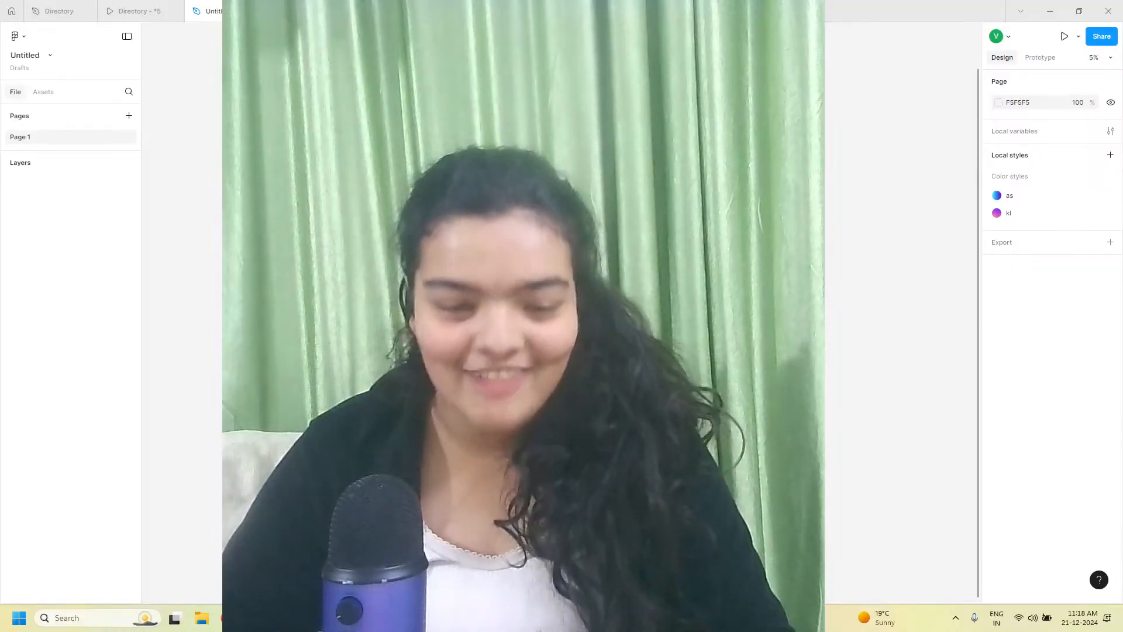
Set the prototype device frame to Android Expanded in the prototype settings of the Directory file
{"action": "left_click", "coordinate": [112, 7]}
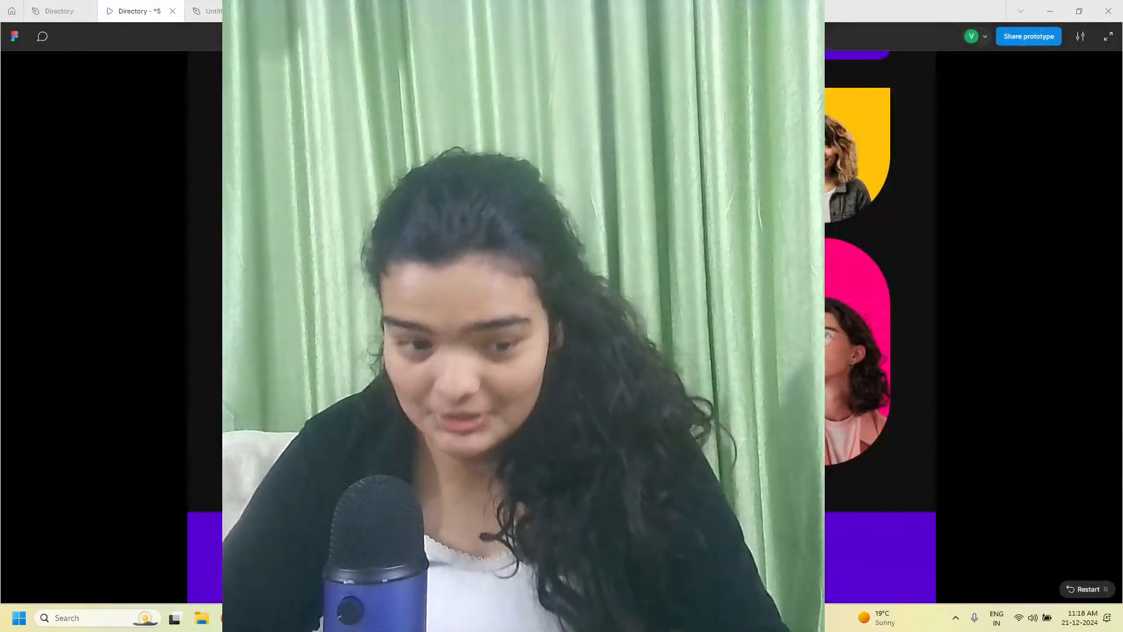
{"action": "left_click", "coordinate": [60, 8]}
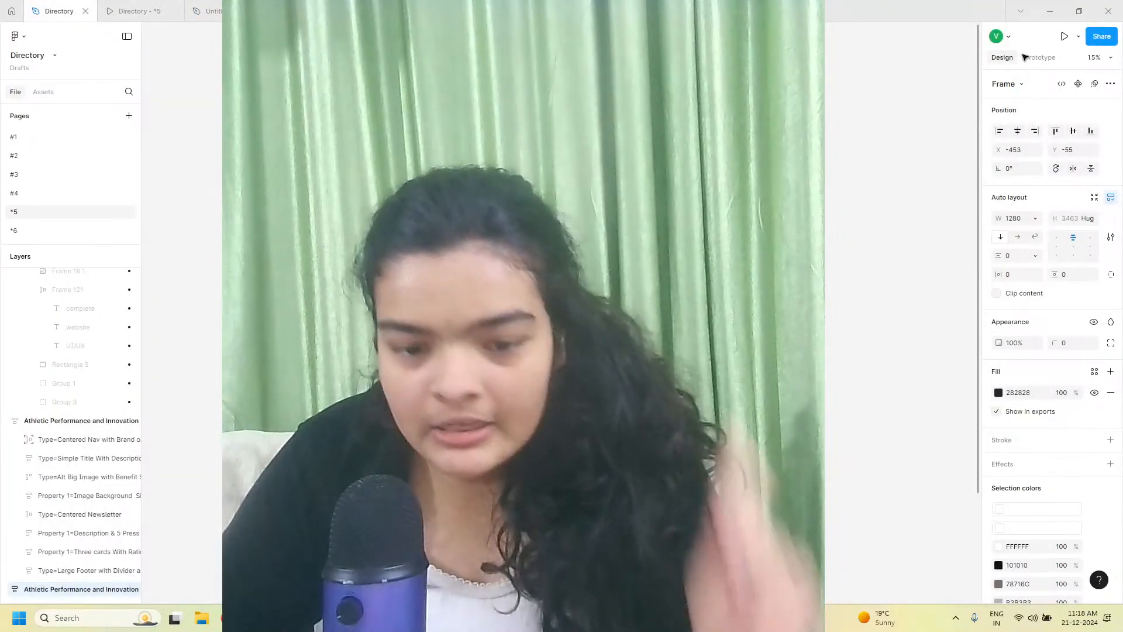
{"action": "left_click", "coordinate": [1040, 57]}
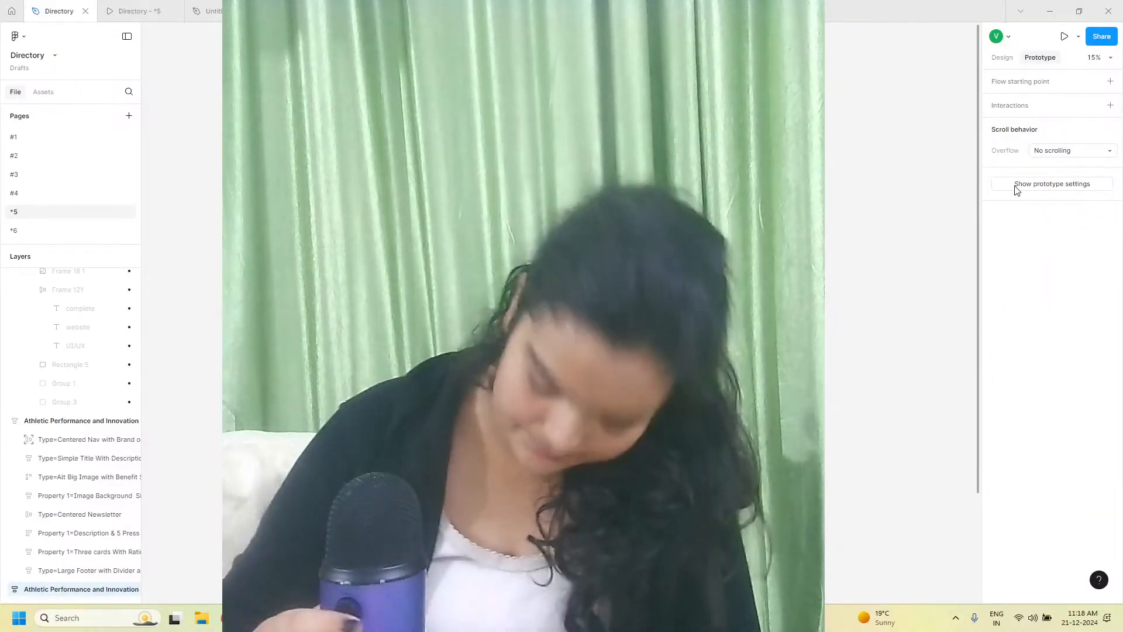
{"action": "left_click", "coordinate": [1044, 186]}
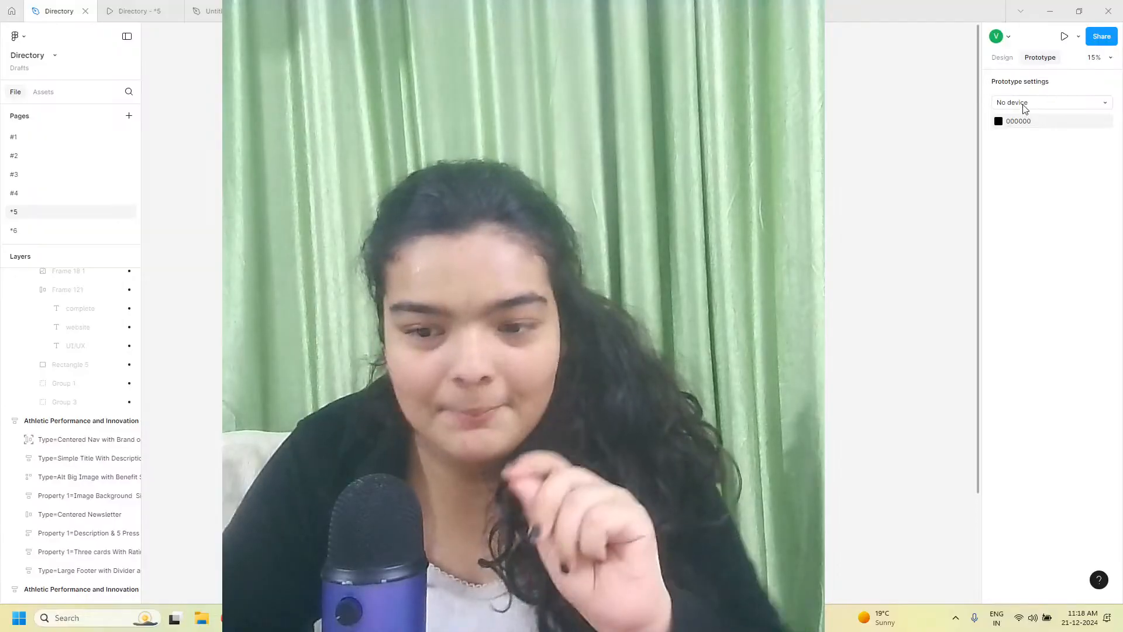
{"action": "left_click", "coordinate": [1023, 104]}
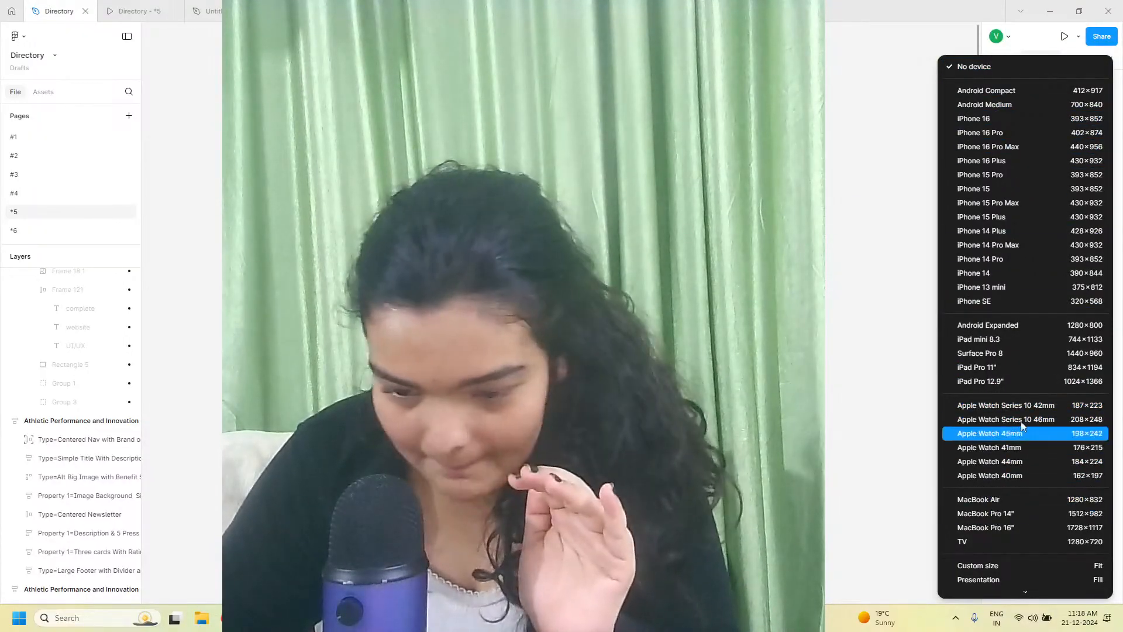
{"action": "left_click", "coordinate": [1019, 324]}
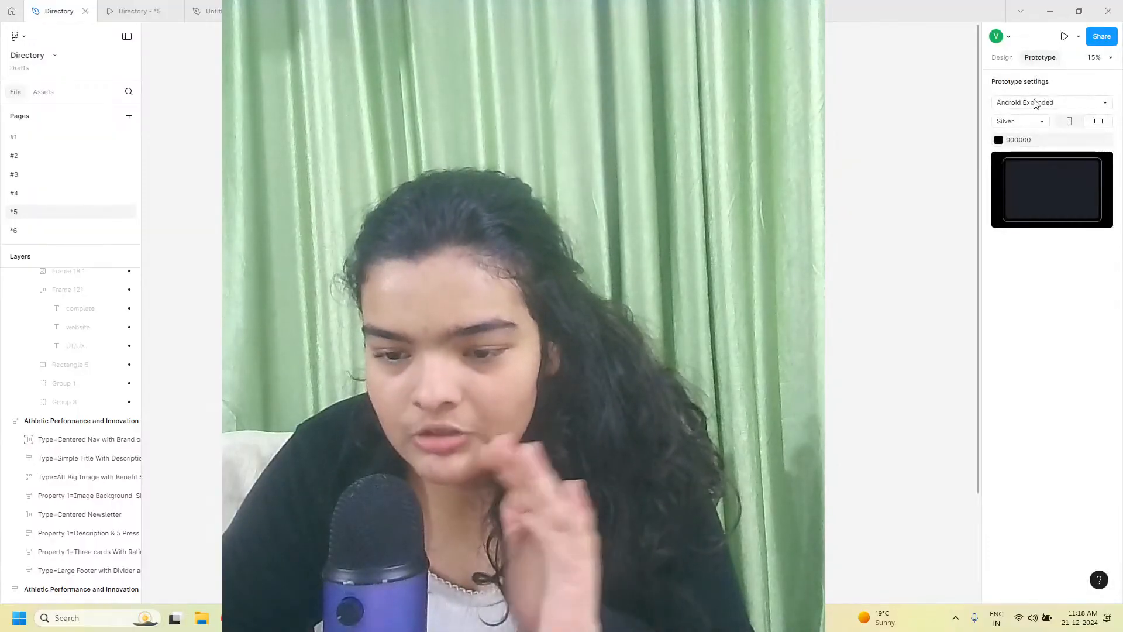
Preview the prototype in the device frame and scroll through every section of the landing page
{"action": "left_click", "coordinate": [112, 5]}
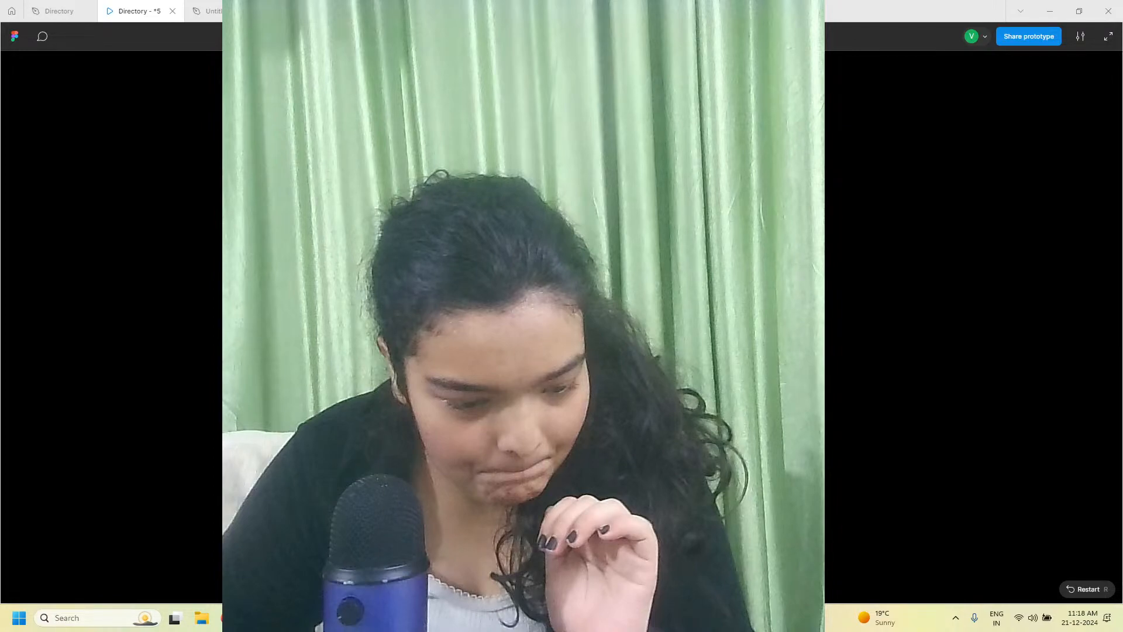
{"action": "left_click", "coordinate": [273, 626]}
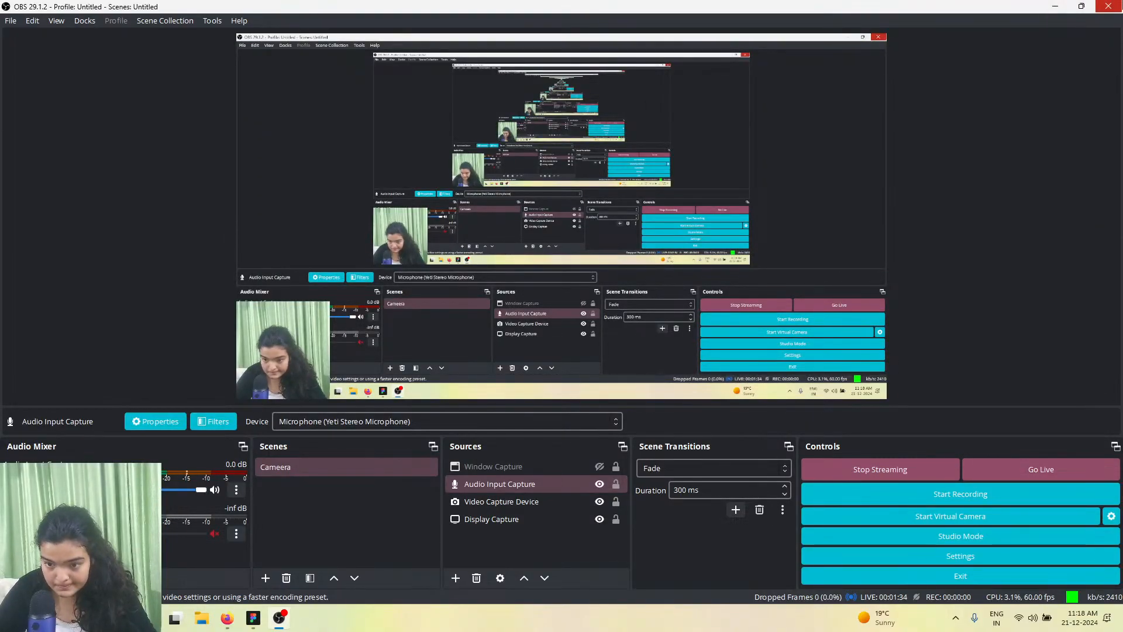
{"action": "left_click", "coordinate": [1055, 7]}
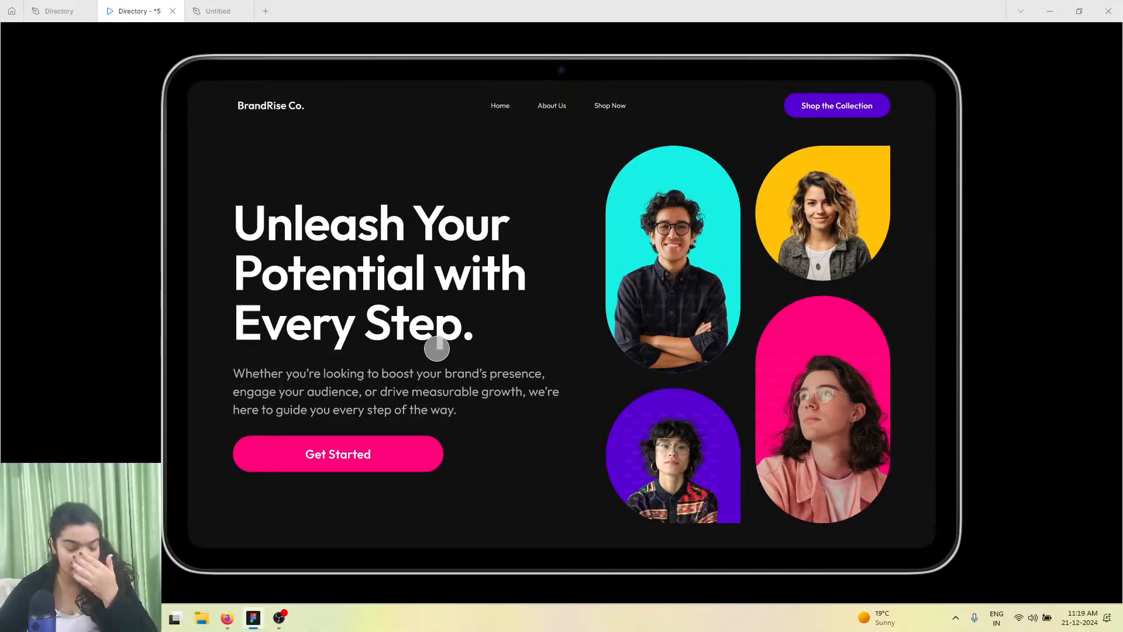
{"action": "left_click", "coordinate": [1079, 11]}
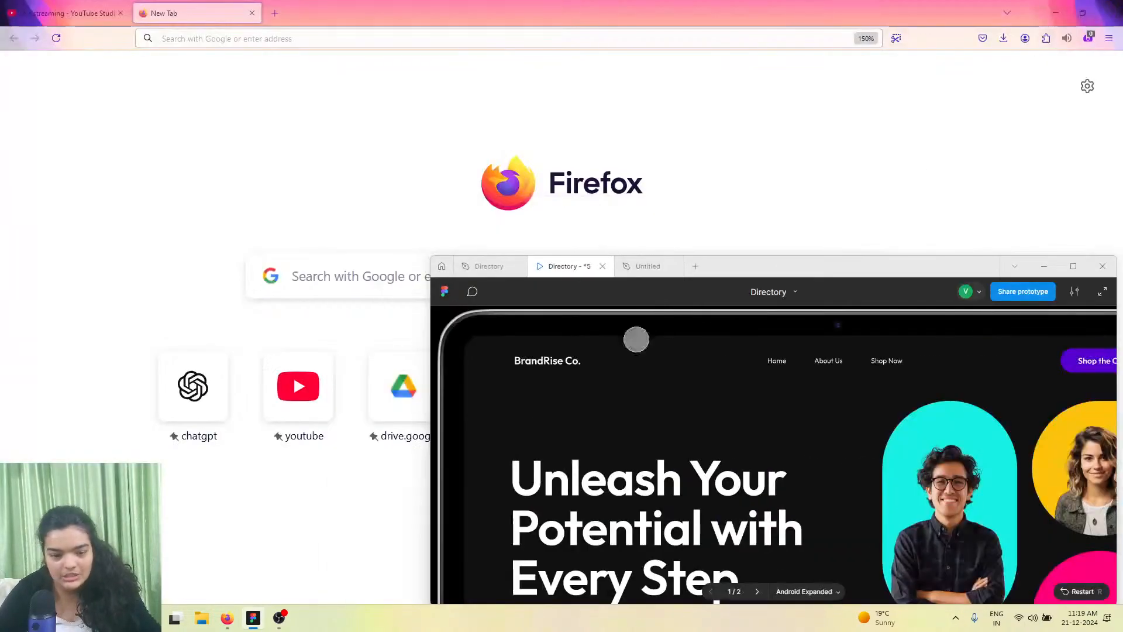
{"action": "left_click", "coordinate": [1073, 266]}
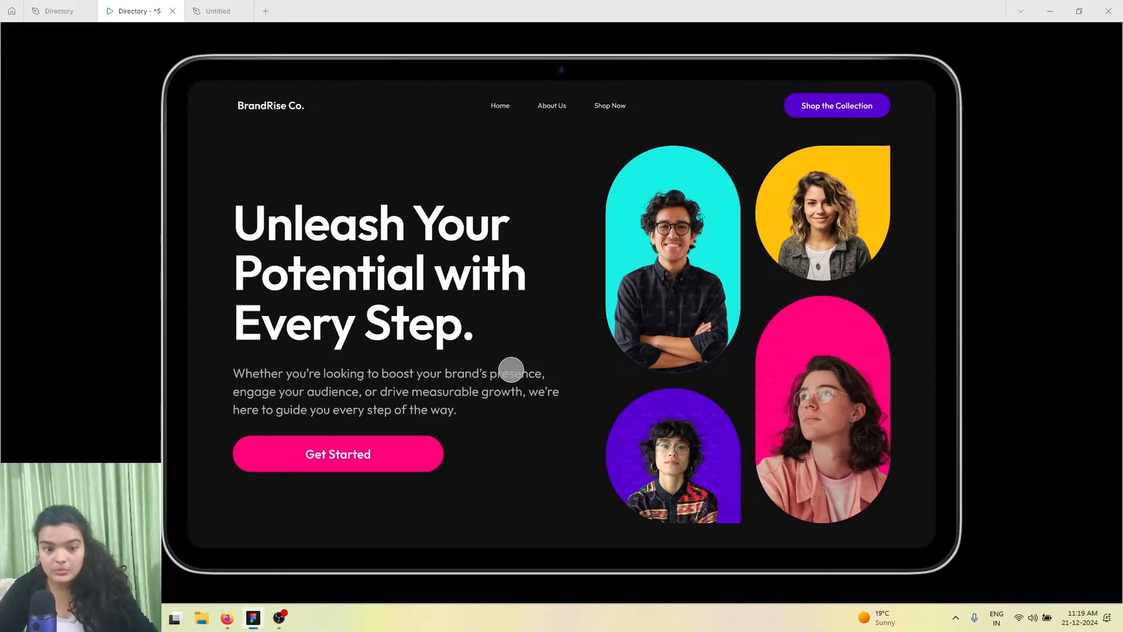
{"action": "scroll", "coordinate": [511, 369], "scroll_direction": "down", "scroll_amount": 12}
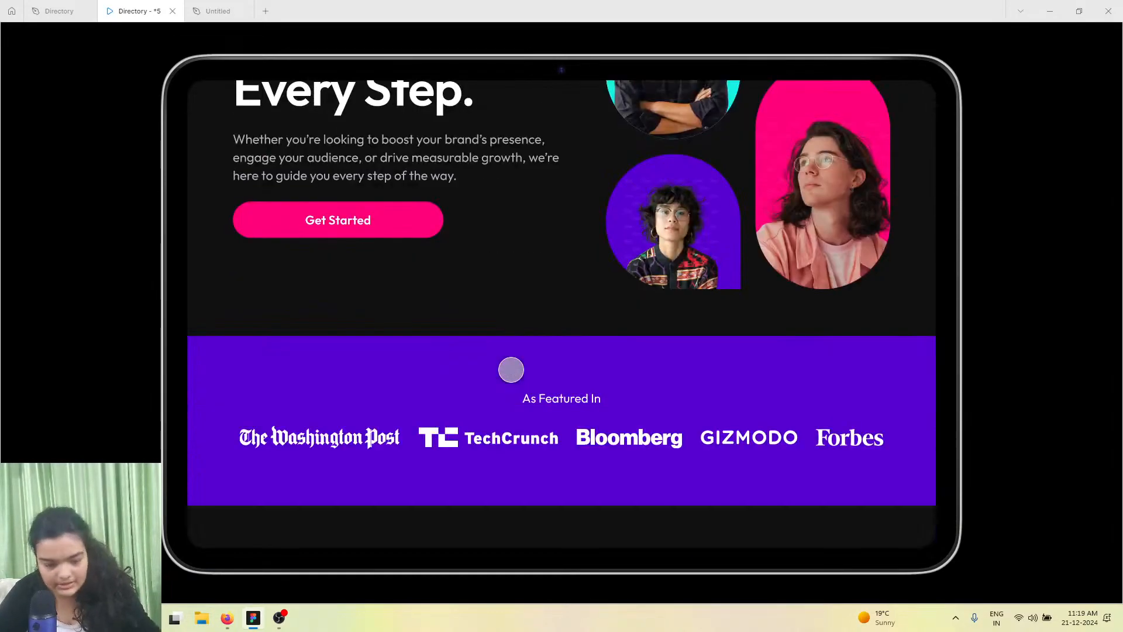
{"action": "scroll", "coordinate": [511, 369], "scroll_direction": "down", "scroll_amount": 3}
{"action": "scroll", "coordinate": [510, 369], "scroll_direction": "up", "scroll_amount": 6}
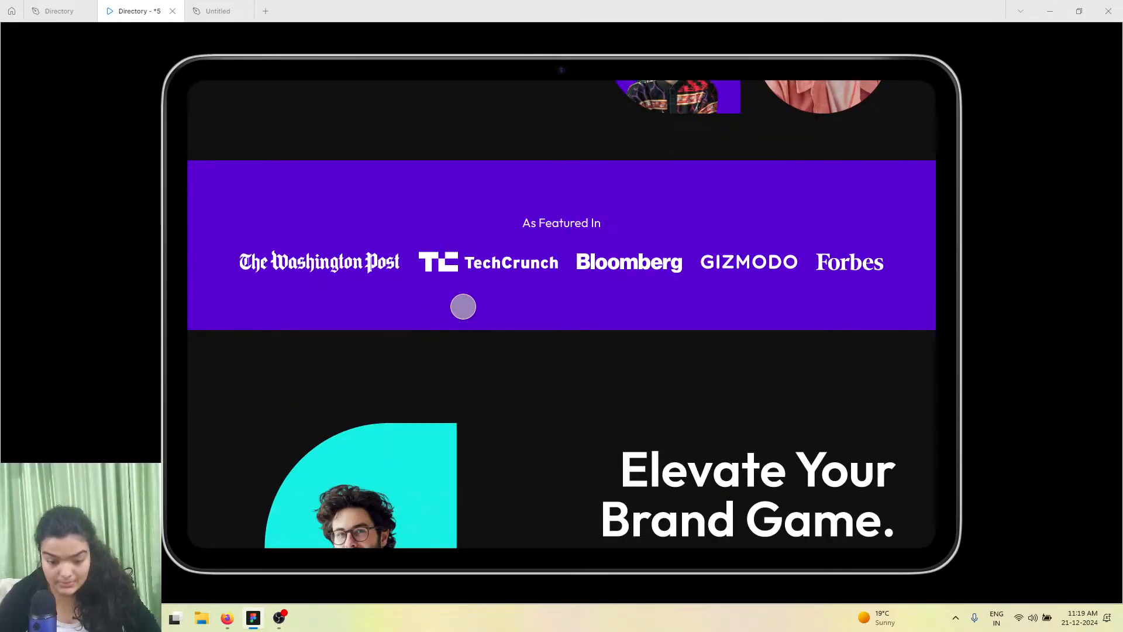
{"action": "scroll", "coordinate": [454, 306], "scroll_direction": "down", "scroll_amount": 4}
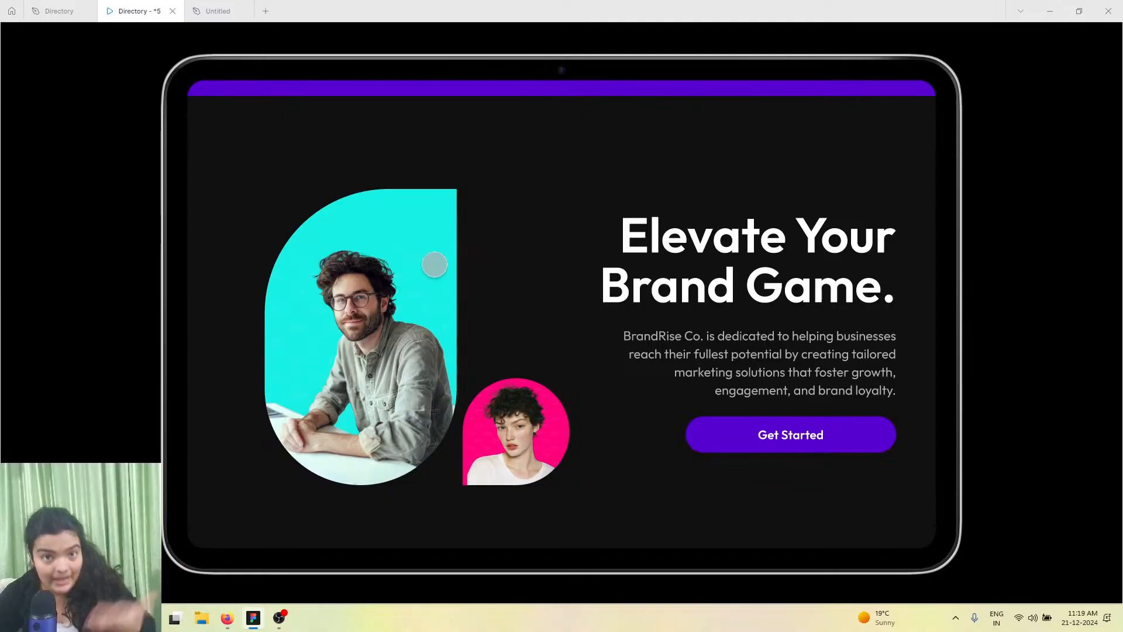
{"action": "scroll", "coordinate": [436, 264], "scroll_direction": "down", "scroll_amount": 5}
{"action": "scroll", "coordinate": [435, 264], "scroll_direction": "up", "scroll_amount": 5}
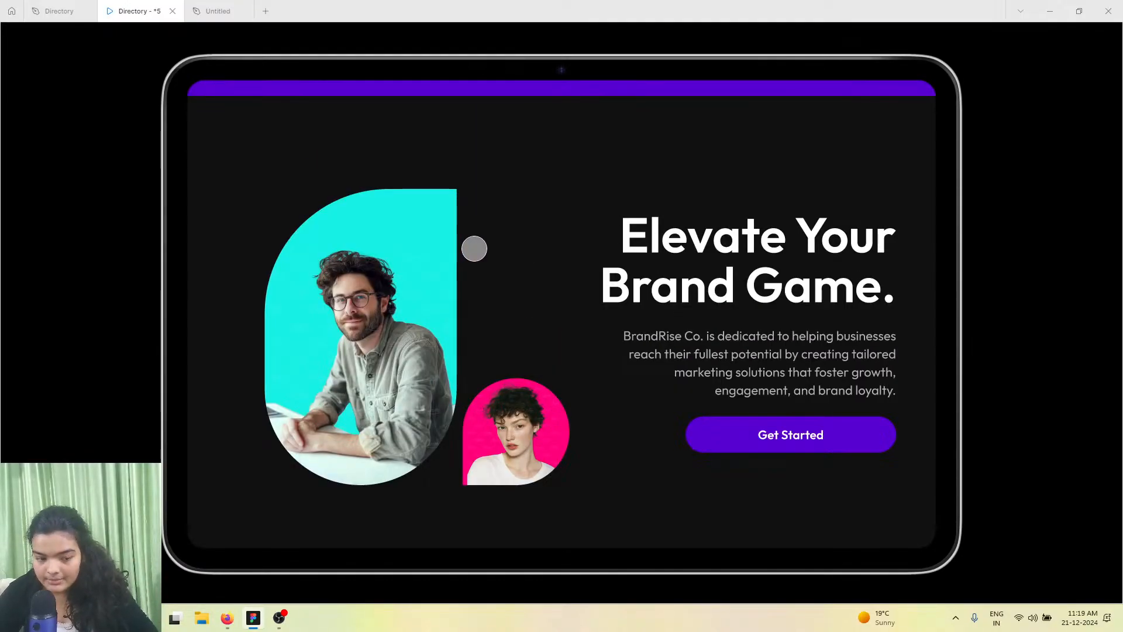
{"action": "scroll", "coordinate": [474, 248], "scroll_direction": "down", "scroll_amount": 8}
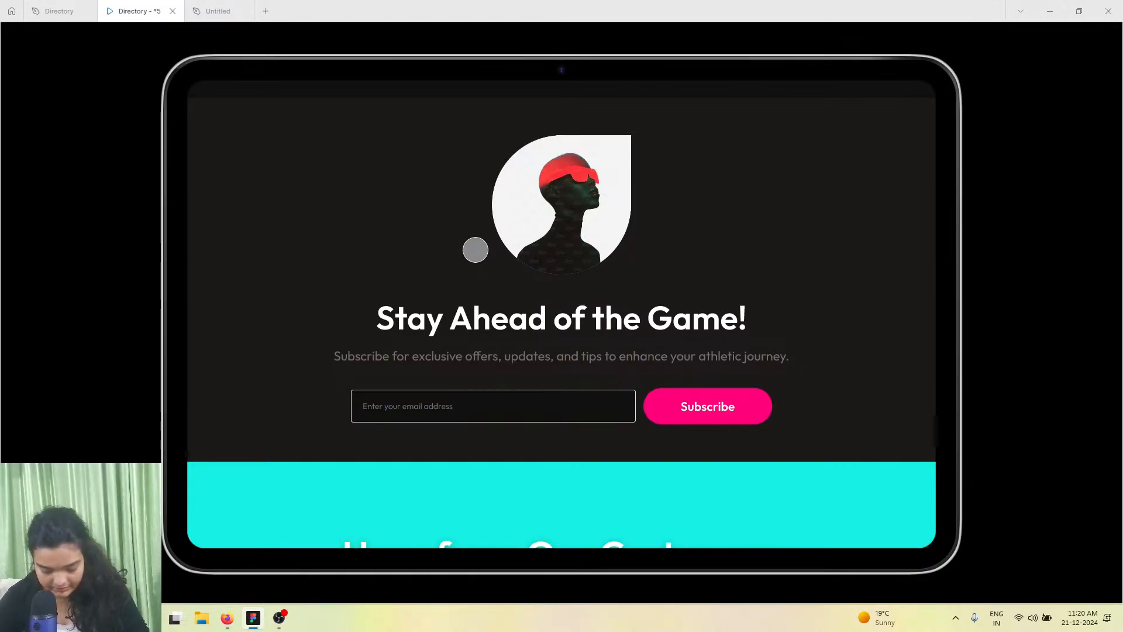
{"action": "scroll", "coordinate": [475, 249], "scroll_direction": "down", "scroll_amount": 8}
{"action": "scroll", "coordinate": [475, 249], "scroll_direction": "up", "scroll_amount": 2}
{"action": "scroll", "coordinate": [475, 250], "scroll_direction": "down", "scroll_amount": 1}
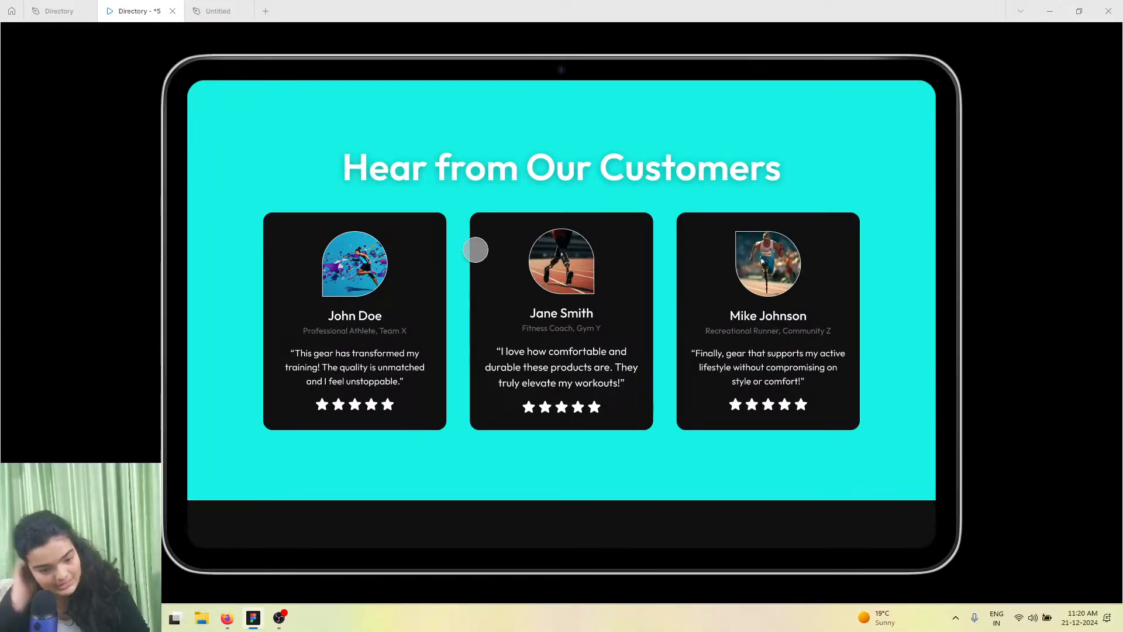
{"action": "scroll", "coordinate": [476, 248], "scroll_direction": "down", "scroll_amount": 1}
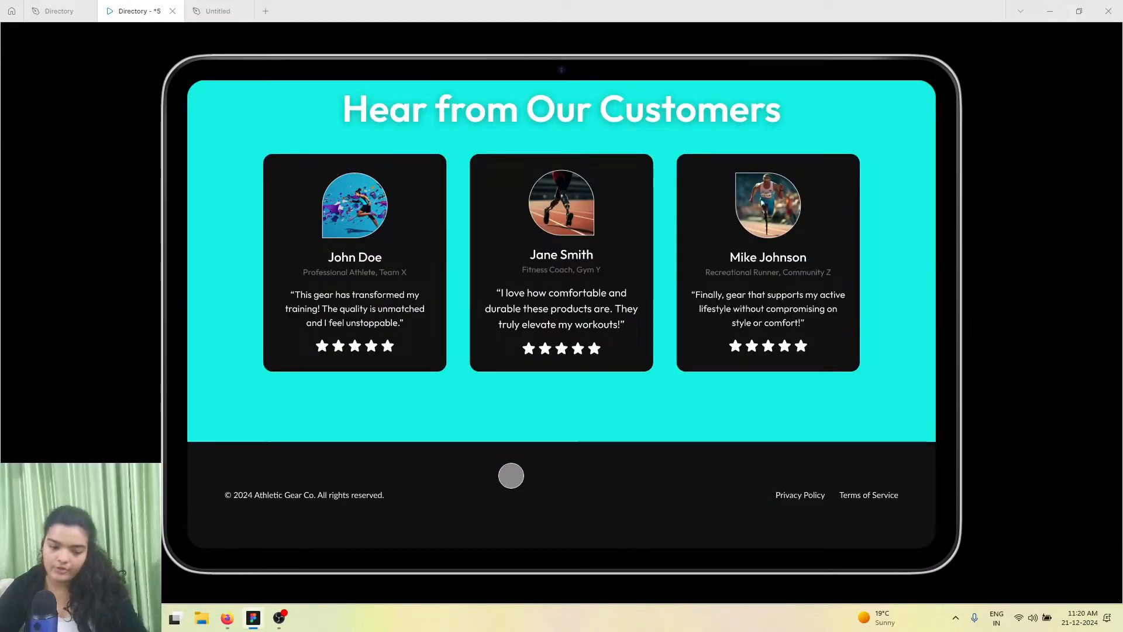
{"action": "scroll", "coordinate": [510, 475], "scroll_direction": "up", "scroll_amount": 2}
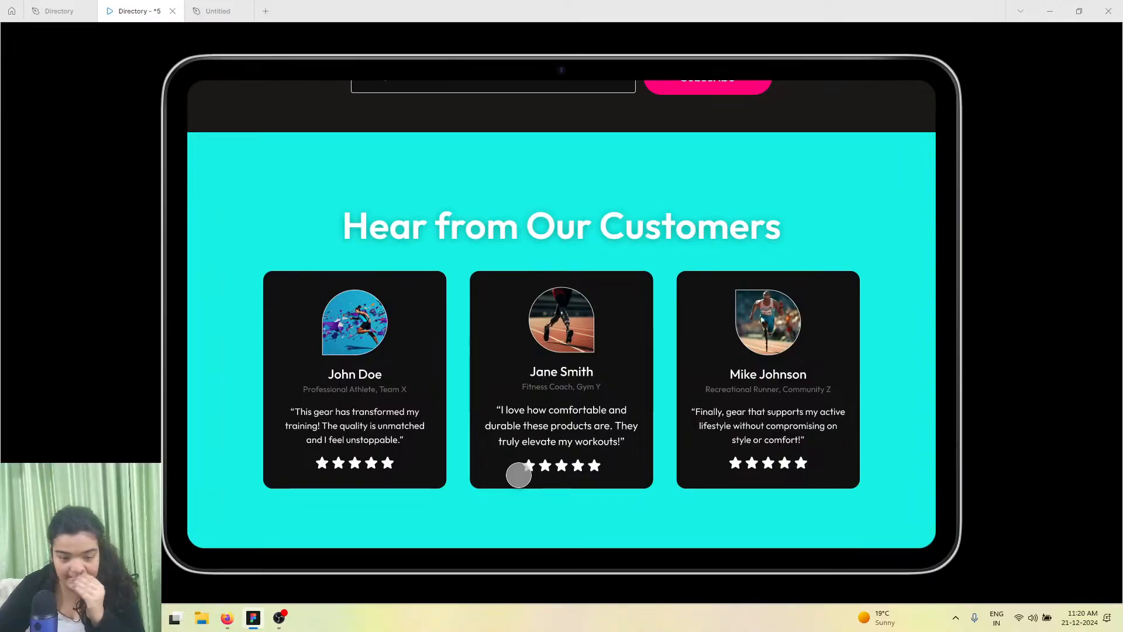
{"action": "scroll", "coordinate": [519, 475], "scroll_direction": "up", "scroll_amount": 10}
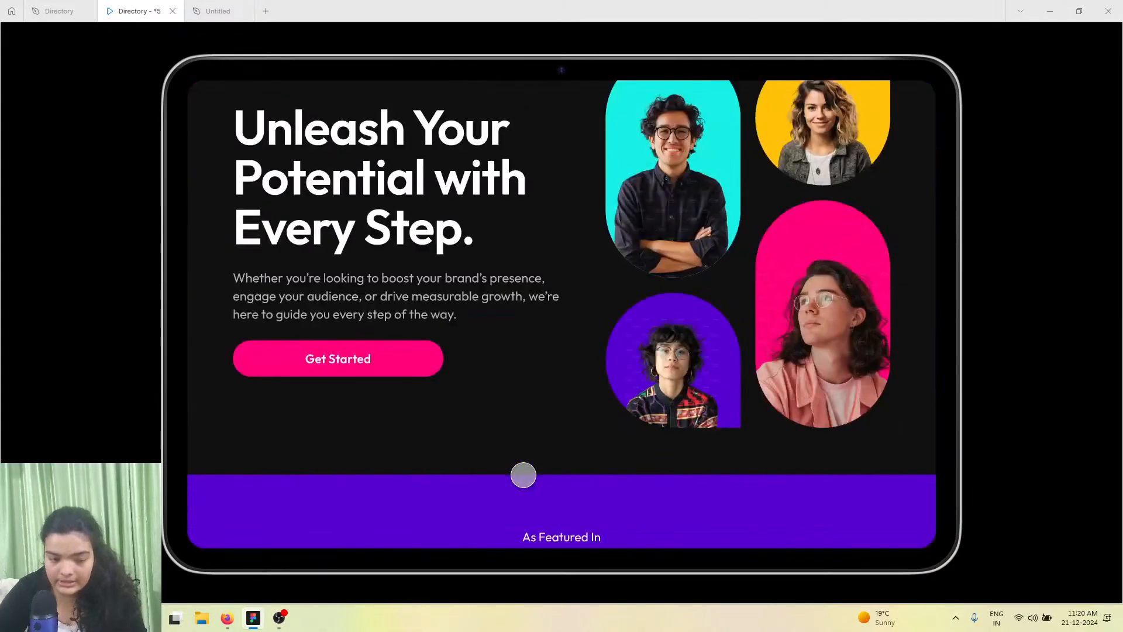
{"action": "scroll", "coordinate": [524, 475], "scroll_direction": "up", "scroll_amount": 2}
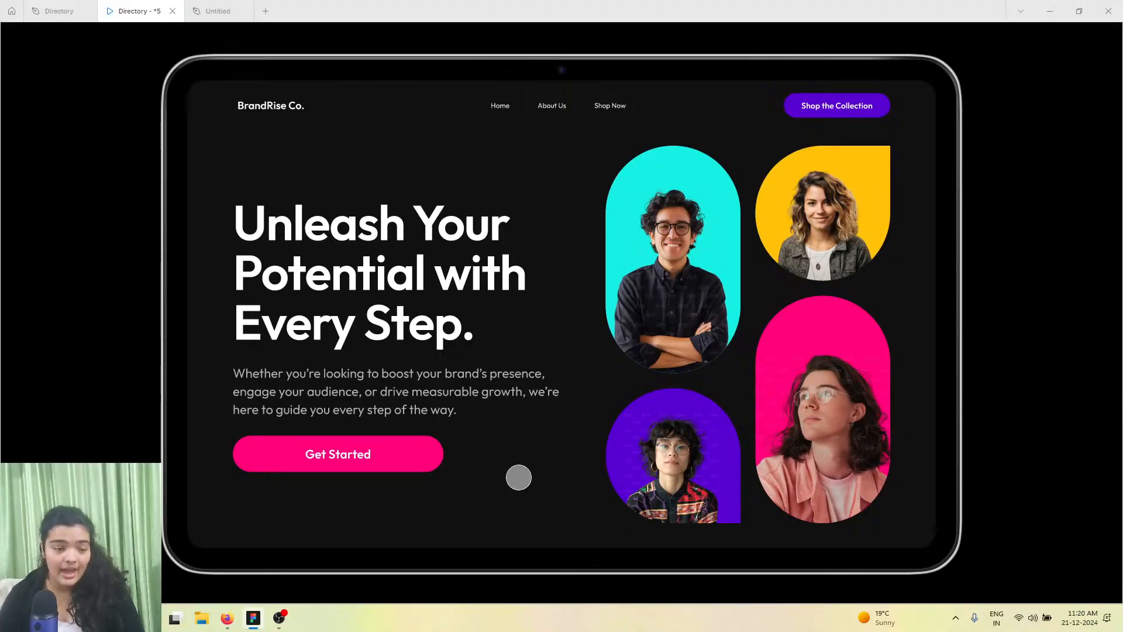
{"action": "scroll", "coordinate": [662, 366], "scroll_direction": "down", "scroll_amount": 10}
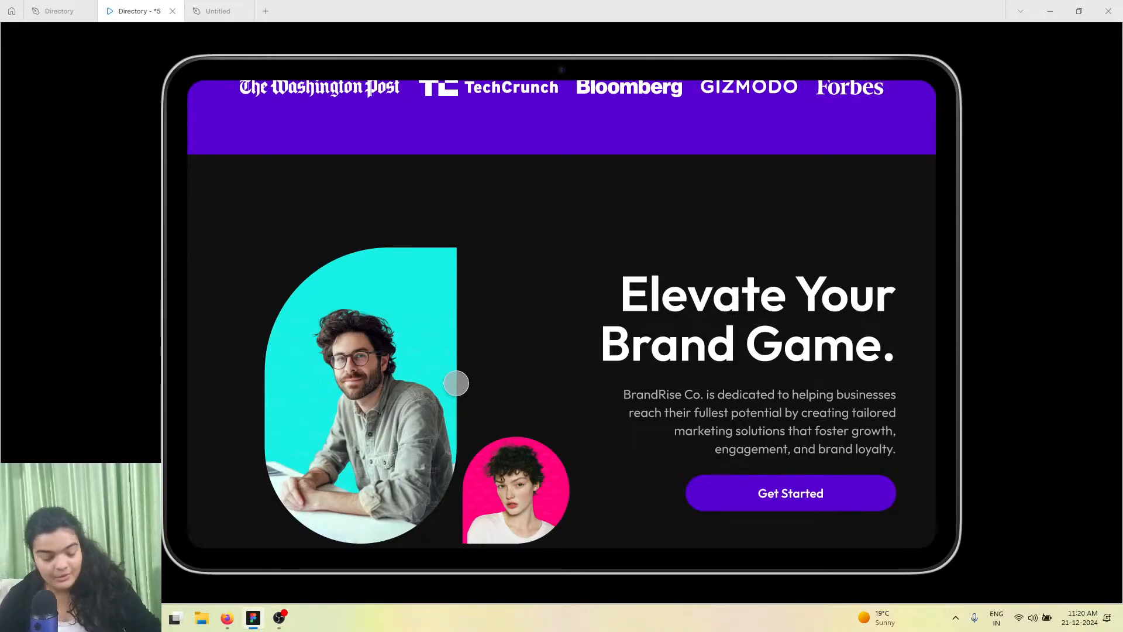
{"action": "scroll", "coordinate": [531, 292], "scroll_direction": "up", "scroll_amount": 2}
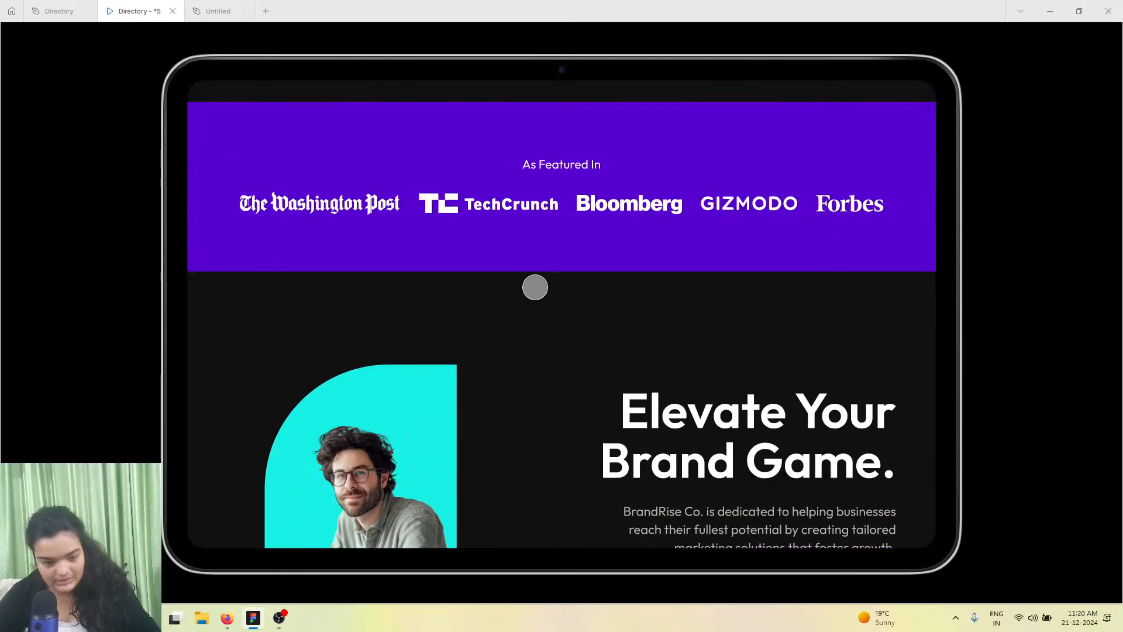
{"action": "scroll", "coordinate": [535, 284], "scroll_direction": "up", "scroll_amount": 8}
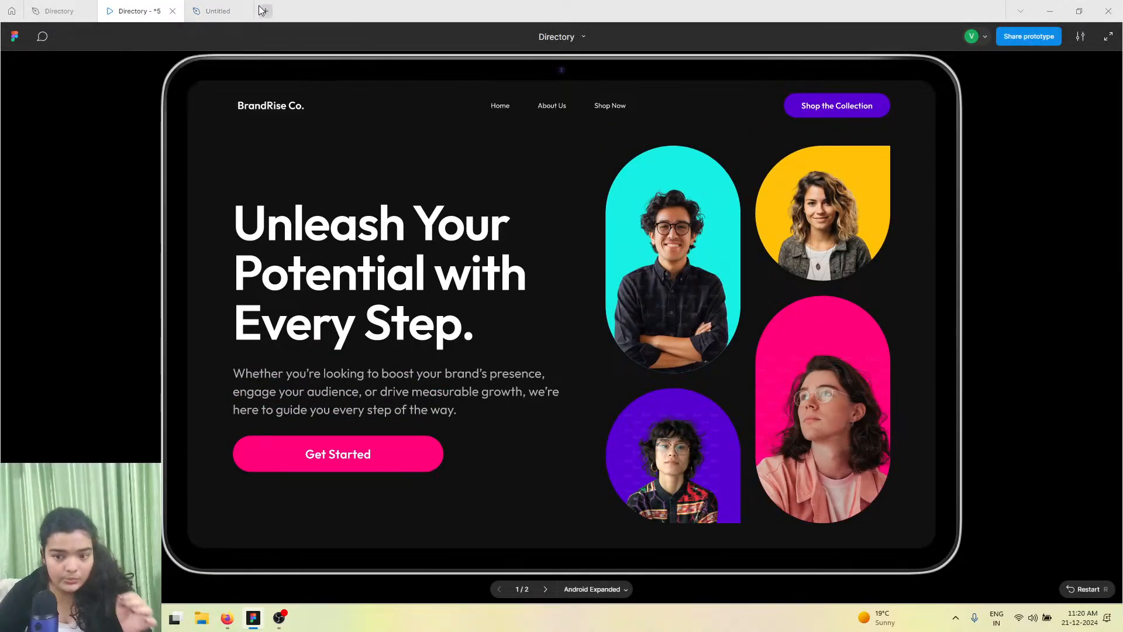
Close the Untitled design file tab
{"action": "left_click", "coordinate": [243, 11]}
{"action": "mouse_move", "coordinate": [96, 18]}
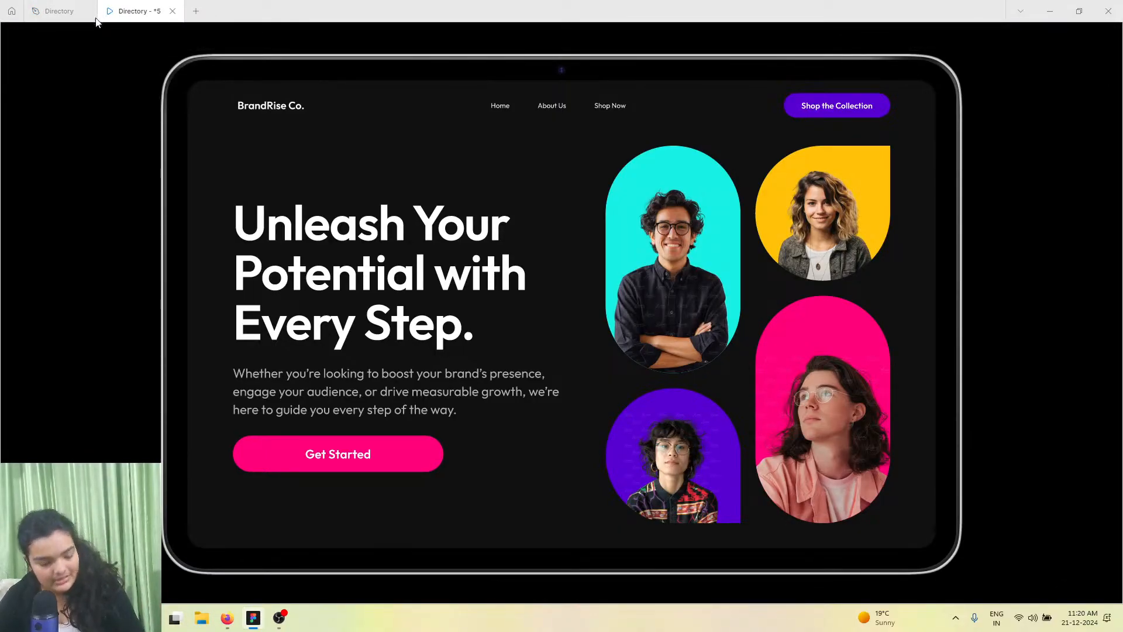
Switch to Firefox and open the Figma downloads page to view the desktop app options
{"action": "left_click", "coordinate": [227, 618]}
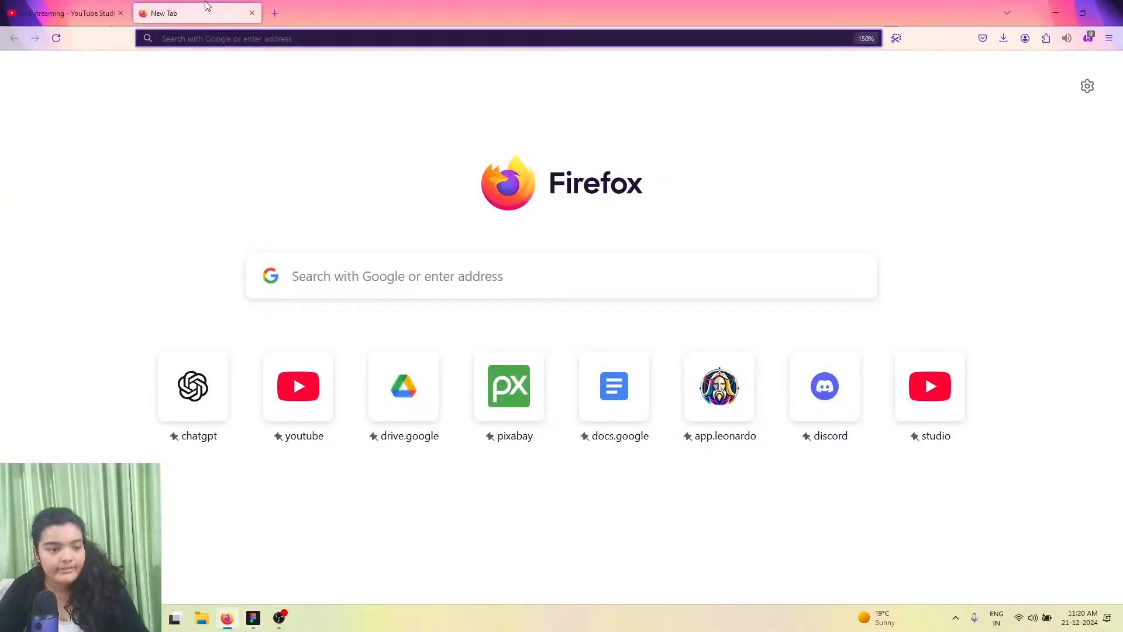
{"action": "type", "text": "figma.com/"}
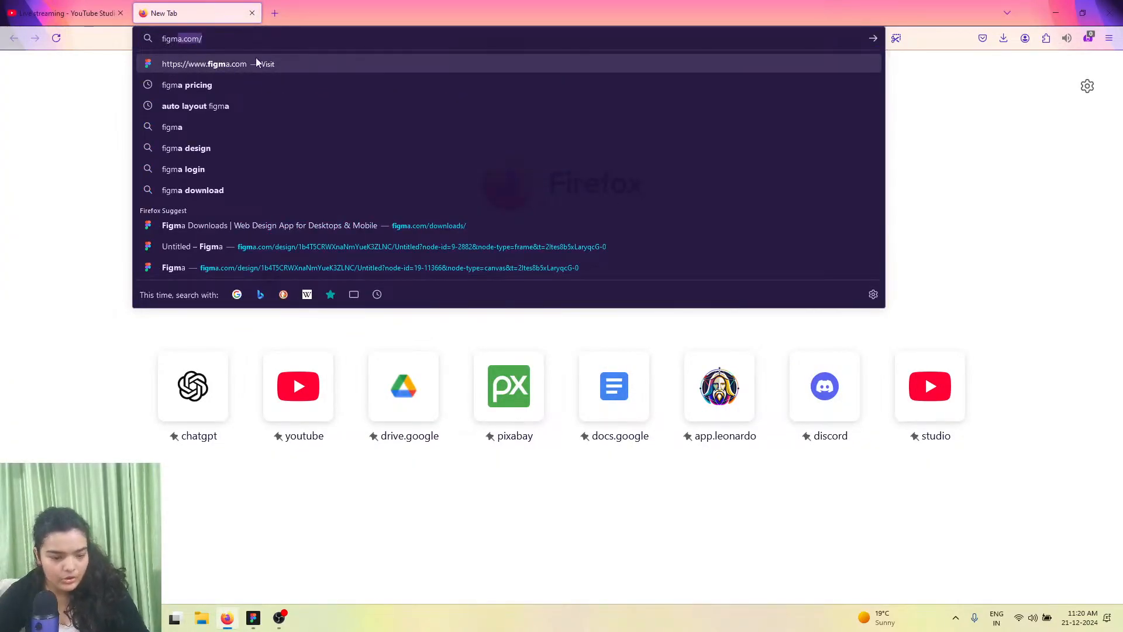
{"action": "left_click", "coordinate": [386, 225]}
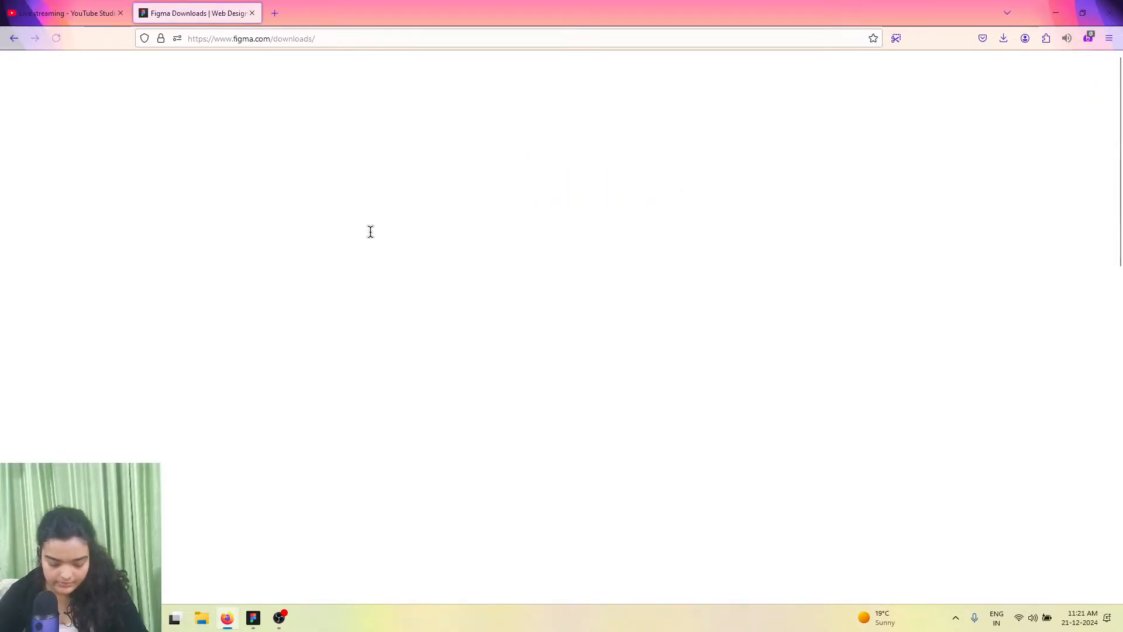
{"action": "scroll", "coordinate": [351, 252], "scroll_direction": "down", "scroll_amount": 5}
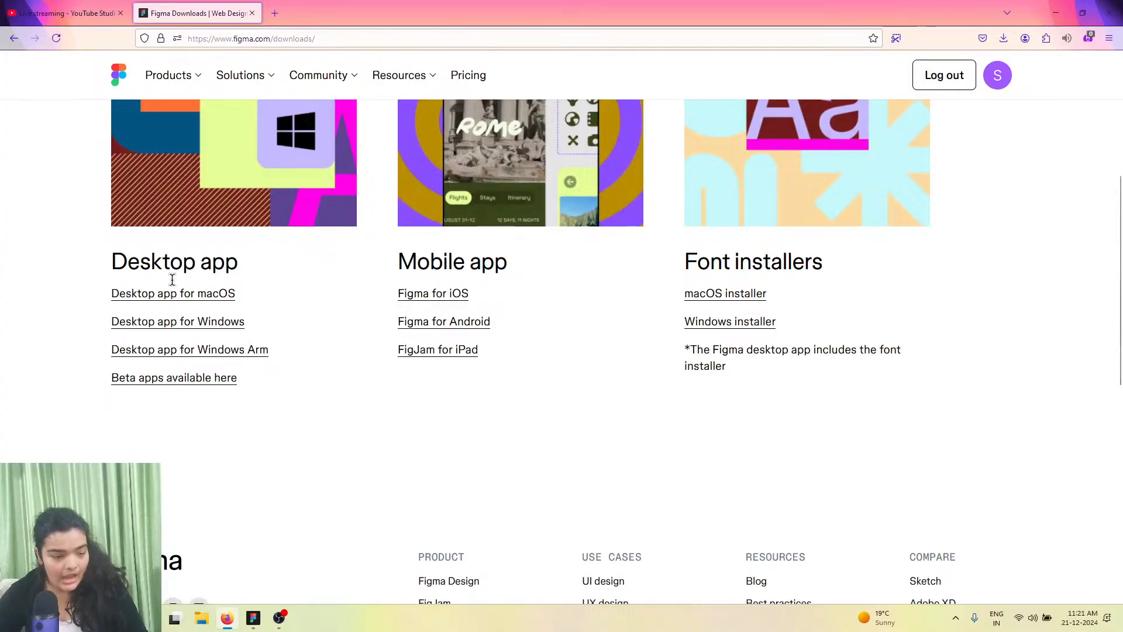
Return to Figma and create a new design file in a new tab
{"action": "left_click", "coordinate": [253, 624]}
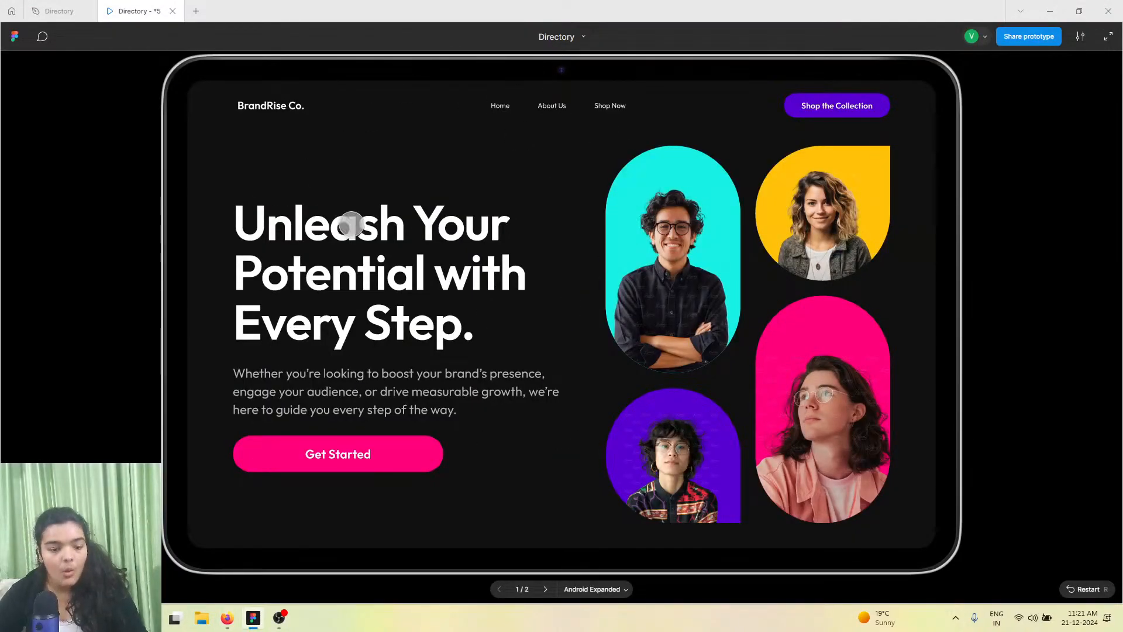
{"action": "left_click", "coordinate": [197, 16]}
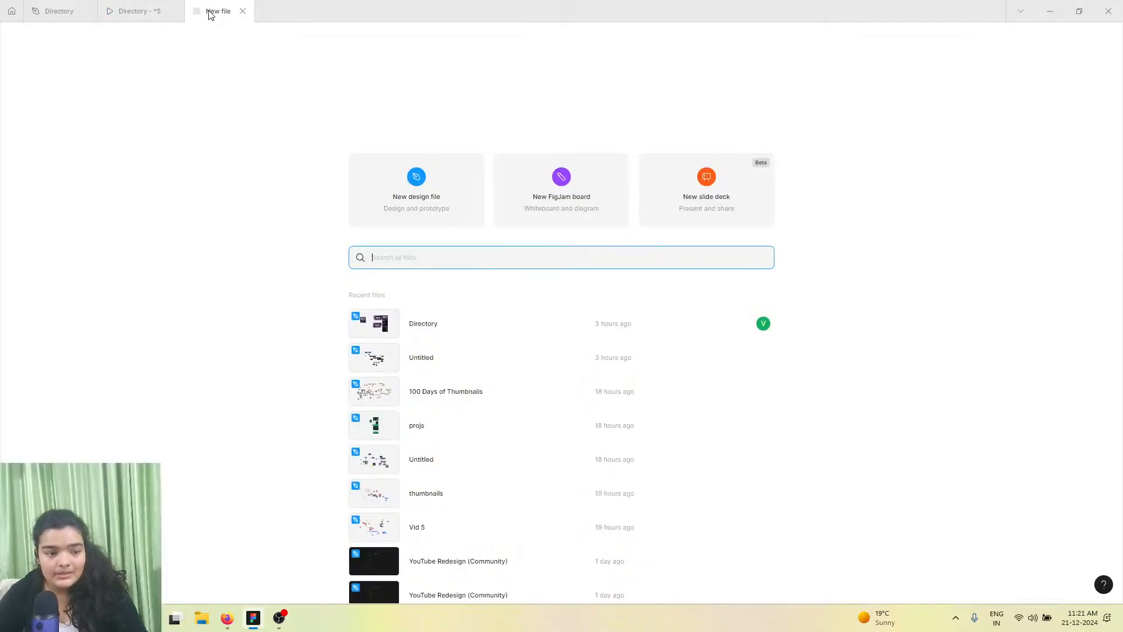
{"action": "left_click", "coordinate": [440, 196]}
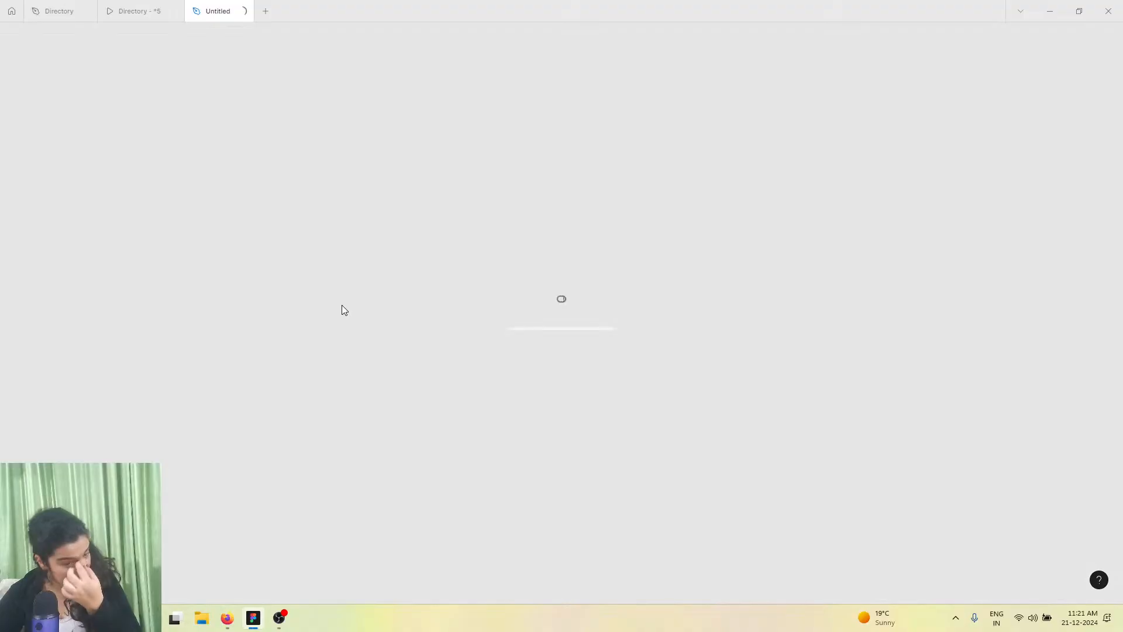
{"action": "left_click", "coordinate": [168, 10]}
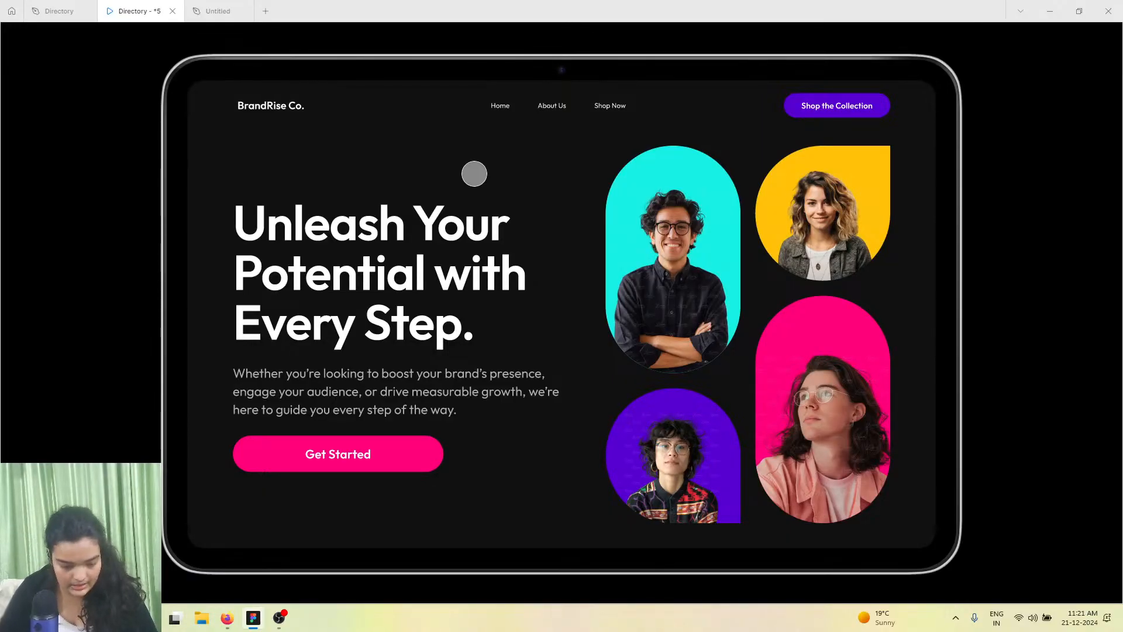
{"action": "left_click", "coordinate": [204, 11]}
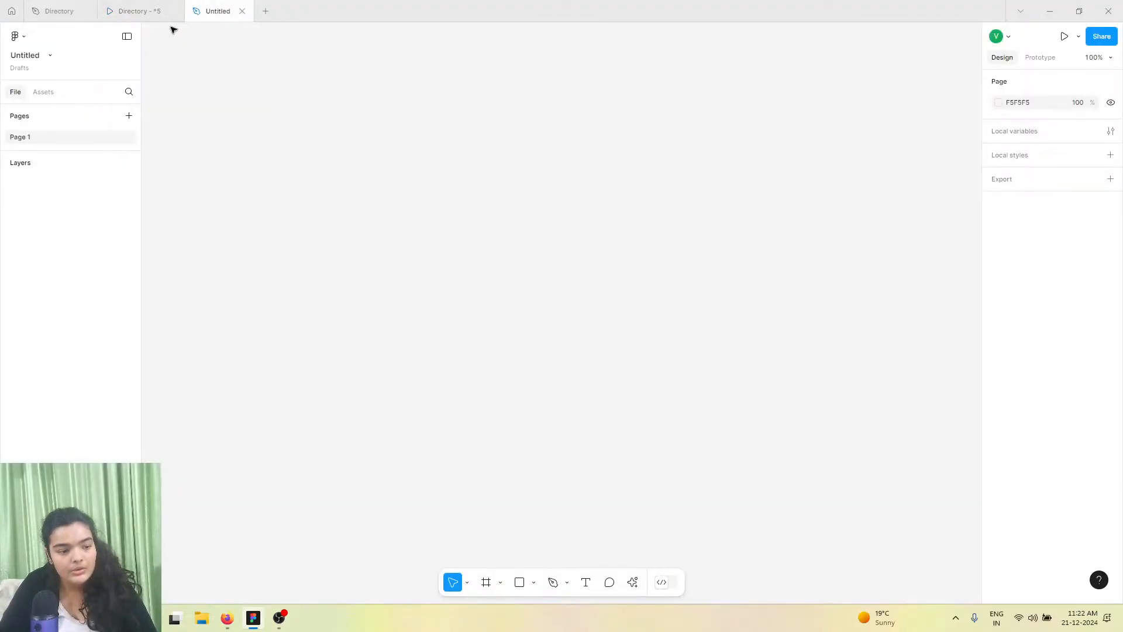
{"action": "left_click", "coordinate": [167, 8]}
{"action": "left_click", "coordinate": [199, 8]}
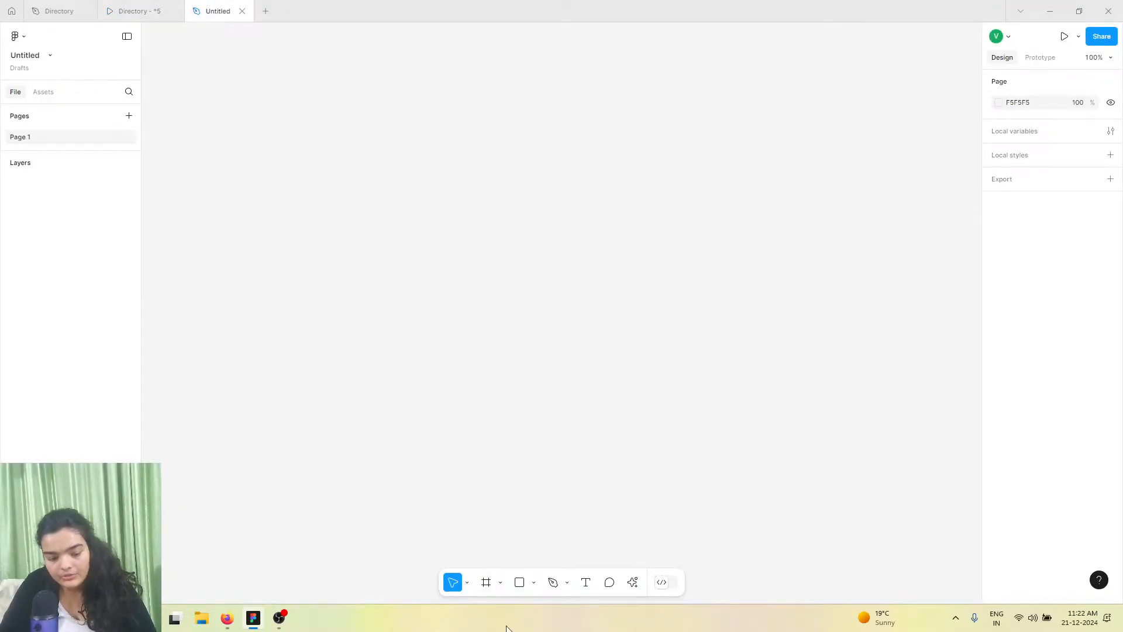
Create a new frame and set its size to 1280 by 700
{"action": "left_click", "coordinate": [488, 584]}
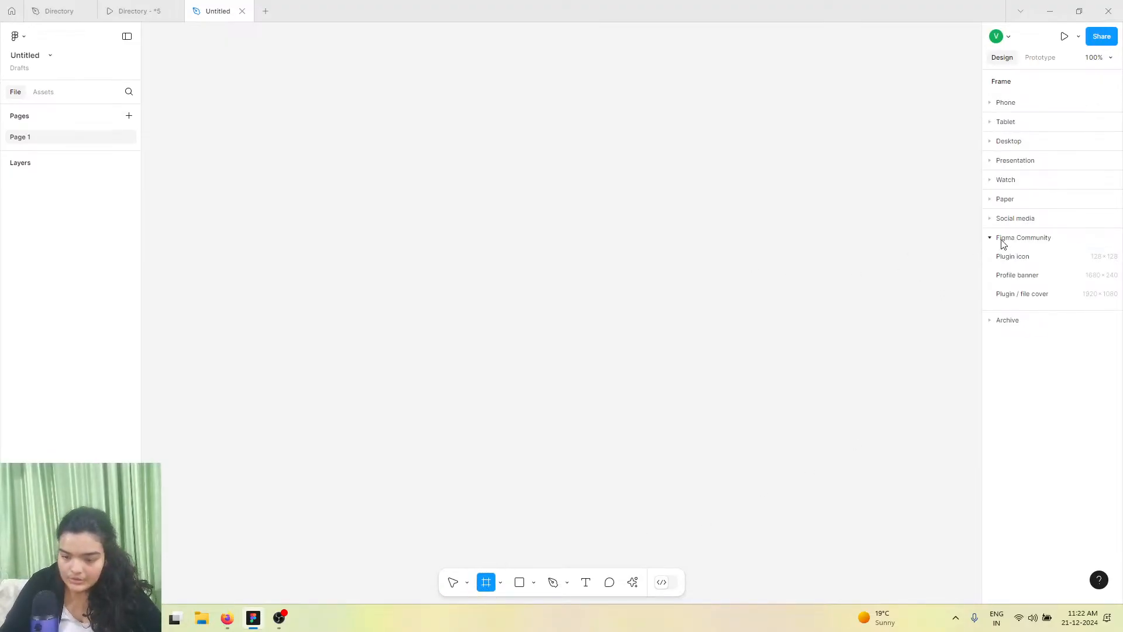
{"action": "left_click", "coordinate": [614, 281]}
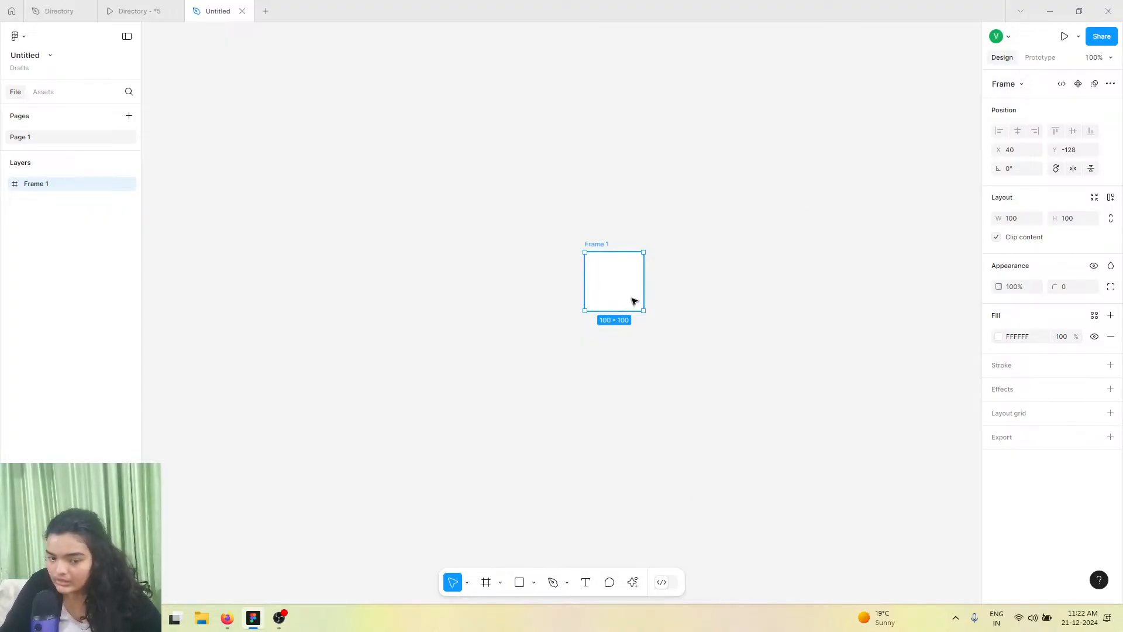
{"action": "left_click", "coordinate": [1012, 221]}
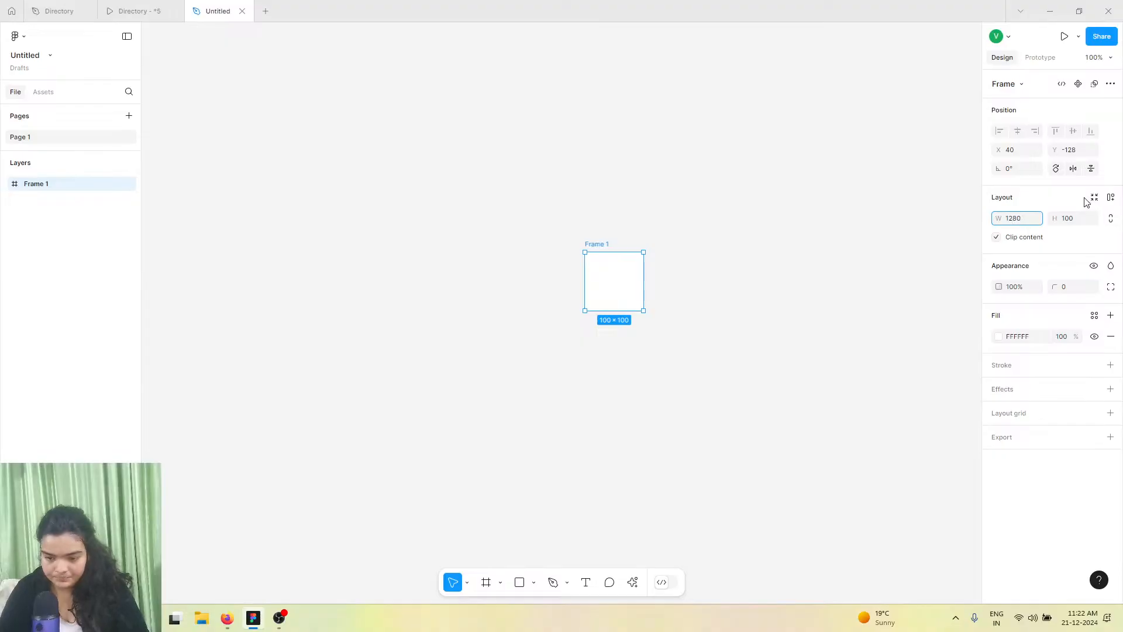
{"action": "left_click", "coordinate": [1081, 218]}
{"action": "type", "text": "700"}
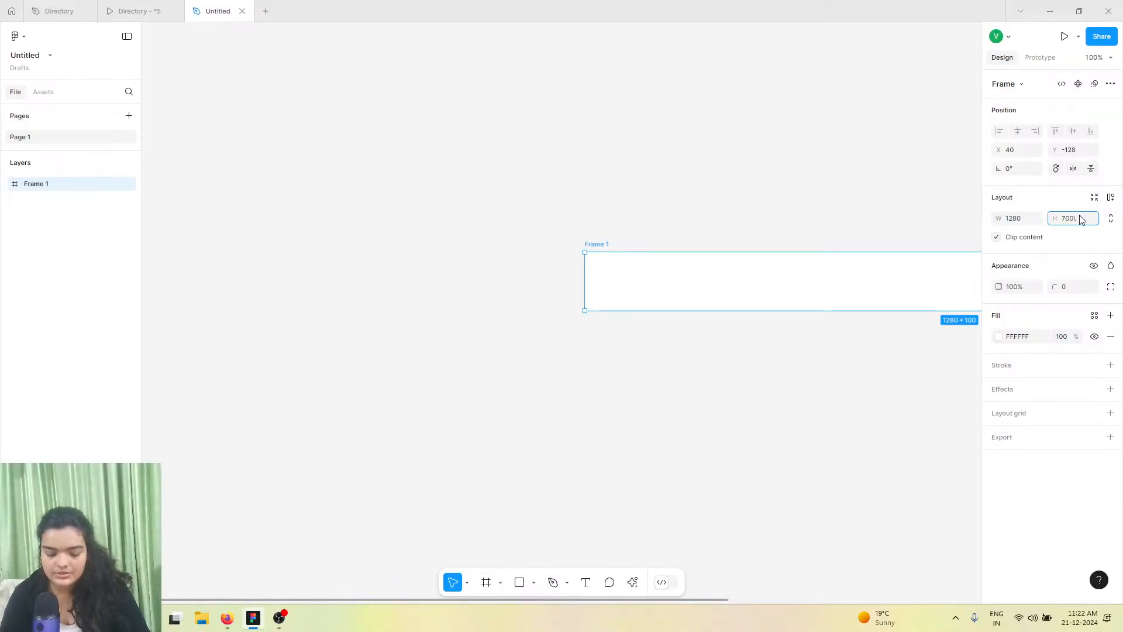
{"action": "key", "text": "Return"}
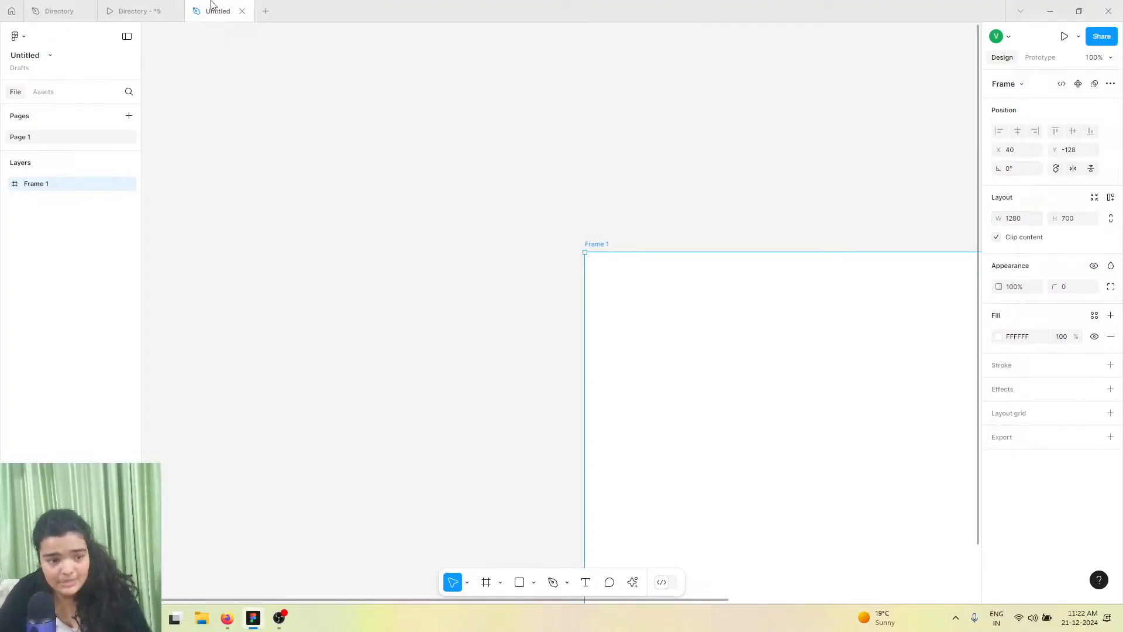
Switch to the prototype tab and scroll through the landing page sections for reference
{"action": "left_click", "coordinate": [156, 9]}
{"action": "scroll", "coordinate": [421, 264], "scroll_direction": "down", "scroll_amount": 2}
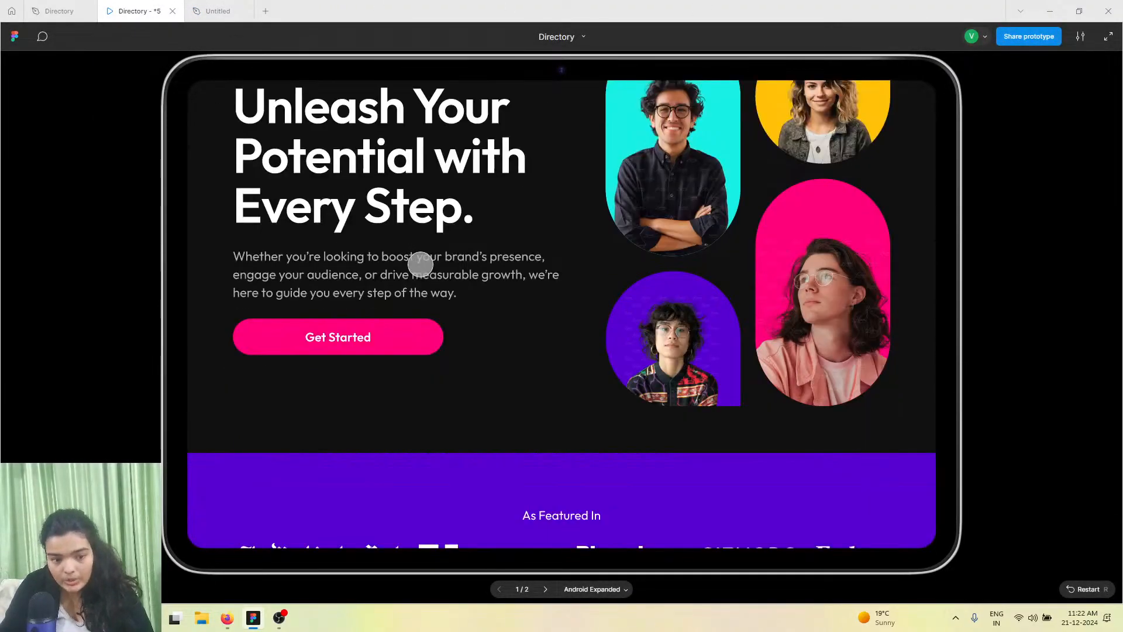
{"action": "scroll", "coordinate": [420, 265], "scroll_direction": "down", "scroll_amount": 5}
{"action": "scroll", "coordinate": [420, 265], "scroll_direction": "up", "scroll_amount": 4}
{"action": "scroll", "coordinate": [421, 264], "scroll_direction": "up", "scroll_amount": 3}
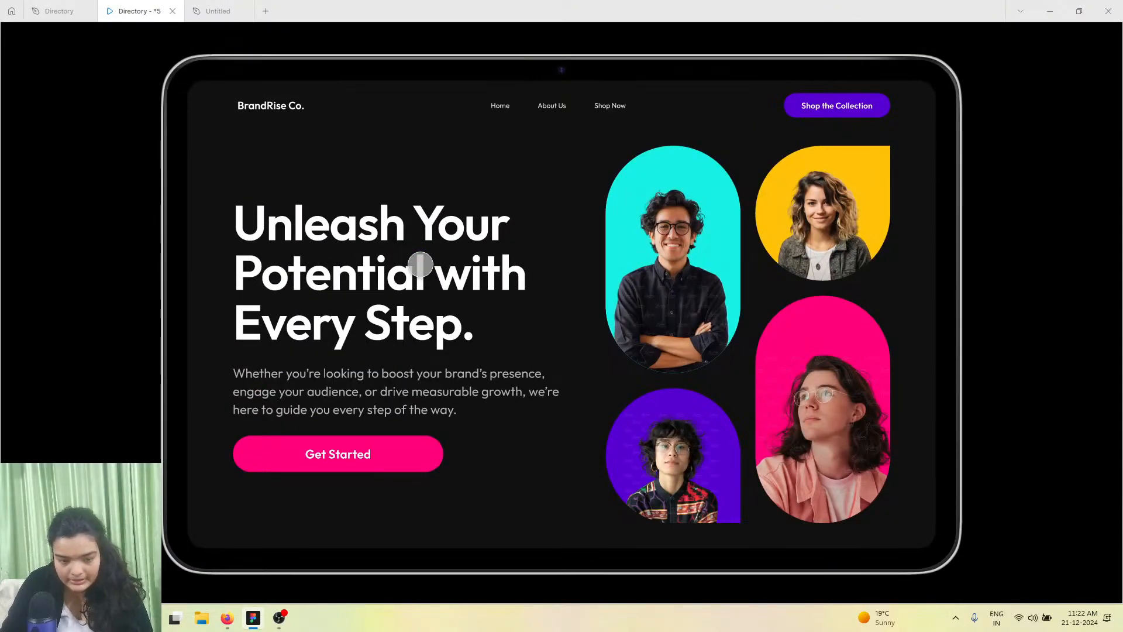
{"action": "scroll", "coordinate": [930, 483], "scroll_direction": "down", "scroll_amount": 1}
{"action": "scroll", "coordinate": [930, 483], "scroll_direction": "down", "scroll_amount": 5}
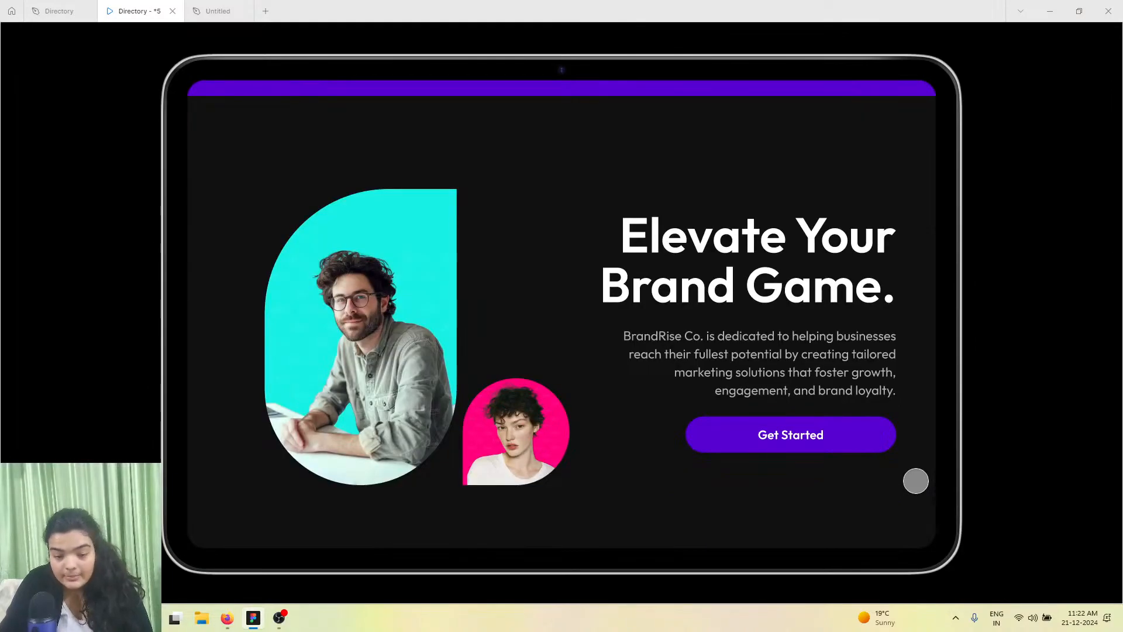
{"action": "scroll", "coordinate": [883, 483], "scroll_direction": "down", "scroll_amount": 4}
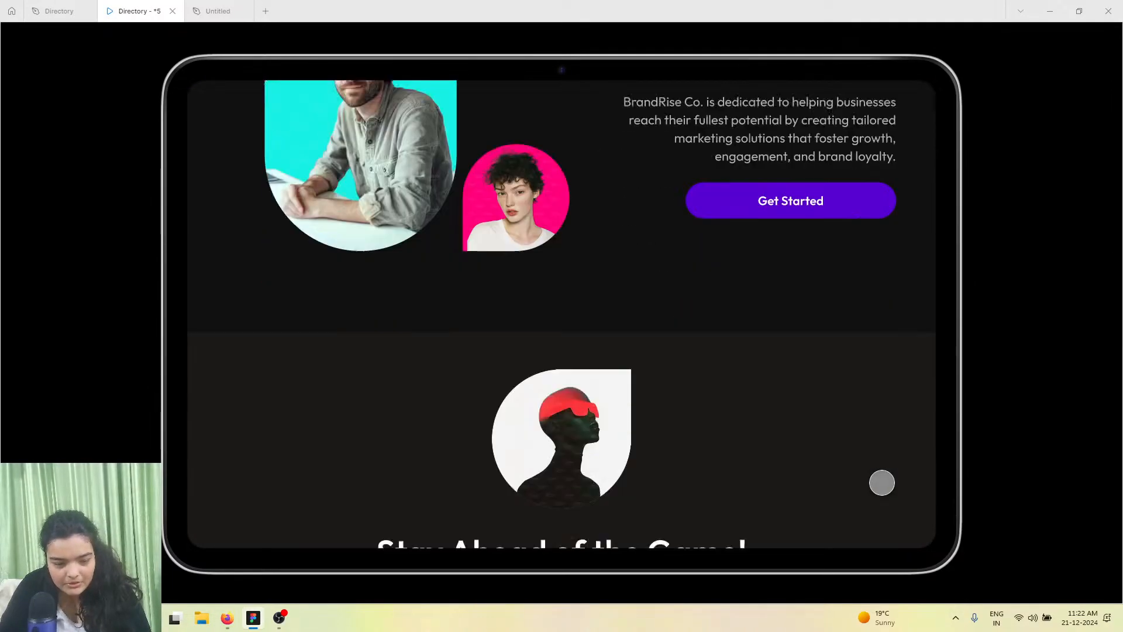
{"action": "scroll", "coordinate": [881, 482], "scroll_direction": "down", "scroll_amount": 11}
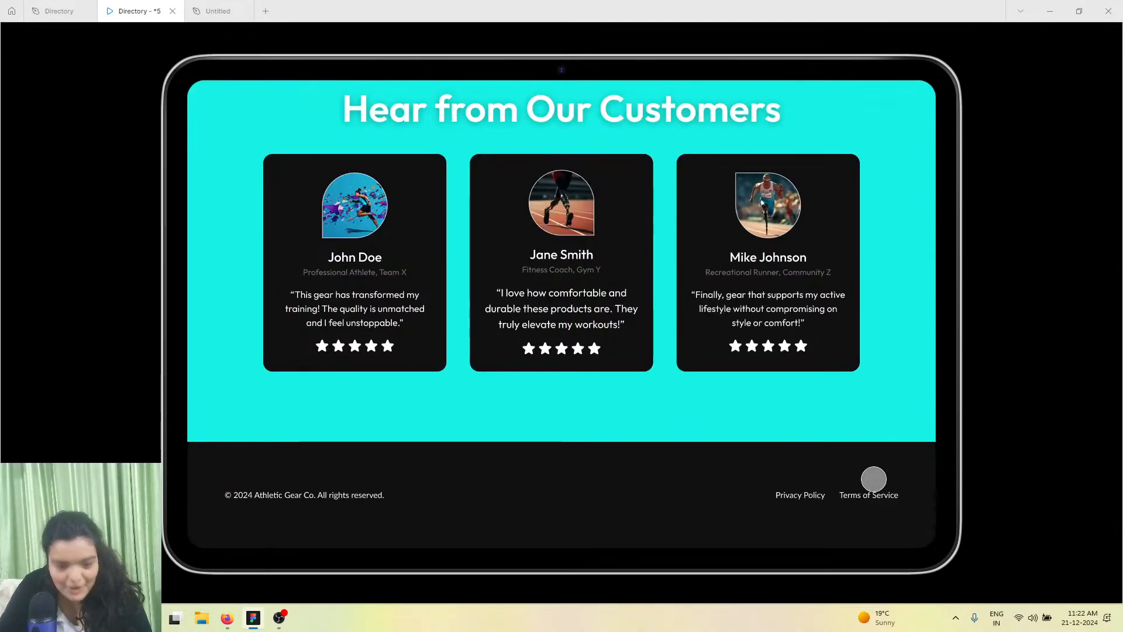
{"action": "scroll", "coordinate": [515, 369], "scroll_direction": "up", "scroll_amount": 20}
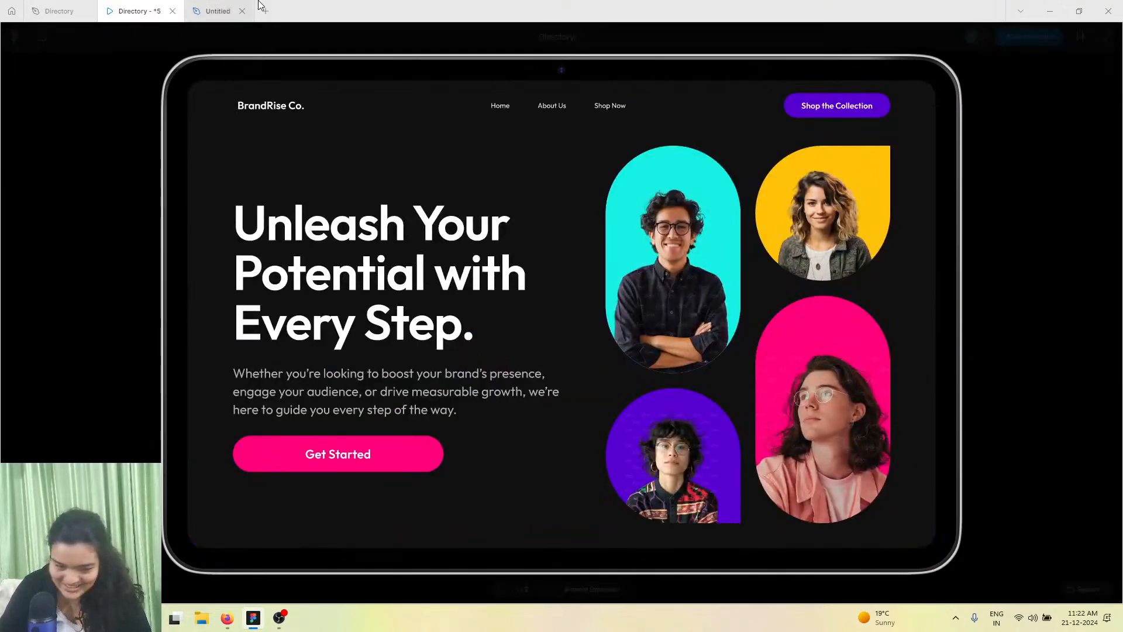
Return to the design file, zoom to fit, and set the frame's fill colour to 101010
{"action": "left_click", "coordinate": [250, 9]}
{"action": "key", "text": "shift+1"}
{"action": "mouse_move", "coordinate": [372, 240]}
{"action": "left_mouse_down"}
{"action": "mouse_move", "coordinate": [363, 238]}
{"action": "mouse_move", "coordinate": [374, 249]}
{"action": "left_mouse_up"}
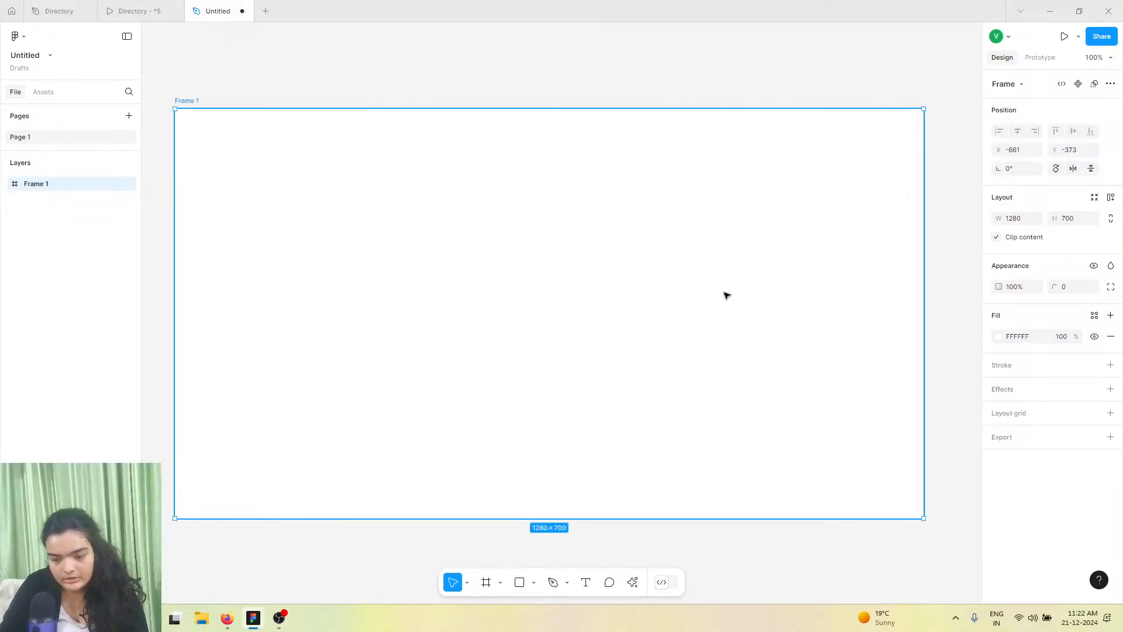
{"action": "left_click", "coordinate": [1017, 340]}
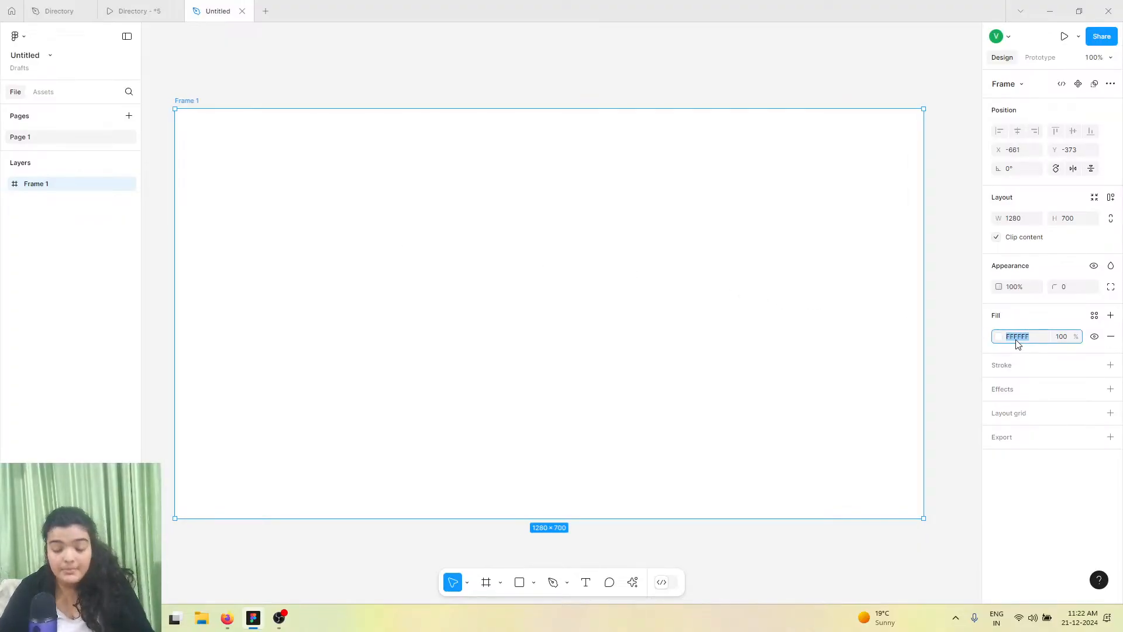
{"action": "type", "text": "101010"}
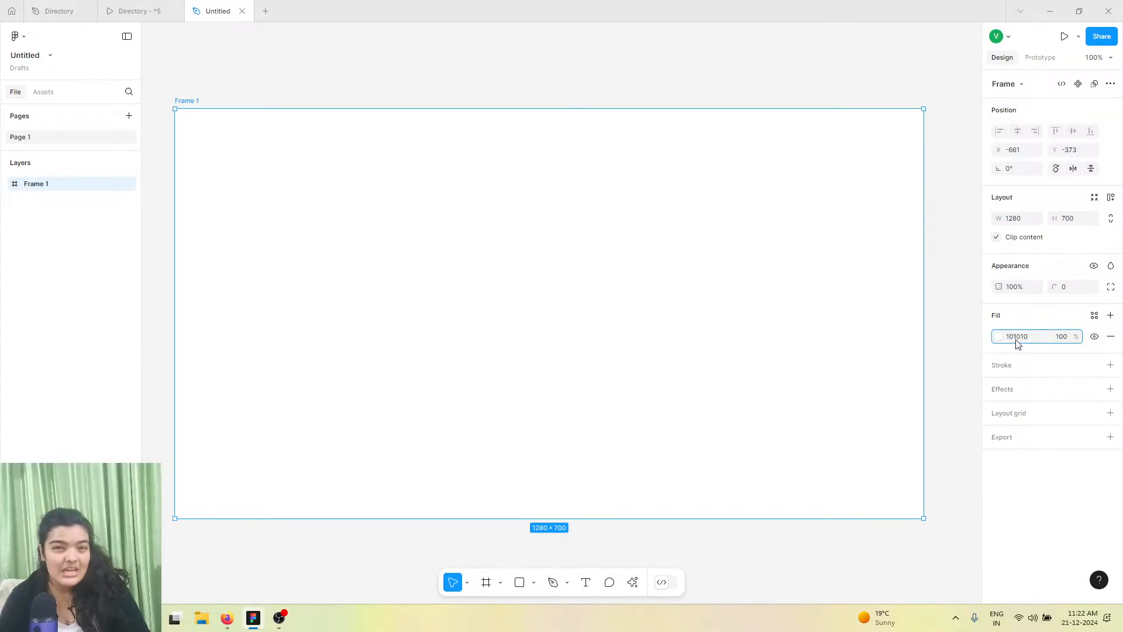
{"action": "key", "text": "Return"}
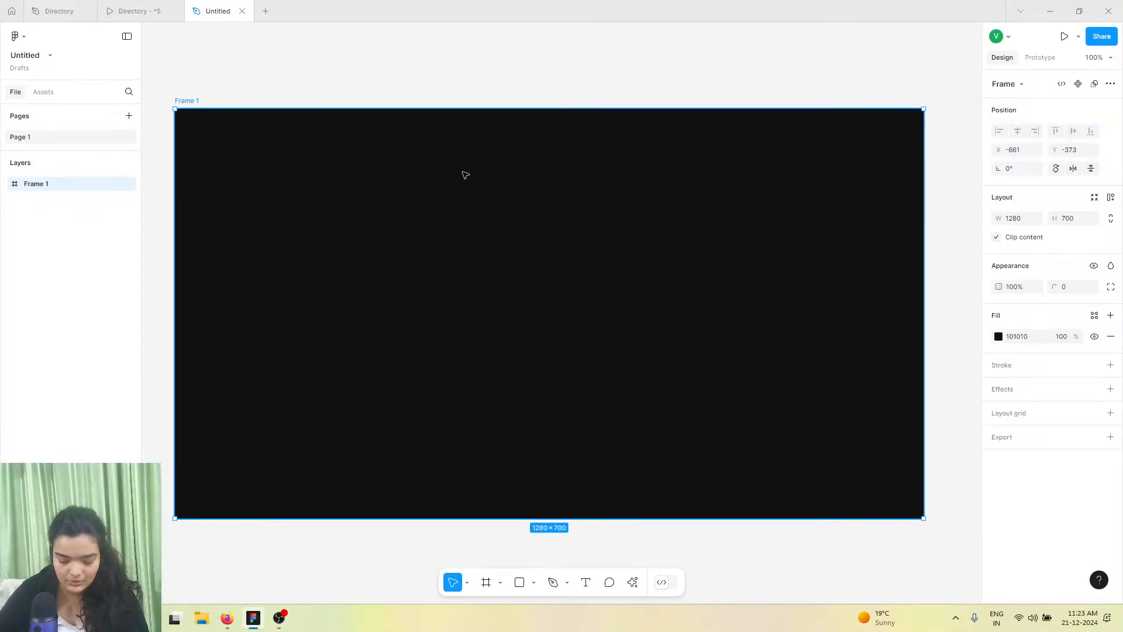
Compare the prototype preview with the new frame by switching between the two tabs
{"action": "left_click", "coordinate": [132, 10]}
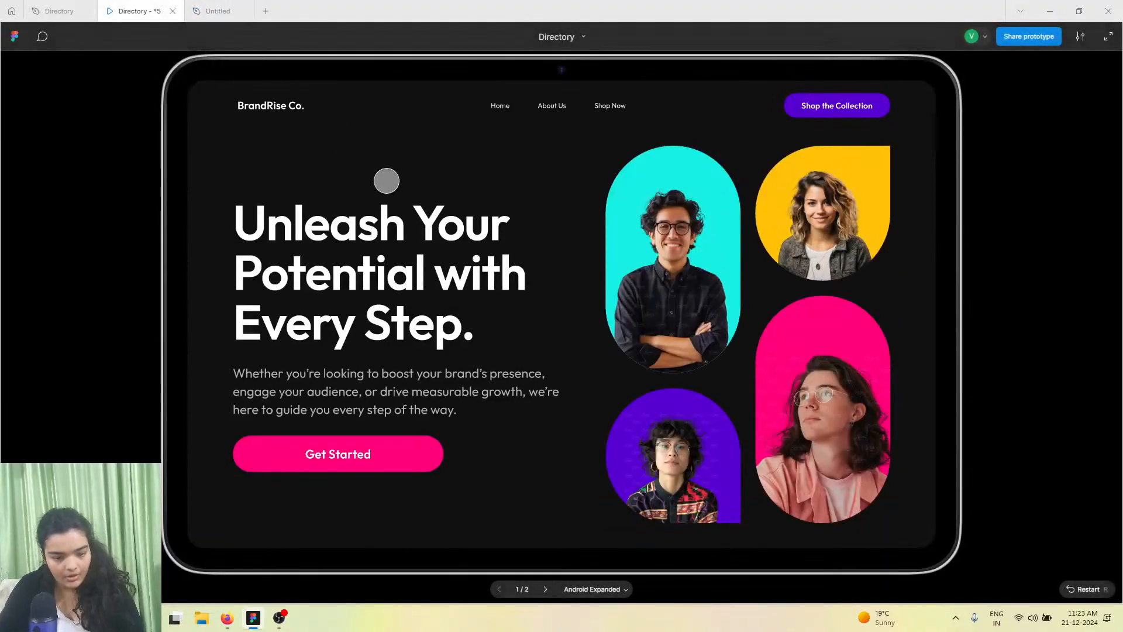
{"action": "left_click", "coordinate": [225, 11]}
{"action": "scroll", "coordinate": [400, 233], "scroll_direction": "down", "scroll_amount": 1}
{"action": "scroll", "coordinate": [398, 232], "scroll_direction": "right", "scroll_amount": 1}
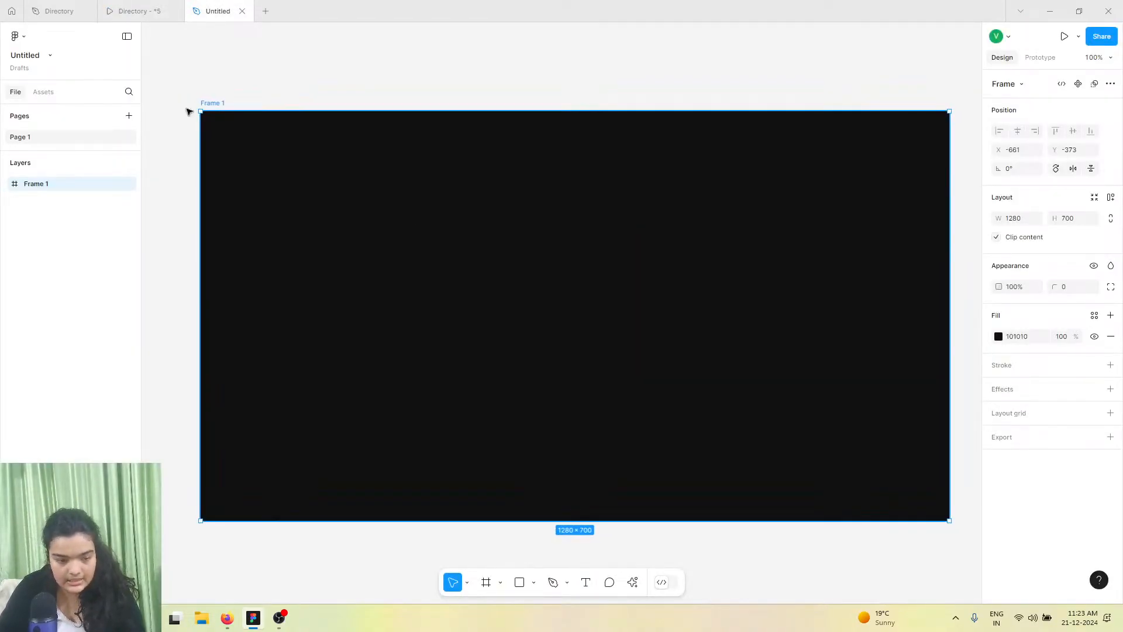
{"action": "left_click", "coordinate": [142, 8]}
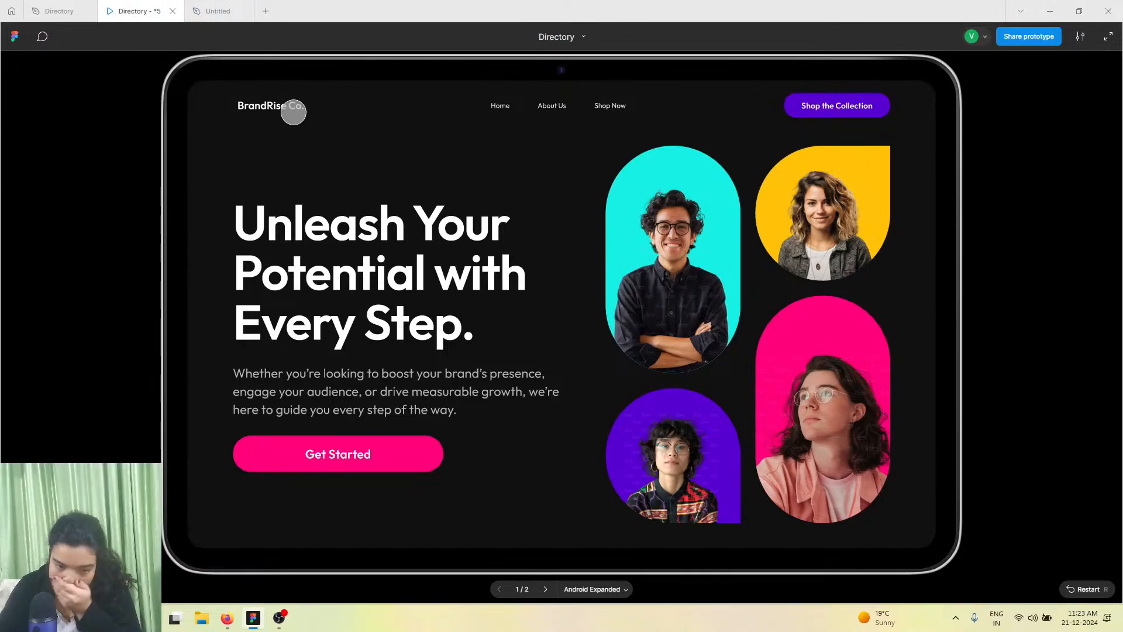
{"action": "mouse_move", "coordinate": [215, 4]}
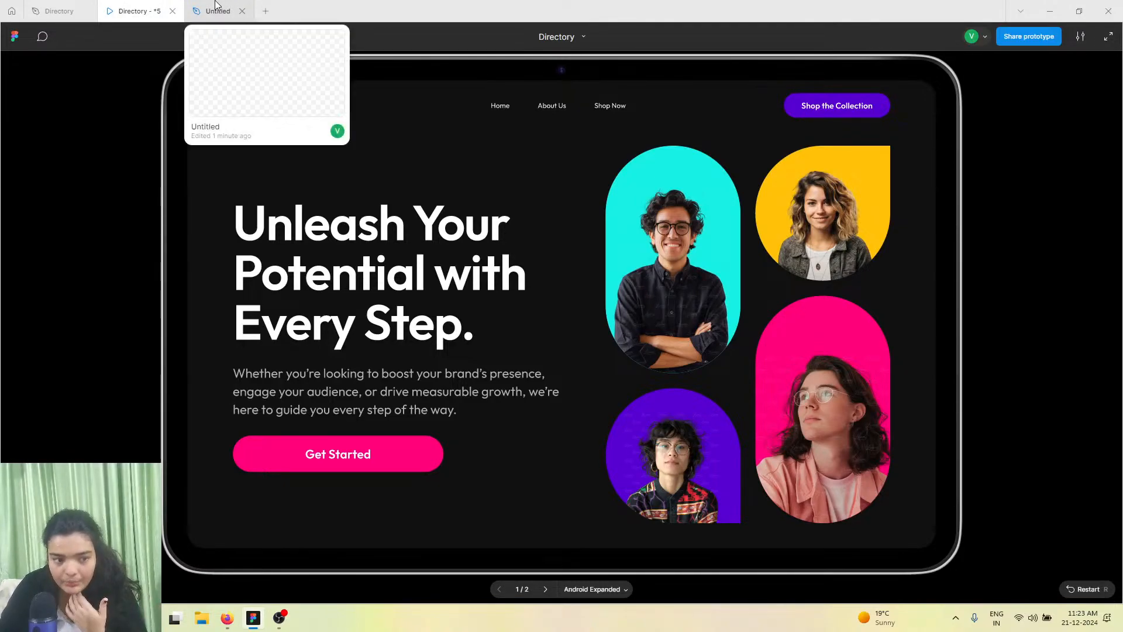
{"action": "left_click", "coordinate": [215, 4]}
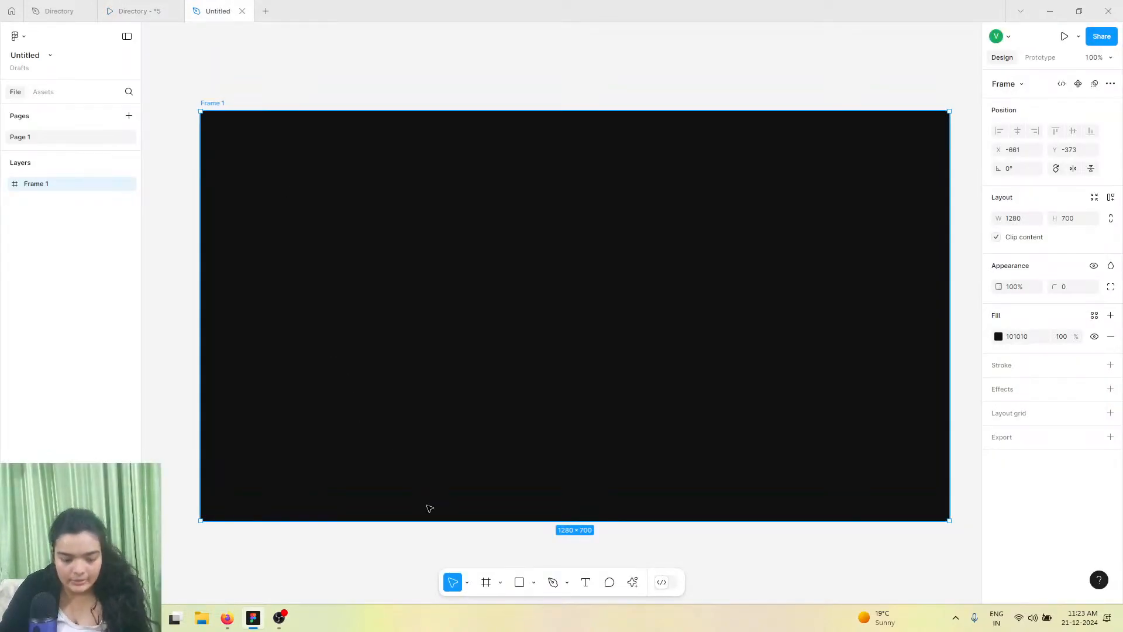
Draw a 1280 × 100 header frame across the top of the main frame
{"action": "left_click_drag", "start_coordinate": [200, 112], "coordinate": [949, 169]}
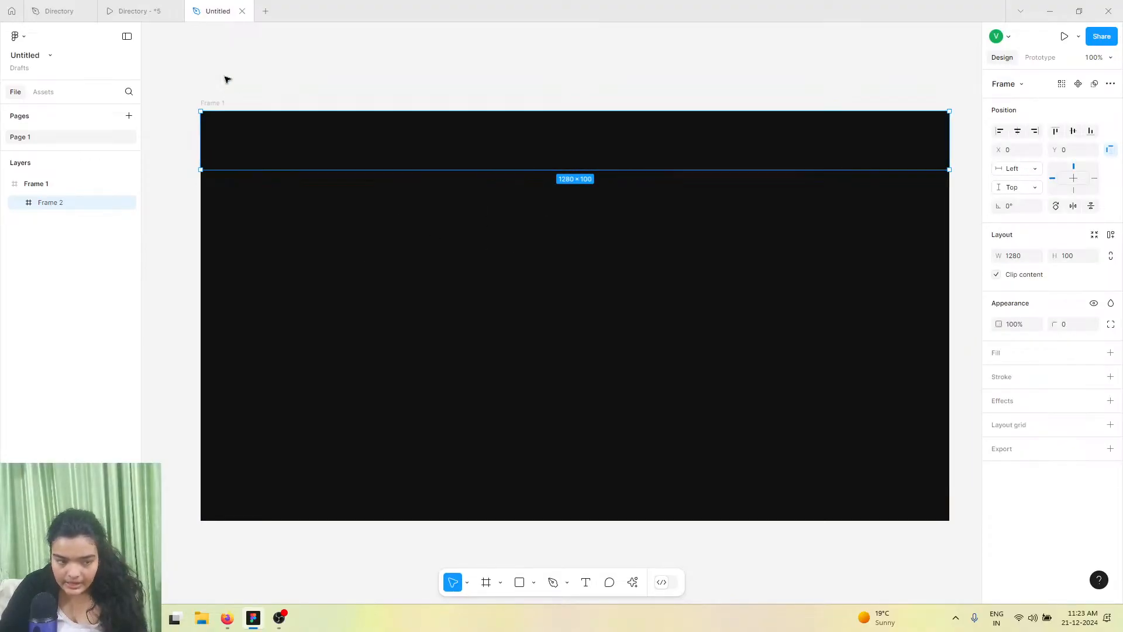
{"action": "mouse_move", "coordinate": [150, 4]}
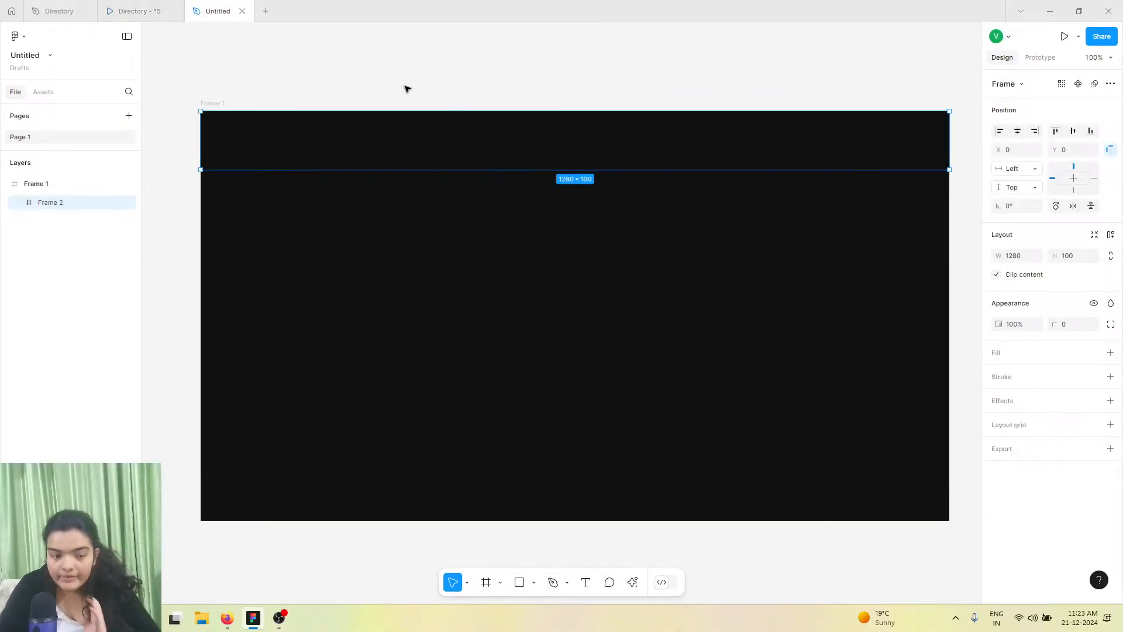
{"action": "left_click", "coordinate": [134, 12]}
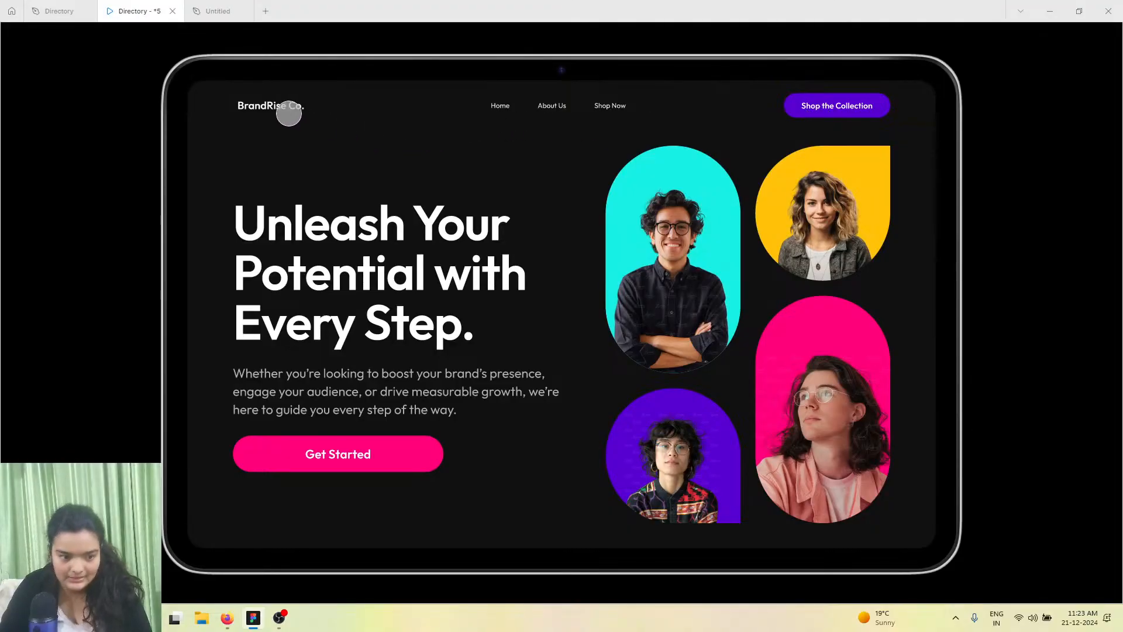
{"action": "left_click", "coordinate": [218, 11]}
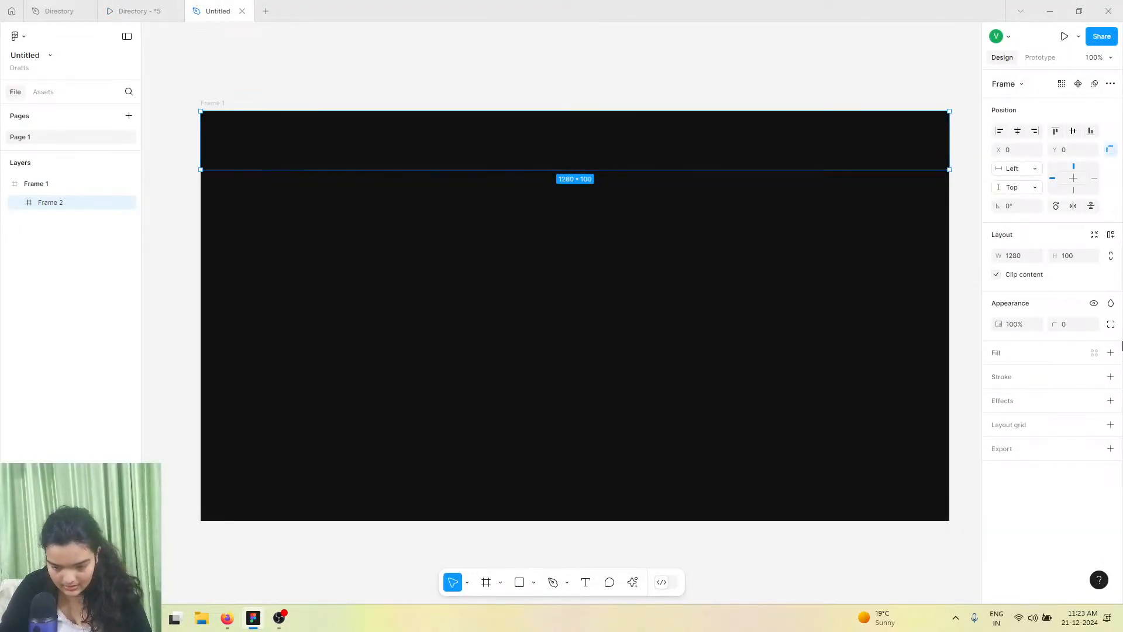
Add a white FFFFFF fill to the header frame and deselect it
{"action": "left_click", "coordinate": [1110, 353]}
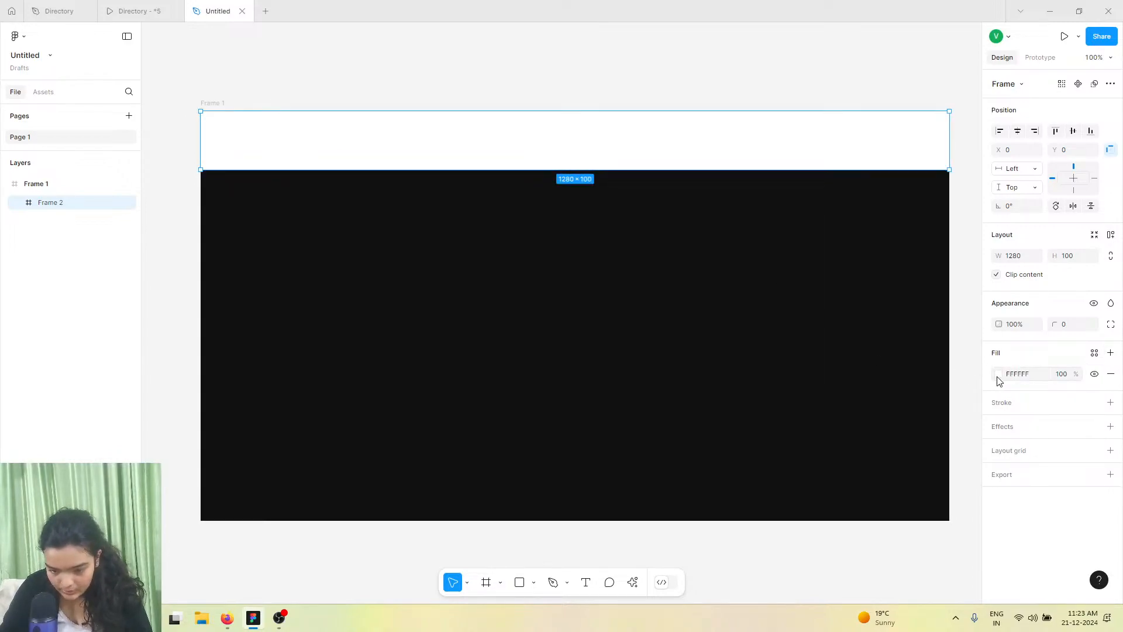
{"action": "left_click", "coordinate": [995, 374]}
{"action": "left_click", "coordinate": [268, 33]}
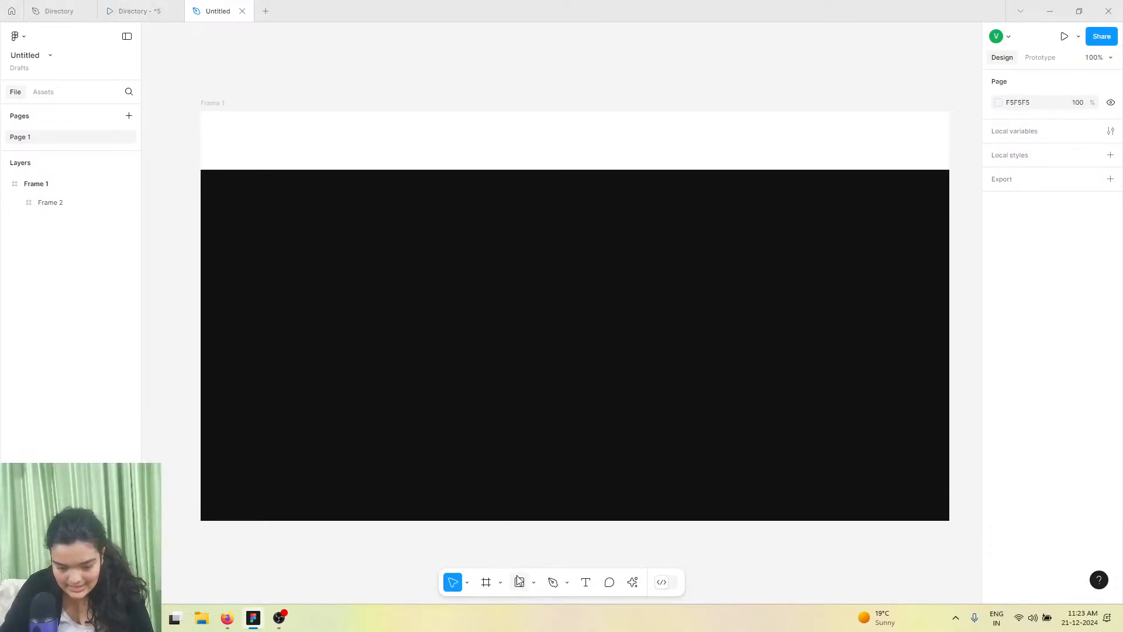
Add a text layer reading "BrandRise.Co" near the left side of the header
{"action": "left_click", "coordinate": [586, 582]}
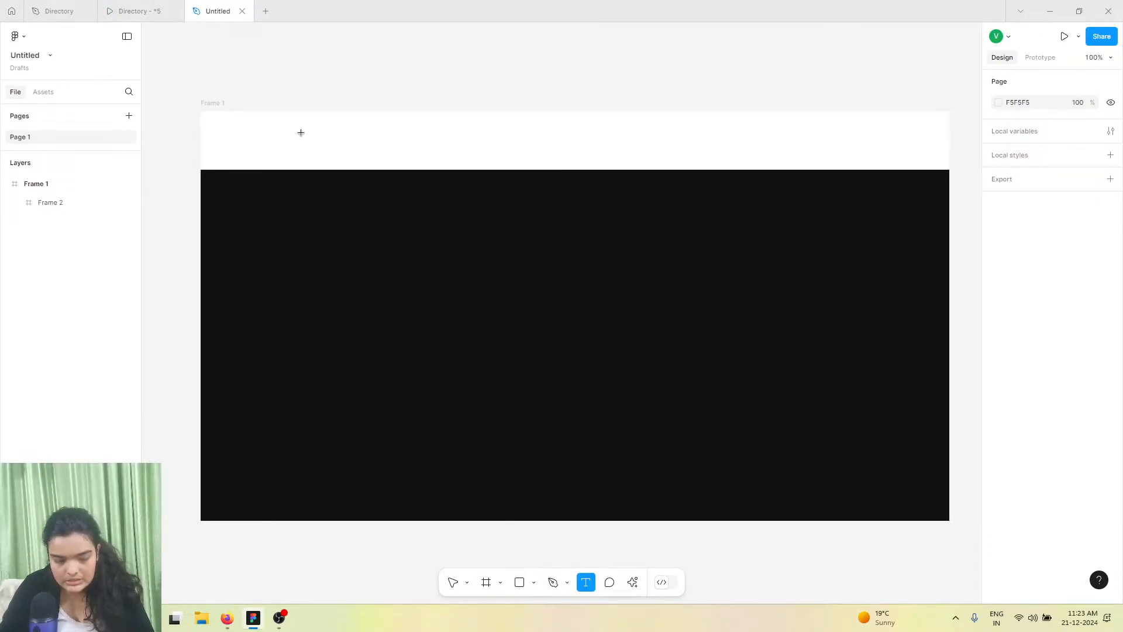
{"action": "left_click", "coordinate": [280, 139]}
{"action": "type", "text": "Bran"}
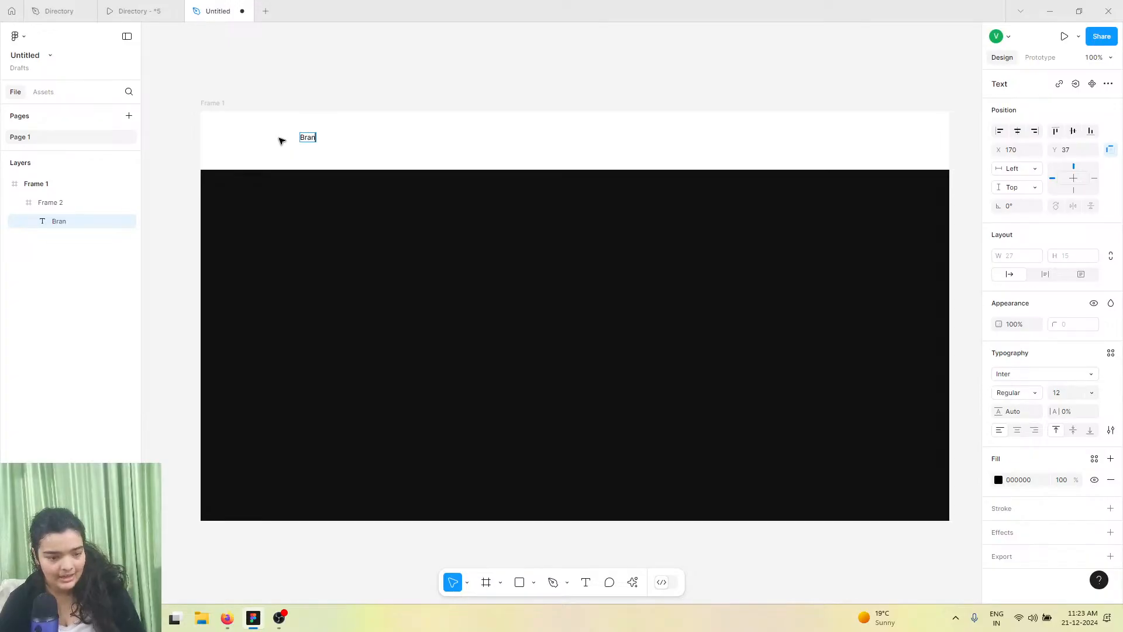
{"action": "left_click", "coordinate": [135, 11]}
{"action": "left_click", "coordinate": [217, 11]}
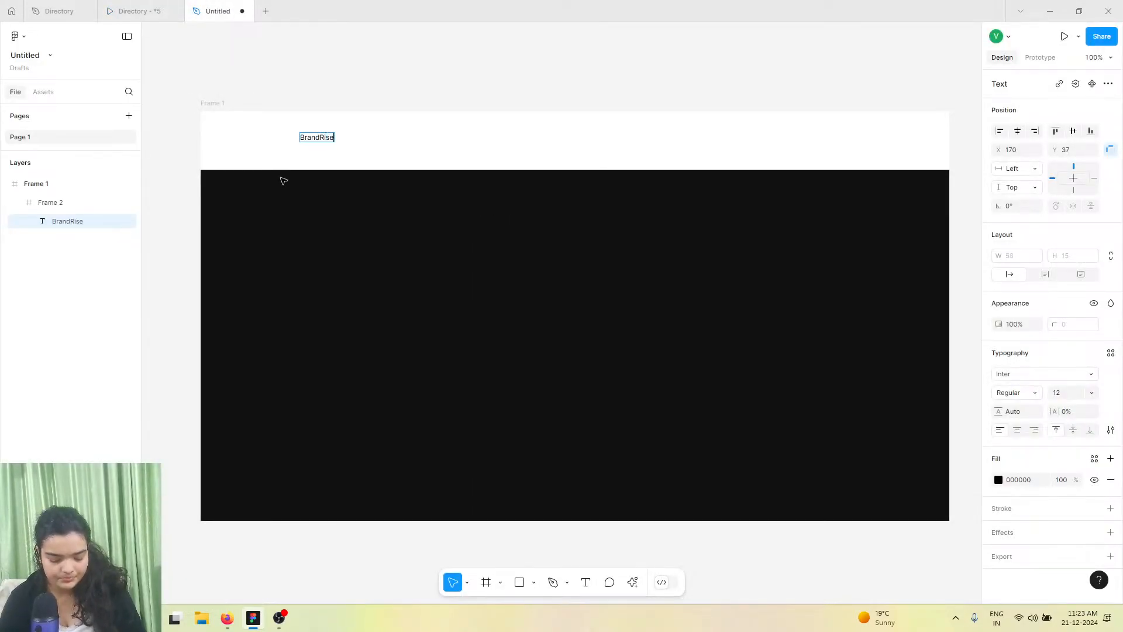
{"action": "type", "text": "ndRise.Co"}
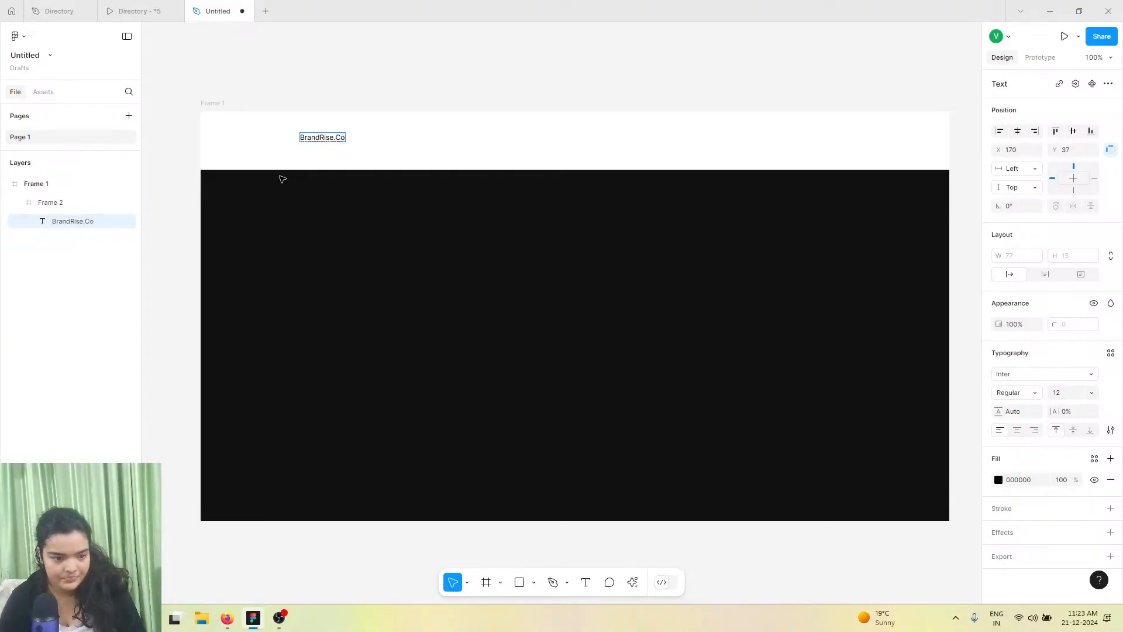
{"action": "key", "text": "Escape"}
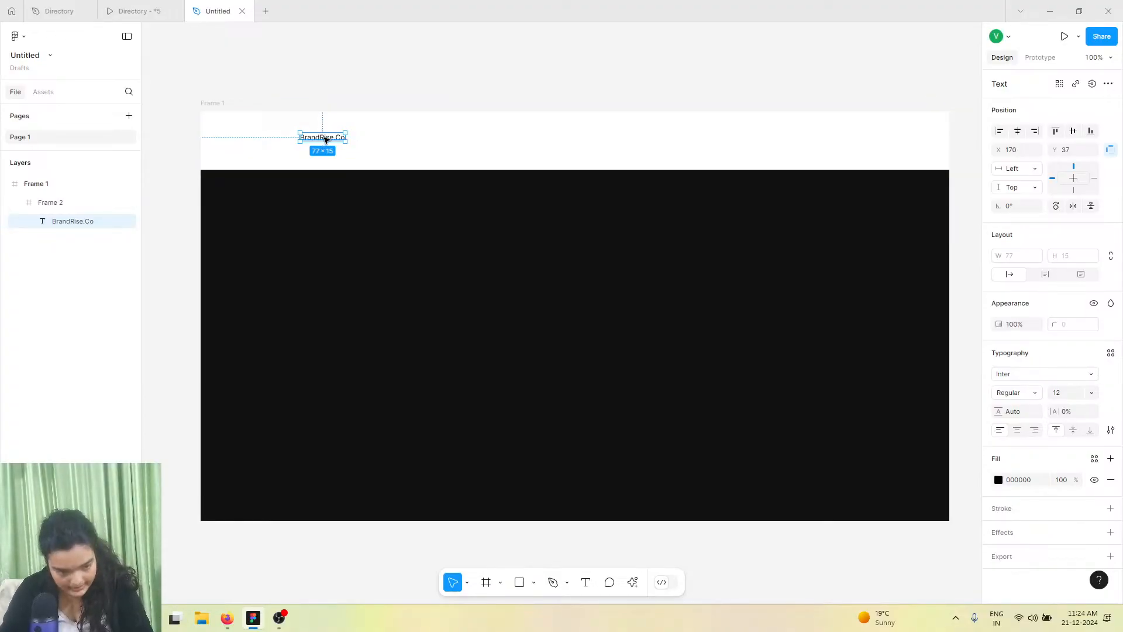
Set the BrandRise.Co text's font to Outfit, checking the prototype for reference
{"action": "left_click", "coordinate": [133, 10]}
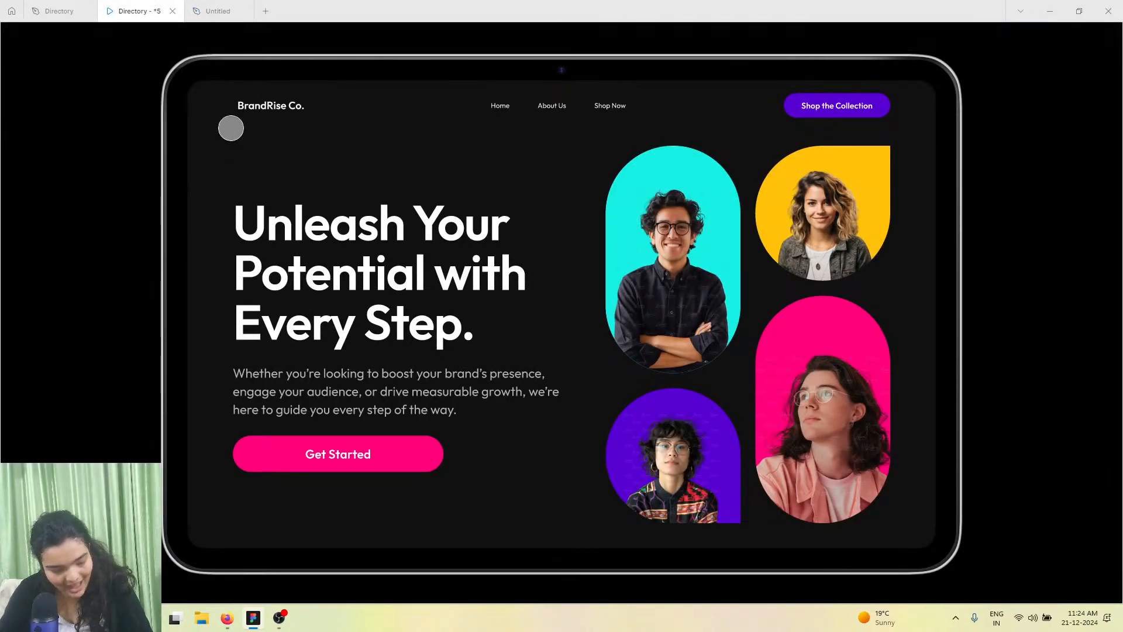
{"action": "left_click", "coordinate": [223, 11]}
{"action": "left_click", "coordinate": [1054, 373]}
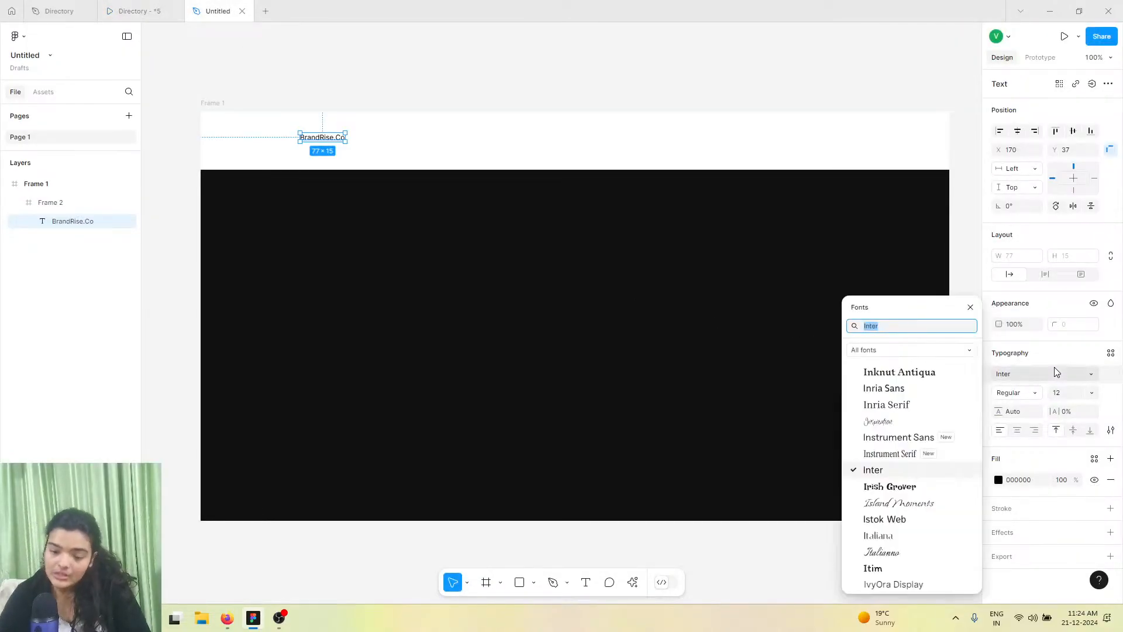
{"action": "type", "text": "outfot"}
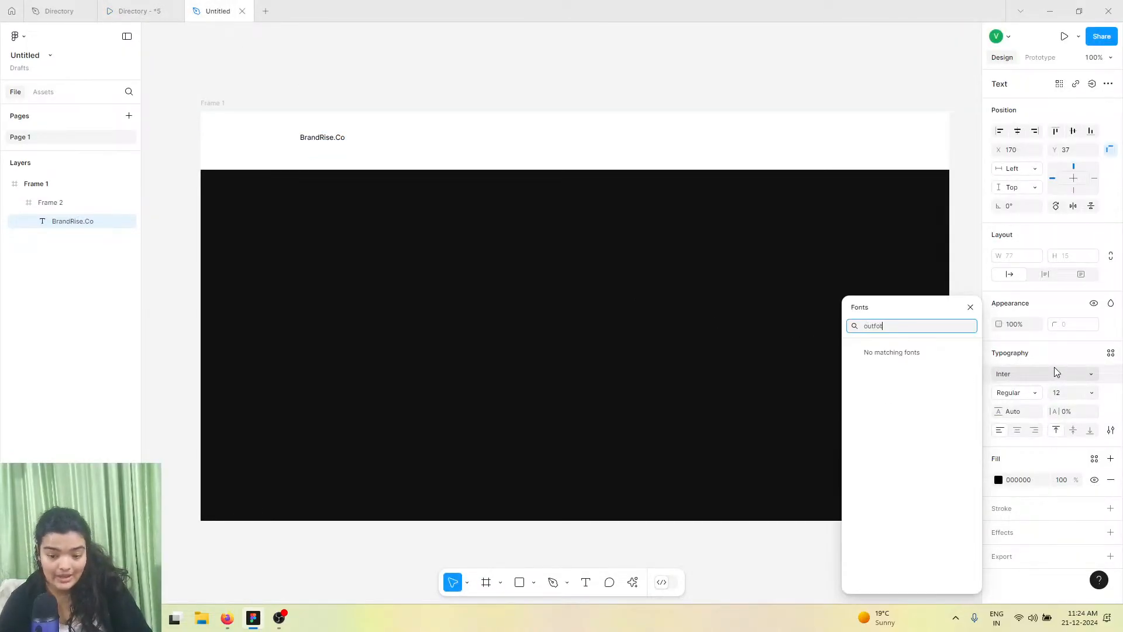
{"action": "left_click_drag", "start_coordinate": [899, 316], "coordinate": [898, 317]}
{"action": "double_click", "coordinate": [892, 322]}
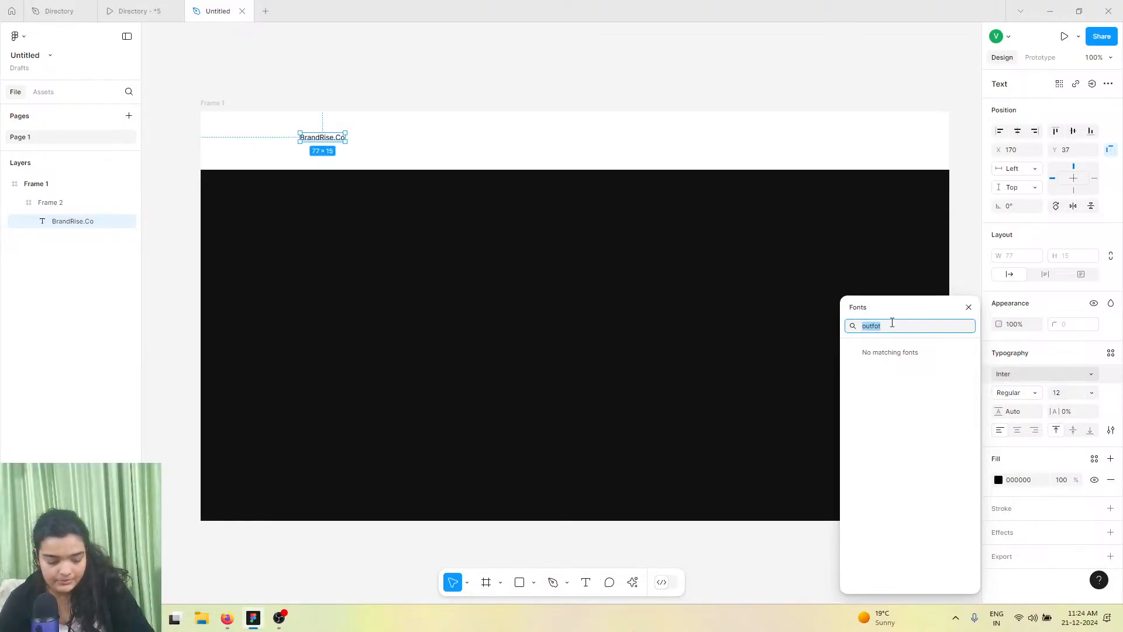
{"action": "type", "text": "outfit"}
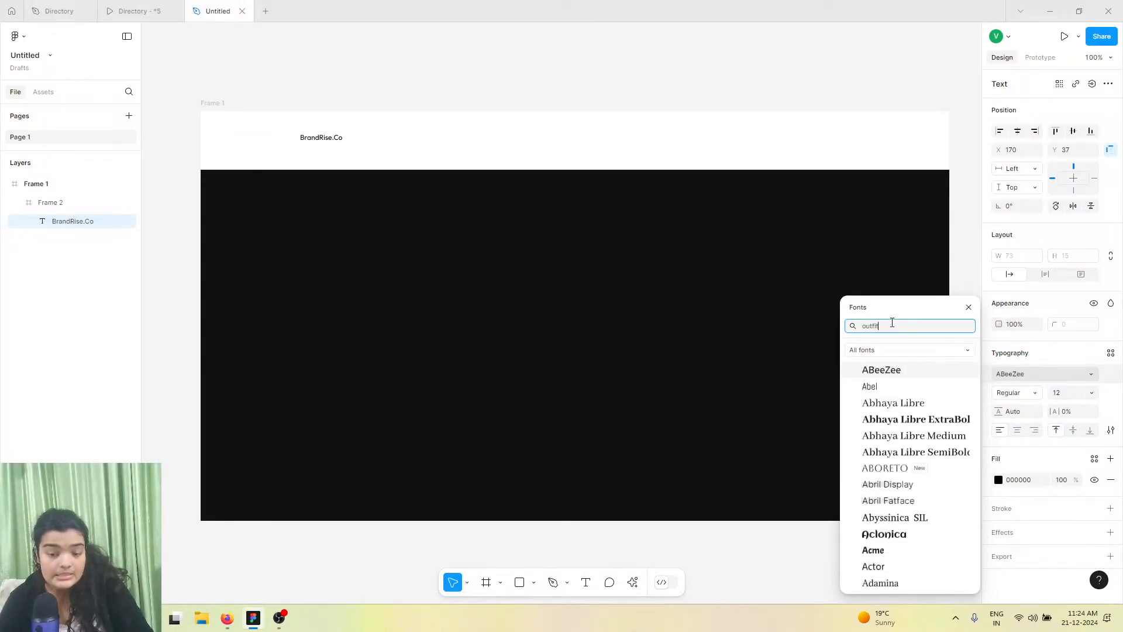
{"action": "left_click", "coordinate": [1023, 374]}
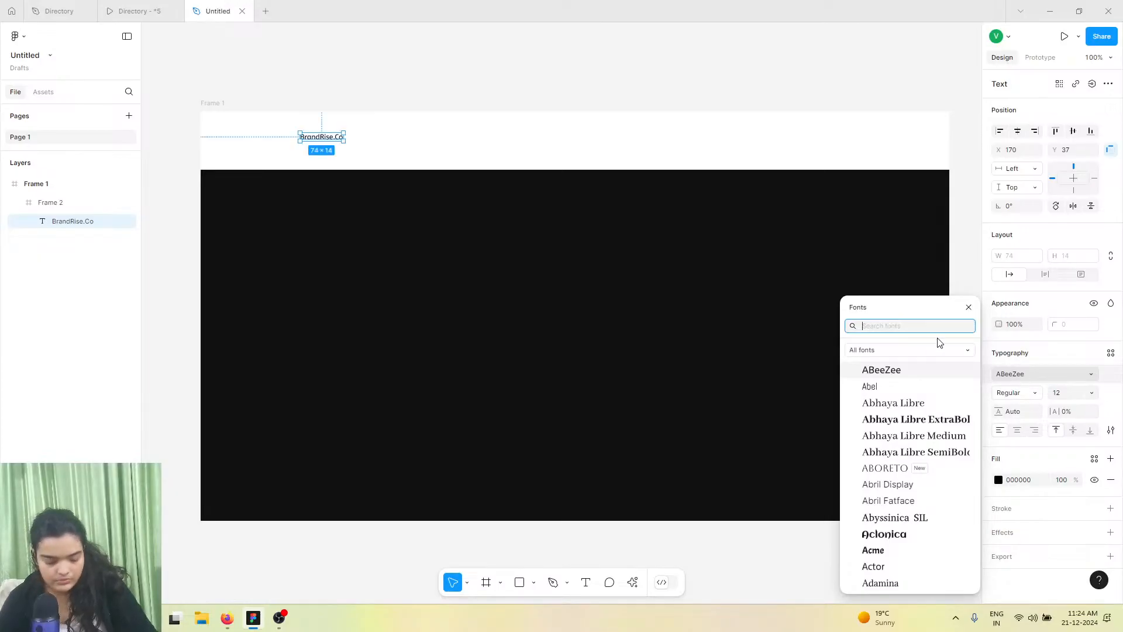
{"action": "type", "text": "out"}
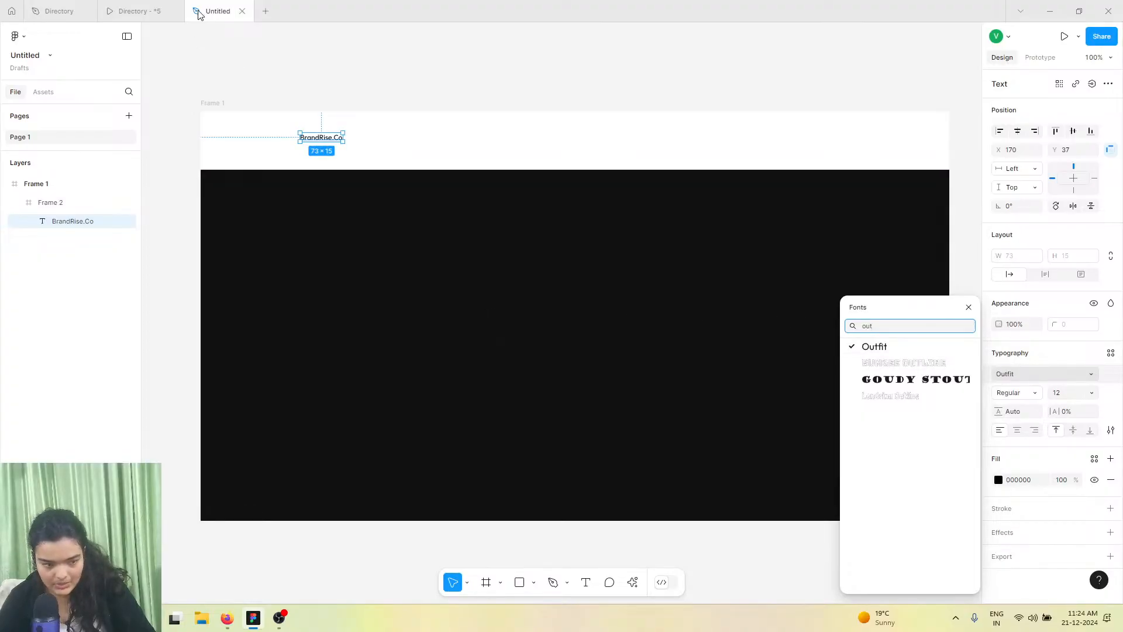
Set the logo text's font size to 16
{"action": "left_click", "coordinate": [135, 11]}
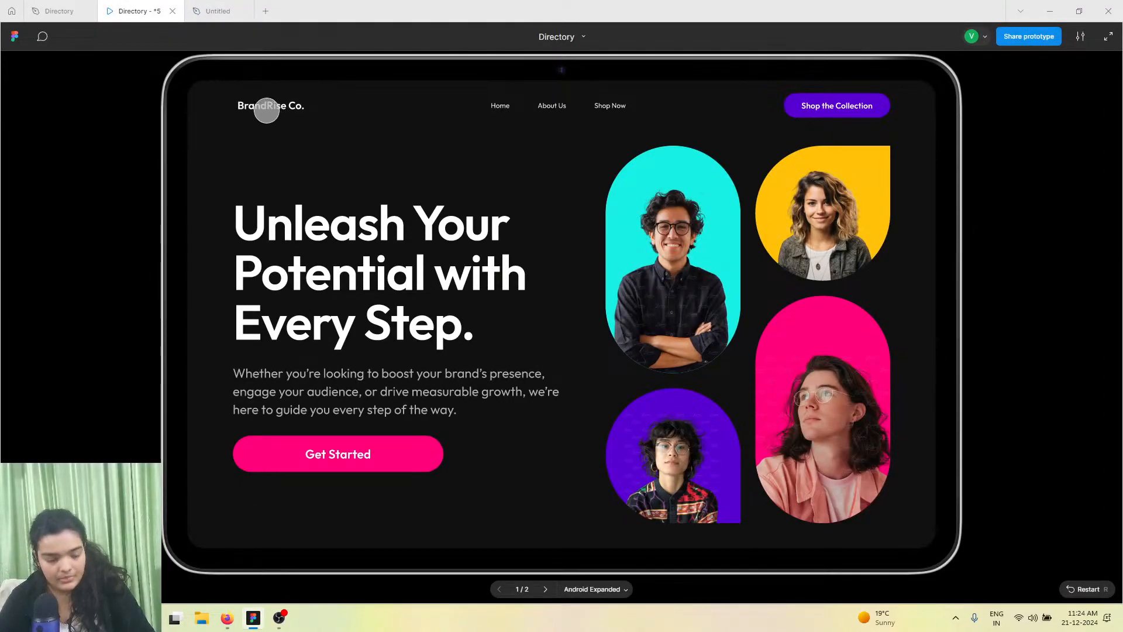
{"action": "left_click", "coordinate": [217, 11]}
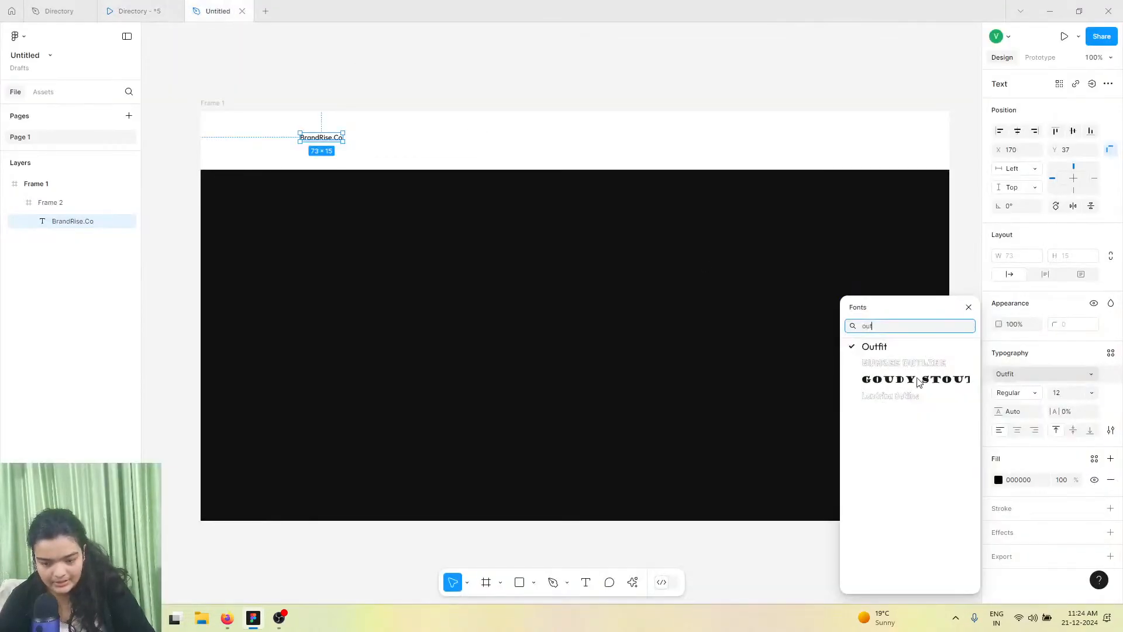
{"action": "left_click", "coordinate": [1090, 393]}
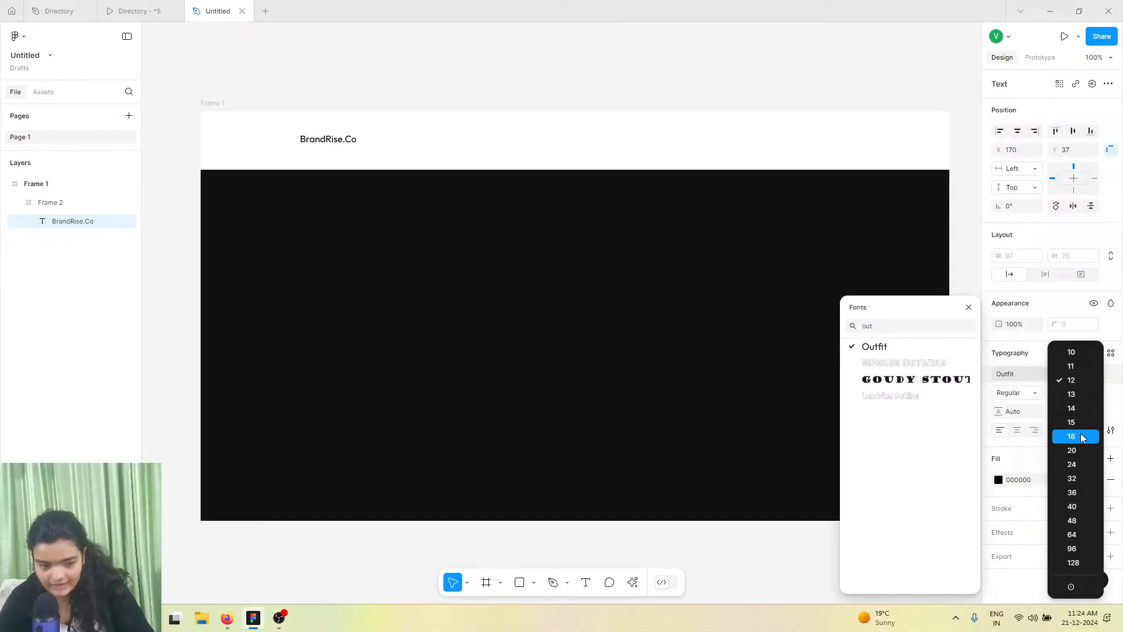
{"action": "left_click", "coordinate": [1081, 437]}
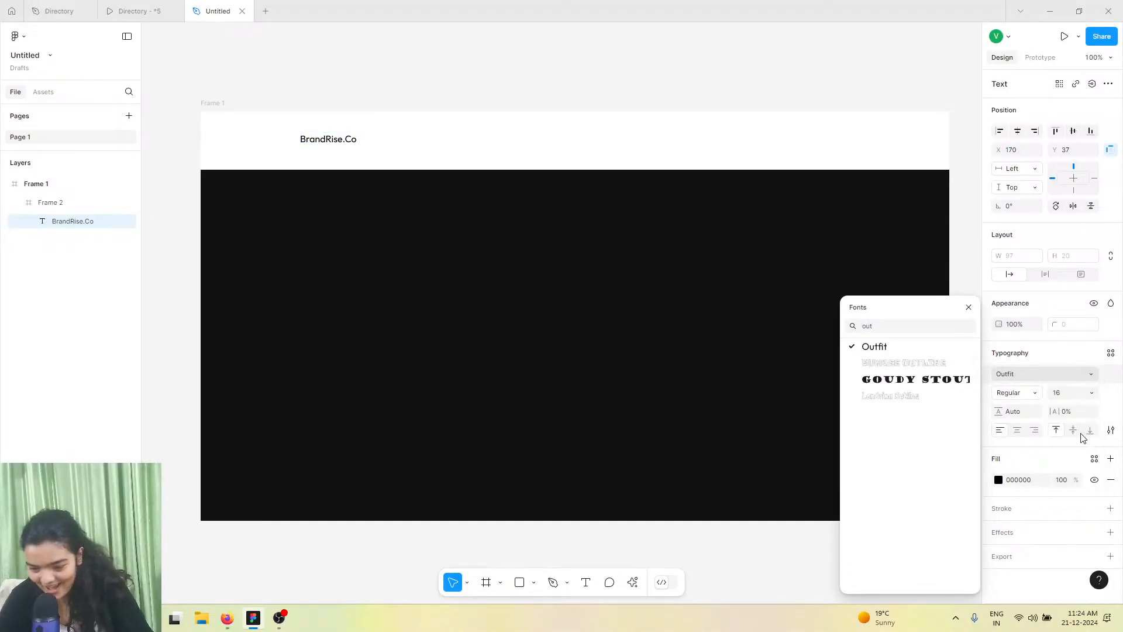
Change the logo text's weight to SemiBold and deselect it
{"action": "left_click", "coordinate": [1024, 397]}
{"action": "left_click", "coordinate": [1023, 423]}
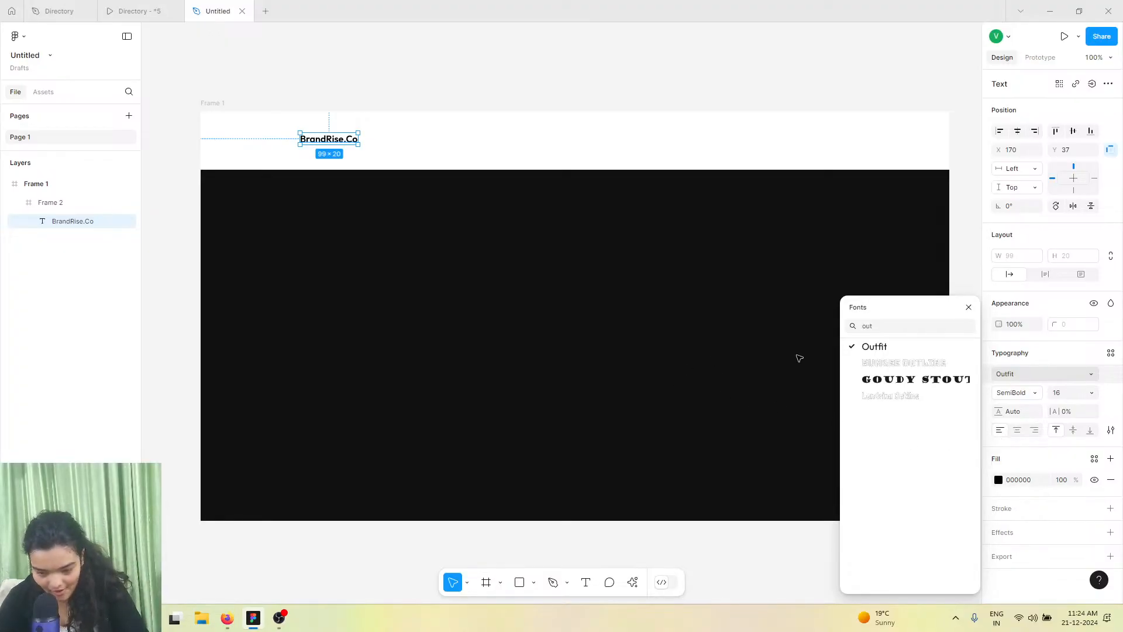
{"action": "left_click", "coordinate": [647, 298]}
Move the logo text toward the header's left edge at about X 88 and enlarge it to 22
{"action": "left_click", "coordinate": [336, 144]}
{"action": "left_click", "coordinate": [319, 140]}
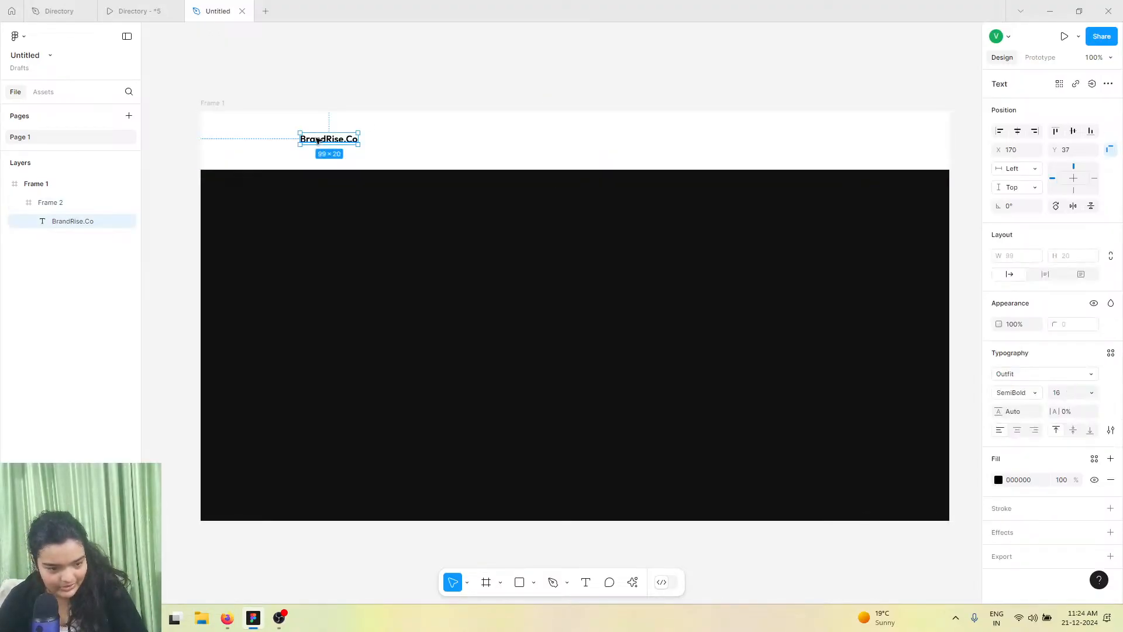
{"action": "left_click_drag", "start_coordinate": [308, 139], "coordinate": [248, 141]}
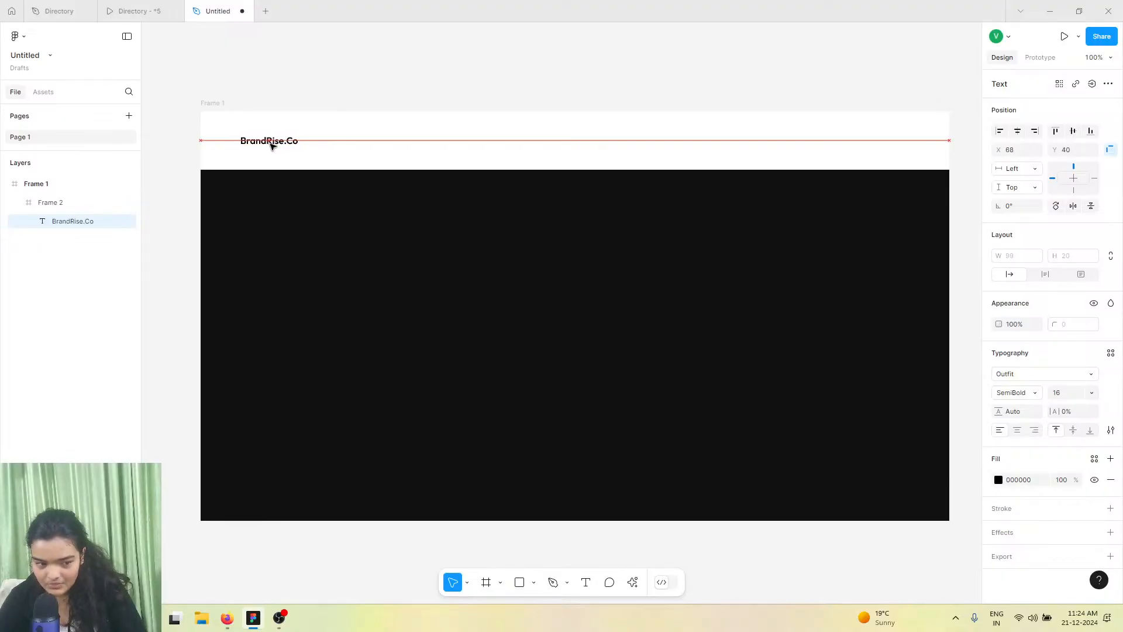
{"action": "left_click", "coordinate": [1053, 396]}
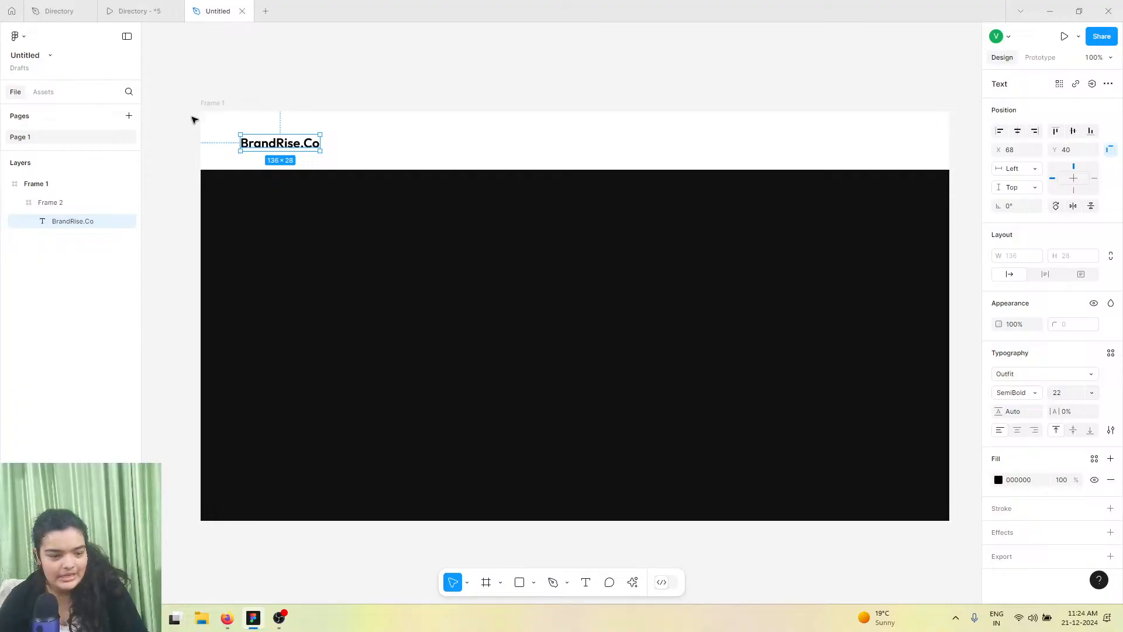
Nudge the logo text to about X 75, Y 39 and compare it with the prototype
{"action": "scroll", "coordinate": [199, 129], "scroll_direction": "up", "scroll_amount": 5}
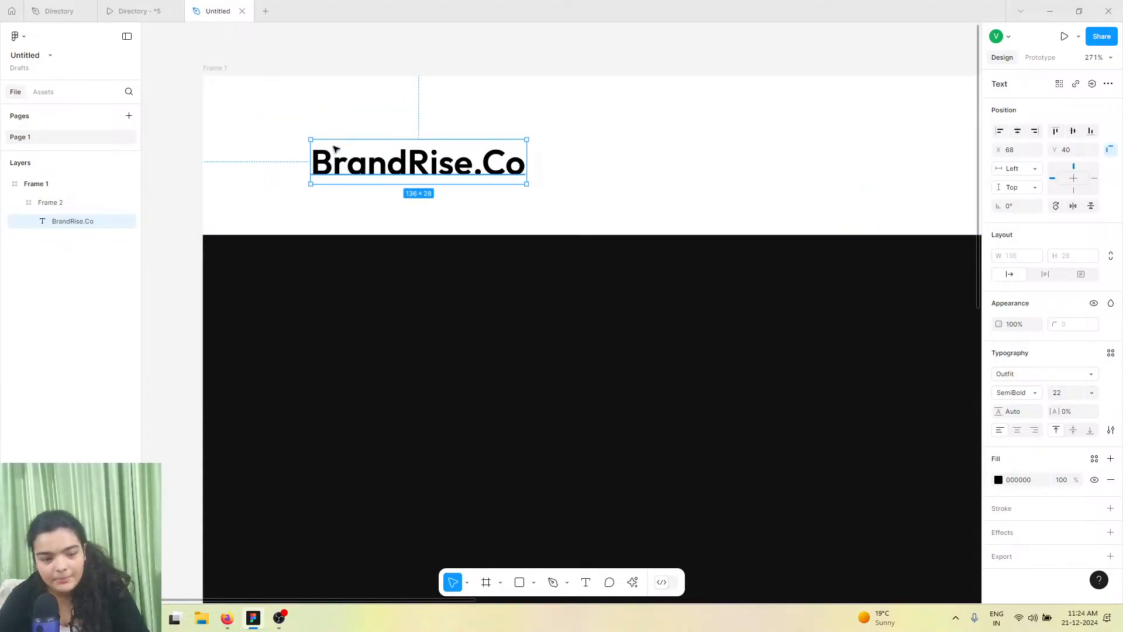
{"action": "left_click_drag", "start_coordinate": [344, 152], "coordinate": [355, 150]}
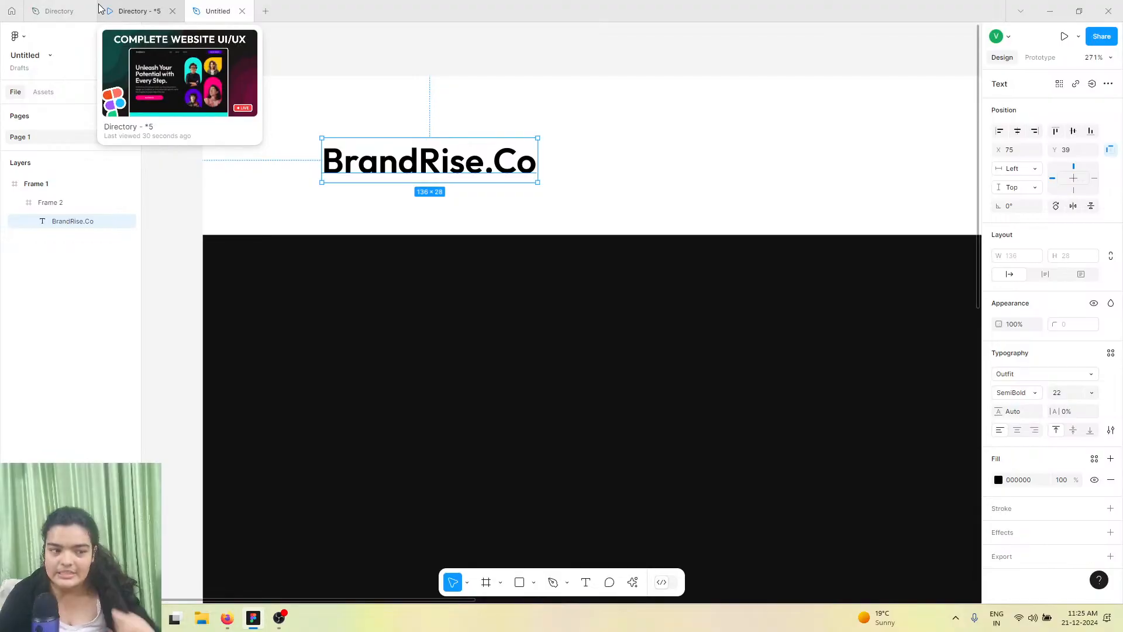
{"action": "left_click", "coordinate": [119, 7]}
{"action": "left_click", "coordinate": [217, 10]}
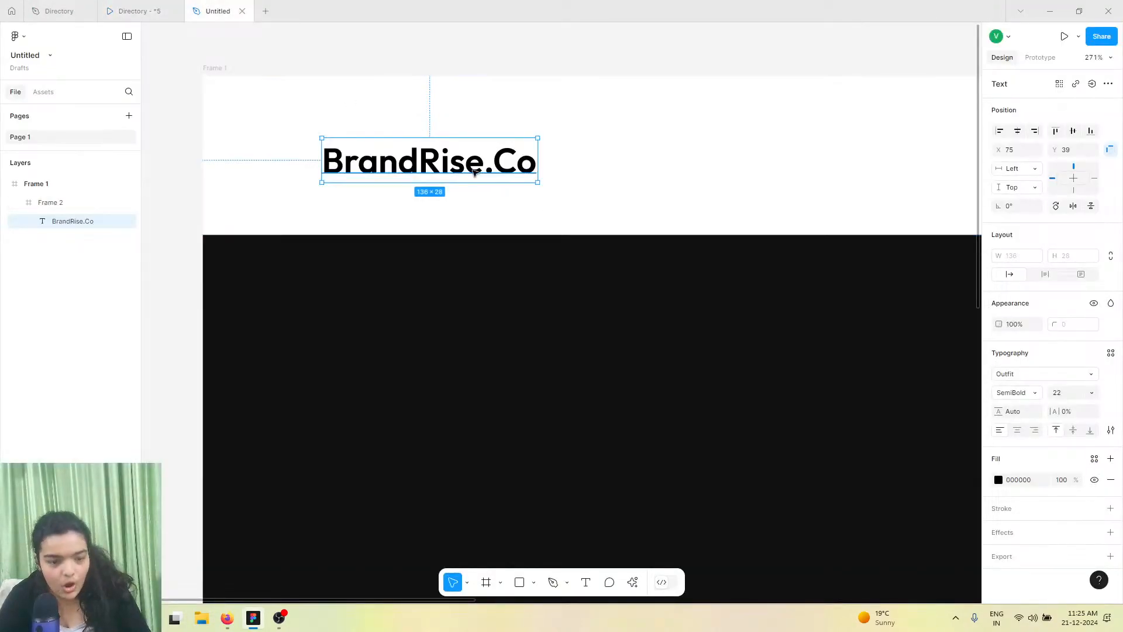
Duplicate the logo text and move the copy to the middle of the header at about X 469
{"action": "key", "text": "ctrl+d"}
{"action": "left_click_drag", "start_coordinate": [449, 158], "coordinate": [756, 162]}
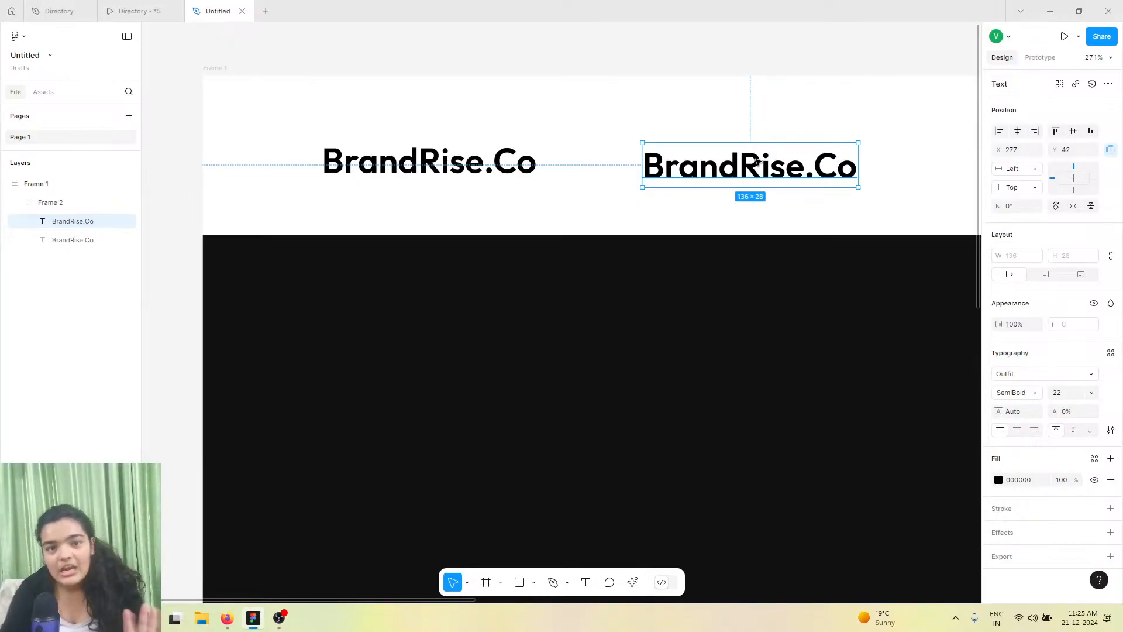
{"action": "scroll", "coordinate": [755, 185], "scroll_direction": "down", "scroll_amount": 5}
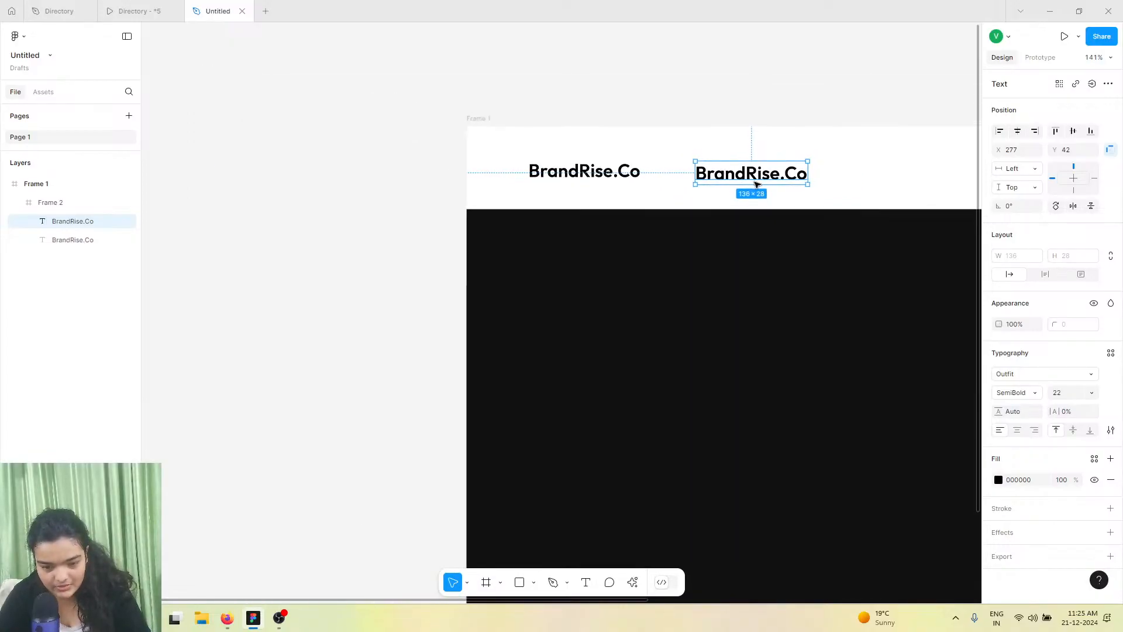
{"action": "left_click_drag", "start_coordinate": [485, 182], "coordinate": [716, 180]}
{"action": "scroll", "coordinate": [689, 181], "scroll_direction": "right", "scroll_amount": 5}
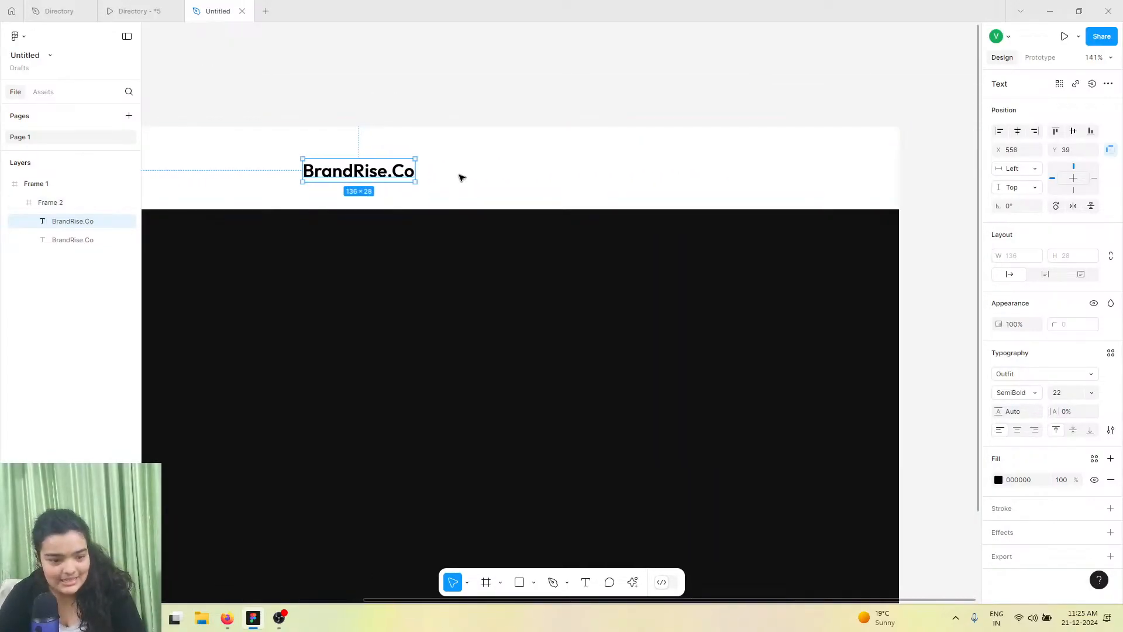
{"action": "scroll", "coordinate": [459, 173], "scroll_direction": "left", "scroll_amount": 5}
{"action": "left_click_drag", "start_coordinate": [514, 174], "coordinate": [441, 176]}
Replace the copied text with "Home"
{"action": "left_click", "coordinate": [165, 6]}
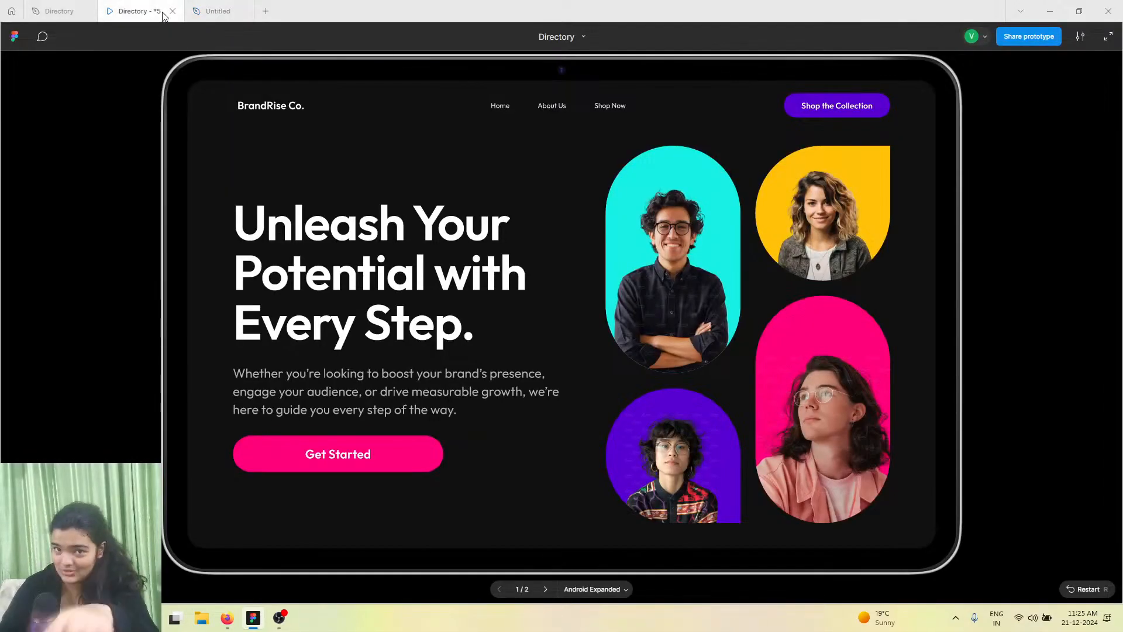
{"action": "left_click", "coordinate": [225, 11]}
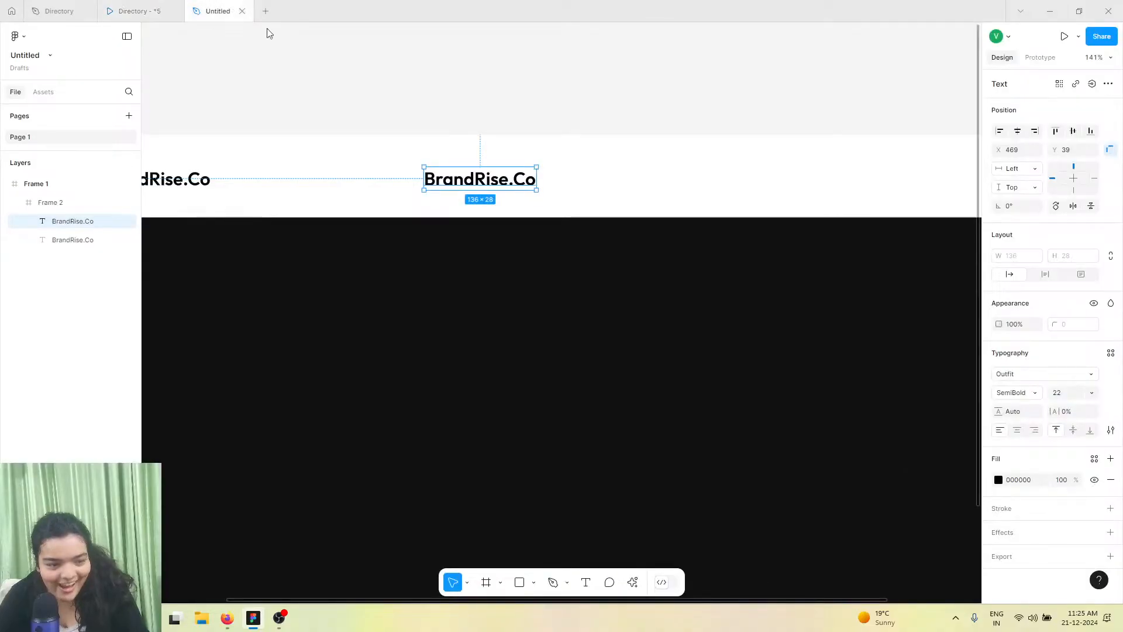
{"action": "double_click", "coordinate": [451, 178]}
{"action": "type", "text": "Home"}
{"action": "key", "text": "Escape"}
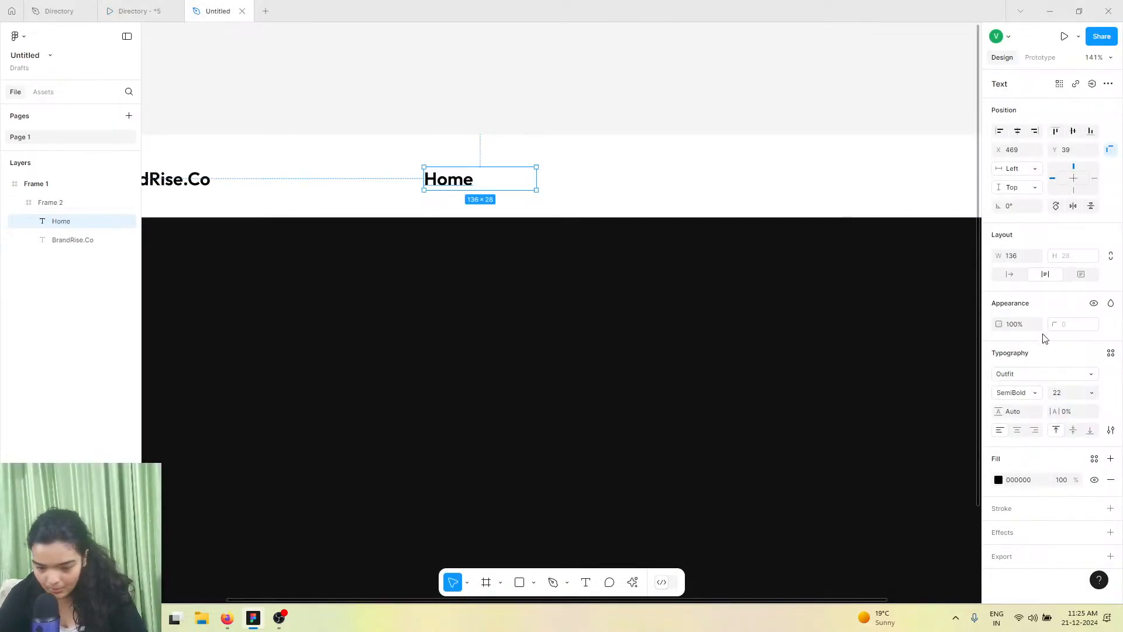
Make the Home text box hug its content width
{"action": "left_click", "coordinate": [1009, 274]}
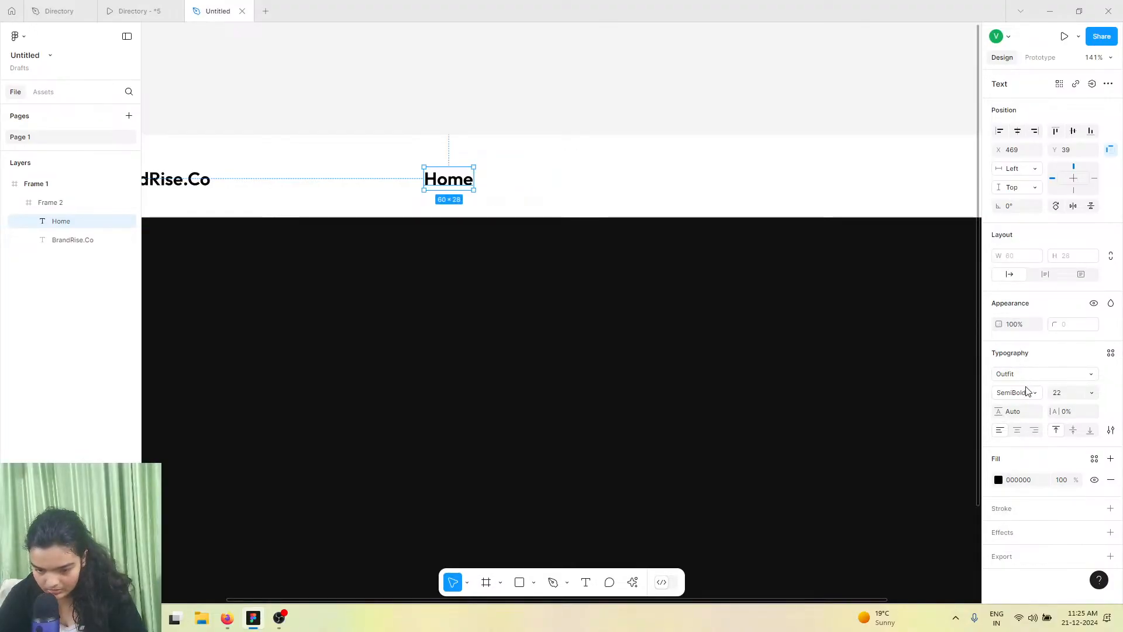
{"action": "left_click", "coordinate": [1095, 396]}
{"action": "left_click", "coordinate": [184, 5]}
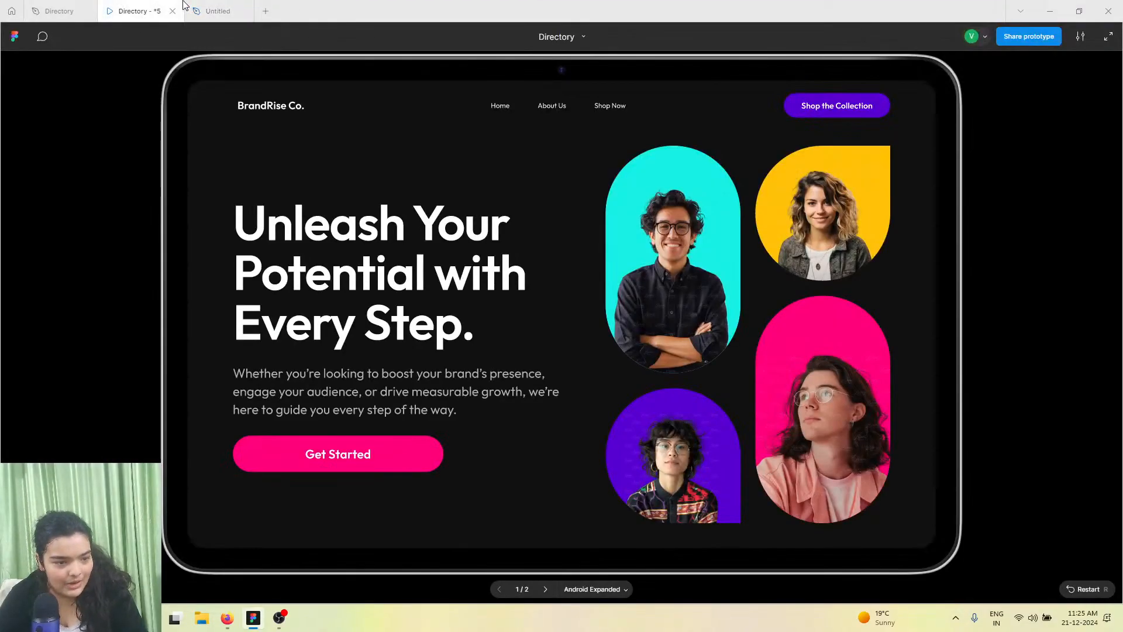
{"action": "left_click", "coordinate": [216, 10]}
Set the Home text to Regular weight and font size 12
{"action": "left_click", "coordinate": [1068, 394]}
{"action": "left_click", "coordinate": [1090, 393]}
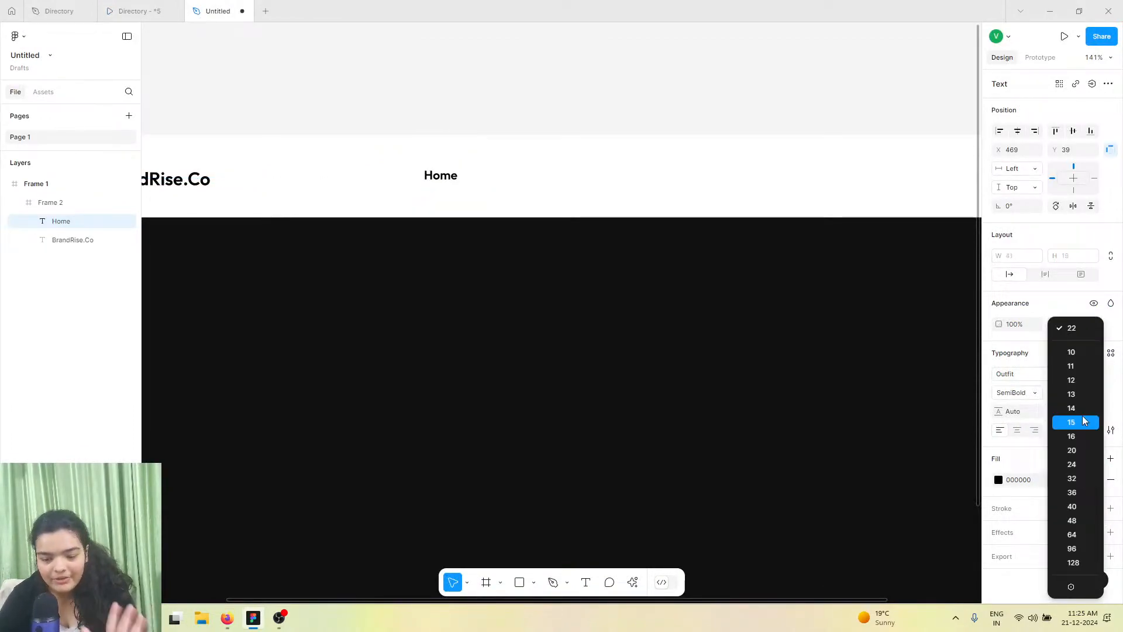
{"action": "left_click", "coordinate": [1080, 409]}
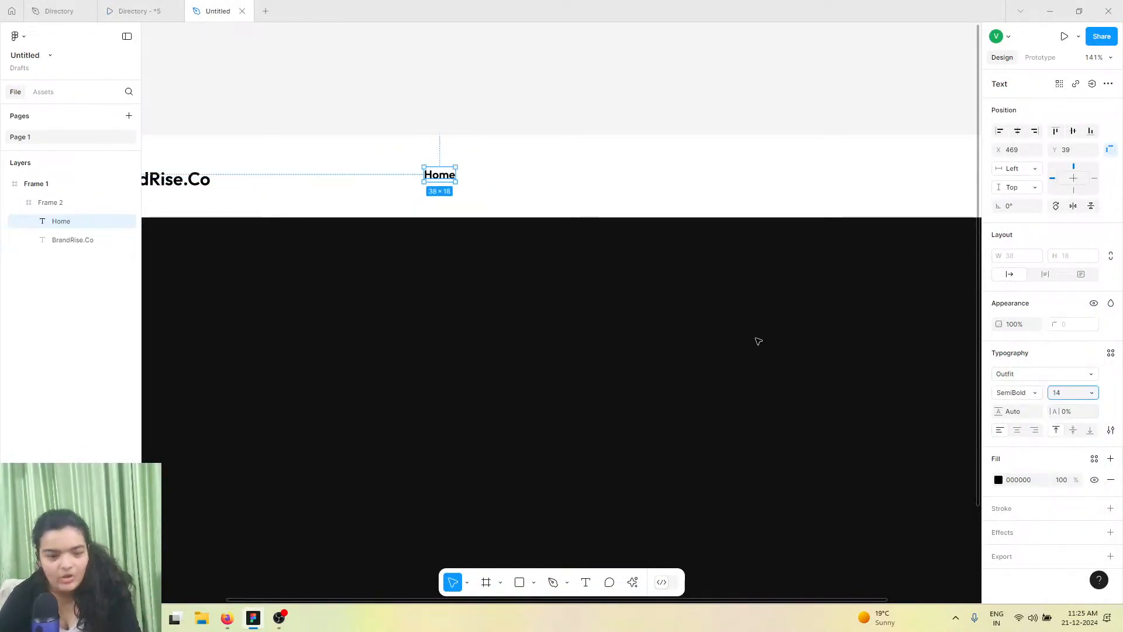
{"action": "left_click", "coordinate": [997, 393]}
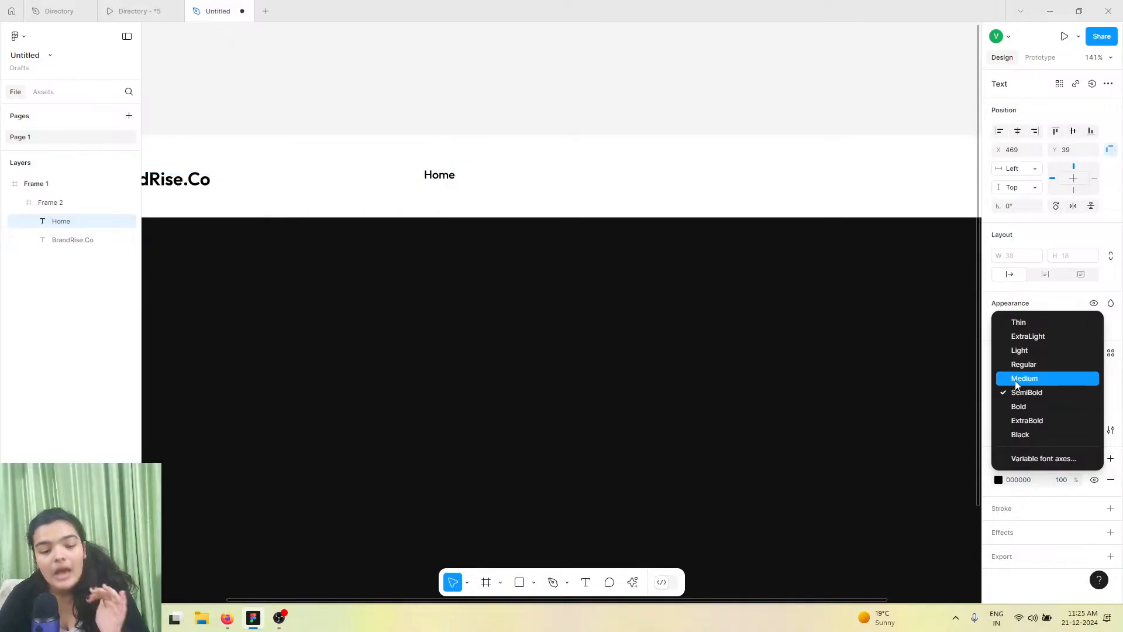
{"action": "left_click", "coordinate": [1013, 370]}
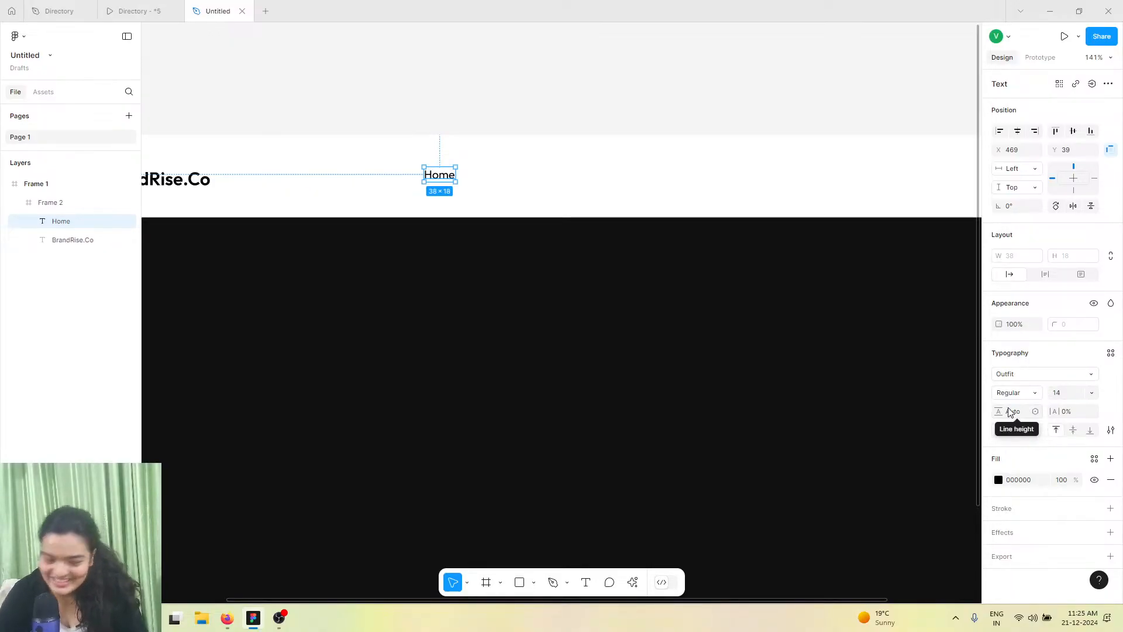
{"action": "left_click", "coordinate": [1091, 393]}
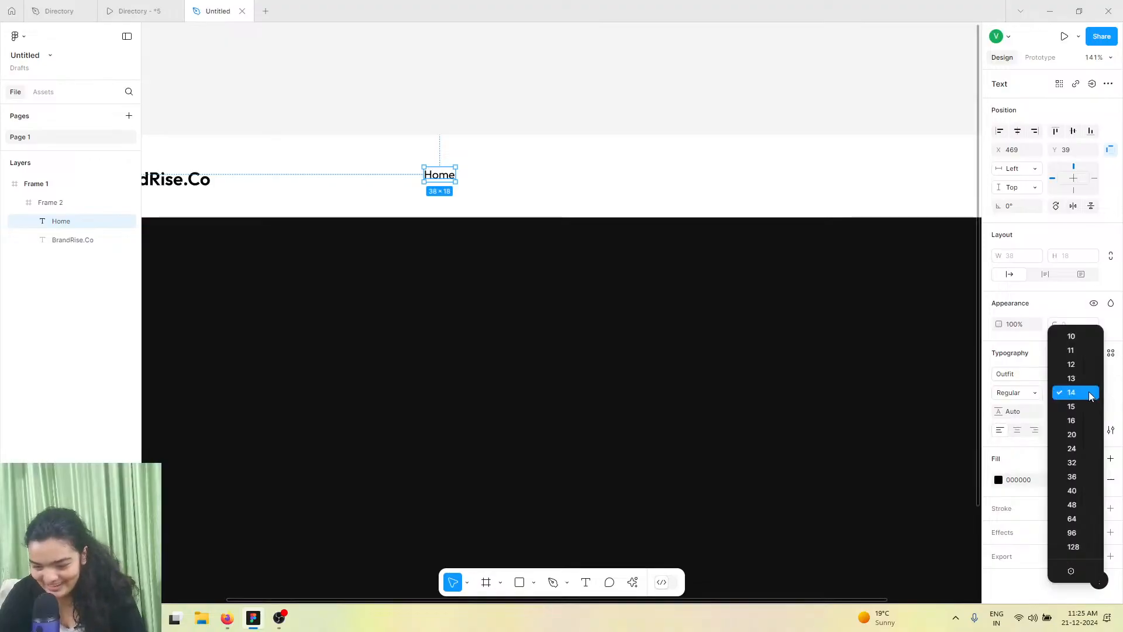
{"action": "left_click", "coordinate": [1073, 363]}
Nudge the Home text to about X 471, Y 43 and duplicate it
{"action": "scroll", "coordinate": [430, 173], "scroll_direction": "up", "scroll_amount": 5}
{"action": "left_click_drag", "start_coordinate": [441, 176], "coordinate": [447, 185]}
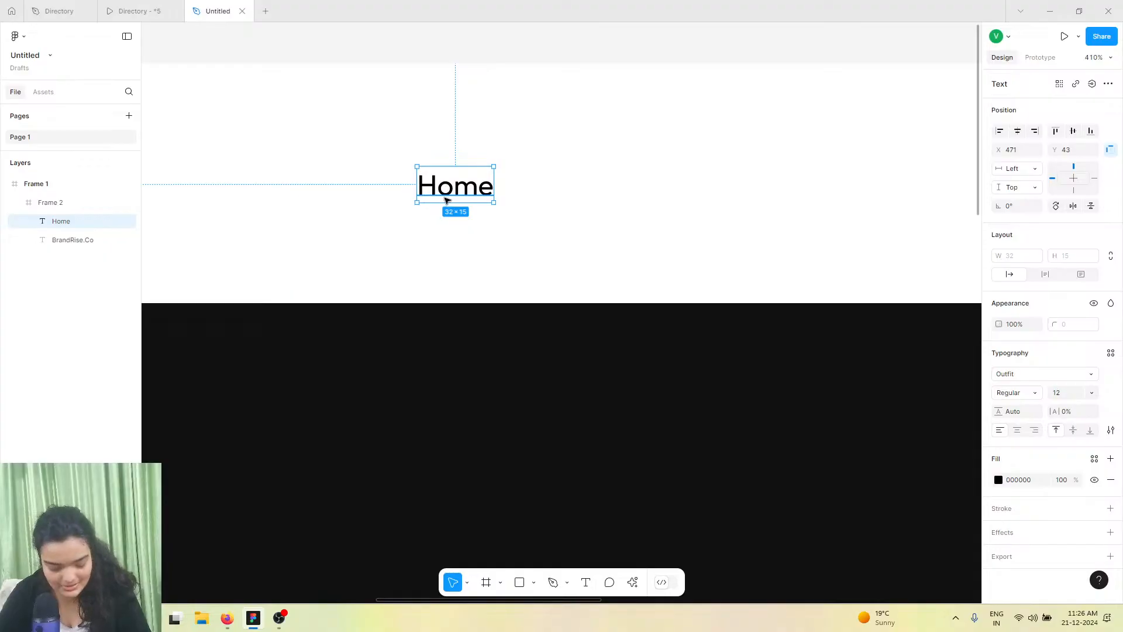
{"action": "key", "text": "ctrl+d"}
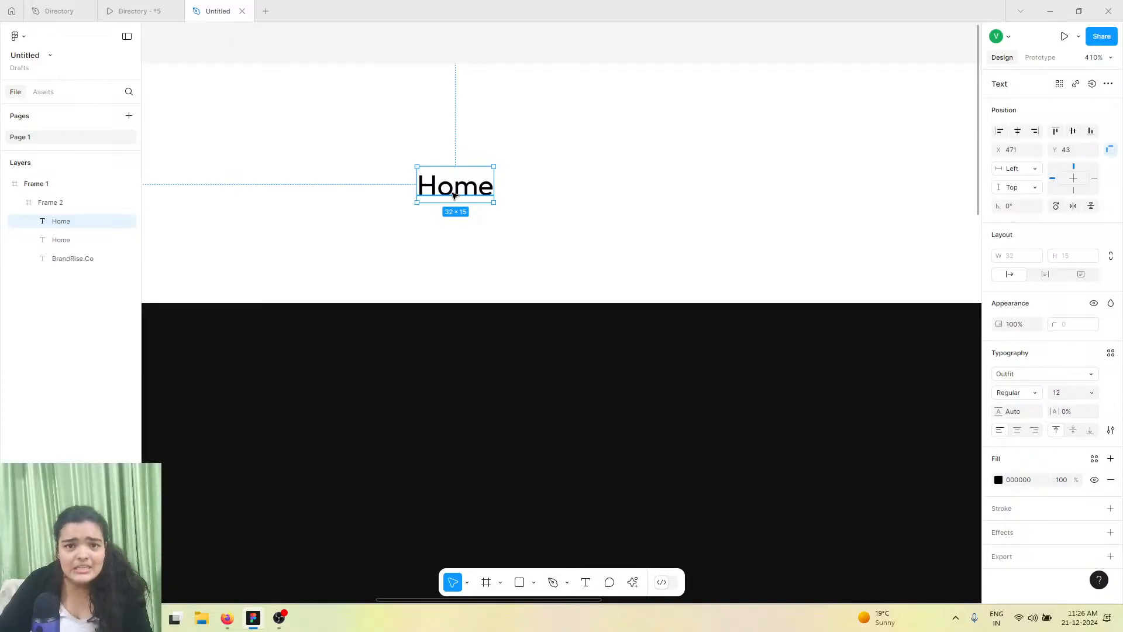
Capture a full-screen screenshot of the Android Expanded prototype with the Snipping Tool and return to the Untitled file
{"action": "left_click", "coordinate": [111, 11]}
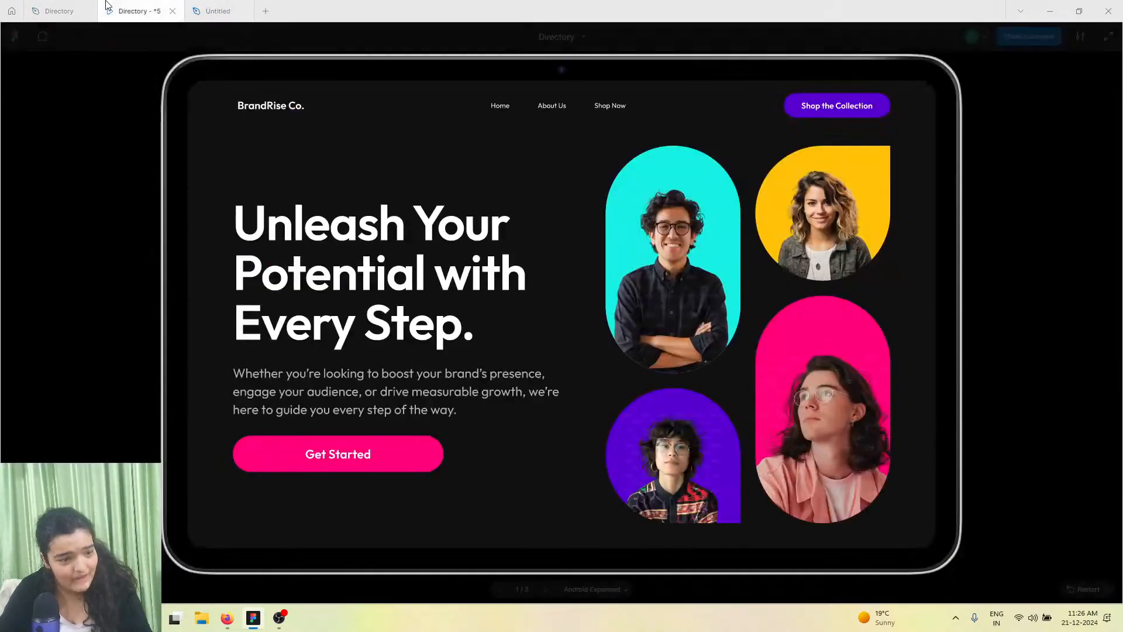
{"action": "key", "text": "super+s"}
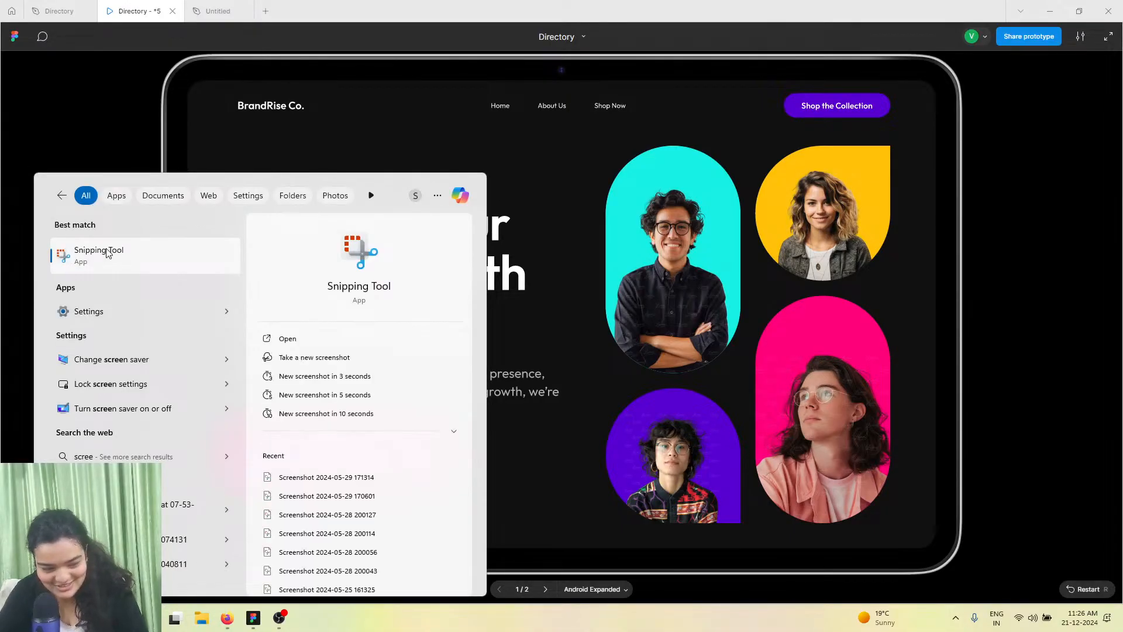
{"action": "left_click", "coordinate": [108, 250]}
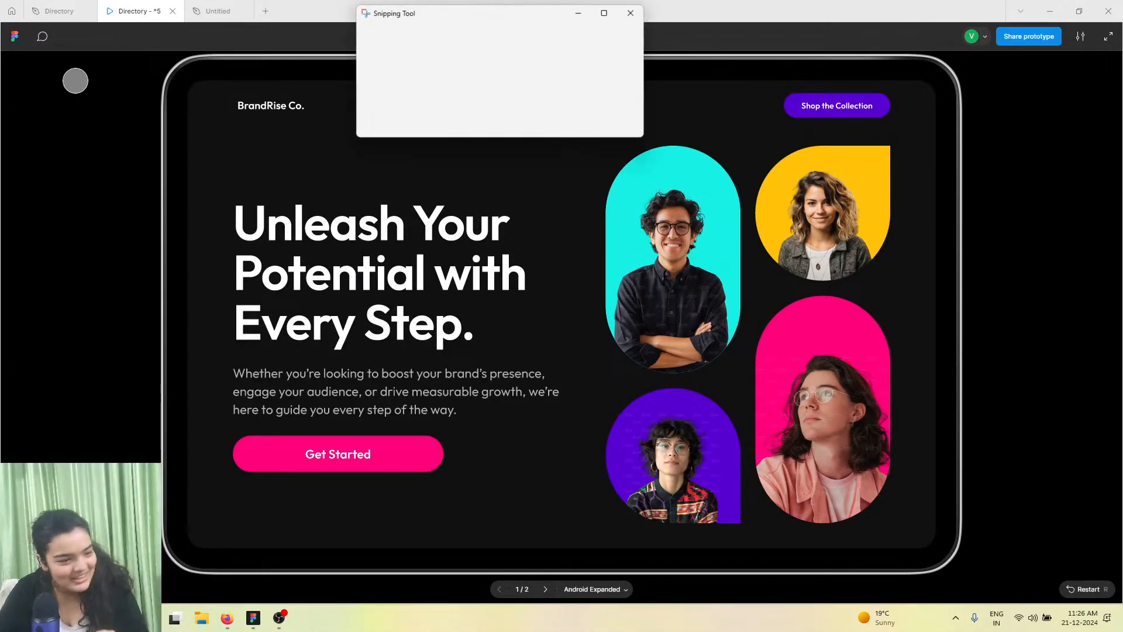
{"action": "left_click", "coordinate": [387, 37]}
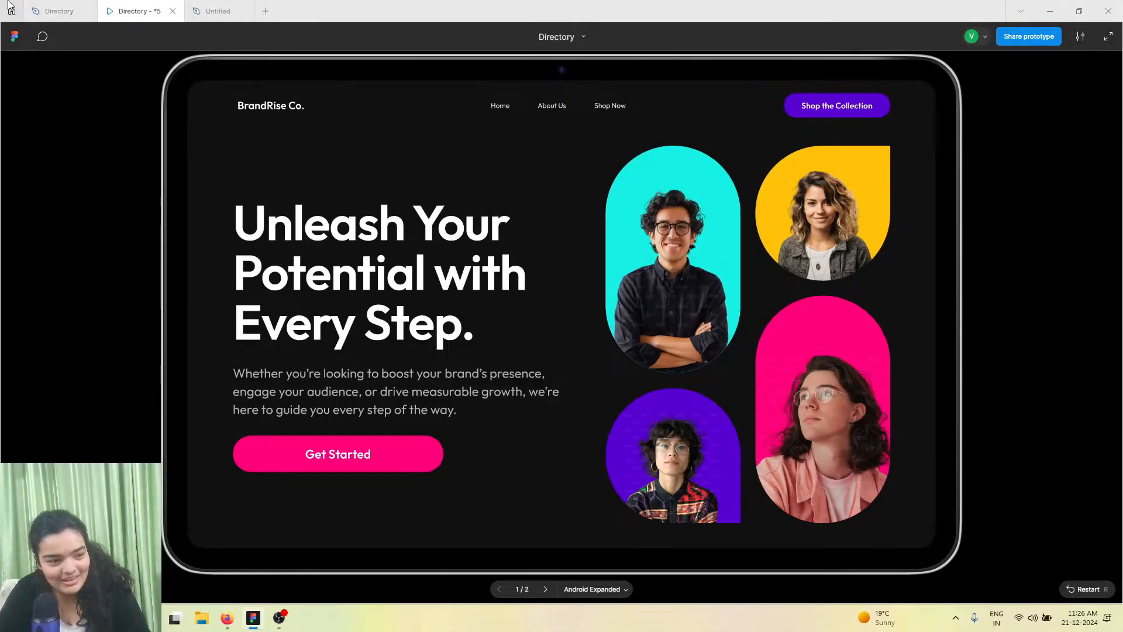
{"action": "left_click_drag", "start_coordinate": [1, 2], "coordinate": [886, 460]}
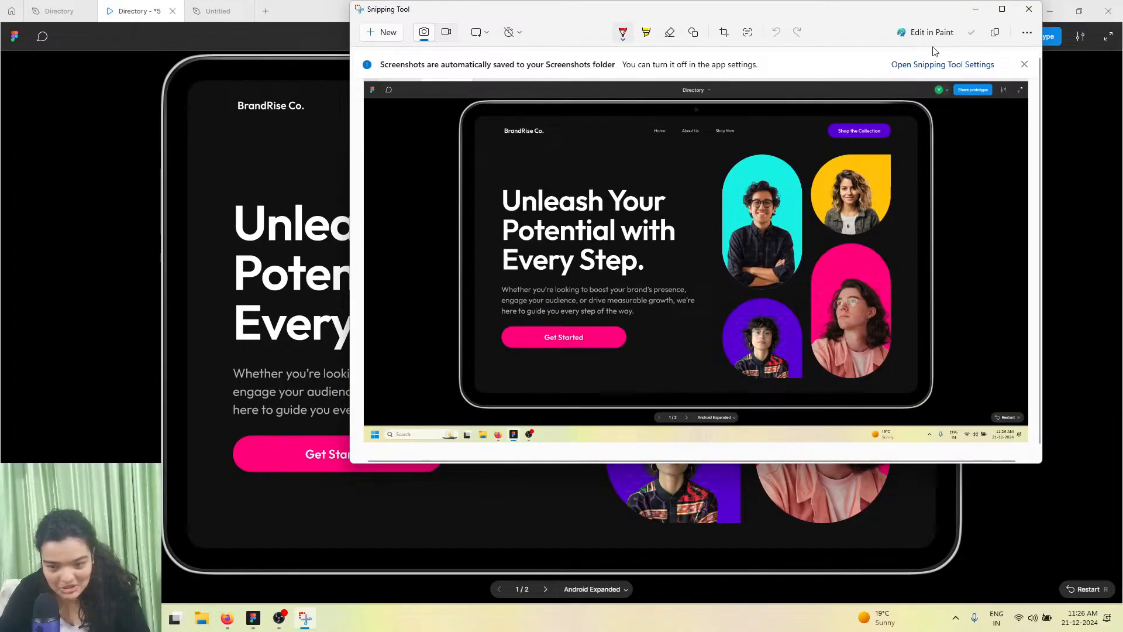
{"action": "left_click", "coordinate": [994, 33]}
{"action": "left_click", "coordinate": [202, 9]}
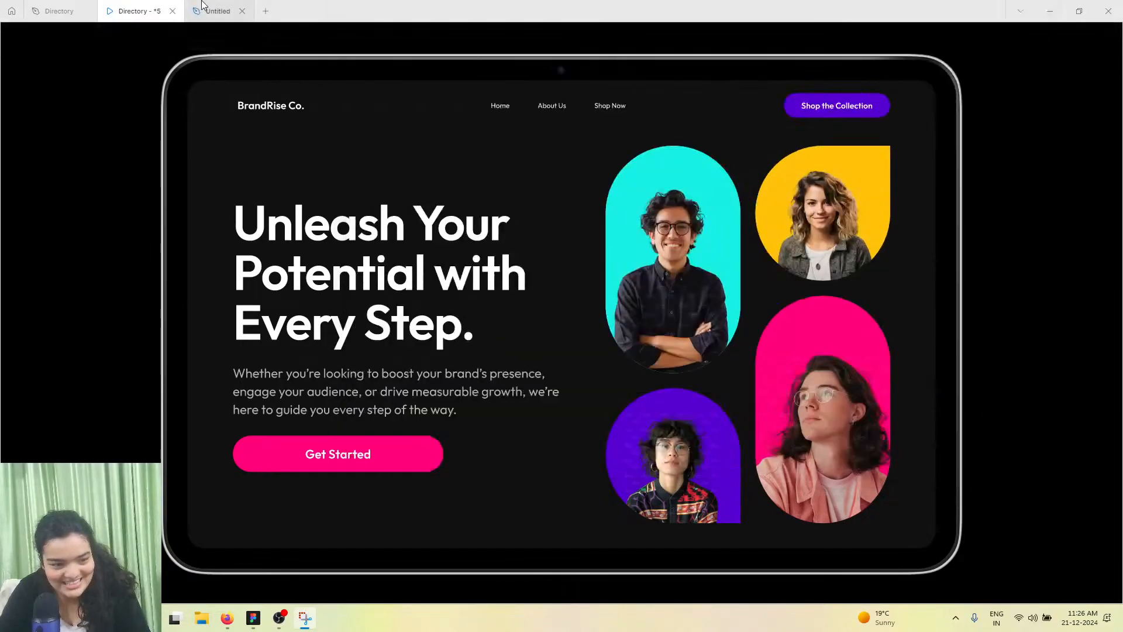
Paste the screenshot onto the canvas and move it beside Frame 1
{"action": "scroll", "coordinate": [782, 262], "scroll_direction": "down", "scroll_amount": 10}
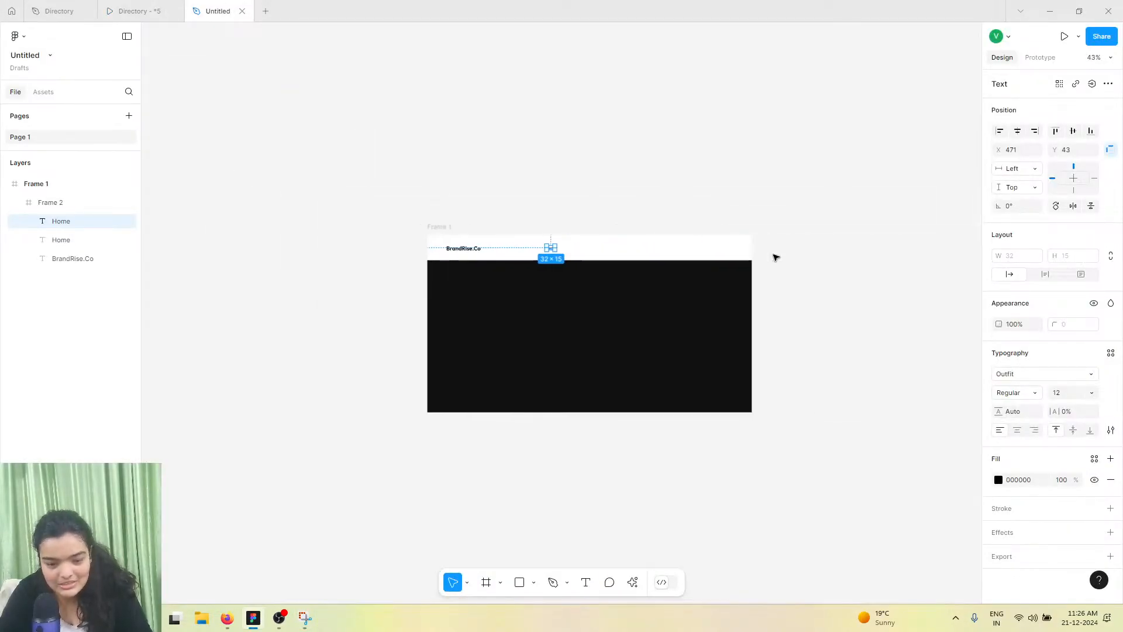
{"action": "scroll", "coordinate": [775, 258], "scroll_direction": "up", "scroll_amount": 5}
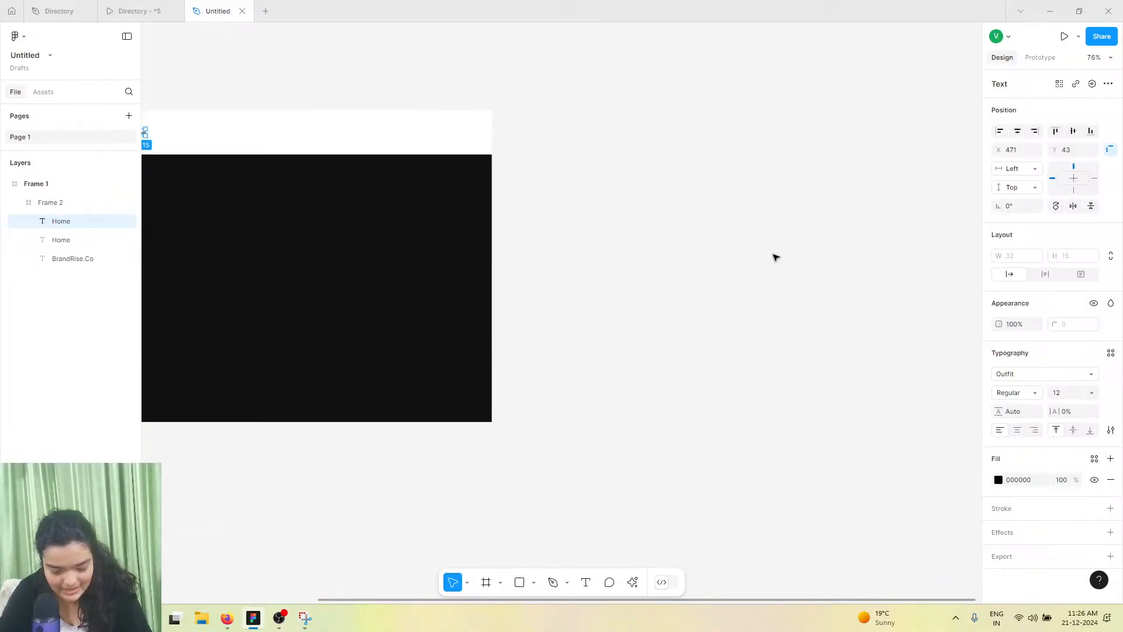
{"action": "key", "text": "ctrl+v"}
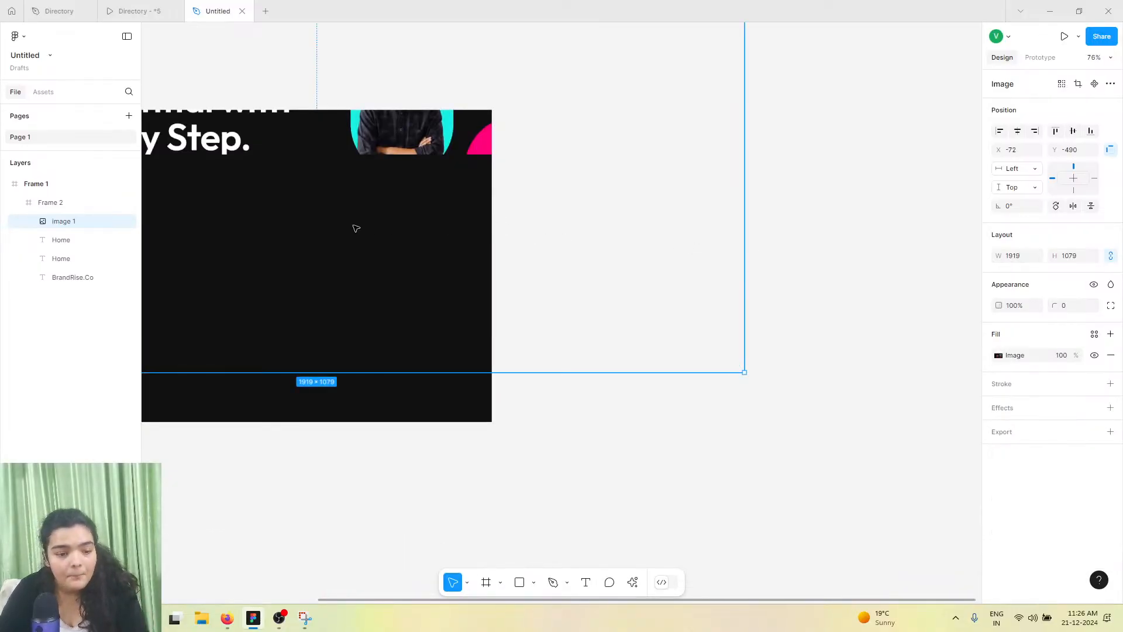
{"action": "left_click_drag", "start_coordinate": [696, 294], "coordinate": [613, 320]}
Compare the Home text in the header with the pasted reference screenshot
{"action": "scroll", "coordinate": [608, 316], "scroll_direction": "down", "scroll_amount": 7}
{"action": "scroll", "coordinate": [386, 248], "scroll_direction": "left", "scroll_amount": 1}
{"action": "scroll", "coordinate": [398, 221], "scroll_direction": "up", "scroll_amount": 10}
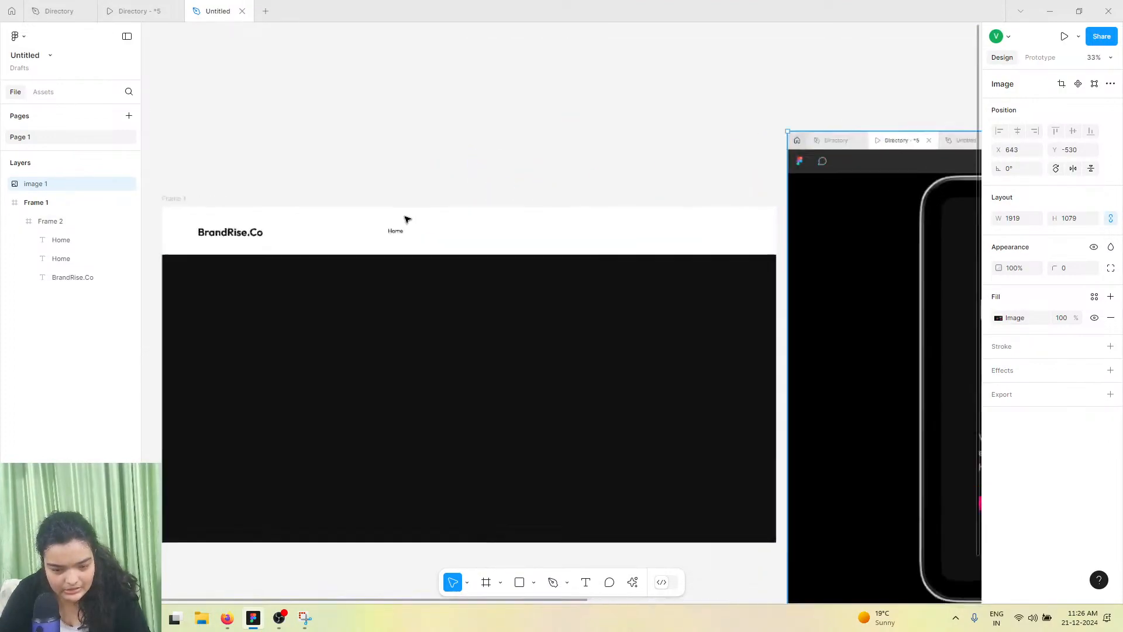
{"action": "scroll", "coordinate": [393, 240], "scroll_direction": "up", "scroll_amount": 5}
{"action": "double_click", "coordinate": [395, 237]}
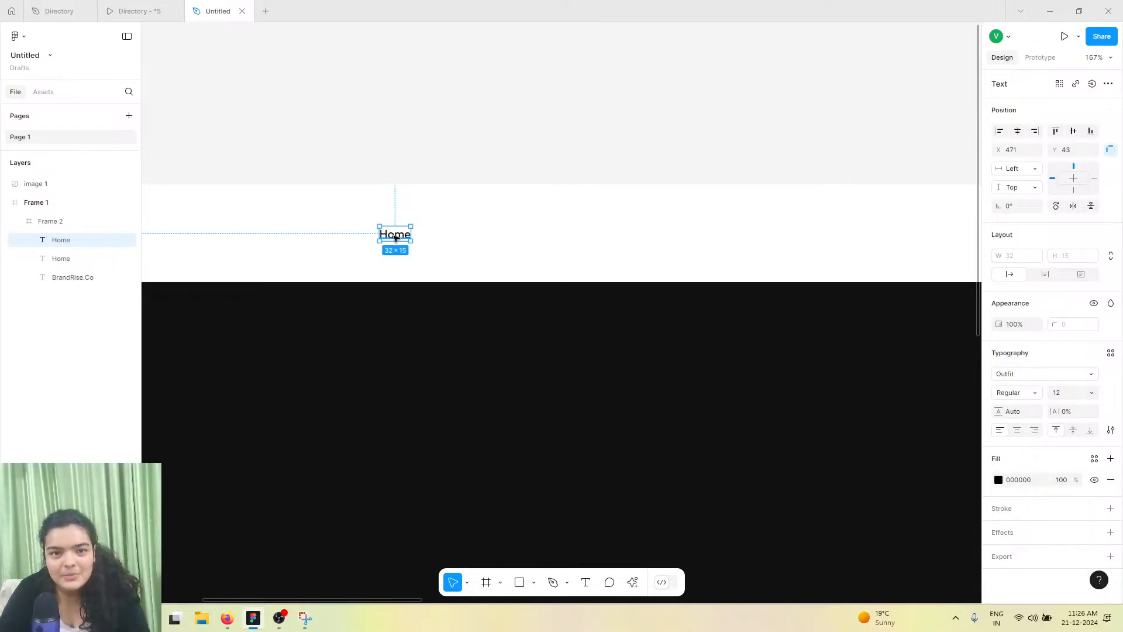
{"action": "scroll", "coordinate": [394, 234], "scroll_direction": "down", "scroll_amount": 10}
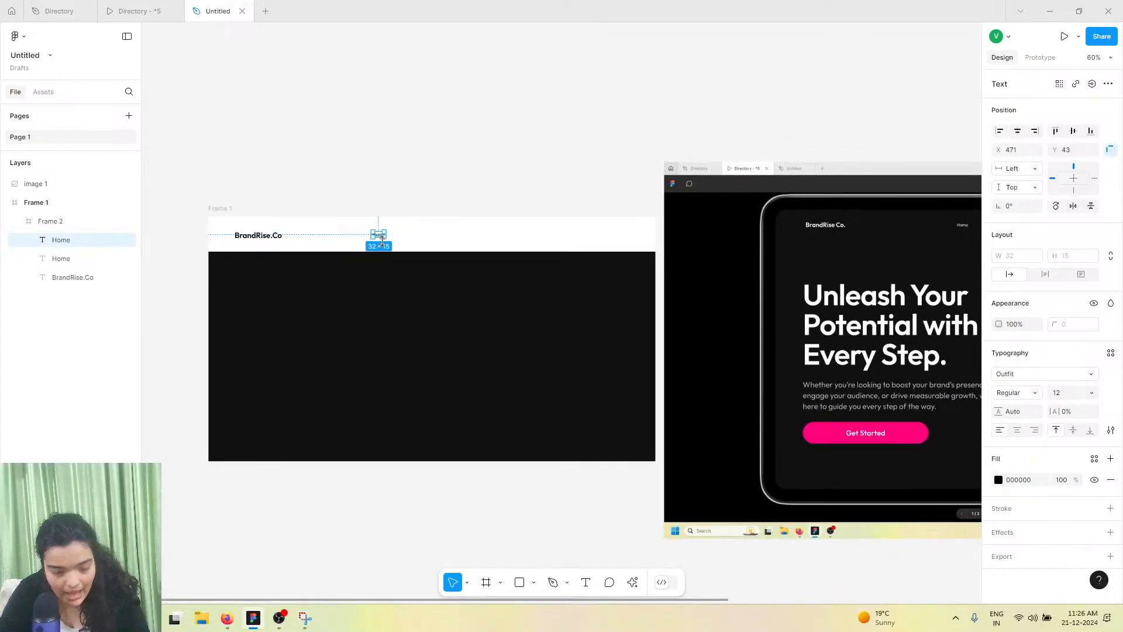
{"action": "scroll", "coordinate": [383, 239], "scroll_direction": "right", "scroll_amount": 5}
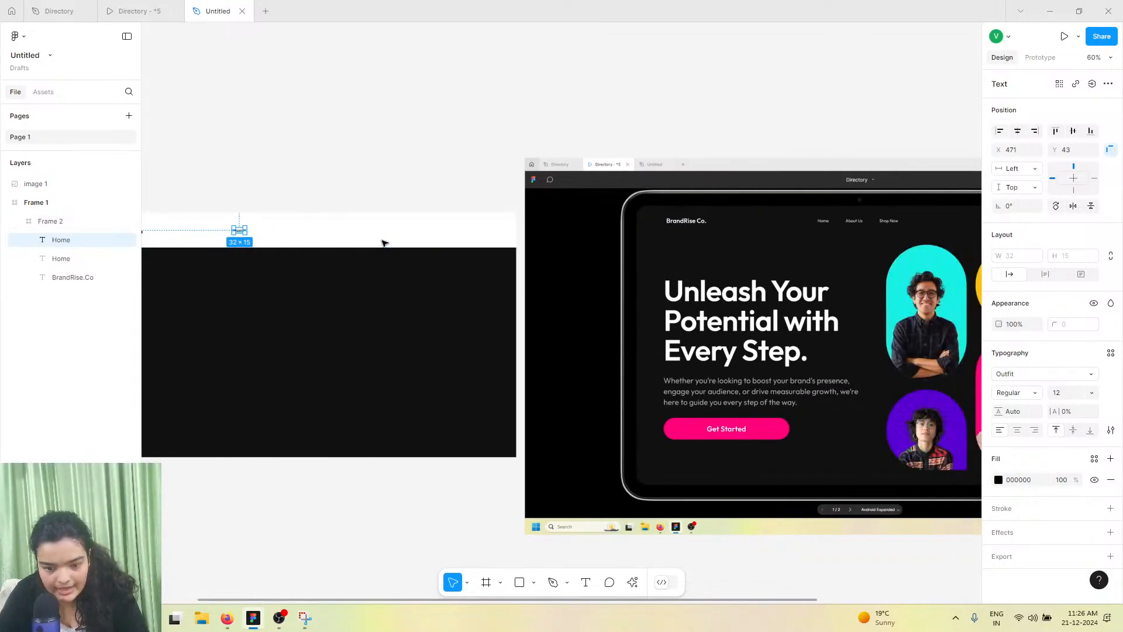
{"action": "scroll", "coordinate": [236, 231], "scroll_direction": "up", "scroll_amount": 5}
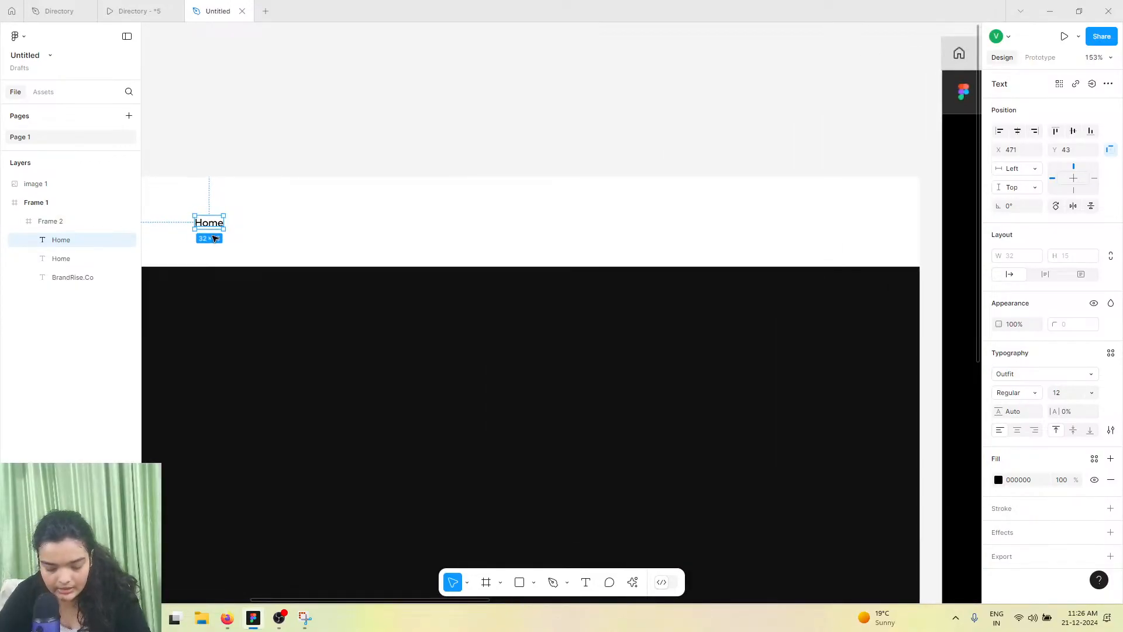
{"action": "scroll", "coordinate": [214, 238], "scroll_direction": "down", "scroll_amount": 4}
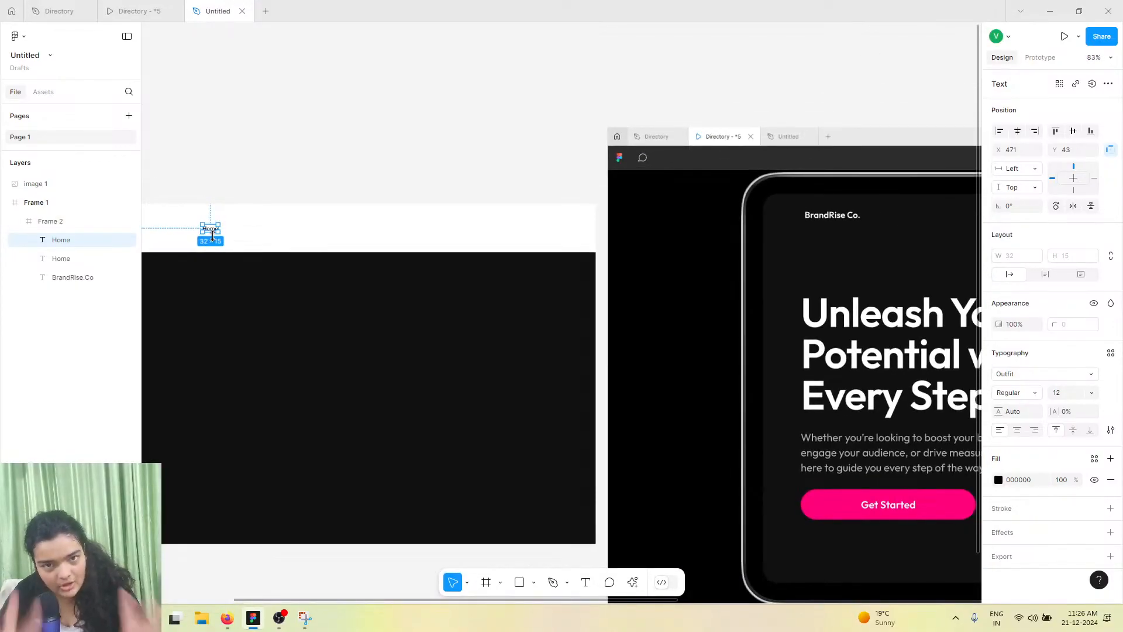
{"action": "scroll", "coordinate": [212, 235], "scroll_direction": "down", "scroll_amount": 3}
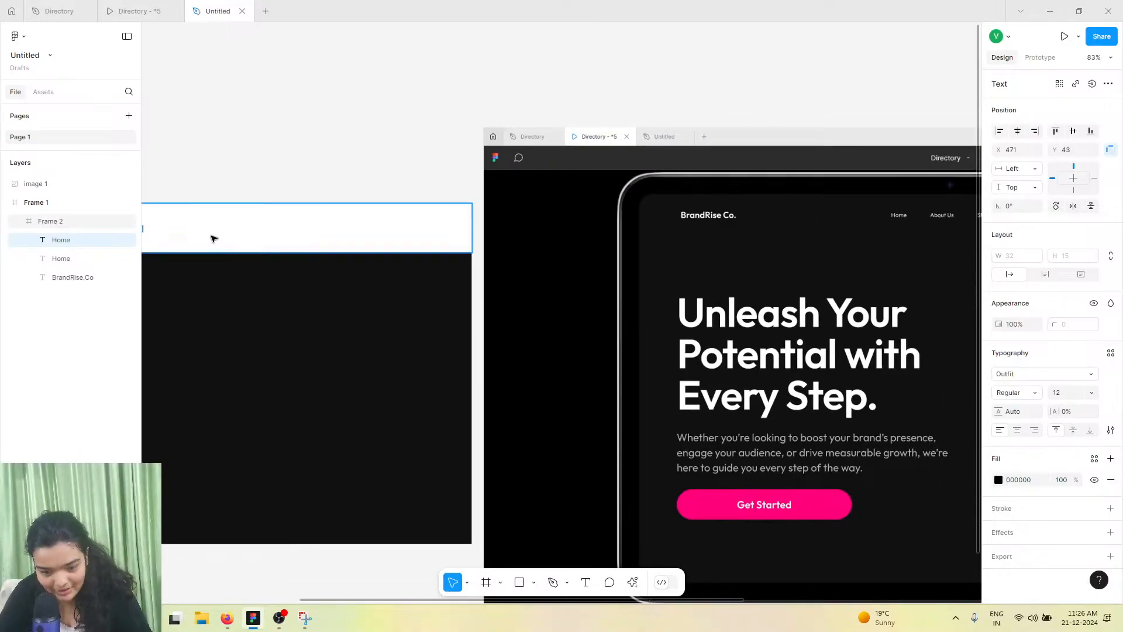
{"action": "scroll", "coordinate": [631, 264], "scroll_direction": "down", "scroll_amount": 2}
Crop the screenshot image to the tablet display, about 1384 × 914
{"action": "left_click", "coordinate": [639, 260]}
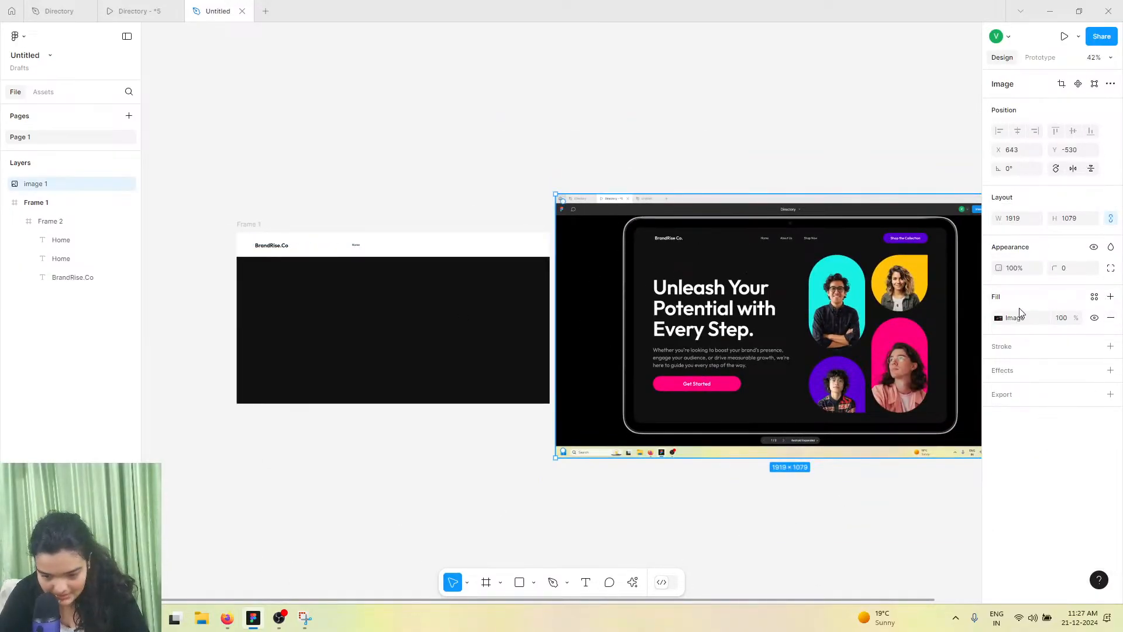
{"action": "left_click", "coordinate": [1000, 318]}
{"action": "left_click", "coordinate": [873, 349]}
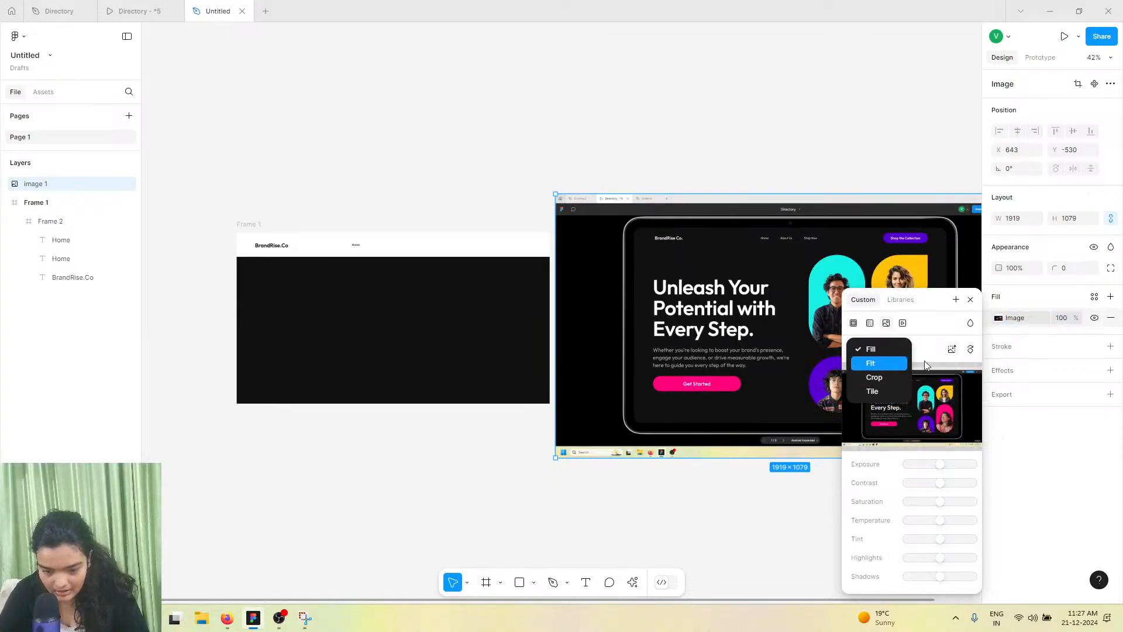
{"action": "left_click", "coordinate": [867, 377]}
{"action": "left_click_drag", "start_coordinate": [557, 195], "coordinate": [616, 210]}
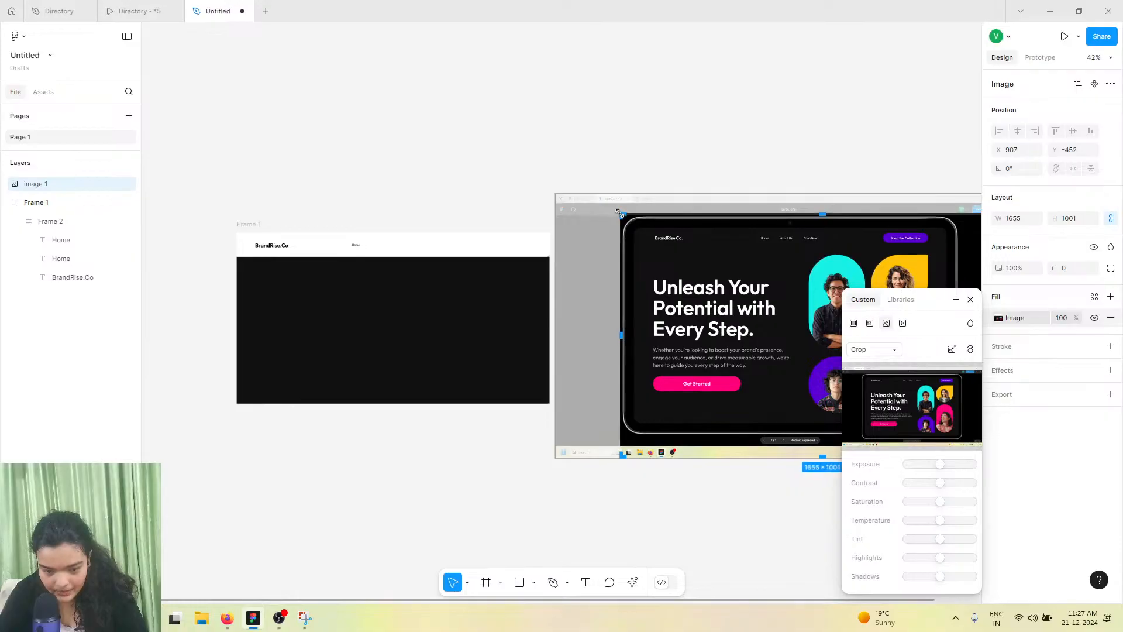
{"action": "scroll", "coordinate": [712, 482], "scroll_direction": "right", "scroll_amount": 5}
{"action": "left_click_drag", "start_coordinate": [724, 455], "coordinate": [663, 436]}
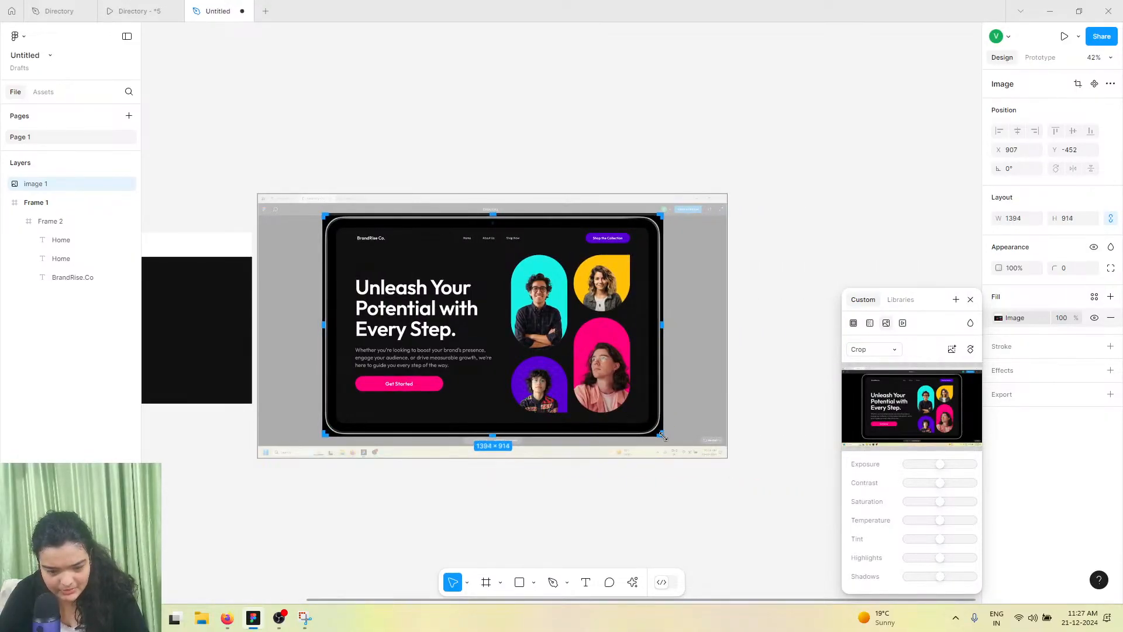
{"action": "left_click", "coordinate": [556, 185]}
Move the cropped screenshot to the left of Frame 1
{"action": "left_click", "coordinate": [546, 297]}
{"action": "left_click_drag", "start_coordinate": [545, 297], "coordinate": [179, 294]}
{"action": "scroll", "coordinate": [179, 294], "scroll_direction": "left", "scroll_amount": 3}
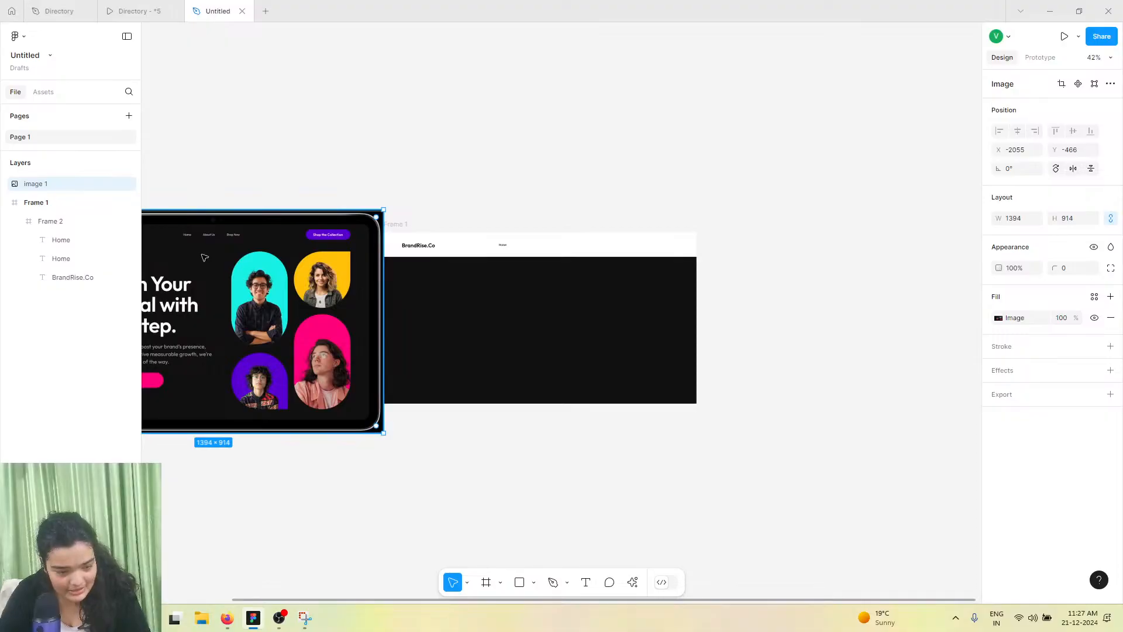
{"action": "scroll", "coordinate": [215, 260], "scroll_direction": "left", "scroll_amount": 3}
{"action": "mouse_move", "coordinate": [388, 264]}
{"action": "left_mouse_down"}
{"action": "mouse_move", "coordinate": [364, 259]}
{"action": "mouse_move", "coordinate": [389, 264]}
{"action": "left_mouse_up"}
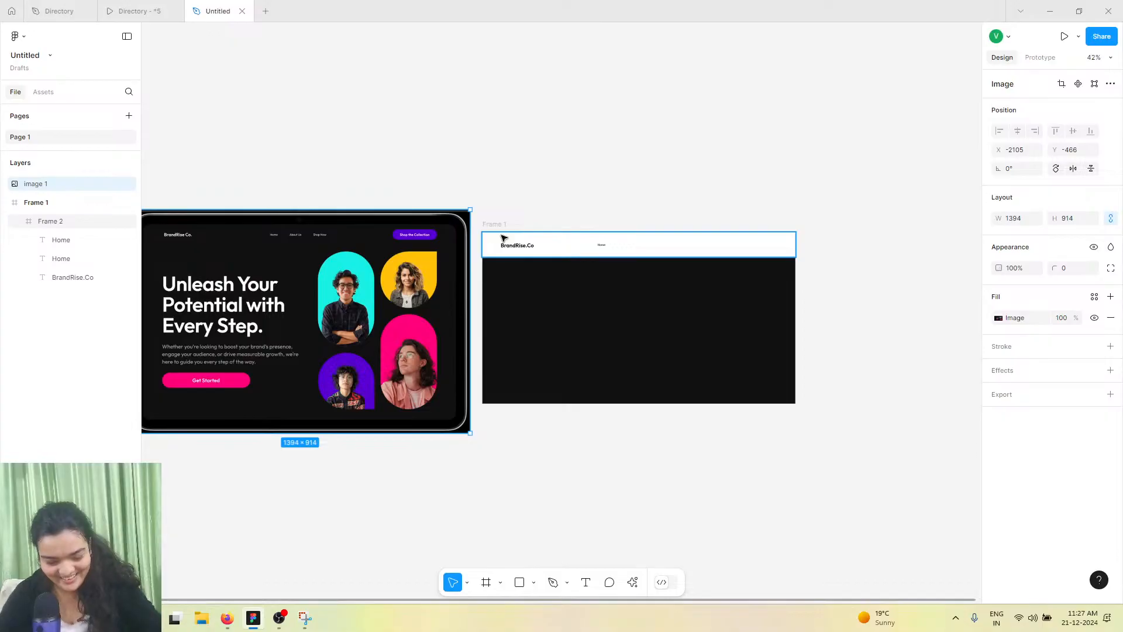
Resize the reference screenshot to about 1176 × 771 and nudge it alongside Frame 1
{"action": "scroll", "coordinate": [316, 242], "scroll_direction": "up", "scroll_amount": 3}
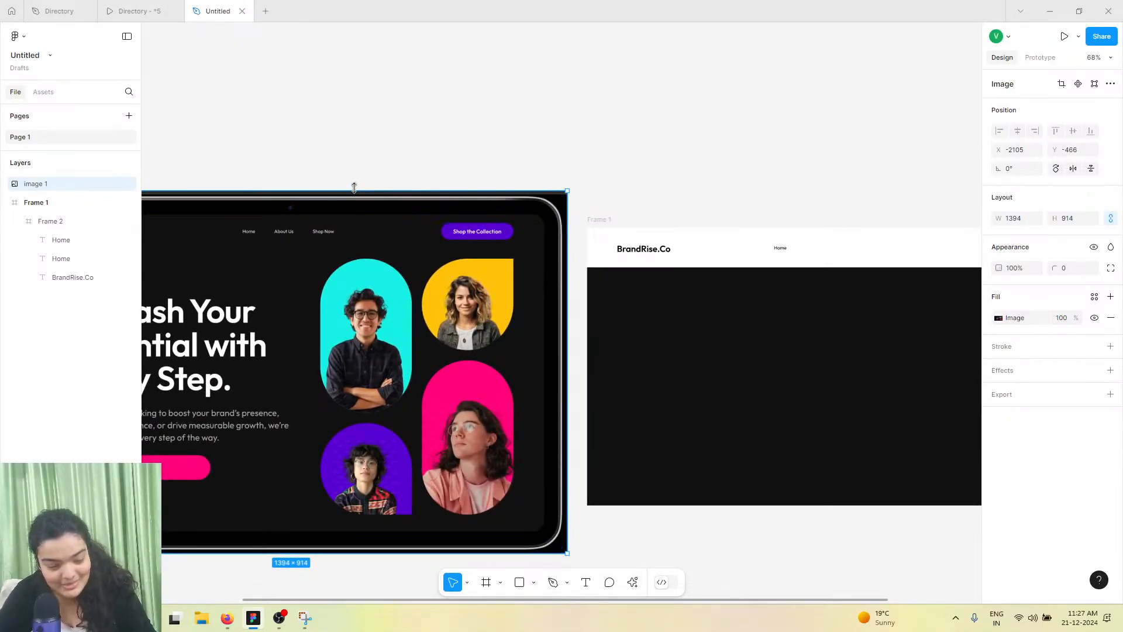
{"action": "left_click_drag", "start_coordinate": [363, 191], "coordinate": [416, 232]}
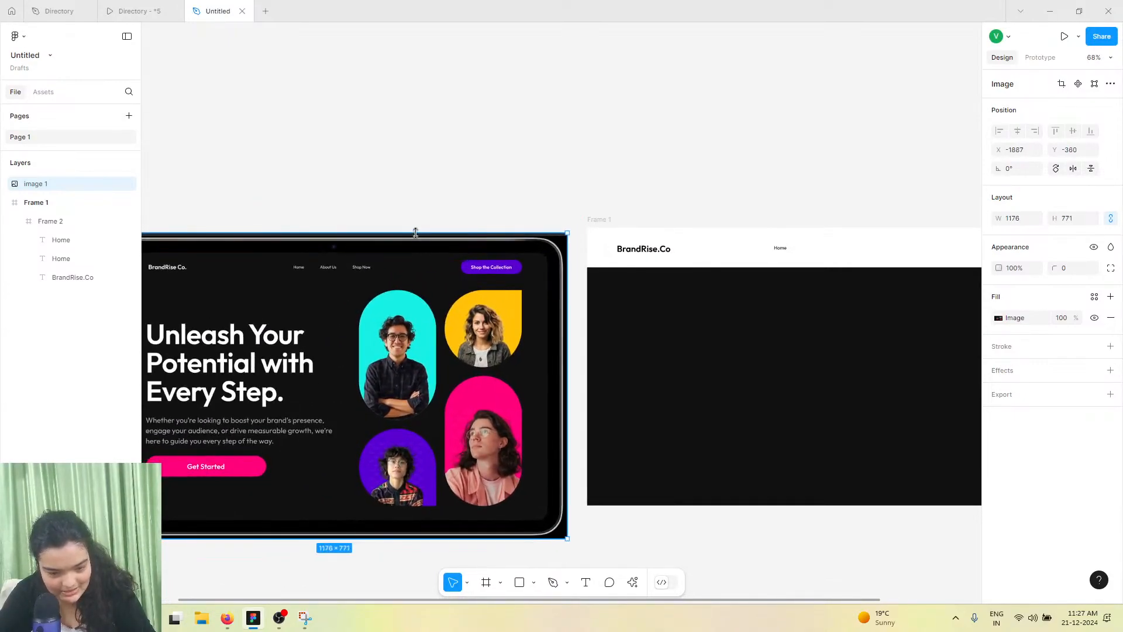
{"action": "left_click_drag", "start_coordinate": [439, 307], "coordinate": [448, 300]}
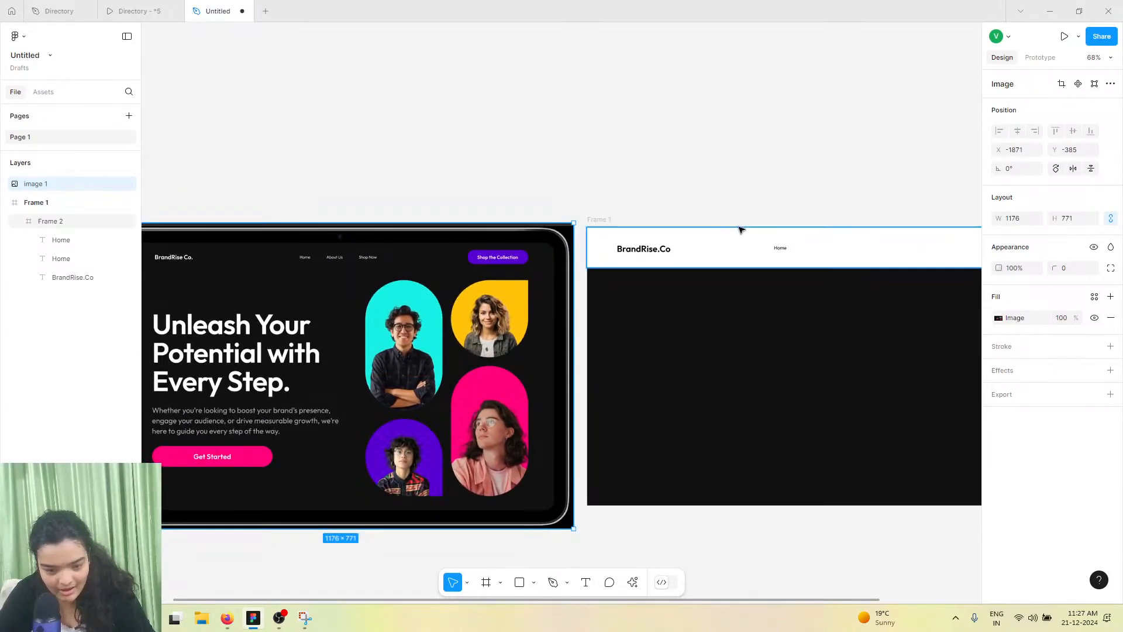
Duplicate the Home text, move the copy to its right, and rename it "About Us"
{"action": "left_click", "coordinate": [785, 253]}
{"action": "left_click", "coordinate": [785, 250]}
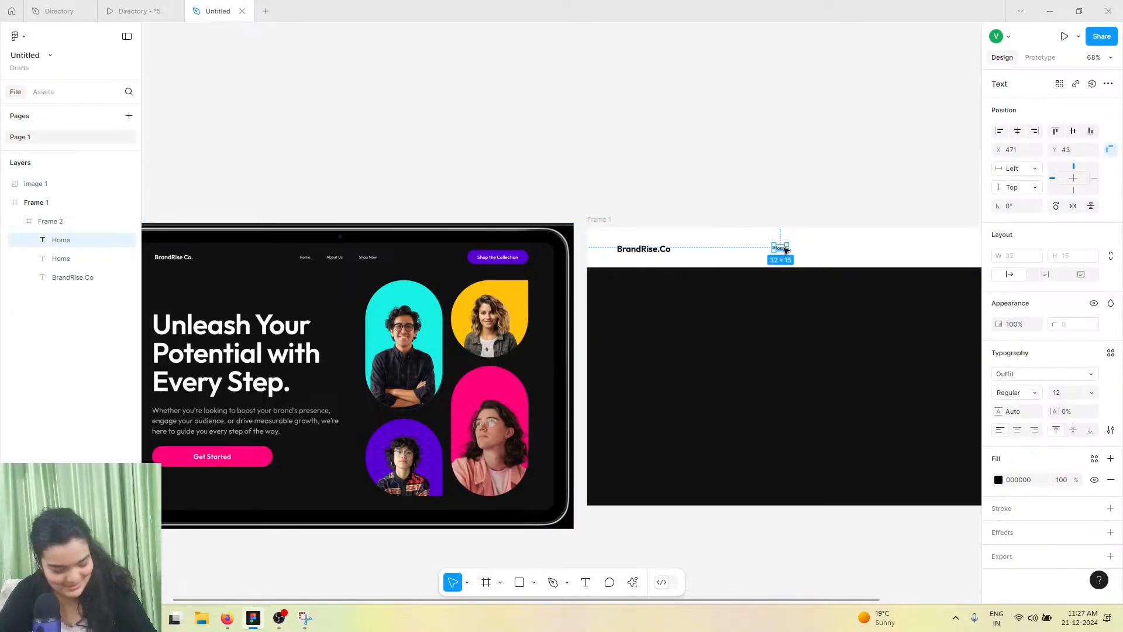
{"action": "key", "text": "ctrl+d"}
{"action": "left_click_drag", "start_coordinate": [784, 251], "coordinate": [811, 251]}
{"action": "double_click", "coordinate": [811, 251]}
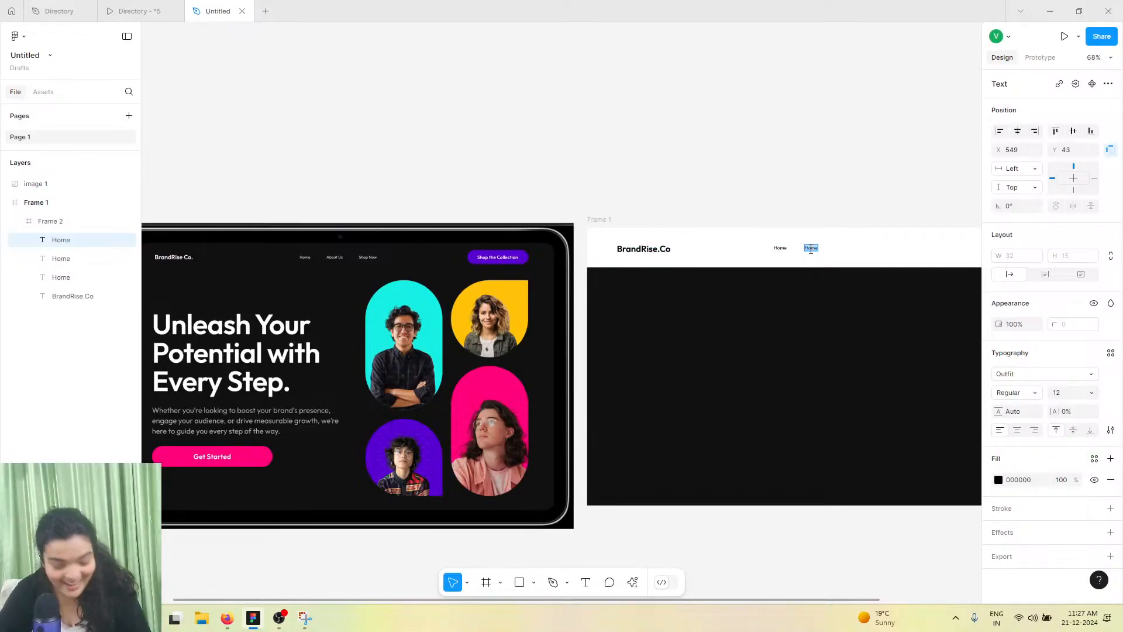
{"action": "type", "text": "About Us"}
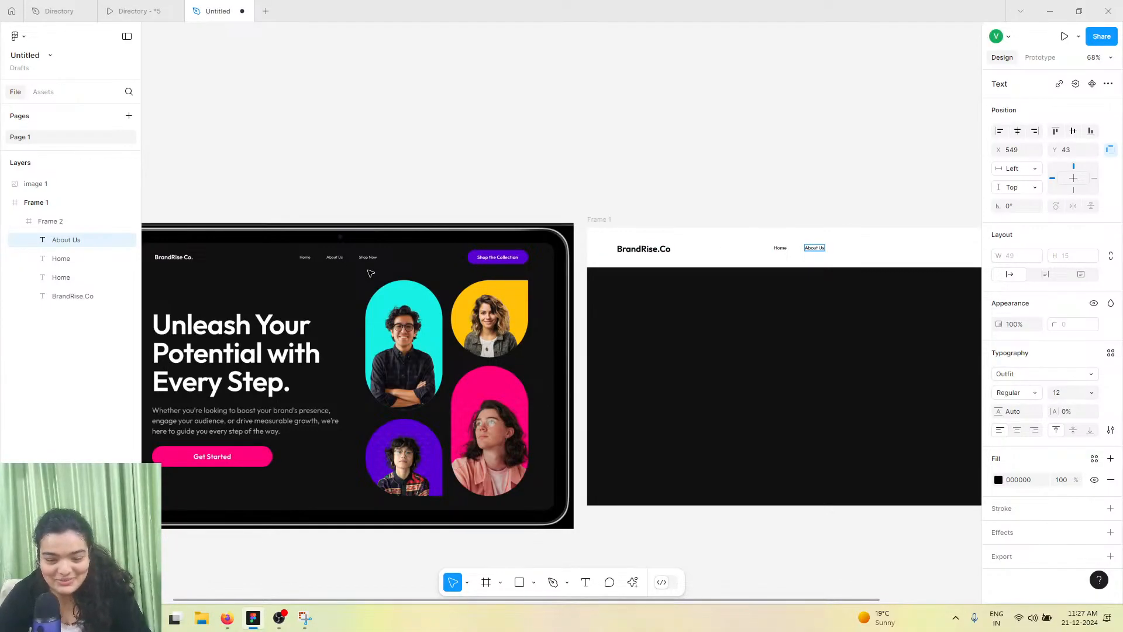
{"action": "key", "text": "Escape"}
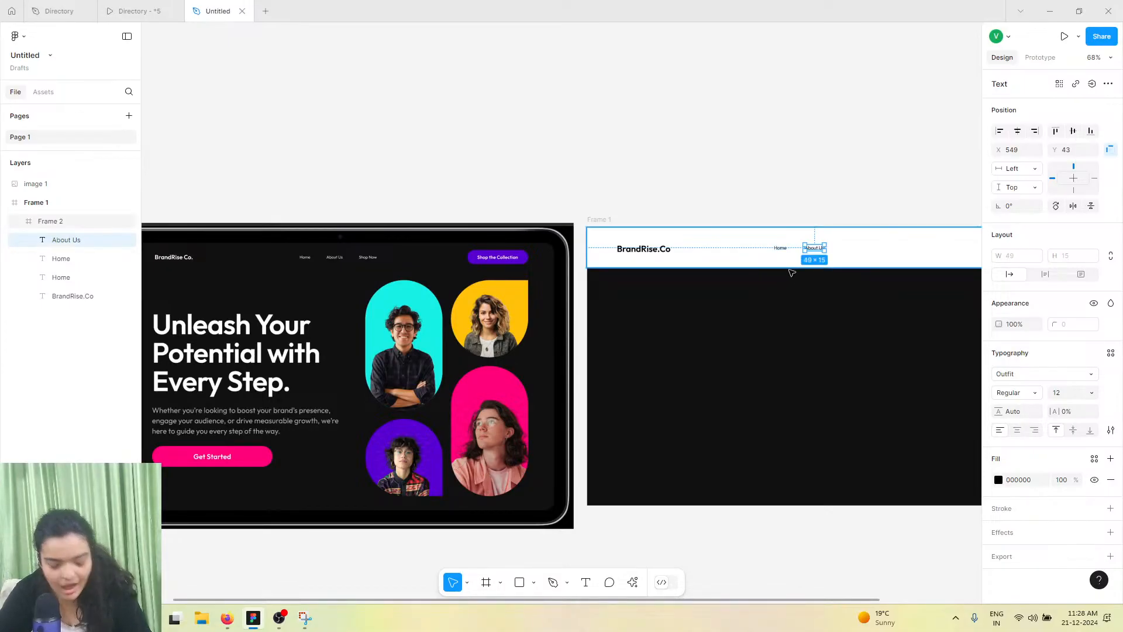
Duplicate the About Us text to its right and rename the copy "Shop Now"
{"action": "left_click_drag", "start_coordinate": [816, 250], "coordinate": [848, 250]}
{"action": "double_click", "coordinate": [847, 250]}
{"action": "type", "text": "Shop Now"}
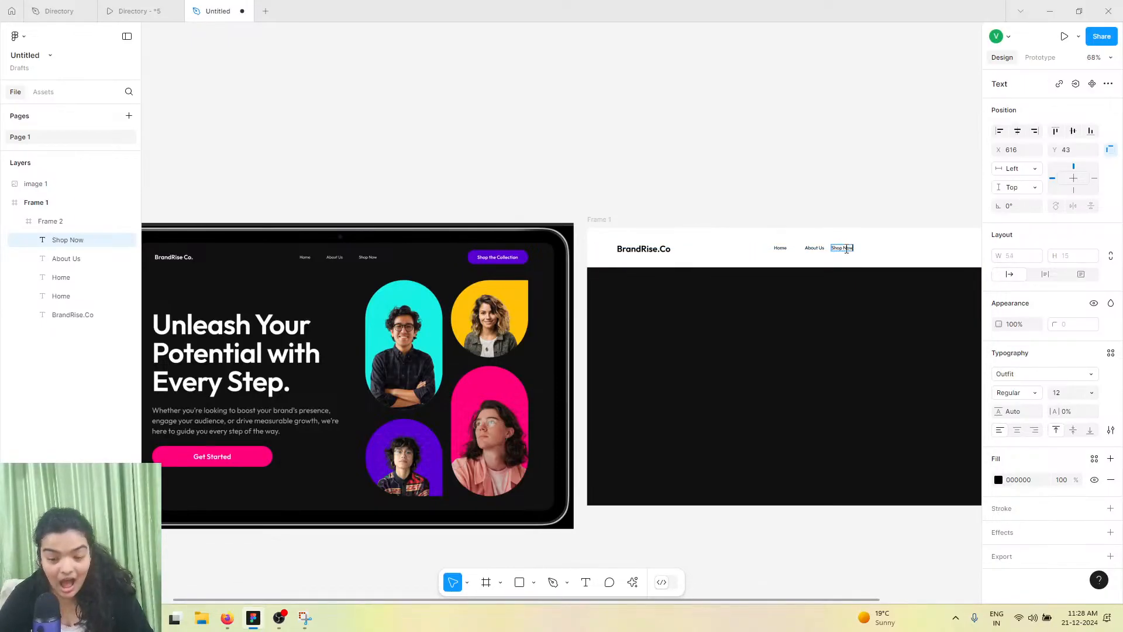
{"action": "key", "text": "Escape"}
Select the Home, About Us and Shop Now texts and set their font size to 16
{"action": "left_click", "coordinate": [814, 248], "text": "shift"}
{"action": "left_click", "coordinate": [780, 248]}
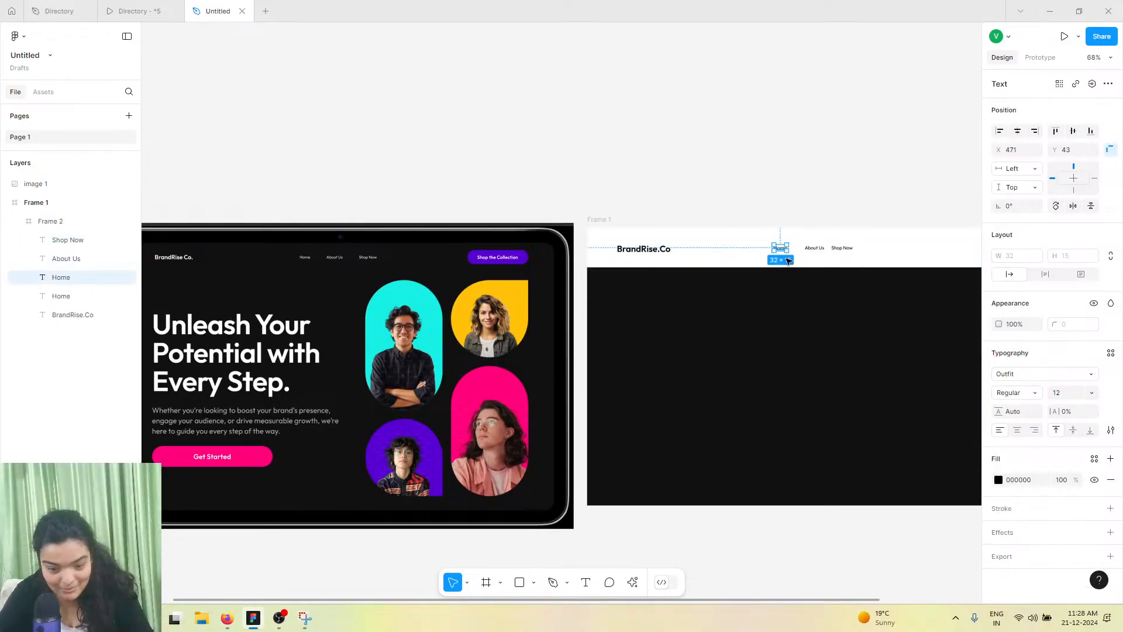
{"action": "left_click", "coordinate": [814, 248], "text": "shift"}
{"action": "left_click", "coordinate": [842, 248], "text": "shift"}
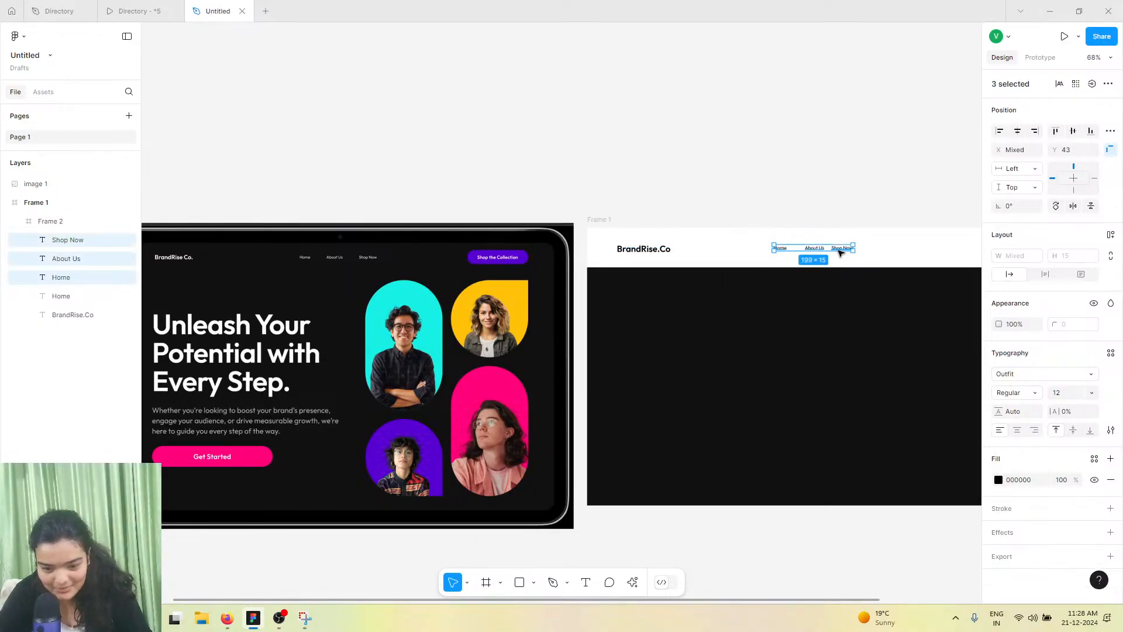
{"action": "left_click", "coordinate": [1070, 395]}
{"action": "key", "text": "Return"}
{"action": "scroll", "coordinate": [871, 384], "scroll_direction": "right", "scroll_amount": 2}
{"action": "scroll", "coordinate": [798, 334], "scroll_direction": "up", "scroll_amount": 5}
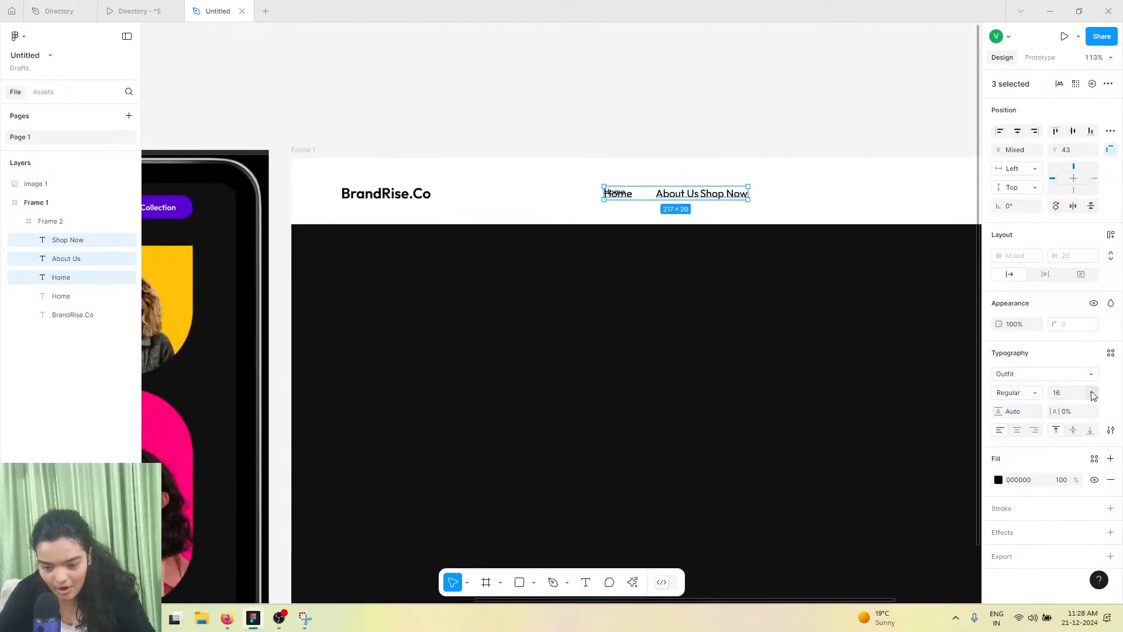
Undo the opacity and font size changes on the three navigation texts
{"action": "key", "text": "4"}
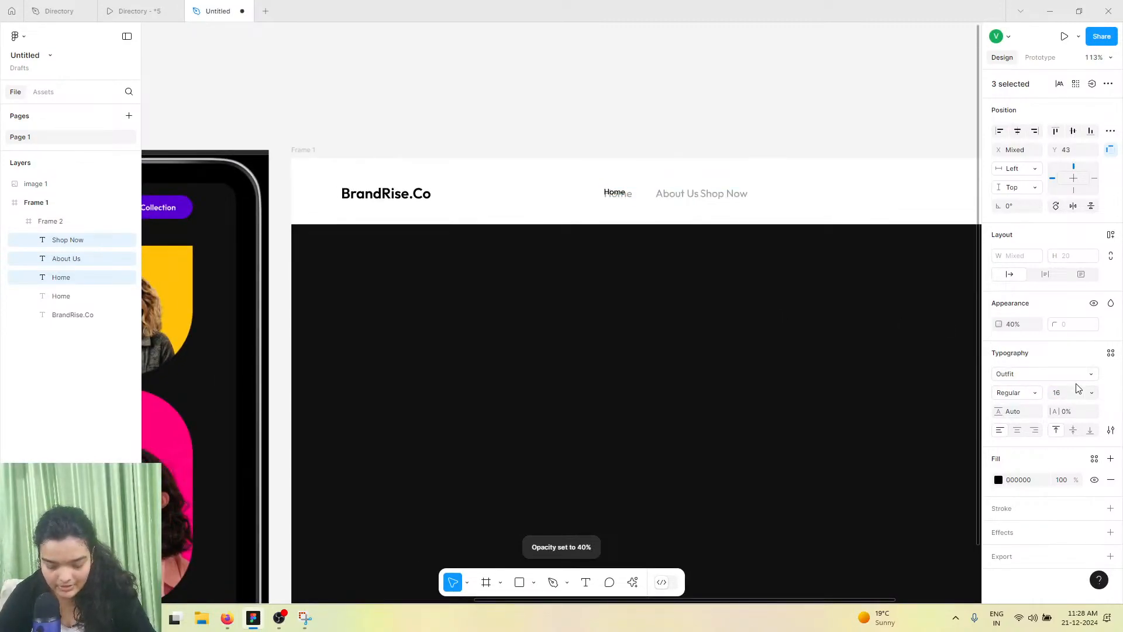
{"action": "key", "text": "Return"}
{"action": "key", "text": "Escape"}
{"action": "key", "text": "1"}
{"action": "key", "text": "ctrl+z"}
{"action": "key", "text": "ctrl+z"}
{"action": "key", "text": "ctrl+z"}
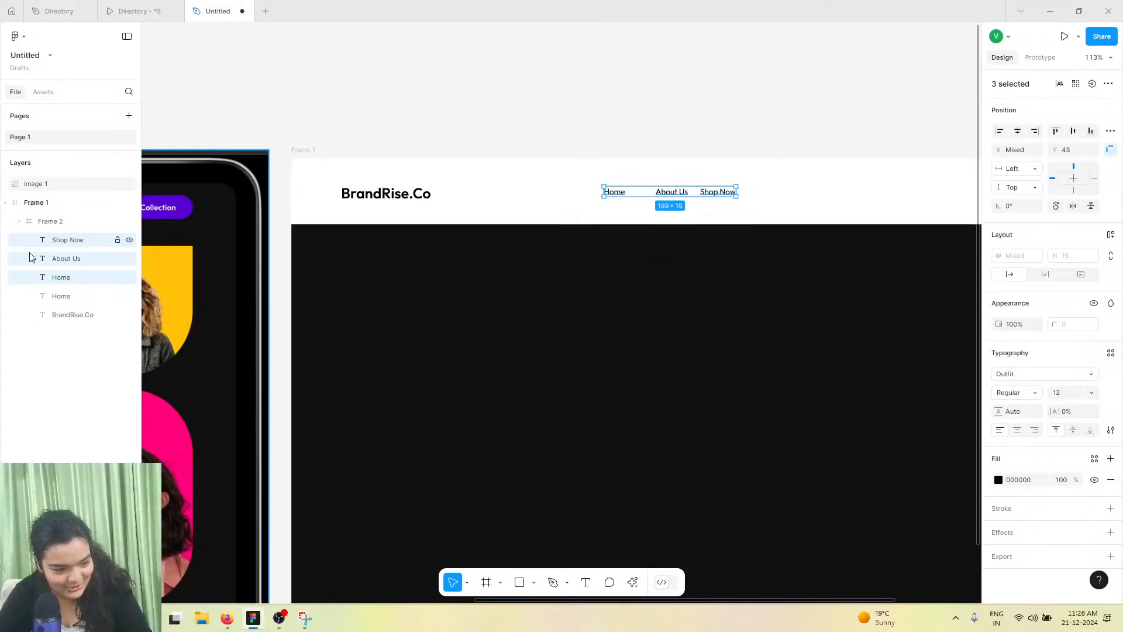
Delete the extra duplicate Home text layer from the header frame
{"action": "left_click", "coordinate": [58, 296]}
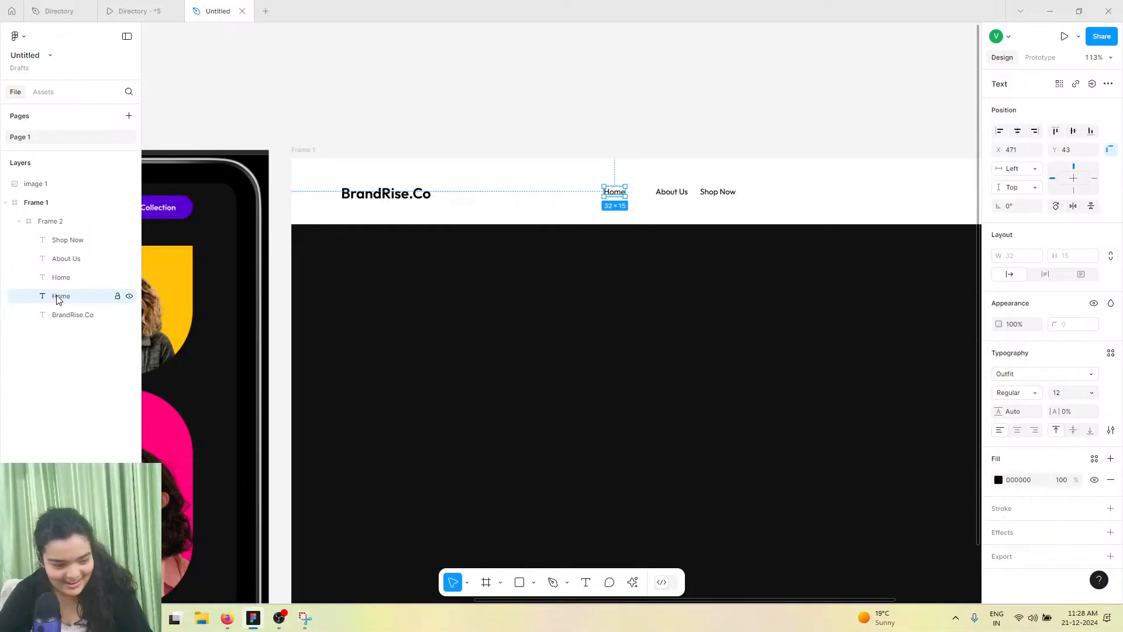
{"action": "key", "text": "Delete"}
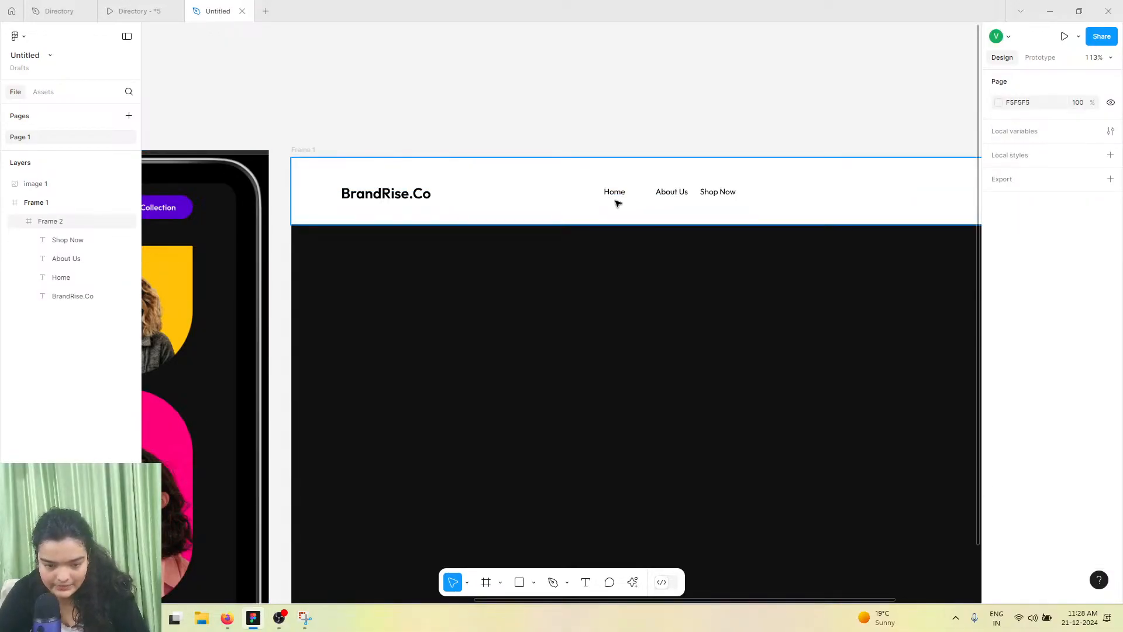
Select the Home, About Us and Shop Now texts, group them and convert the group into an auto layout frame
{"action": "left_click", "coordinate": [654, 194]}
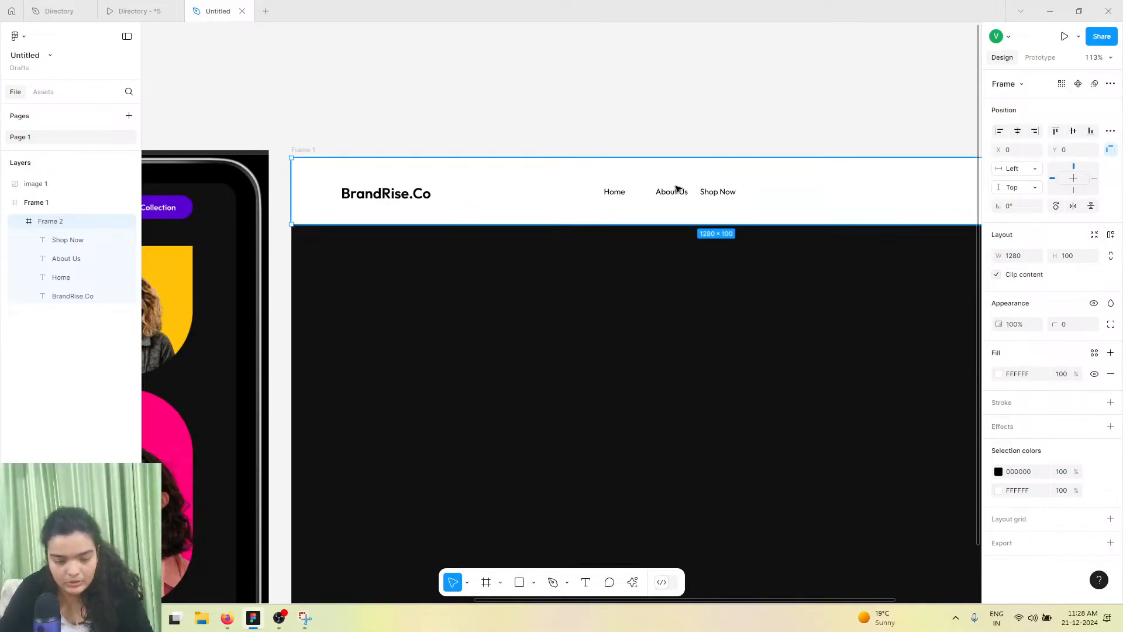
{"action": "scroll", "coordinate": [680, 175], "scroll_direction": "up", "scroll_amount": 5}
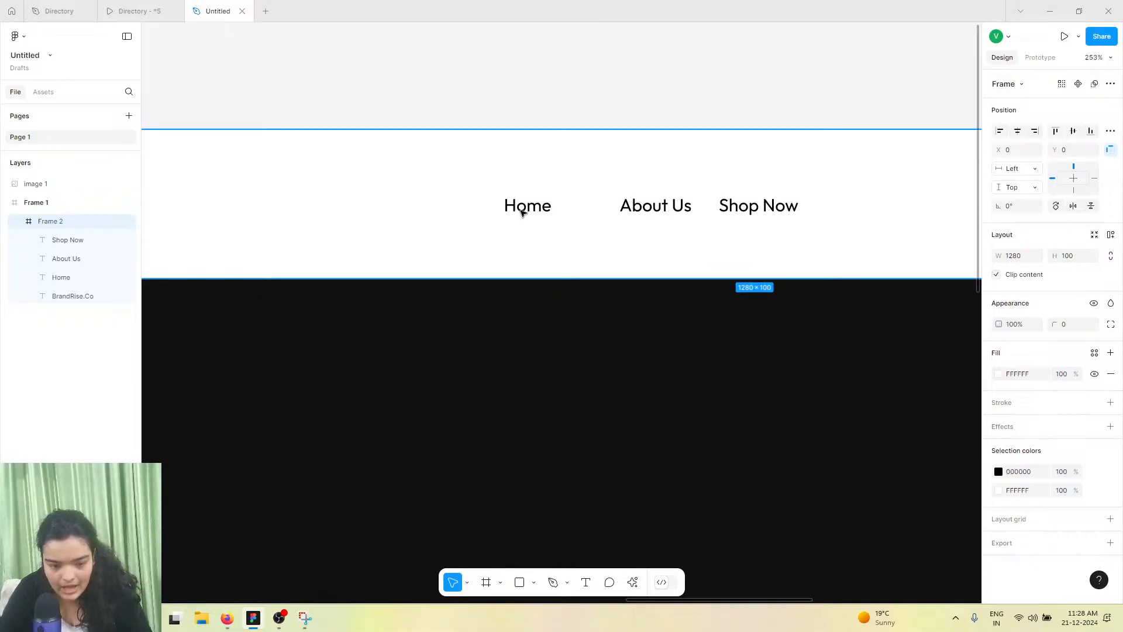
{"action": "left_click", "coordinate": [523, 209]}
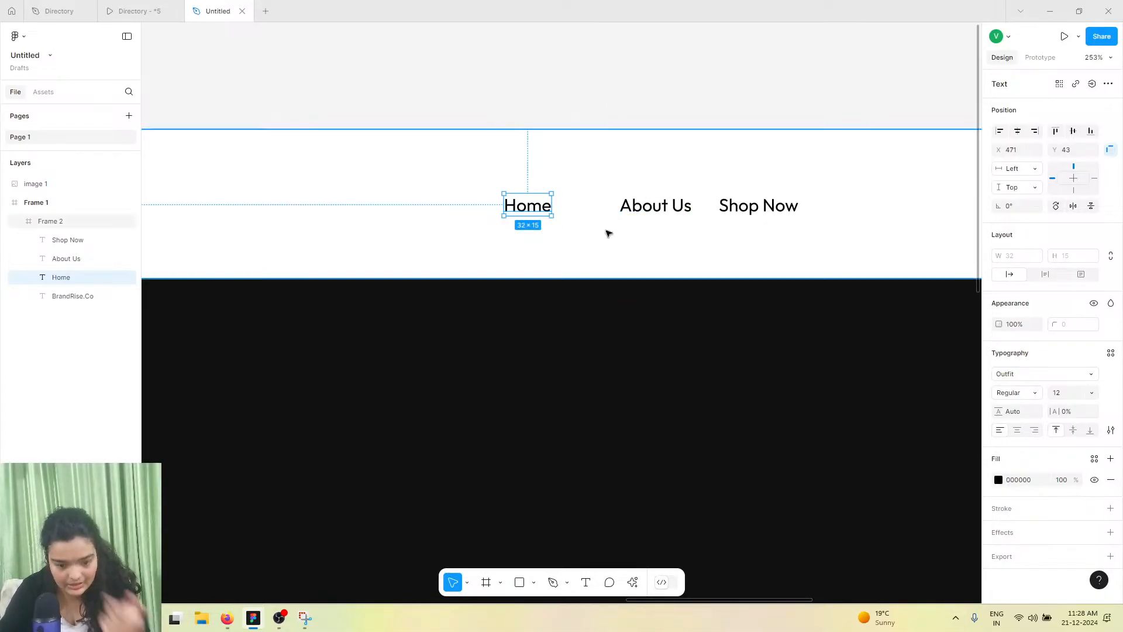
{"action": "left_click", "coordinate": [657, 205]}
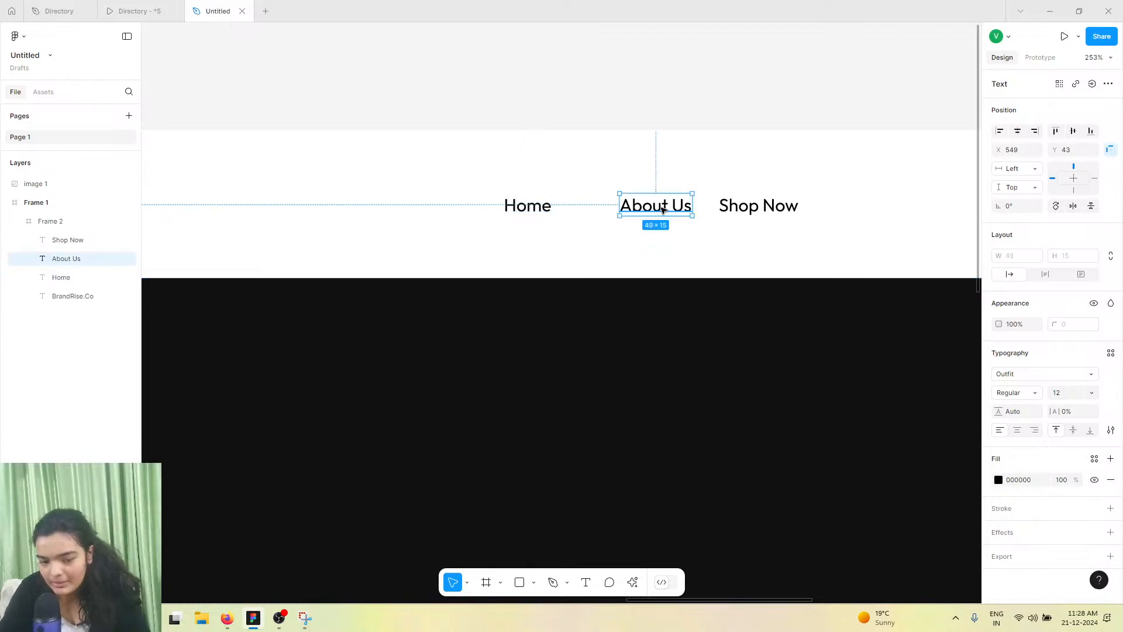
{"action": "left_click", "coordinate": [737, 204], "text": "shift"}
{"action": "left_click", "coordinate": [521, 203], "text": "shift"}
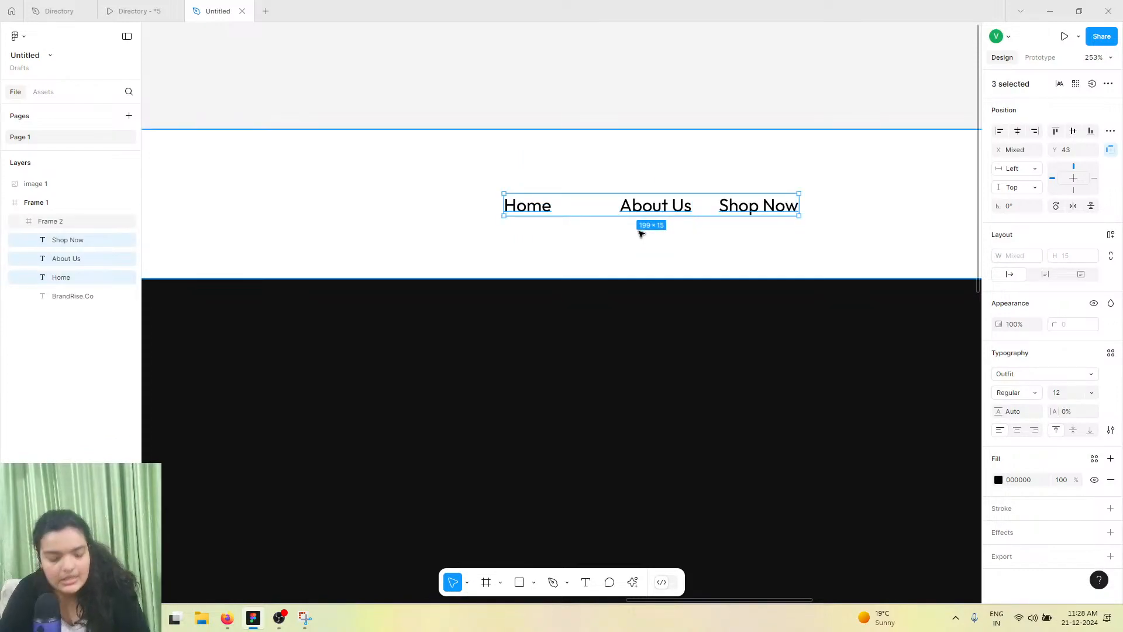
{"action": "key", "text": "ctrl+g"}
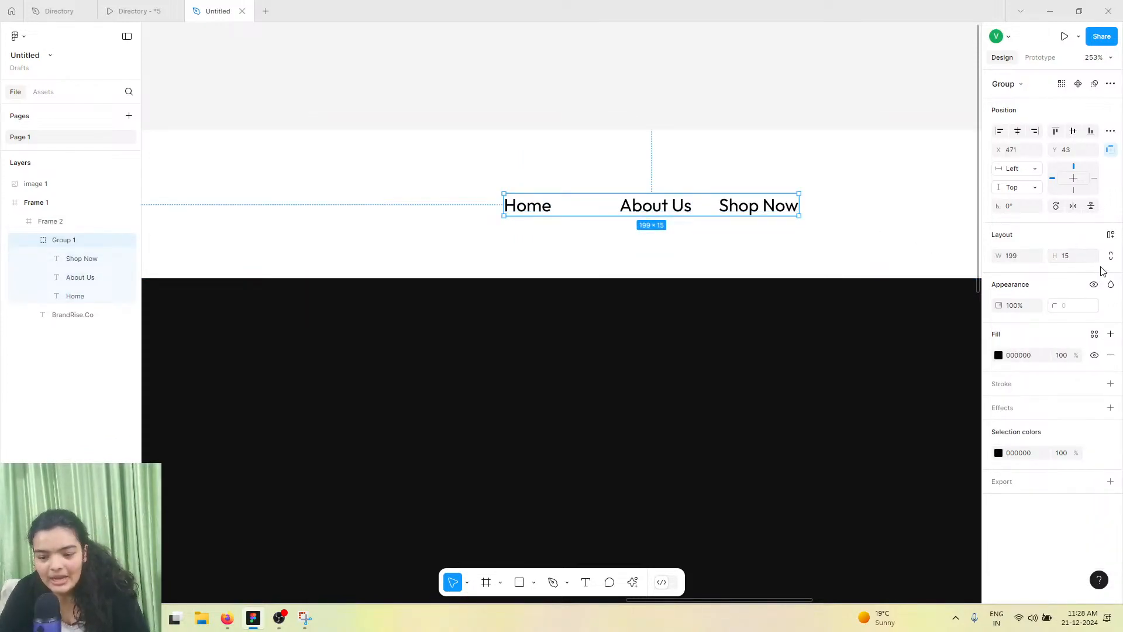
{"action": "key", "text": "shift+a"}
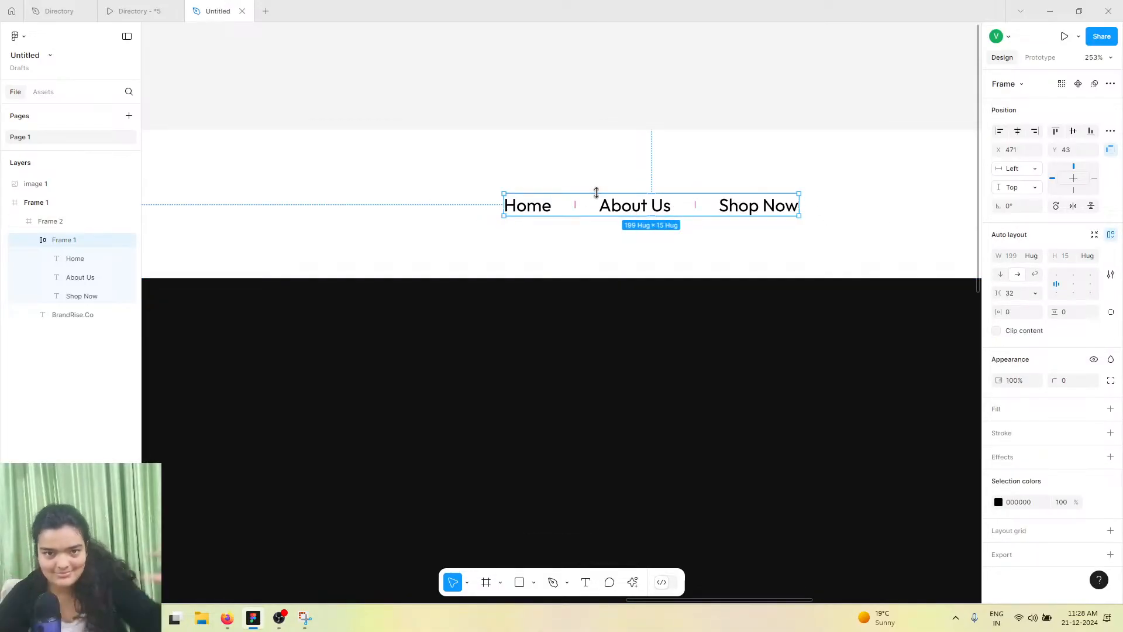
Align the navigation frame to the vertical and horizontal centre of the header frame
{"action": "scroll", "coordinate": [732, 205], "scroll_direction": "down", "scroll_amount": 5}
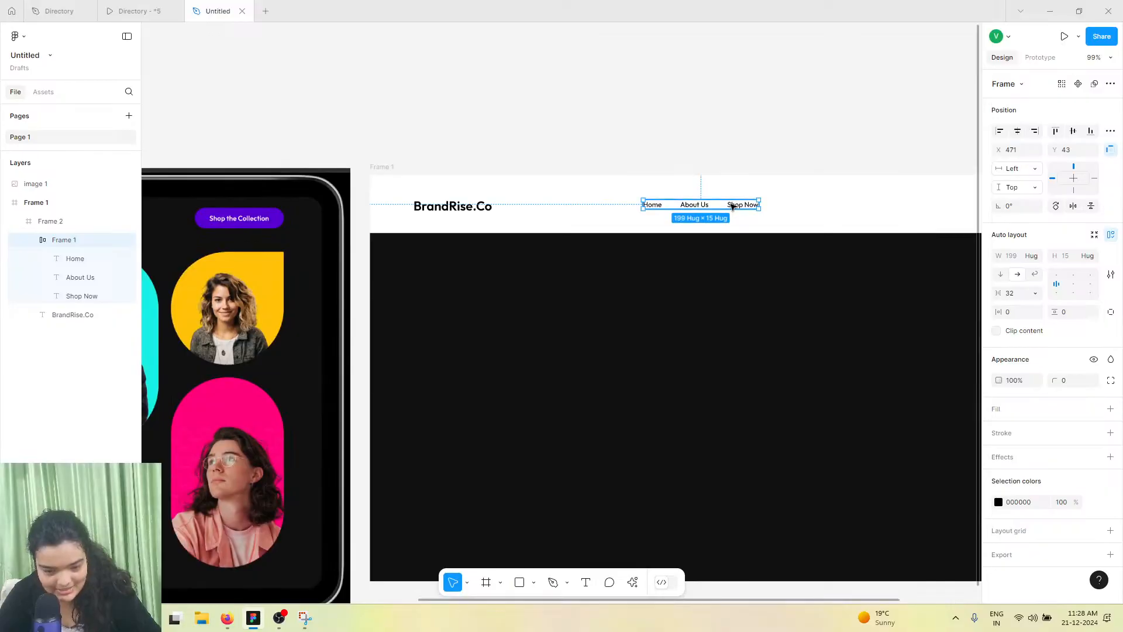
{"action": "left_click", "coordinate": [1073, 131]}
{"action": "left_click", "coordinate": [1017, 130]}
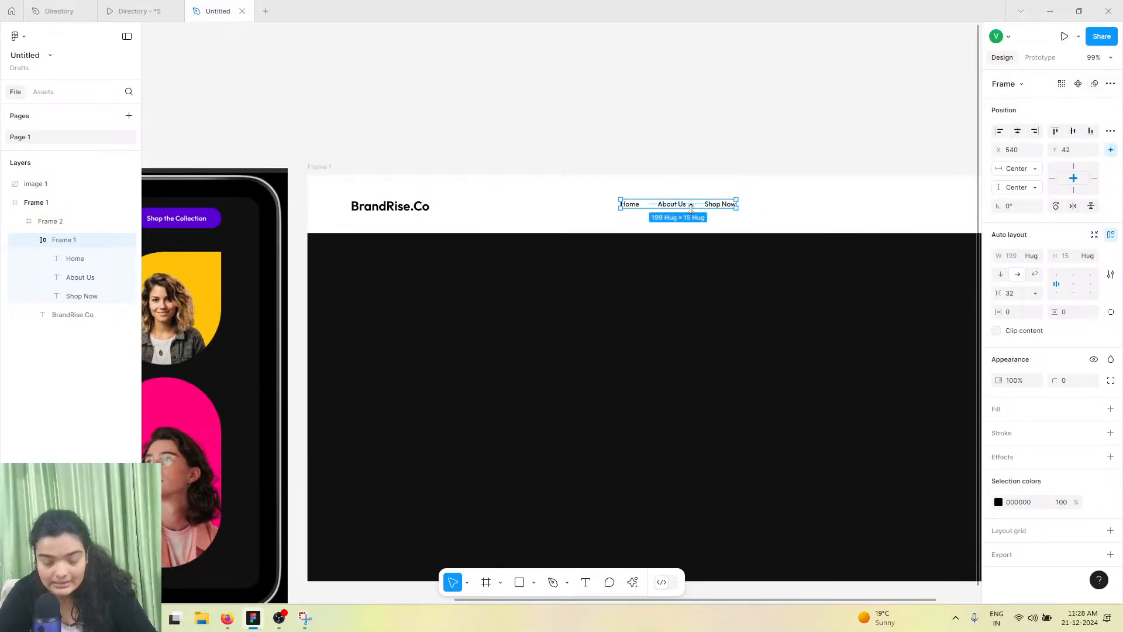
Set the BrandRise.Co logo text's font size to 18
{"action": "scroll", "coordinate": [690, 208], "scroll_direction": "right", "scroll_amount": 1}
{"action": "scroll", "coordinate": [692, 210], "scroll_direction": "up", "scroll_amount": 3}
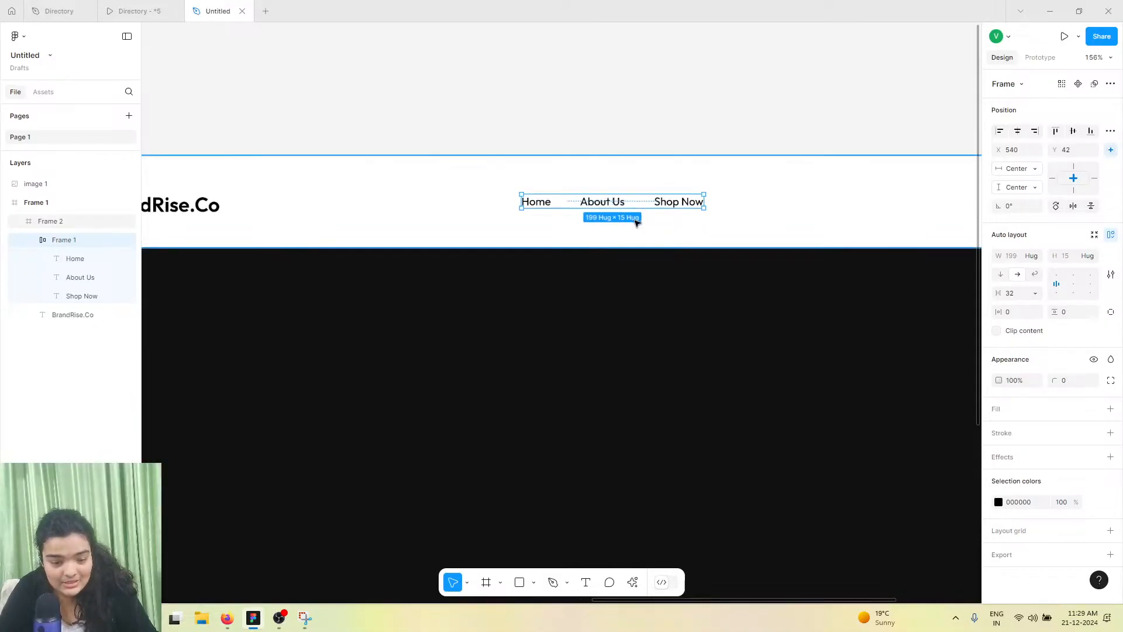
{"action": "scroll", "coordinate": [345, 238], "scroll_direction": "left", "scroll_amount": 3}
{"action": "left_click", "coordinate": [269, 210]}
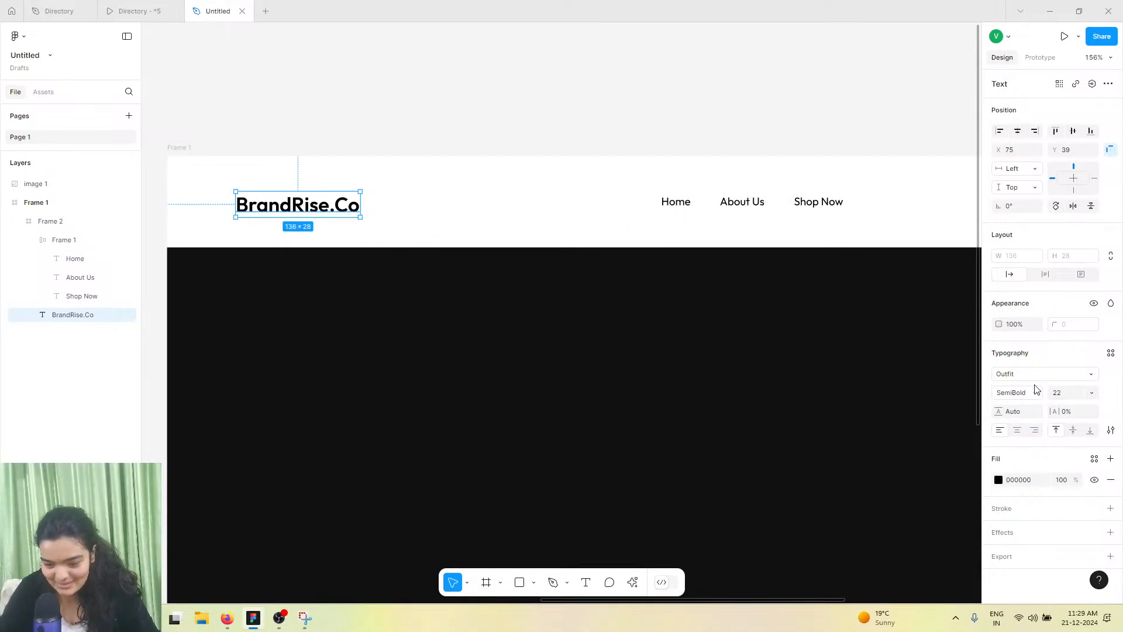
{"action": "type", "text": "18"}
{"action": "key", "text": "Return"}
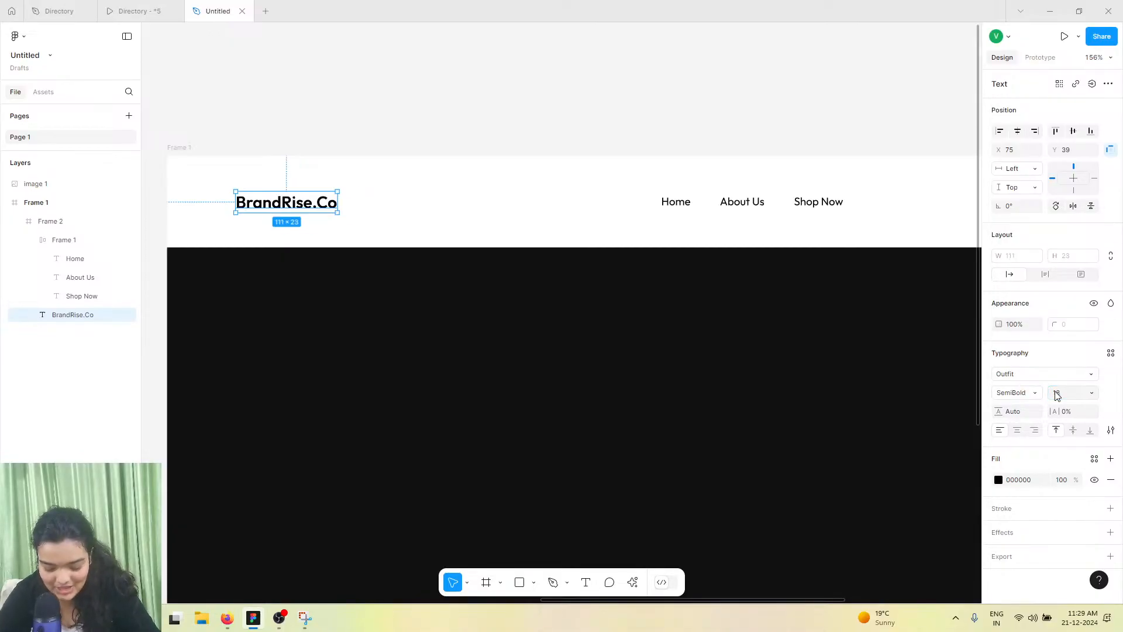
Move the BrandRise.Co logo text slightly to the right and set its font size to 16
{"action": "scroll", "coordinate": [764, 363], "scroll_direction": "left", "scroll_amount": 5}
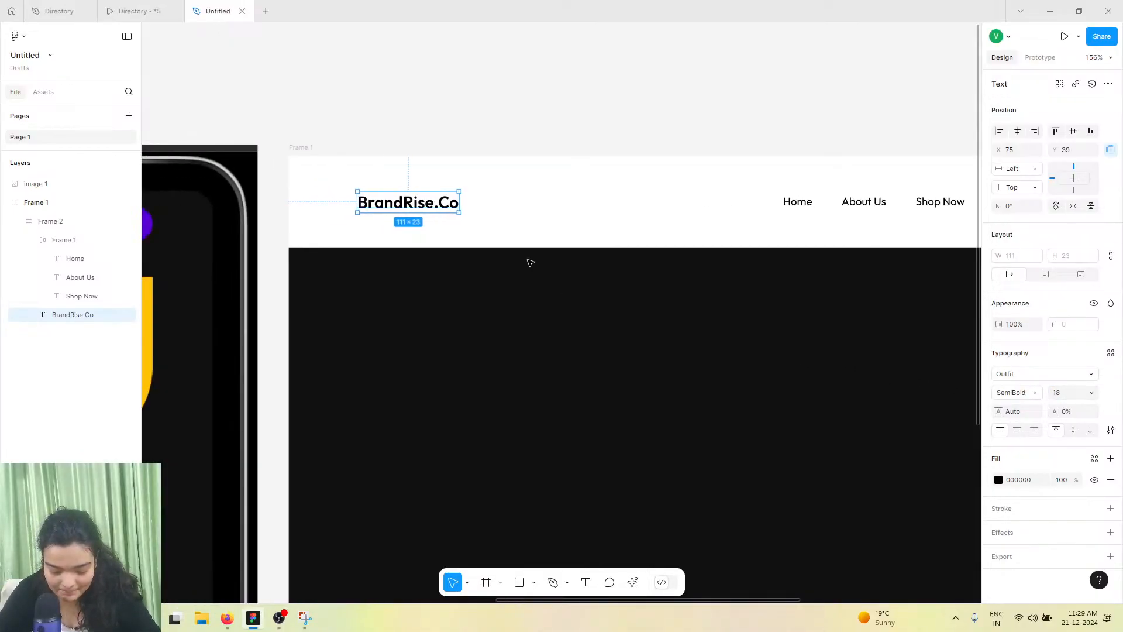
{"action": "scroll", "coordinate": [529, 261], "scroll_direction": "up", "scroll_amount": 3}
{"action": "scroll", "coordinate": [403, 170], "scroll_direction": "left", "scroll_amount": 4}
{"action": "left_click_drag", "start_coordinate": [385, 181], "coordinate": [411, 182]}
{"action": "scroll", "coordinate": [386, 184], "scroll_direction": "right", "scroll_amount": 3}
{"action": "scroll", "coordinate": [386, 185], "scroll_direction": "down", "scroll_amount": 5}
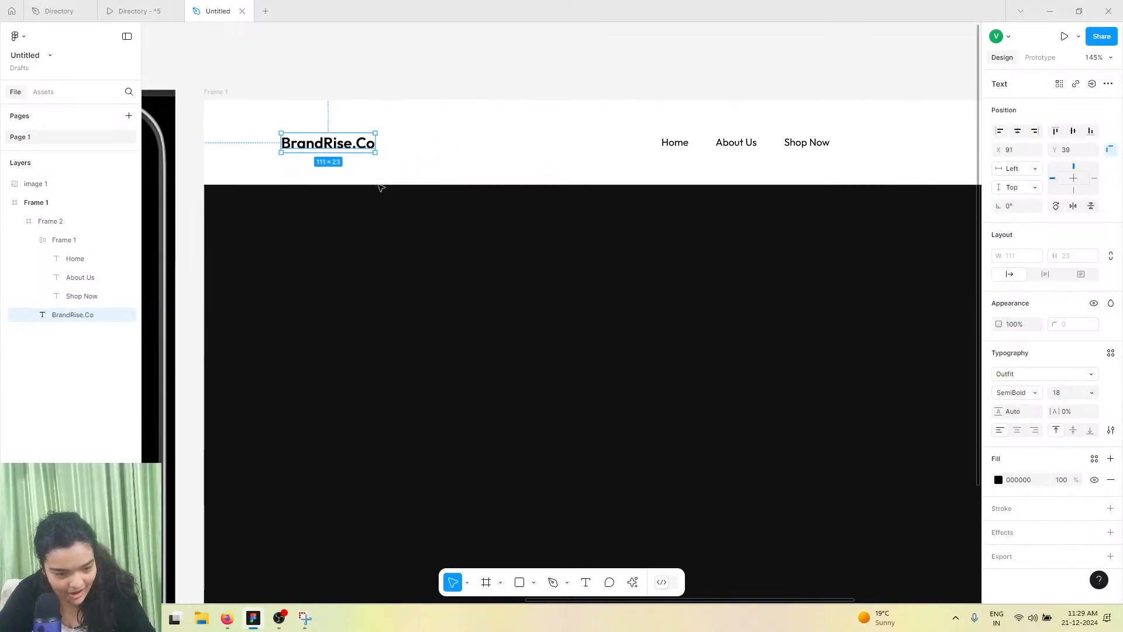
{"action": "left_click", "coordinate": [1065, 394]}
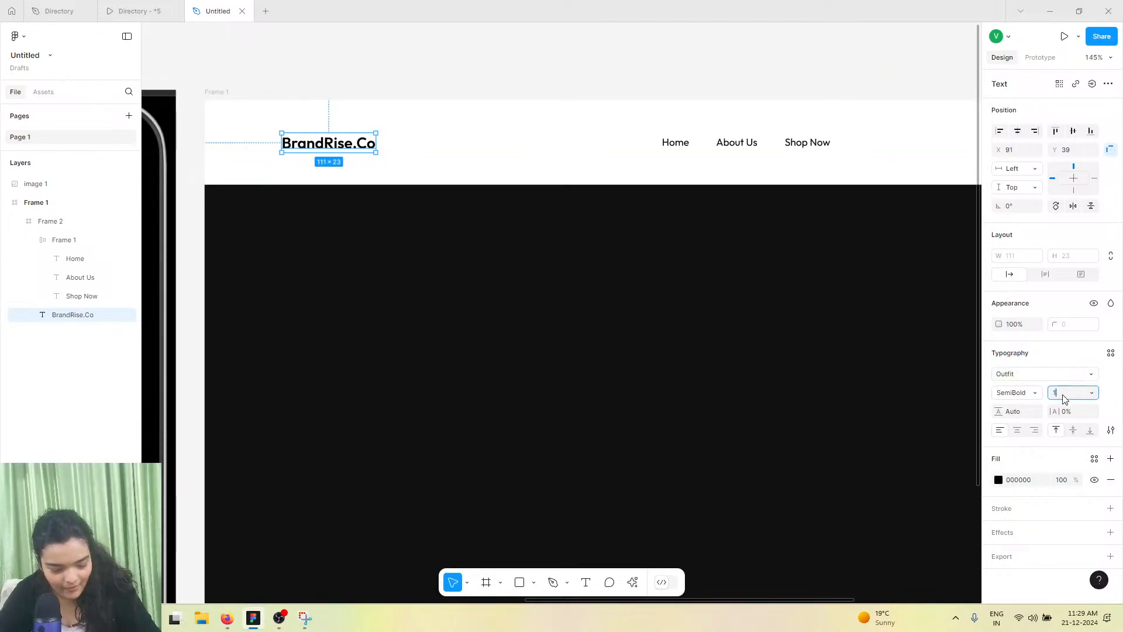
{"action": "key", "text": "Return"}
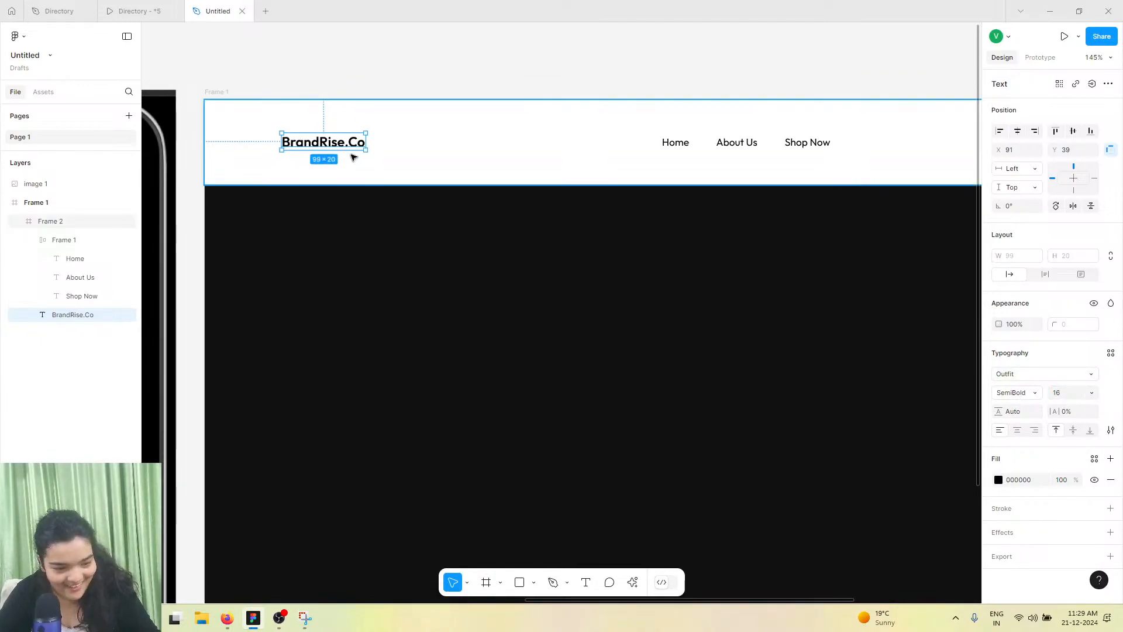
Duplicate the BrandRise.Co text and move the copy to the right end of the header
{"action": "scroll", "coordinate": [332, 144], "scroll_direction": "down", "scroll_amount": 2}
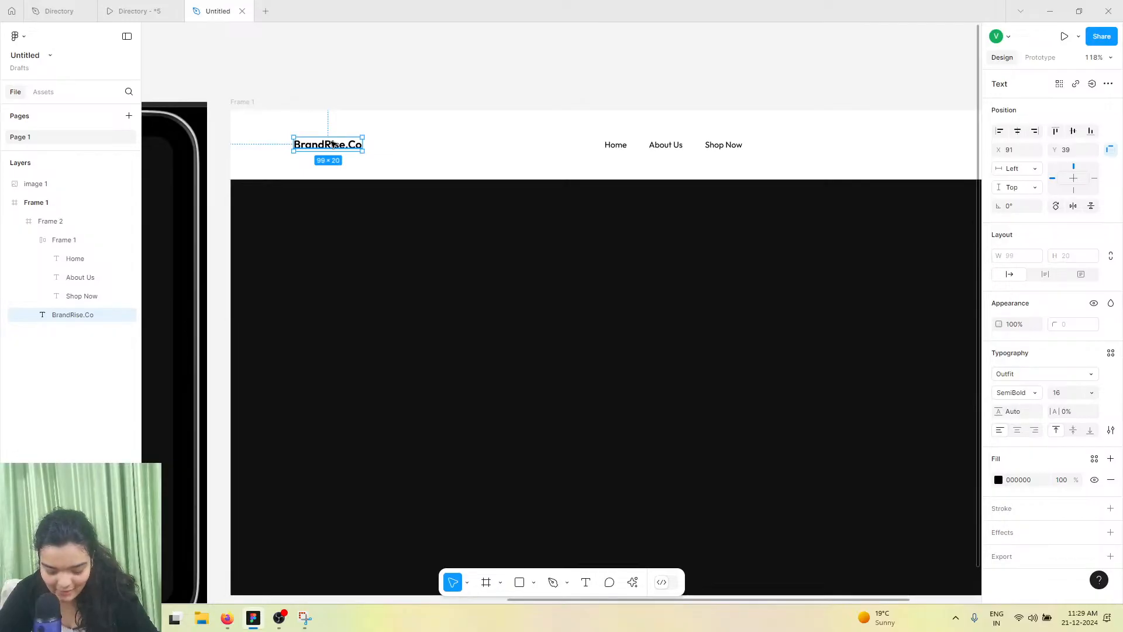
{"action": "scroll", "coordinate": [332, 143], "scroll_direction": "right", "scroll_amount": 3}
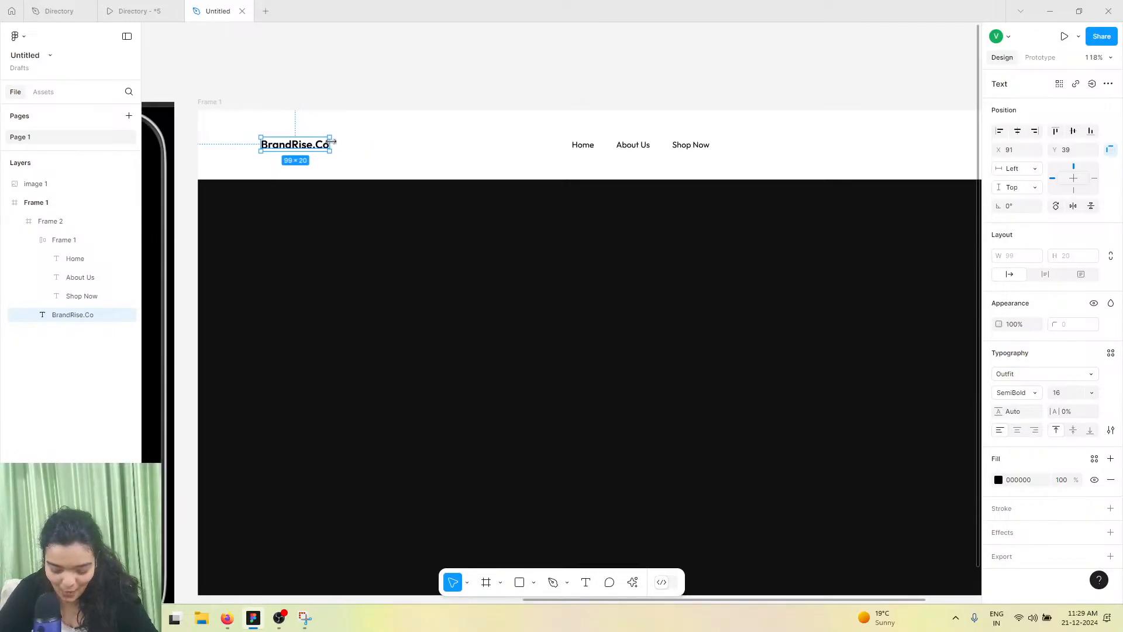
{"action": "scroll", "coordinate": [331, 143], "scroll_direction": "down", "scroll_amount": 2}
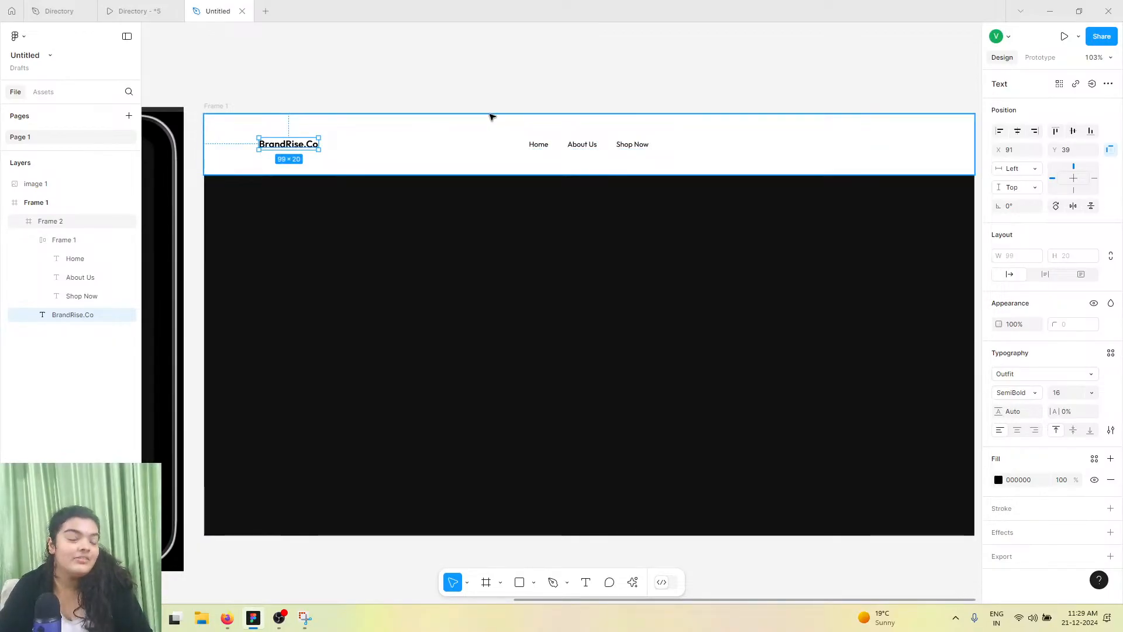
{"action": "key", "text": "ctrl+d"}
{"action": "left_click_drag", "start_coordinate": [287, 143], "coordinate": [887, 145]}
Wrap the copied text in a frame with auto layout and padding of 36 horizontally and 14 vertically
{"action": "right_click", "coordinate": [887, 144]}
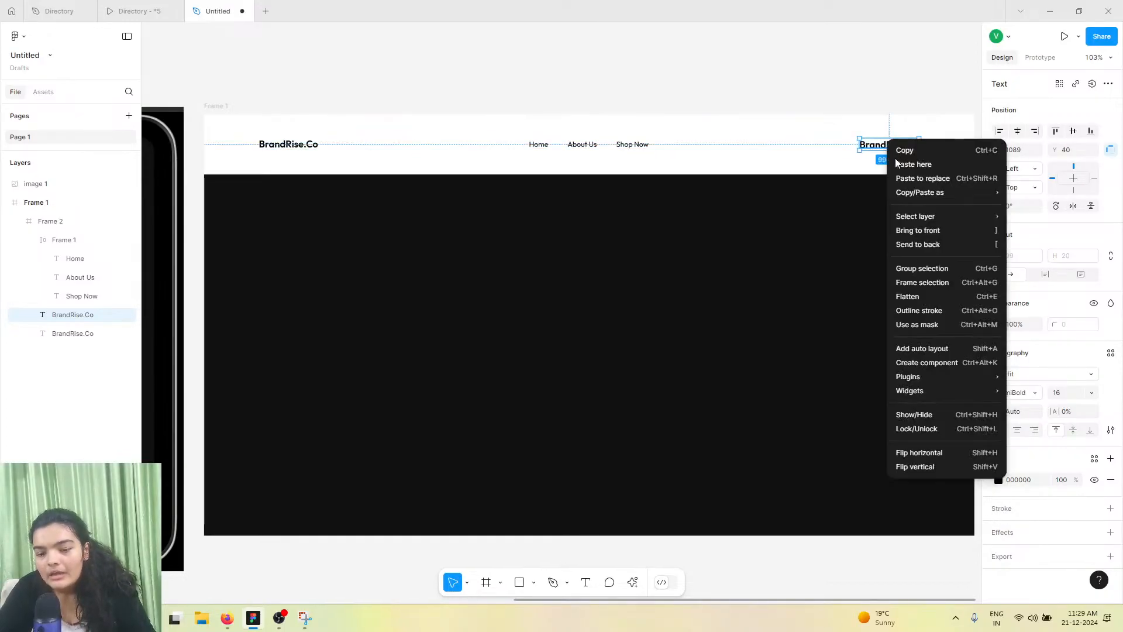
{"action": "left_click", "coordinate": [921, 283]}
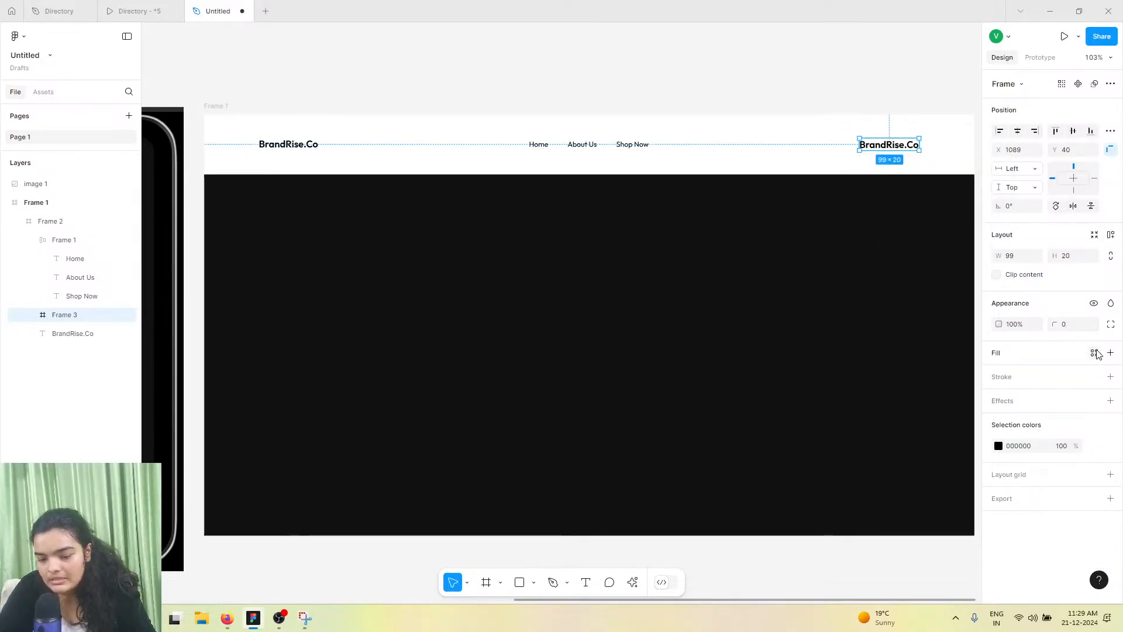
{"action": "left_click", "coordinate": [1111, 234]}
{"action": "left_click_drag", "start_coordinate": [998, 311], "coordinate": [1065, 318]}
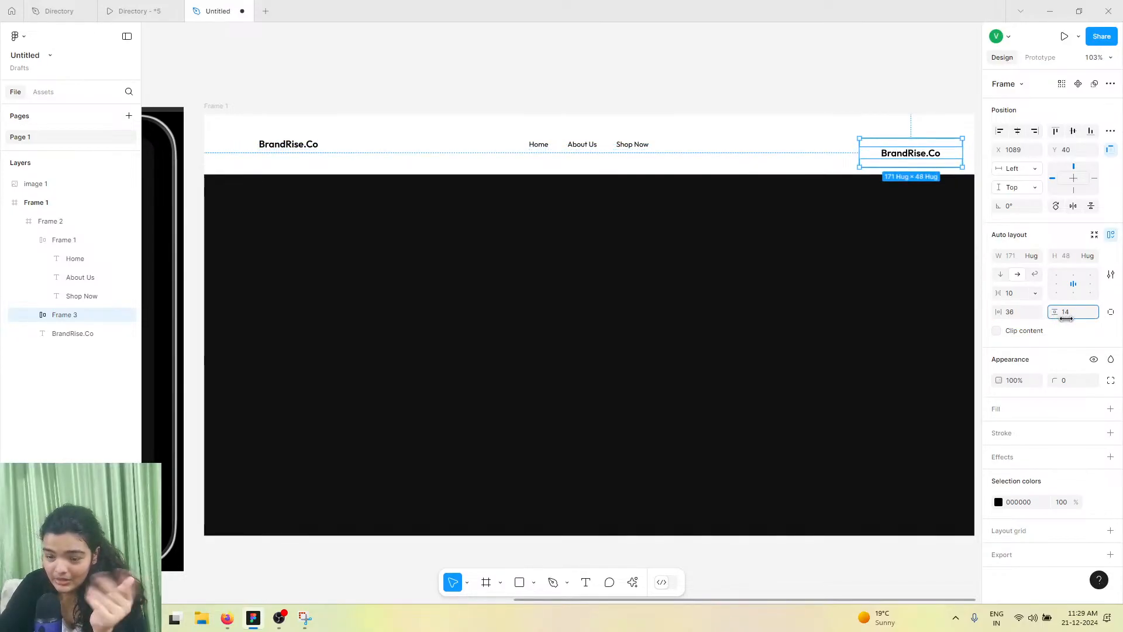
Add a fill to the button frame, sampling the purple 5700D1 from the reference's Shop the Collection button
{"action": "left_click", "coordinate": [1110, 408]}
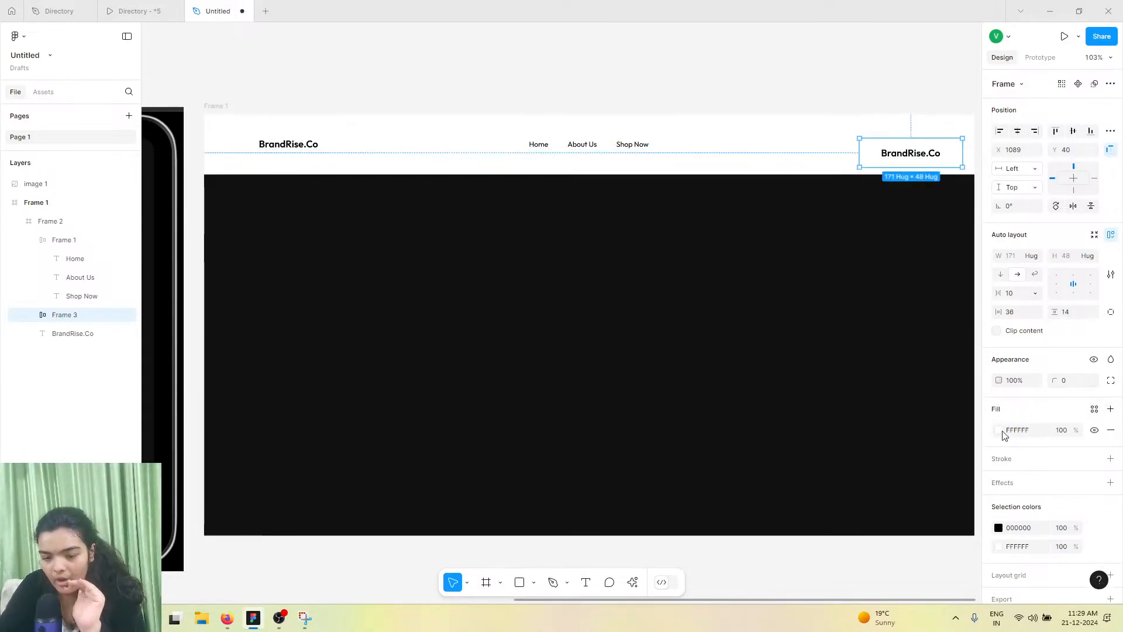
{"action": "left_click", "coordinate": [1002, 430]}
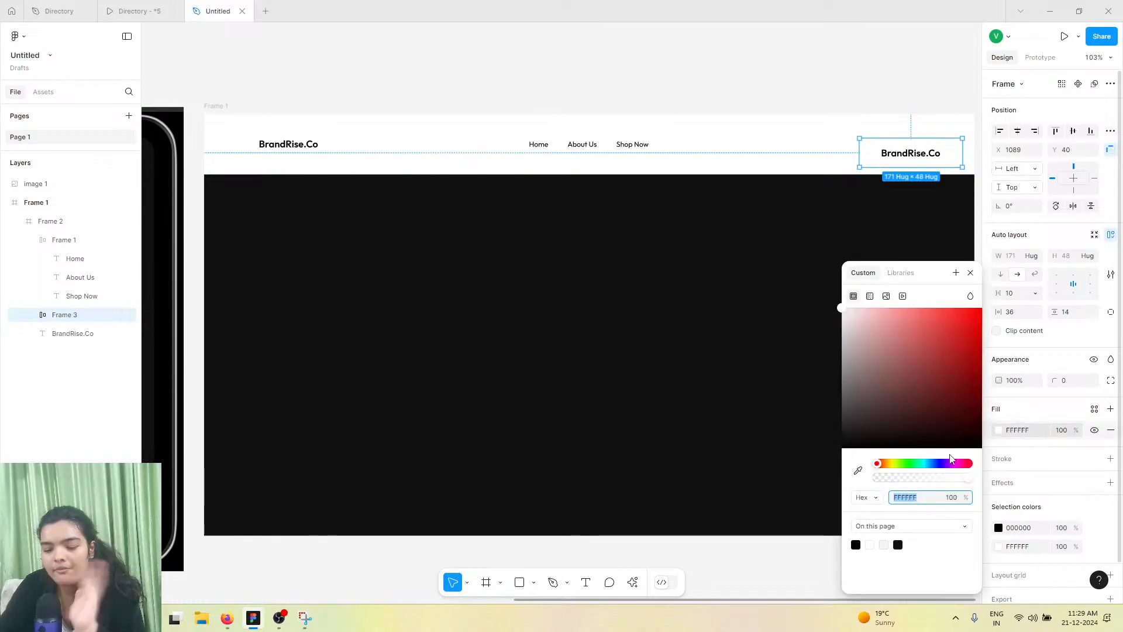
{"action": "left_click", "coordinate": [860, 472]}
{"action": "scroll", "coordinate": [416, 246], "scroll_direction": "left", "scroll_amount": 5}
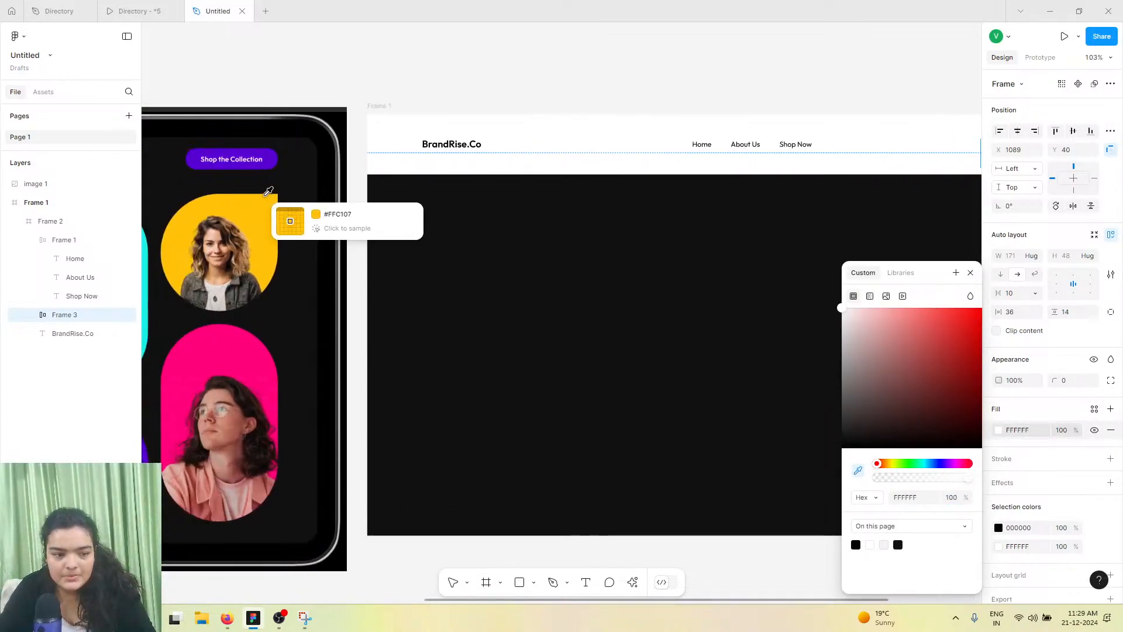
{"action": "left_click", "coordinate": [272, 165]}
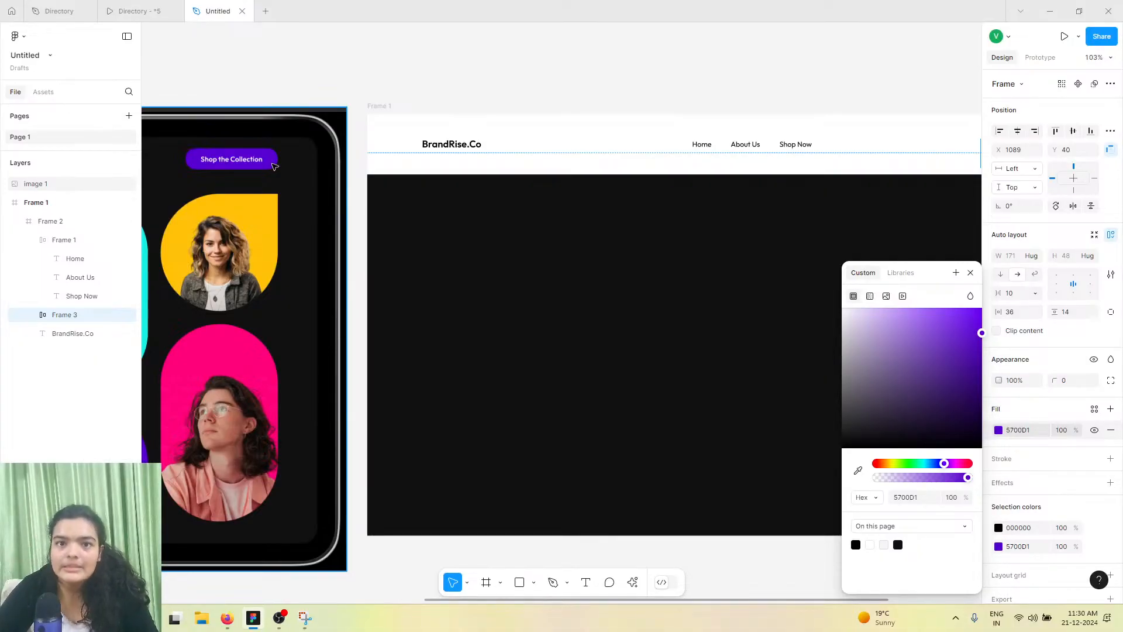
Round the button frame's corners with a radius of 86
{"action": "scroll", "coordinate": [274, 166], "scroll_direction": "right", "scroll_amount": 4}
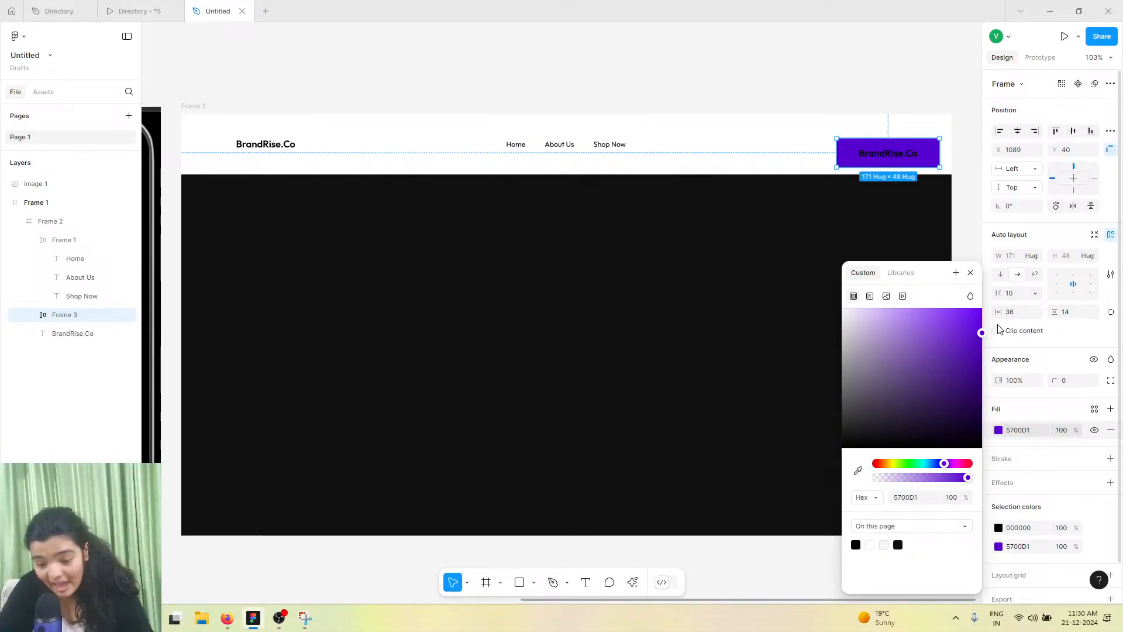
{"action": "mouse_move", "coordinate": [1059, 383]}
{"action": "left_mouse_down"}
{"action": "mouse_move", "coordinate": [76, 358]}
{"action": "mouse_move", "coordinate": [344, 291]}
{"action": "mouse_move", "coordinate": [1051, 377]}
{"action": "left_mouse_up"}
{"action": "scroll", "coordinate": [779, 275], "scroll_direction": "up", "scroll_amount": 5}
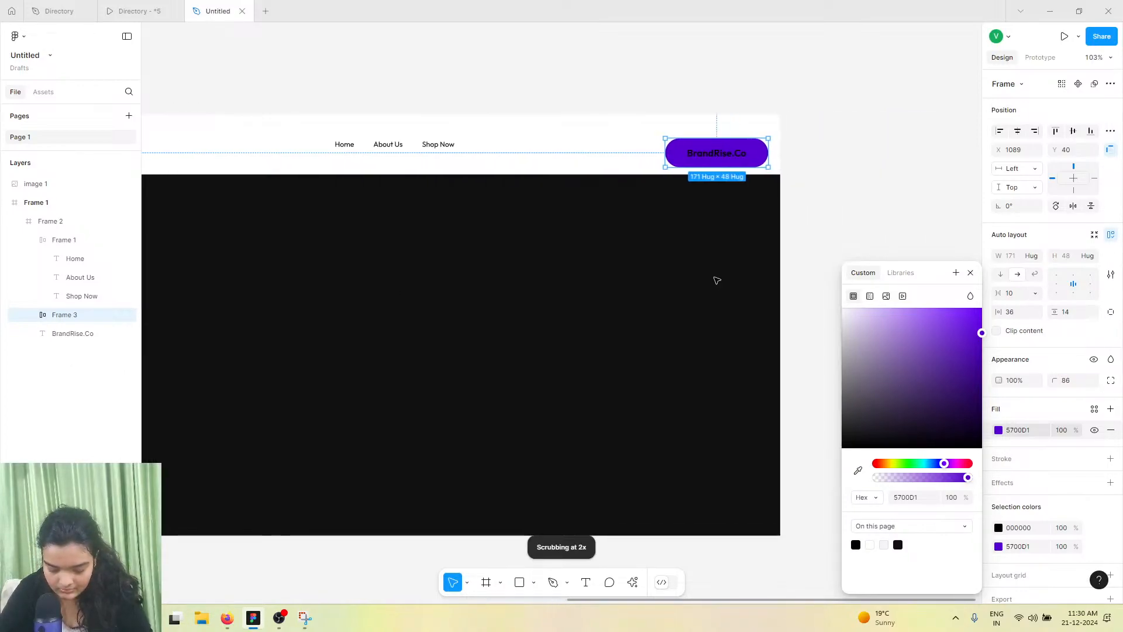
{"action": "scroll", "coordinate": [671, 278], "scroll_direction": "up", "scroll_amount": 2}
{"action": "scroll", "coordinate": [690, 210], "scroll_direction": "down", "scroll_amount": 1}
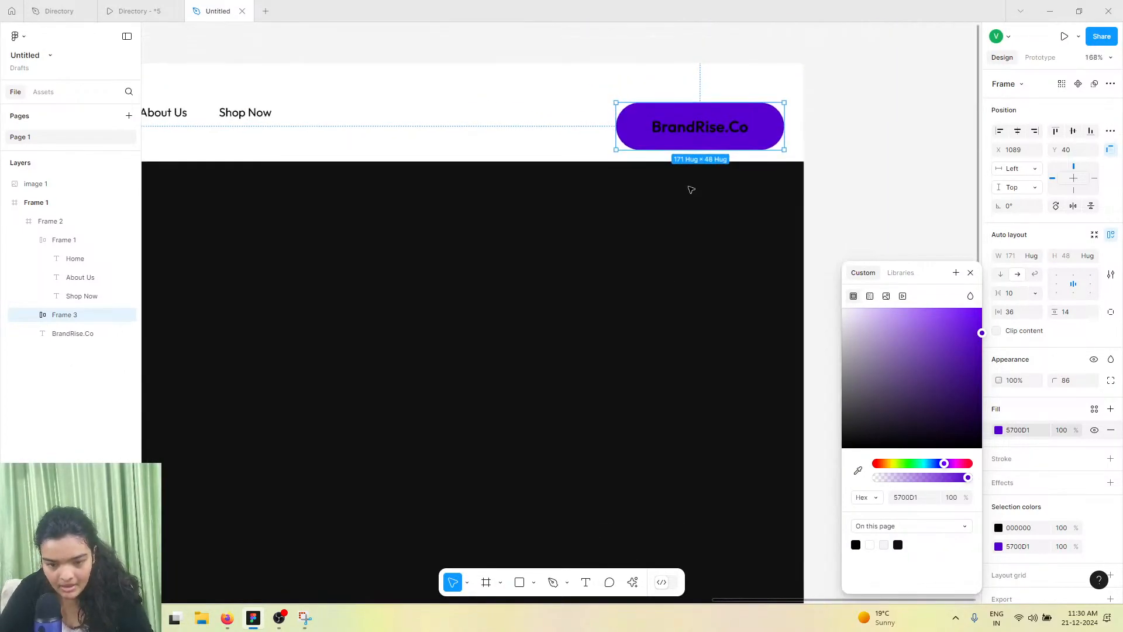
Set the button text's fill colour to FFFFFF
{"action": "double_click", "coordinate": [697, 130]}
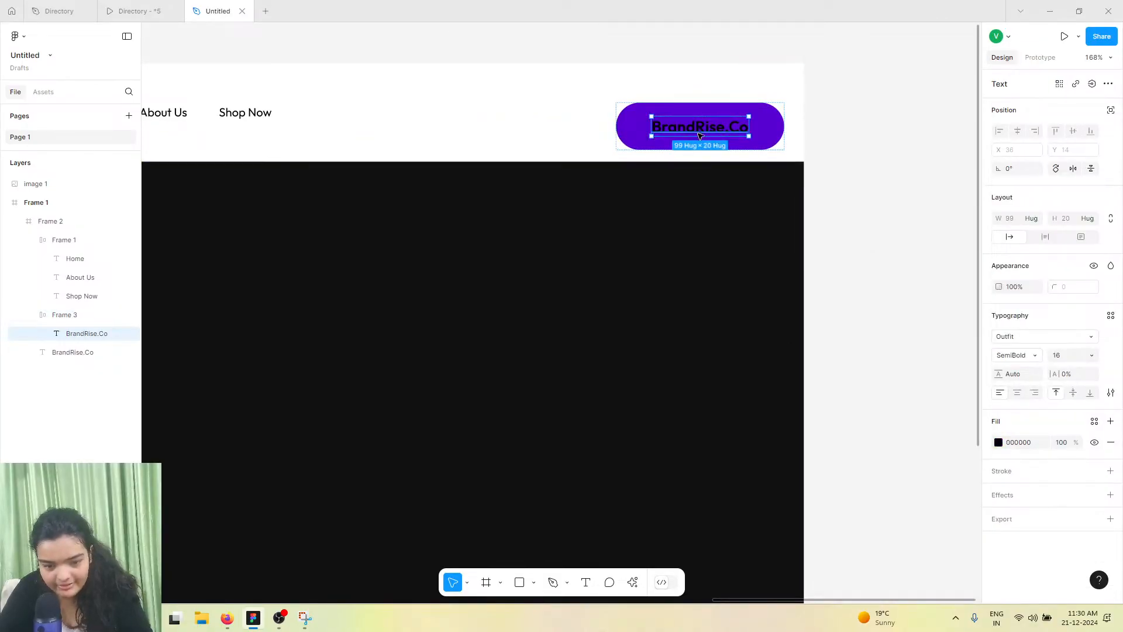
{"action": "left_click", "coordinate": [994, 443]}
{"action": "type", "text": "FFFFFF"}
{"action": "key", "text": "Return"}
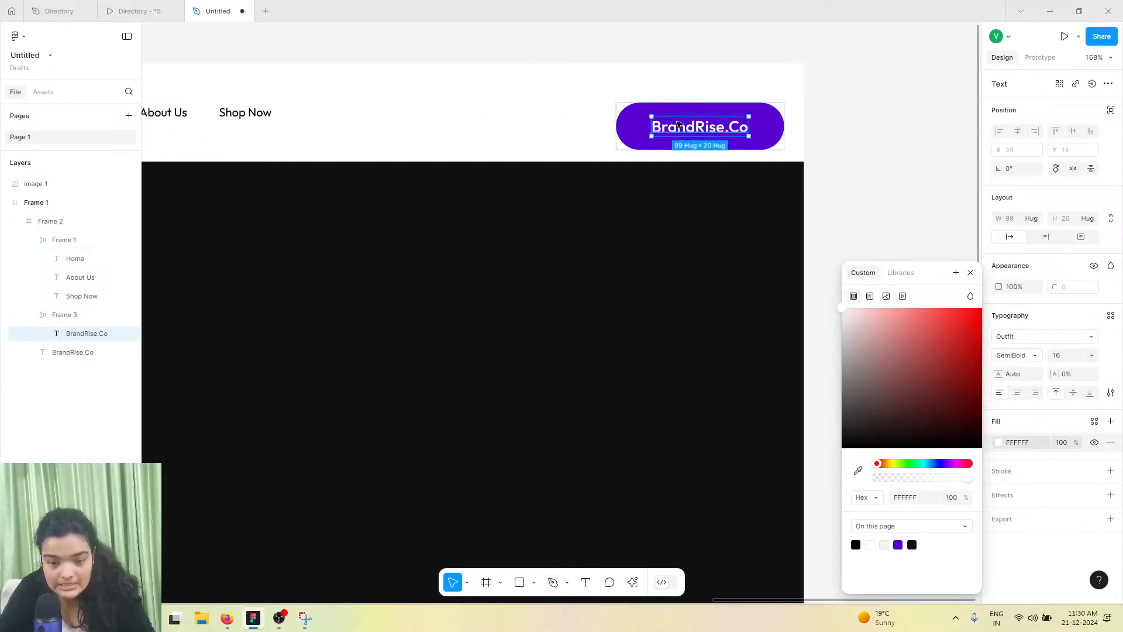
Compare the rebuilt header with the reference screenshot
{"action": "scroll", "coordinate": [676, 122], "scroll_direction": "down", "scroll_amount": 3}
{"action": "scroll", "coordinate": [678, 124], "scroll_direction": "down", "scroll_amount": 2}
{"action": "scroll", "coordinate": [677, 124], "scroll_direction": "left", "scroll_amount": 4}
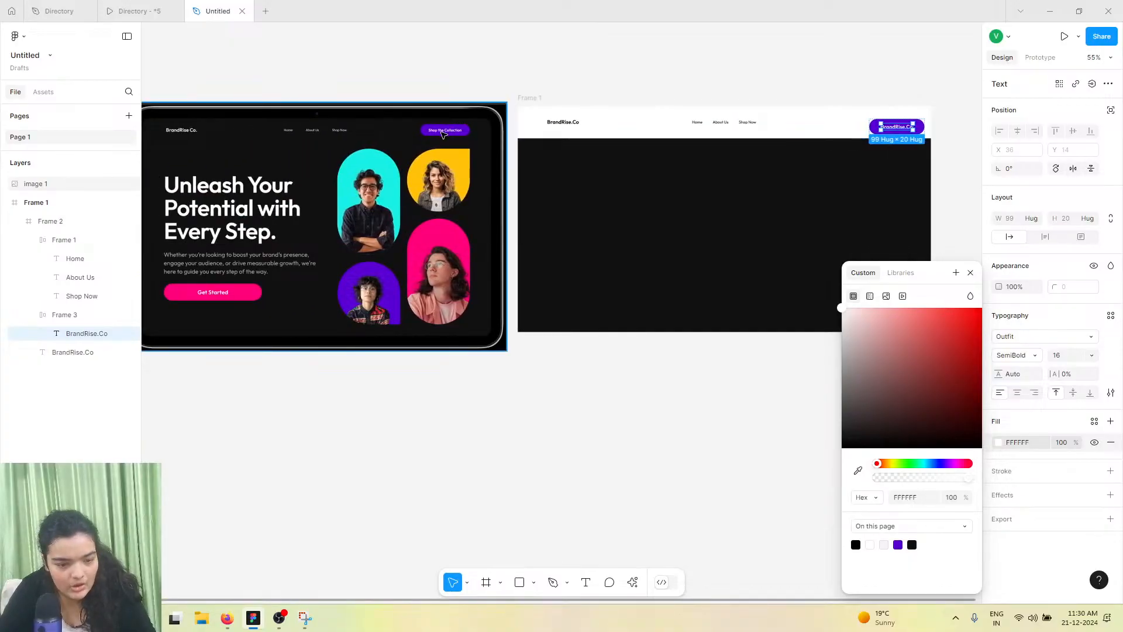
{"action": "scroll", "coordinate": [441, 134], "scroll_direction": "up", "scroll_amount": 3}
{"action": "scroll", "coordinate": [443, 134], "scroll_direction": "right", "scroll_amount": 3}
{"action": "scroll", "coordinate": [571, 146], "scroll_direction": "down", "scroll_amount": 2}
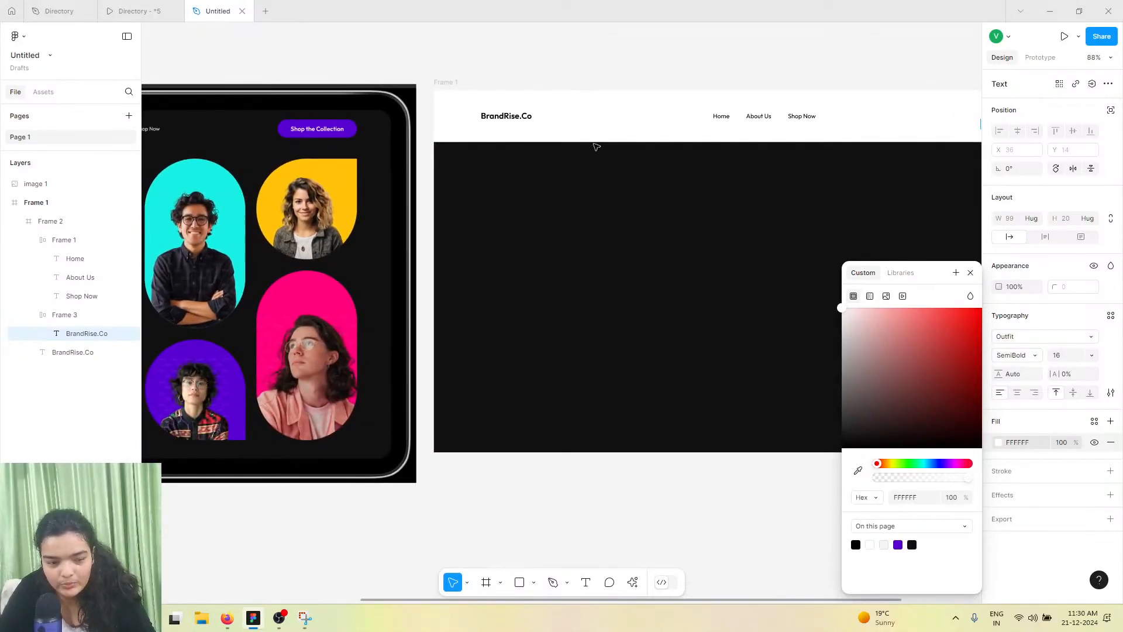
Replace the button's text with "Shop the Collection"
{"action": "scroll", "coordinate": [811, 118], "scroll_direction": "right", "scroll_amount": 2}
{"action": "left_click", "coordinate": [915, 119]}
{"action": "left_click_drag", "start_coordinate": [926, 126], "coordinate": [841, 119]}
{"action": "left_click", "coordinate": [841, 119]}
{"action": "double_click", "coordinate": [842, 120]}
{"action": "type", "text": "Shop"}
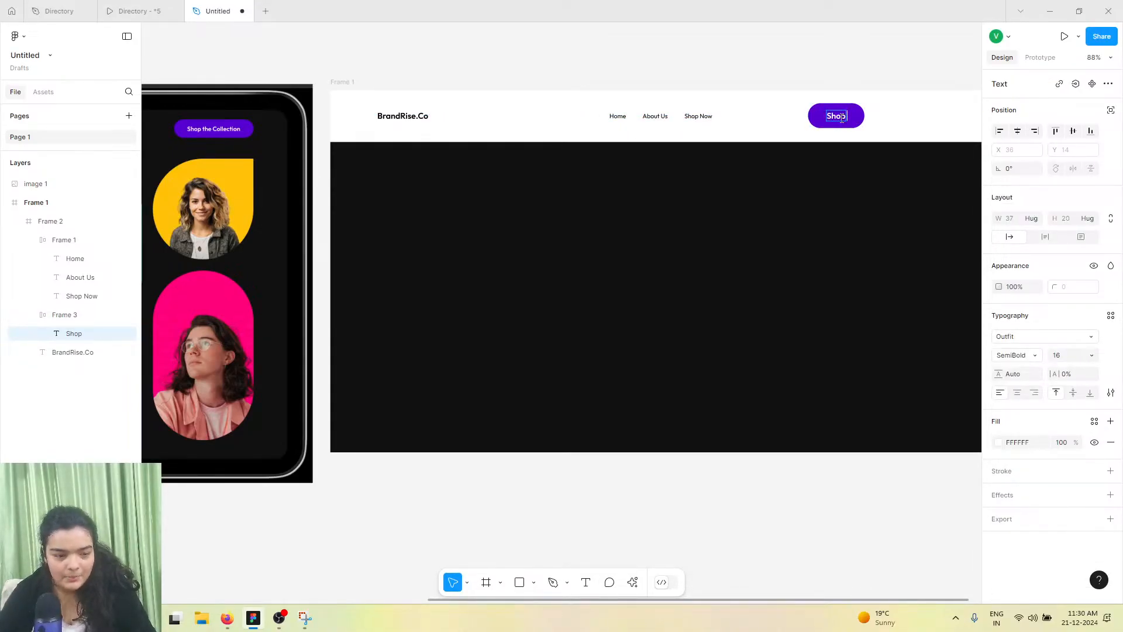
{"action": "type", "text": " the Collection"}
{"action": "key", "text": "Escape"}
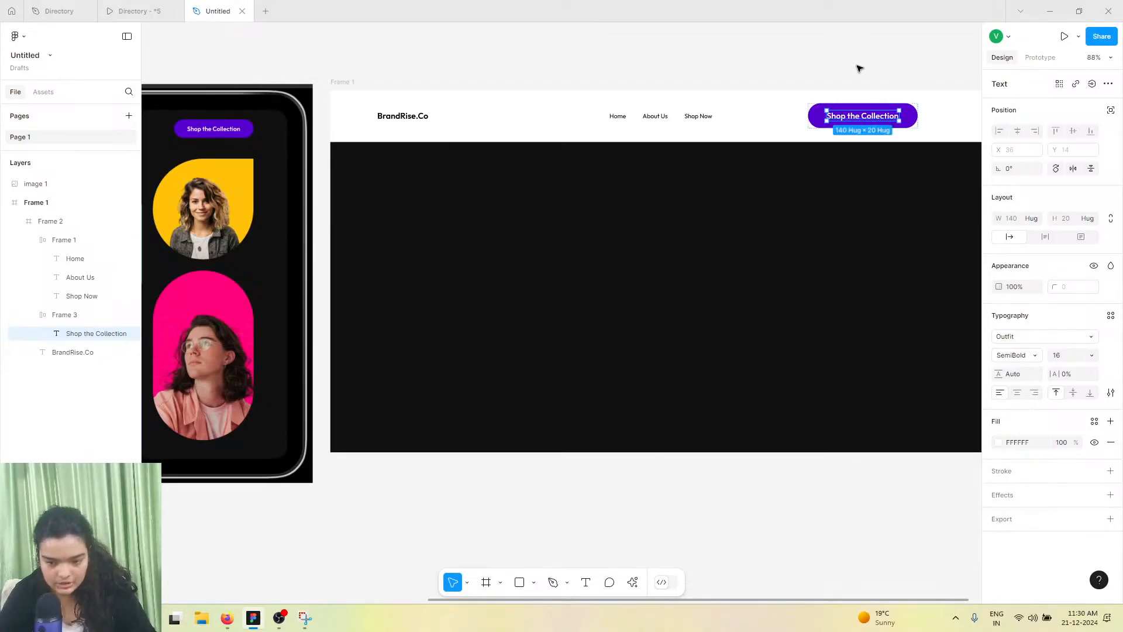
Move the button frame to the right end of the header
{"action": "scroll", "coordinate": [843, 111], "scroll_direction": "right", "scroll_amount": 1}
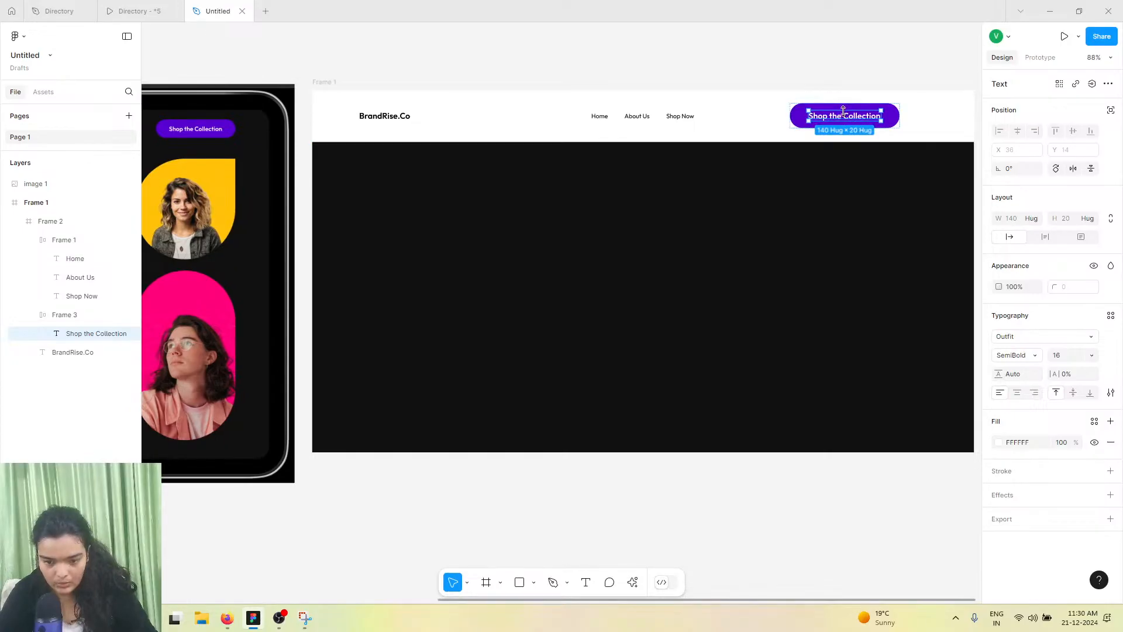
{"action": "left_click", "coordinate": [803, 116]}
{"action": "left_click_drag", "start_coordinate": [802, 116], "coordinate": [887, 119]}
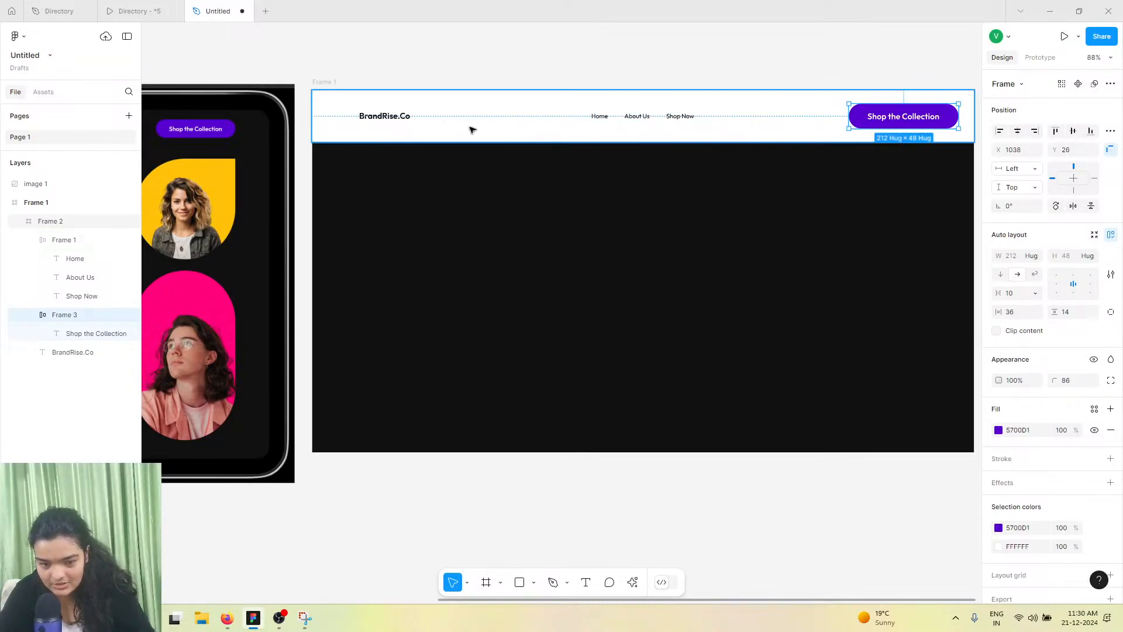
Set the BrandRise.Co logo text's font size to 20
{"action": "left_click", "coordinate": [371, 104]}
{"action": "left_click", "coordinate": [396, 119]}
{"action": "left_click_drag", "start_coordinate": [396, 120], "coordinate": [381, 120]}
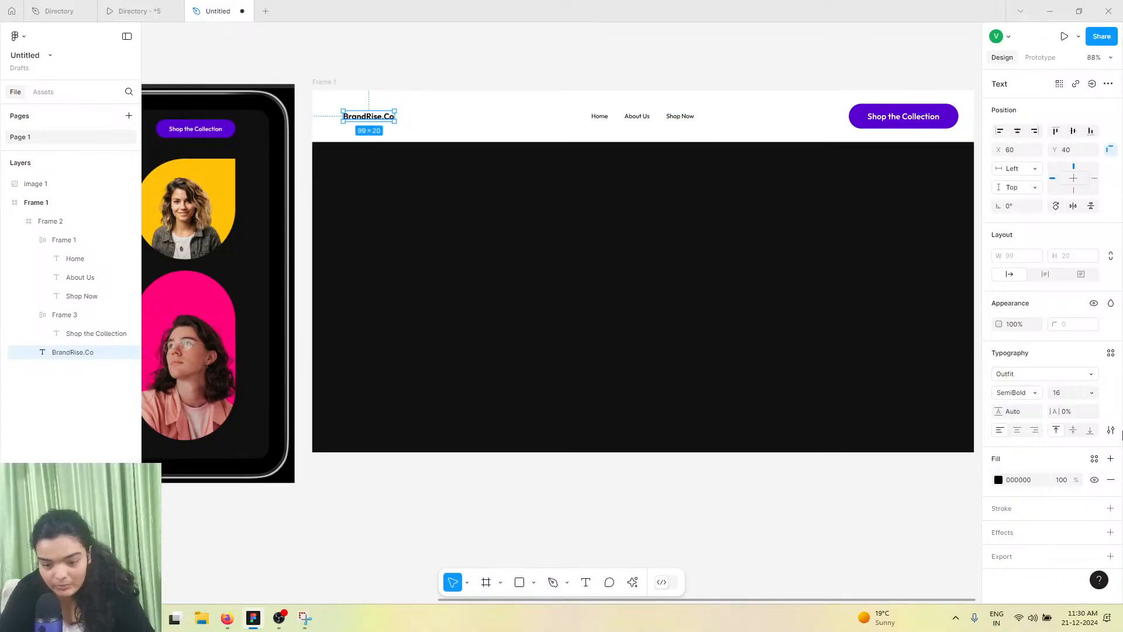
{"action": "left_click", "coordinate": [1074, 396]}
{"action": "type", "text": "20"}
{"action": "key", "text": "Return"}
Set the BrandRise.Co logo text's font size to 18
{"action": "scroll", "coordinate": [599, 316], "scroll_direction": "right", "scroll_amount": 2}
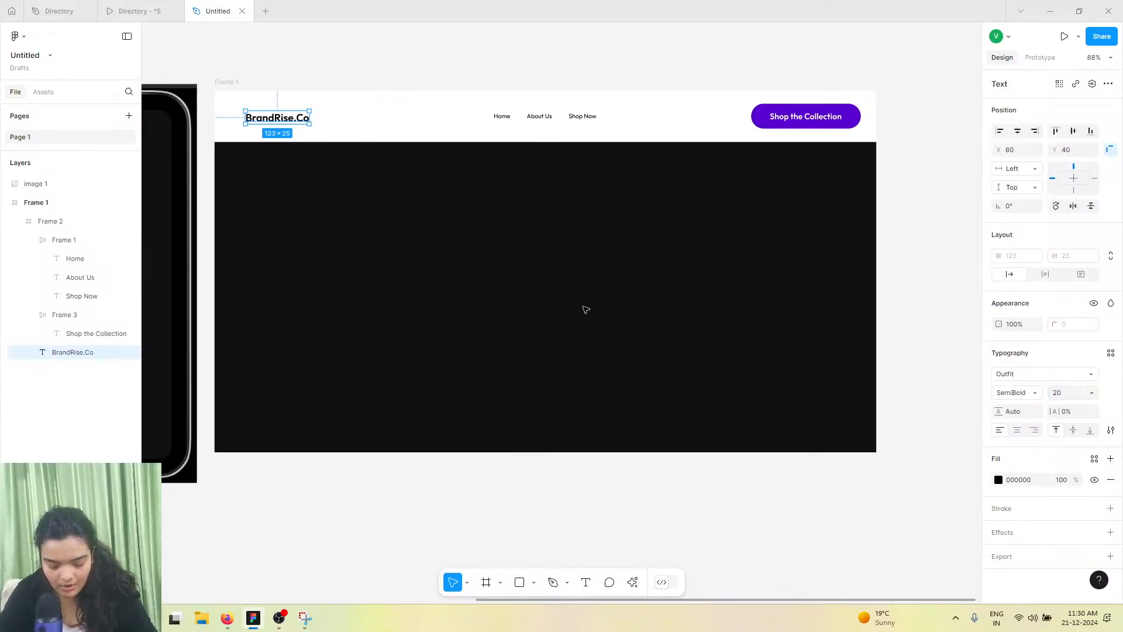
{"action": "scroll", "coordinate": [404, 205], "scroll_direction": "left", "scroll_amount": 1}
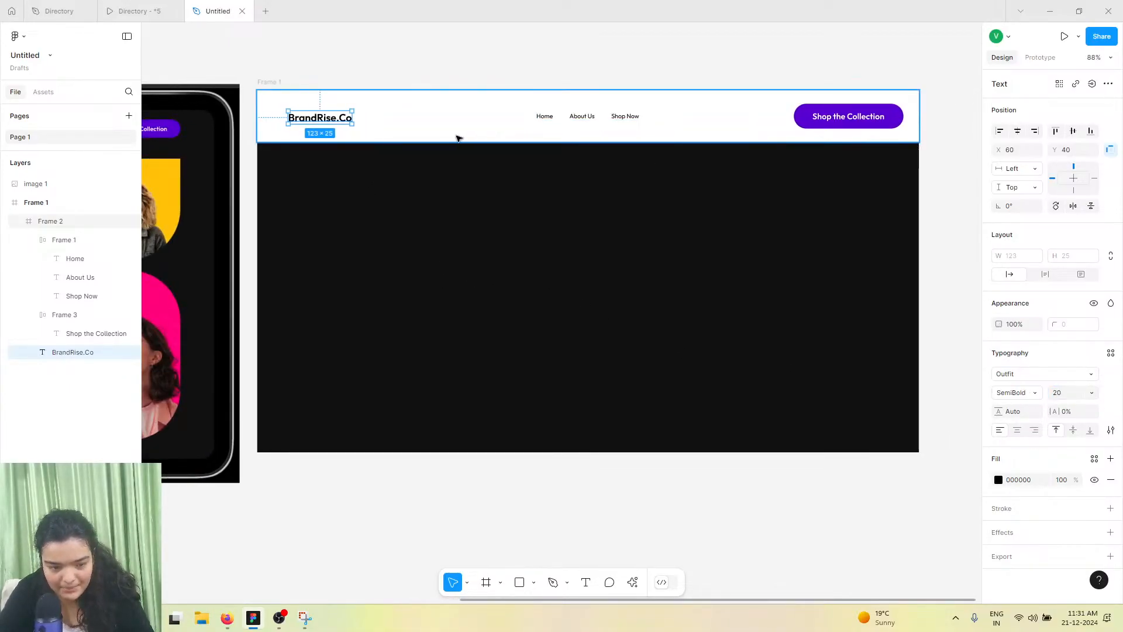
{"action": "left_click", "coordinate": [375, 127]}
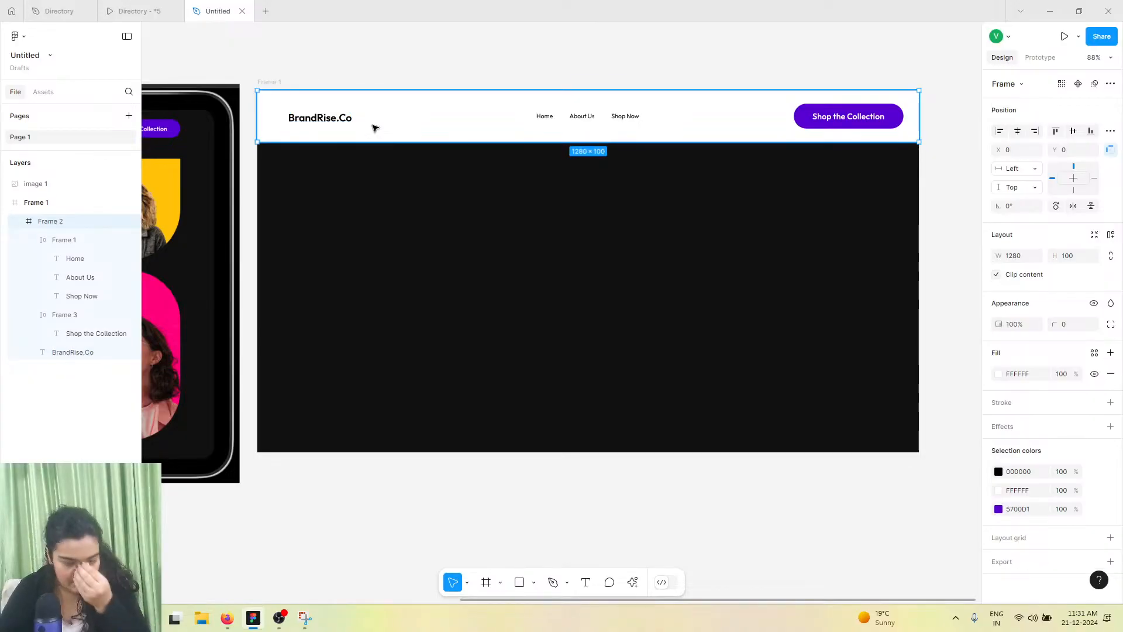
{"action": "double_click", "coordinate": [343, 121]}
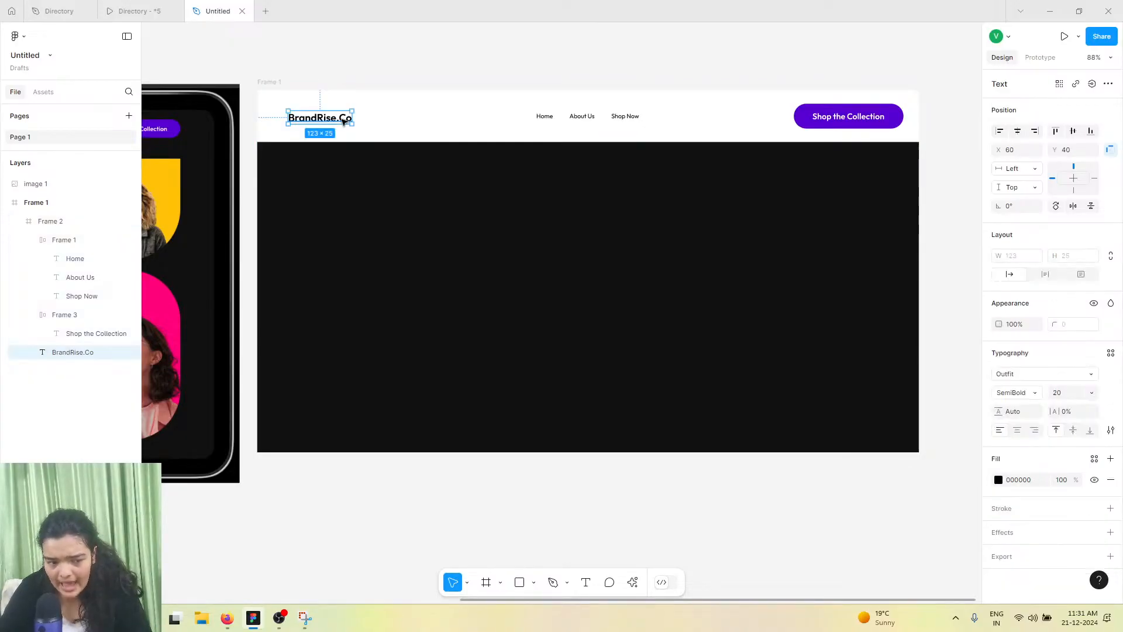
{"action": "left_click", "coordinate": [1070, 393]}
{"action": "type", "text": "18"}
{"action": "key", "text": "Return"}
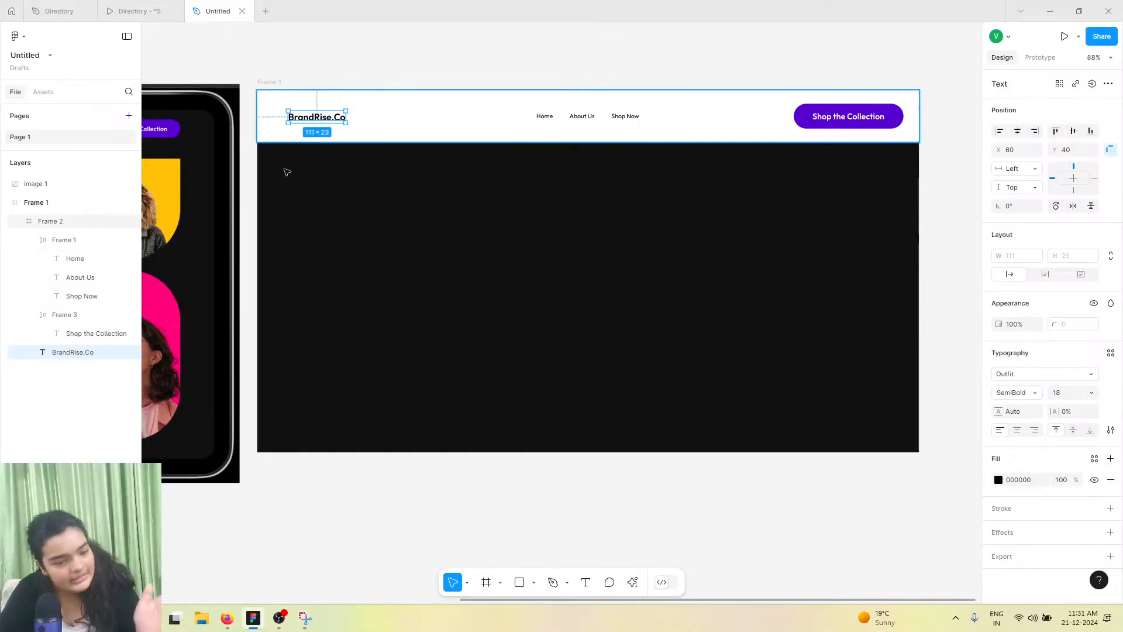
Group the logo, navigation links and button, and centre the group horizontally within the header frame
{"action": "left_click", "coordinate": [845, 120]}
{"action": "left_click", "coordinate": [642, 117]}
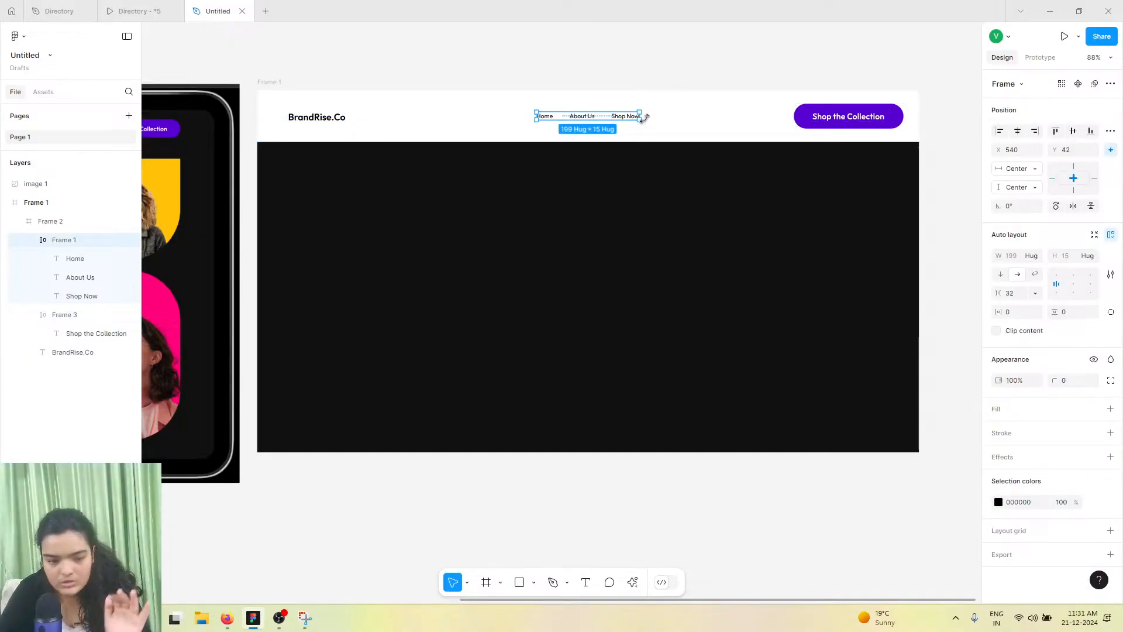
{"action": "left_click", "coordinate": [829, 119], "text": "shift"}
{"action": "left_click", "coordinate": [328, 117], "text": "shift"}
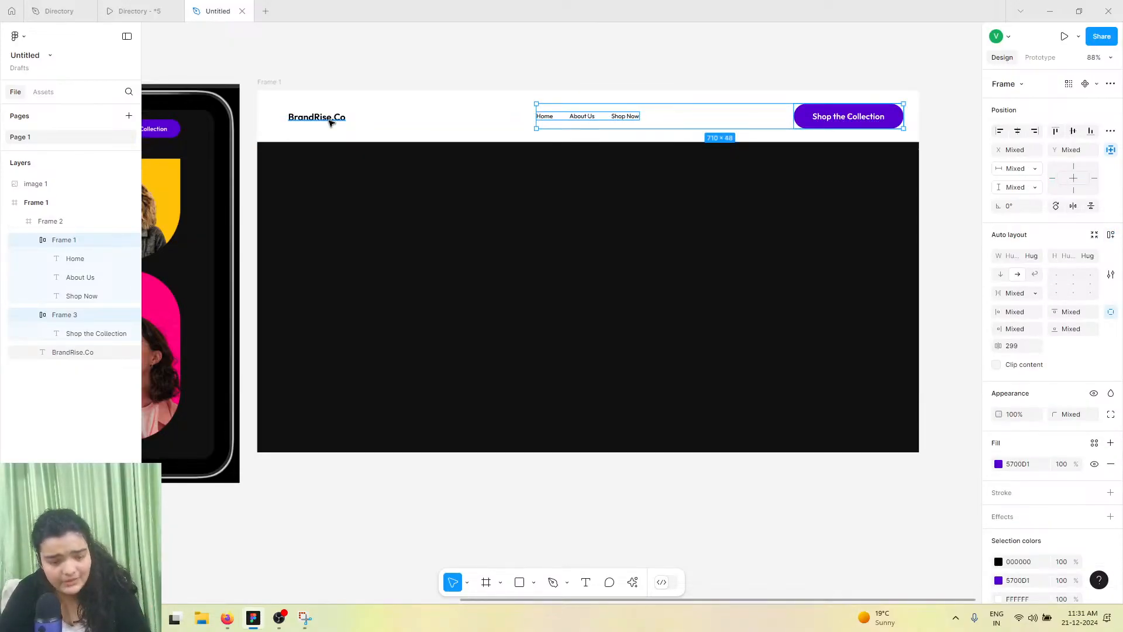
{"action": "key", "text": "ctrl+g"}
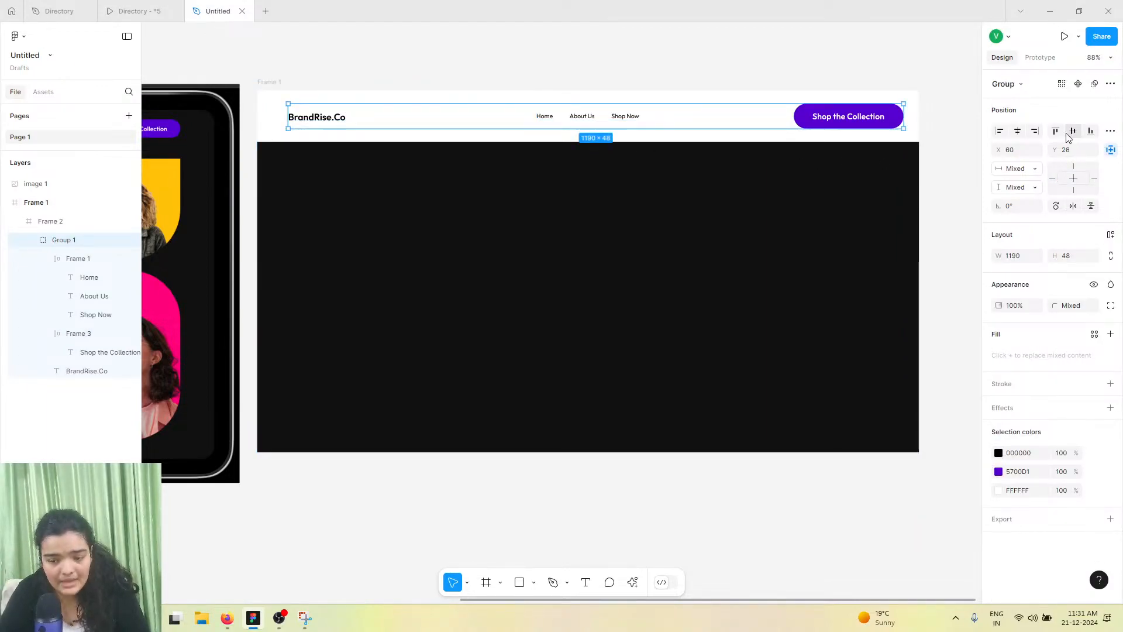
{"action": "left_click", "coordinate": [1017, 130]}
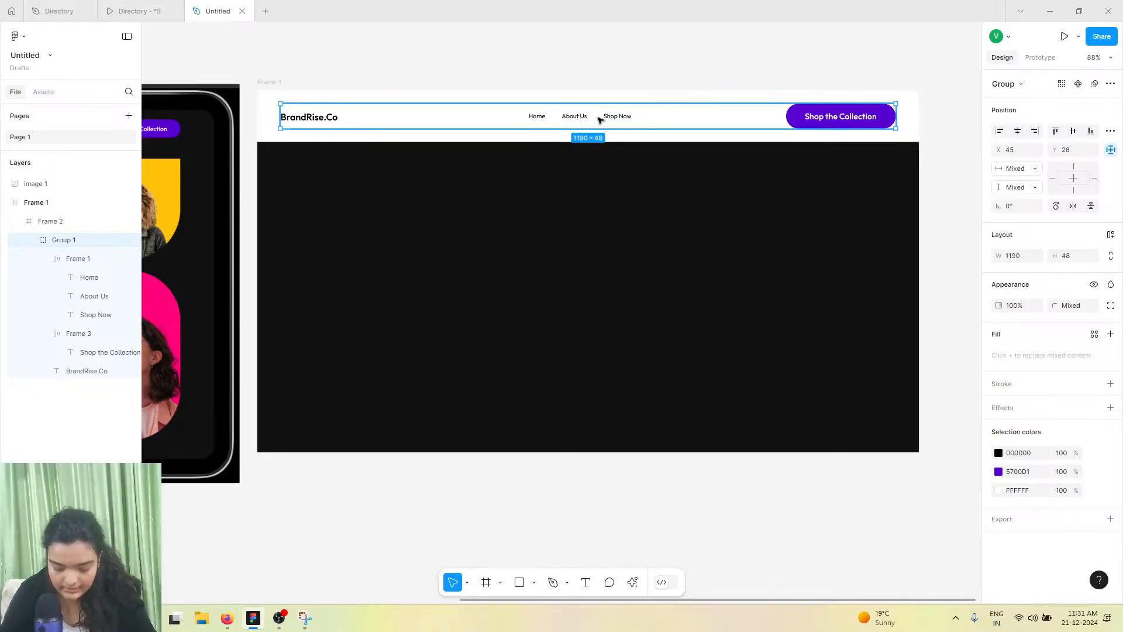
Create a new text "Shop the Collection" beside the header as a demo button
{"action": "double_click", "coordinate": [846, 127]}
{"action": "scroll", "coordinate": [846, 128], "scroll_direction": "right", "scroll_amount": 3}
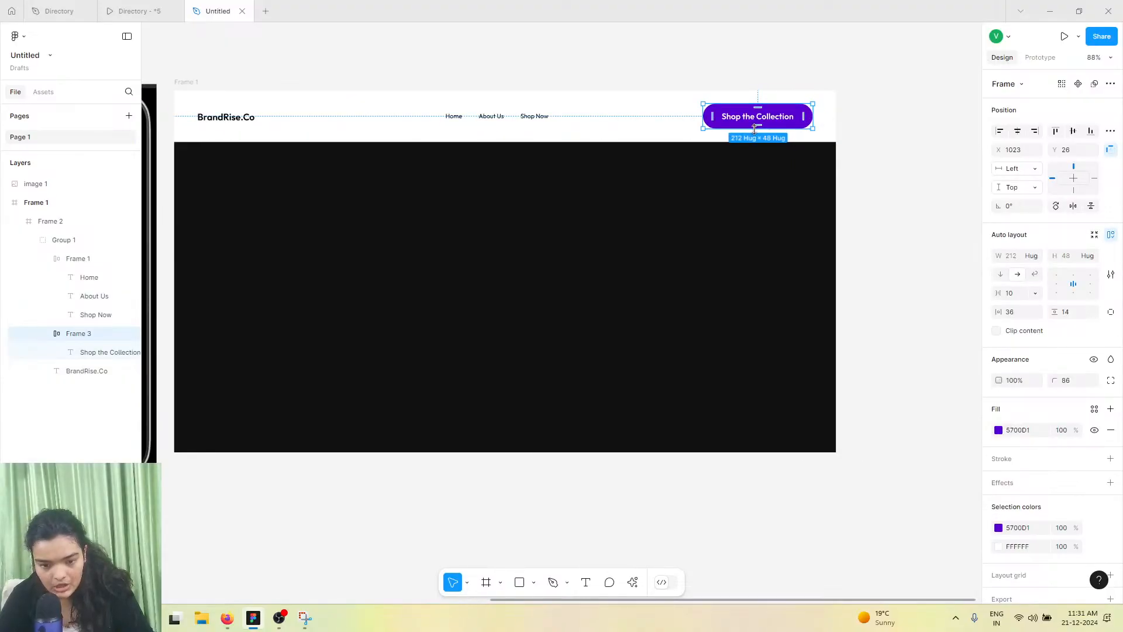
{"action": "scroll", "coordinate": [858, 113], "scroll_direction": "up", "scroll_amount": 5}
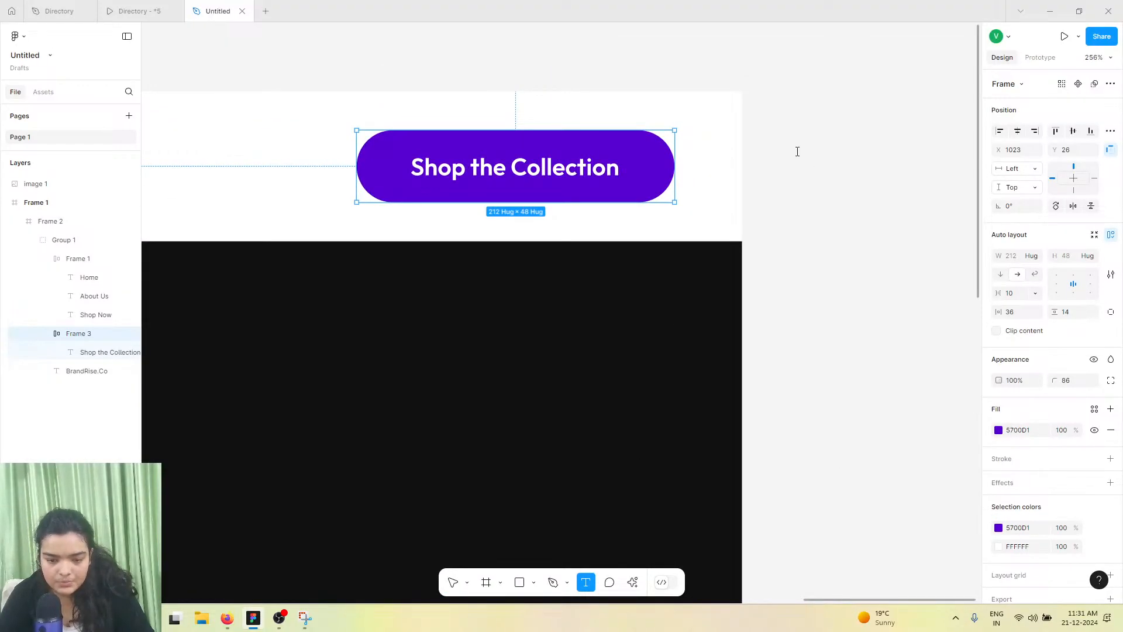
{"action": "left_click", "coordinate": [797, 151]}
{"action": "type", "text": "Shop"}
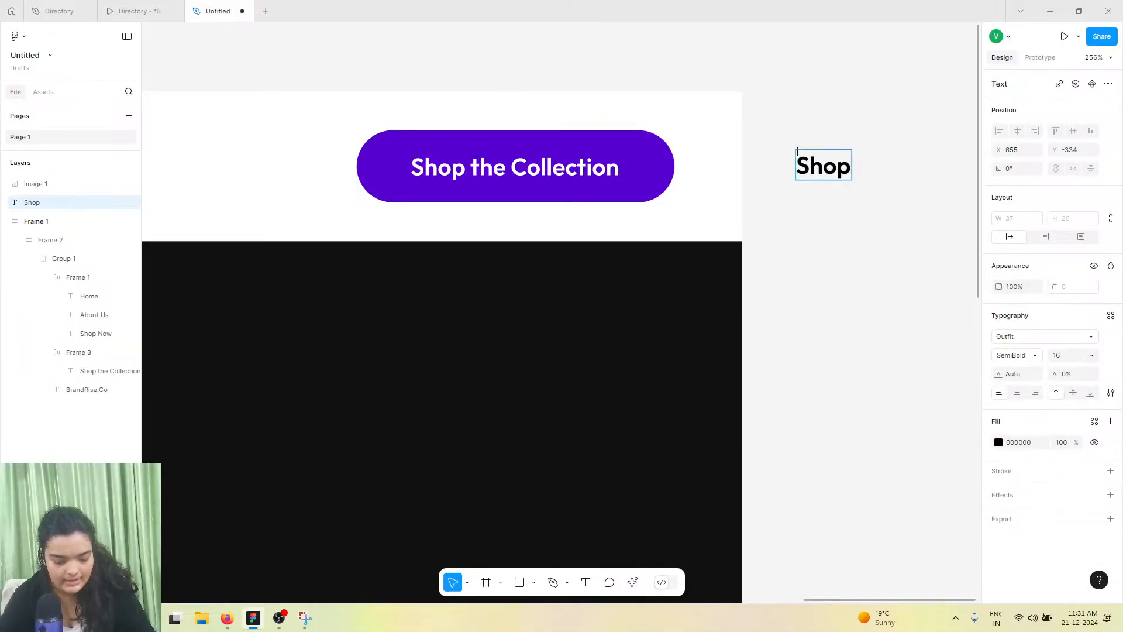
{"action": "type", "text": " the Collection"}
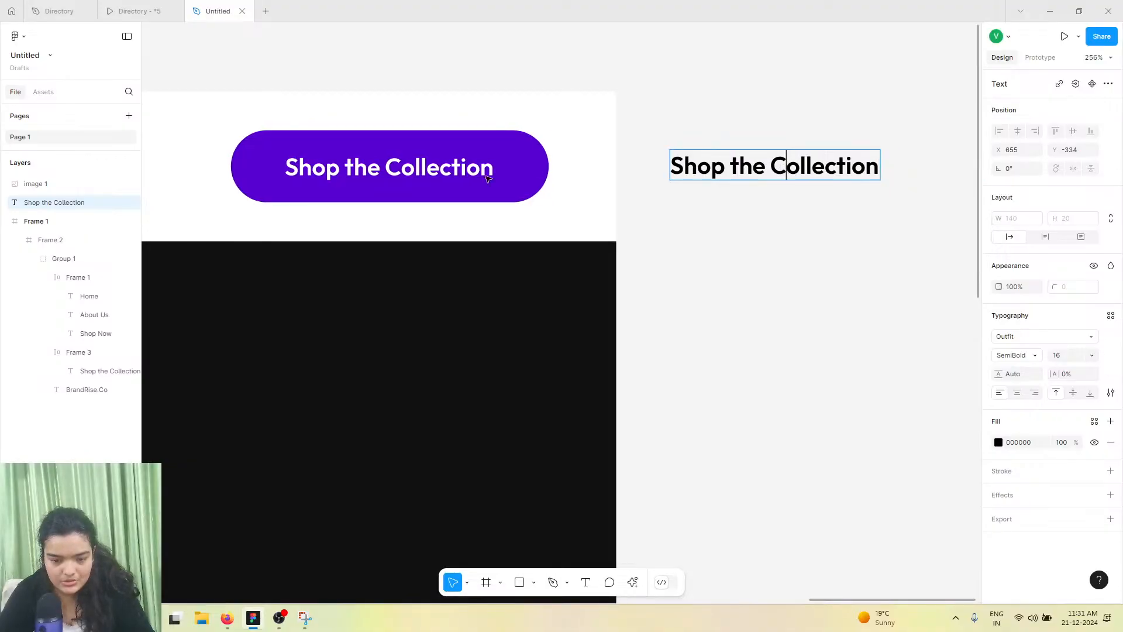
Wrap the demo text in a frame with auto layout and horizontal padding of 28
{"action": "right_click", "coordinate": [676, 218]}
{"action": "right_click", "coordinate": [727, 170]}
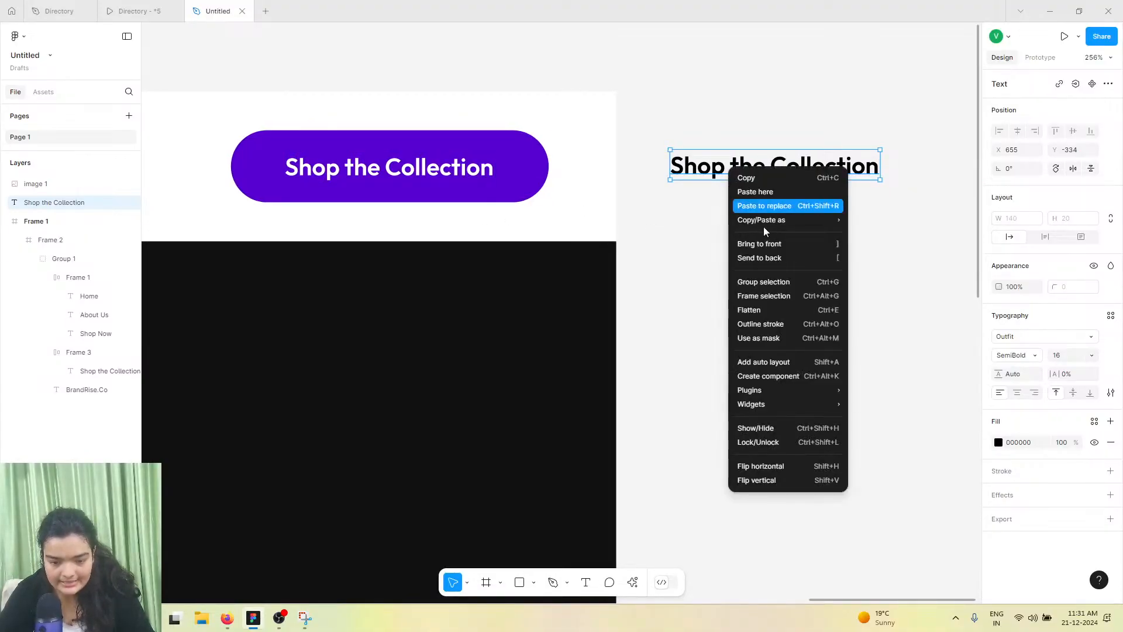
{"action": "left_click", "coordinate": [768, 300]}
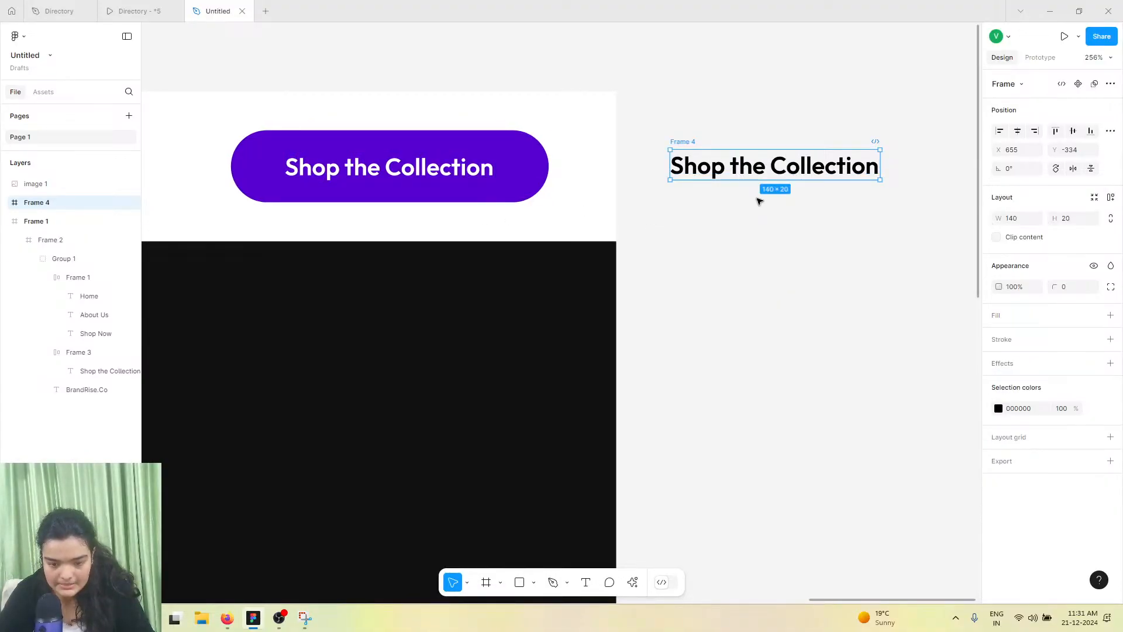
{"action": "left_click", "coordinate": [1110, 197]}
{"action": "left_click_drag", "start_coordinate": [998, 274], "coordinate": [1072, 272]}
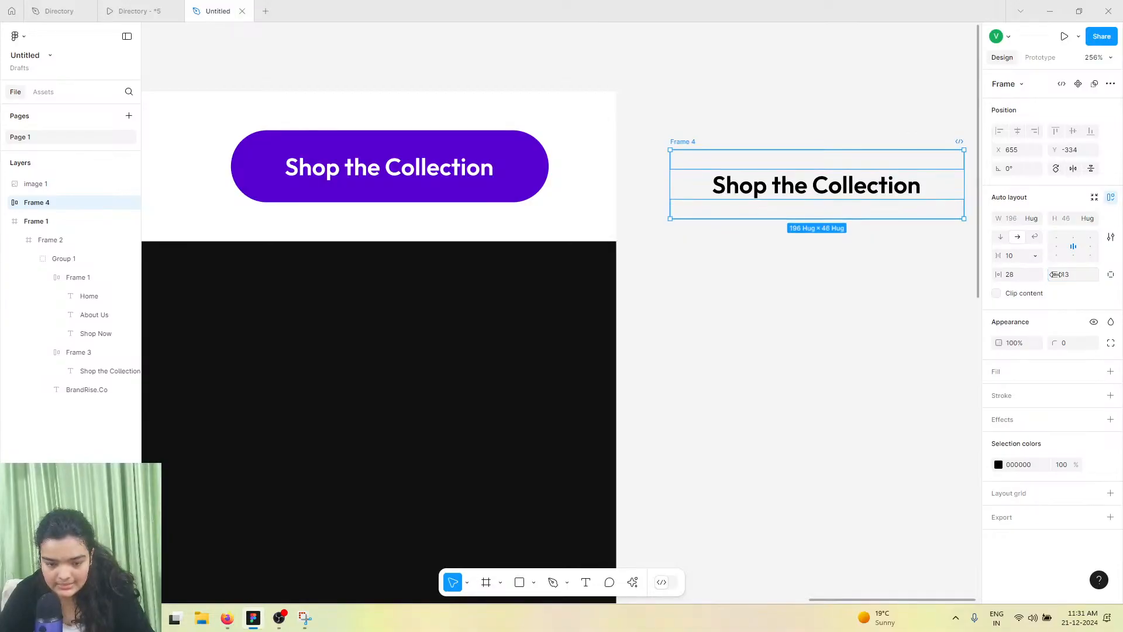
{"action": "left_click_drag", "start_coordinate": [820, 195], "coordinate": [789, 183]}
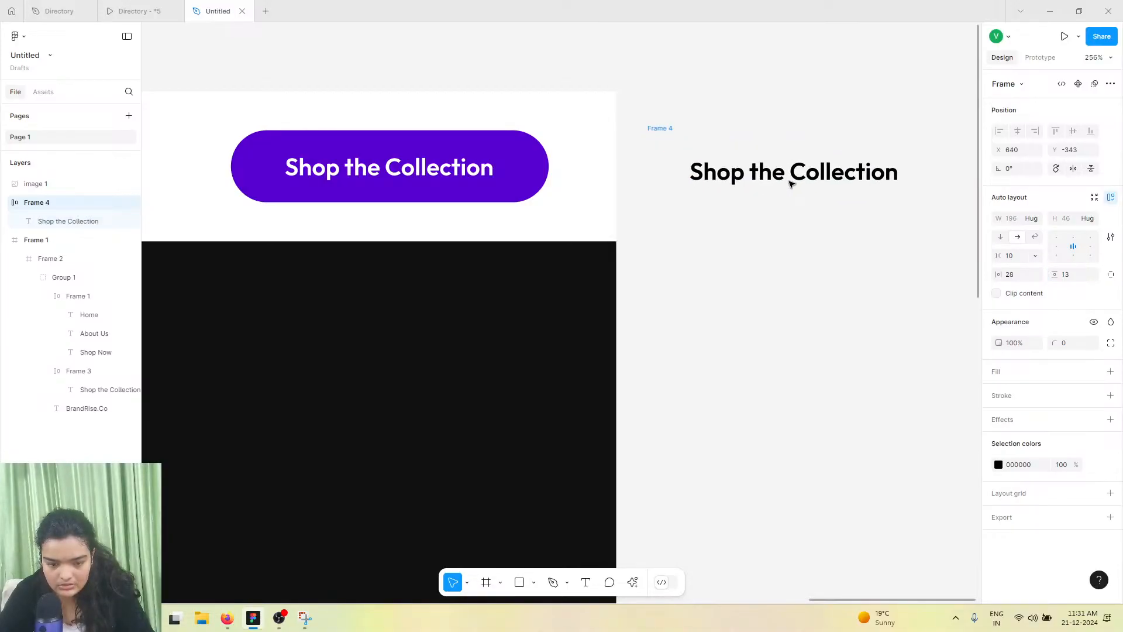
Fill the demo frame with purple 5700D1 and make its text white FFFFFF
{"action": "left_click", "coordinate": [1110, 371]}
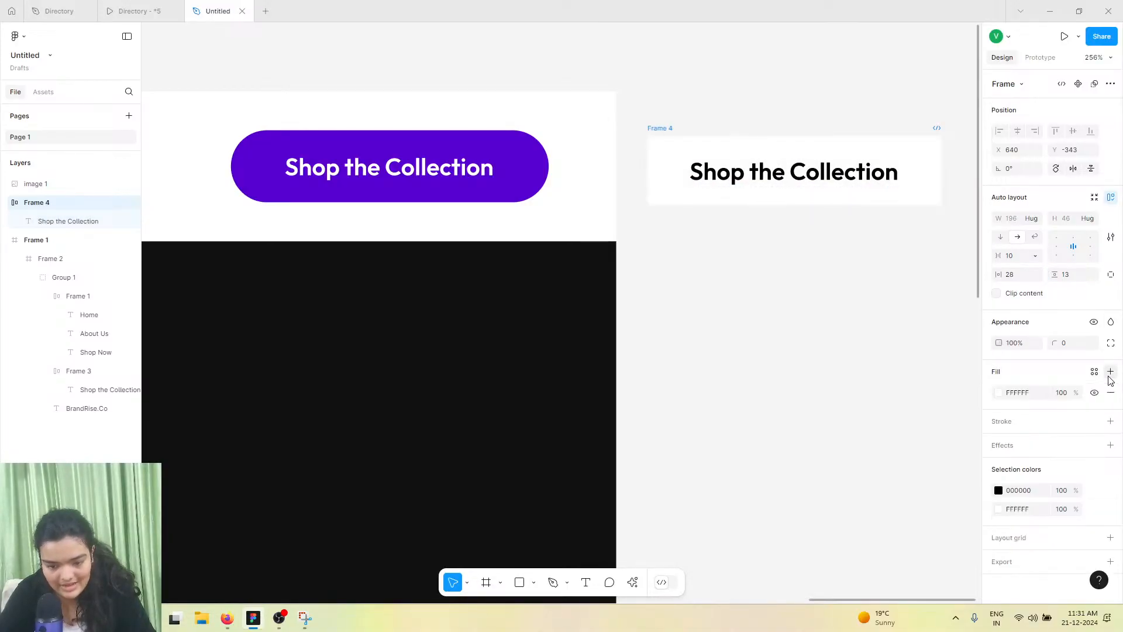
{"action": "left_click", "coordinate": [998, 393]}
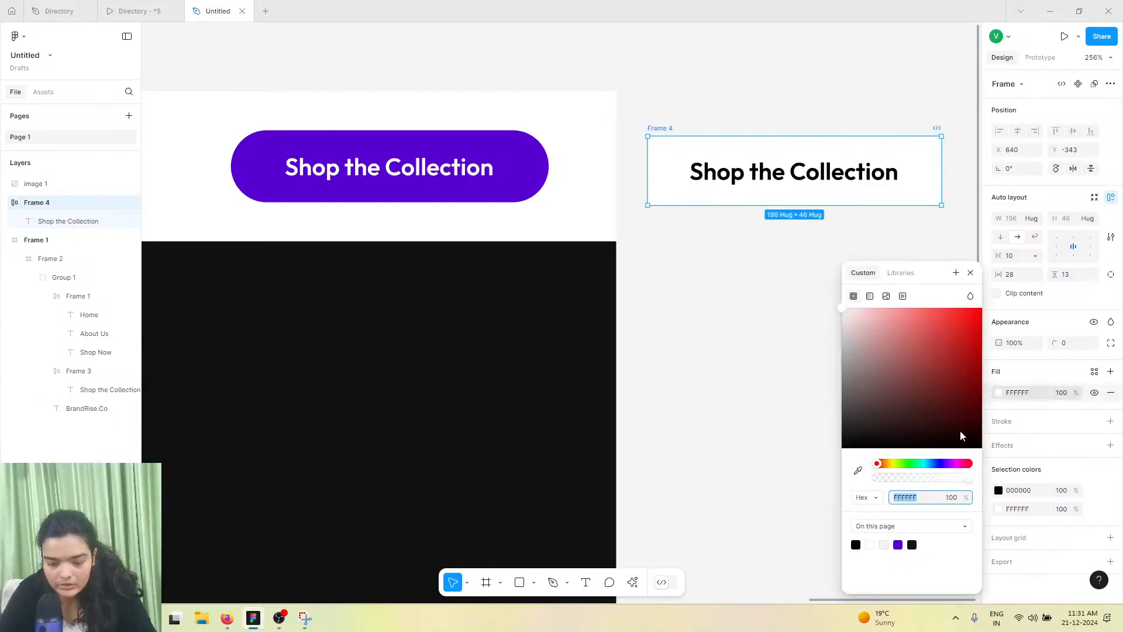
{"action": "left_click", "coordinate": [897, 544]}
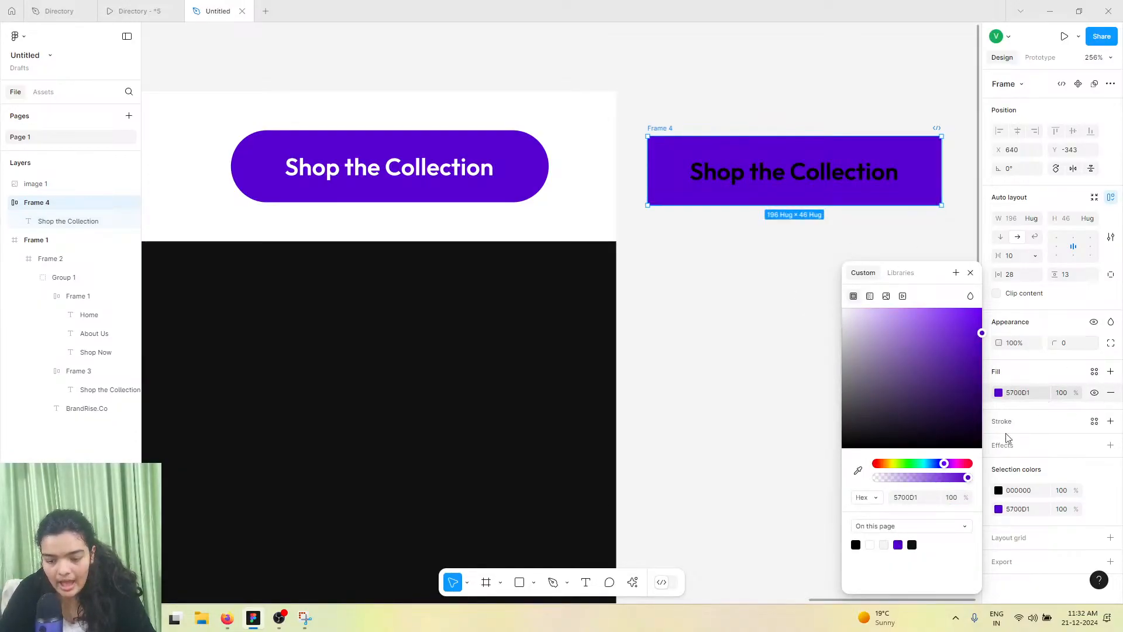
{"action": "left_click", "coordinate": [1001, 490]}
{"action": "left_click_drag", "start_coordinate": [872, 371], "coordinate": [740, 171]}
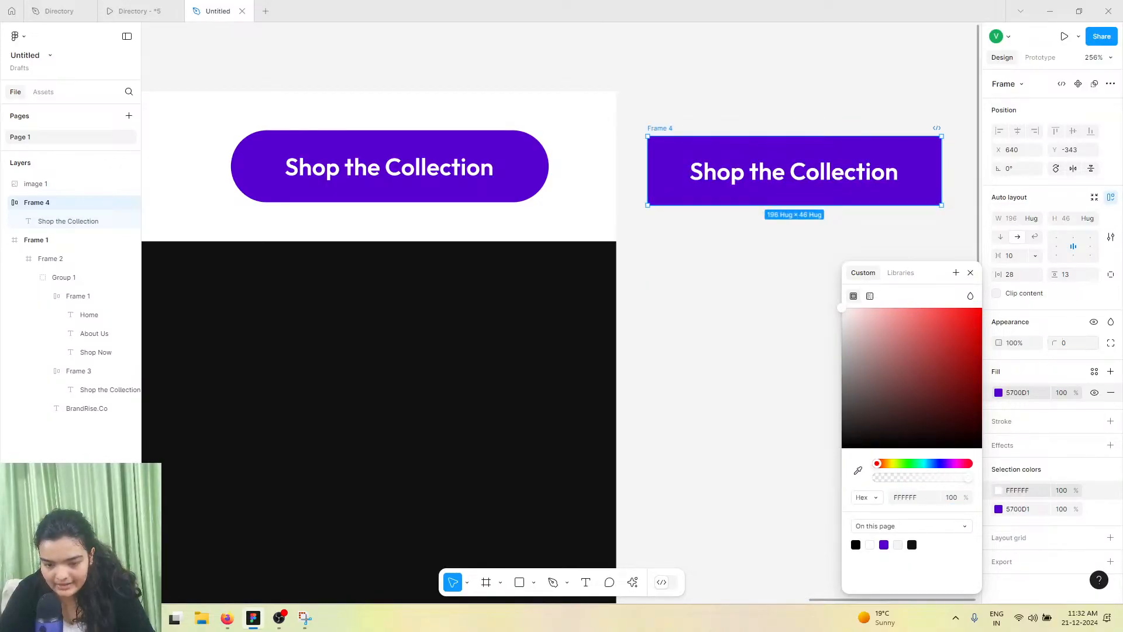
Round the demo button's corners to a radius of 46
{"action": "left_click", "coordinate": [1070, 343]}
{"action": "type", "text": "40"}
{"action": "key", "text": "Return"}
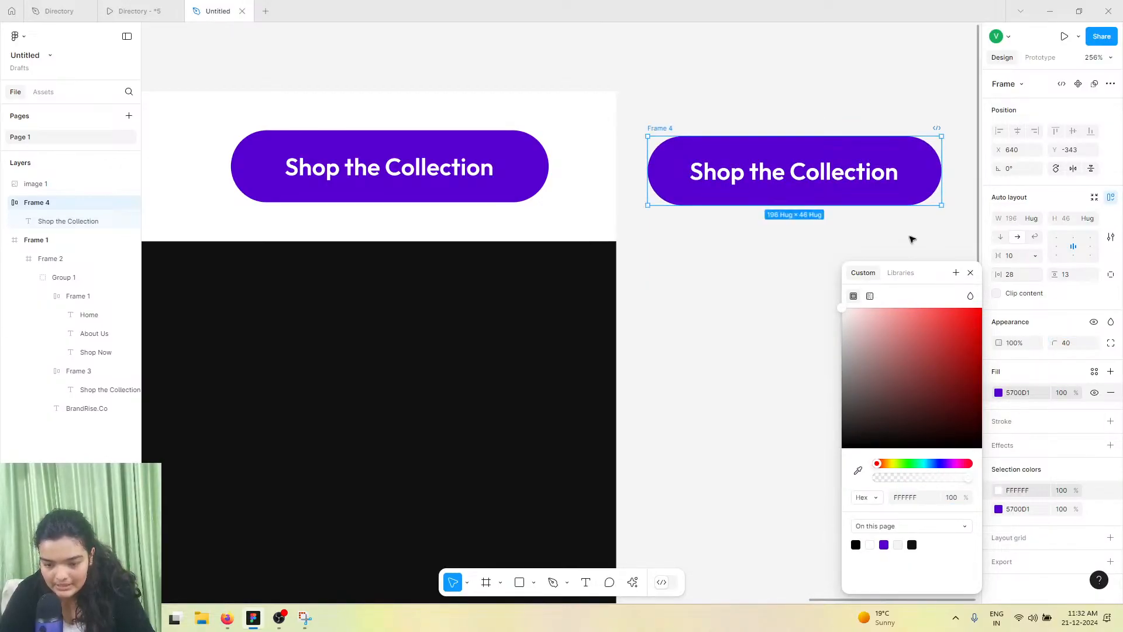
{"action": "left_click_drag", "start_coordinate": [1055, 346], "coordinate": [1063, 347]}
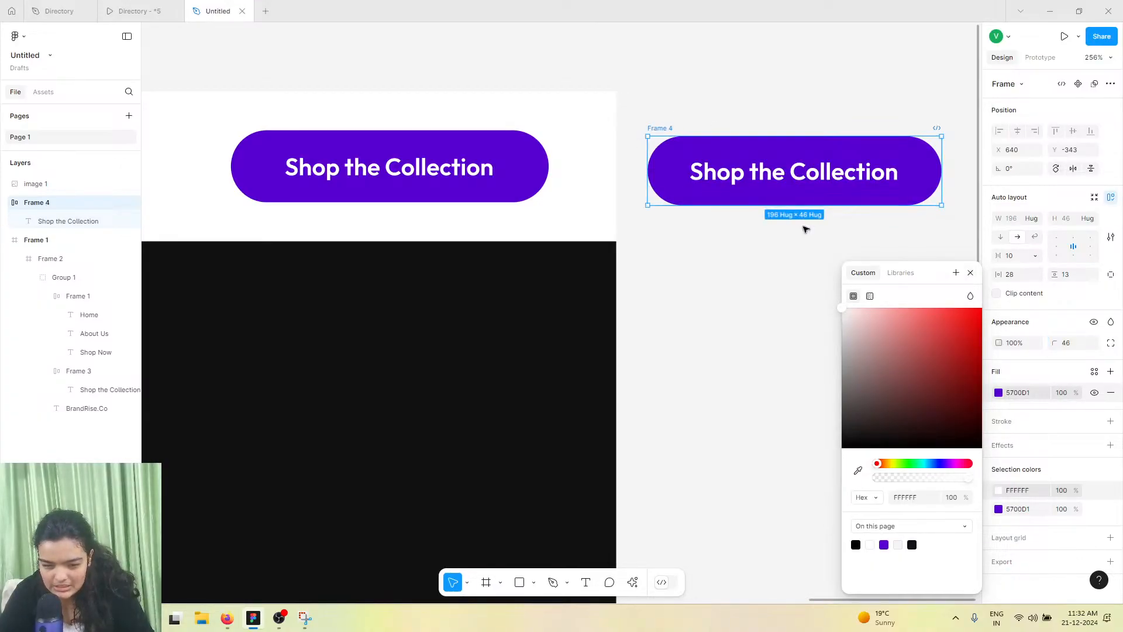
{"action": "left_click_drag", "start_coordinate": [877, 158], "coordinate": [844, 186]}
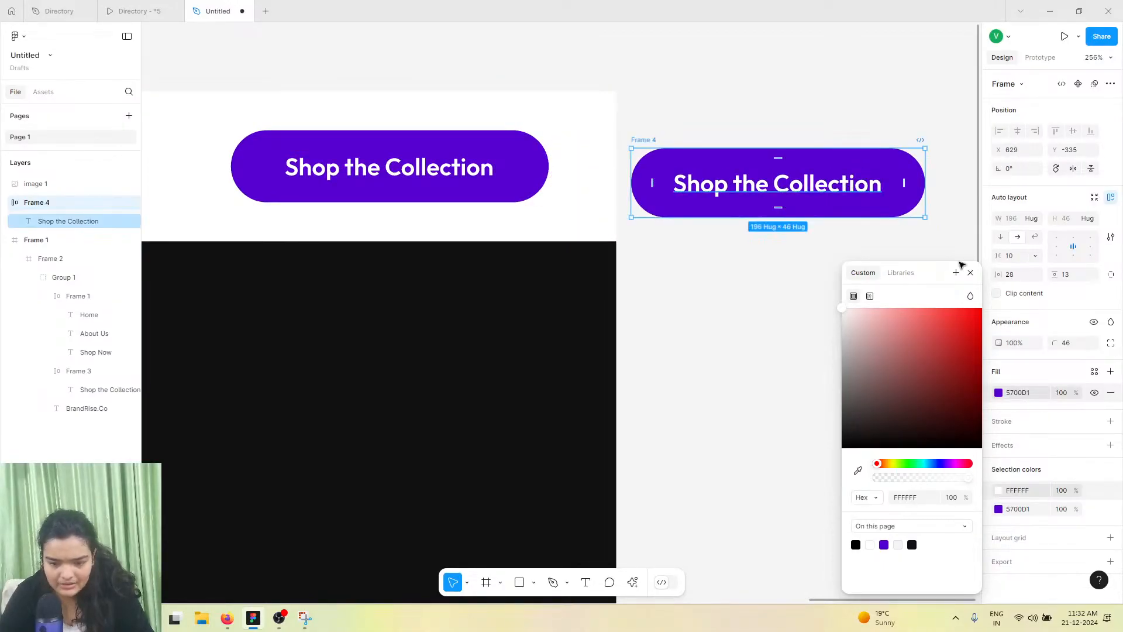
Reset the demo button's corner radius to 0 and delete the demo button
{"action": "left_click_drag", "start_coordinate": [1054, 343], "coordinate": [599, 289]}
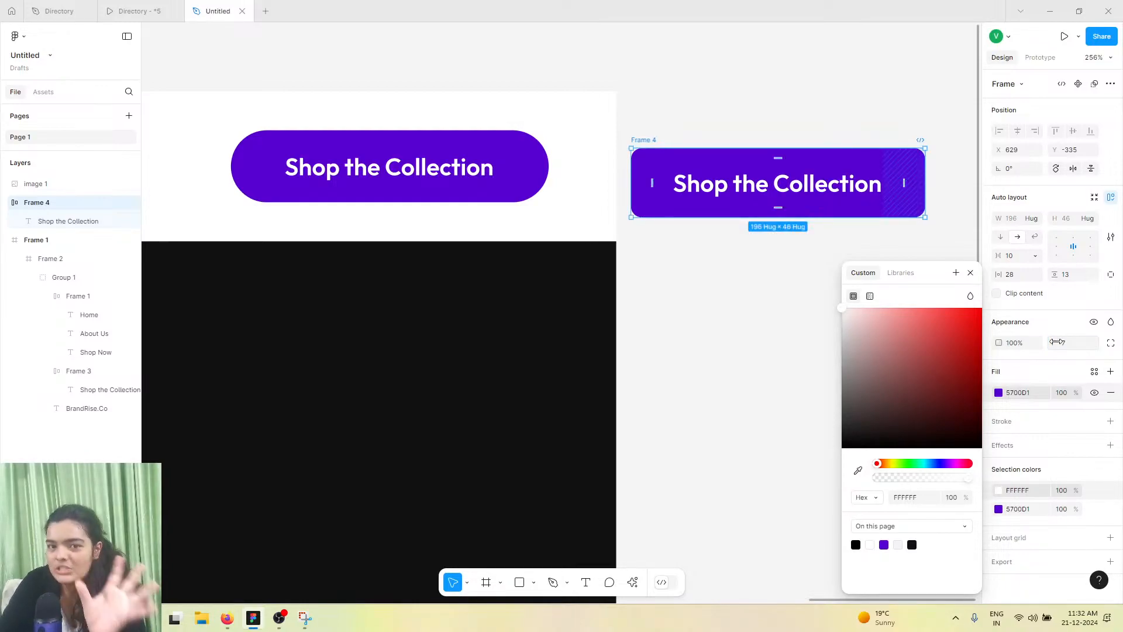
{"action": "left_click_drag", "start_coordinate": [1055, 342], "coordinate": [867, 327]}
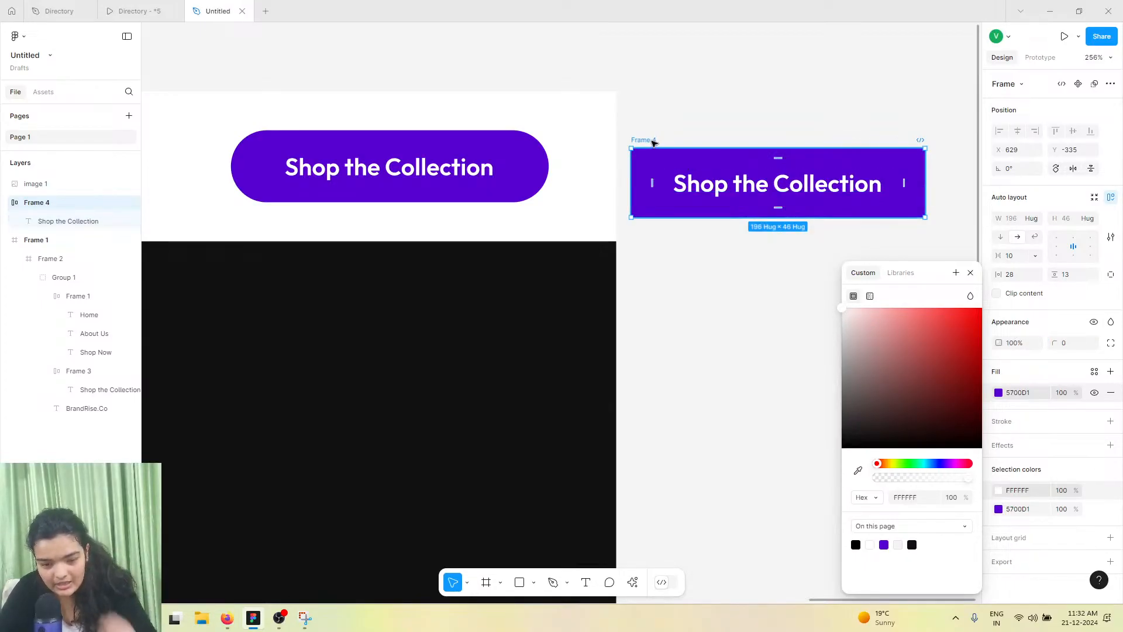
{"action": "key", "text": "Delete"}
Make the header's text white and fill the header bar with 101010 sampled from the dark hero area
{"action": "scroll", "coordinate": [710, 176], "scroll_direction": "down", "scroll_amount": 5}
{"action": "scroll", "coordinate": [711, 175], "scroll_direction": "left", "scroll_amount": 5}
{"action": "scroll", "coordinate": [710, 176], "scroll_direction": "right", "scroll_amount": 2}
{"action": "scroll", "coordinate": [711, 176], "scroll_direction": "down", "scroll_amount": 1}
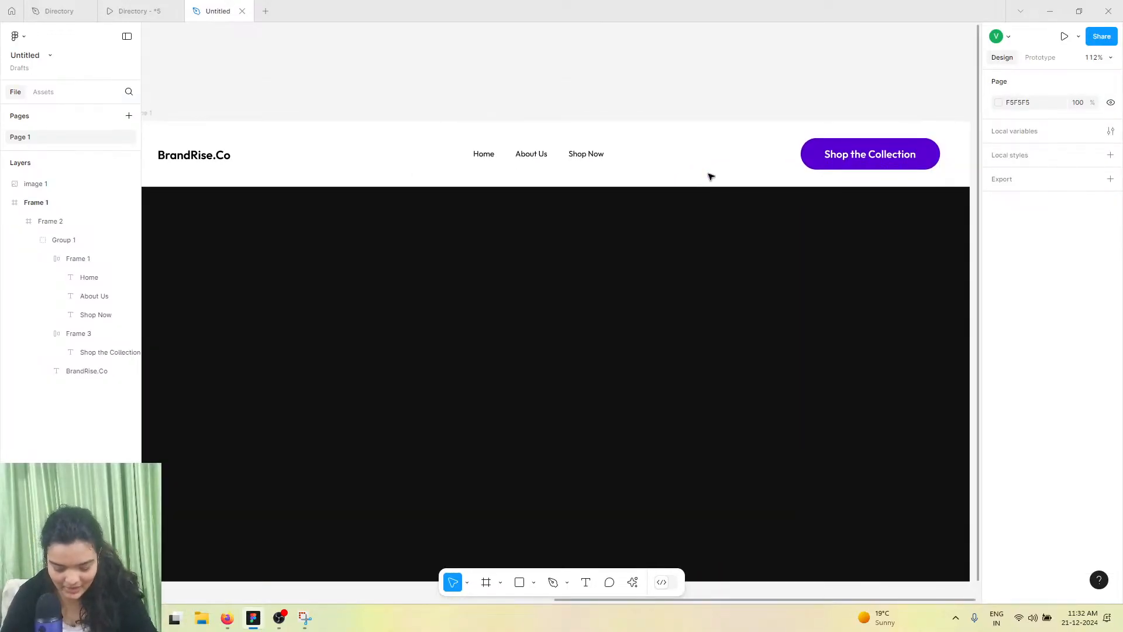
{"action": "scroll", "coordinate": [710, 175], "scroll_direction": "down", "scroll_amount": 2}
{"action": "scroll", "coordinate": [710, 179], "scroll_direction": "down", "scroll_amount": 2}
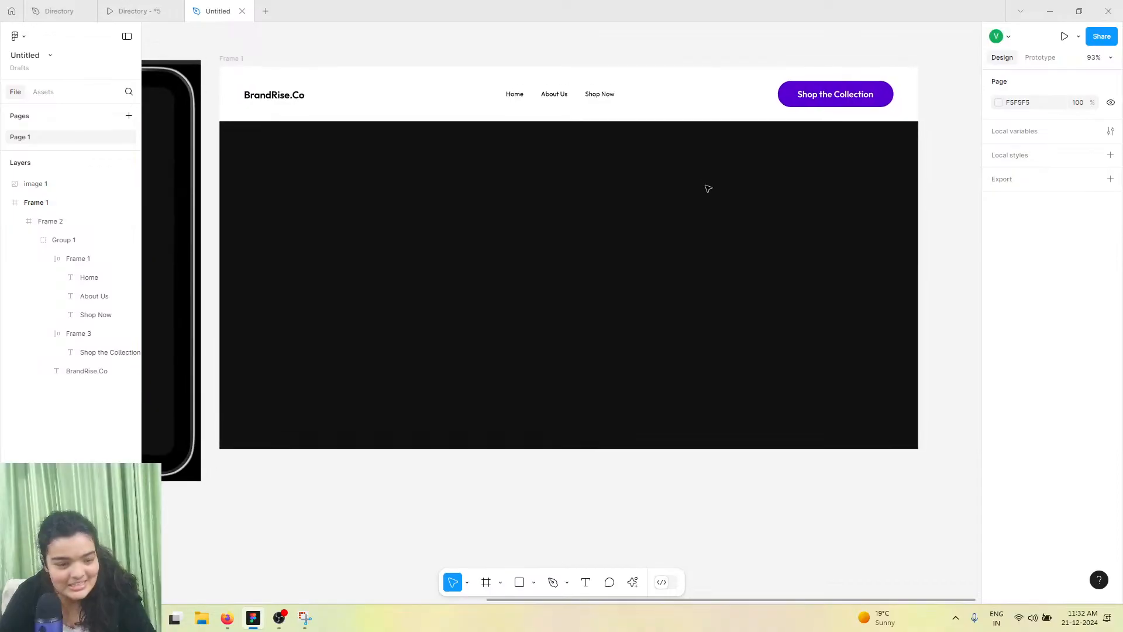
{"action": "left_click", "coordinate": [601, 119]}
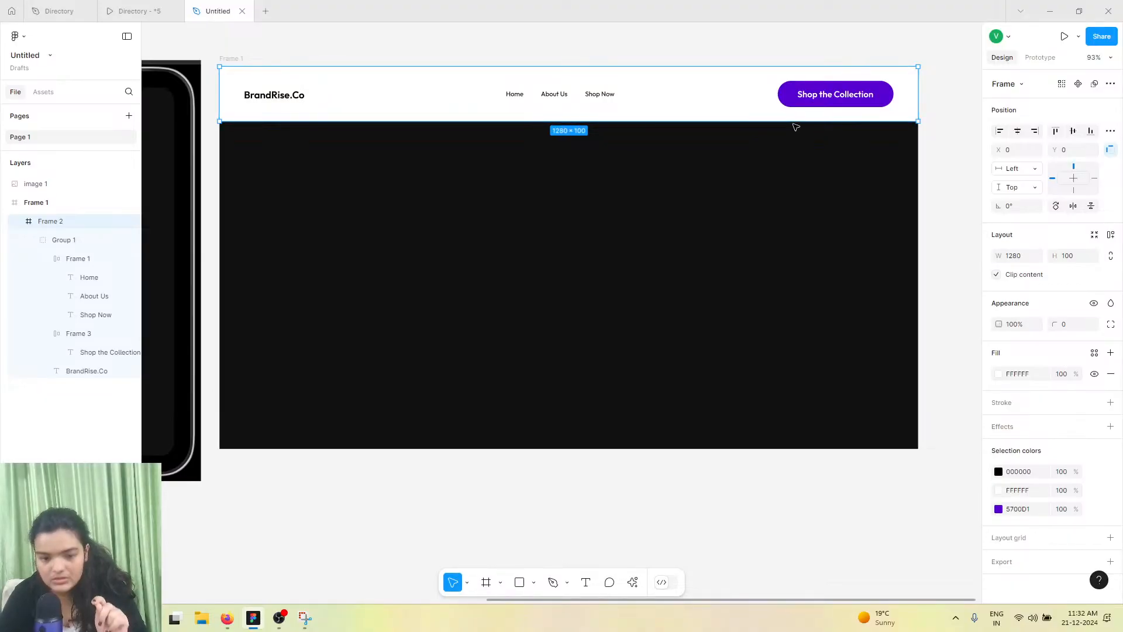
{"action": "left_click", "coordinate": [998, 472]}
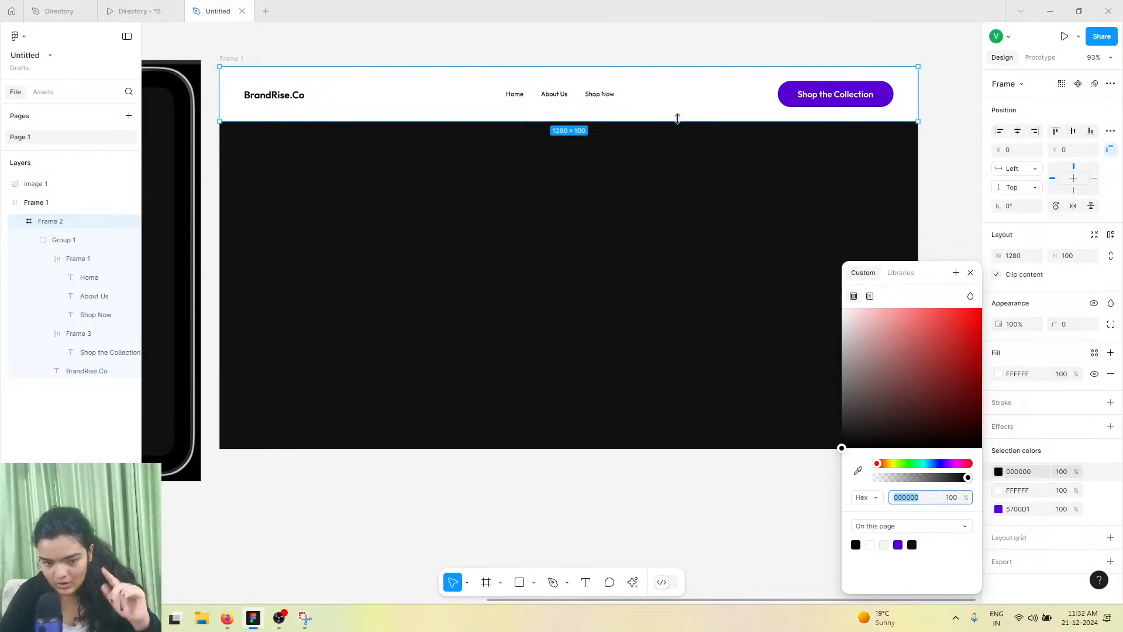
{"action": "left_click", "coordinate": [858, 470]}
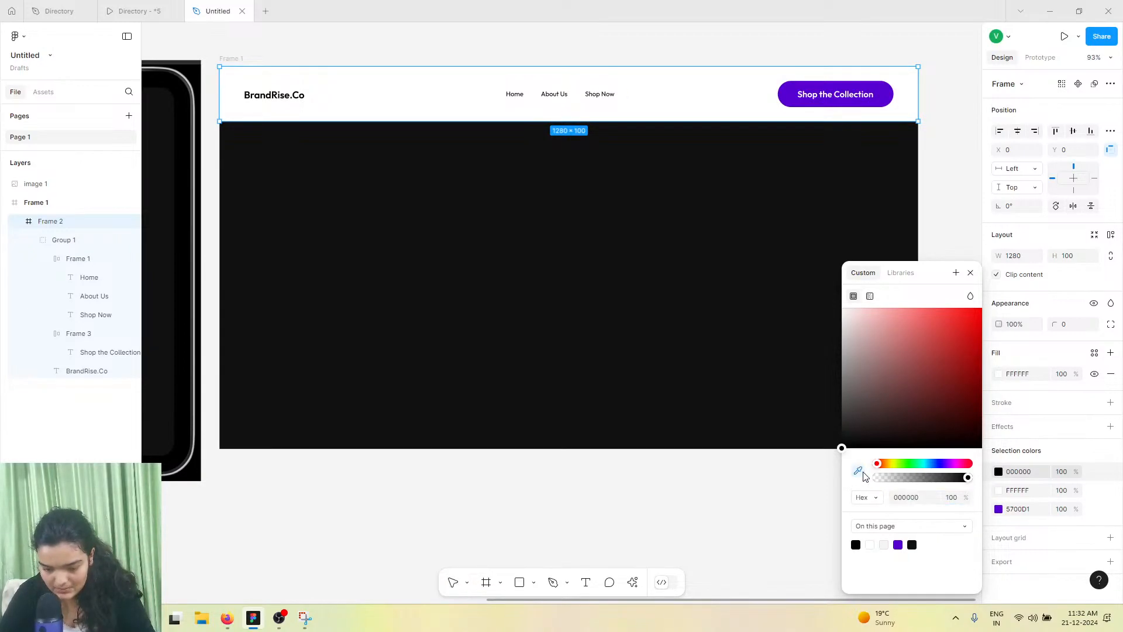
{"action": "left_click", "coordinate": [722, 119]}
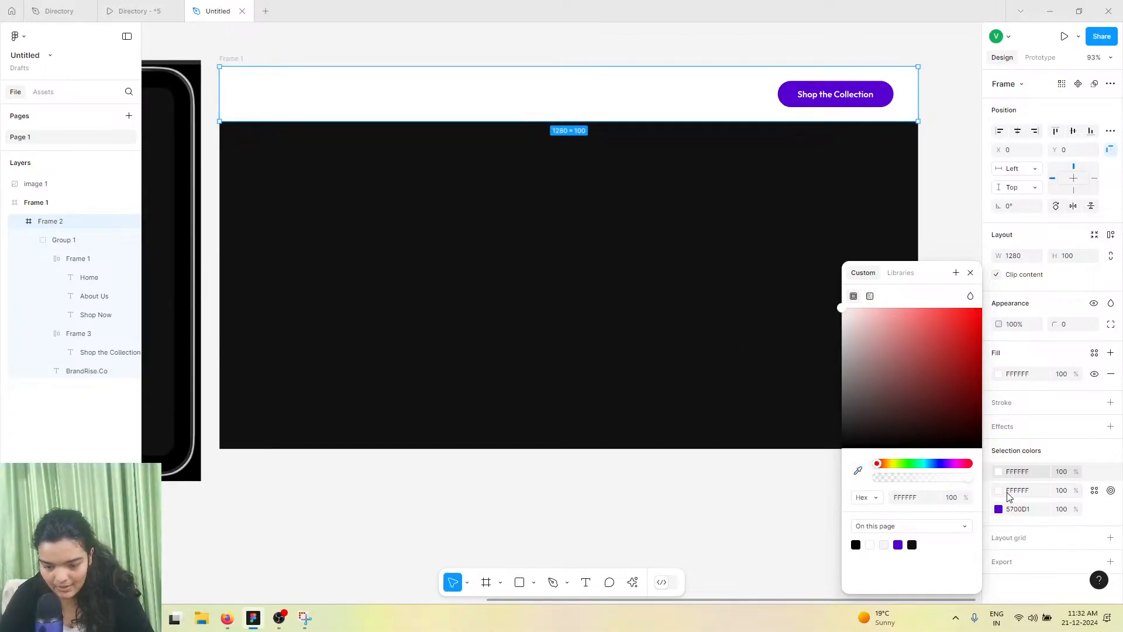
{"action": "left_click", "coordinate": [858, 470]}
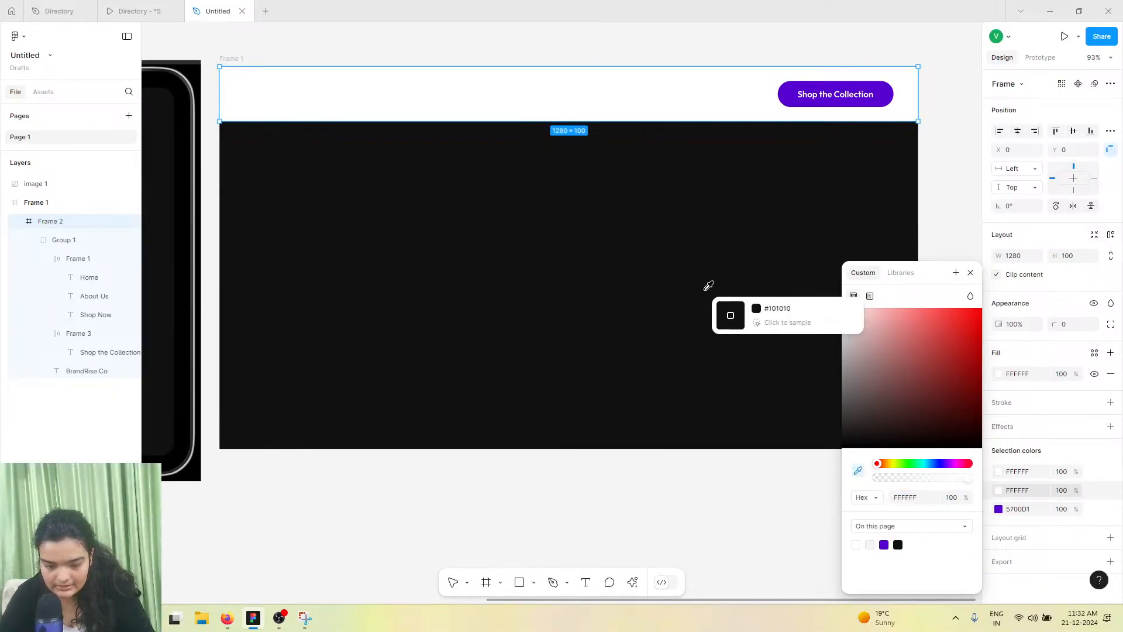
{"action": "left_click", "coordinate": [706, 286]}
{"action": "left_click", "coordinate": [655, 416]}
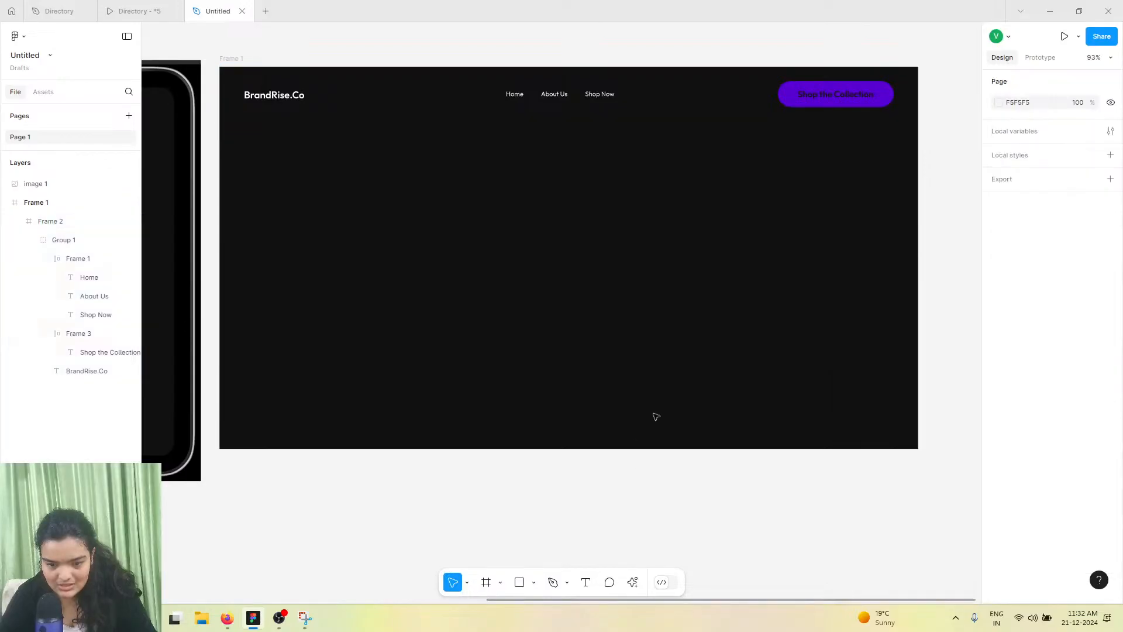
Make the header's Shop the Collection button text white
{"action": "left_click", "coordinate": [796, 104]}
{"action": "left_click", "coordinate": [790, 109]}
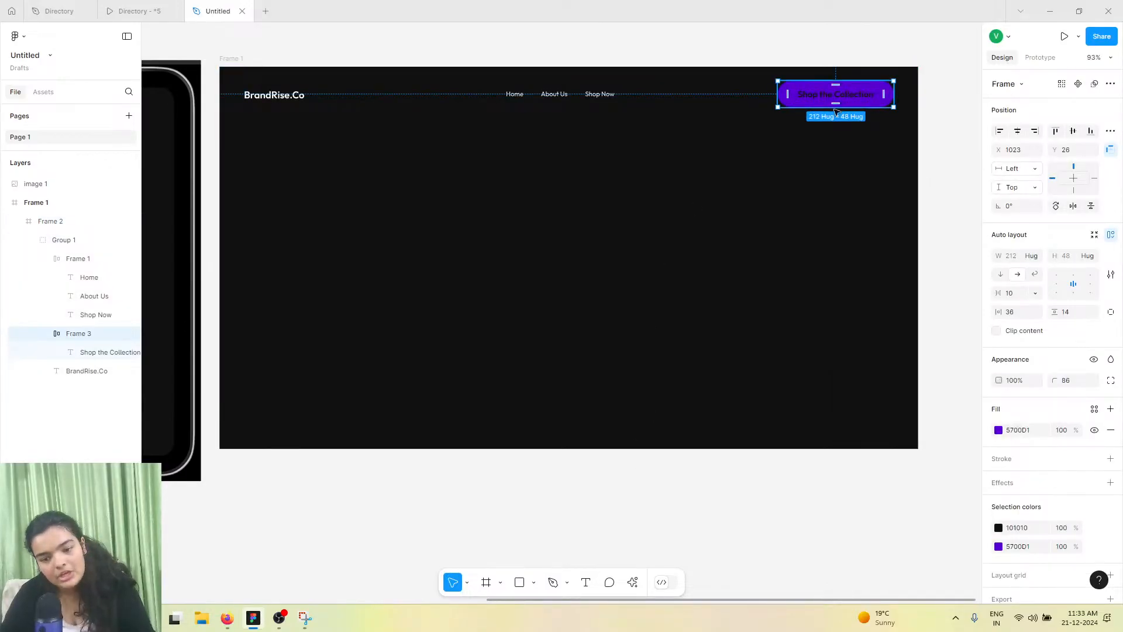
{"action": "left_click", "coordinate": [999, 430]}
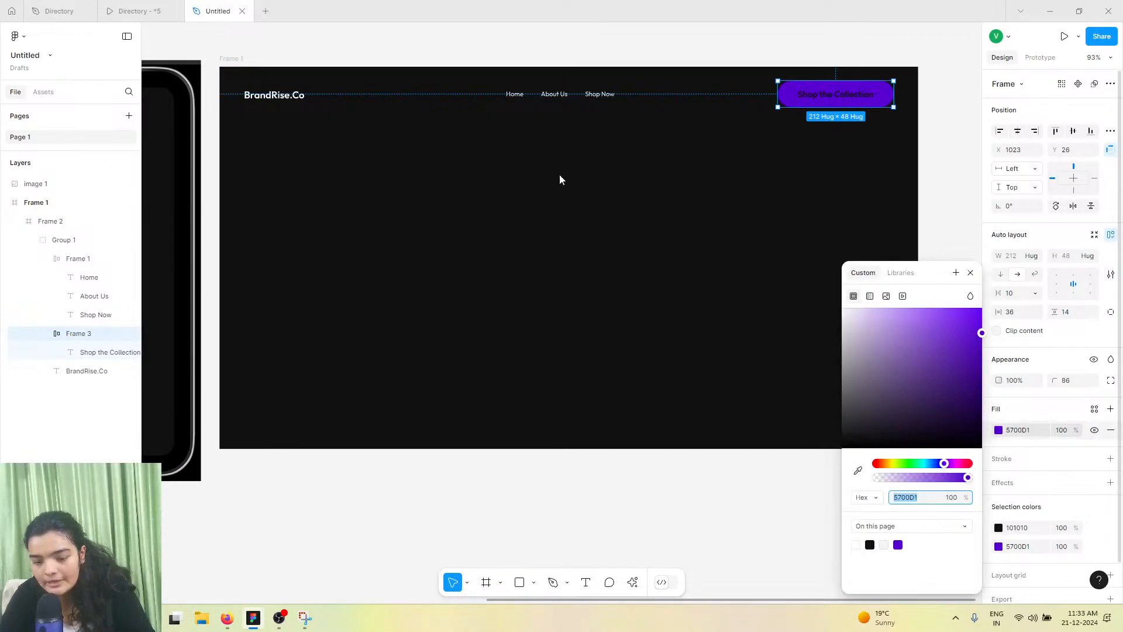
{"action": "left_click", "coordinate": [999, 526]}
{"action": "left_click_drag", "start_coordinate": [909, 428], "coordinate": [672, 321]}
{"action": "left_click", "coordinate": [659, 464]}
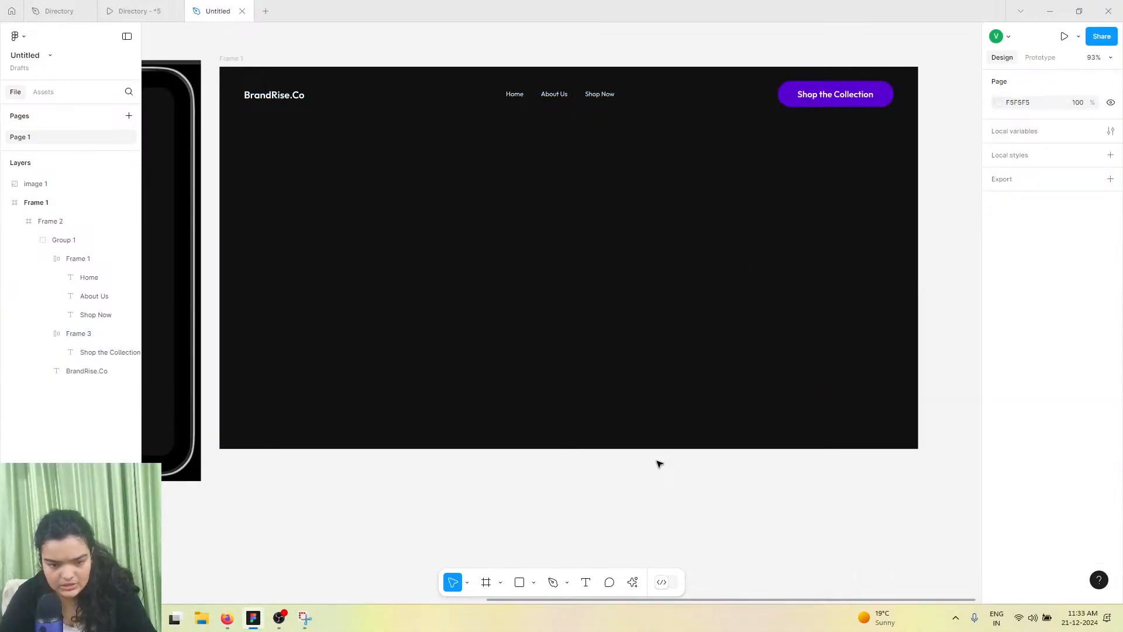
Compare the new header and hero area with the reference screenshot
{"action": "scroll", "coordinate": [659, 462], "scroll_direction": "down", "scroll_amount": 3}
{"action": "scroll", "coordinate": [534, 301], "scroll_direction": "left", "scroll_amount": 3}
{"action": "scroll", "coordinate": [535, 301], "scroll_direction": "down", "scroll_amount": 1}
{"action": "scroll", "coordinate": [534, 301], "scroll_direction": "left", "scroll_amount": 2}
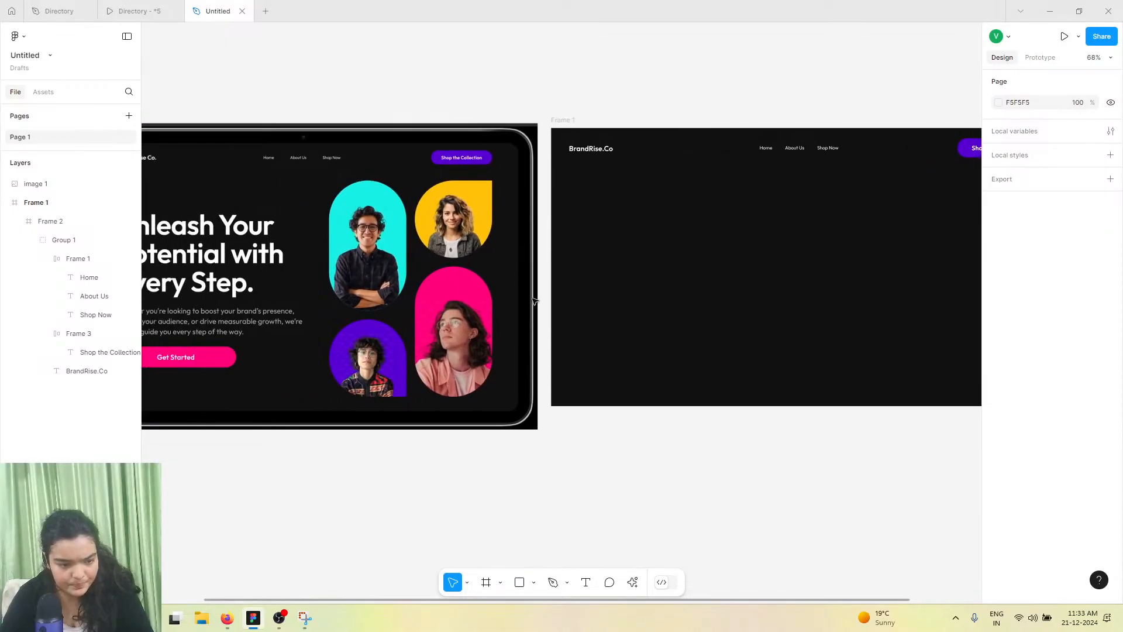
{"action": "scroll", "coordinate": [604, 302], "scroll_direction": "left", "scroll_amount": 6}
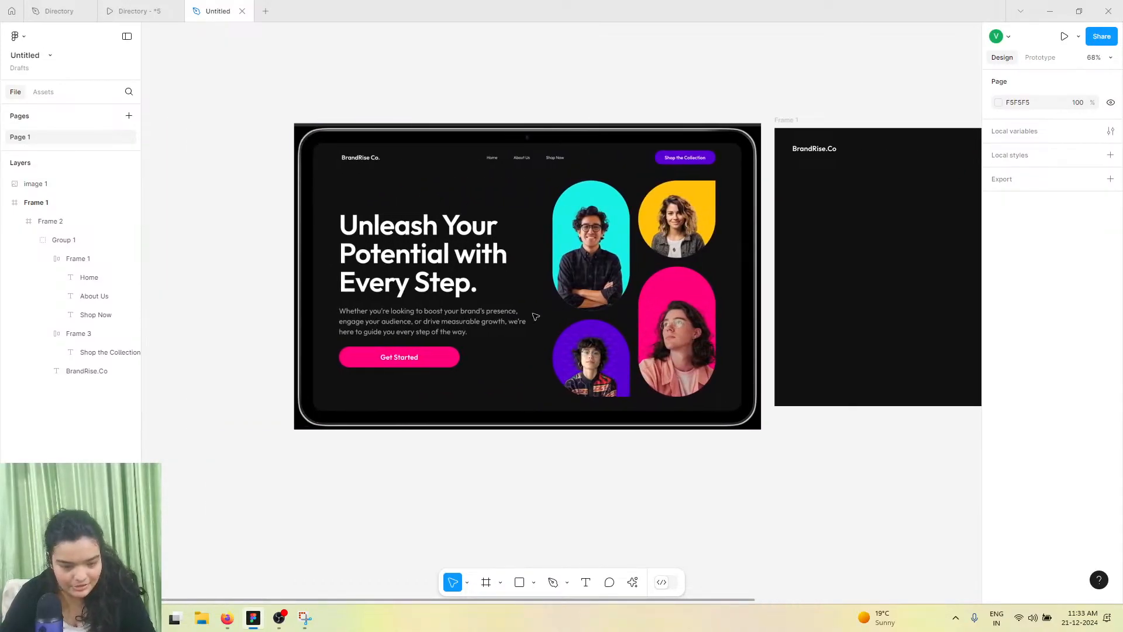
{"action": "scroll", "coordinate": [514, 320], "scroll_direction": "up", "scroll_amount": 5}
{"action": "scroll", "coordinate": [515, 321], "scroll_direction": "left", "scroll_amount": 1}
{"action": "scroll", "coordinate": [515, 321], "scroll_direction": "up", "scroll_amount": 1}
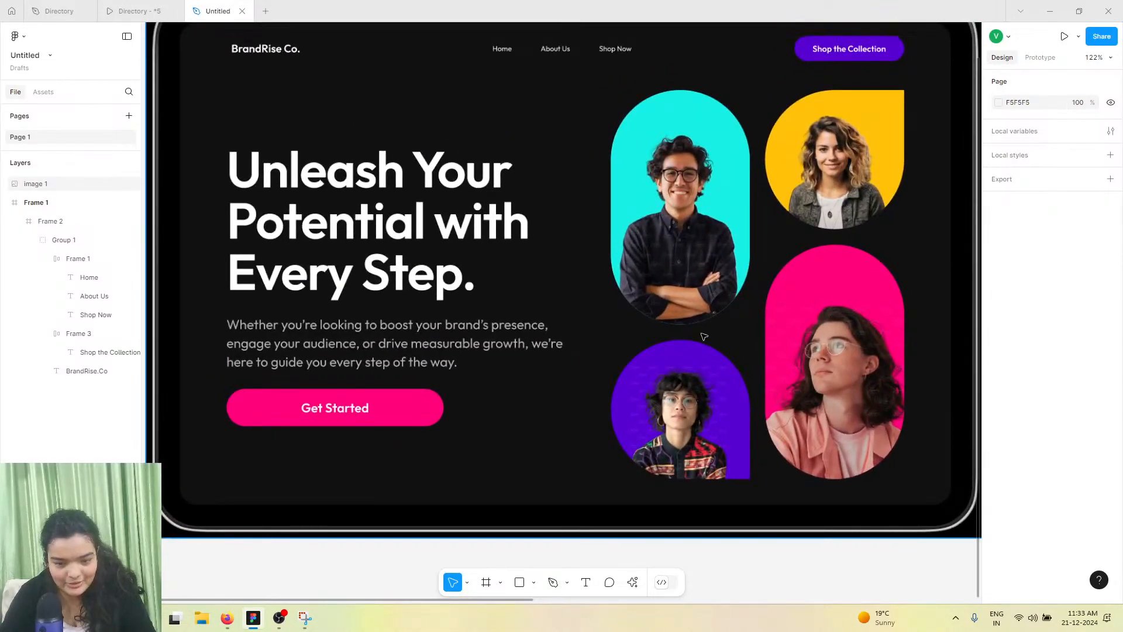
{"action": "scroll", "coordinate": [633, 322], "scroll_direction": "up", "scroll_amount": 1}
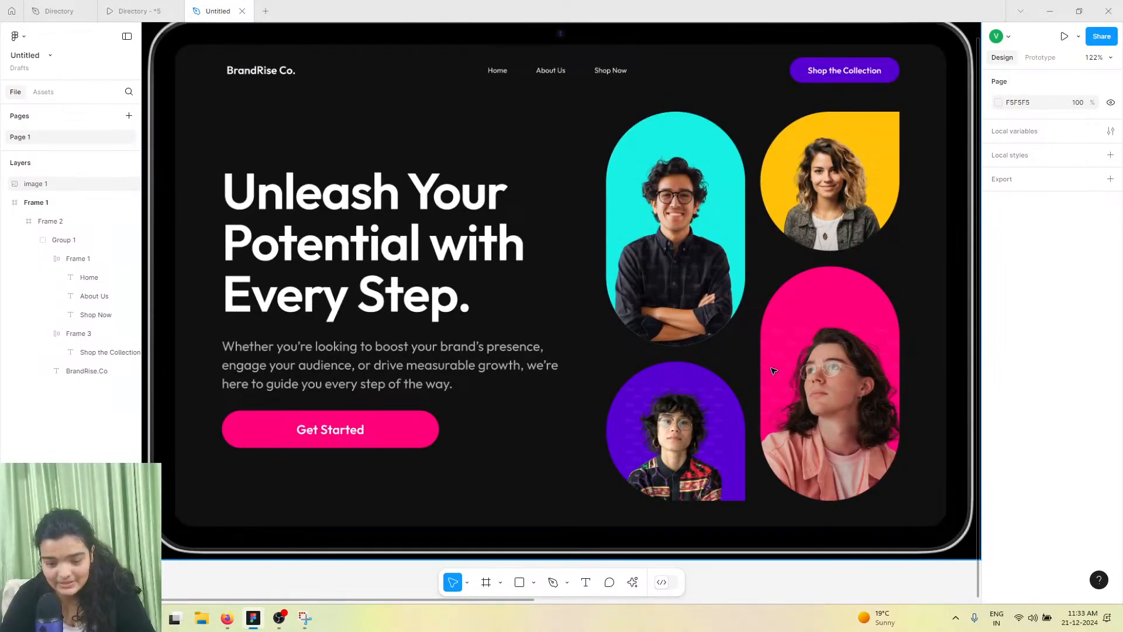
{"action": "scroll", "coordinate": [770, 370], "scroll_direction": "right", "scroll_amount": 15}
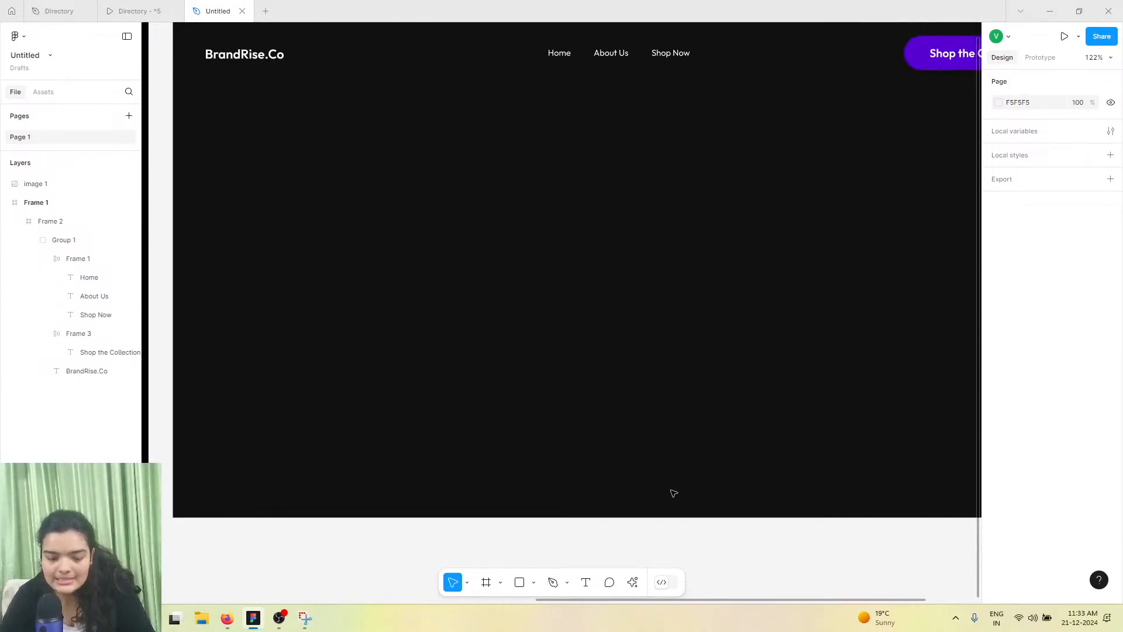
Draw a rectangle about 221 × 295 on the right side of the hero area
{"action": "left_click", "coordinate": [519, 582]}
{"action": "scroll", "coordinate": [684, 168], "scroll_direction": "right", "scroll_amount": 2}
{"action": "scroll", "coordinate": [684, 168], "scroll_direction": "up", "scroll_amount": 1}
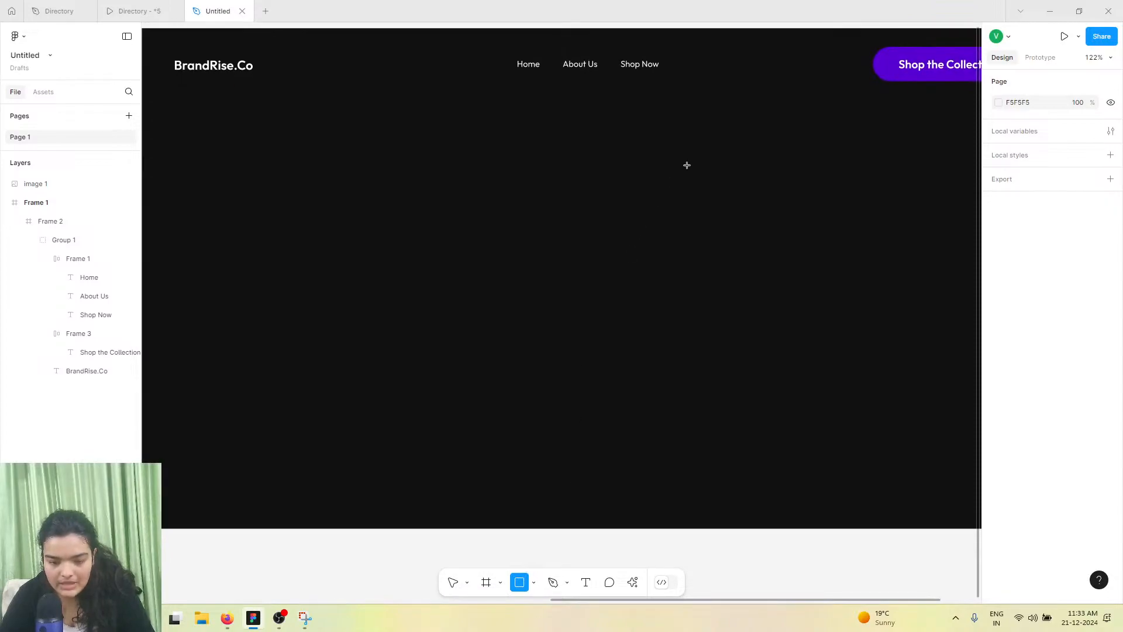
{"action": "left_click_drag", "start_coordinate": [707, 145], "coordinate": [865, 355]}
{"action": "left_click_drag", "start_coordinate": [807, 238], "coordinate": [793, 261]}
{"action": "key", "text": "ctrl+z"}
{"action": "left_click", "coordinate": [735, 170]}
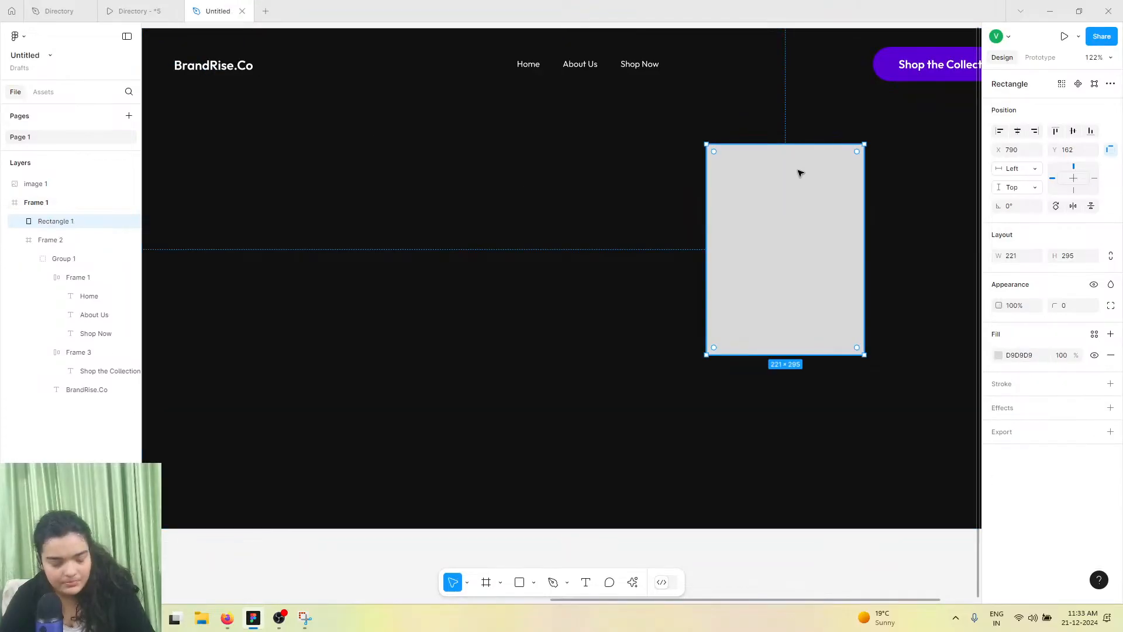
Narrow the rectangle to about 215 wide and place a duplicate about 215 × 183 below it
{"action": "mouse_move", "coordinate": [863, 308]}
{"action": "left_mouse_down"}
{"action": "mouse_move", "coordinate": [849, 310]}
{"action": "mouse_move", "coordinate": [858, 309]}
{"action": "left_mouse_up"}
{"action": "left_click_drag", "start_coordinate": [807, 253], "coordinate": [789, 445]}
{"action": "left_click_drag", "start_coordinate": [770, 571], "coordinate": [775, 494]}
{"action": "scroll", "coordinate": [777, 495], "scroll_direction": "right", "scroll_amount": 3}
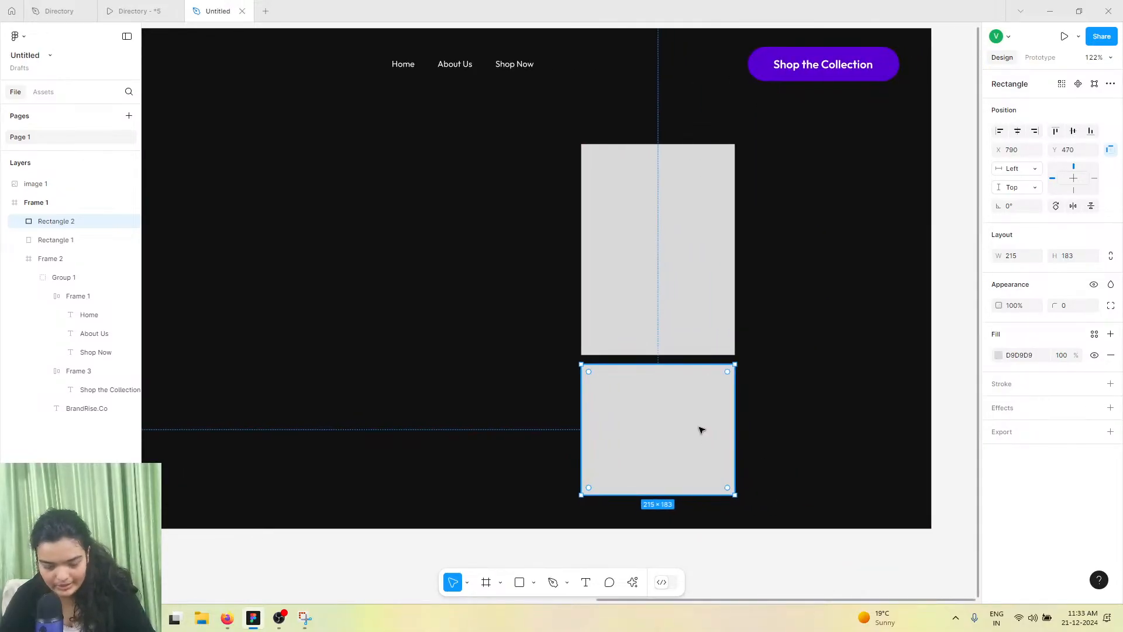
Duplicate both rectangles as a second column and flip the copies horizontally and vertically
{"action": "left_click", "coordinate": [653, 280], "text": "shift"}
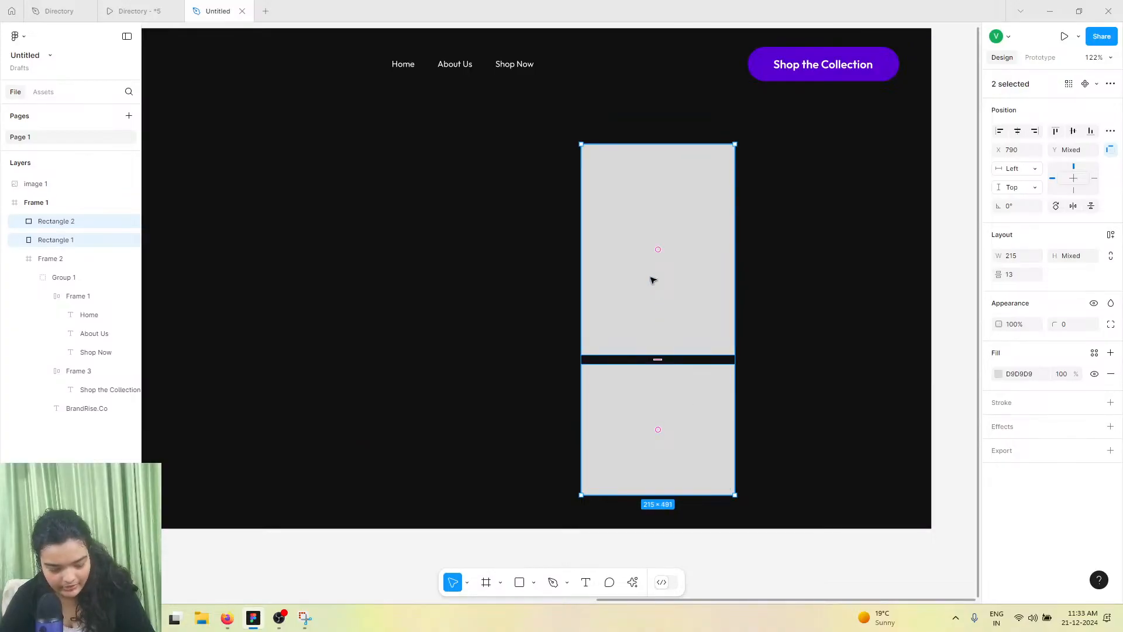
{"action": "left_click_drag", "start_coordinate": [653, 280], "coordinate": [807, 273]}
{"action": "right_click", "coordinate": [807, 274]}
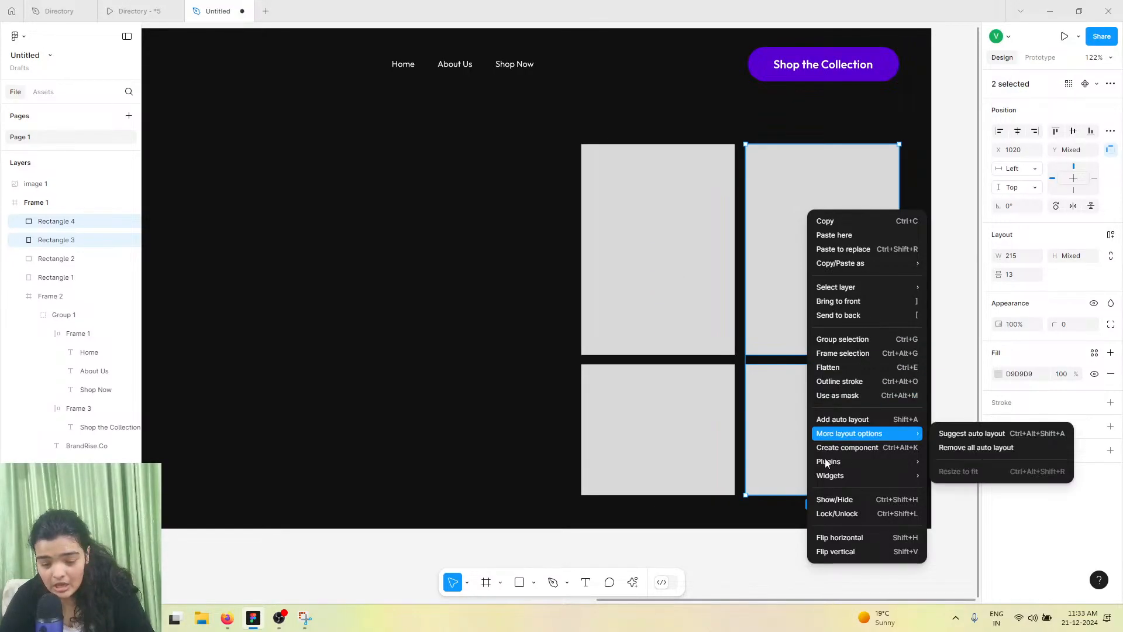
{"action": "left_click", "coordinate": [826, 536]}
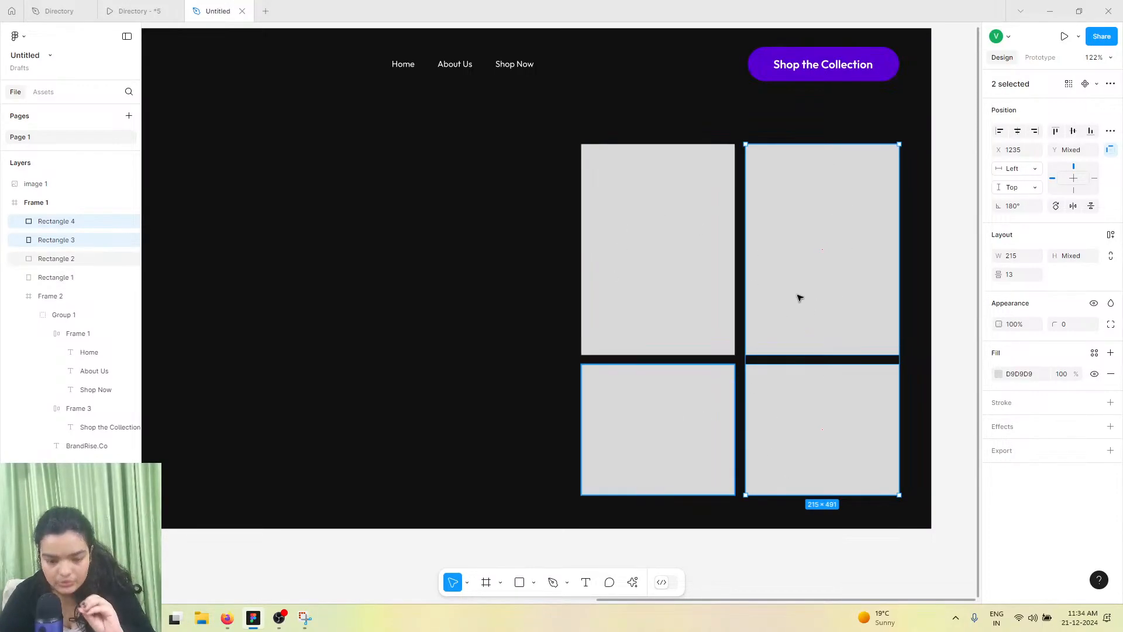
{"action": "right_click", "coordinate": [794, 313]}
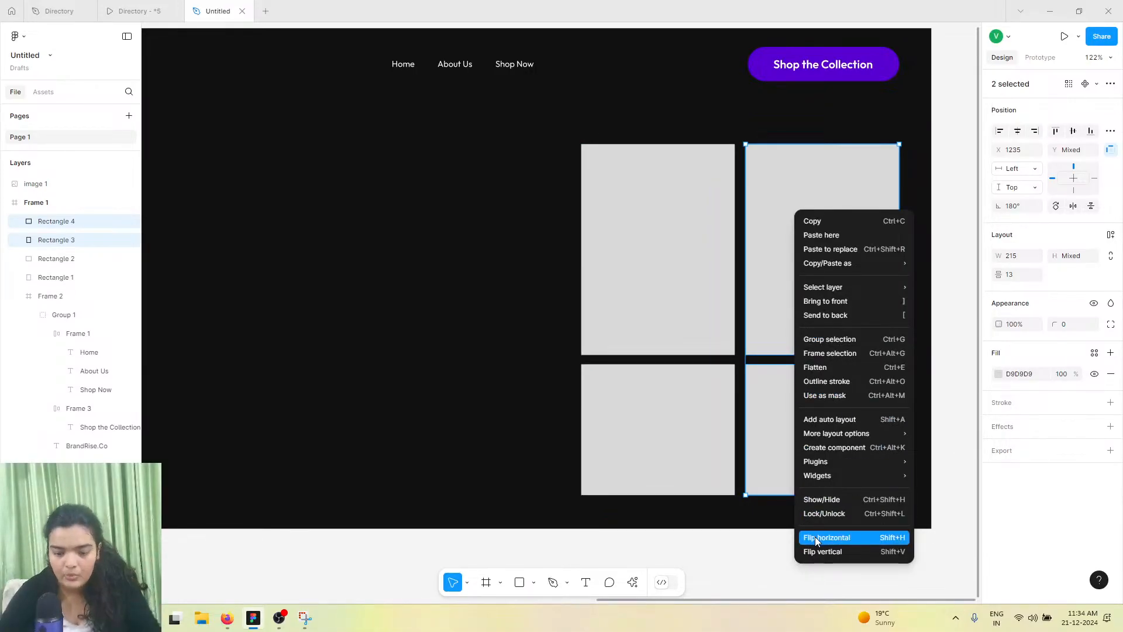
{"action": "left_click", "coordinate": [817, 551]}
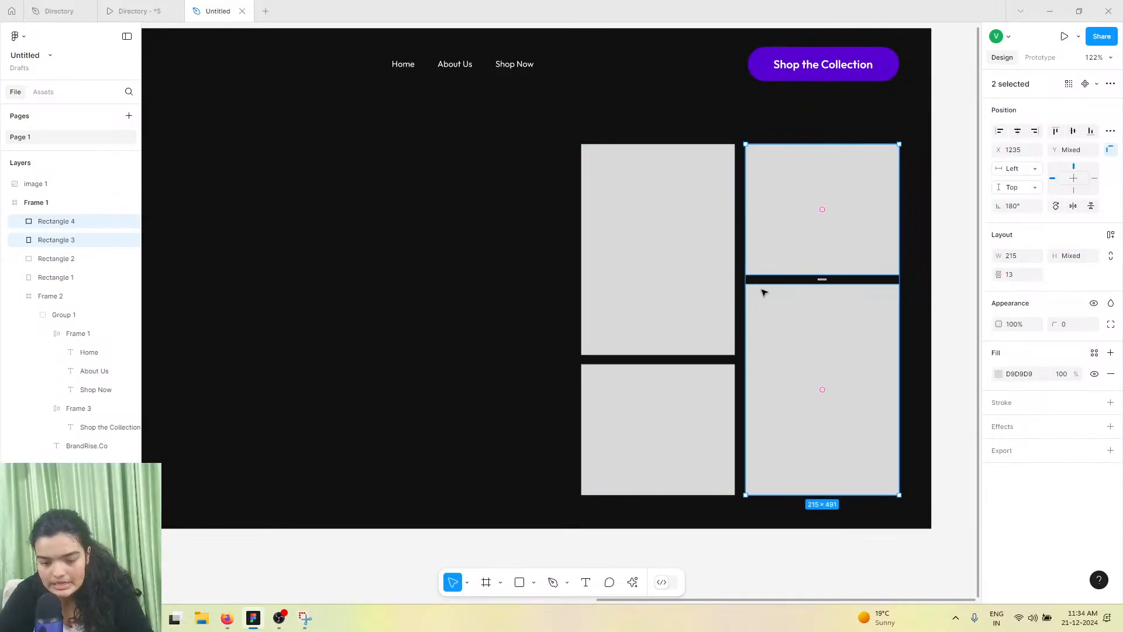
Group the four rectangles and move the group slightly left
{"action": "left_click", "coordinate": [689, 254]}
{"action": "left_click", "coordinate": [805, 298], "text": "shift"}
{"action": "left_click", "coordinate": [810, 253], "text": "shift"}
{"action": "left_click", "coordinate": [683, 415], "text": "shift"}
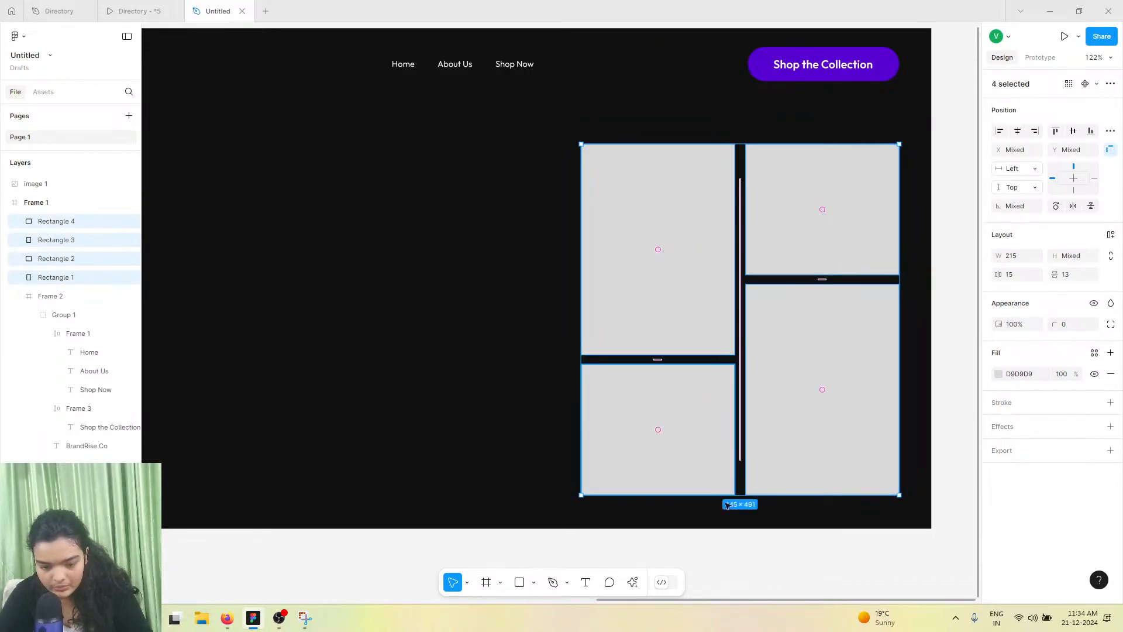
{"action": "key", "text": "ctrl+g"}
{"action": "left_click_drag", "start_coordinate": [789, 316], "coordinate": [723, 309]}
Round the grouped rectangles' corners to a radius of 154
{"action": "left_click_drag", "start_coordinate": [1058, 324], "coordinate": [320, 313]}
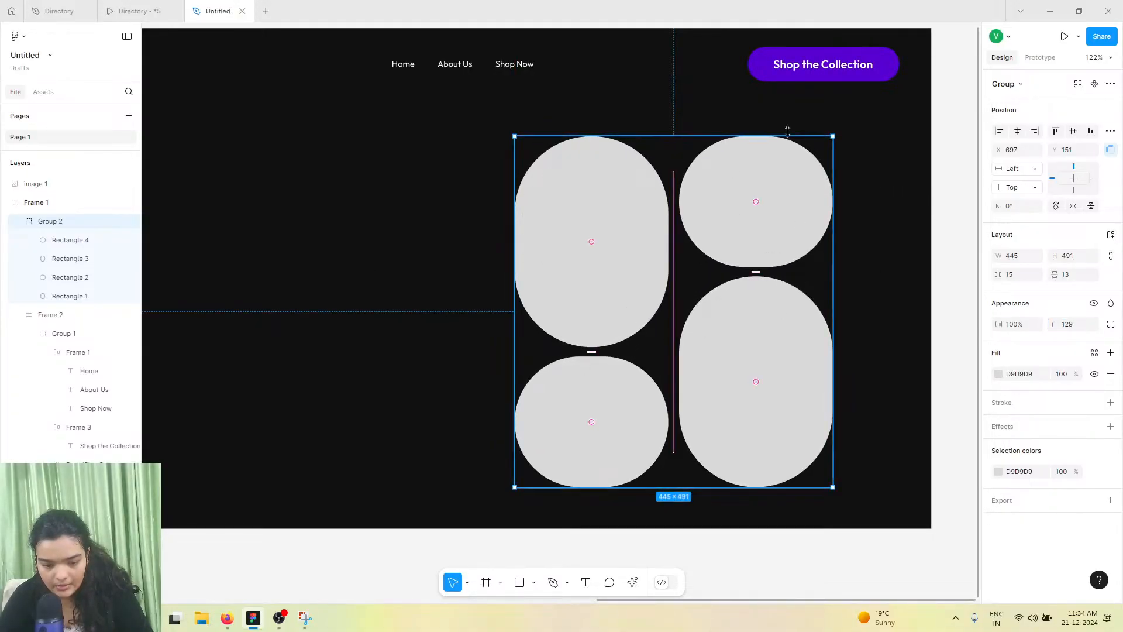
{"action": "scroll", "coordinate": [655, 218], "scroll_direction": "left", "scroll_amount": 2}
{"action": "left_click_drag", "start_coordinate": [1054, 325], "coordinate": [185, 323]}
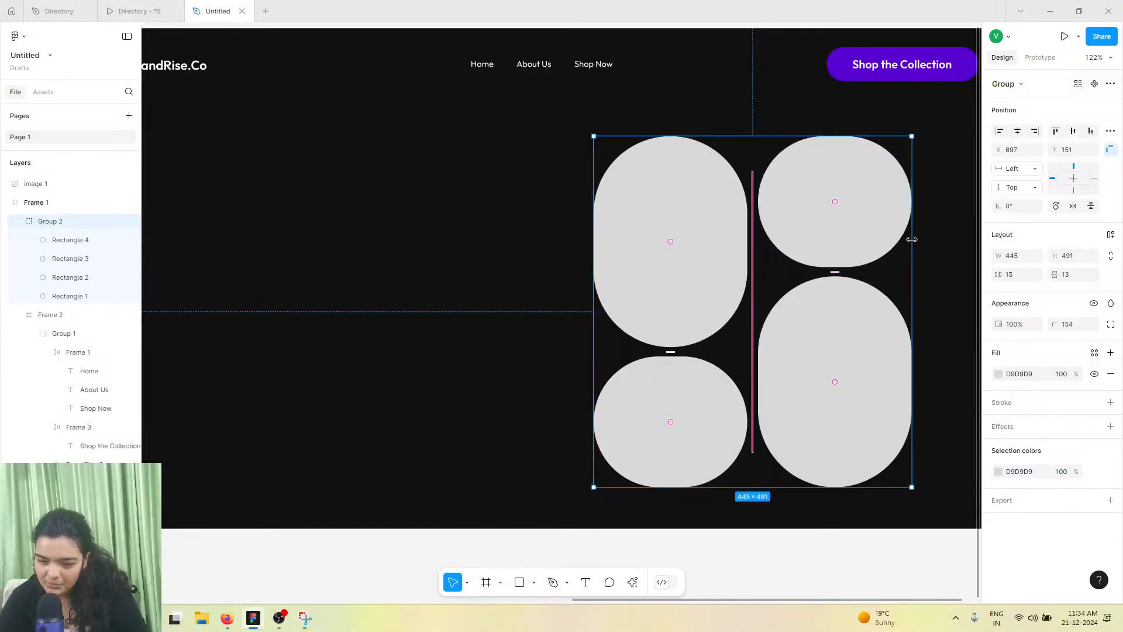
Narrow the shape group to about 381 wide and shift it slightly right
{"action": "left_click_drag", "start_coordinate": [911, 239], "coordinate": [866, 239]}
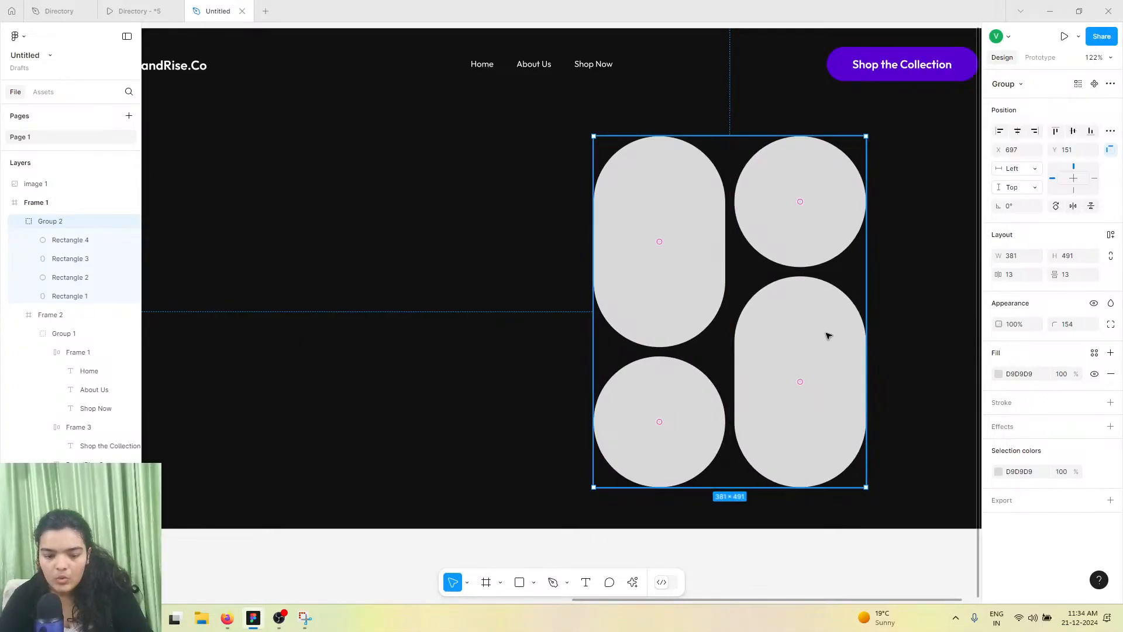
{"action": "scroll", "coordinate": [847, 334], "scroll_direction": "left", "scroll_amount": 2}
{"action": "scroll", "coordinate": [850, 335], "scroll_direction": "down", "scroll_amount": 5}
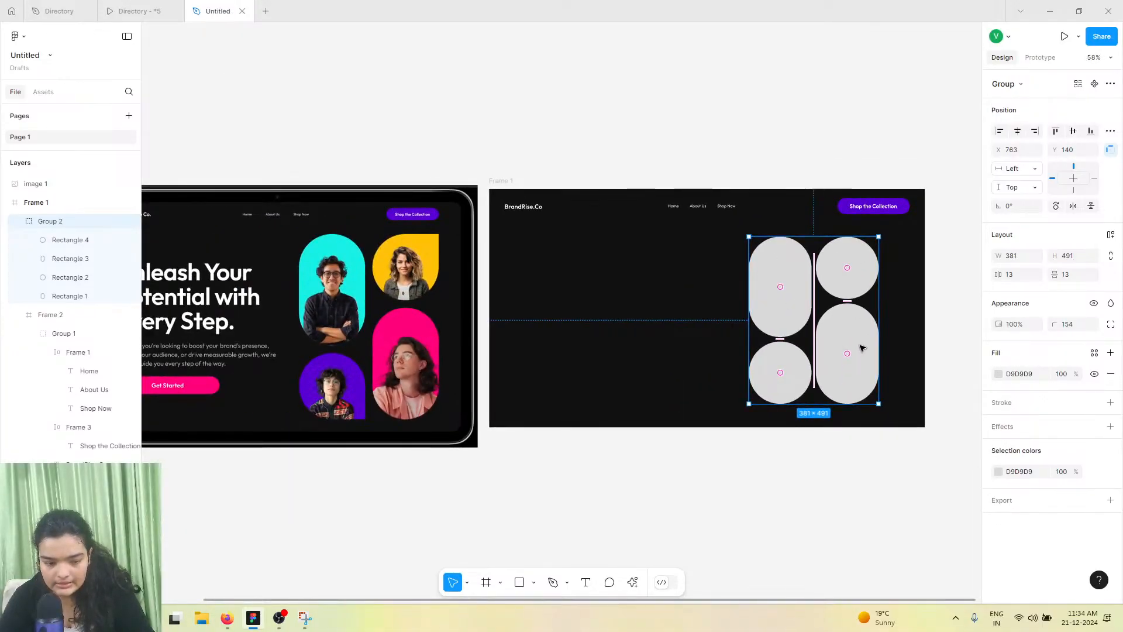
{"action": "scroll", "coordinate": [600, 285], "scroll_direction": "right", "scroll_amount": 1}
{"action": "scroll", "coordinate": [601, 286], "scroll_direction": "right", "scroll_amount": 2}
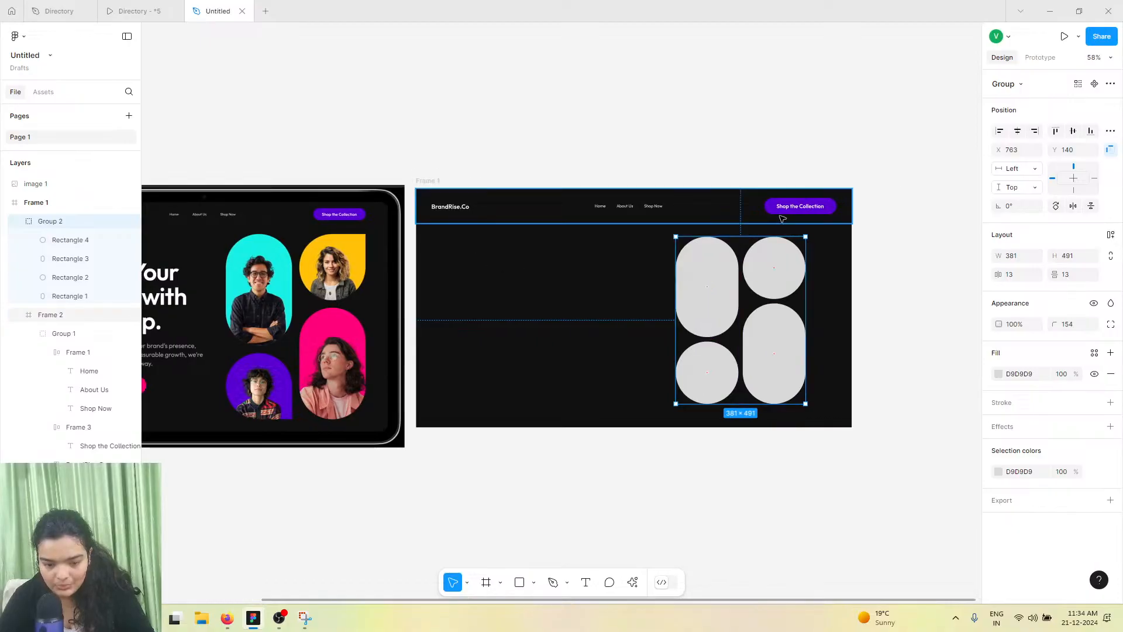
{"action": "scroll", "coordinate": [772, 295], "scroll_direction": "up", "scroll_amount": 3}
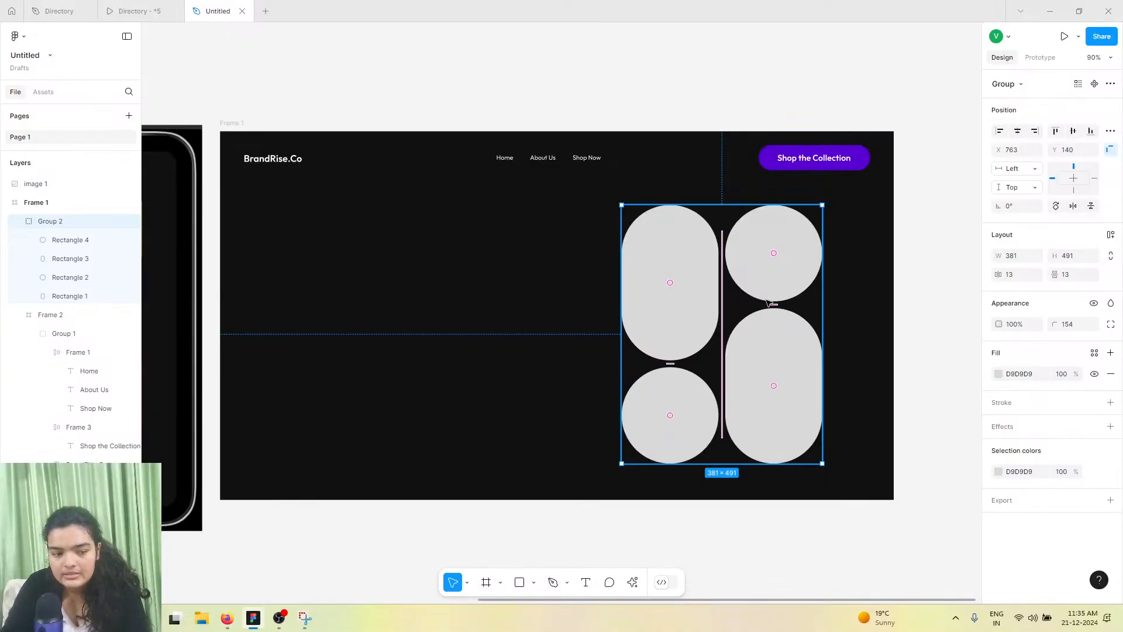
{"action": "left_click_drag", "start_coordinate": [654, 266], "coordinate": [660, 265]}
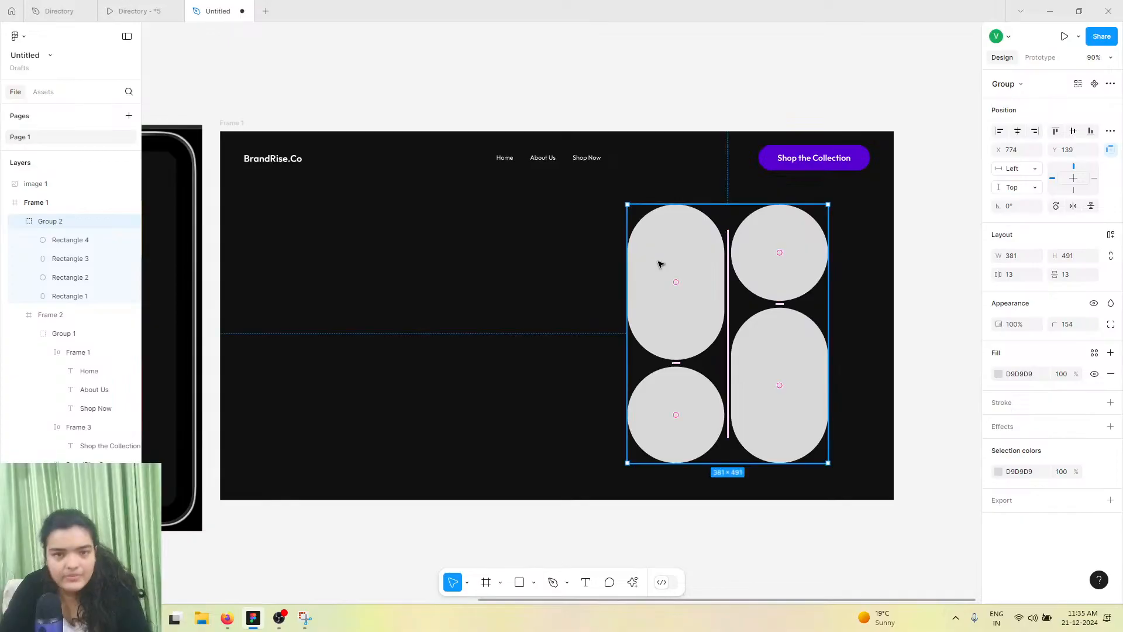
Make the top-right corner of the upper-right circle sharp by setting that corner's radius to 0
{"action": "left_click", "coordinate": [752, 250]}
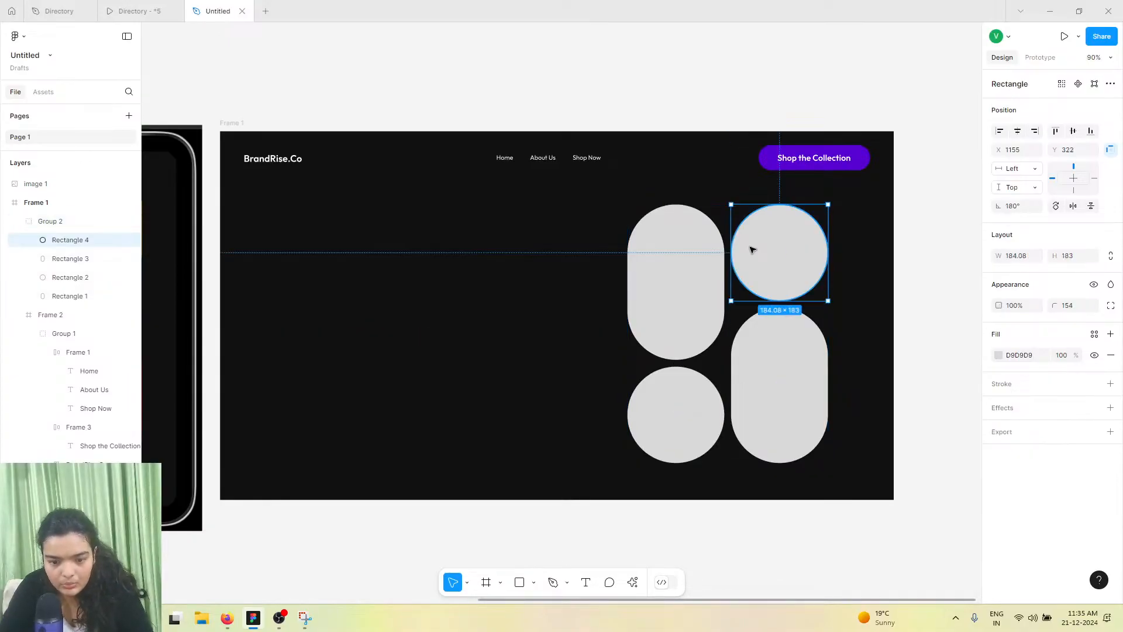
{"action": "double_click", "coordinate": [752, 250]}
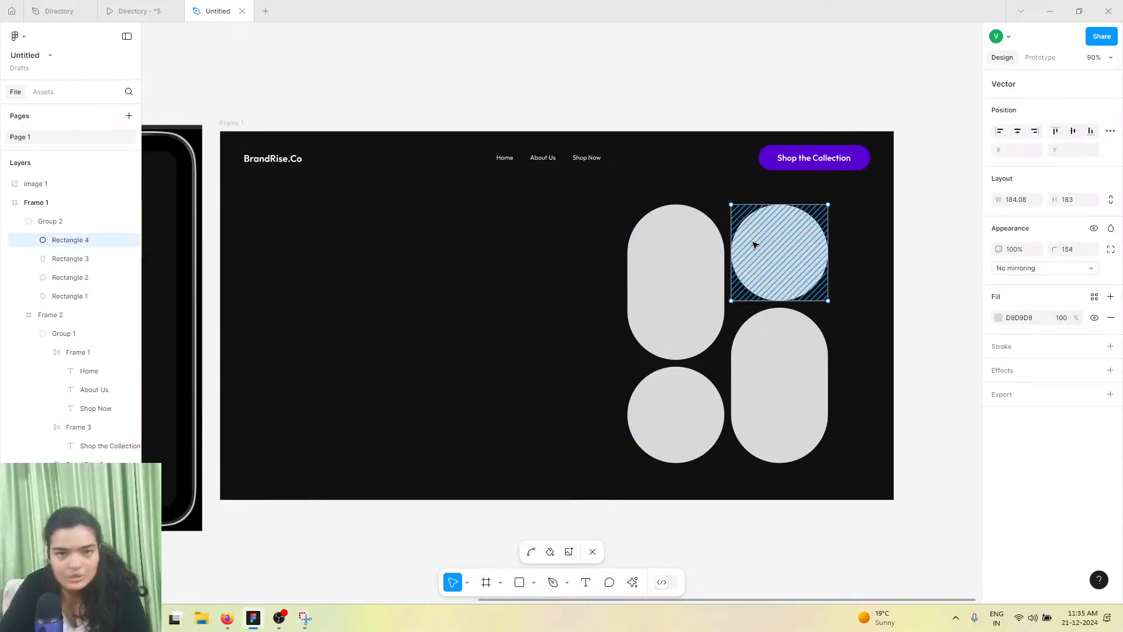
{"action": "scroll", "coordinate": [754, 245], "scroll_direction": "left", "scroll_amount": 1}
{"action": "scroll", "coordinate": [753, 243], "scroll_direction": "left", "scroll_amount": 5}
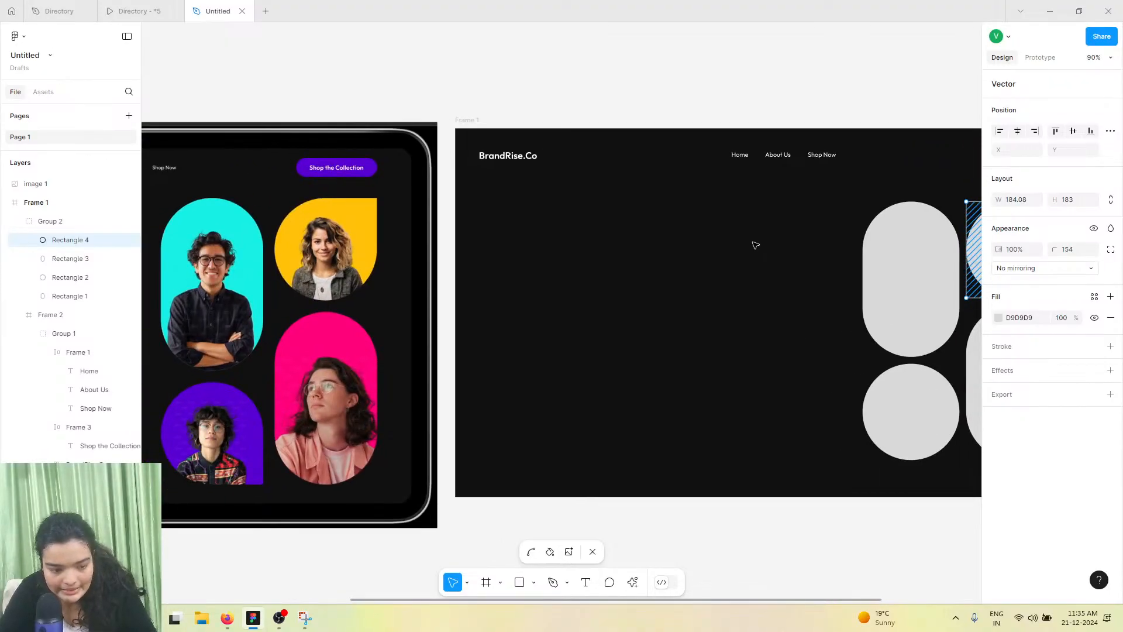
{"action": "scroll", "coordinate": [414, 296], "scroll_direction": "right", "scroll_amount": 5}
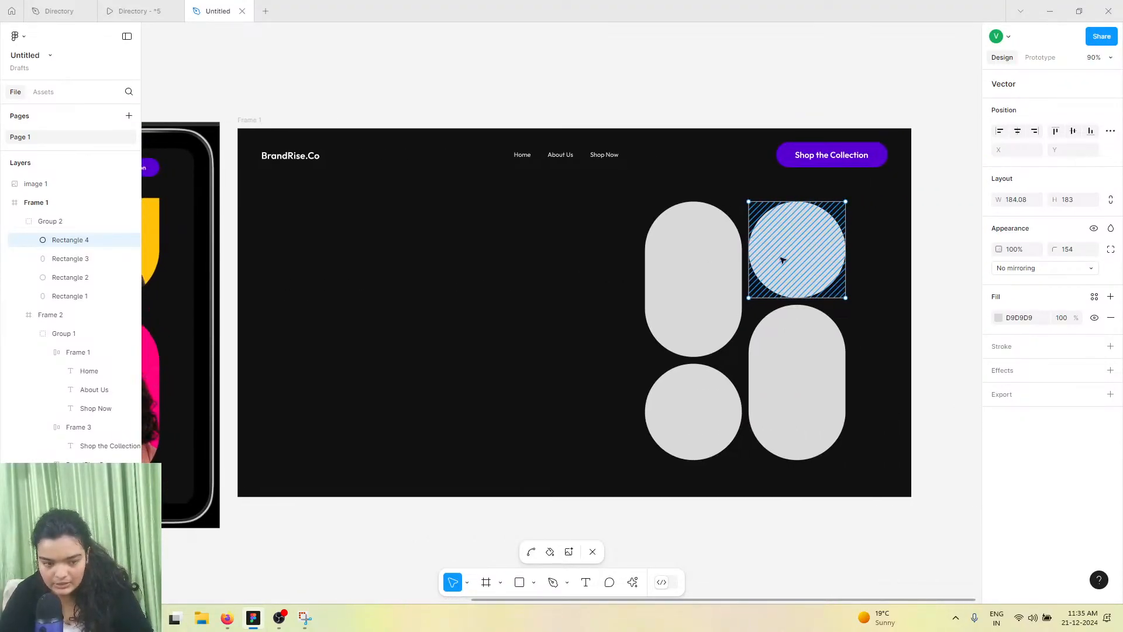
{"action": "scroll", "coordinate": [727, 387], "scroll_direction": "left", "scroll_amount": 4}
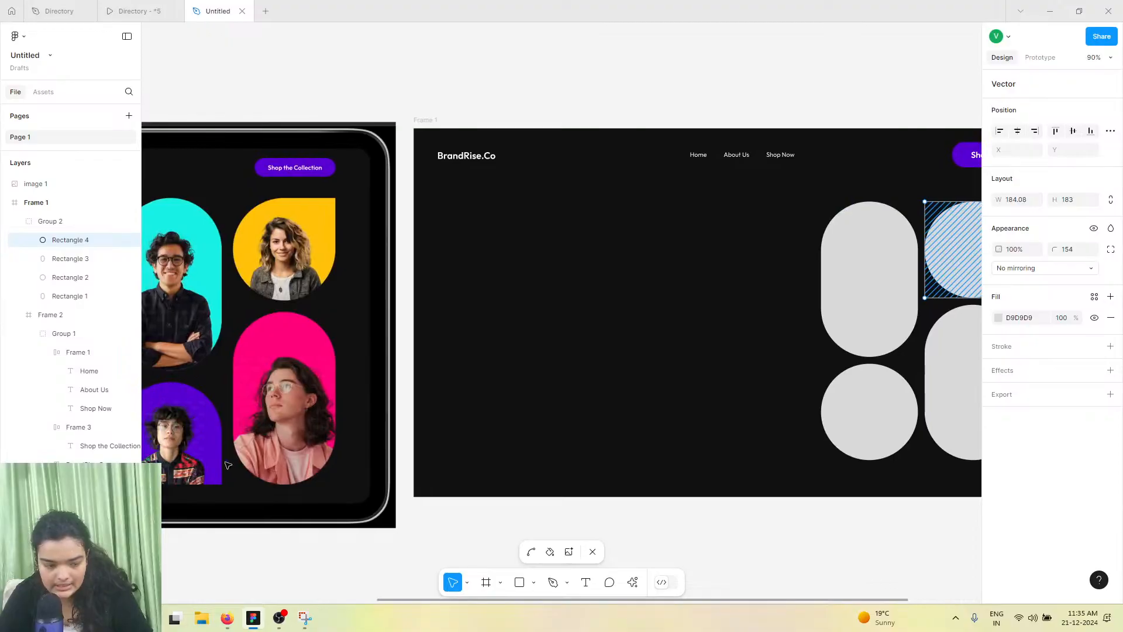
{"action": "scroll", "coordinate": [423, 299], "scroll_direction": "right", "scroll_amount": 4}
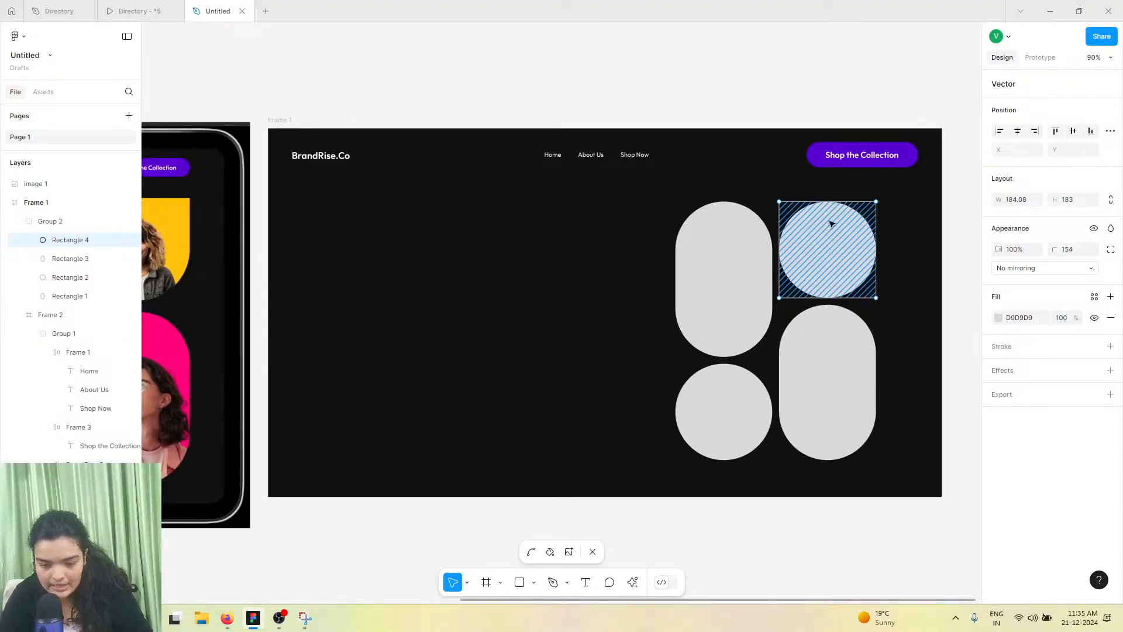
{"action": "scroll", "coordinate": [895, 202], "scroll_direction": "up", "scroll_amount": 3}
{"action": "scroll", "coordinate": [901, 234], "scroll_direction": "up", "scroll_amount": 5}
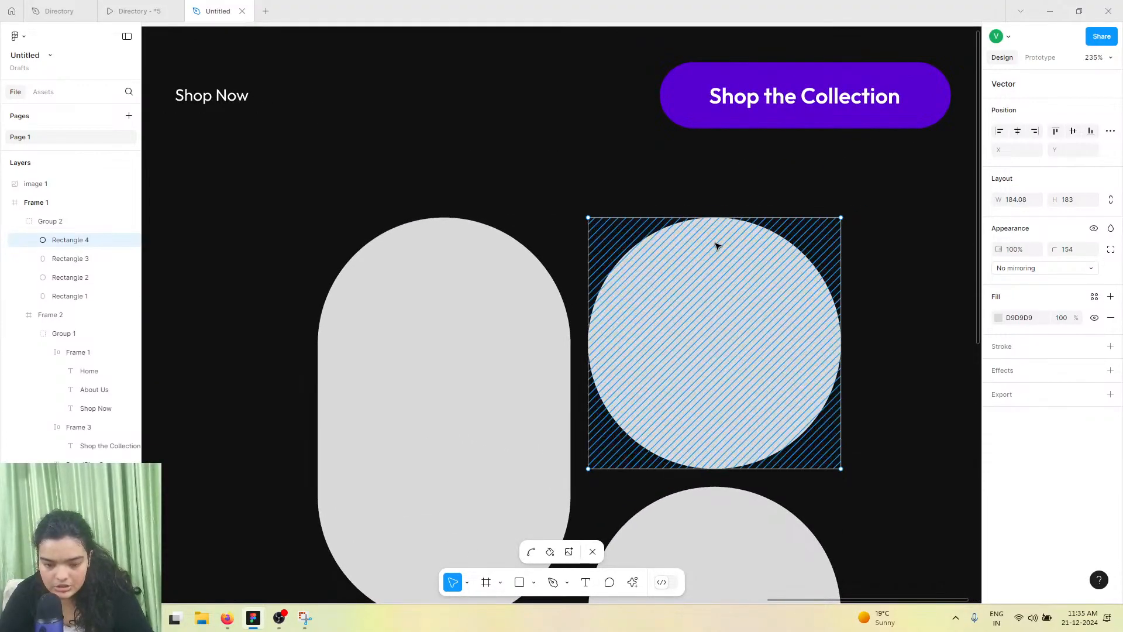
{"action": "key", "text": "Escape"}
{"action": "double_click", "coordinate": [757, 273]}
{"action": "left_click_drag", "start_coordinate": [805, 182], "coordinate": [877, 243]}
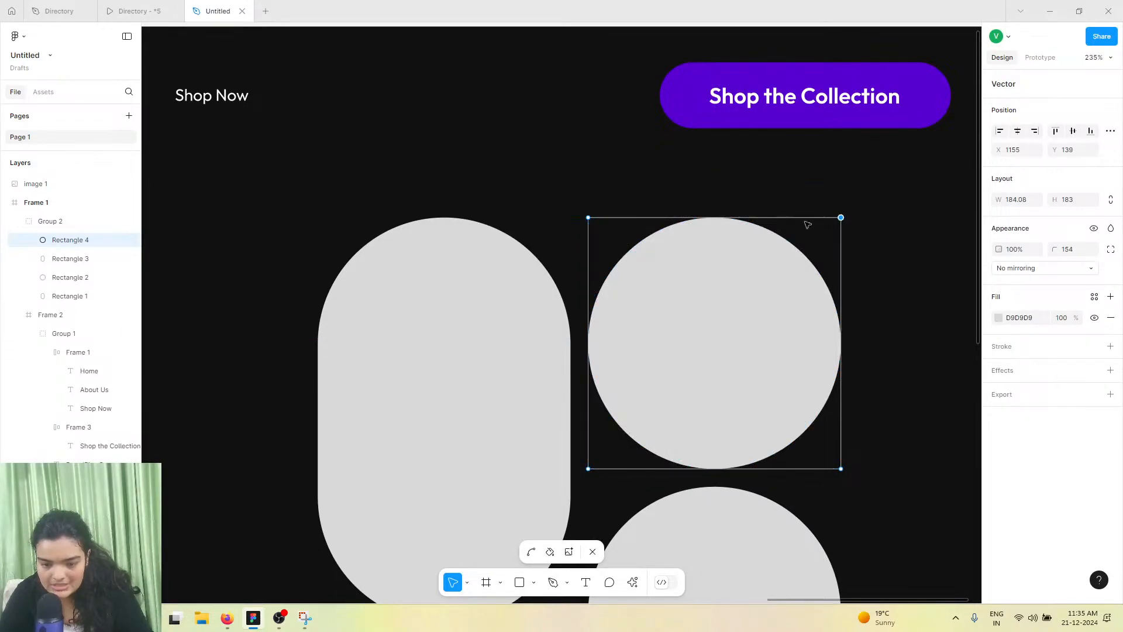
{"action": "left_click", "coordinate": [1072, 251]}
{"action": "key", "text": "Return"}
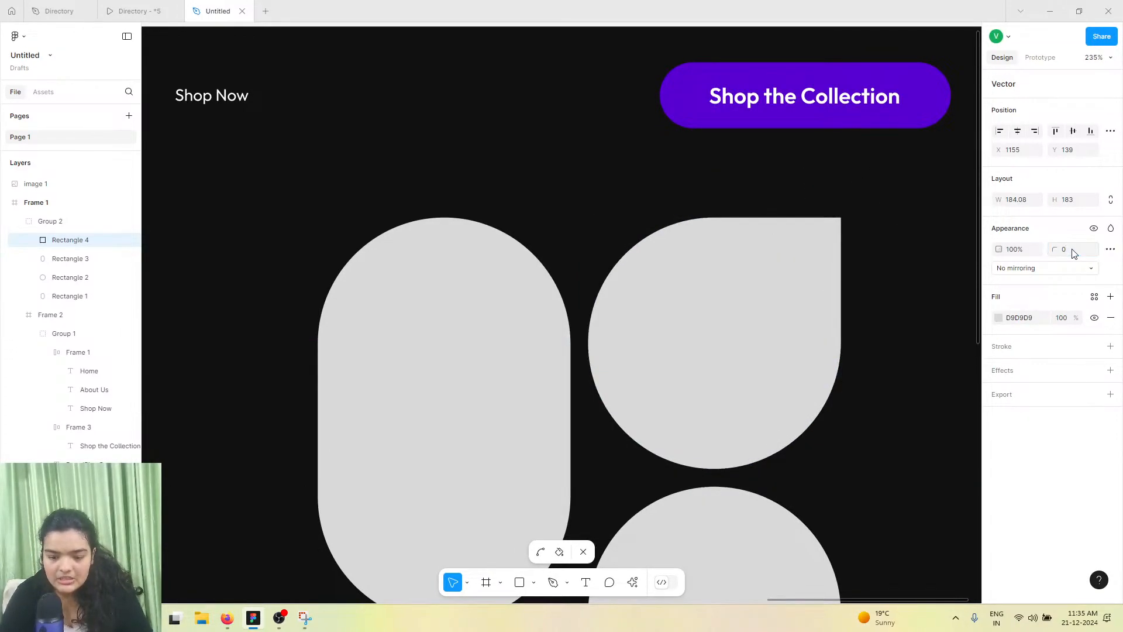
Set the bottom-right corner radius of the lower-left circle to 0
{"action": "key", "text": "ctrl+a"}
{"action": "scroll", "coordinate": [747, 318], "scroll_direction": "down", "scroll_amount": 5}
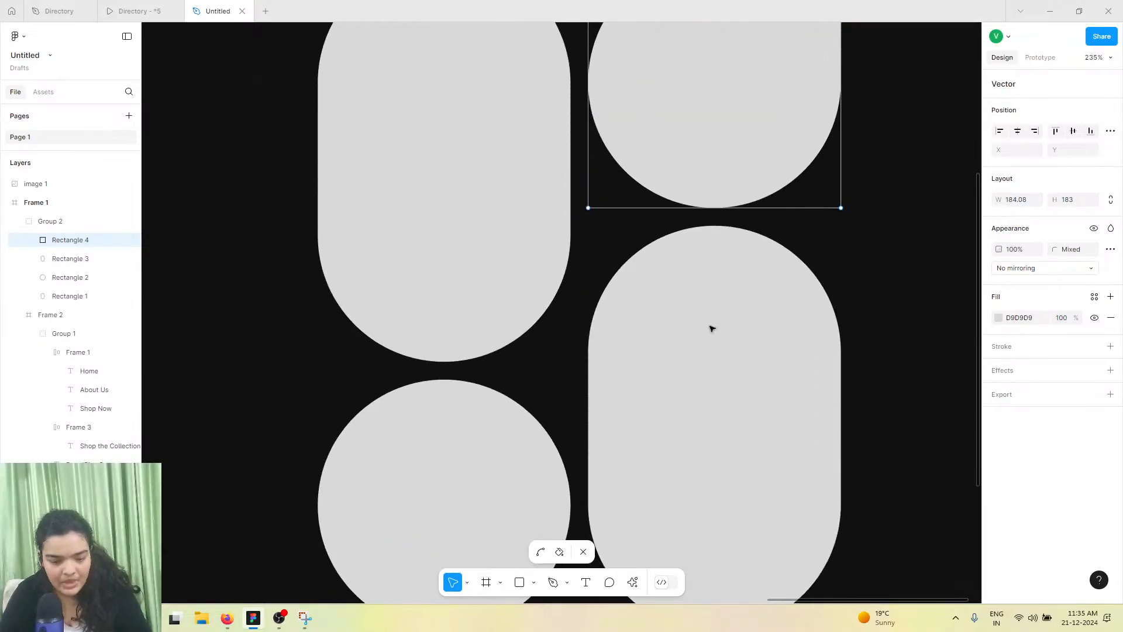
{"action": "scroll", "coordinate": [508, 433], "scroll_direction": "down", "scroll_amount": 3}
{"action": "left_click", "coordinate": [473, 389]}
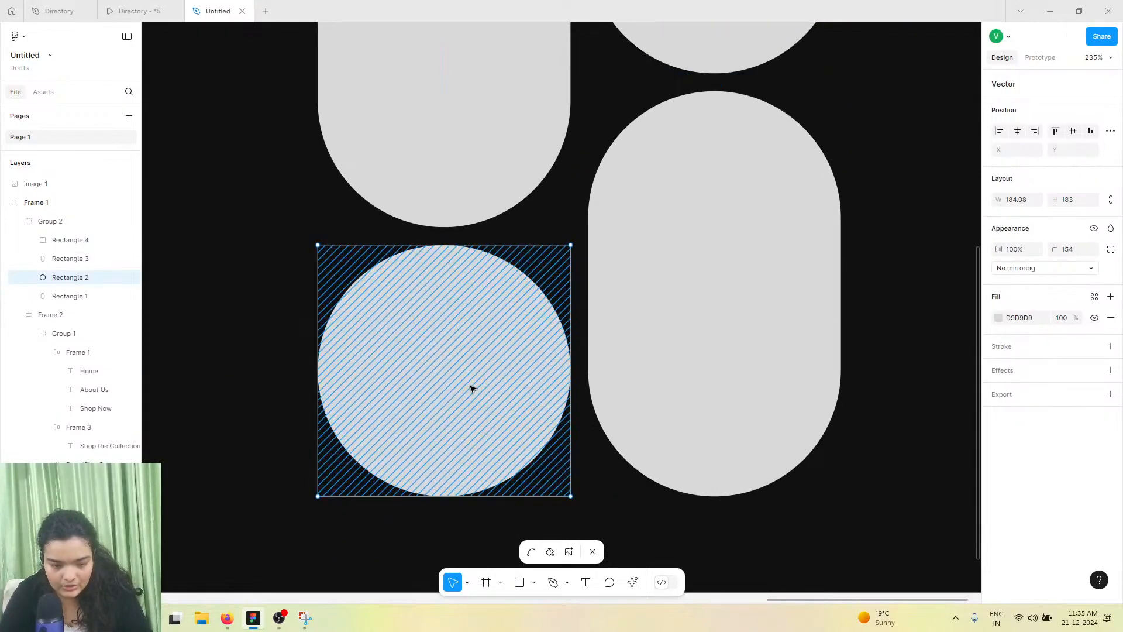
{"action": "left_click", "coordinate": [570, 496]}
{"action": "left_click", "coordinate": [1080, 249]}
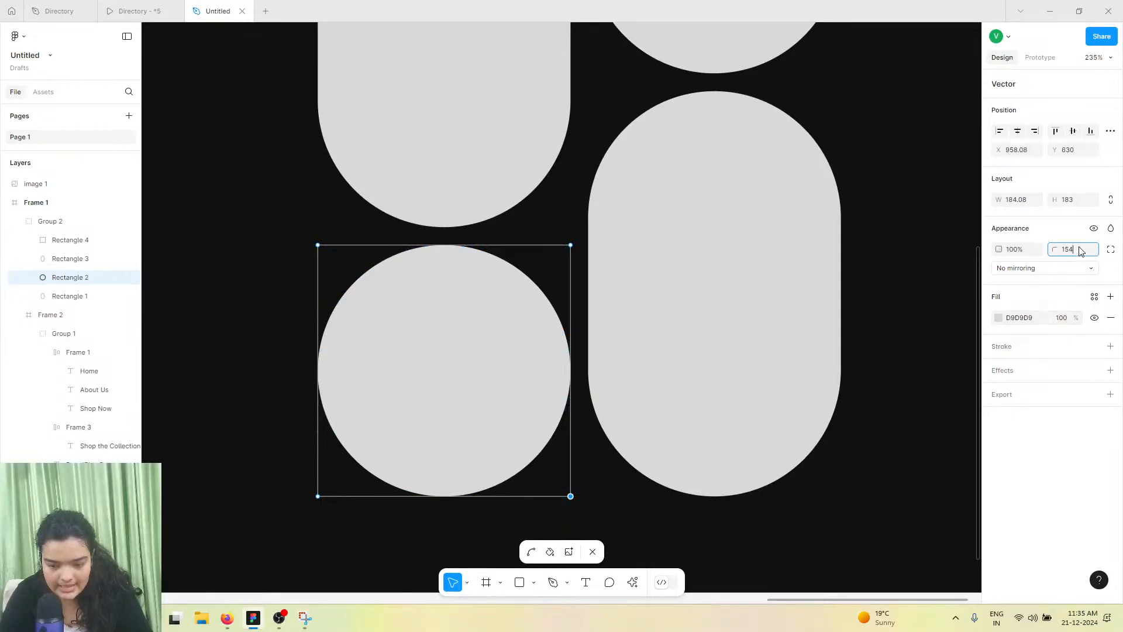
{"action": "type", "text": "0"}
{"action": "key", "text": "Return"}
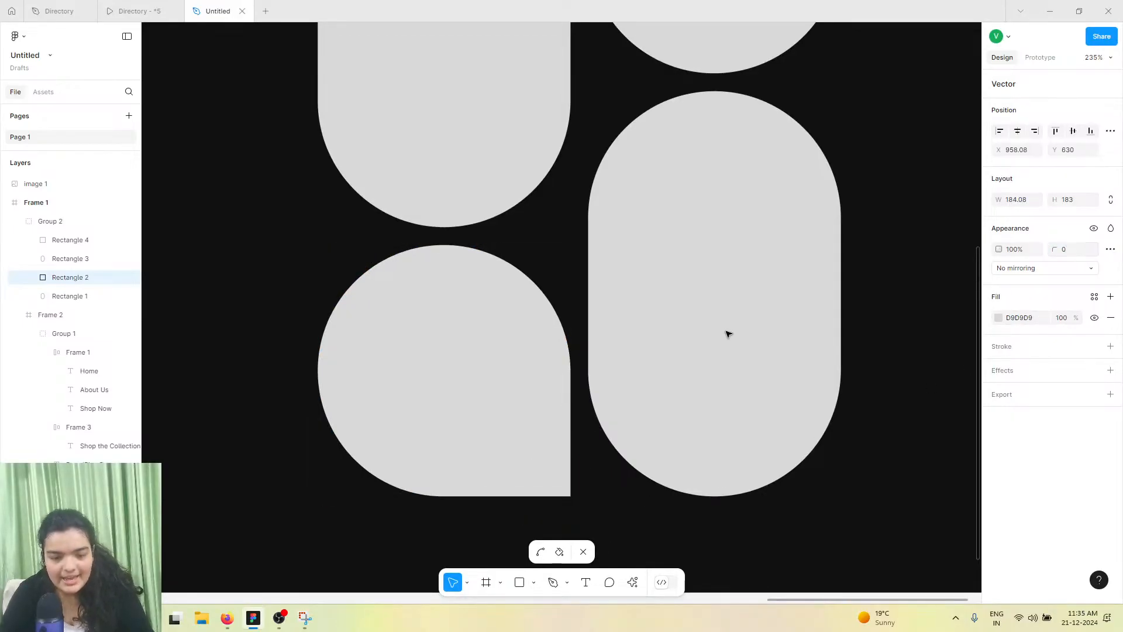
Move the shape group slightly left within the frame
{"action": "scroll", "coordinate": [728, 334], "scroll_direction": "down", "scroll_amount": 5}
{"action": "scroll", "coordinate": [728, 334], "scroll_direction": "down", "scroll_amount": 3}
{"action": "scroll", "coordinate": [719, 322], "scroll_direction": "left", "scroll_amount": 2}
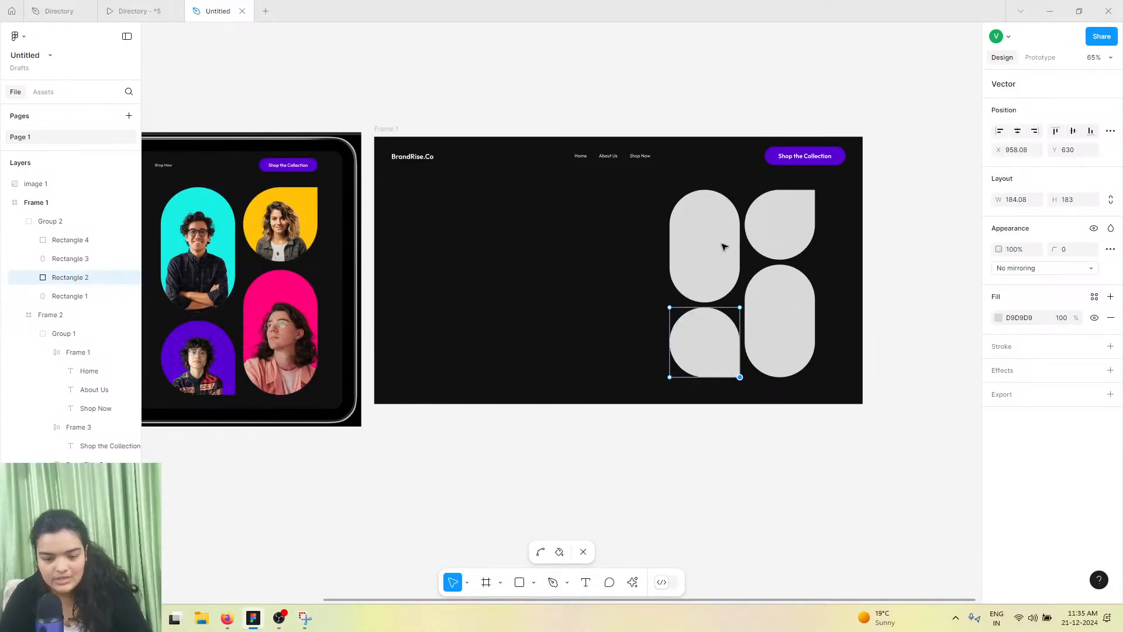
{"action": "key", "text": "Escape"}
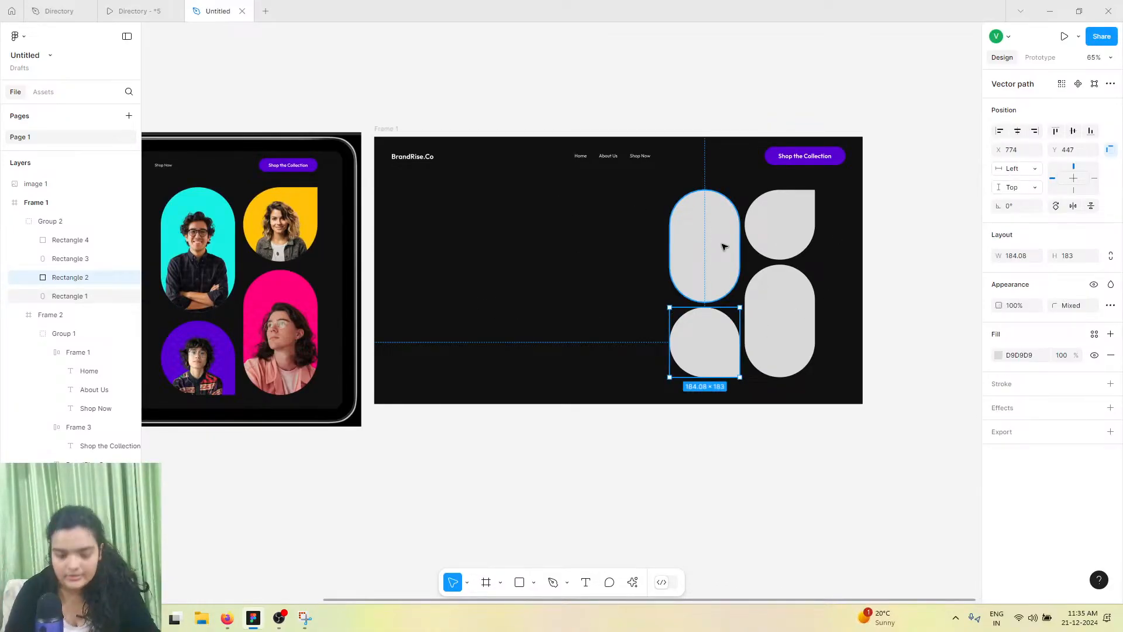
{"action": "left_click", "coordinate": [723, 245]}
{"action": "left_click", "coordinate": [789, 206], "text": "shift"}
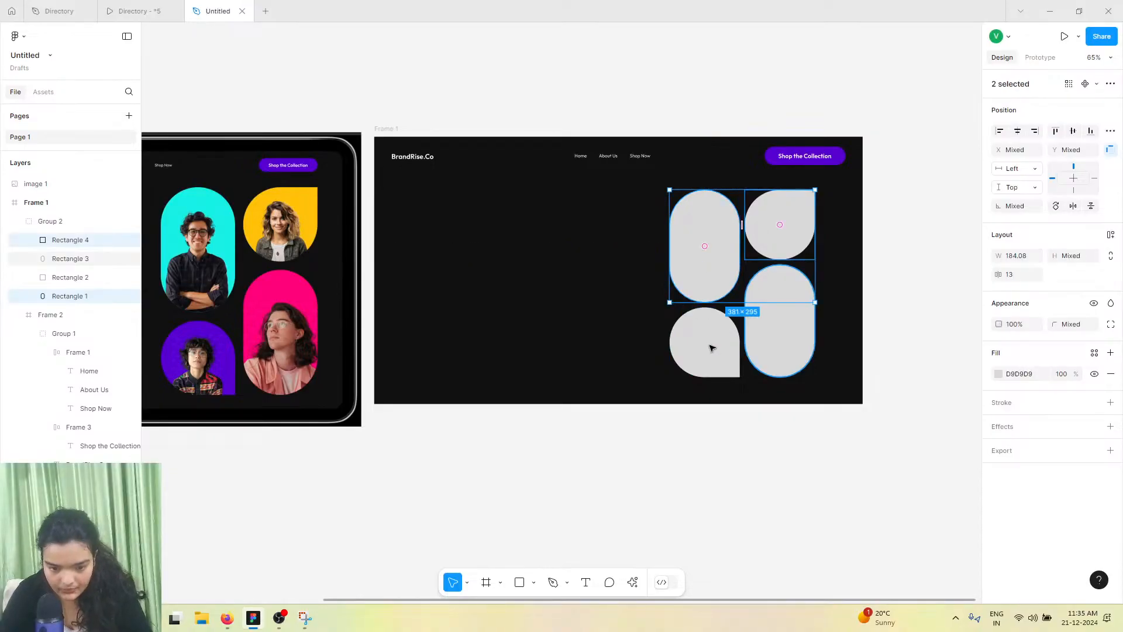
{"action": "left_click", "coordinate": [732, 316], "text": "shift"}
{"action": "left_click", "coordinate": [768, 344], "text": "shift"}
{"action": "mouse_move", "coordinate": [747, 322]}
{"action": "left_mouse_down"}
{"action": "mouse_move", "coordinate": [750, 308]}
{"action": "mouse_move", "coordinate": [737, 326]}
{"action": "left_mouse_up"}
{"action": "left_click", "coordinate": [58, 221]}
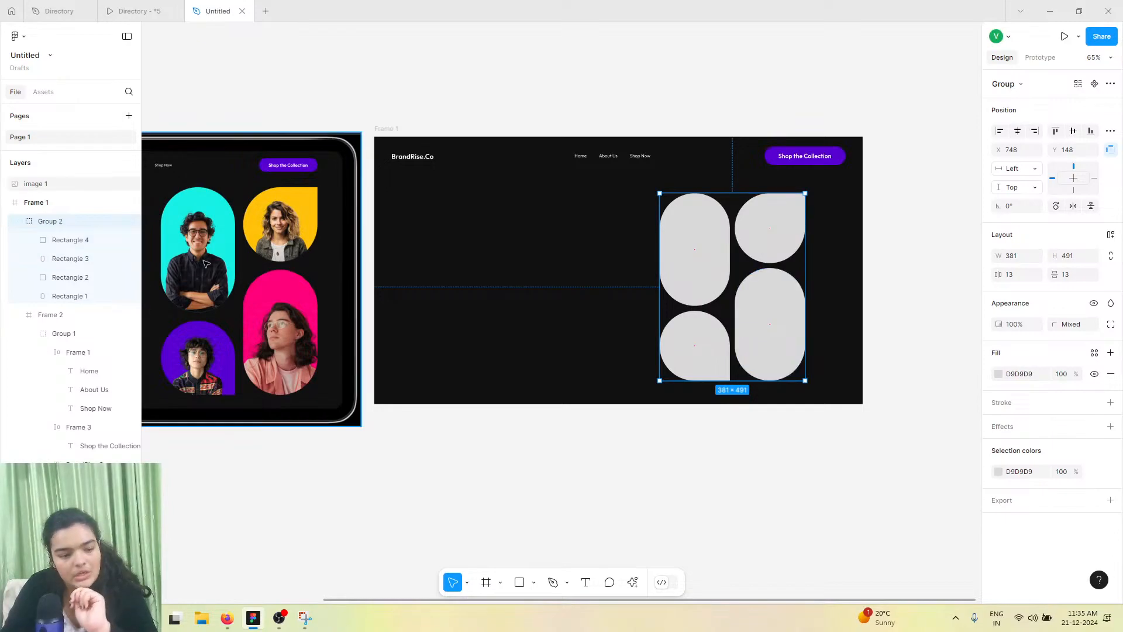
Fill the tall left shape with the cyan 16F0E5 sampled from the reference image
{"action": "double_click", "coordinate": [704, 253]}
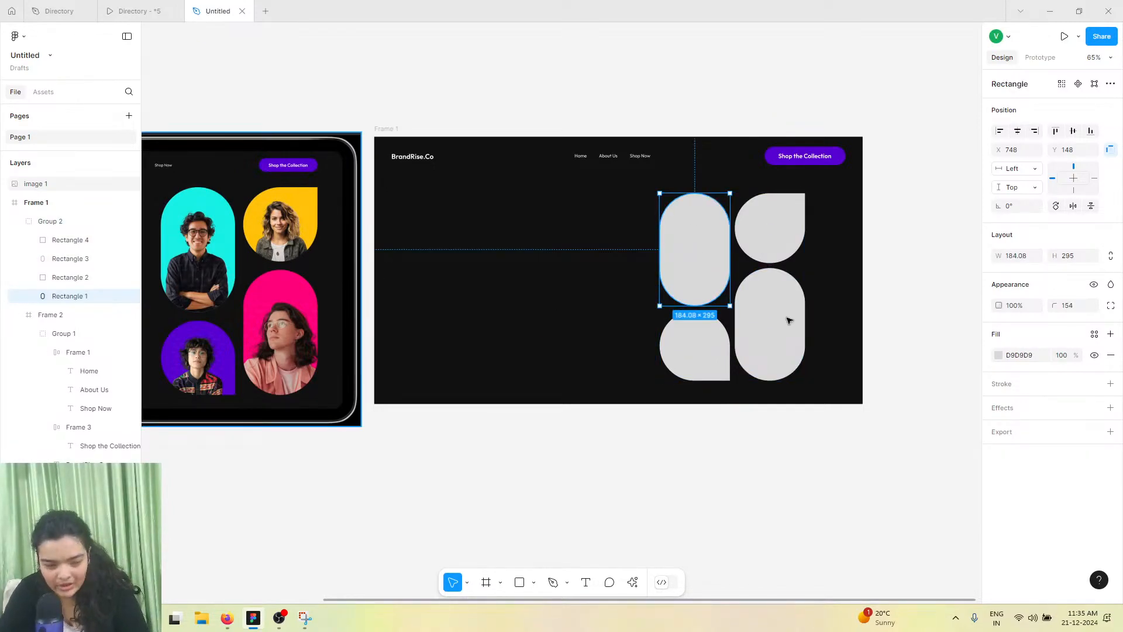
{"action": "left_click", "coordinate": [998, 355]}
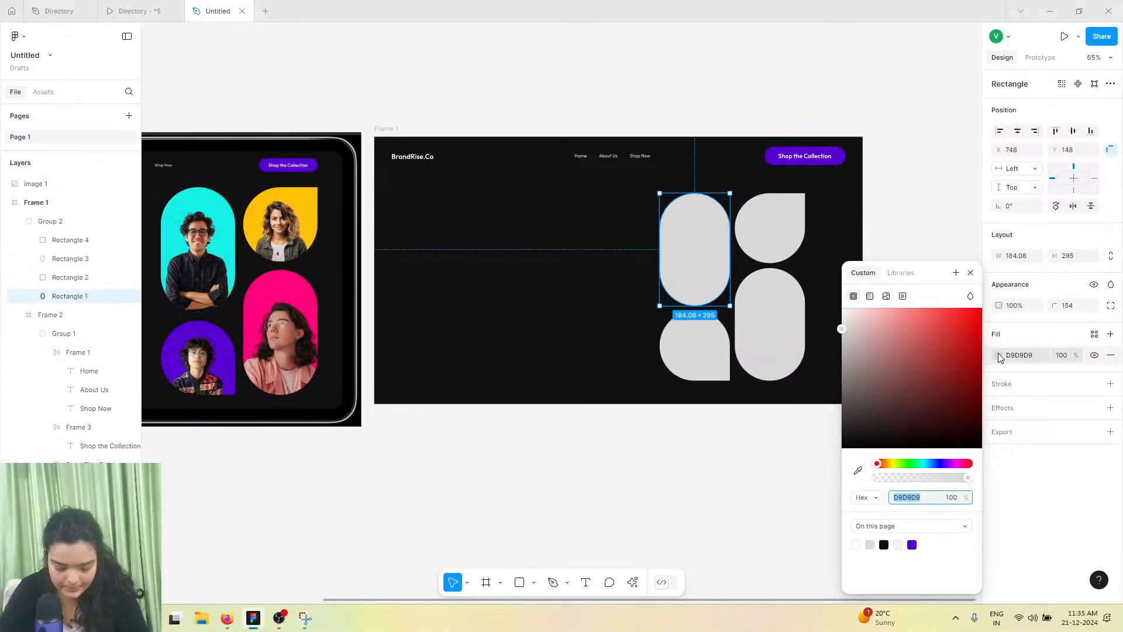
{"action": "left_click", "coordinate": [858, 470]}
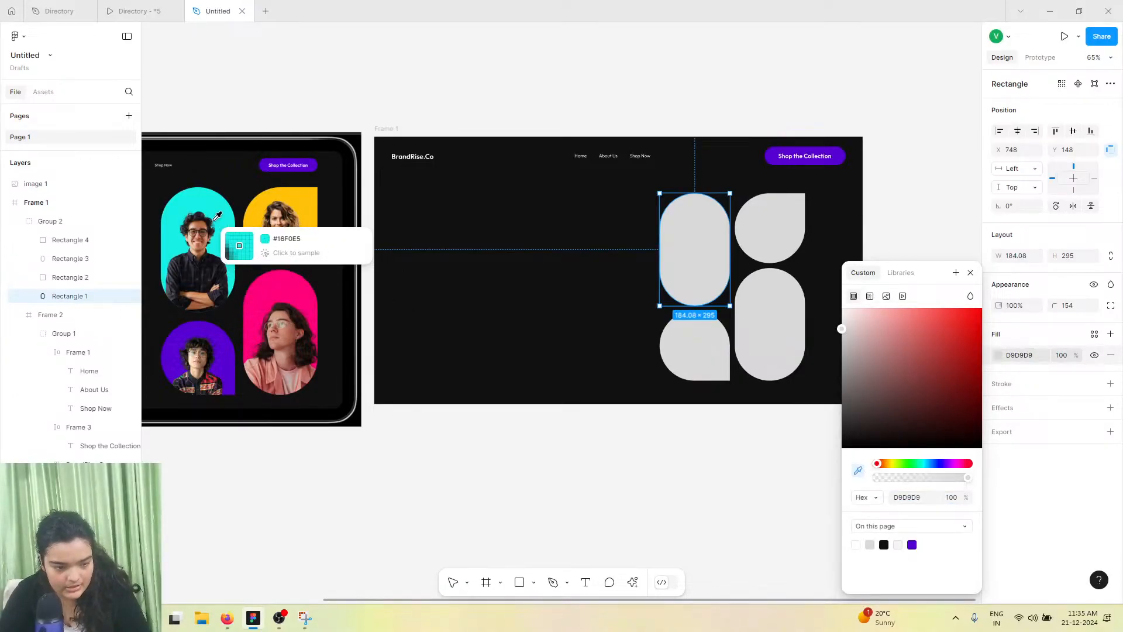
{"action": "left_click", "coordinate": [221, 205]}
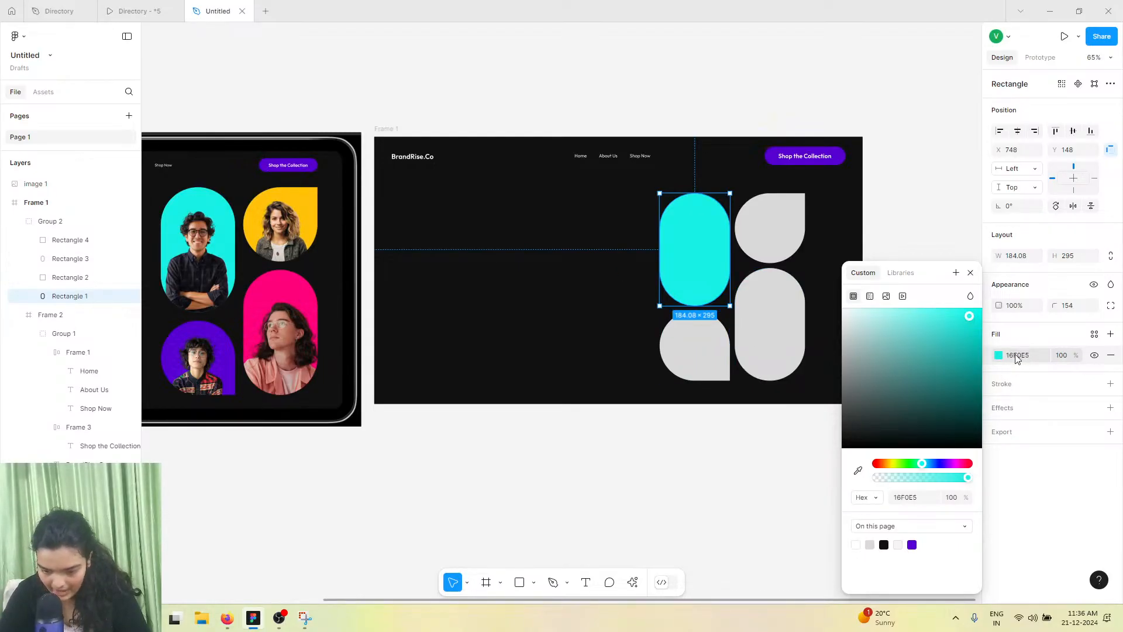
Fill the upper-right shape with the yellow FFC107 sampled from the reference image
{"action": "left_click", "coordinate": [765, 244]}
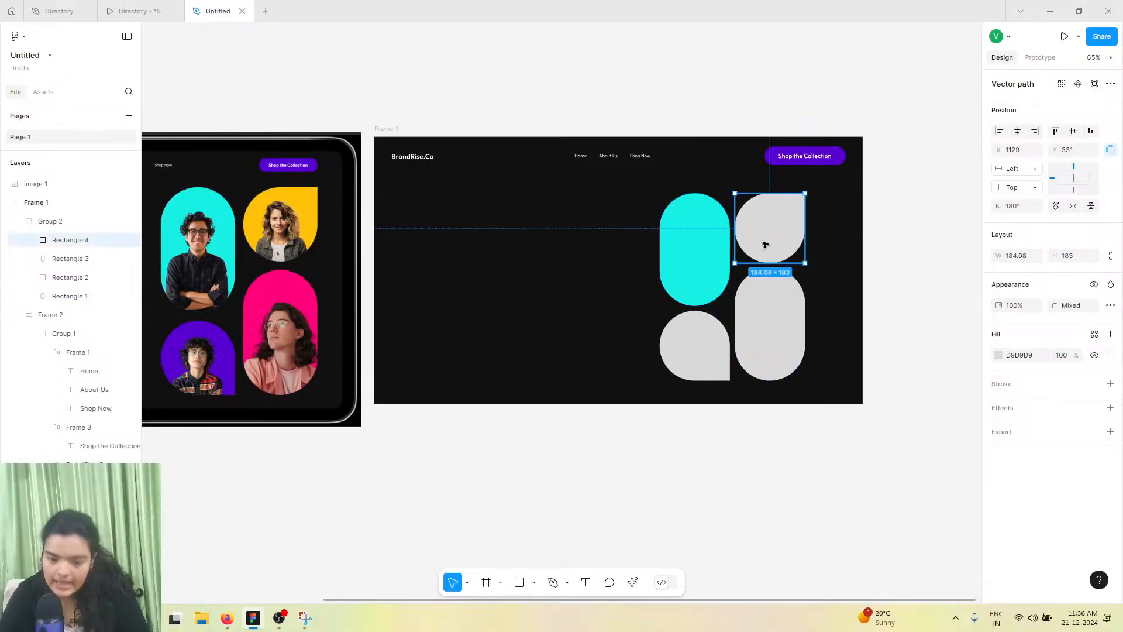
{"action": "left_click", "coordinate": [998, 355]}
{"action": "left_click", "coordinate": [858, 470]}
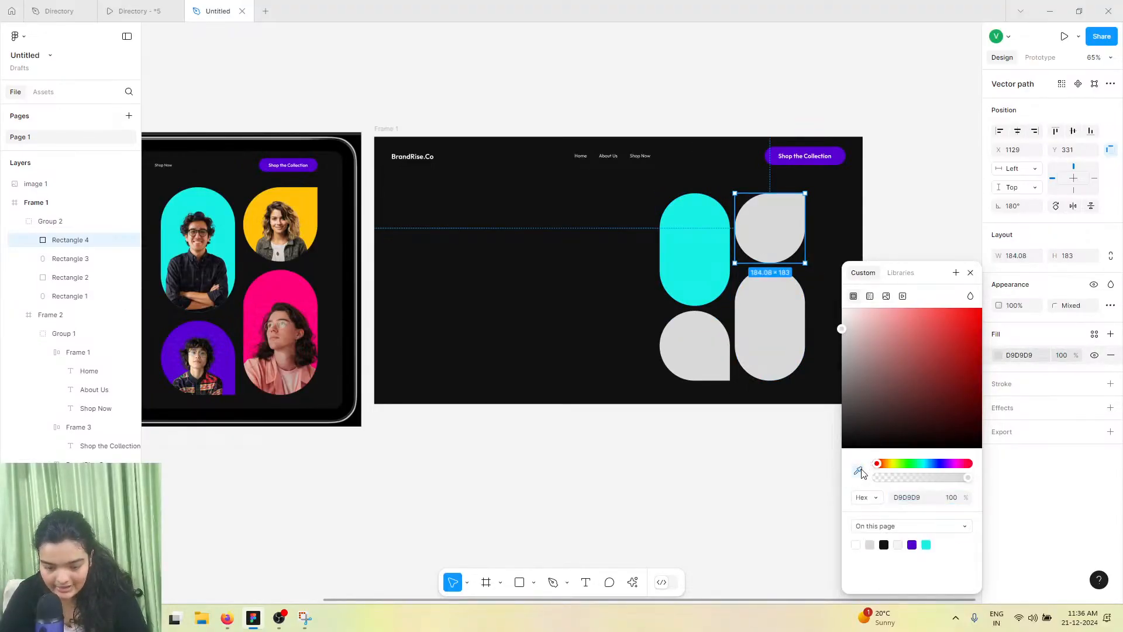
{"action": "left_click", "coordinate": [290, 190]}
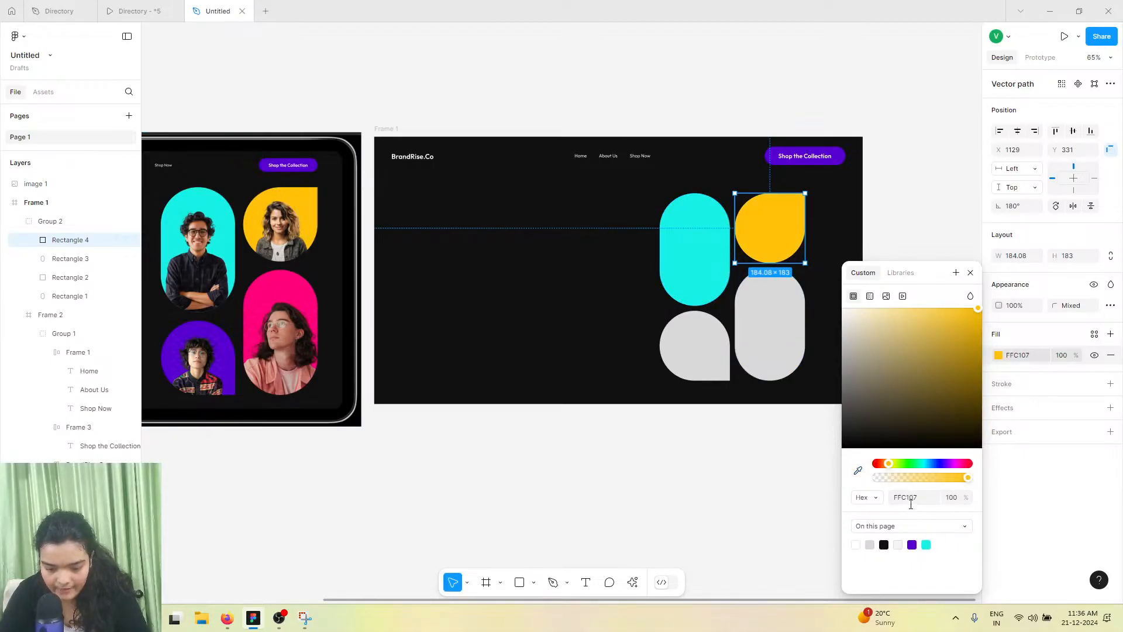
Fill the lower-left shape with the purple 5700D1 sampled from the reference image
{"action": "left_click", "coordinate": [712, 369]}
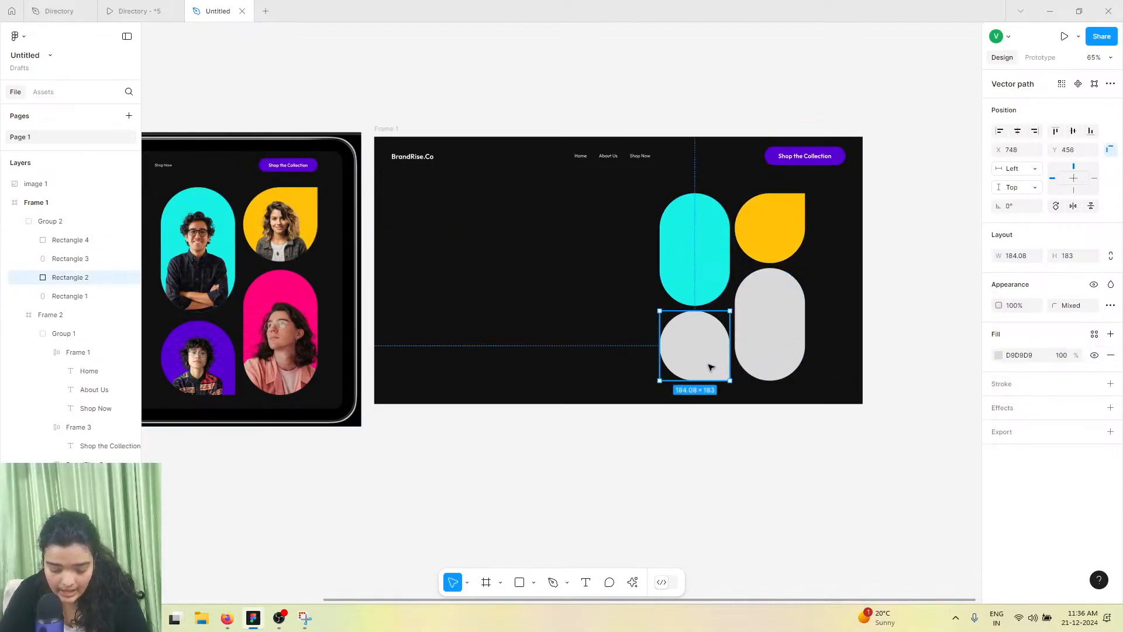
{"action": "left_click", "coordinate": [998, 355]}
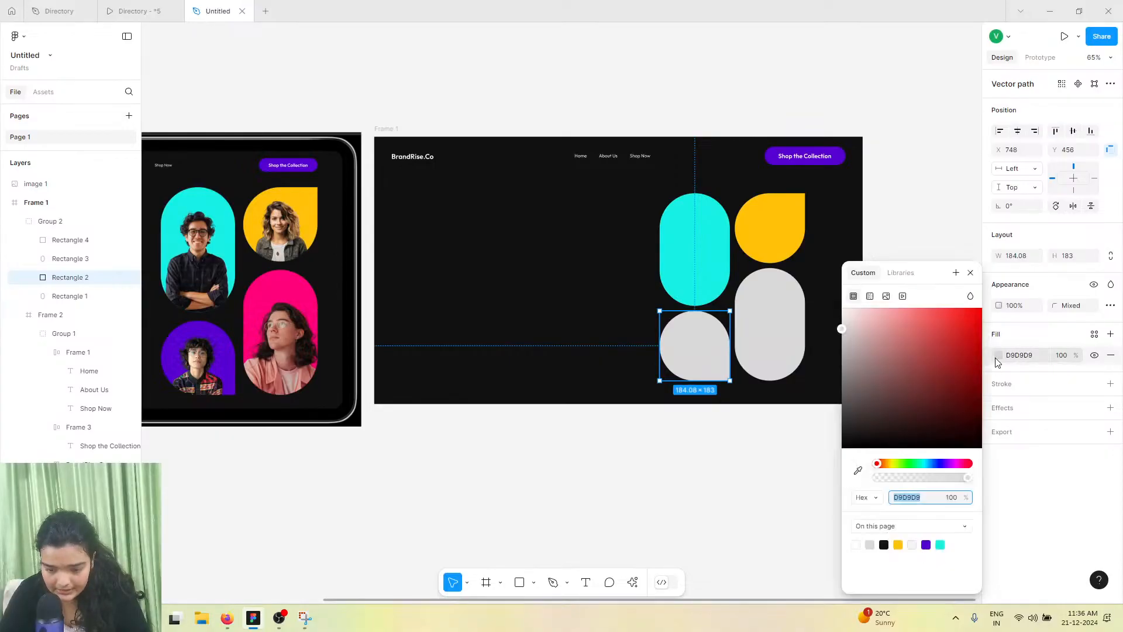
{"action": "left_click", "coordinate": [858, 470]}
{"action": "left_click", "coordinate": [213, 353]}
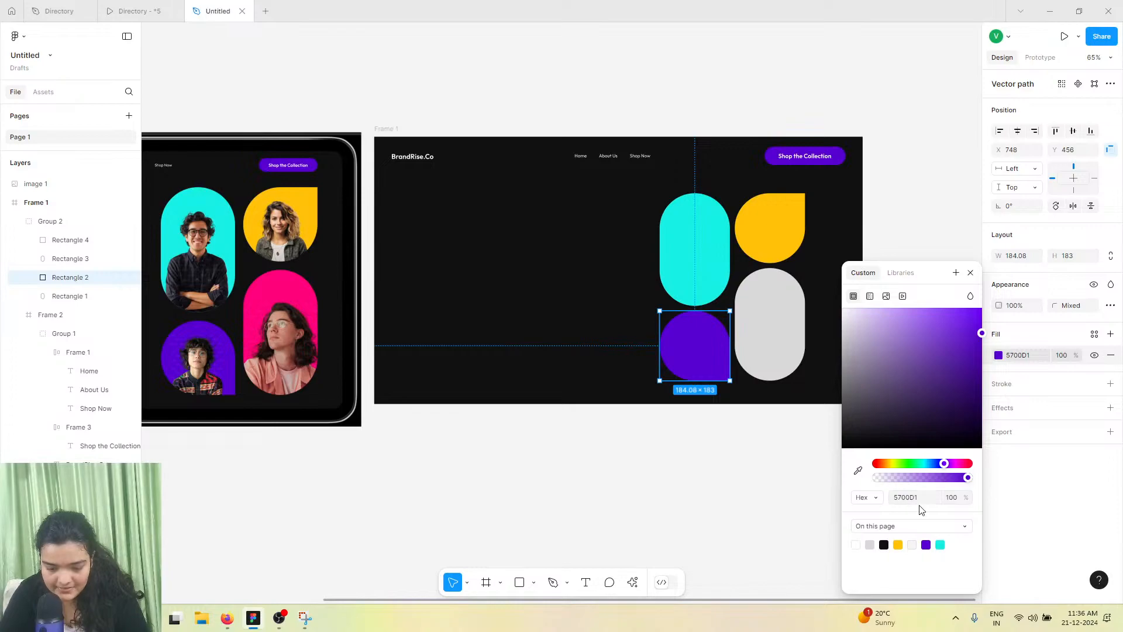
Fill the tall lower-right shape with the pink FF007B sampled from the reference image
{"action": "left_click", "coordinate": [800, 370]}
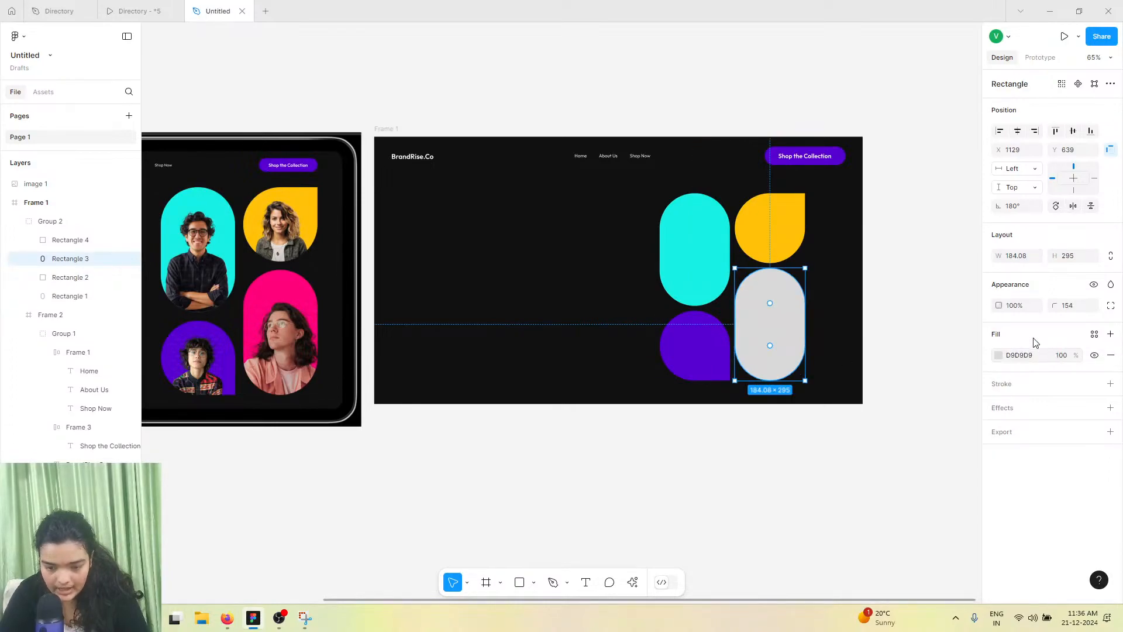
{"action": "left_click", "coordinate": [999, 355]}
{"action": "left_click", "coordinate": [857, 471]}
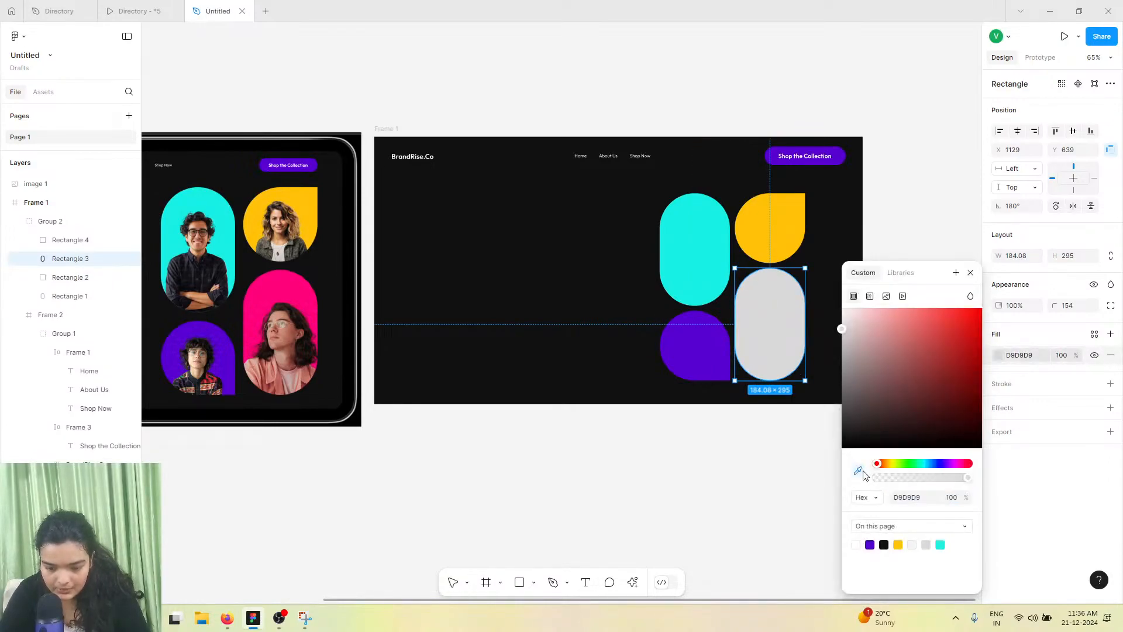
{"action": "left_click", "coordinate": [295, 273]}
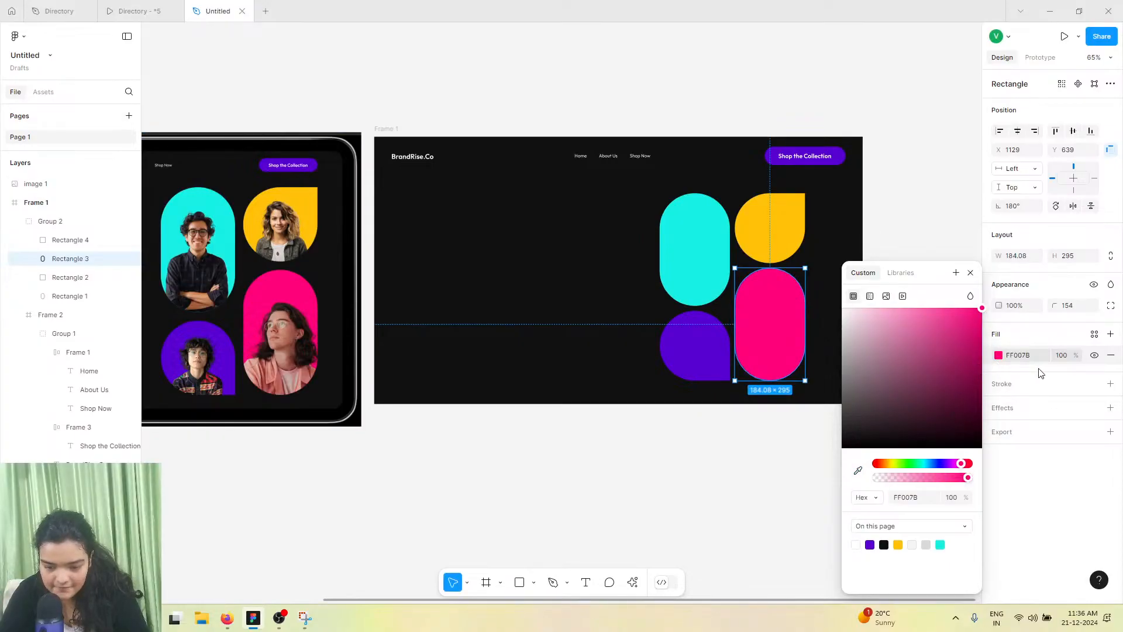
Group the four coloured shapes together and nudge the new group slightly right
{"action": "scroll", "coordinate": [714, 304], "scroll_direction": "up", "scroll_amount": 5}
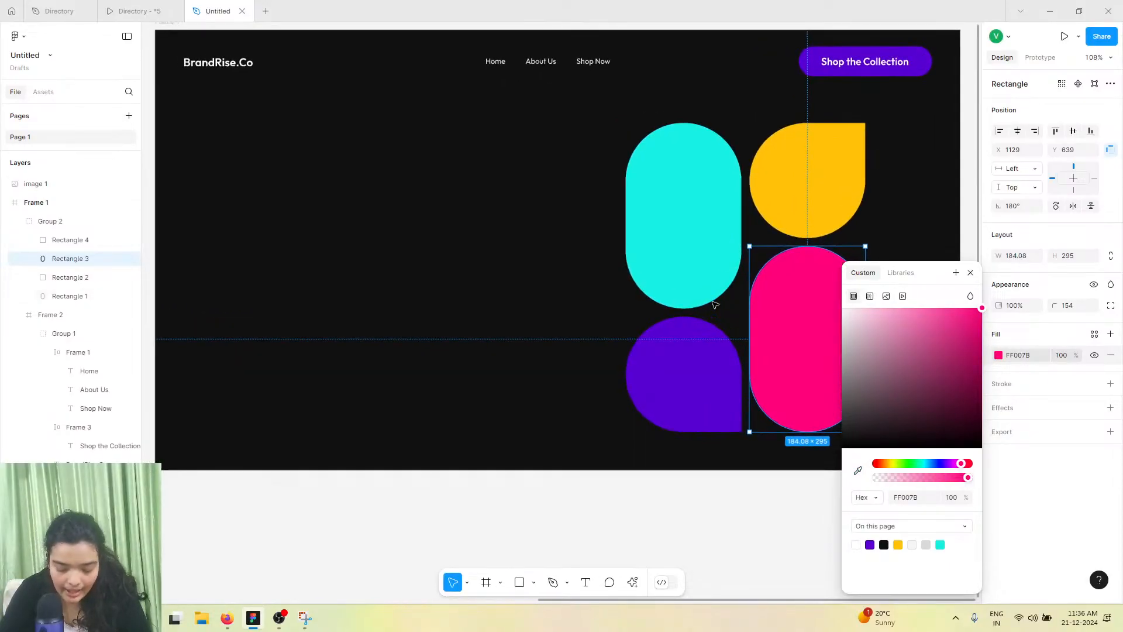
{"action": "scroll", "coordinate": [714, 304], "scroll_direction": "right", "scroll_amount": 1}
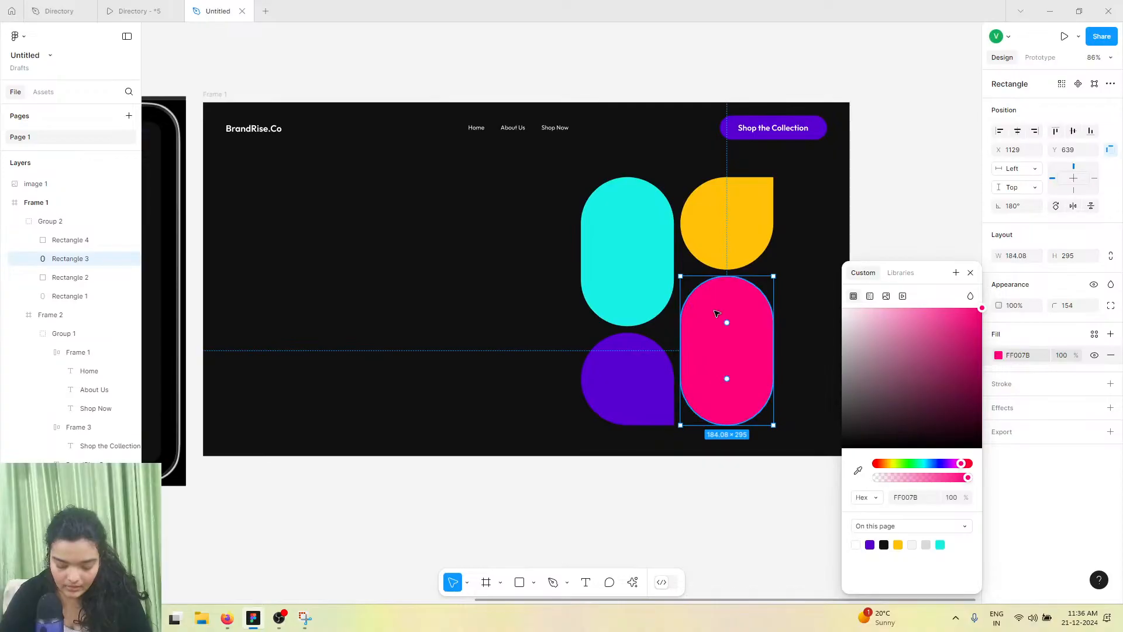
{"action": "scroll", "coordinate": [718, 311], "scroll_direction": "up", "scroll_amount": 1}
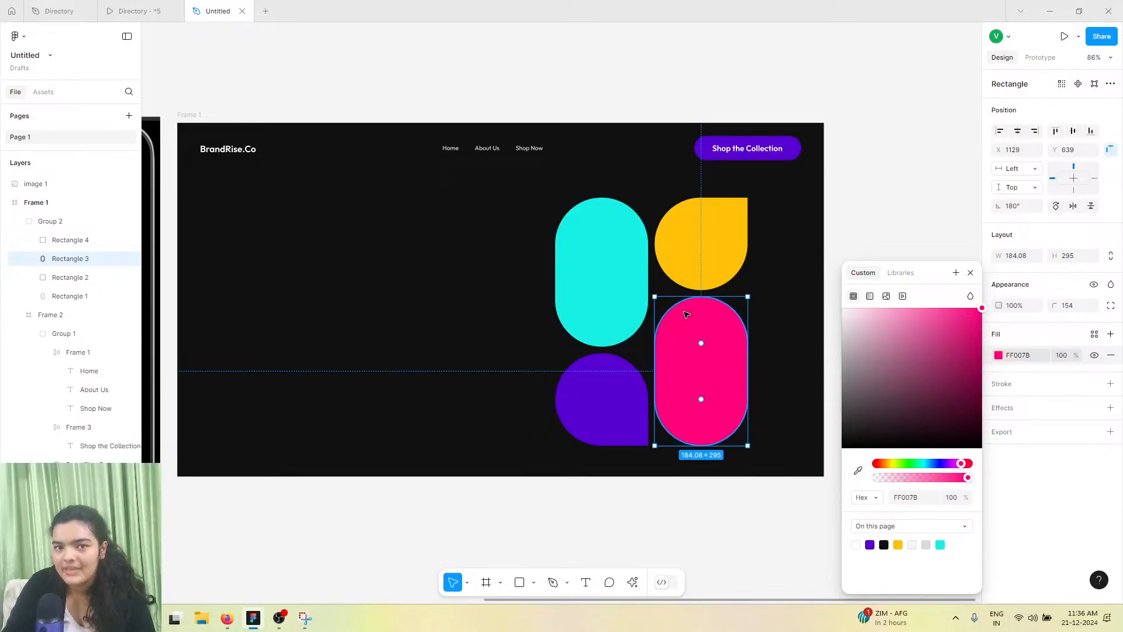
{"action": "scroll", "coordinate": [678, 314], "scroll_direction": "left", "scroll_amount": 1}
{"action": "left_click", "coordinate": [634, 258]}
{"action": "left_click", "coordinate": [688, 251], "text": "shift"}
{"action": "left_click", "coordinate": [652, 403], "text": "shift"}
{"action": "left_click", "coordinate": [687, 413], "text": "shift"}
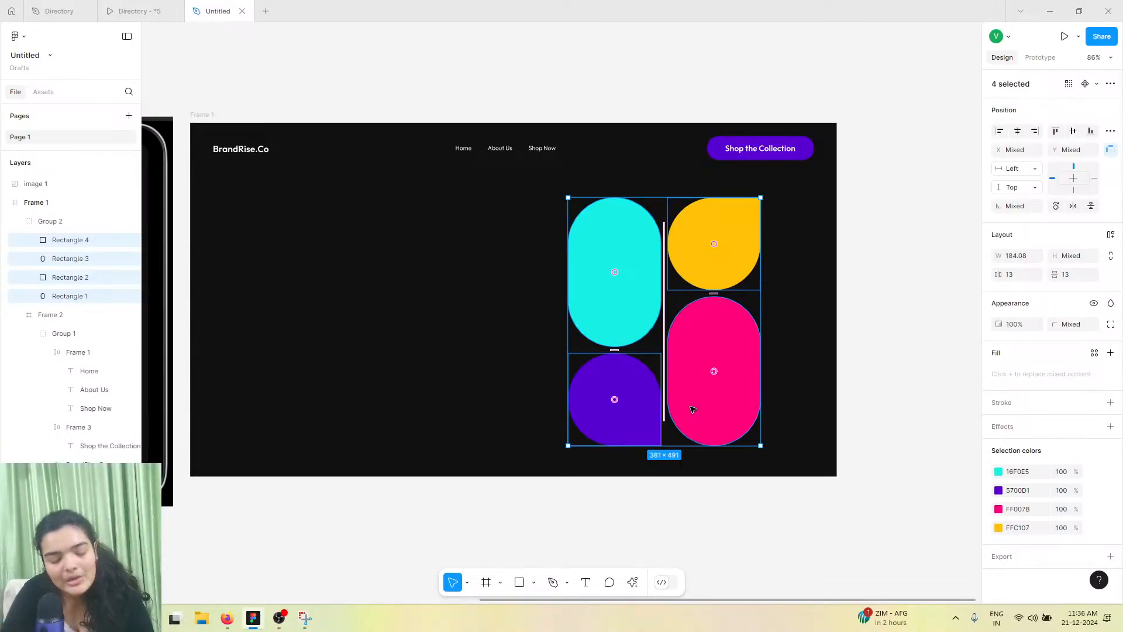
{"action": "key", "text": "ctrl+g"}
{"action": "left_click_drag", "start_coordinate": [690, 326], "coordinate": [703, 324]}
{"action": "left_click", "coordinate": [496, 293]}
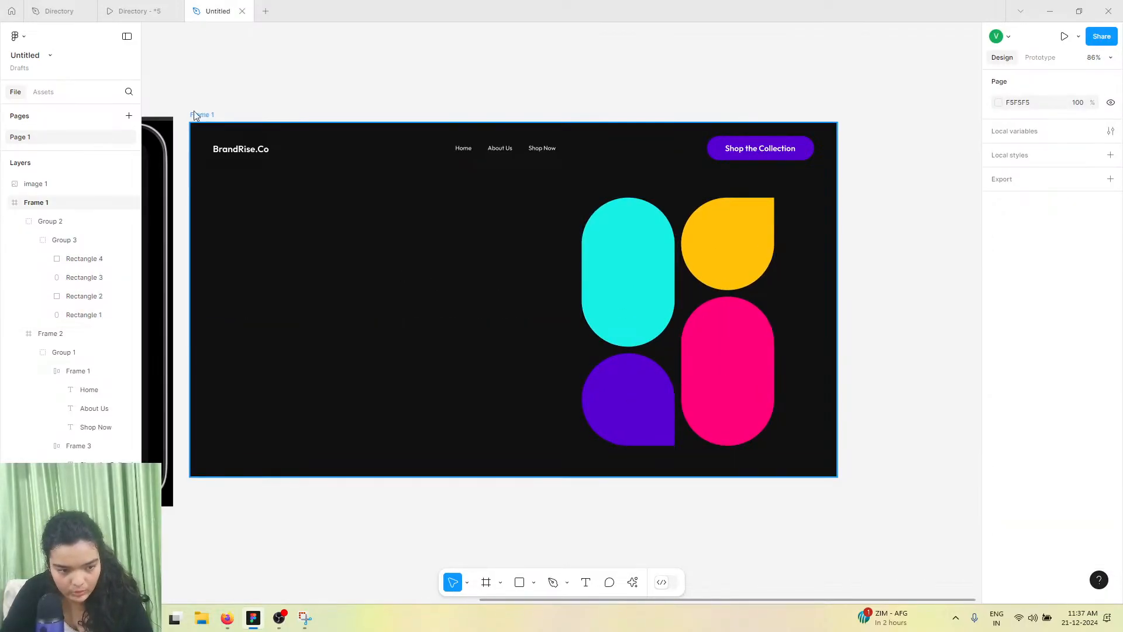
Resize Frame 1 to 1280 × 768 by extending its height
{"action": "left_click", "coordinate": [197, 115]}
{"action": "left_click_drag", "start_coordinate": [353, 475], "coordinate": [359, 510]}
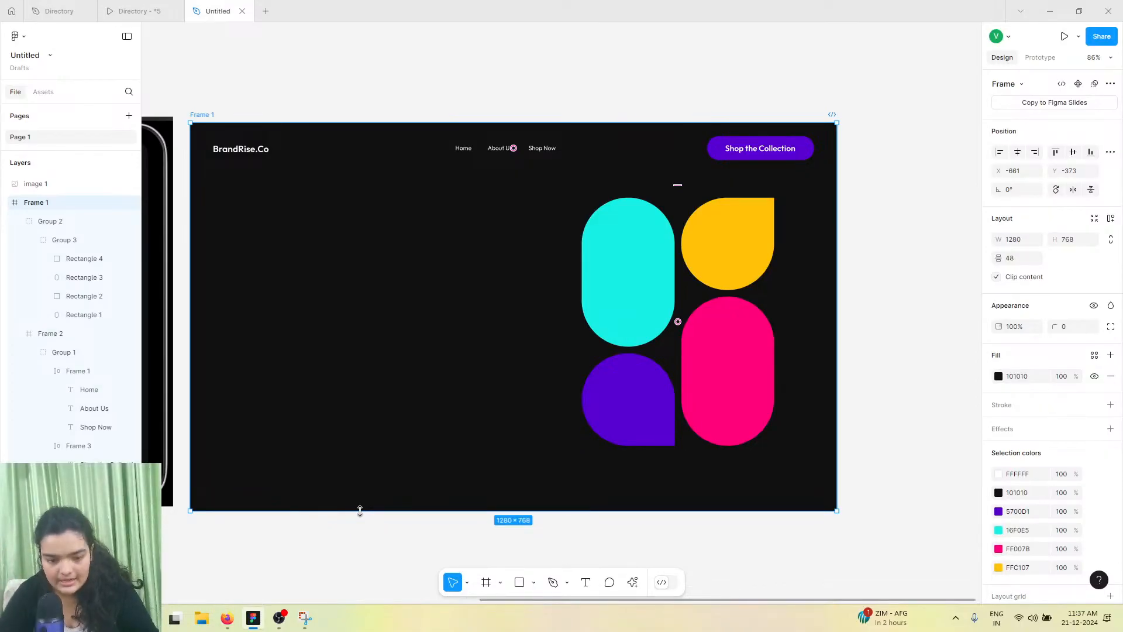
Reposition the coloured shape group within the frame to X 740, Y 162
{"action": "left_click", "coordinate": [651, 336]}
{"action": "left_click_drag", "start_coordinate": [666, 392], "coordinate": [654, 408]}
{"action": "mouse_move", "coordinate": [568, 269]}
{"action": "left_mouse_down"}
{"action": "mouse_move", "coordinate": [541, 269]}
{"action": "mouse_move", "coordinate": [584, 283]}
{"action": "left_mouse_up"}
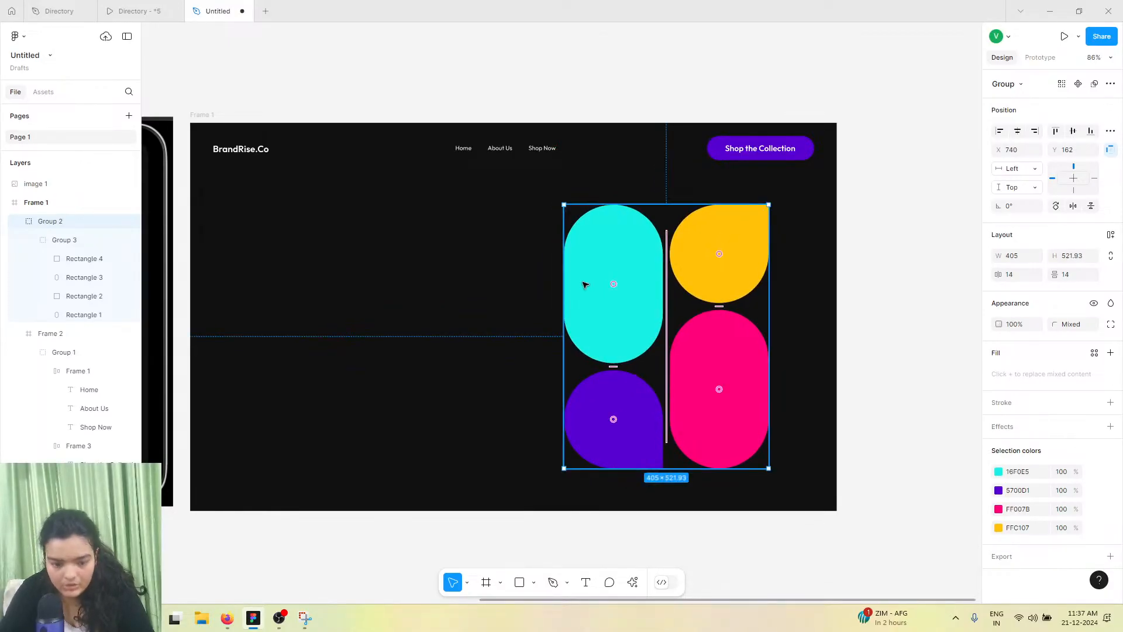
{"action": "left_click", "coordinate": [602, 519]}
Select the cyan shape and open the Lummi plugin
{"action": "left_click", "coordinate": [589, 328]}
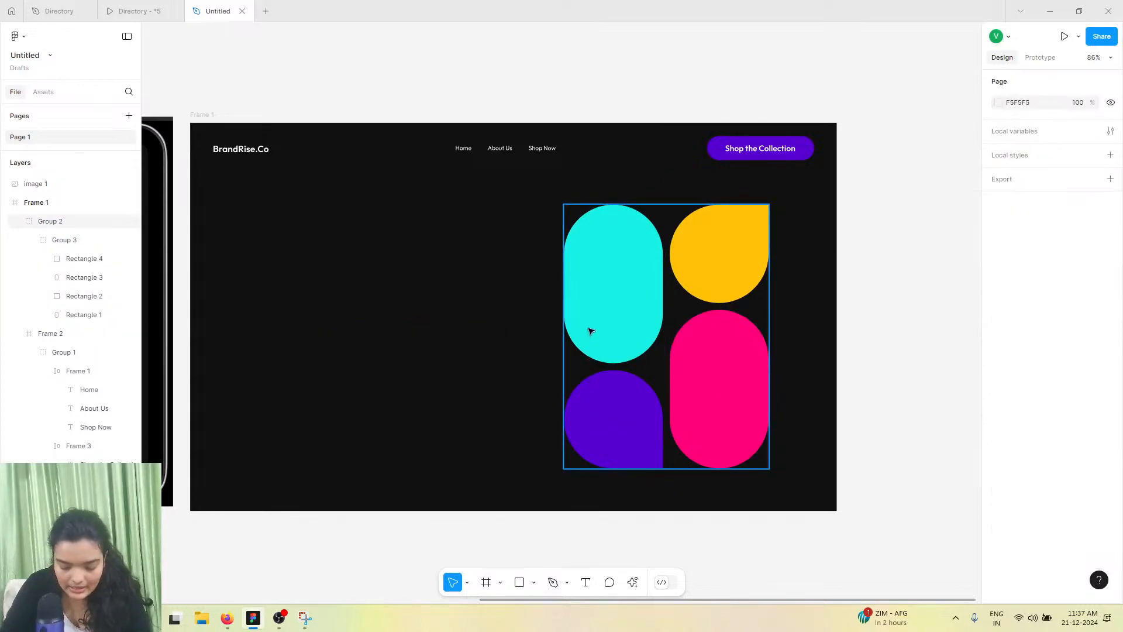
{"action": "left_click", "coordinate": [589, 328]}
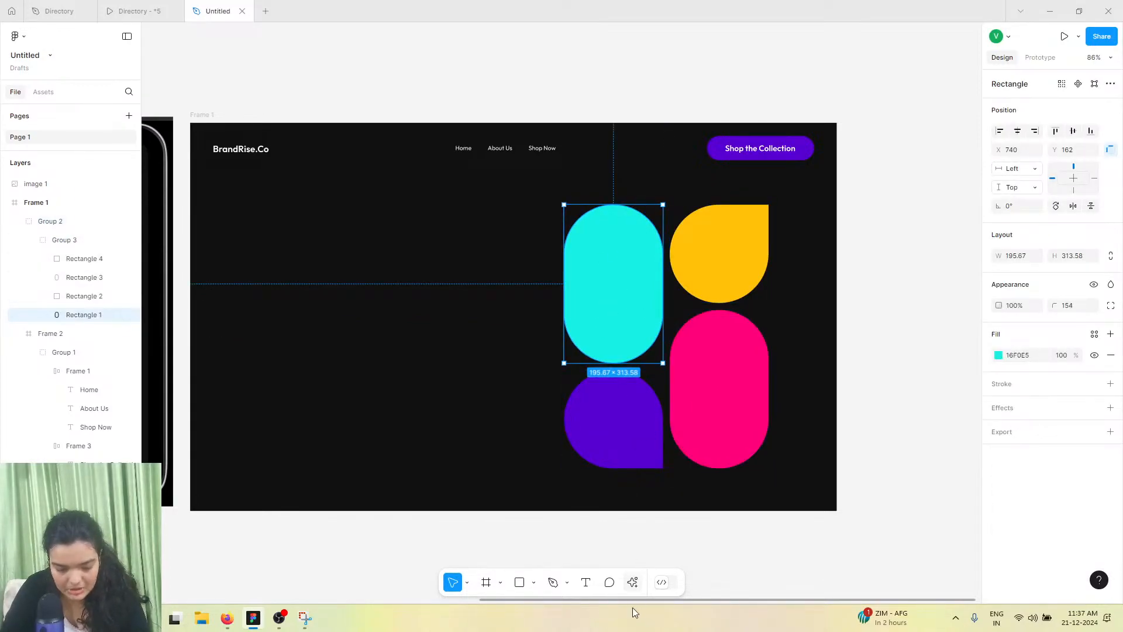
{"action": "left_click", "coordinate": [631, 582]}
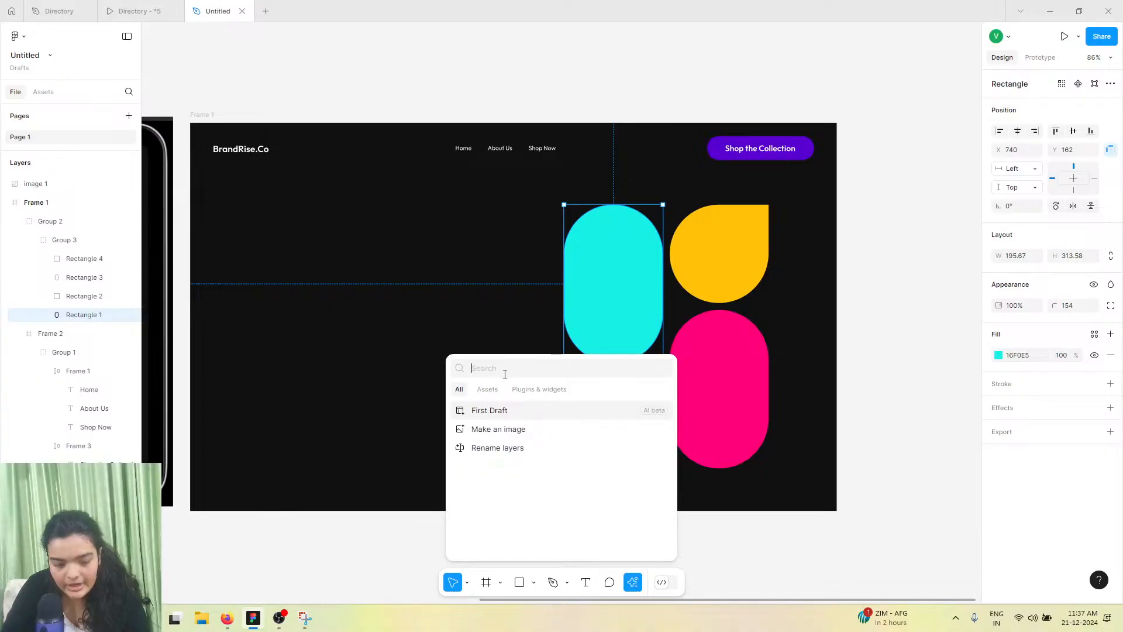
{"action": "left_click", "coordinate": [540, 390]}
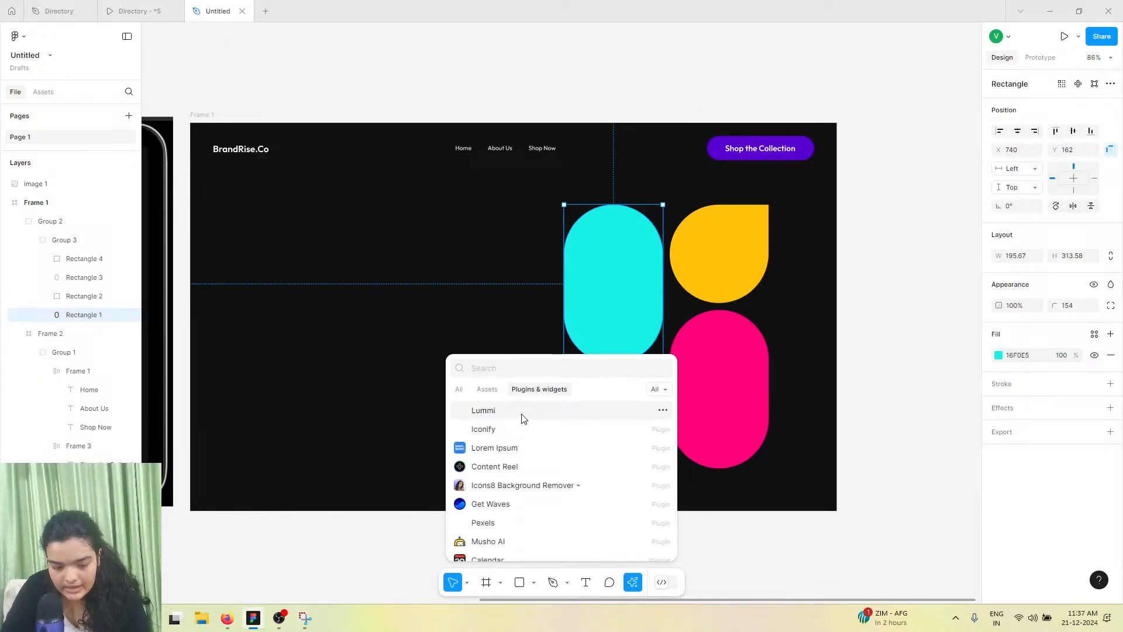
{"action": "key", "text": "Escape"}
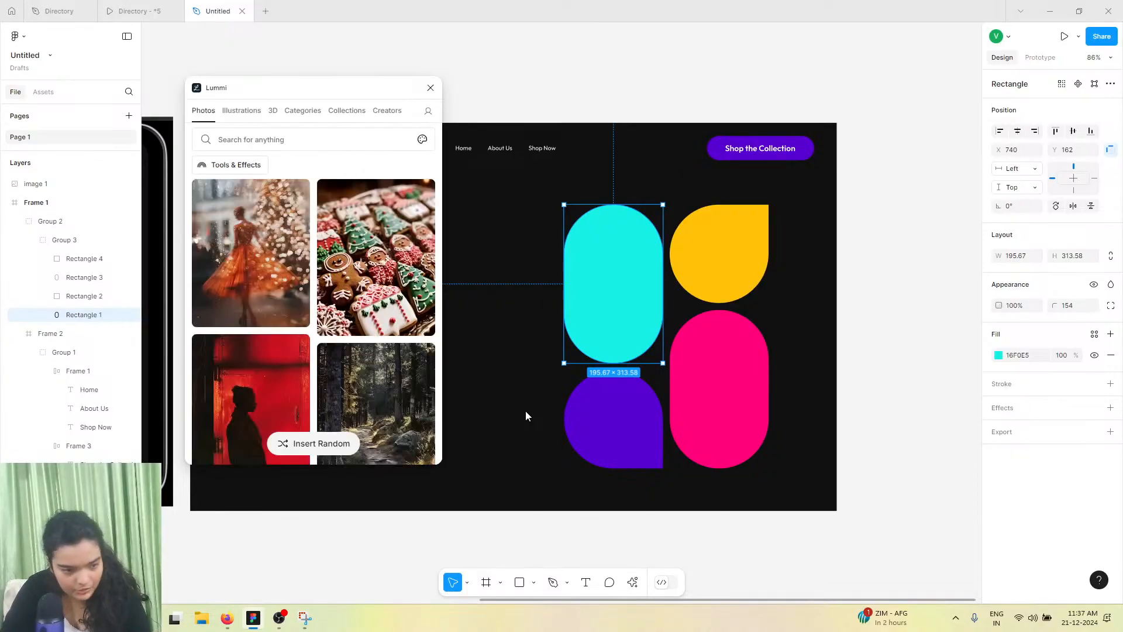
Search Lummi photos for "person"
{"action": "left_click", "coordinate": [249, 138]}
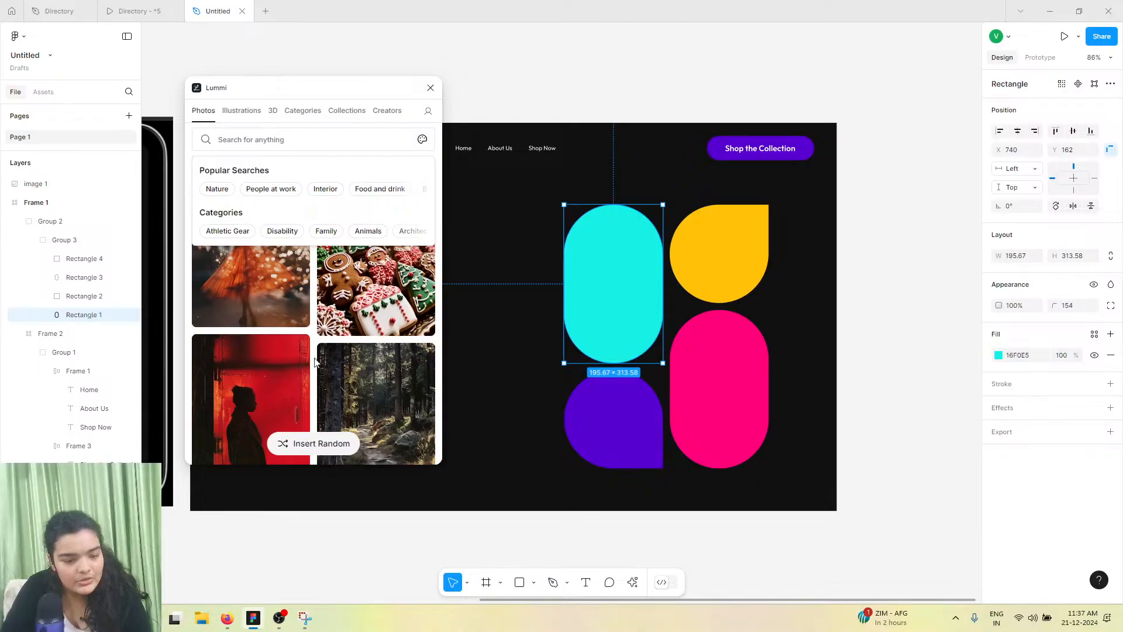
{"action": "scroll", "coordinate": [374, 410], "scroll_direction": "down", "scroll_amount": 3}
{"action": "scroll", "coordinate": [351, 413], "scroll_direction": "down", "scroll_amount": 3}
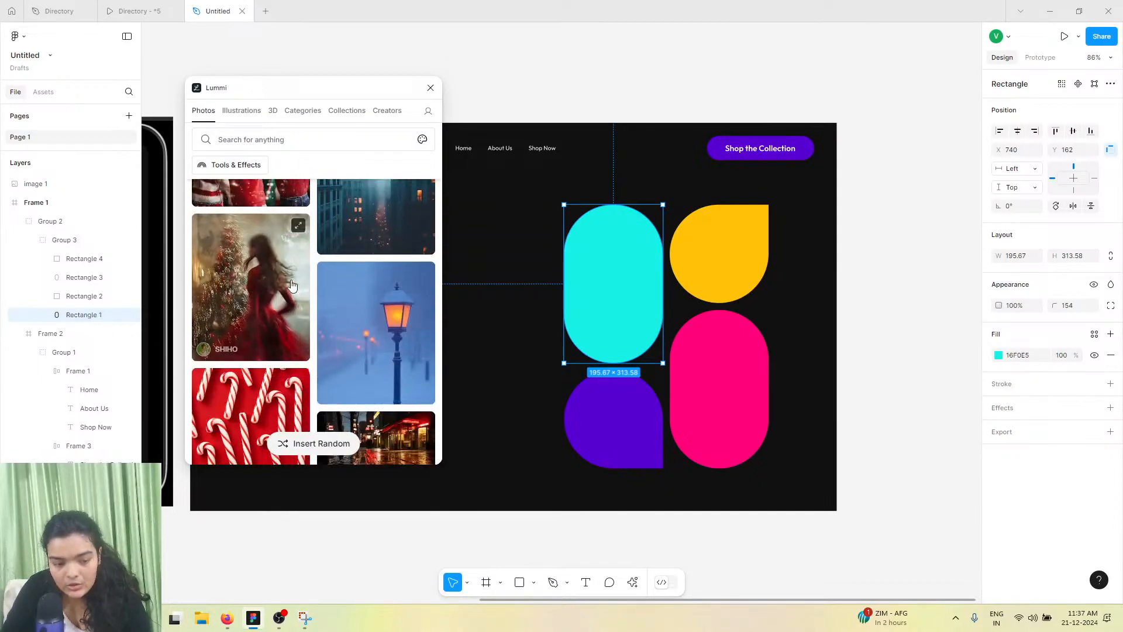
{"action": "left_click", "coordinate": [248, 165]}
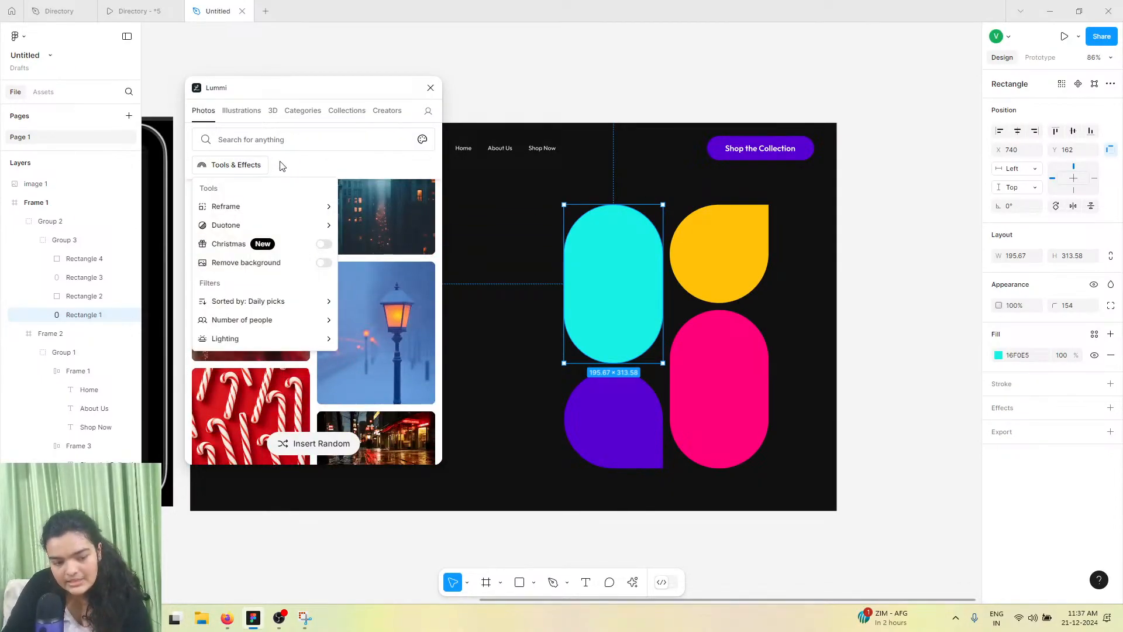
{"action": "left_click", "coordinate": [286, 140]}
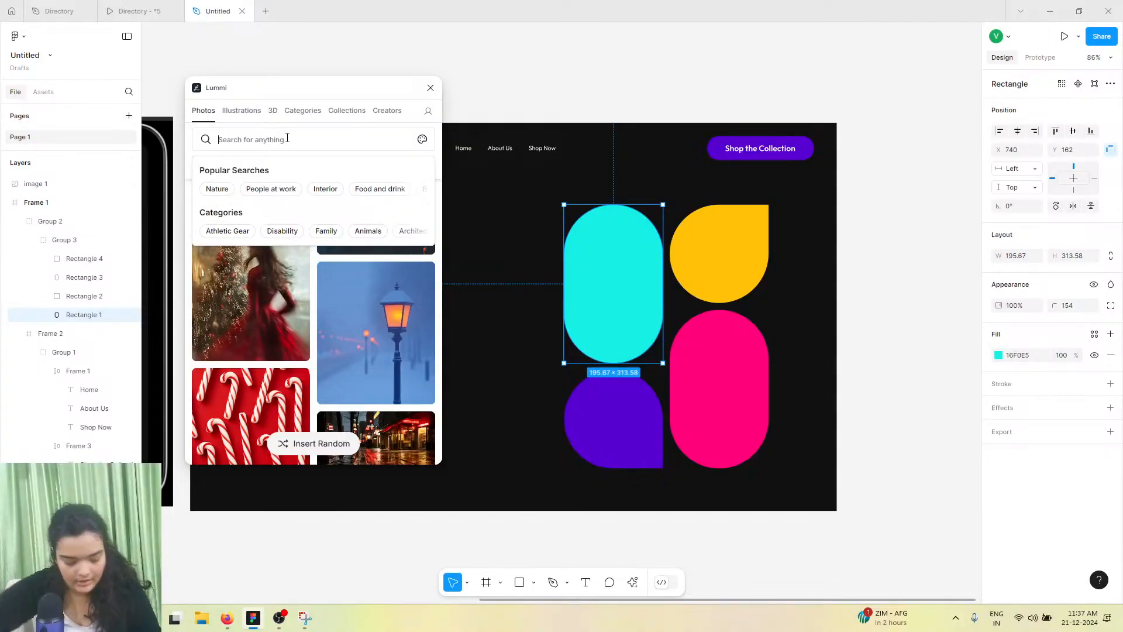
{"action": "type", "text": "person"}
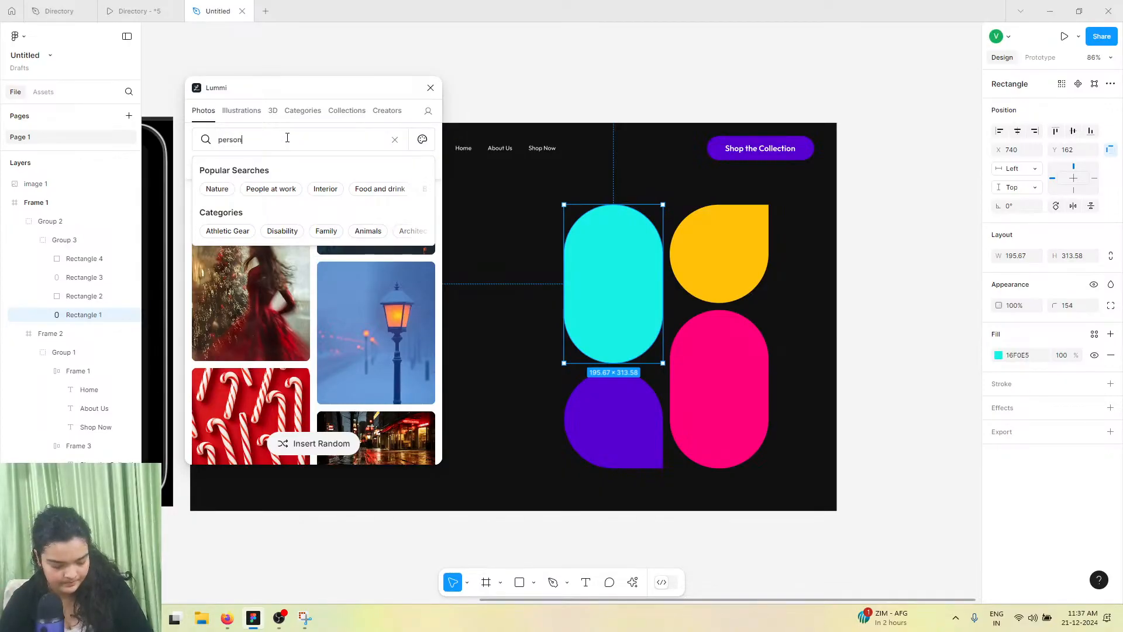
{"action": "key", "text": "Return"}
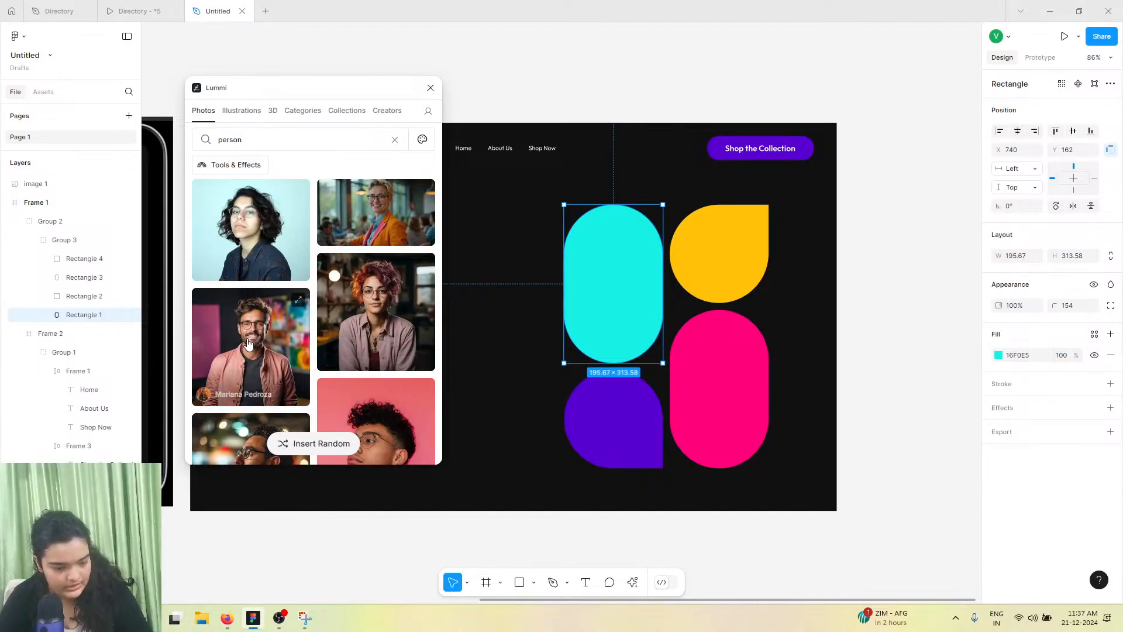
Turn on Remove background and insert the bearded man with glasses portrait into the cyan shape
{"action": "left_click", "coordinate": [231, 170]}
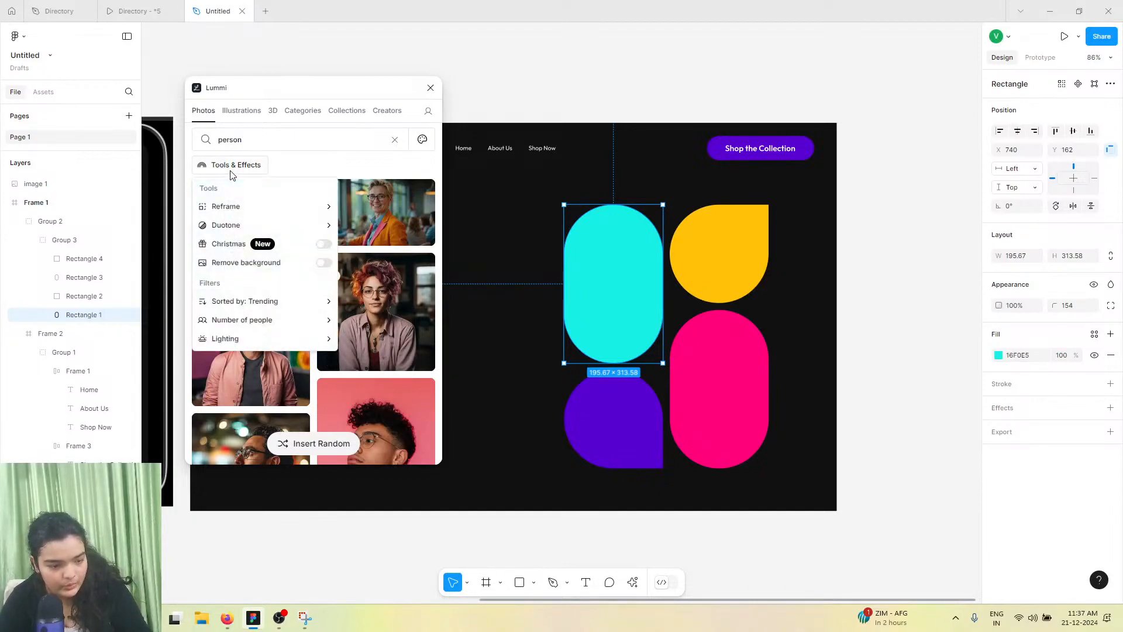
{"action": "left_click", "coordinate": [300, 263]}
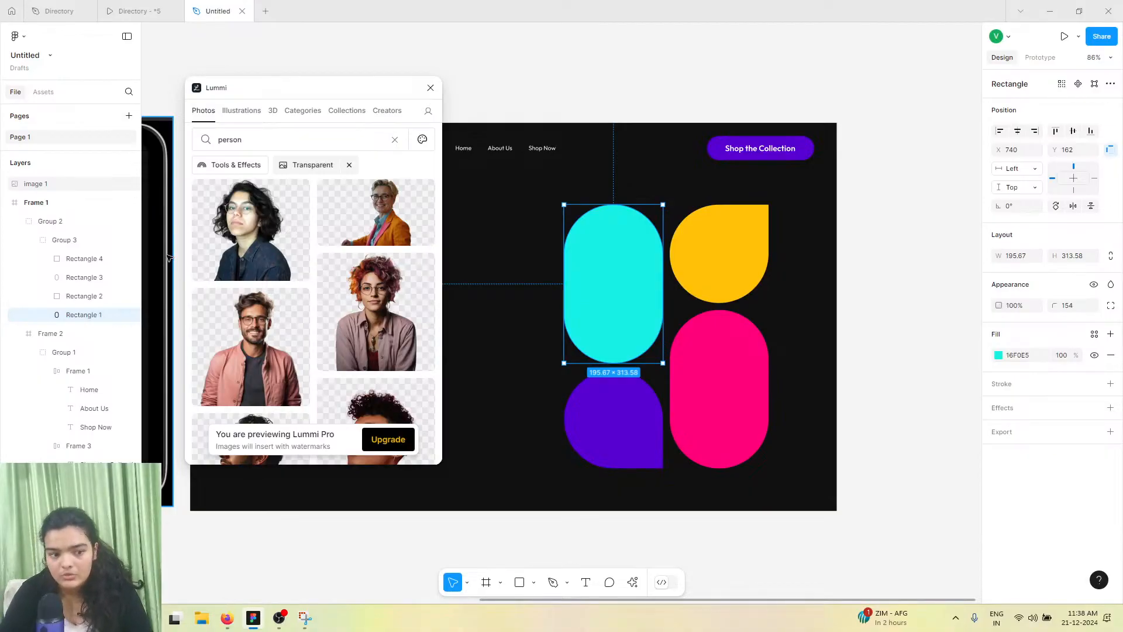
{"action": "scroll", "coordinate": [315, 333], "scroll_direction": "down", "scroll_amount": 5}
{"action": "scroll", "coordinate": [292, 316], "scroll_direction": "up", "scroll_amount": 3}
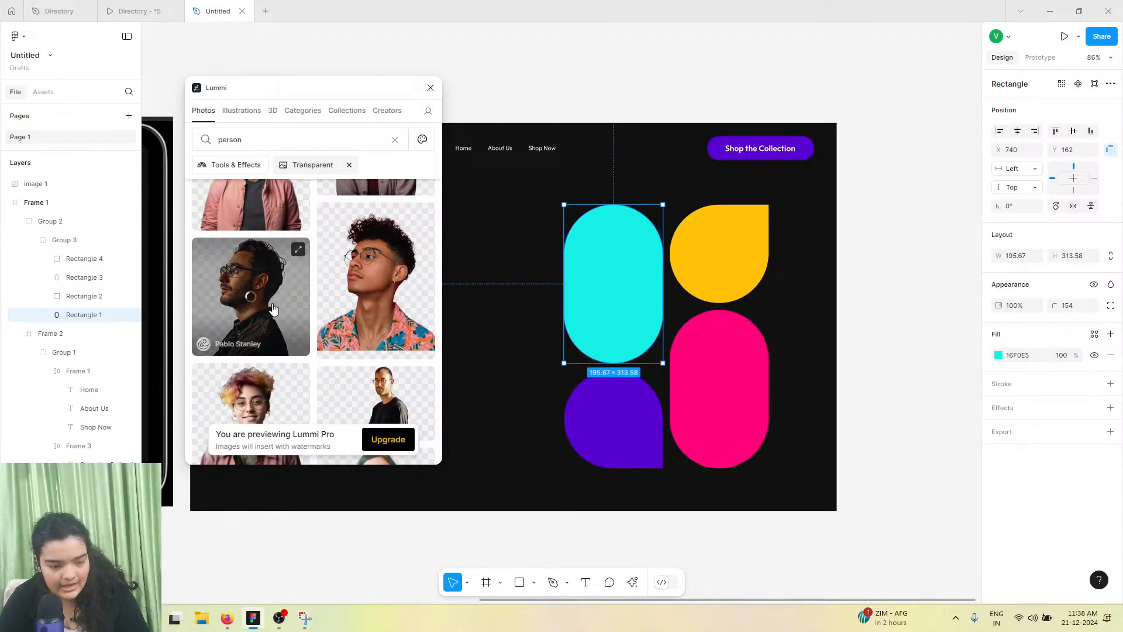
{"action": "left_click", "coordinate": [361, 356]}
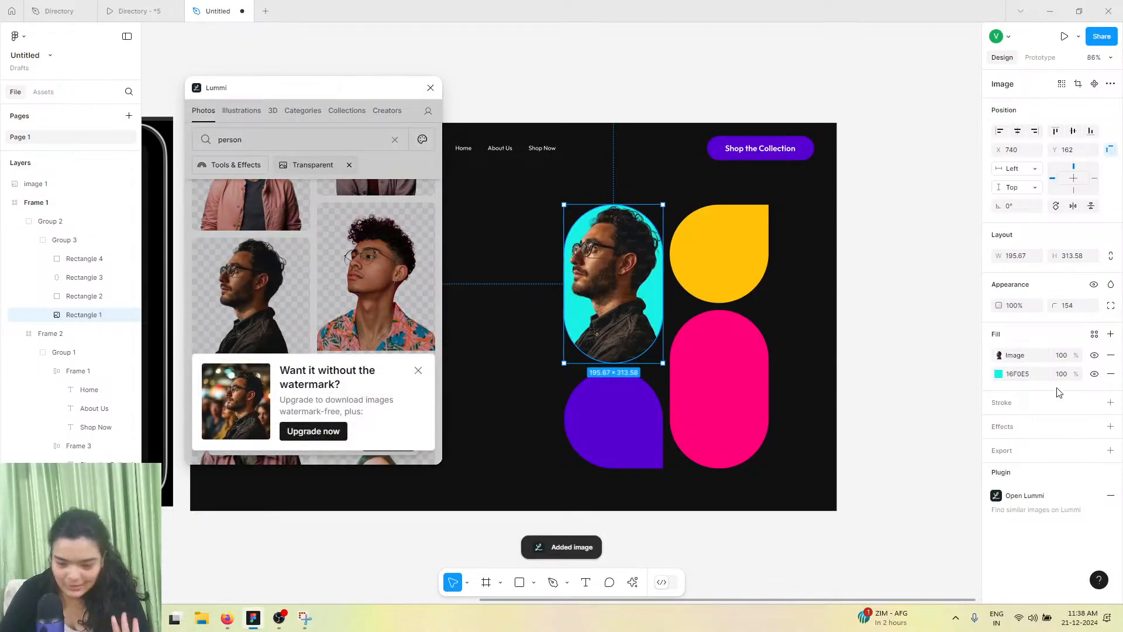
Switch the cyan shape's image fill to Crop and scale and position the portrait inside it
{"action": "left_click", "coordinate": [999, 355]}
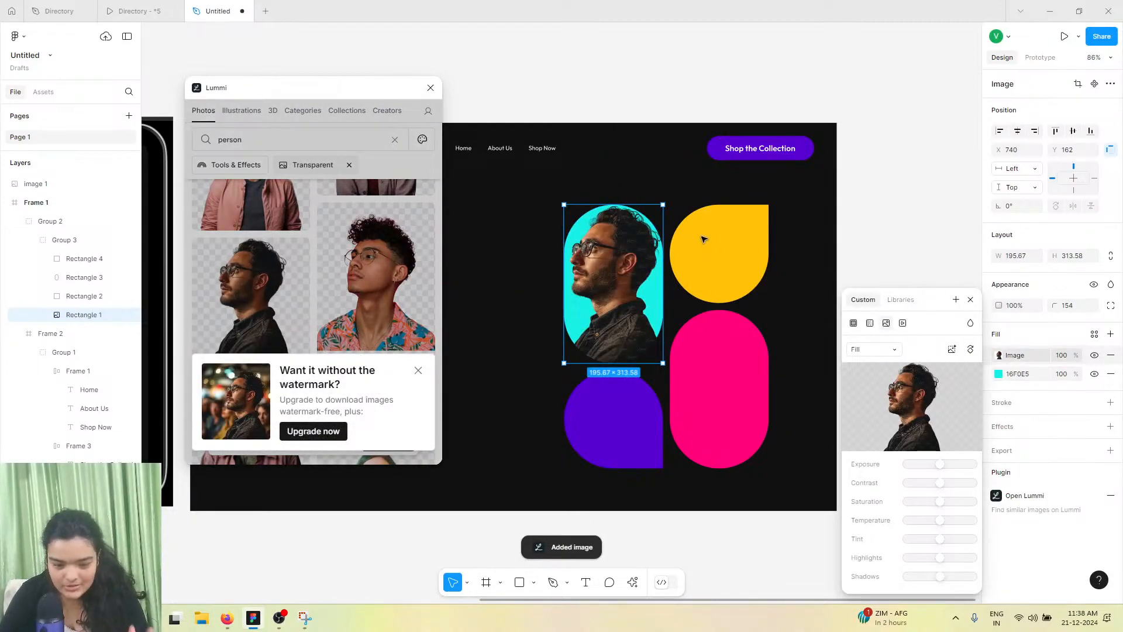
{"action": "left_click", "coordinate": [853, 346]}
{"action": "left_click", "coordinate": [865, 380]}
{"action": "left_click_drag", "start_coordinate": [588, 233], "coordinate": [611, 162]}
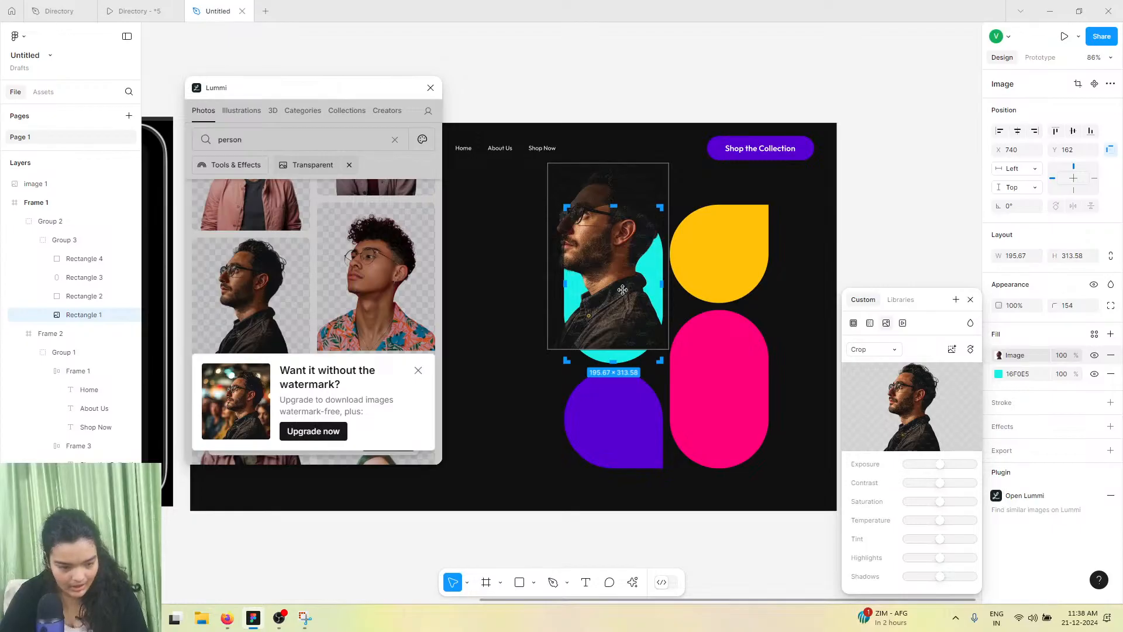
{"action": "left_click_drag", "start_coordinate": [620, 255], "coordinate": [626, 290]}
{"action": "left_click_drag", "start_coordinate": [622, 198], "coordinate": [638, 266]}
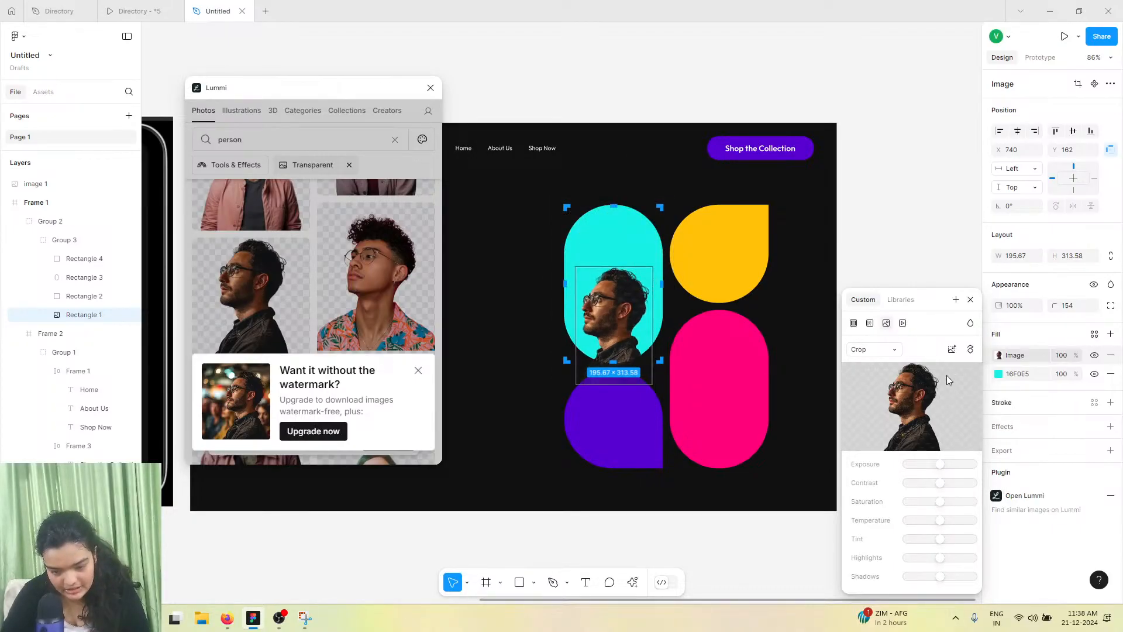
{"action": "left_click", "coordinate": [876, 349]}
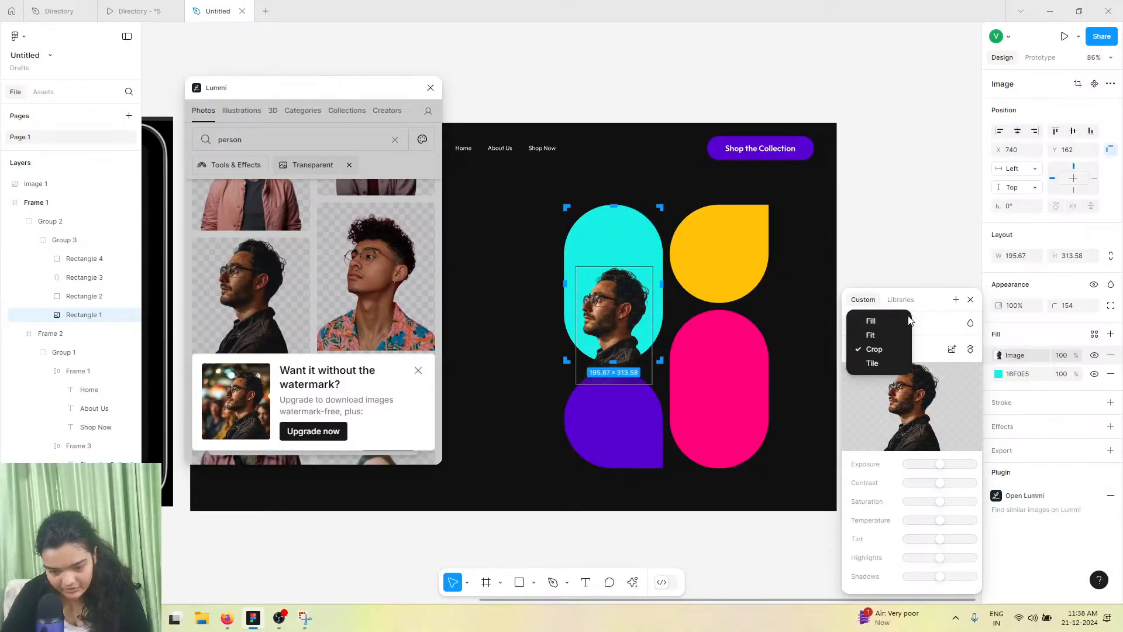
{"action": "left_click", "coordinate": [890, 353]}
{"action": "left_click_drag", "start_coordinate": [618, 267], "coordinate": [623, 236]}
{"action": "mouse_move", "coordinate": [619, 279]}
{"action": "left_mouse_down"}
{"action": "mouse_move", "coordinate": [632, 251]}
{"action": "mouse_move", "coordinate": [621, 267]}
{"action": "left_mouse_up"}
{"action": "left_click", "coordinate": [672, 90]}
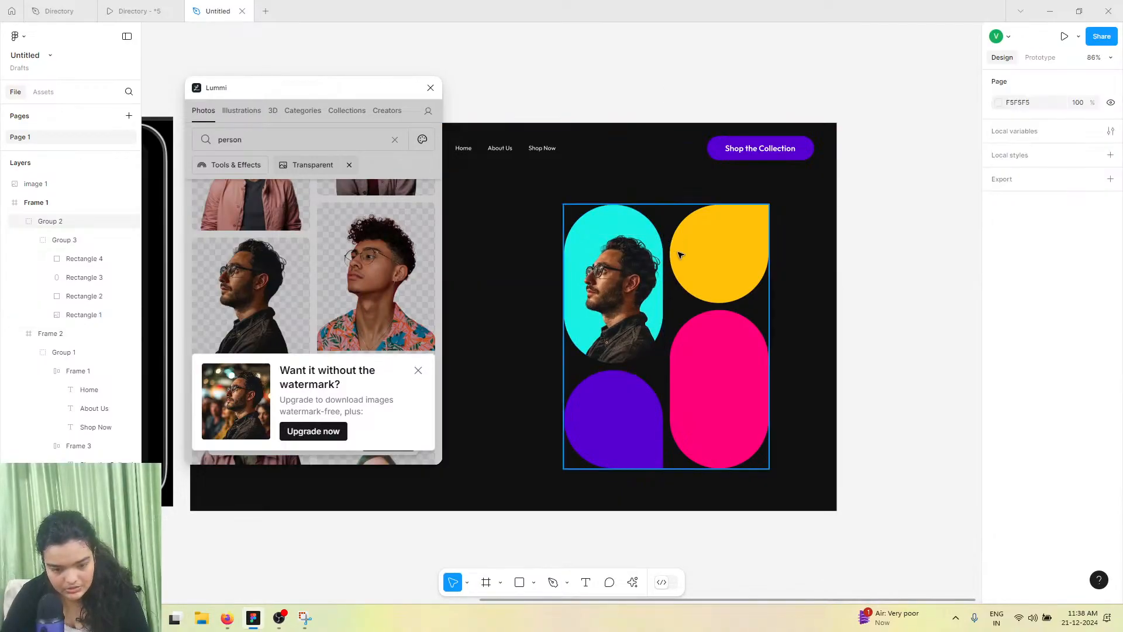
Nudge the cropped portrait slightly within the cyan shape
{"action": "left_click", "coordinate": [640, 264], "text": "ctrl"}
{"action": "left_click", "coordinate": [998, 357]}
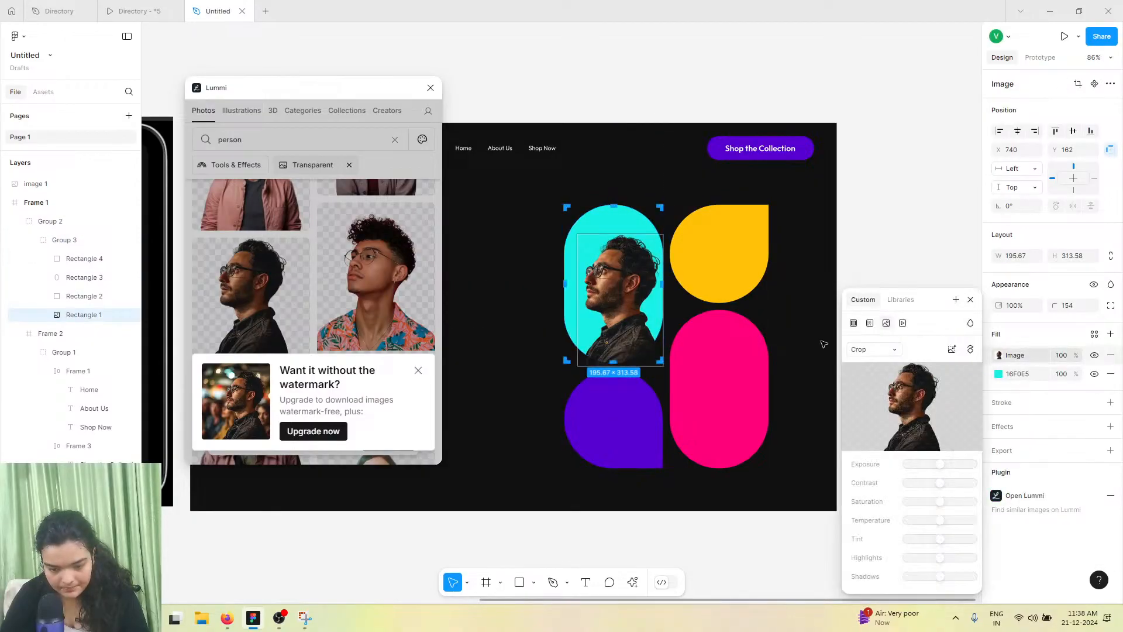
{"action": "left_click_drag", "start_coordinate": [592, 283], "coordinate": [585, 280]}
{"action": "left_click", "coordinate": [610, 134]}
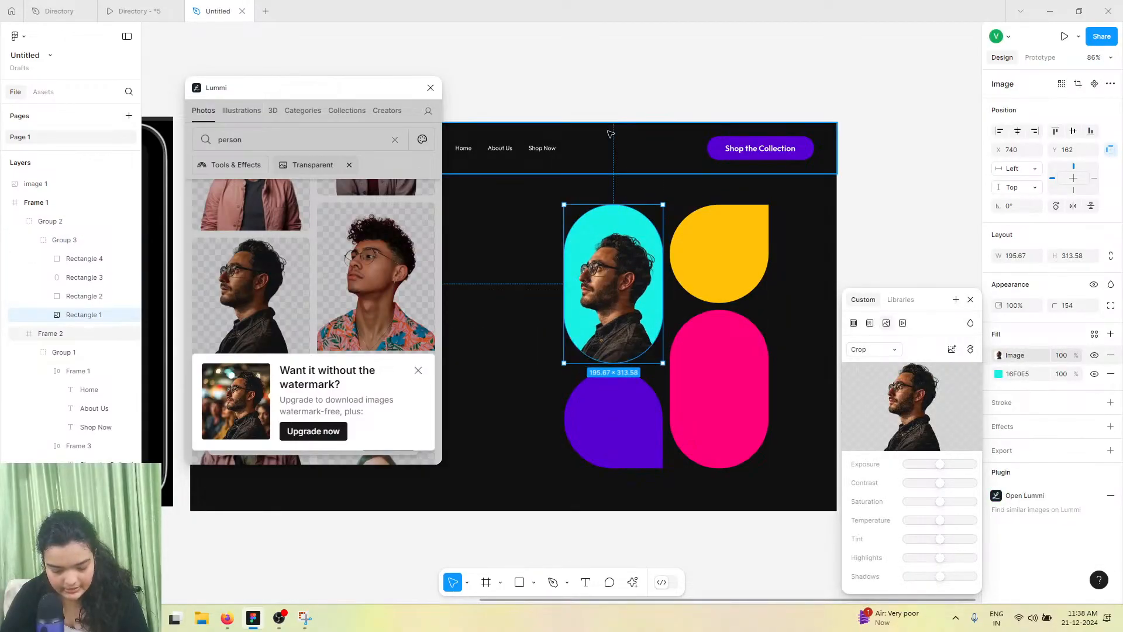
Select the yellow shape and insert another transparent person photo from Lummi into it
{"action": "left_click", "coordinate": [734, 303]}
{"action": "left_click", "coordinate": [728, 290]}
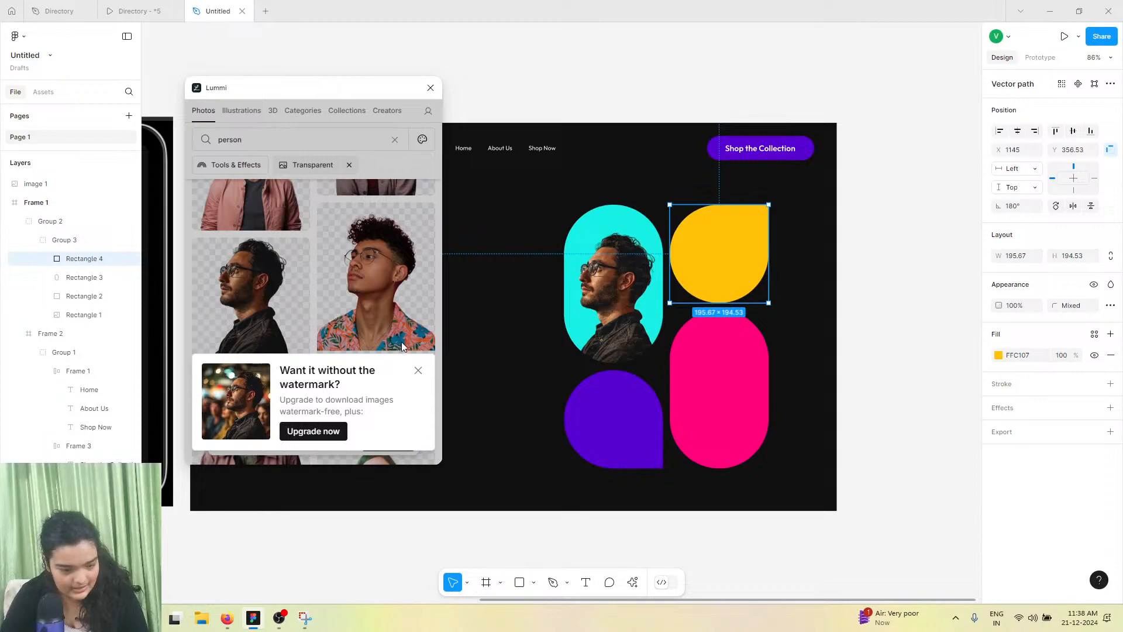
{"action": "left_click", "coordinate": [416, 366]}
{"action": "scroll", "coordinate": [409, 375], "scroll_direction": "down", "scroll_amount": 5}
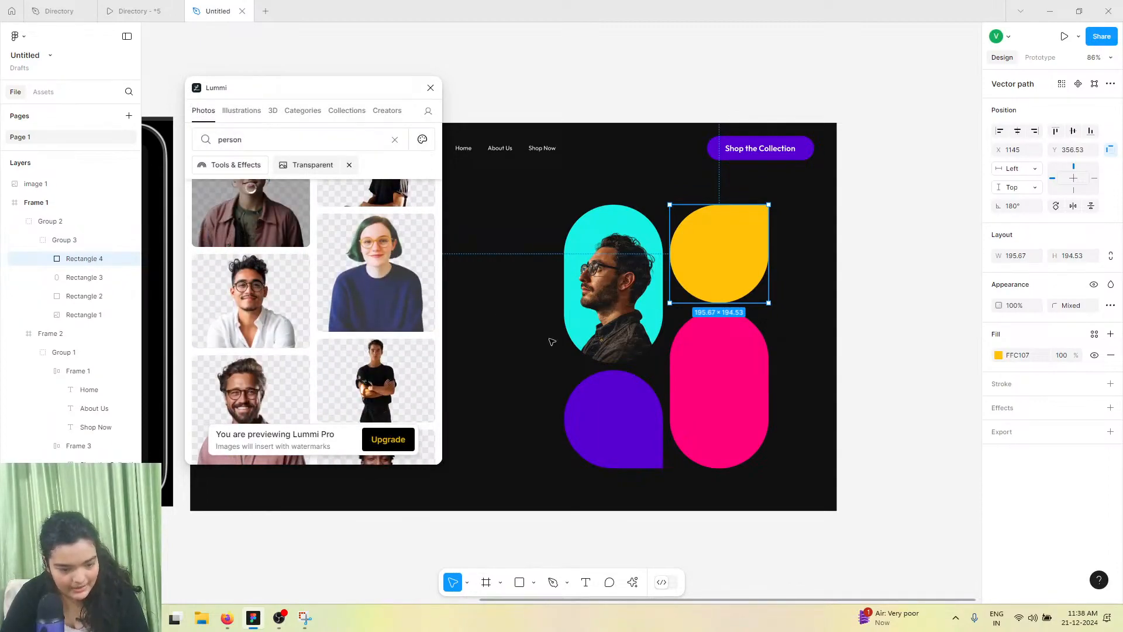
{"action": "left_click", "coordinate": [690, 382]}
{"action": "scroll", "coordinate": [331, 361], "scroll_direction": "down", "scroll_amount": 5}
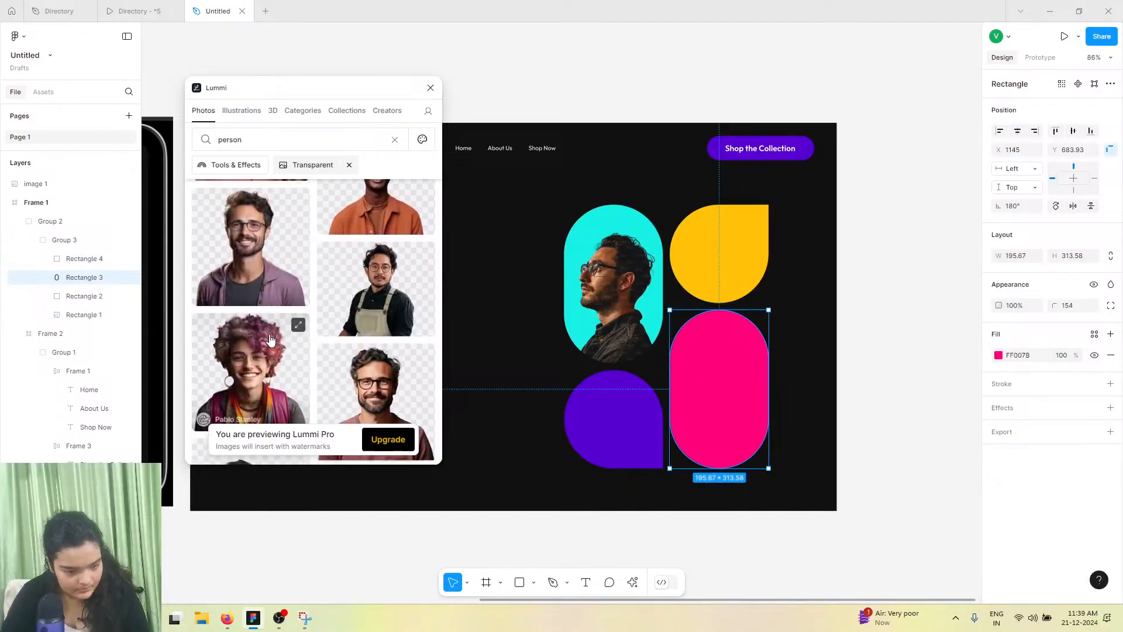
{"action": "scroll", "coordinate": [331, 360], "scroll_direction": "down", "scroll_amount": 1}
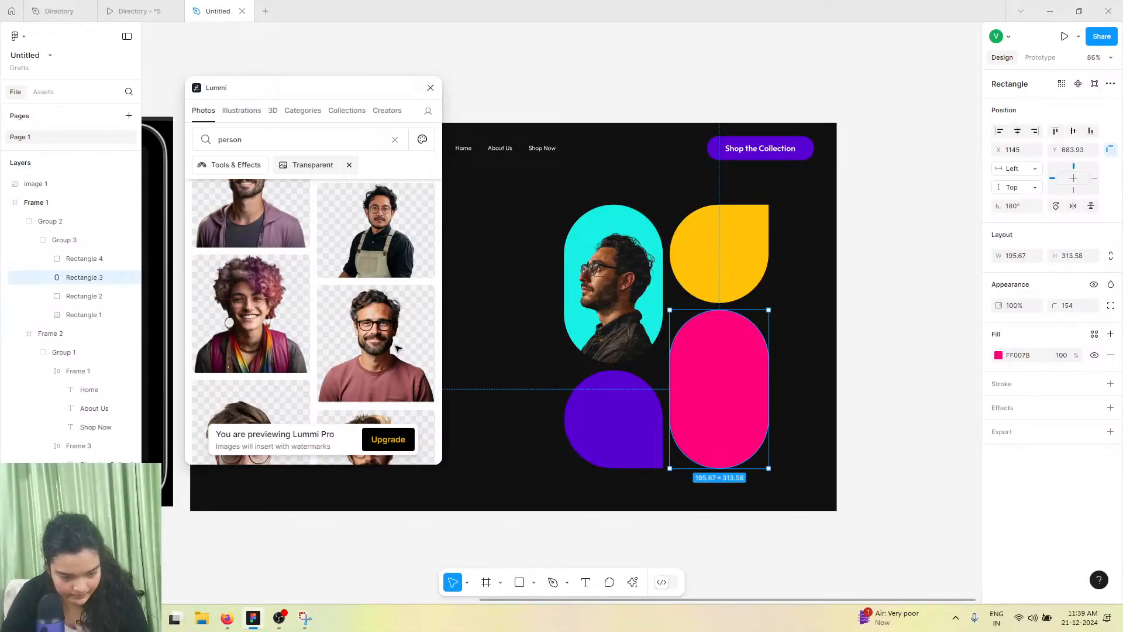
{"action": "scroll", "coordinate": [315, 296], "scroll_direction": "up", "scroll_amount": 5}
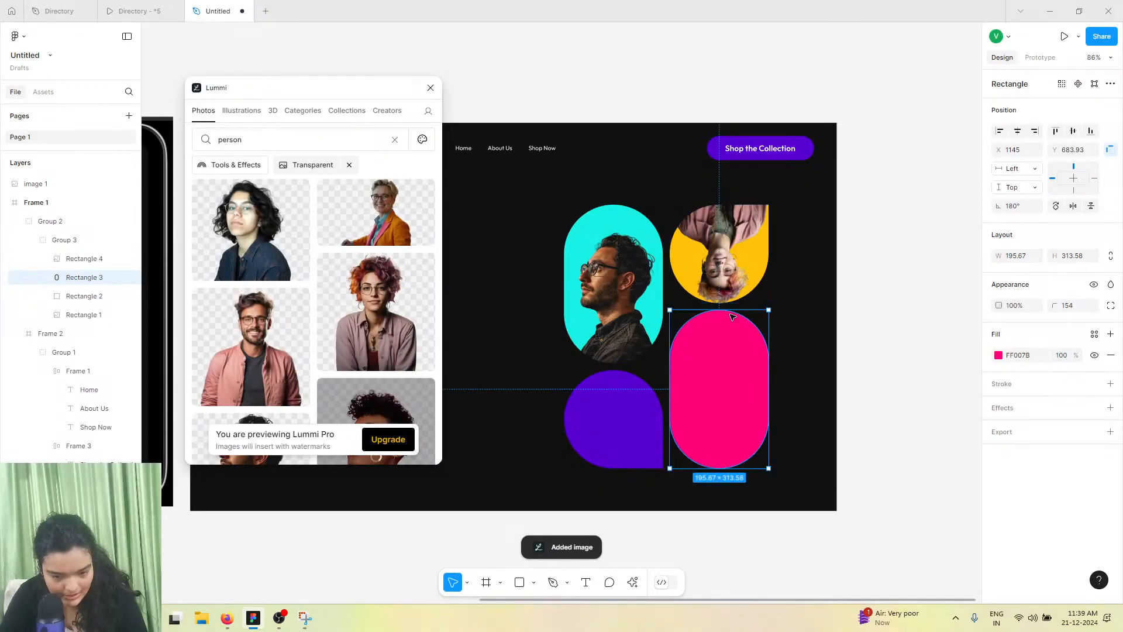
{"action": "left_click", "coordinate": [760, 264]}
{"action": "double_click", "coordinate": [751, 260]}
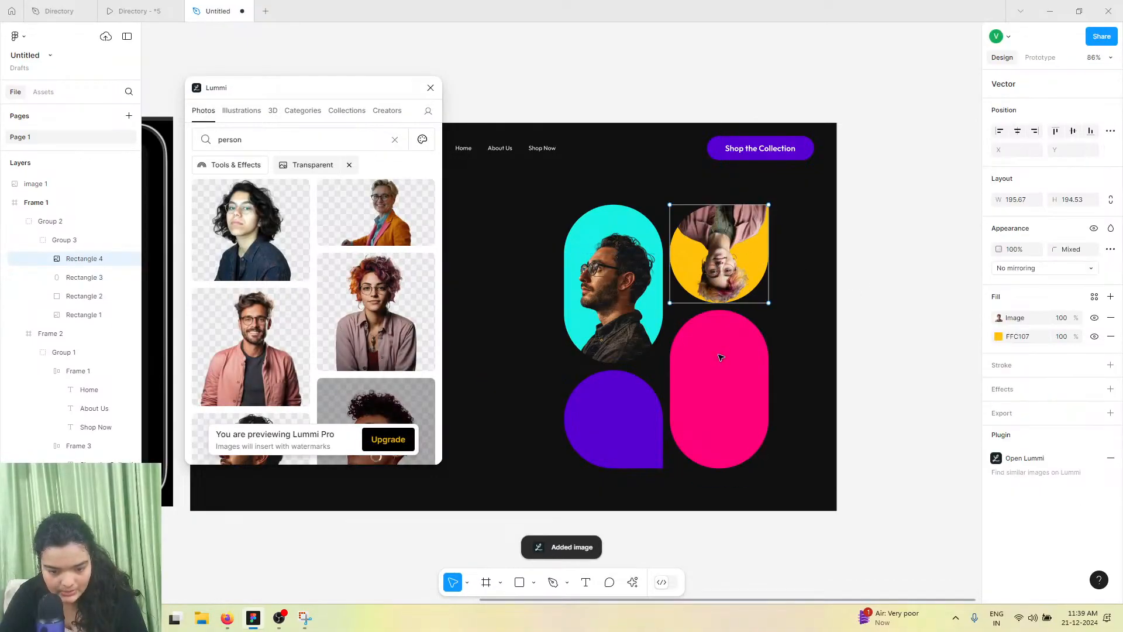
{"action": "left_click", "coordinate": [805, 268]}
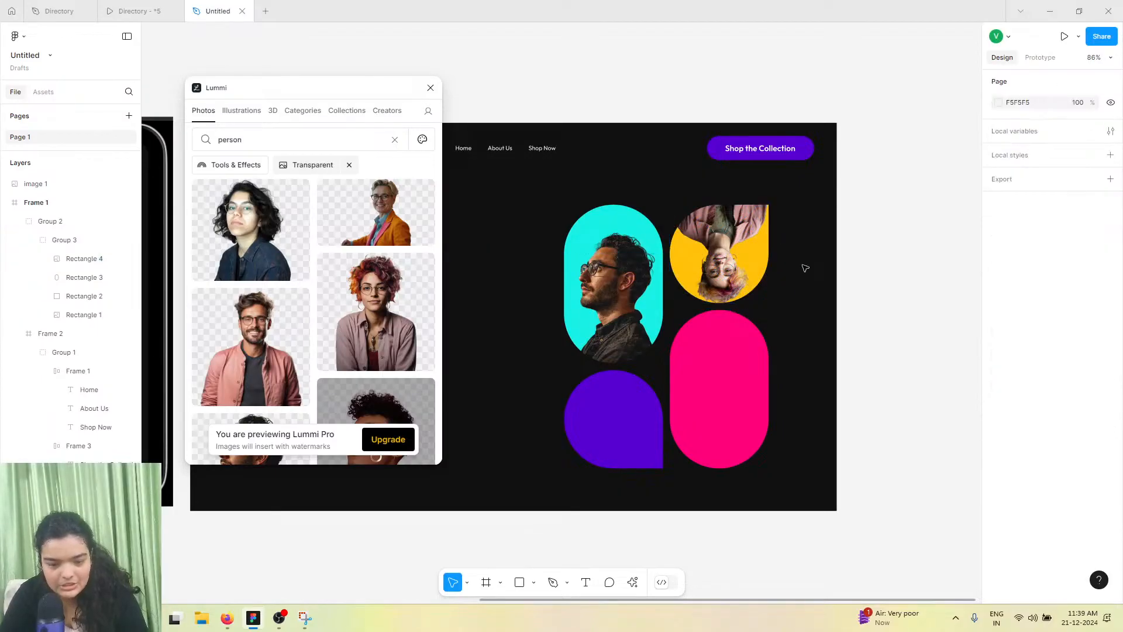
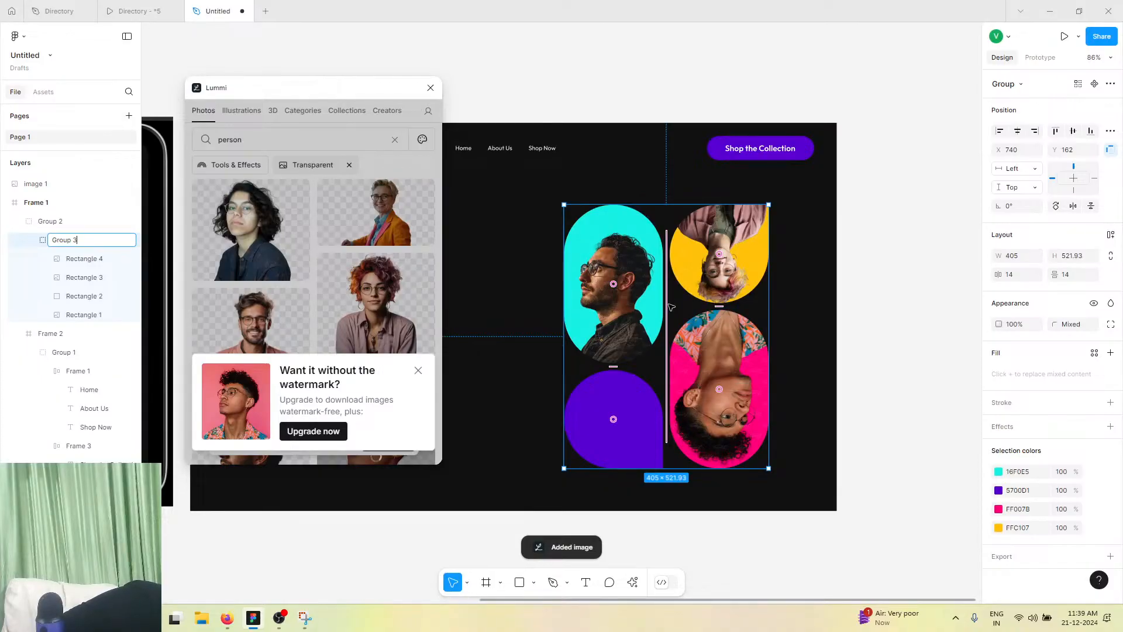
{"action": "key", "text": "ctrl+z"}
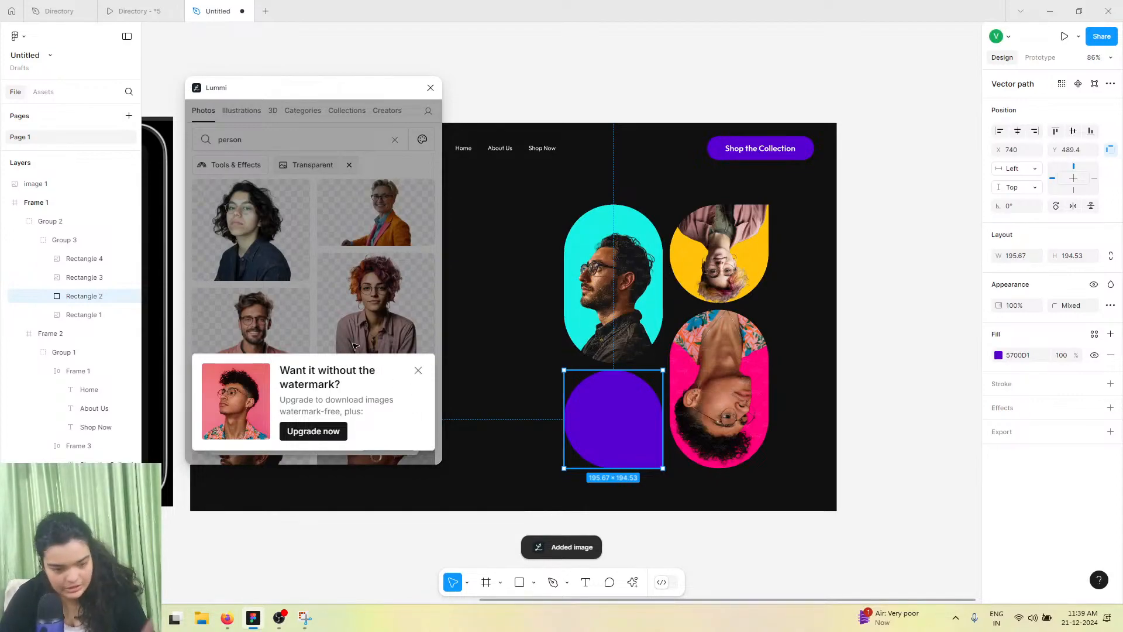
{"action": "left_click_drag", "start_coordinate": [354, 345], "coordinate": [720, 253]}
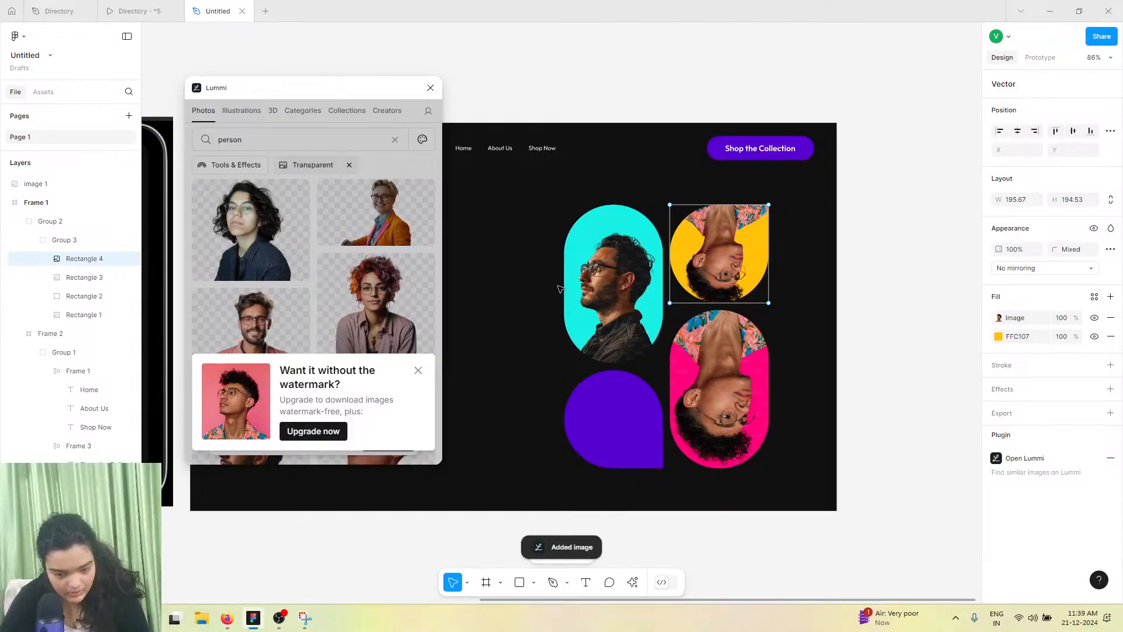
{"action": "left_click", "coordinate": [430, 87]}
{"action": "key", "text": "ctrl+z"}
{"action": "key", "text": "ctrl+z"}
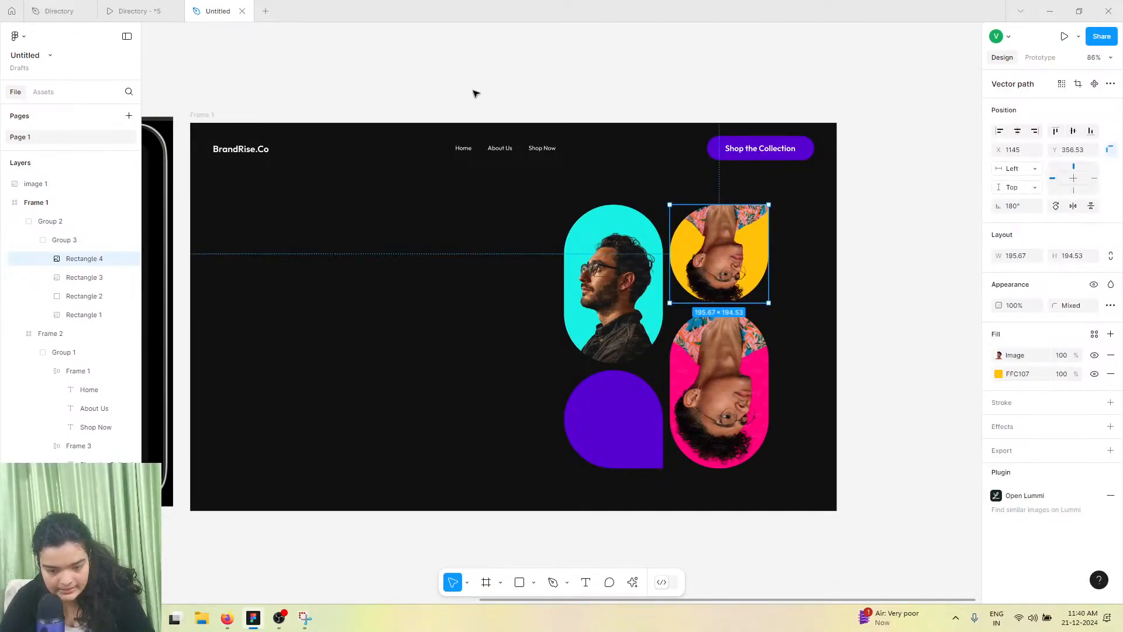
Open Lummi, search "person" with Remove background on, and insert the curly-haired person photo into the purple shape
{"action": "left_click", "coordinate": [631, 581]}
{"action": "key", "text": "Escape"}
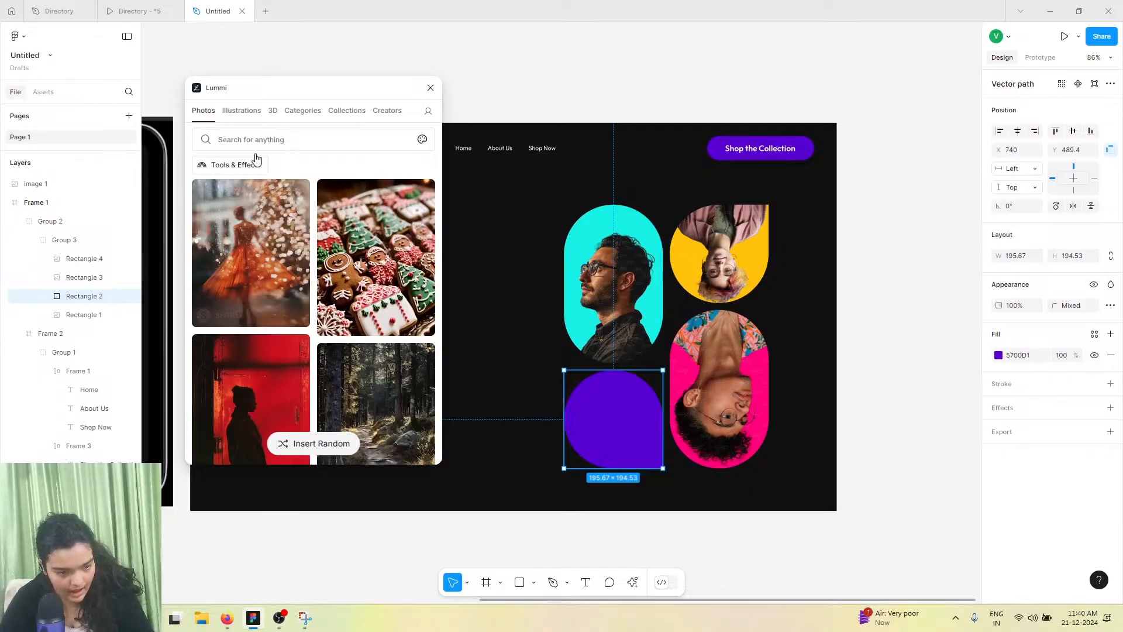
{"action": "left_click", "coordinate": [260, 142]}
{"action": "type", "text": "person"}
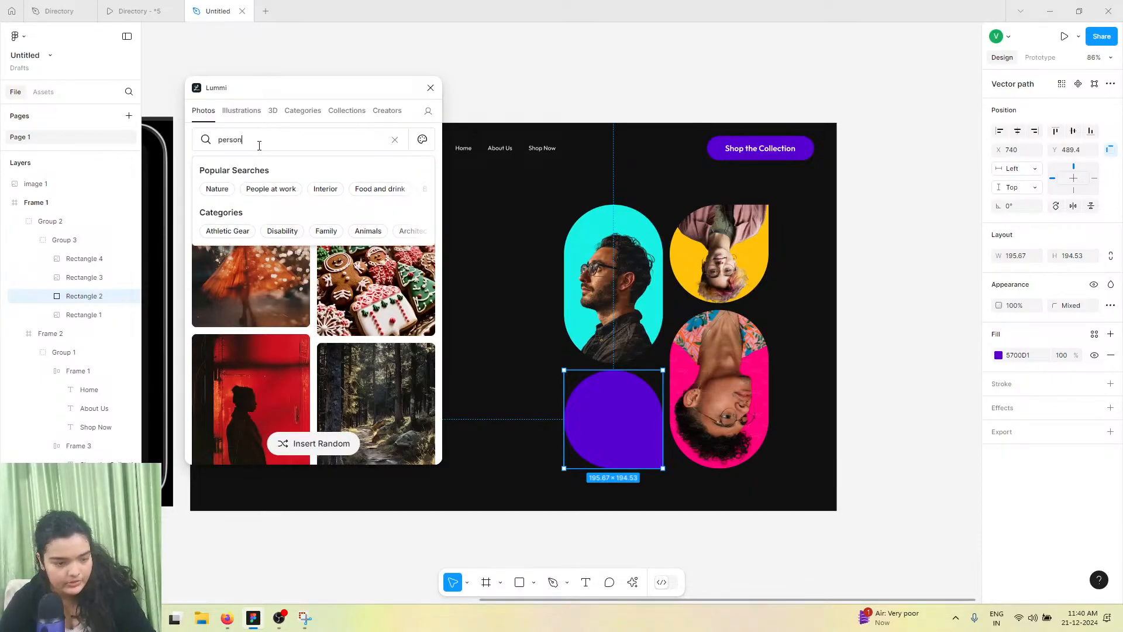
{"action": "key", "text": "Return"}
{"action": "left_click", "coordinate": [240, 168]}
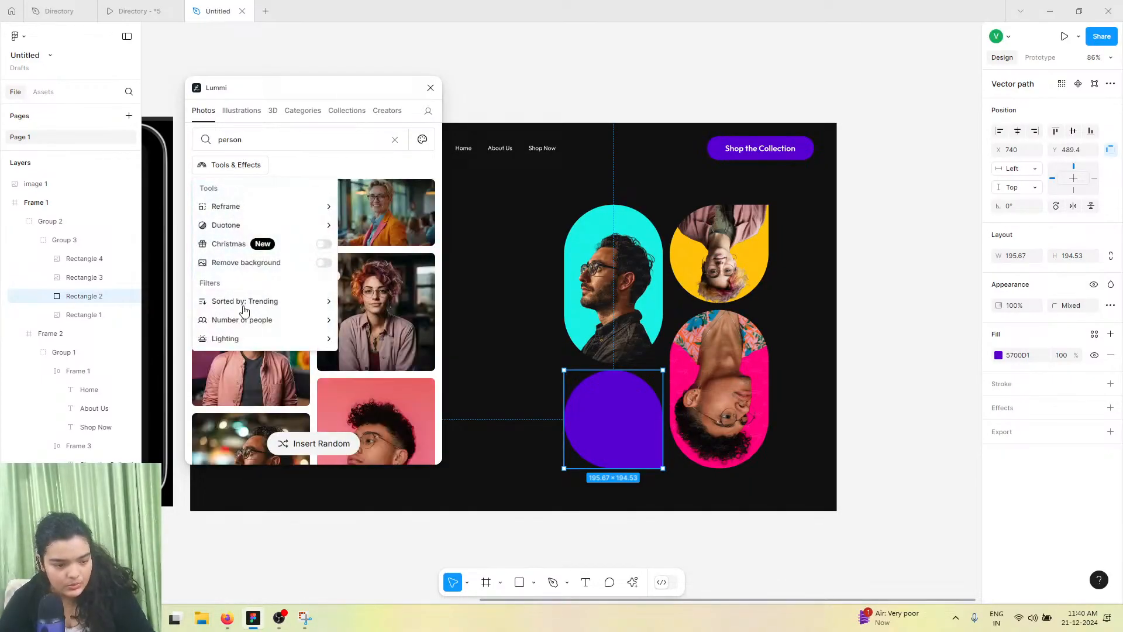
{"action": "left_click", "coordinate": [315, 268]}
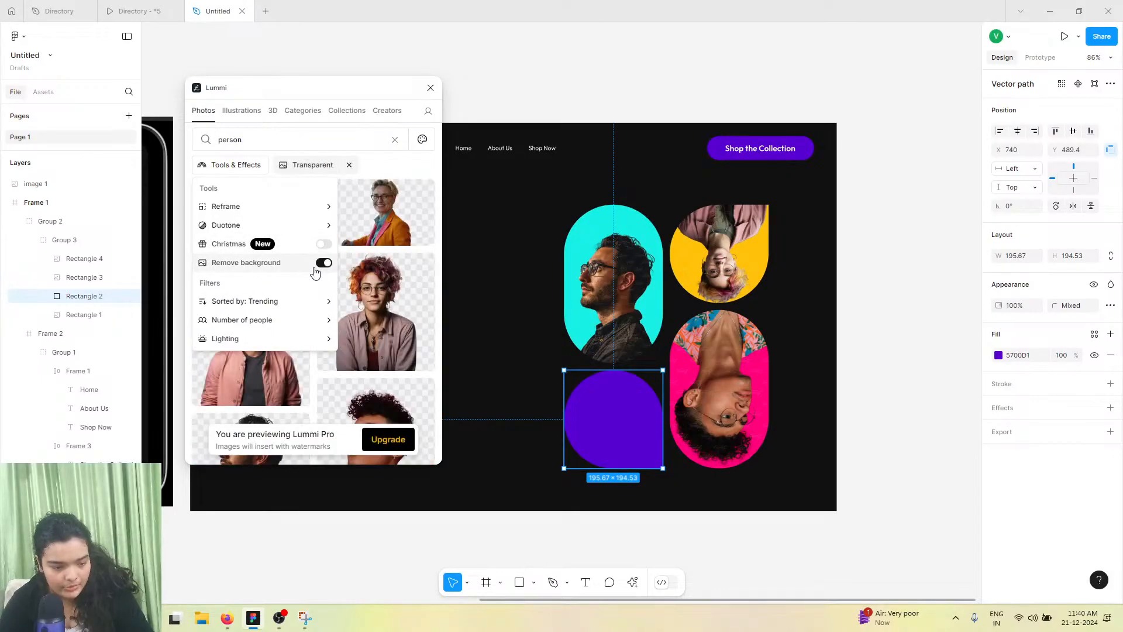
{"action": "left_click", "coordinate": [367, 177]}
{"action": "left_click", "coordinate": [250, 251]}
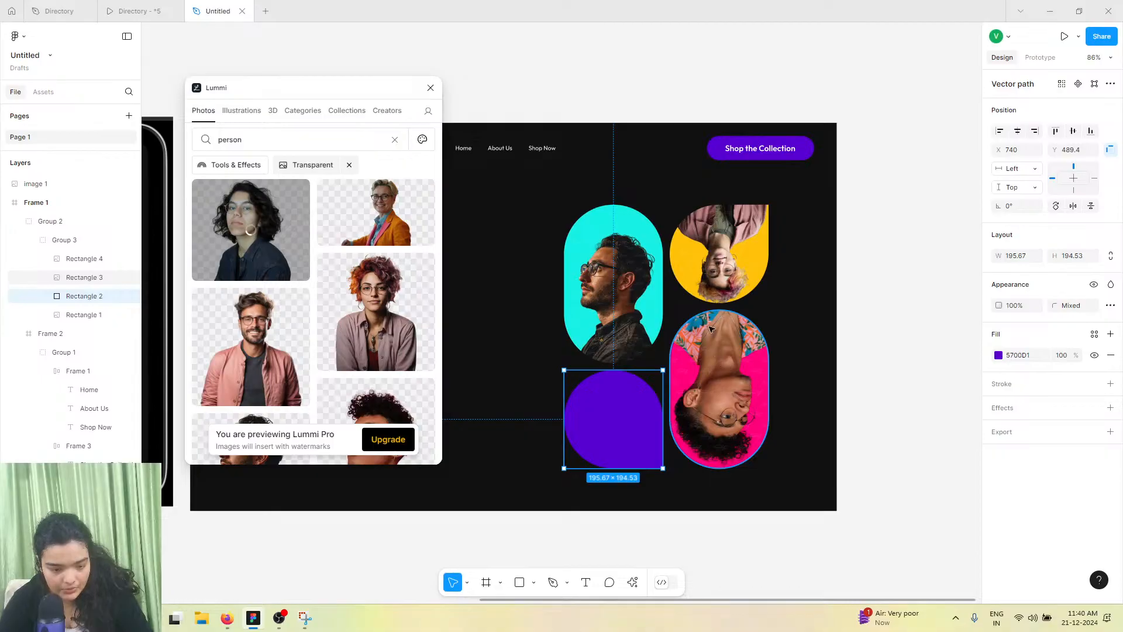
Flip the yellow shape vertically so its portrait stands upright
{"action": "left_click", "coordinate": [709, 261]}
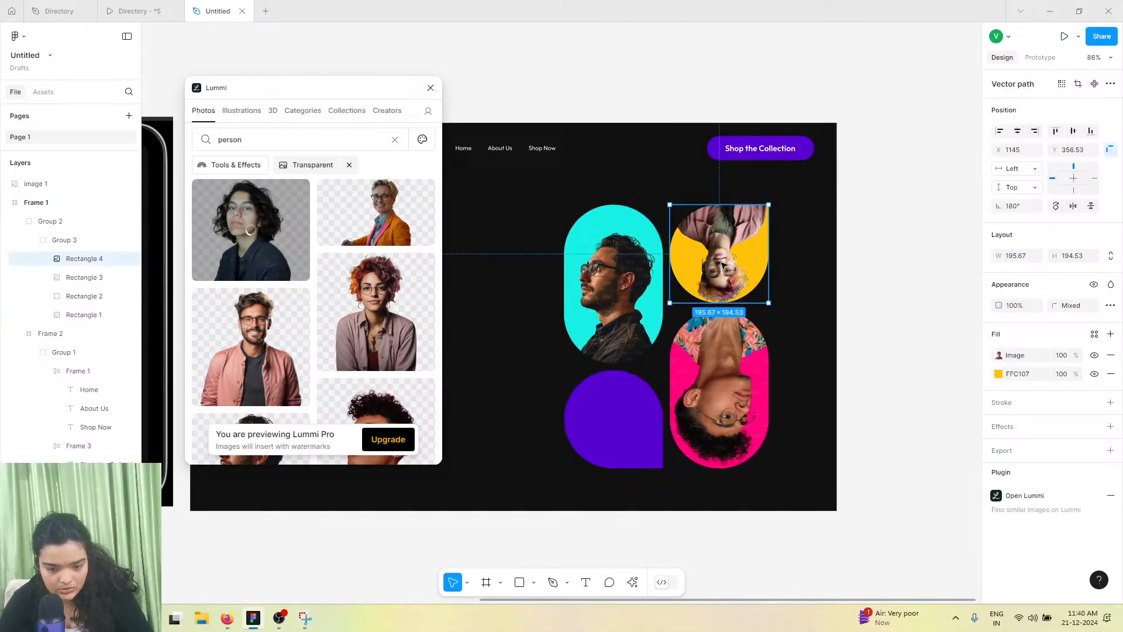
{"action": "right_click", "coordinate": [723, 266]}
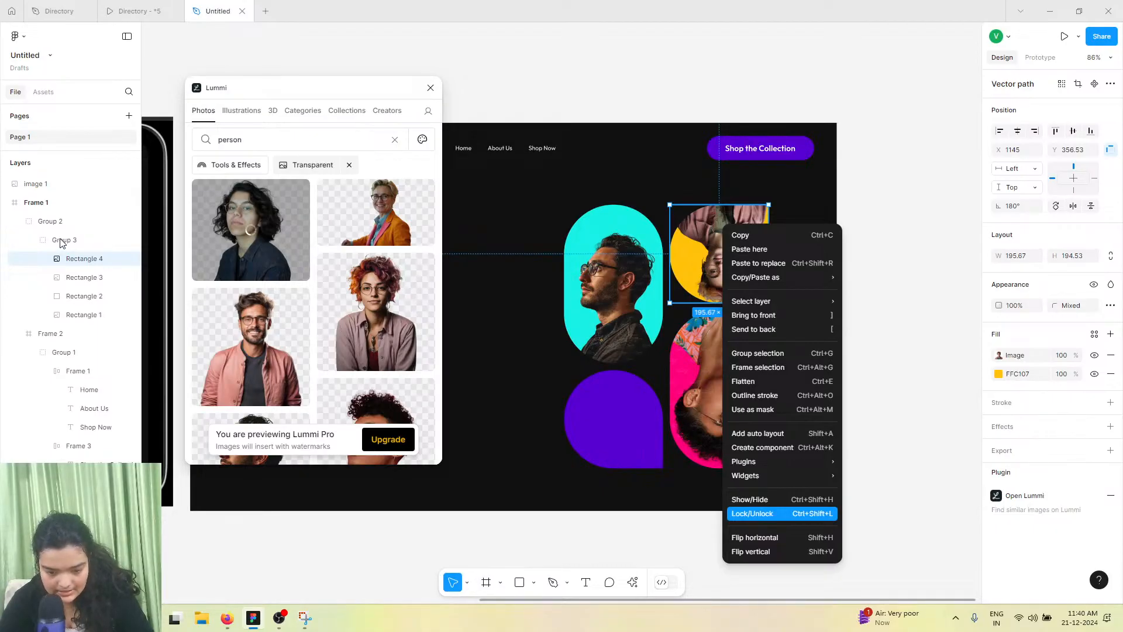
{"action": "key", "text": "shift+v"}
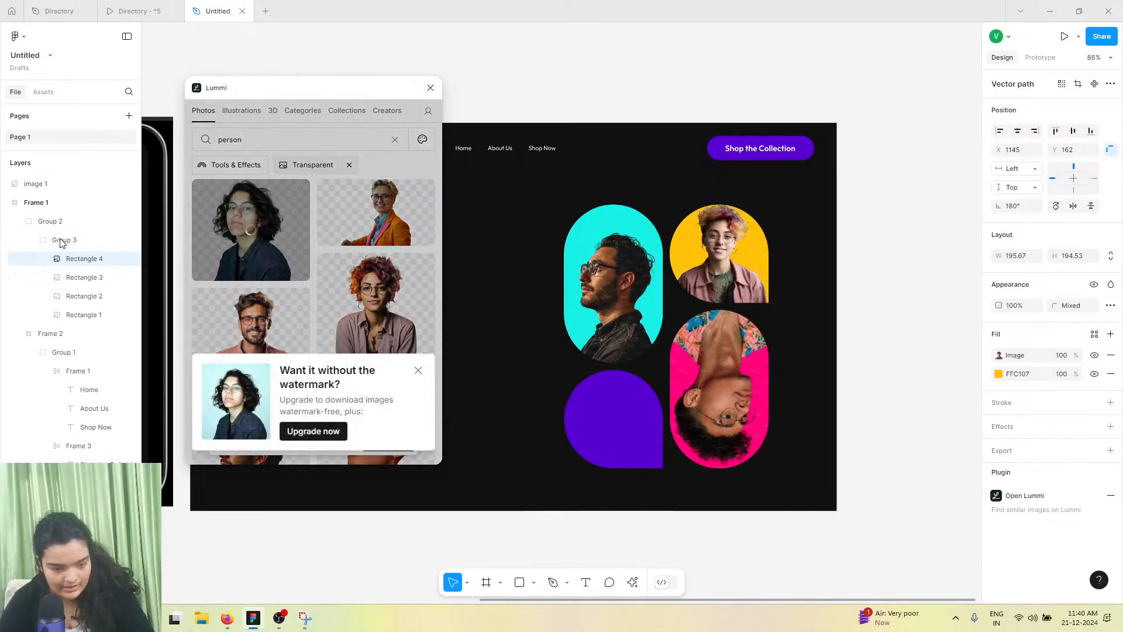
Close the Lummi panel and inspect the yellow shape's image fill settings
{"action": "left_click", "coordinate": [62, 242]}
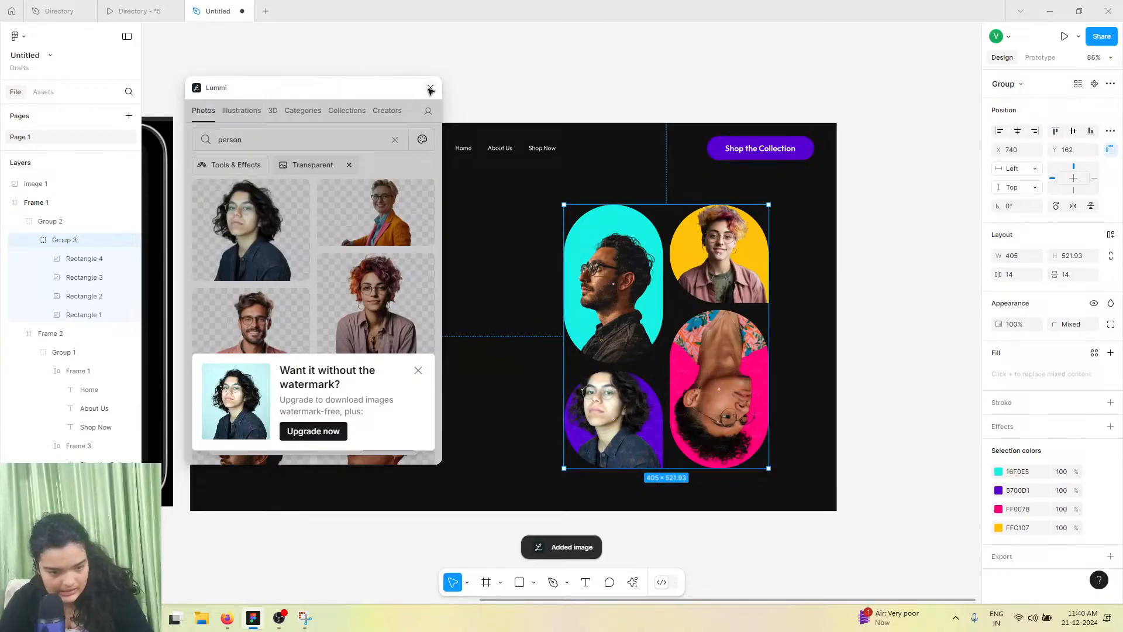
{"action": "left_click", "coordinate": [430, 89]}
{"action": "left_click", "coordinate": [741, 263]}
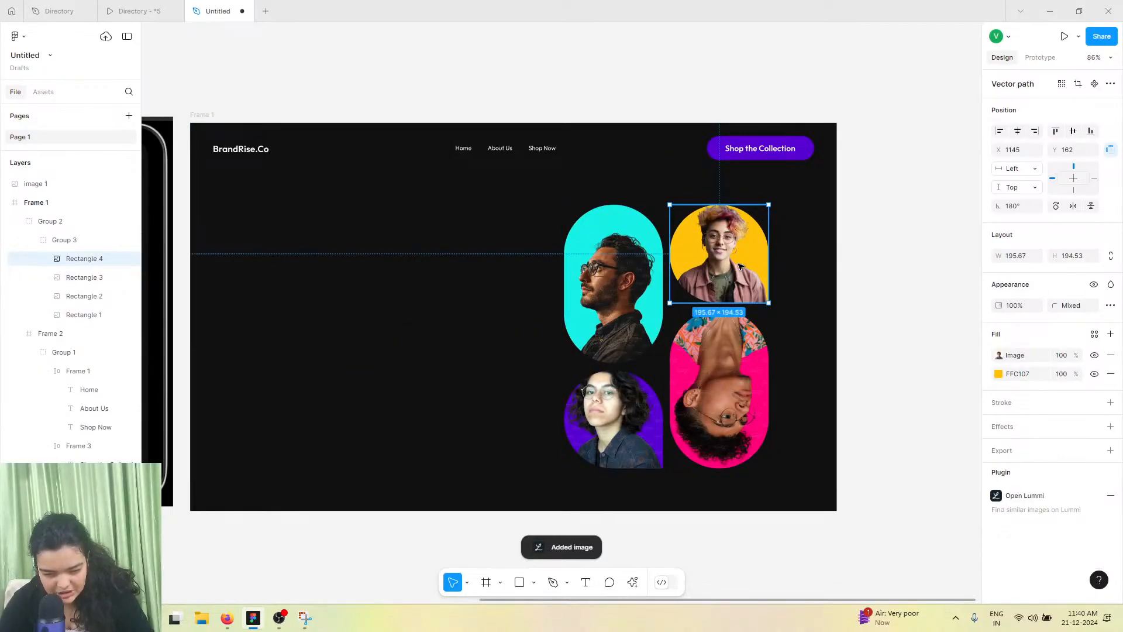
{"action": "left_click", "coordinate": [998, 355]}
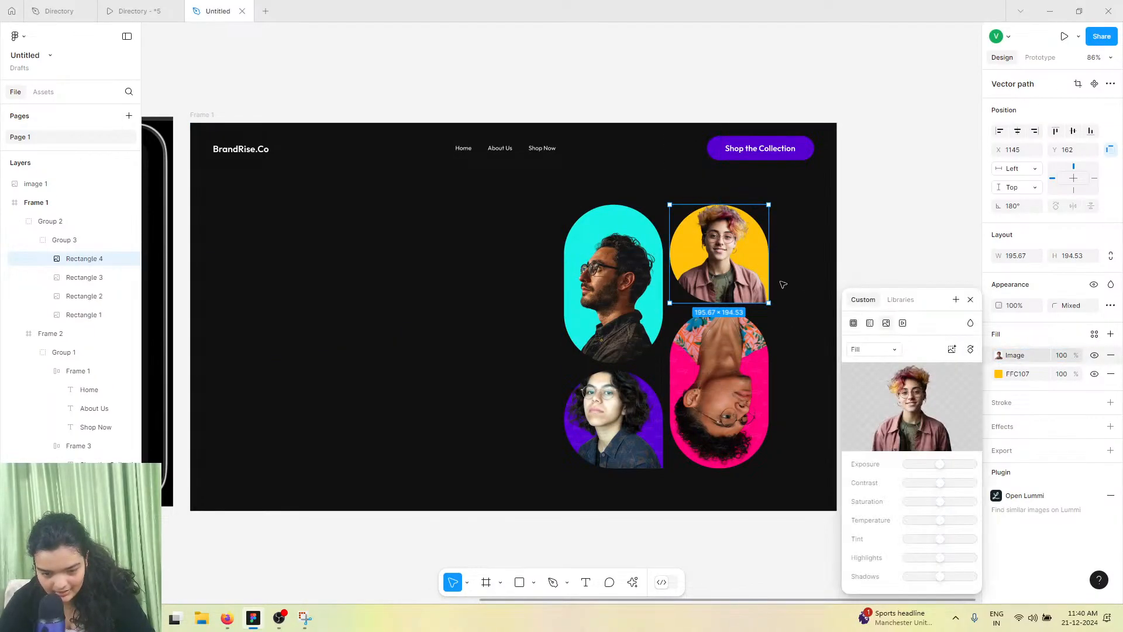
{"action": "left_click", "coordinate": [691, 377]}
Set the yellow shape's corner radius to 154
{"action": "double_click", "coordinate": [742, 274]}
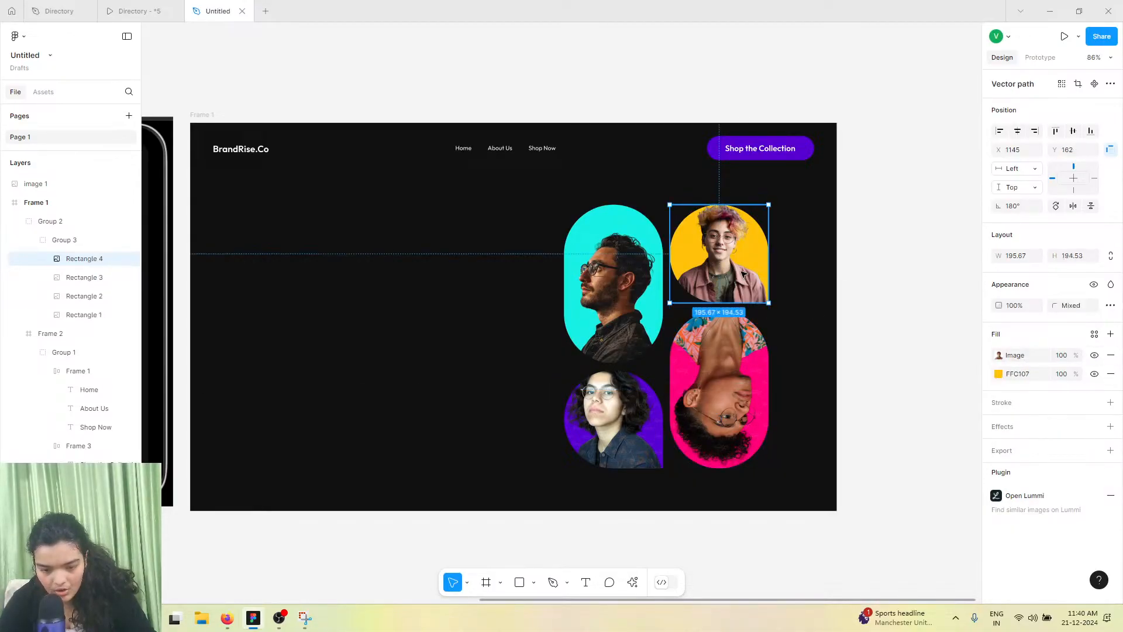
{"action": "scroll", "coordinate": [762, 289], "scroll_direction": "up", "scroll_amount": 5}
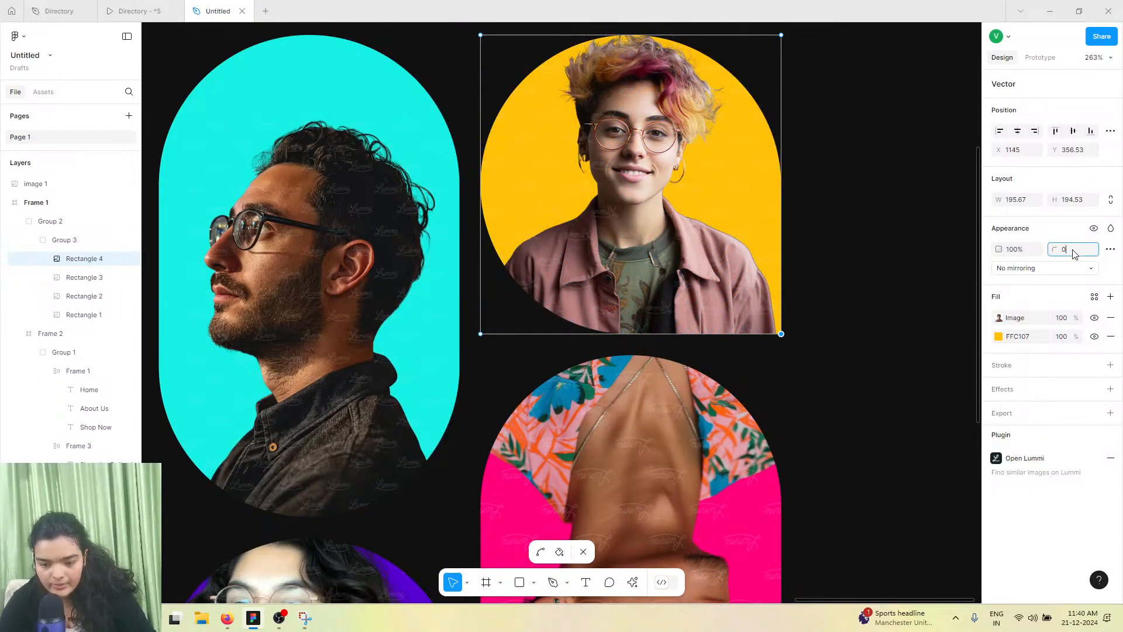
{"action": "mouse_move", "coordinate": [1054, 251]}
{"action": "left_mouse_down"}
{"action": "mouse_move", "coordinate": [54, 300]}
{"action": "mouse_move", "coordinate": [444, 295]}
{"action": "mouse_move", "coordinate": [865, 321]}
{"action": "mouse_move", "coordinate": [1034, 347]}
{"action": "mouse_move", "coordinate": [1057, 208]}
{"action": "mouse_move", "coordinate": [1035, 244]}
{"action": "left_mouse_up"}
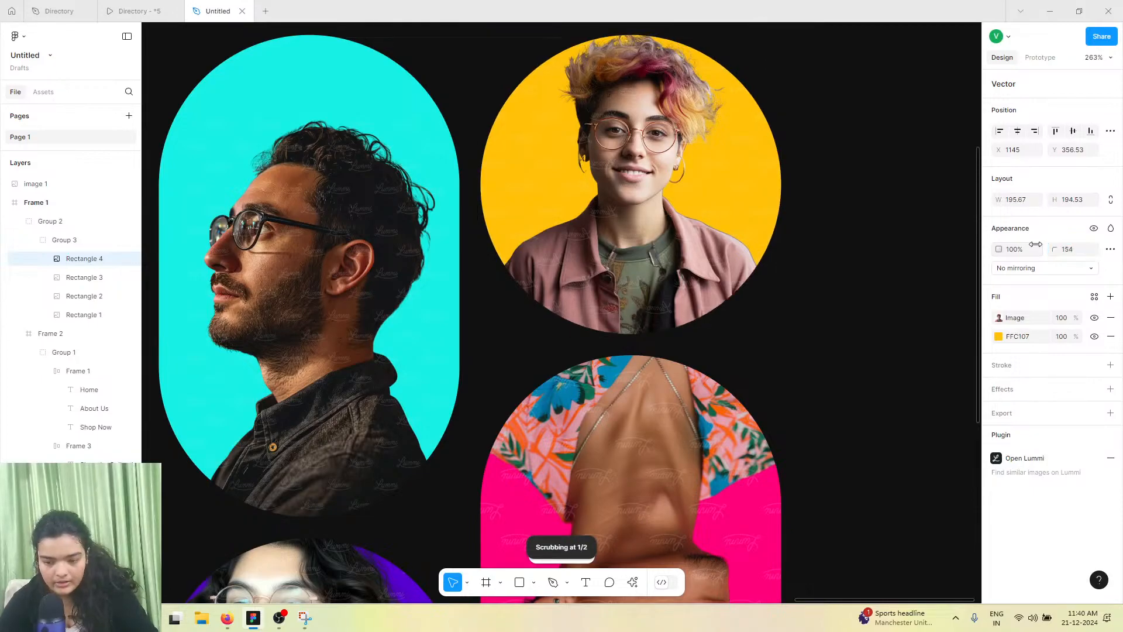
Edit the yellow shape's top-right corner and set its radius to 0
{"action": "double_click", "coordinate": [674, 105]}
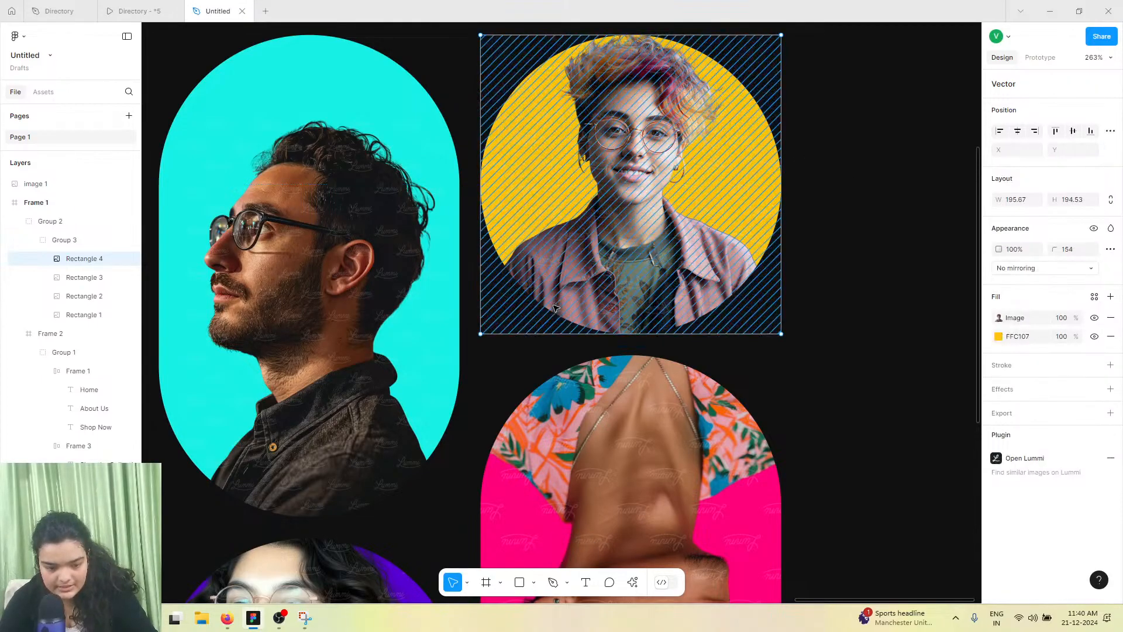
{"action": "left_click_drag", "start_coordinate": [804, 67], "coordinate": [753, 78]}
{"action": "left_click", "coordinate": [1081, 251]}
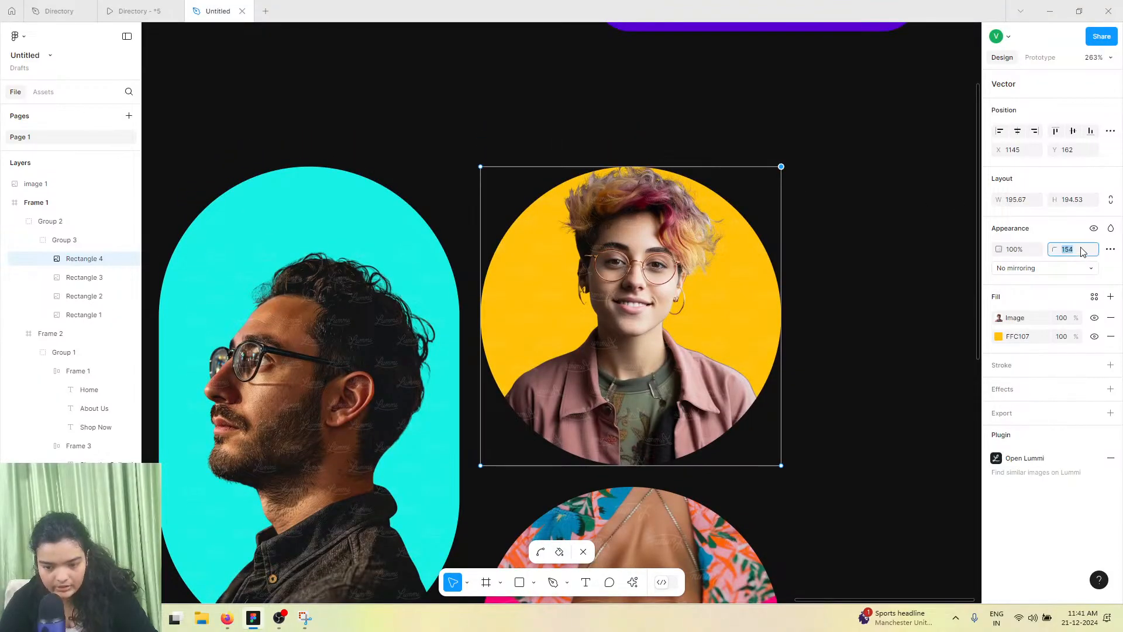
{"action": "key", "text": "Return"}
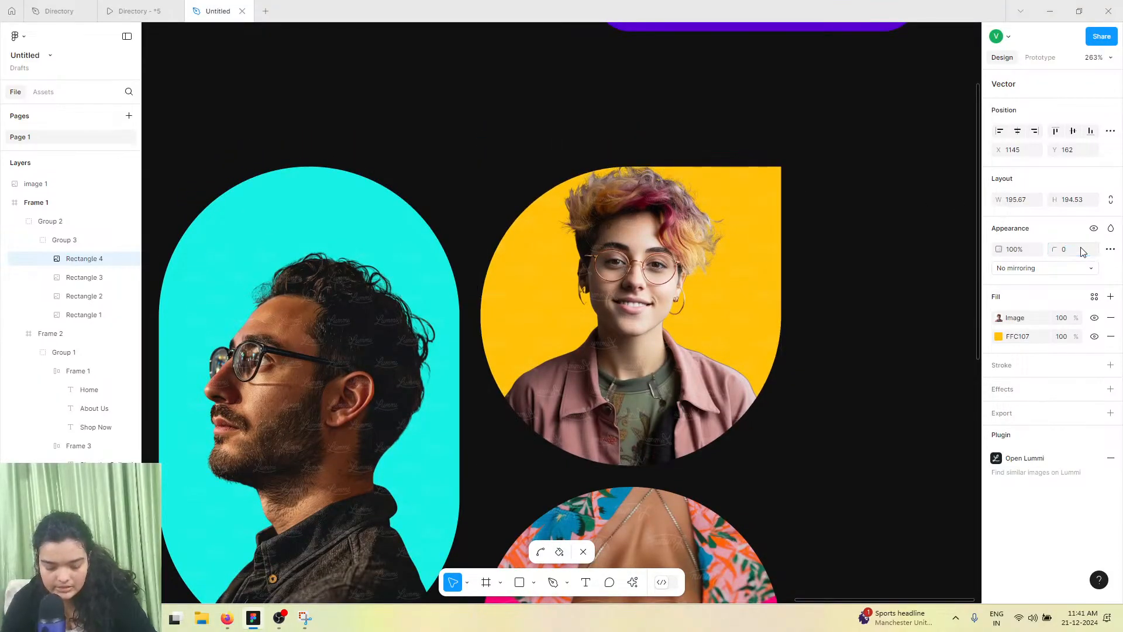
{"action": "right_click", "coordinate": [667, 376]}
{"action": "left_click", "coordinate": [854, 326]}
{"action": "left_click", "coordinate": [856, 326]}
{"action": "scroll", "coordinate": [856, 325], "scroll_direction": "down", "scroll_amount": 3}
{"action": "scroll", "coordinate": [817, 367], "scroll_direction": "down", "scroll_amount": 3}
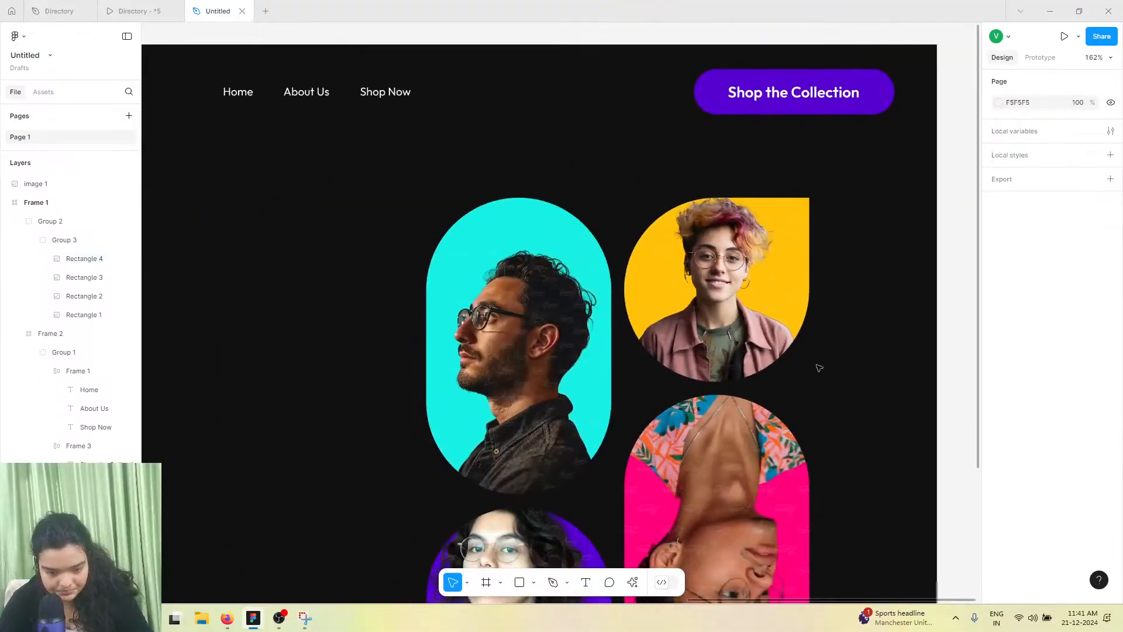
Flip the pink shape vertically so its portrait stands upright
{"action": "left_click", "coordinate": [731, 418]}
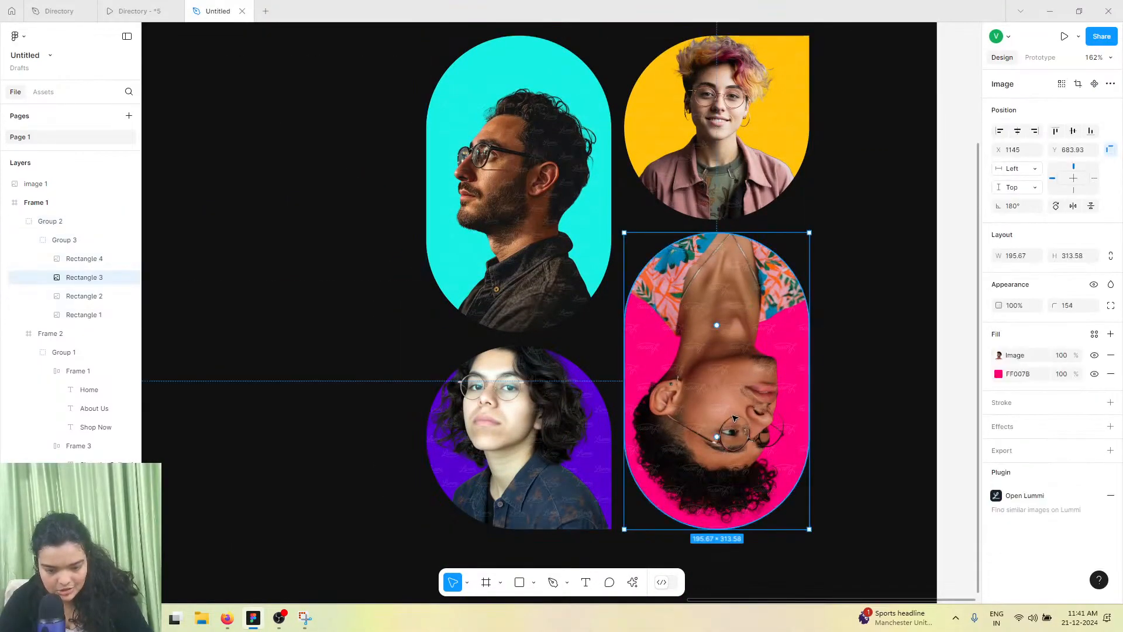
{"action": "right_click", "coordinate": [731, 418]}
{"action": "left_click", "coordinate": [804, 538]}
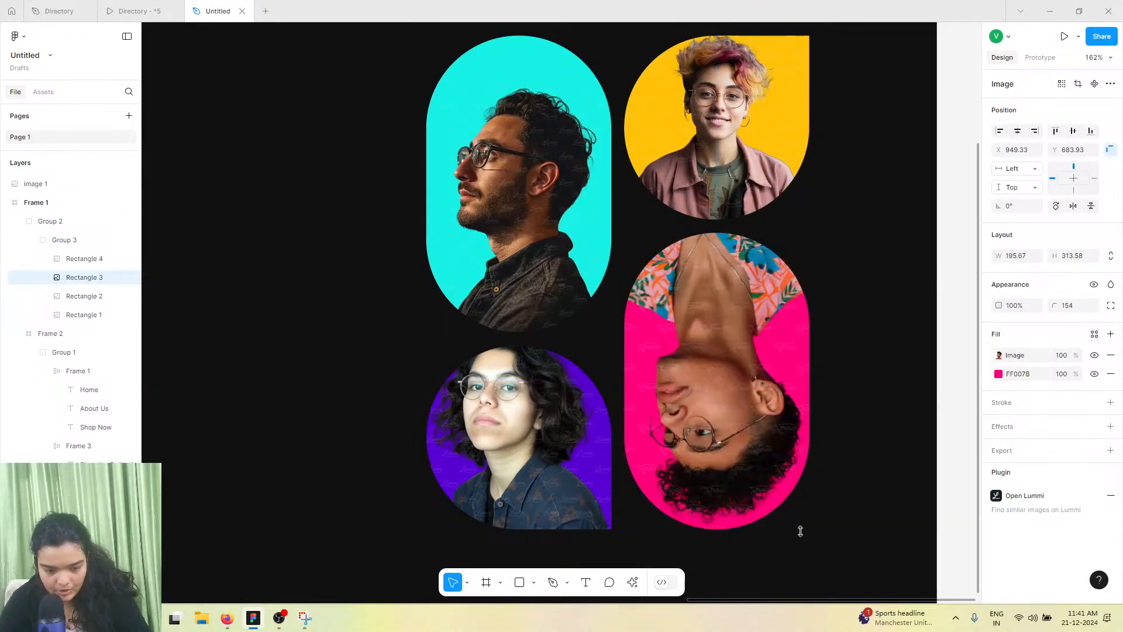
{"action": "key", "text": "ctrl+z"}
{"action": "right_click", "coordinate": [765, 483]}
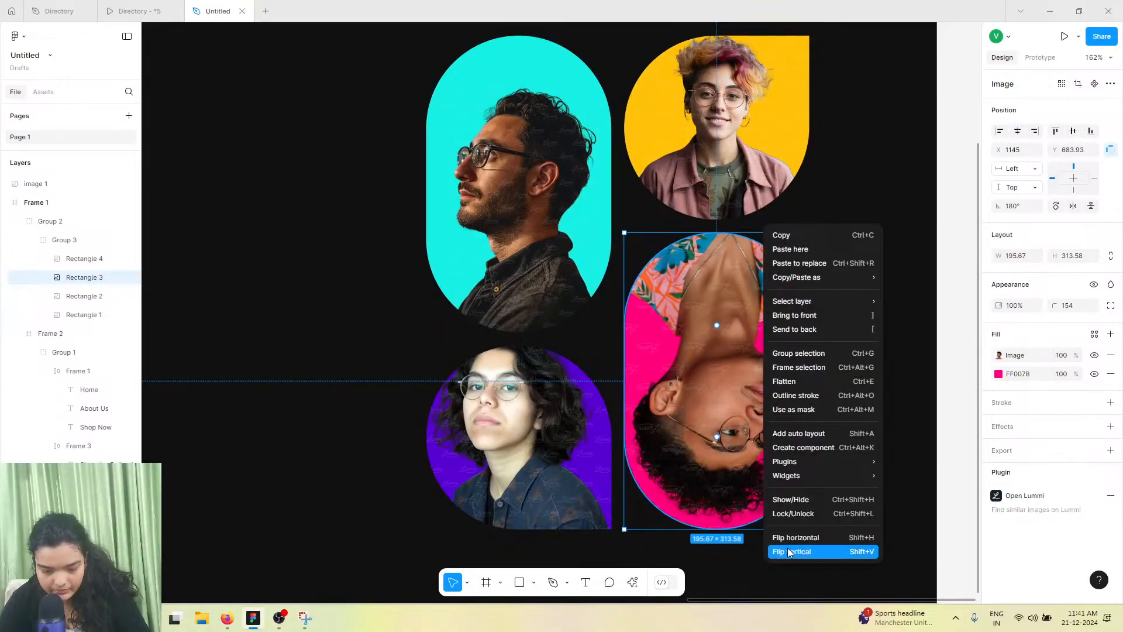
{"action": "left_click", "coordinate": [782, 548]}
Switch the pink shape's image fill to Crop and reposition the portrait inside it
{"action": "scroll", "coordinate": [708, 459], "scroll_direction": "down", "scroll_amount": 5}
{"action": "scroll", "coordinate": [708, 459], "scroll_direction": "down", "scroll_amount": 2}
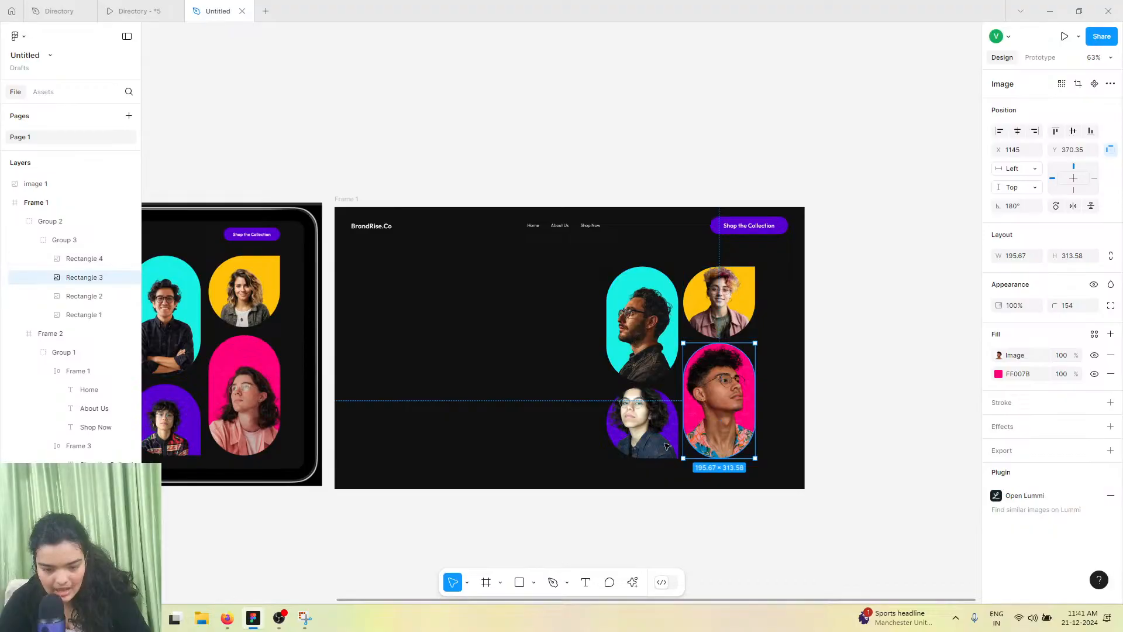
{"action": "scroll", "coordinate": [647, 380], "scroll_direction": "up", "scroll_amount": 4}
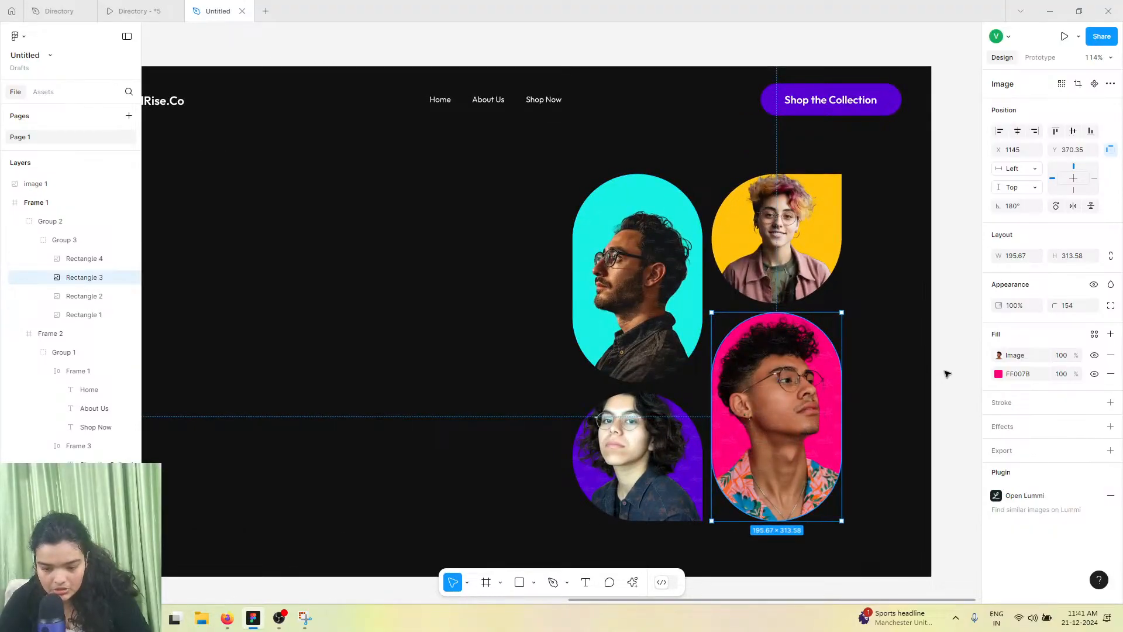
{"action": "left_click", "coordinate": [999, 354]}
{"action": "left_click", "coordinate": [879, 351]}
{"action": "left_click", "coordinate": [872, 376]}
{"action": "left_click_drag", "start_coordinate": [709, 344], "coordinate": [730, 331]}
{"action": "left_click_drag", "start_coordinate": [772, 375], "coordinate": [753, 404]}
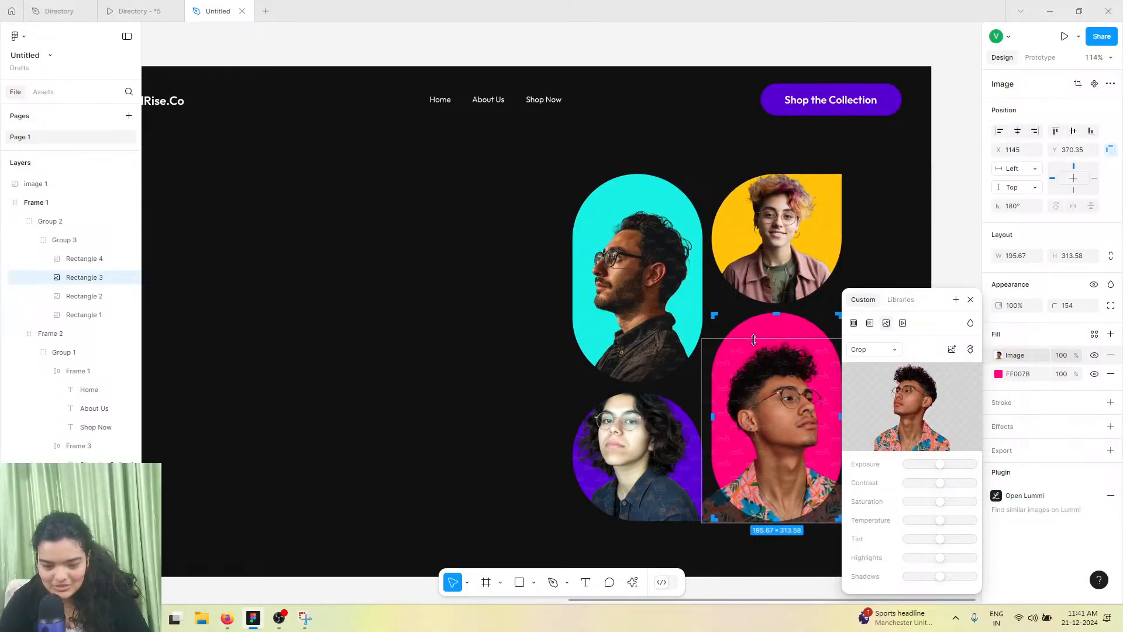
{"action": "left_click_drag", "start_coordinate": [754, 339], "coordinate": [754, 361]}
{"action": "mouse_move", "coordinate": [788, 456]}
{"action": "left_mouse_down"}
{"action": "mouse_move", "coordinate": [785, 444]}
{"action": "mouse_move", "coordinate": [788, 456]}
{"action": "left_mouse_up"}
{"action": "left_click", "coordinate": [639, 421]}
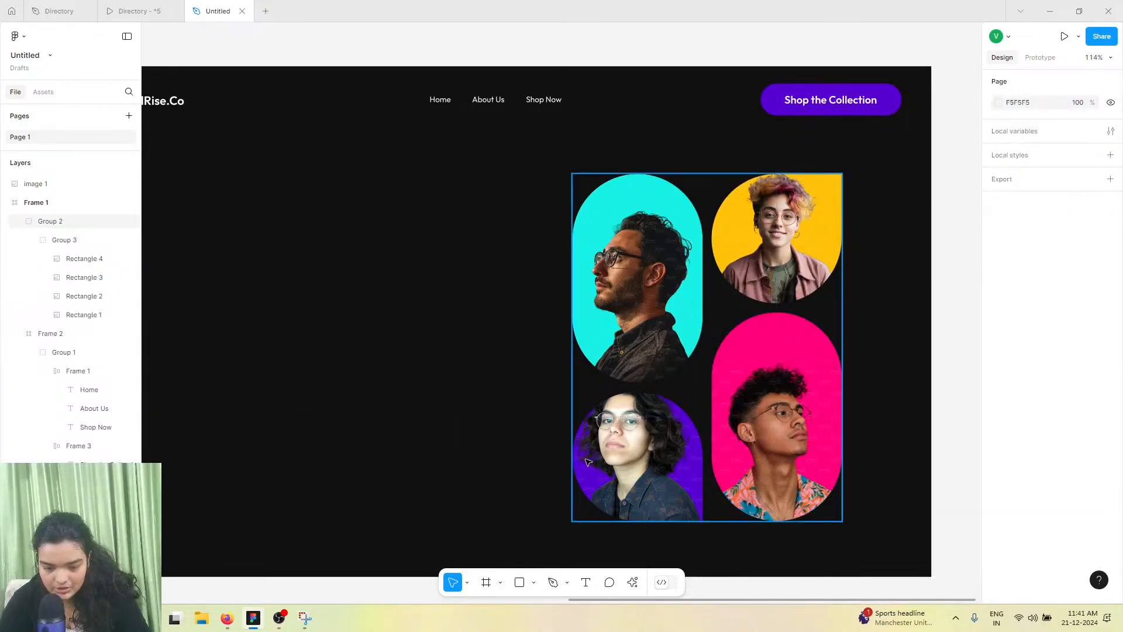
Switch the purple shape's image fill to Crop and shift the portrait down inside it
{"action": "double_click", "coordinate": [587, 463]}
{"action": "double_click", "coordinate": [588, 463]}
{"action": "left_click", "coordinate": [998, 355]}
{"action": "left_click", "coordinate": [869, 349]}
{"action": "key", "text": "Return"}
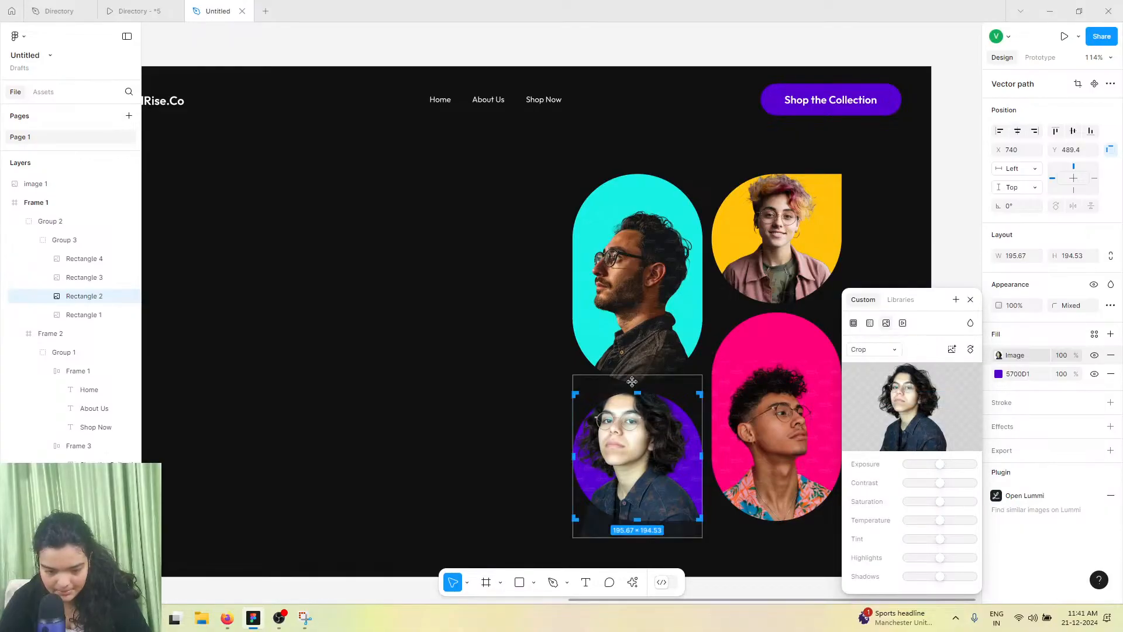
{"action": "left_click_drag", "start_coordinate": [636, 372], "coordinate": [639, 402]}
Switch the yellow shape's image fill to Crop and shift the portrait down inside it
{"action": "left_click", "coordinate": [777, 245]}
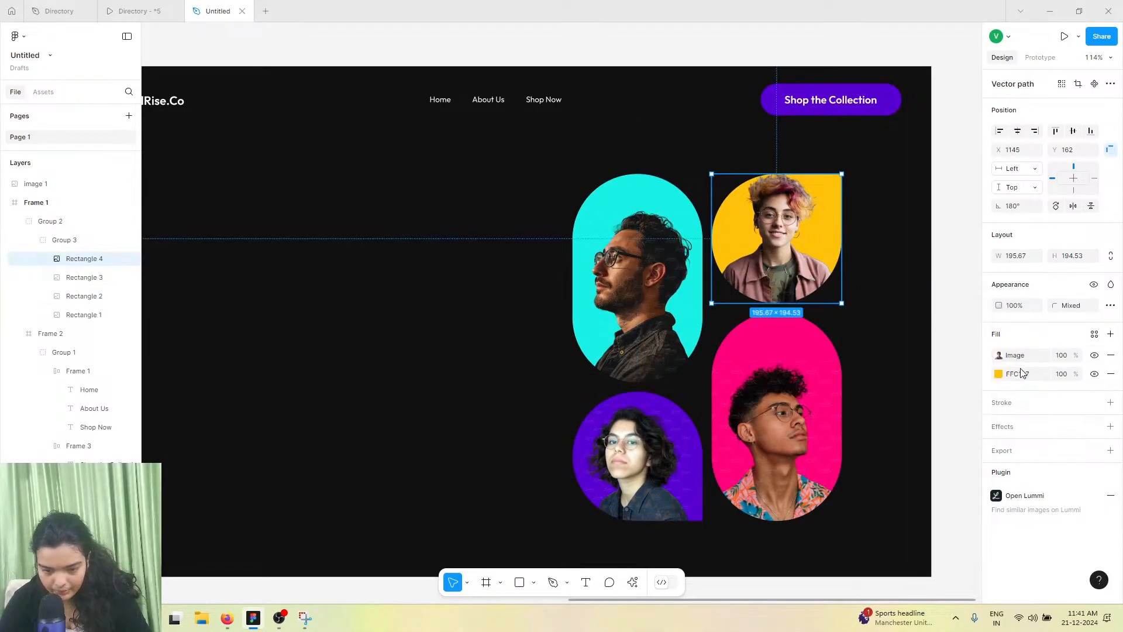
{"action": "left_click", "coordinate": [1003, 355]}
{"action": "left_click", "coordinate": [872, 352]}
{"action": "left_click", "coordinate": [865, 376]}
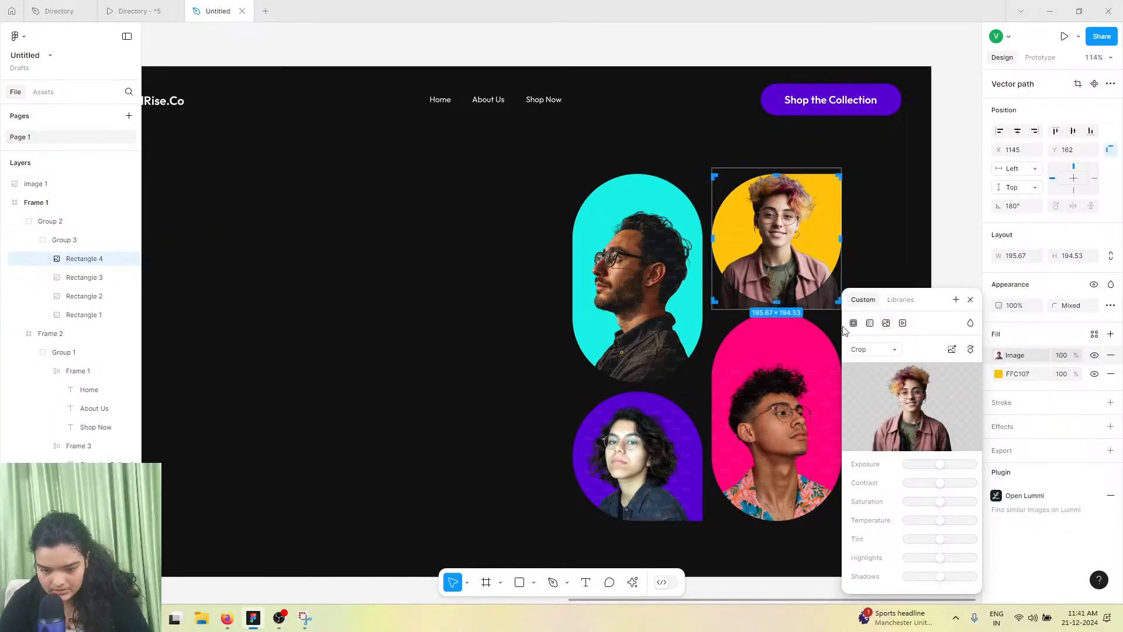
{"action": "left_click_drag", "start_coordinate": [792, 163], "coordinate": [798, 186]}
{"action": "left_click", "coordinate": [905, 213]}
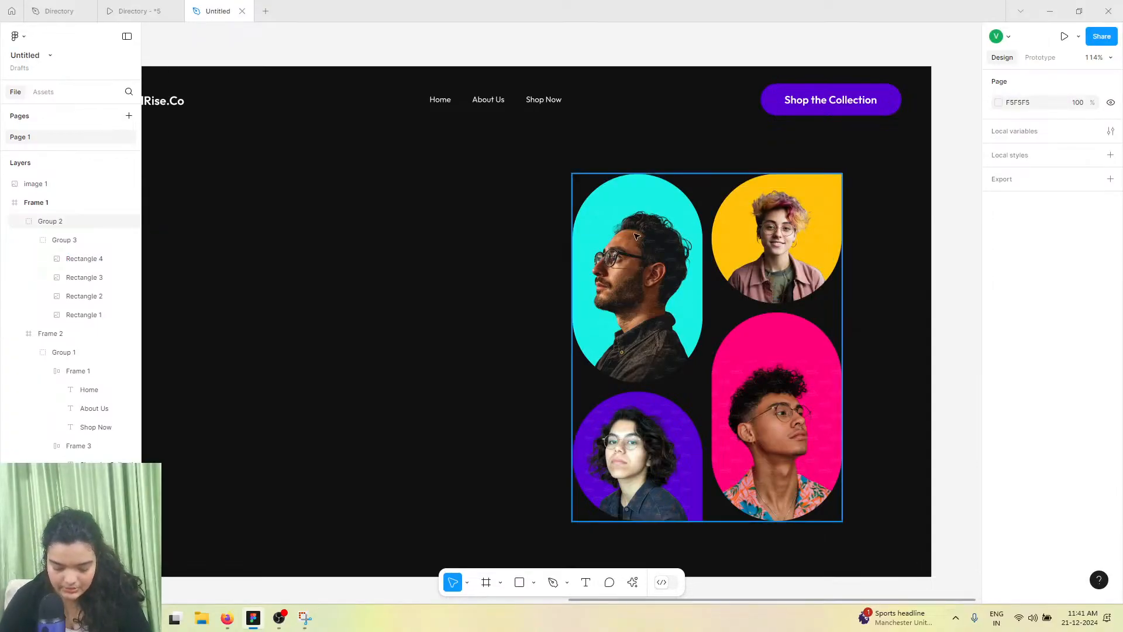
{"action": "scroll", "coordinate": [546, 244], "scroll_direction": "down", "scroll_amount": 3}
{"action": "scroll", "coordinate": [423, 279], "scroll_direction": "left", "scroll_amount": 5}
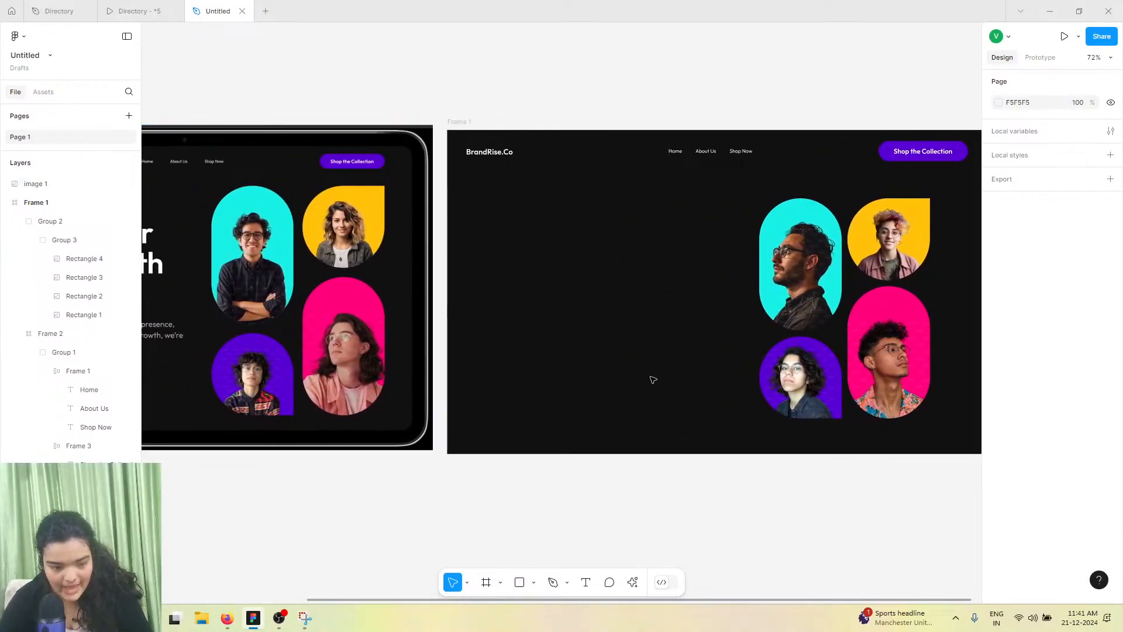
{"action": "scroll", "coordinate": [702, 368], "scroll_direction": "left", "scroll_amount": 2}
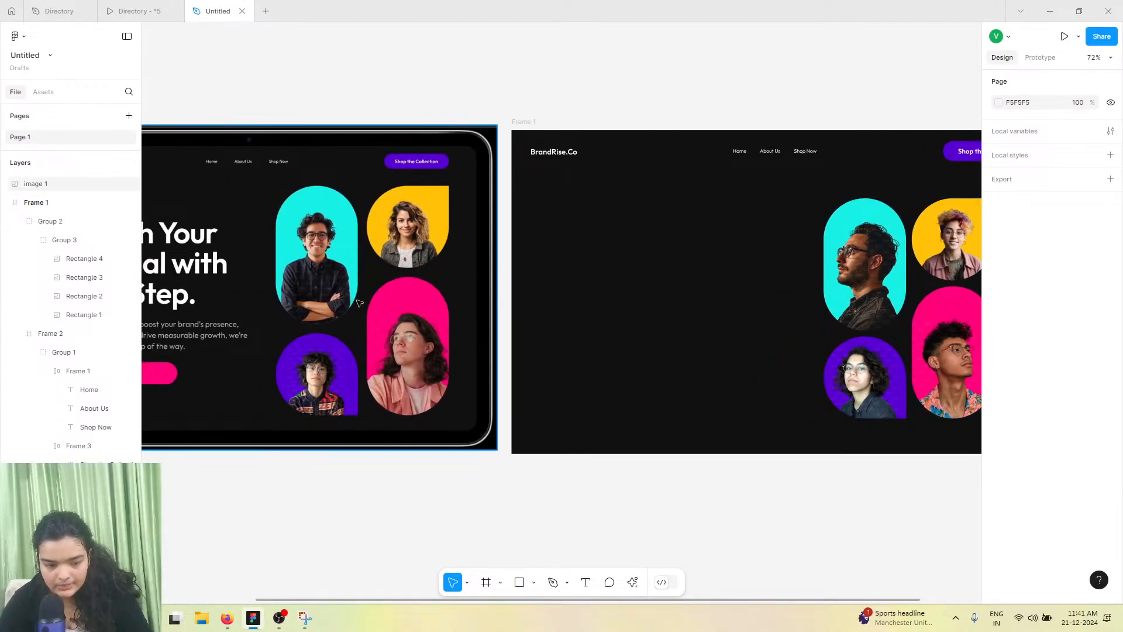
{"action": "scroll", "coordinate": [526, 190], "scroll_direction": "left", "scroll_amount": 3}
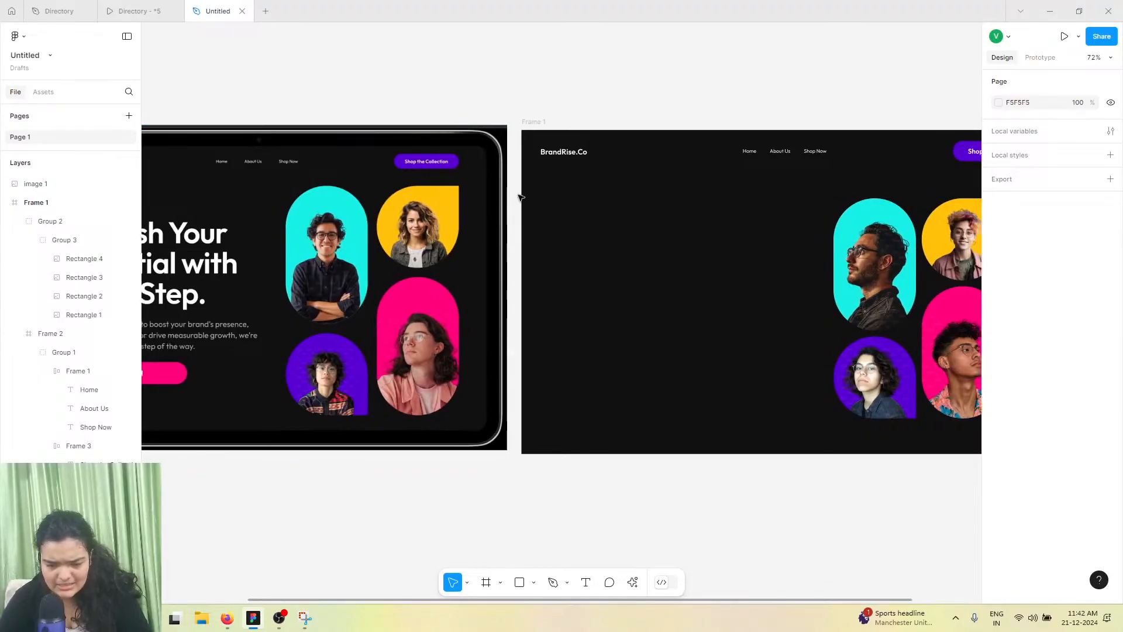
Add a text layer reading "Unleash Your Potential with Every Step" inside the landing page frame
{"action": "scroll", "coordinate": [521, 191], "scroll_direction": "left", "scroll_amount": 4}
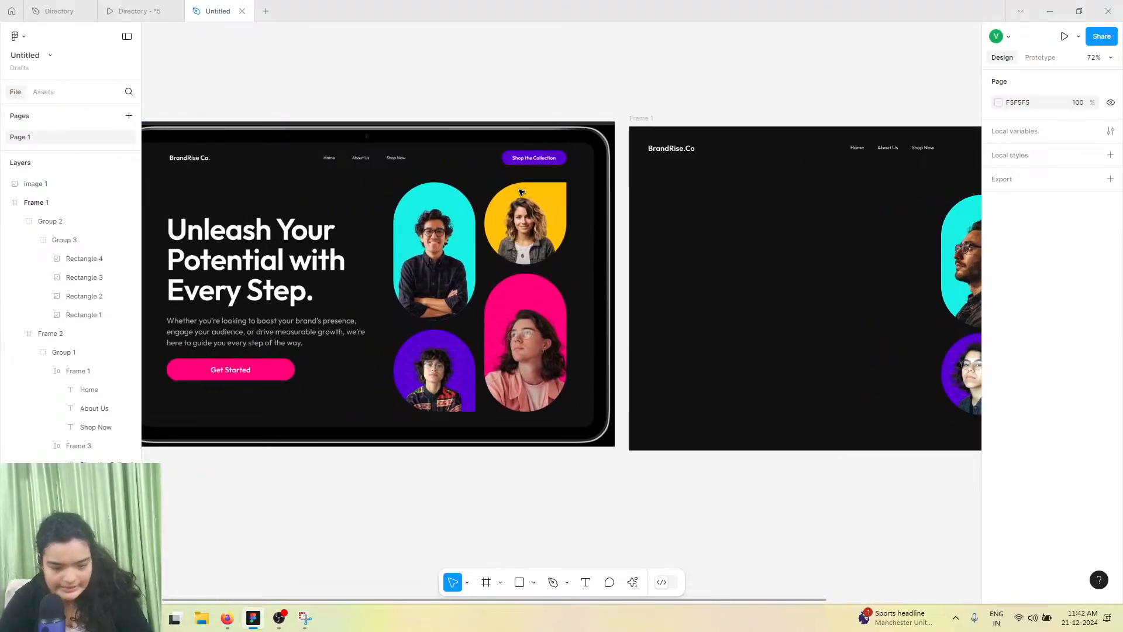
{"action": "scroll", "coordinate": [521, 192], "scroll_direction": "left", "scroll_amount": 2}
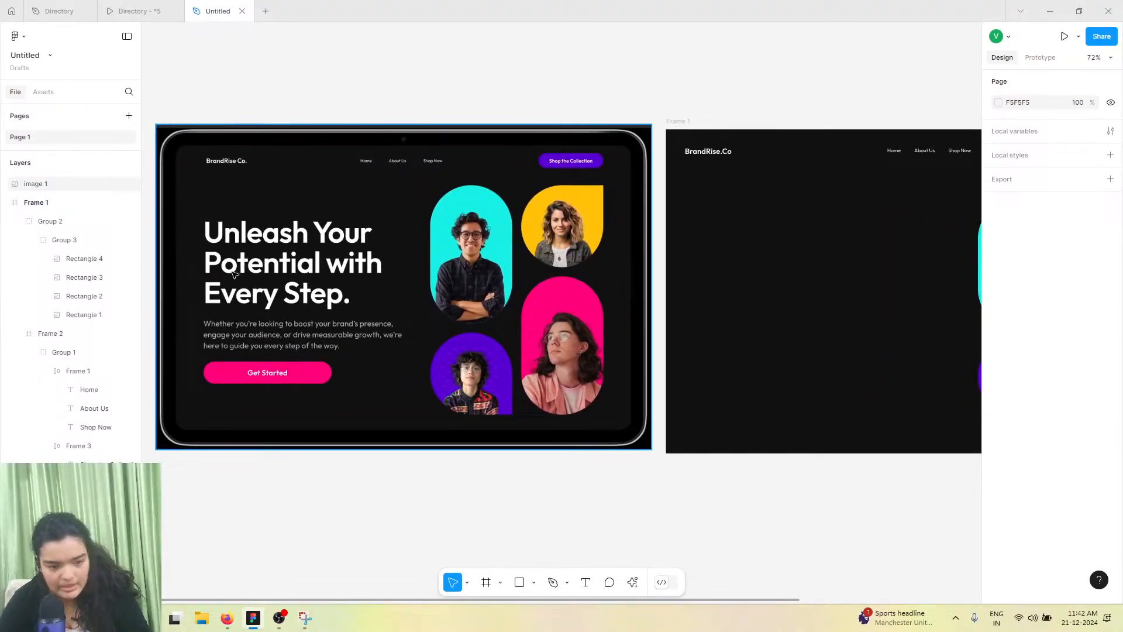
{"action": "left_click", "coordinate": [586, 582]}
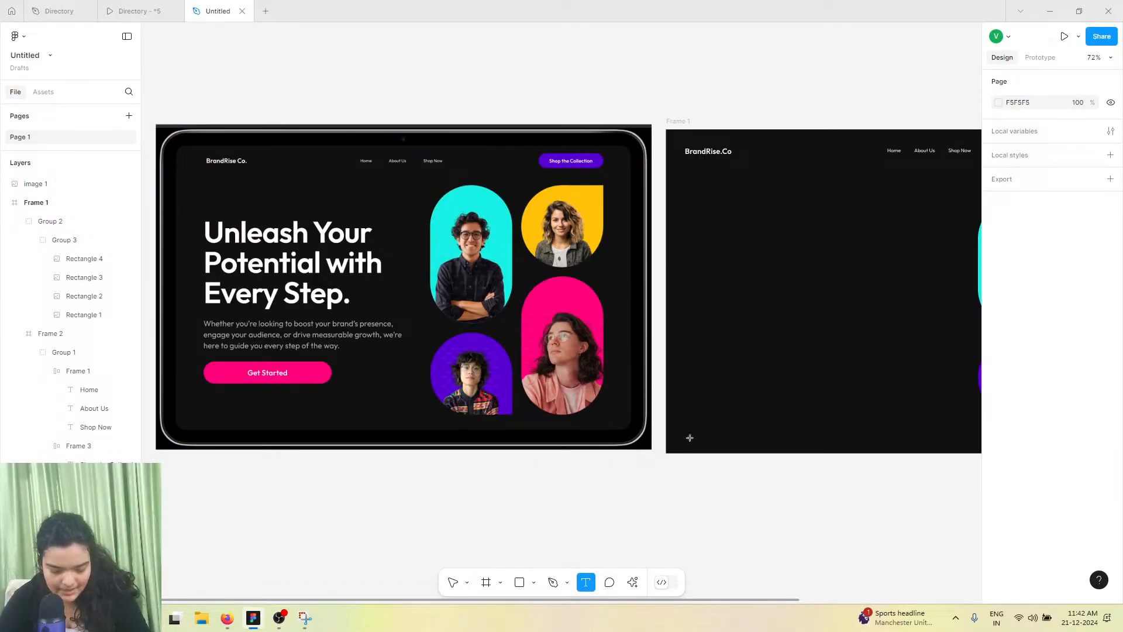
{"action": "left_click", "coordinate": [715, 247]}
{"action": "type", "text": "Un"}
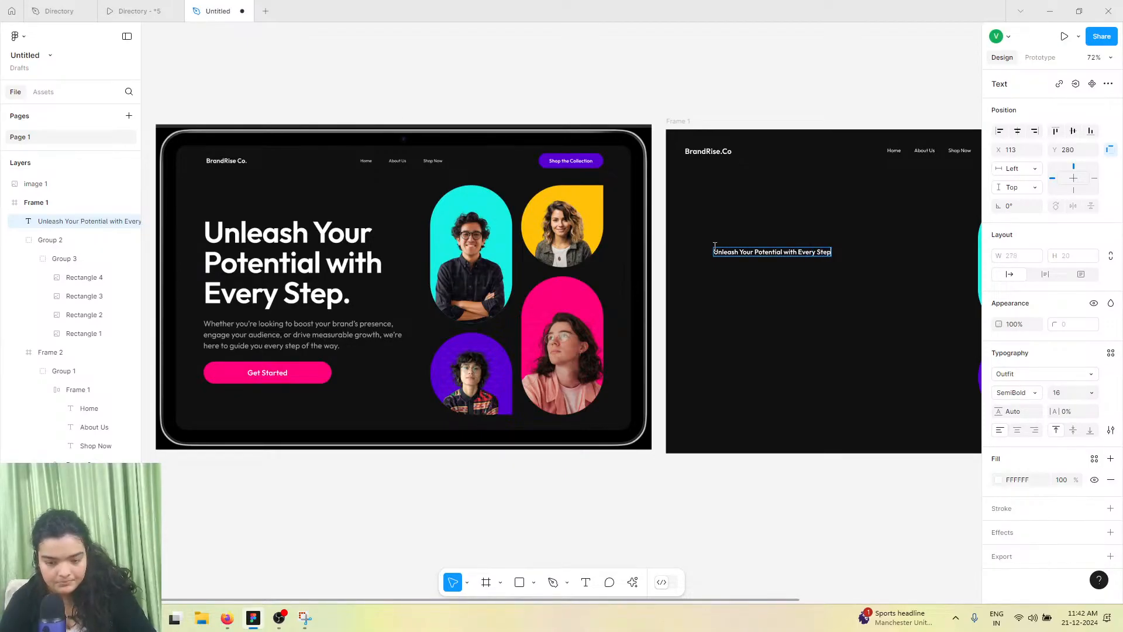
{"action": "key", "text": "Escape"}
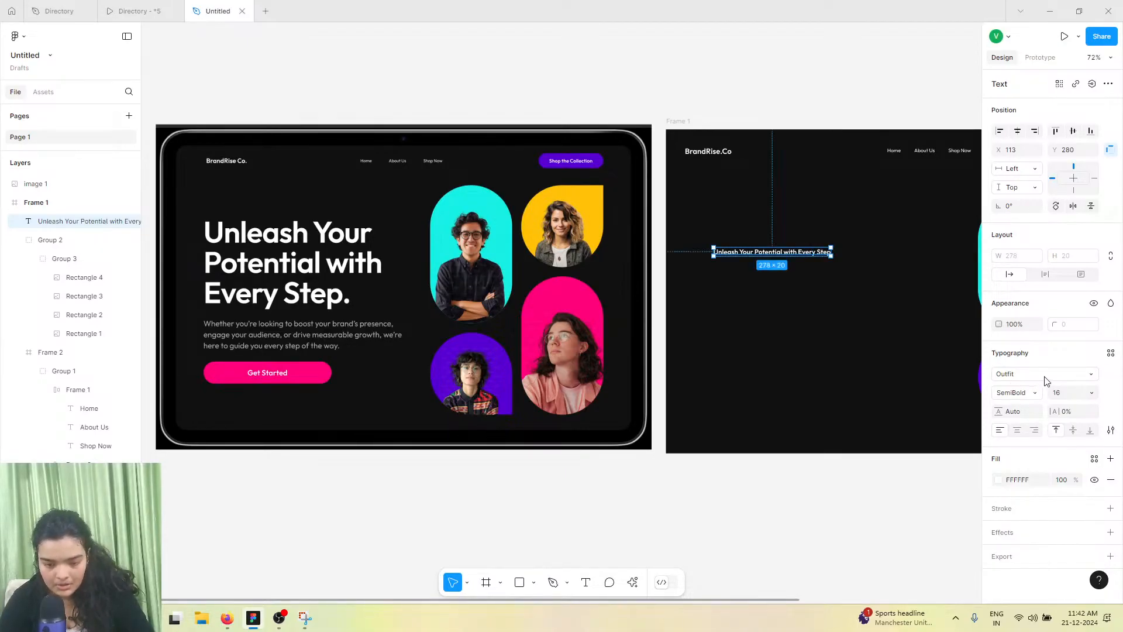
Set the heading's font size to 72
{"action": "left_click", "coordinate": [1090, 393]}
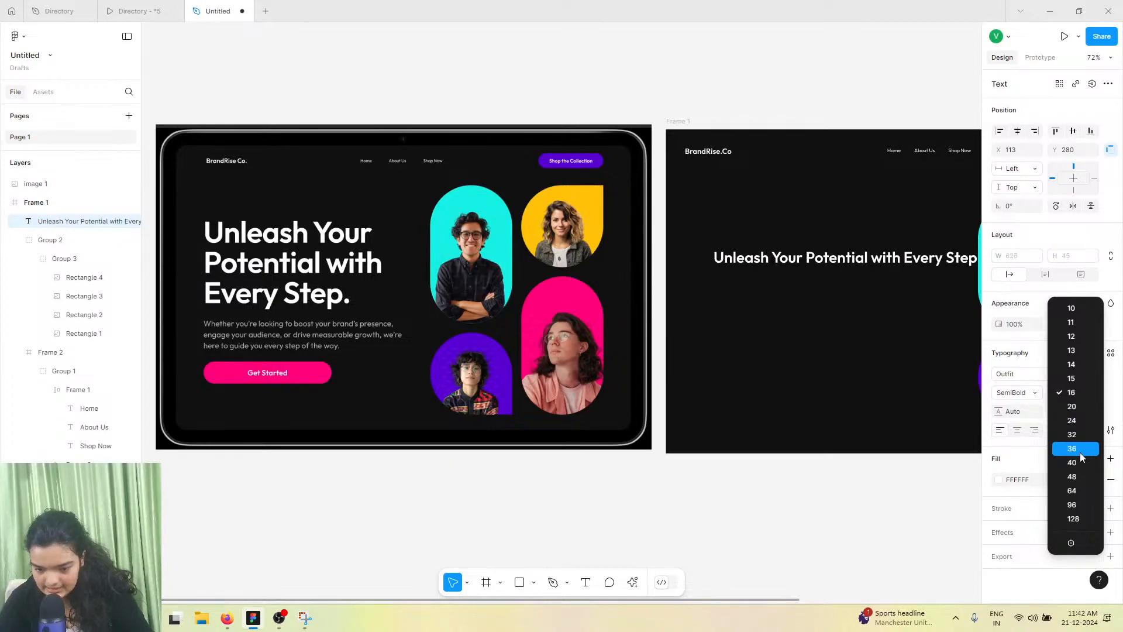
{"action": "left_click", "coordinate": [1077, 496]}
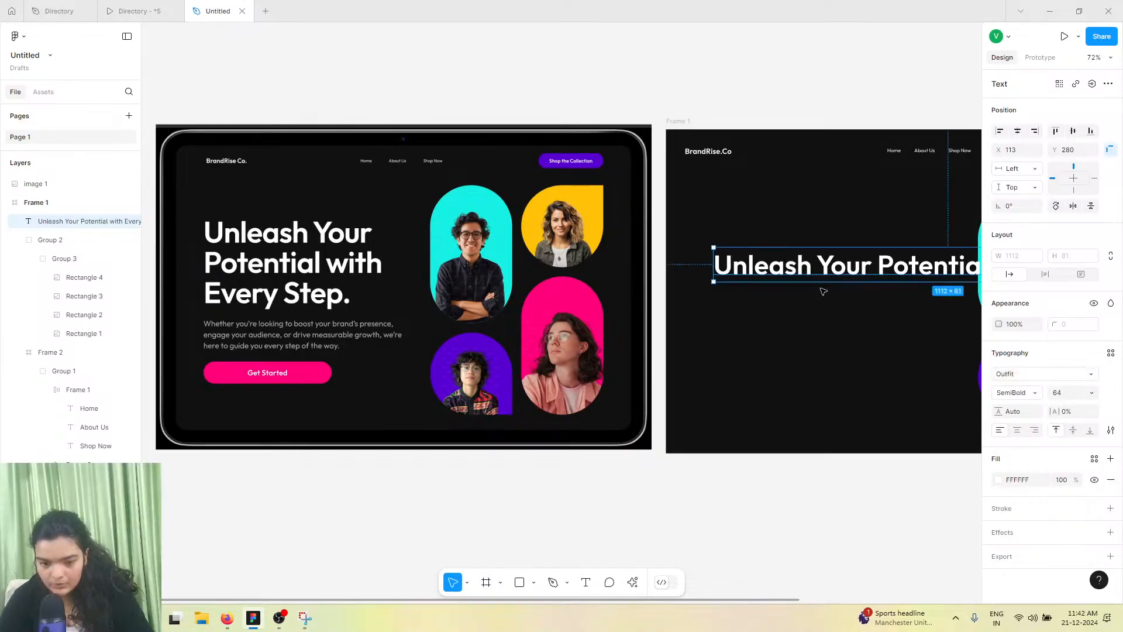
{"action": "left_click", "coordinate": [1059, 395]}
{"action": "type", "text": "72"}
{"action": "key", "text": "Return"}
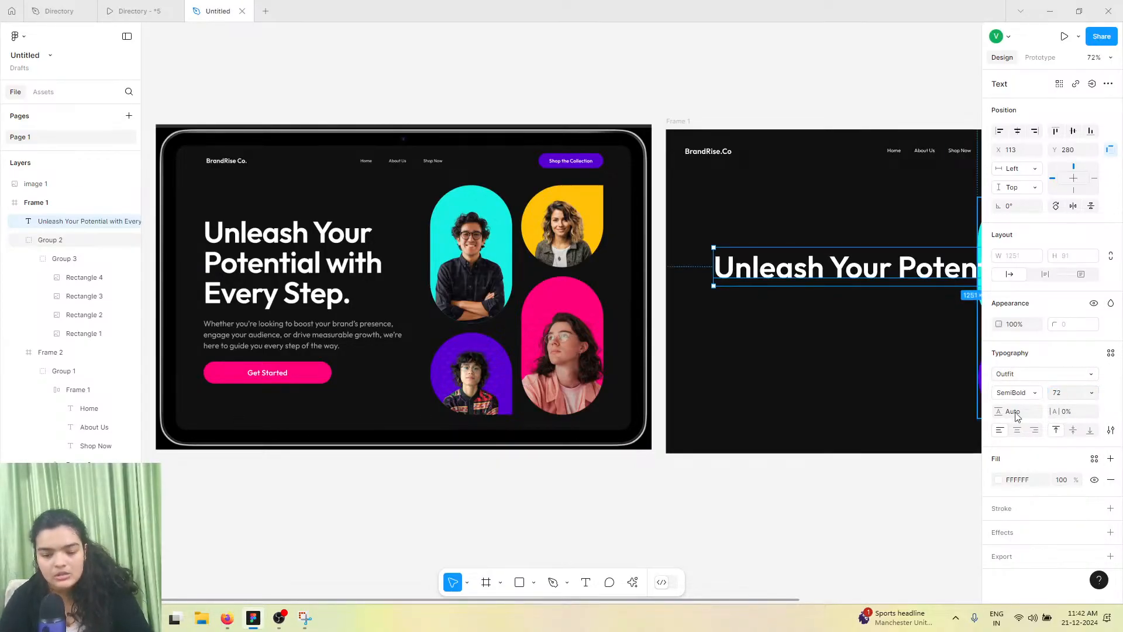
Narrow the heading's text box to about 572 px wide so it wraps onto three lines
{"action": "scroll", "coordinate": [699, 391], "scroll_direction": "right", "scroll_amount": 2}
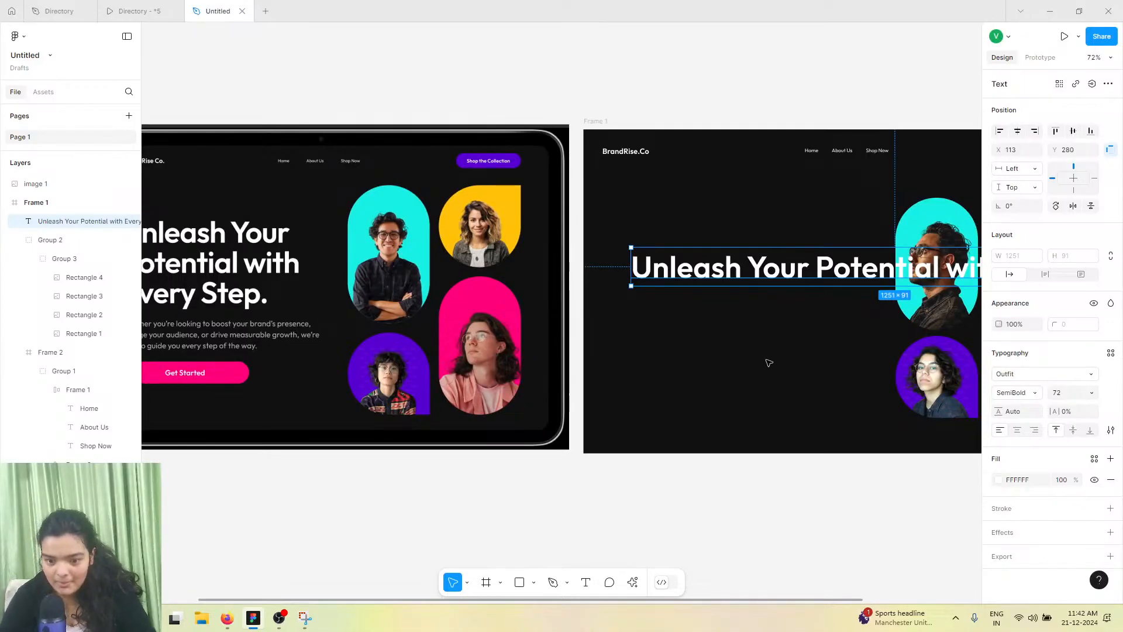
{"action": "scroll", "coordinate": [770, 363], "scroll_direction": "right", "scroll_amount": 3}
{"action": "scroll", "coordinate": [766, 297], "scroll_direction": "right", "scroll_amount": 3}
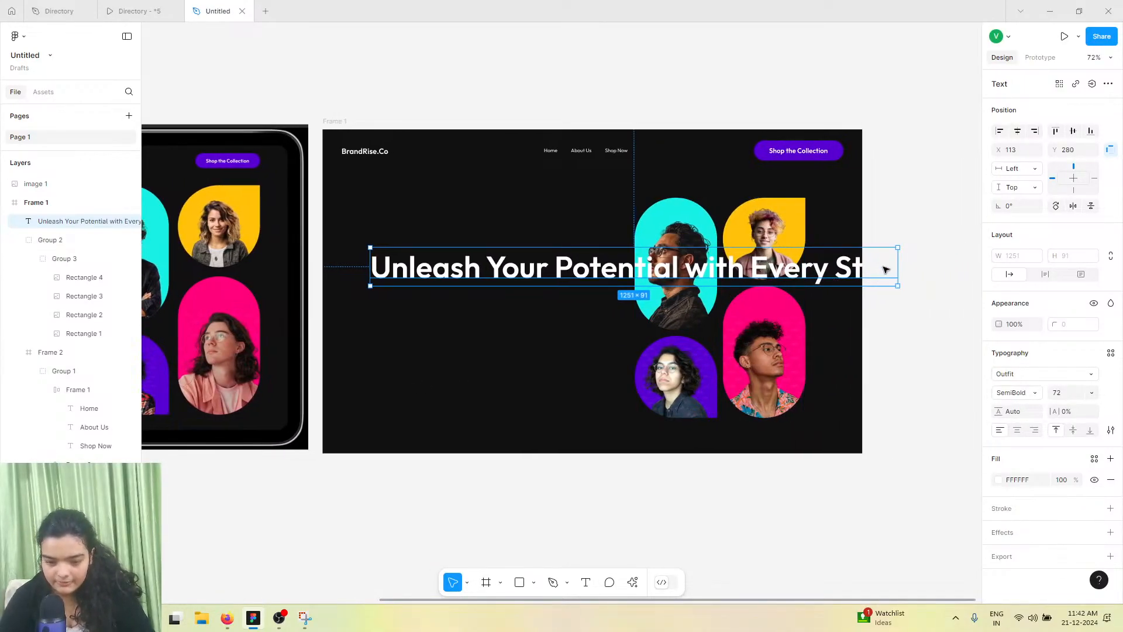
{"action": "left_click_drag", "start_coordinate": [900, 260], "coordinate": [611, 260]}
Move the heading up in the frame and set its line height to about 124%
{"action": "scroll", "coordinate": [570, 285], "scroll_direction": "left", "scroll_amount": 4}
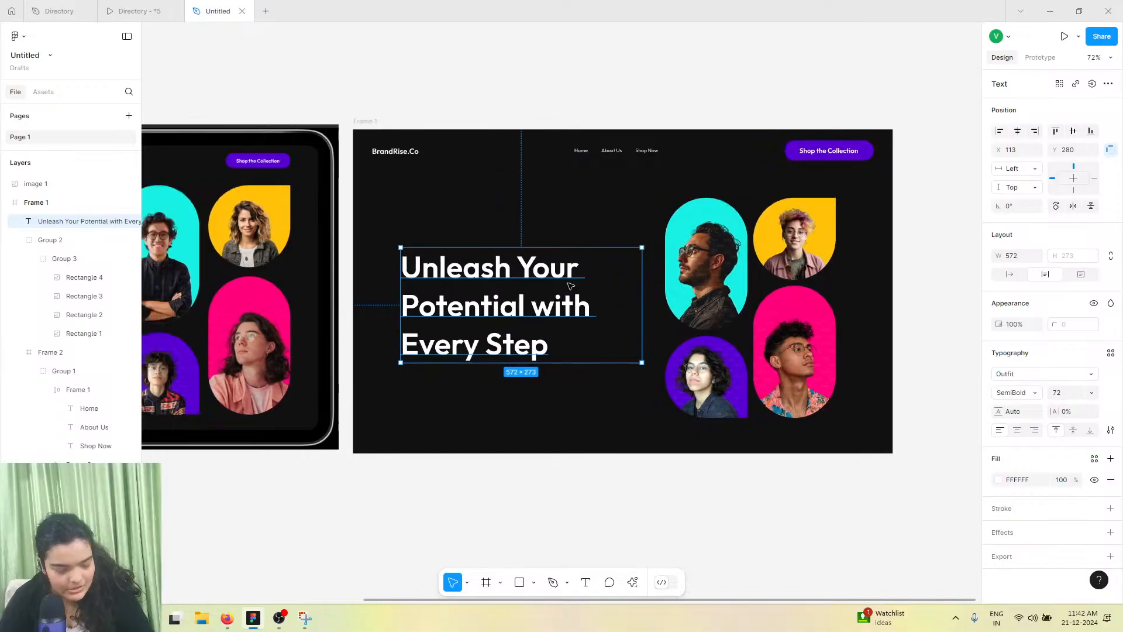
{"action": "scroll", "coordinate": [570, 286], "scroll_direction": "left", "scroll_amount": 2}
{"action": "left_click_drag", "start_coordinate": [690, 325], "coordinate": [684, 287]}
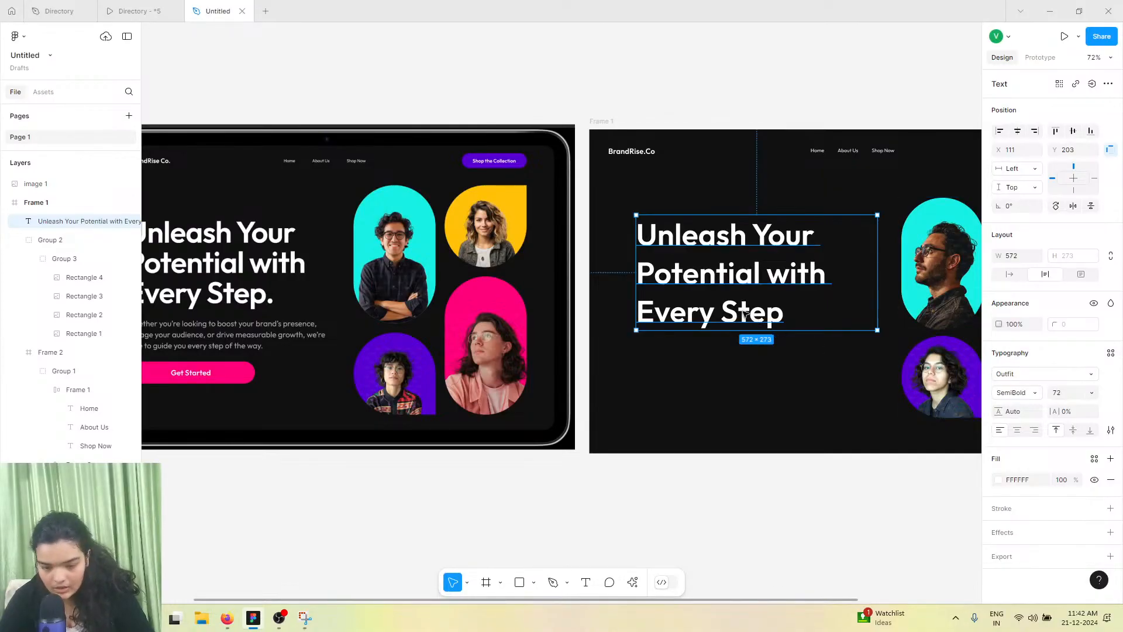
{"action": "left_click_drag", "start_coordinate": [997, 411], "coordinate": [921, 404]}
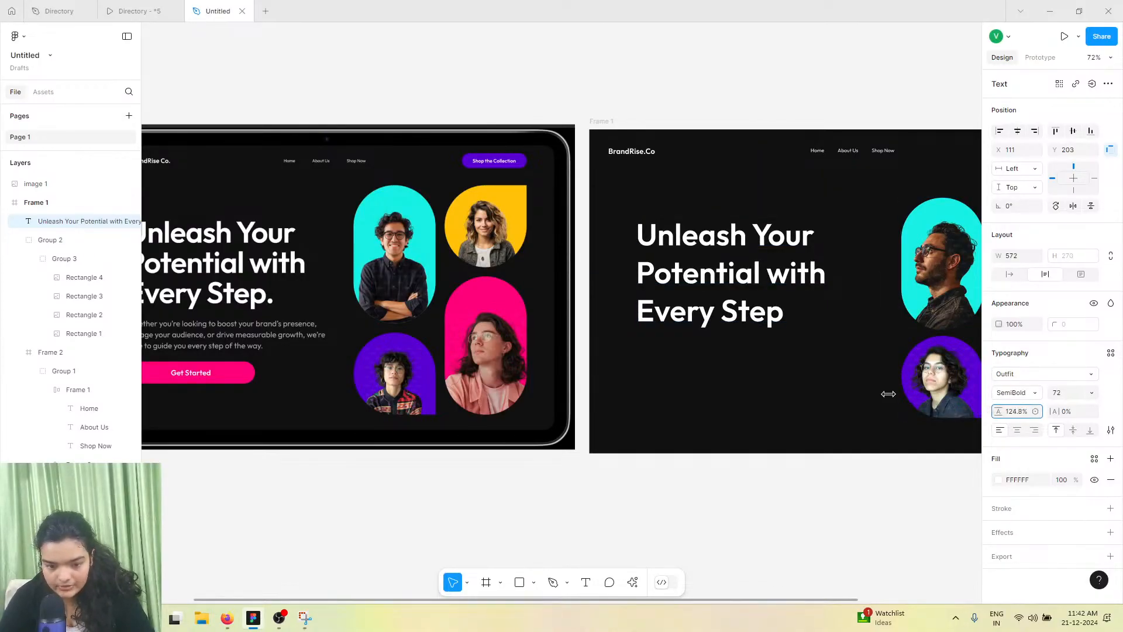
{"action": "scroll", "coordinate": [807, 248], "scroll_direction": "left", "scroll_amount": 2}
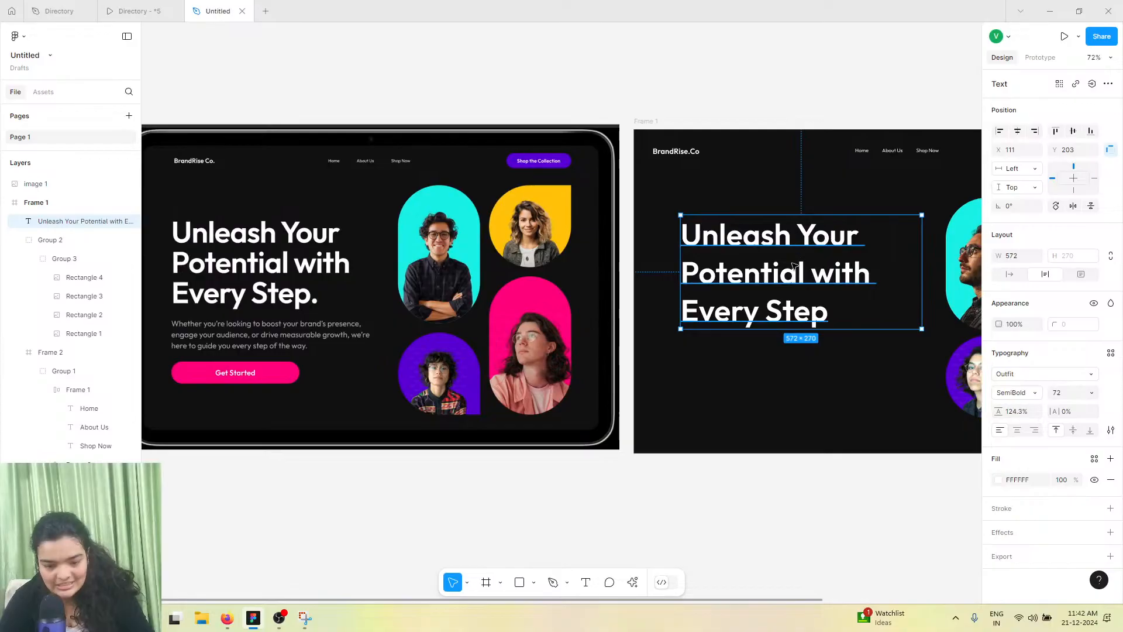
{"action": "left_click_drag", "start_coordinate": [793, 266], "coordinate": [797, 268]}
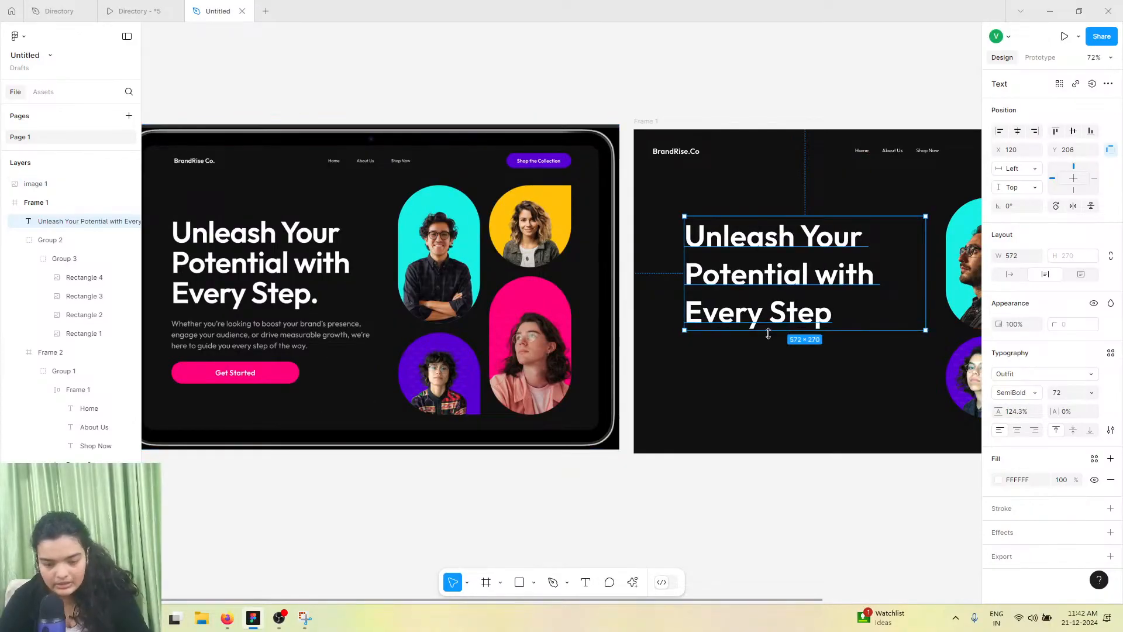
Duplicate the heading, place the copy below it, and select all of the copy's text
{"action": "key", "text": "ctrl+d"}
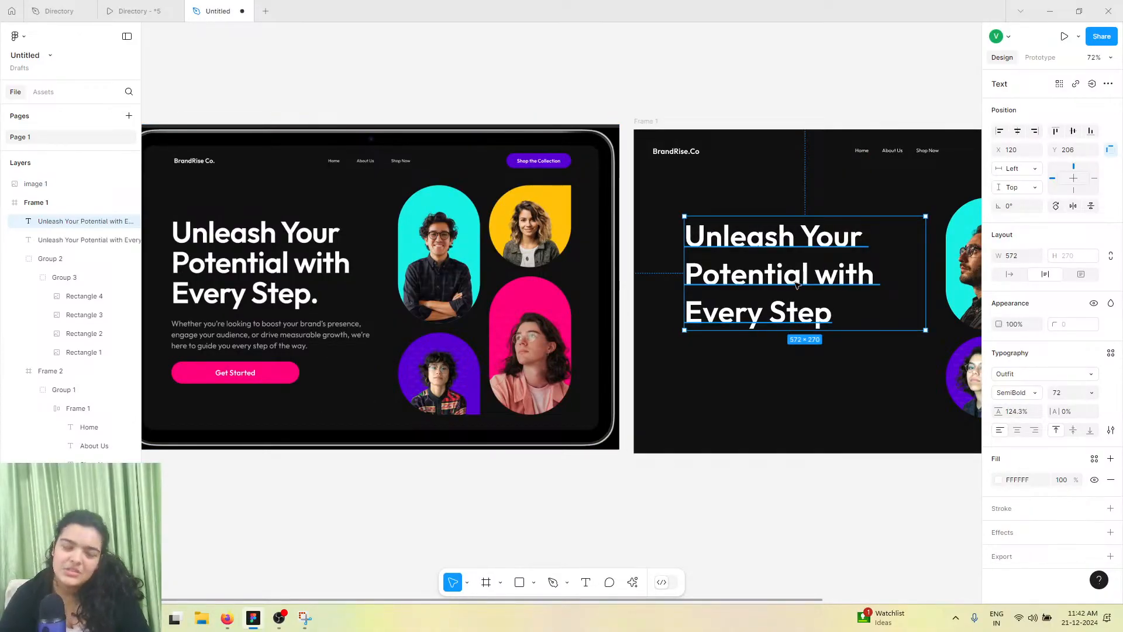
{"action": "left_click_drag", "start_coordinate": [797, 281], "coordinate": [804, 411]}
{"action": "double_click", "coordinate": [801, 408]}
{"action": "left_click", "coordinate": [790, 405]}
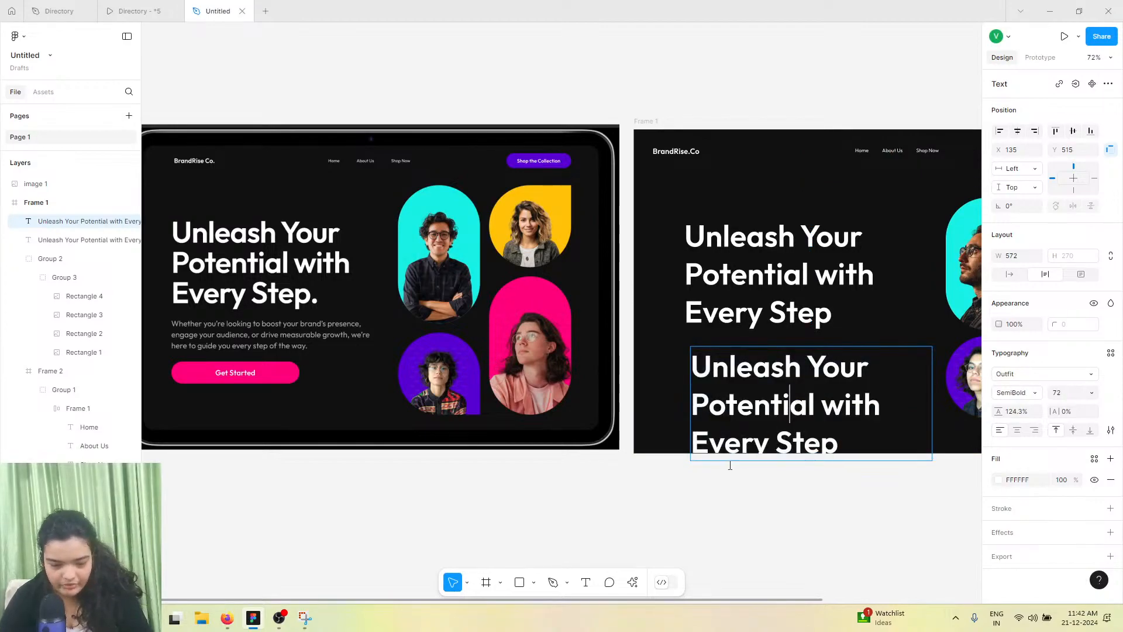
{"action": "triple_click", "coordinate": [757, 418]}
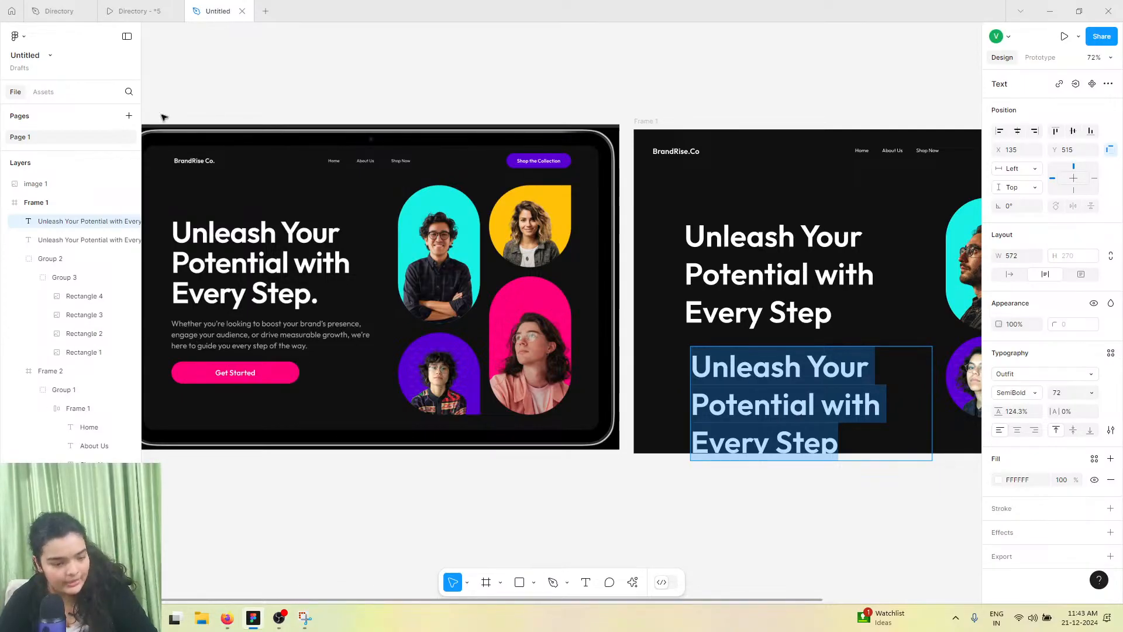
Copy the subheading sentence from the Directory reference design and paste it over the duplicated text
{"action": "left_click", "coordinate": [124, 13]}
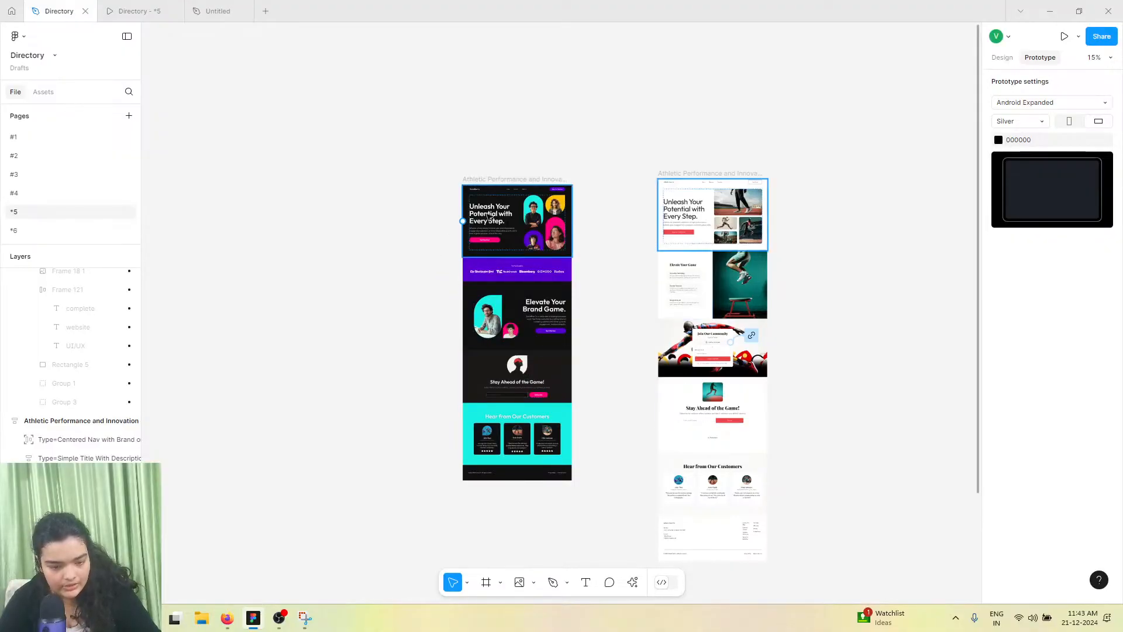
{"action": "scroll", "coordinate": [488, 218], "scroll_direction": "up", "scroll_amount": 10}
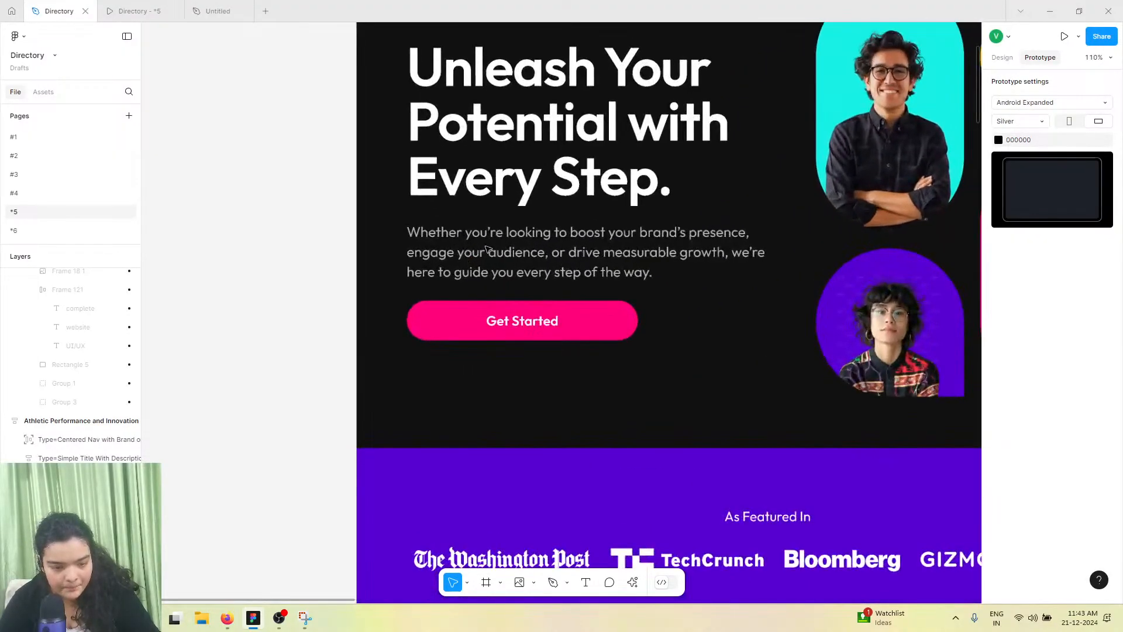
{"action": "double_click", "coordinate": [486, 249]}
{"action": "double_click", "coordinate": [486, 247]}
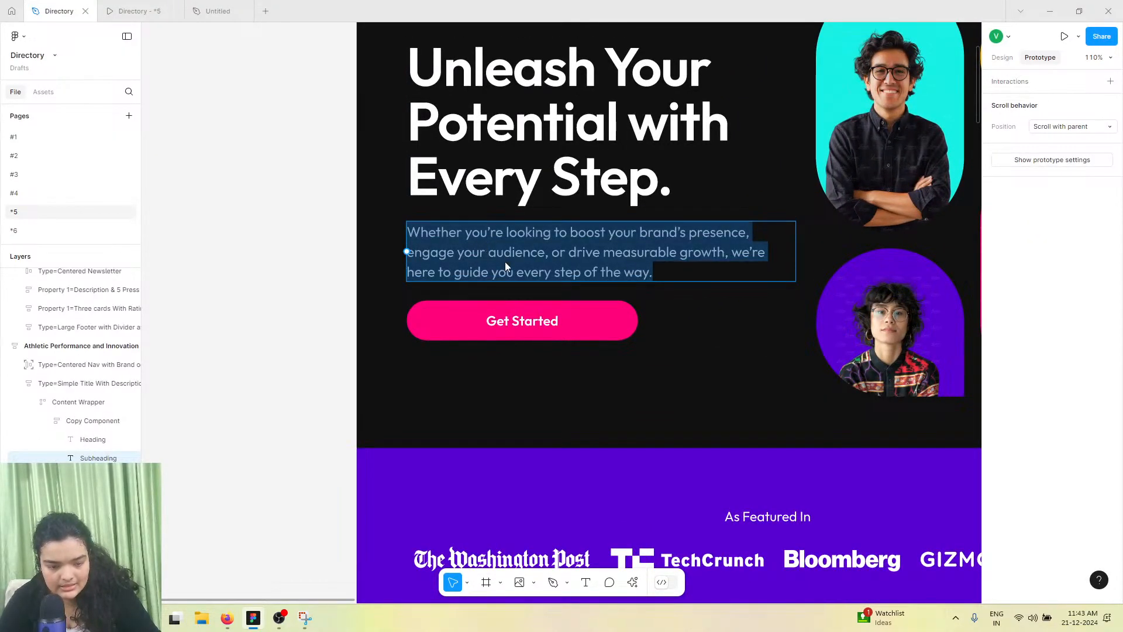
{"action": "right_click", "coordinate": [506, 266]}
{"action": "left_click", "coordinate": [510, 259]}
{"action": "left_click", "coordinate": [217, 11]}
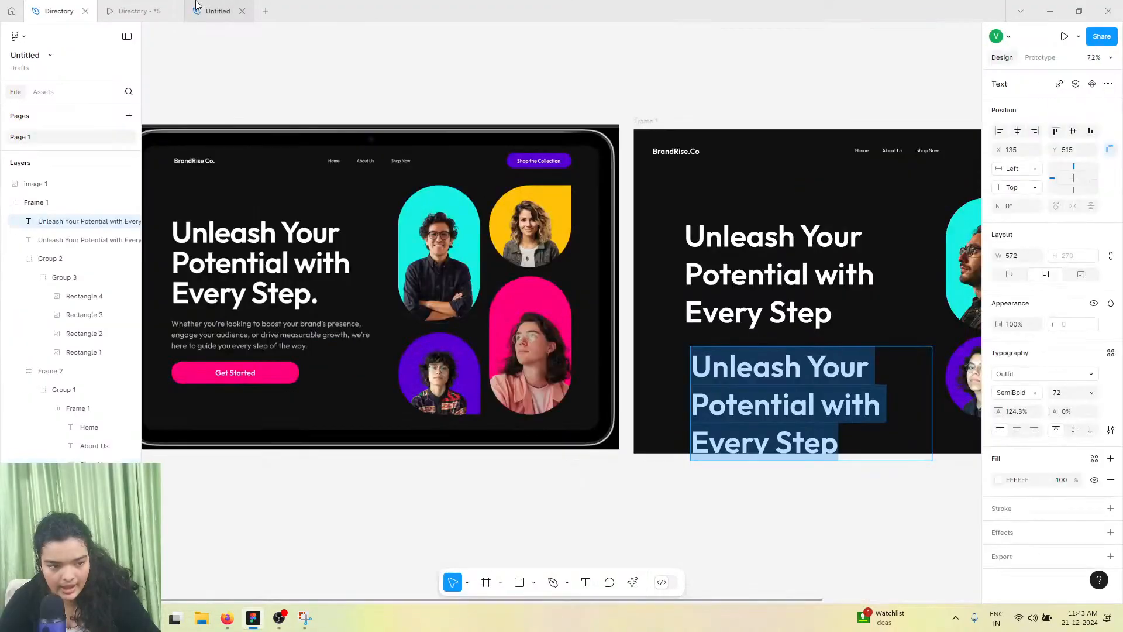
{"action": "right_click", "coordinate": [767, 417]}
{"action": "left_click", "coordinate": [792, 449]}
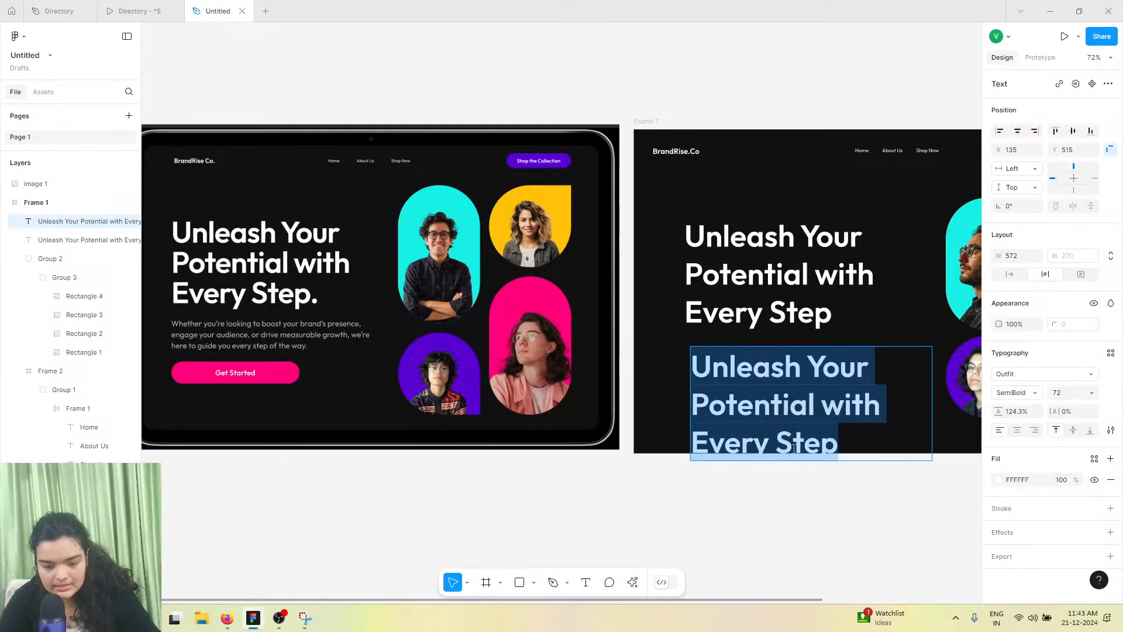
{"action": "scroll", "coordinate": [791, 438], "scroll_direction": "down", "scroll_amount": 5}
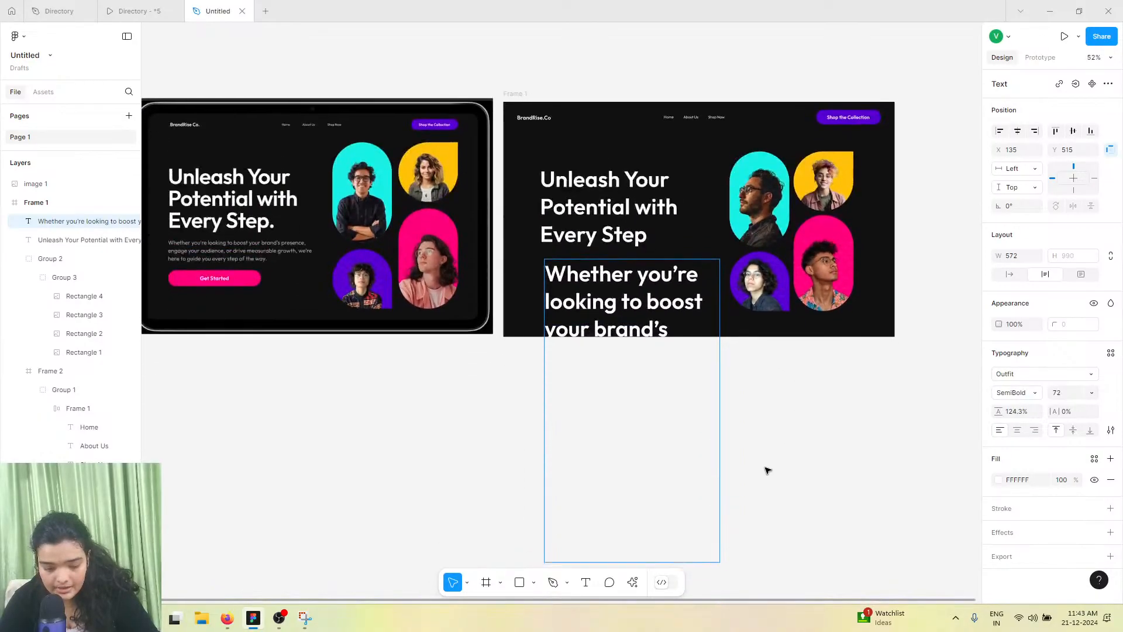
{"action": "key", "text": "Escape"}
Set the subheading text's font size to 20
{"action": "left_click_drag", "start_coordinate": [720, 341], "coordinate": [947, 316]}
{"action": "left_click_drag", "start_coordinate": [817, 311], "coordinate": [812, 303]}
{"action": "left_click", "coordinate": [579, 232], "text": "shift"}
{"action": "left_click_drag", "start_coordinate": [561, 267], "coordinate": [555, 261]}
{"action": "left_click", "coordinate": [612, 321]}
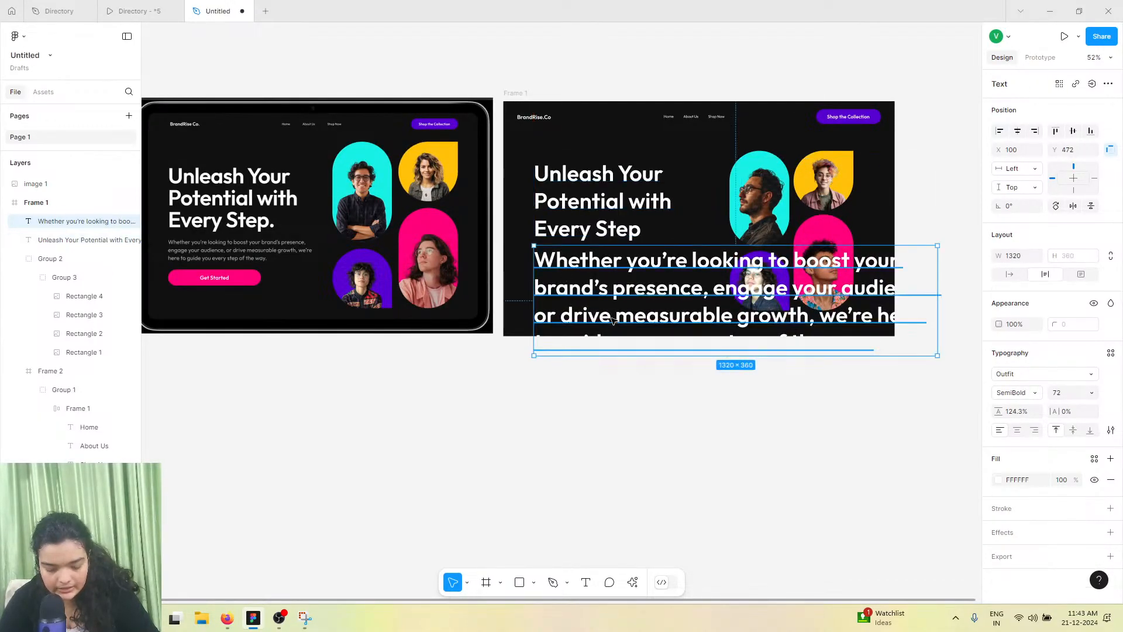
{"action": "left_click", "coordinate": [1091, 392]}
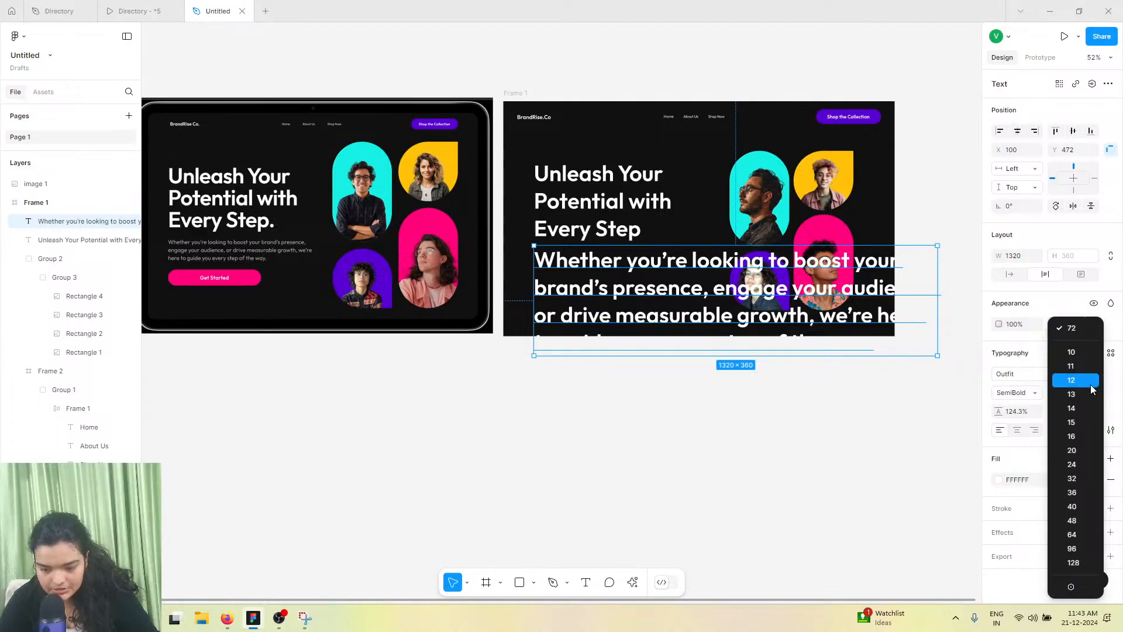
{"action": "left_click", "coordinate": [1075, 450]}
Narrow the subheading box to about 607 px wide and set its fill colour to grey 888888
{"action": "left_click_drag", "start_coordinate": [936, 252], "coordinate": [719, 244]}
{"action": "left_click_drag", "start_coordinate": [598, 261], "coordinate": [607, 258]}
{"action": "left_click", "coordinate": [998, 480]}
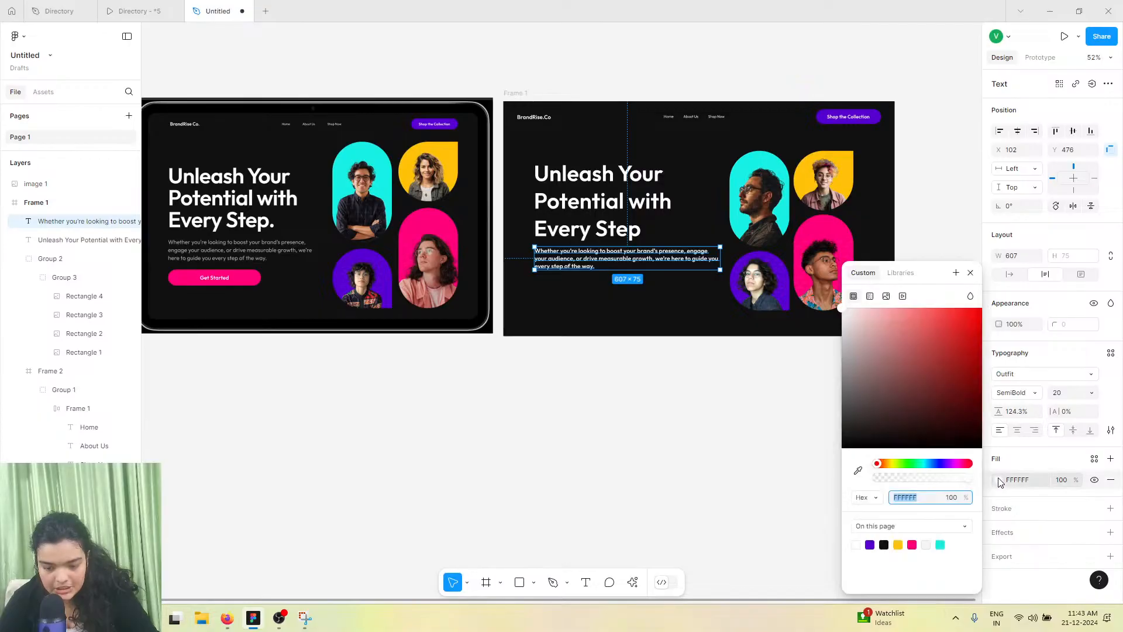
{"action": "left_click_drag", "start_coordinate": [868, 383], "coordinate": [800, 389]}
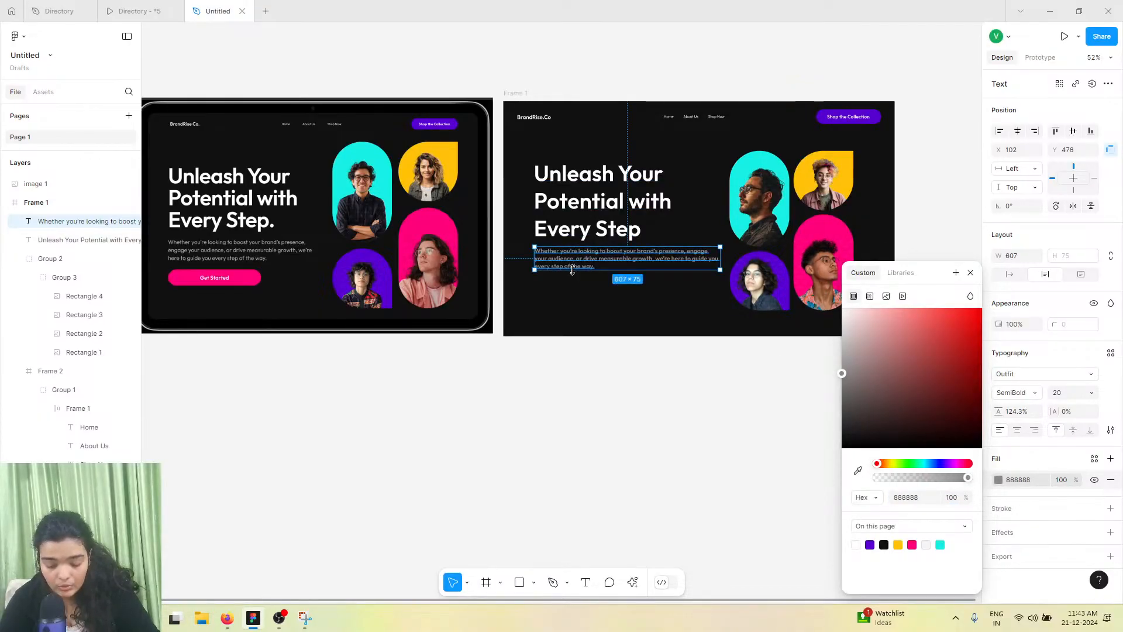
Set the subheading's font weight to Medium and narrow its box to about 482 px wide
{"action": "scroll", "coordinate": [572, 269], "scroll_direction": "up", "scroll_amount": 6}
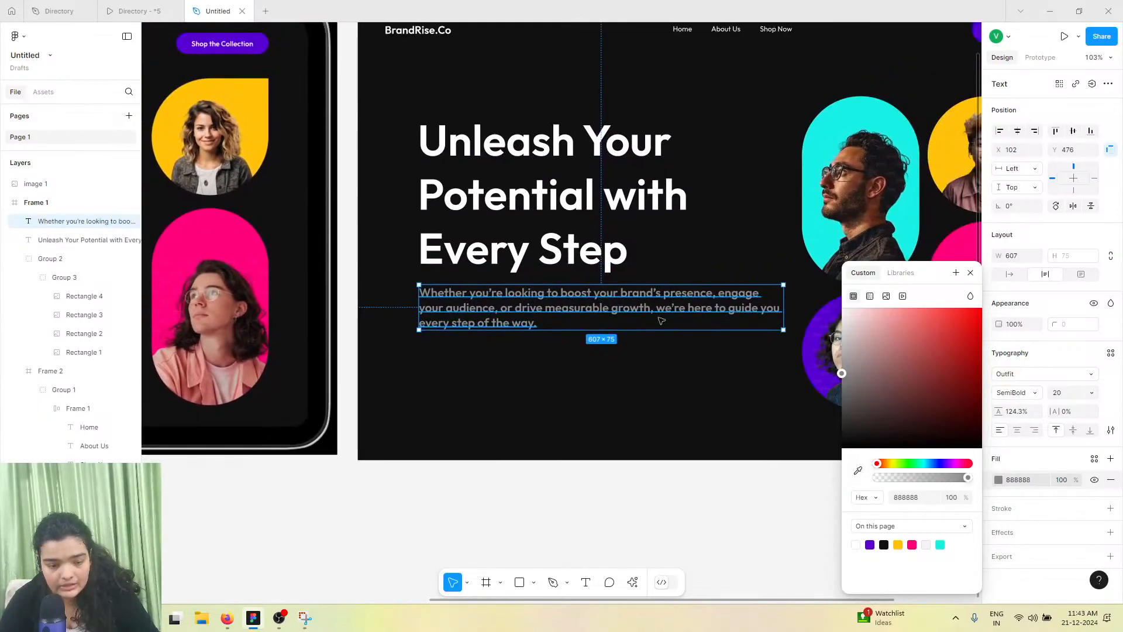
{"action": "left_click", "coordinate": [1002, 393]}
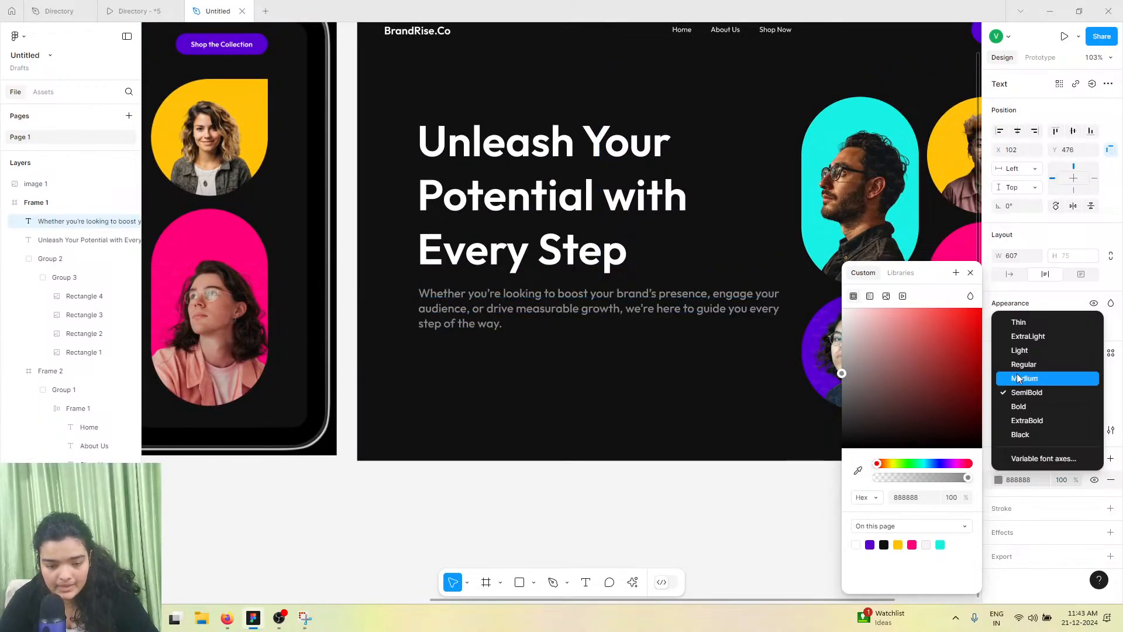
{"action": "left_click", "coordinate": [1018, 378]}
{"action": "left_click_drag", "start_coordinate": [785, 293], "coordinate": [706, 295]}
{"action": "left_click_drag", "start_coordinate": [615, 311], "coordinate": [614, 314]}
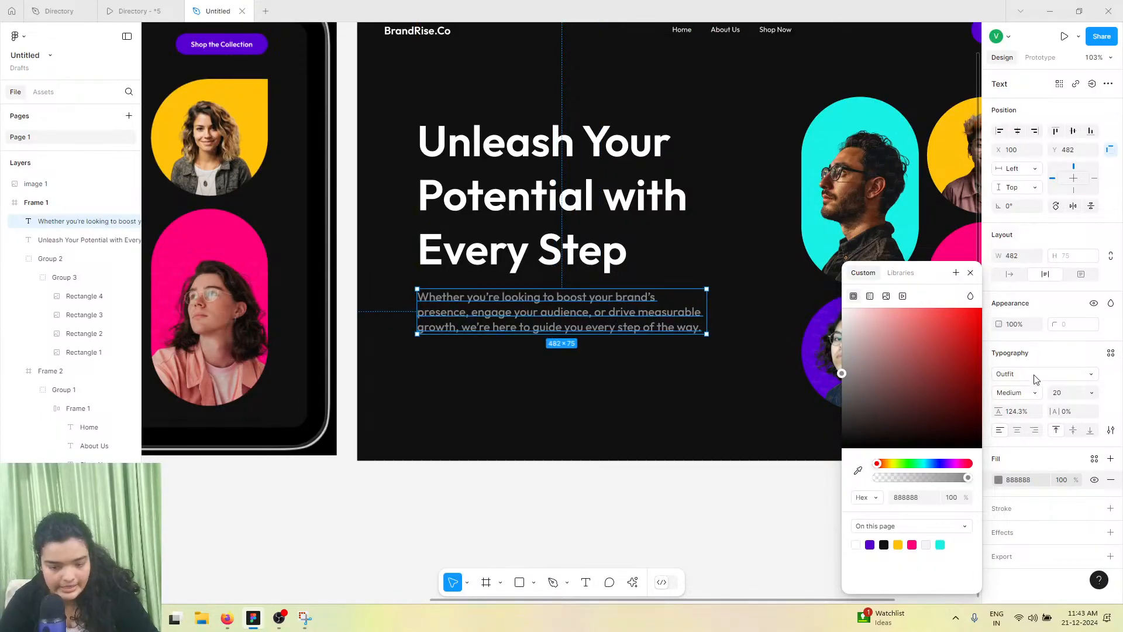
{"action": "left_click", "coordinate": [1033, 393]}
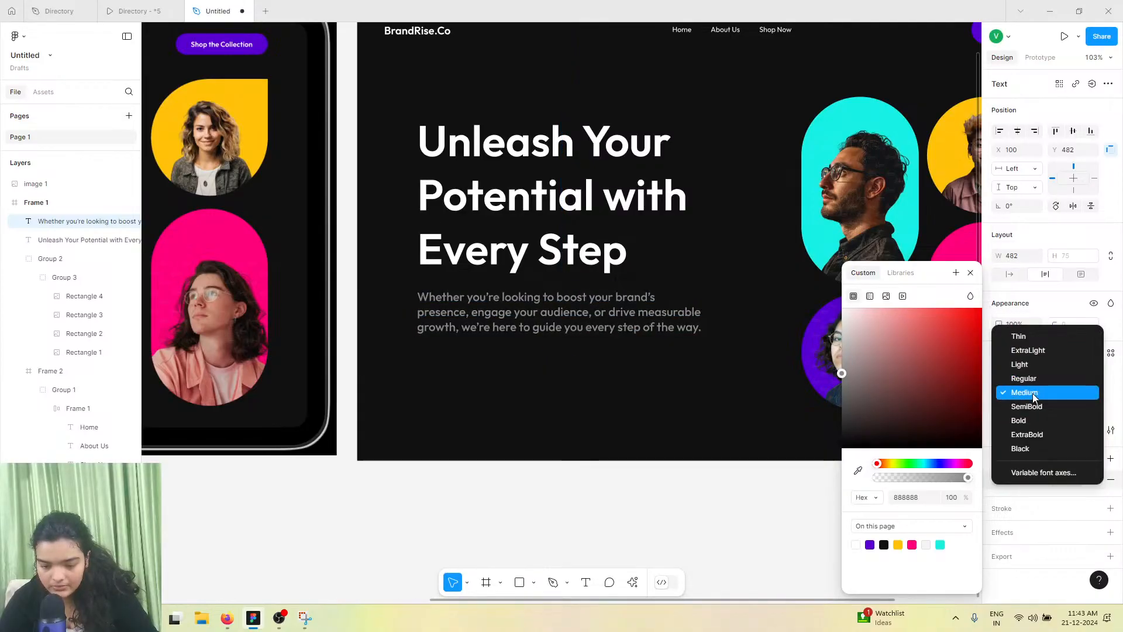
{"action": "left_click", "coordinate": [1033, 393]}
{"action": "left_click", "coordinate": [494, 381]}
Widen the subheading text box to about 508 px
{"action": "scroll", "coordinate": [494, 381], "scroll_direction": "left", "scroll_amount": 5}
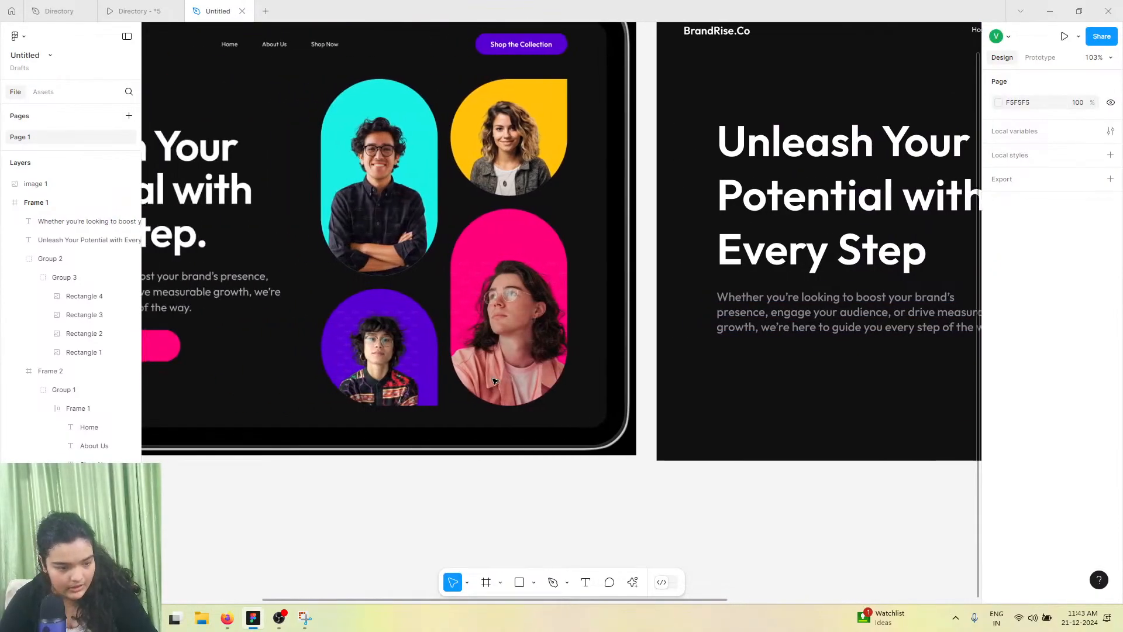
{"action": "scroll", "coordinate": [494, 381], "scroll_direction": "down", "scroll_amount": 3}
{"action": "left_click", "coordinate": [714, 342]}
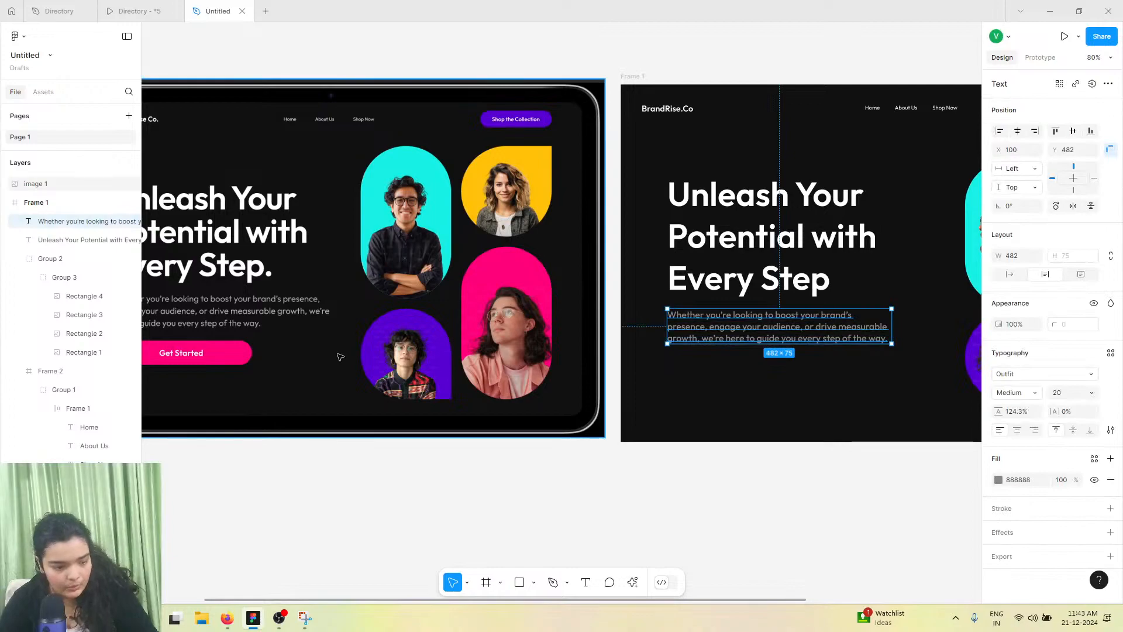
{"action": "scroll", "coordinate": [338, 353], "scroll_direction": "left", "scroll_amount": 3}
{"action": "scroll", "coordinate": [914, 315], "scroll_direction": "right", "scroll_amount": 2}
{"action": "mouse_move", "coordinate": [911, 310]}
{"action": "left_mouse_down"}
{"action": "mouse_move", "coordinate": [942, 310]}
{"action": "mouse_move", "coordinate": [922, 310]}
{"action": "left_mouse_up"}
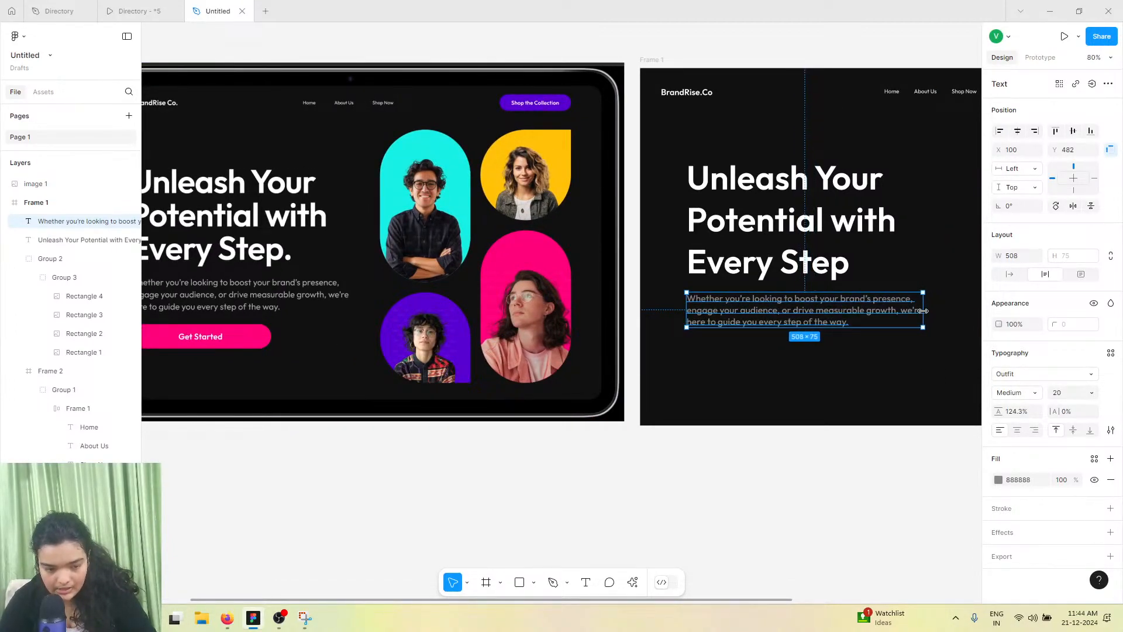
{"action": "scroll", "coordinate": [207, 298], "scroll_direction": "left", "scroll_amount": 2}
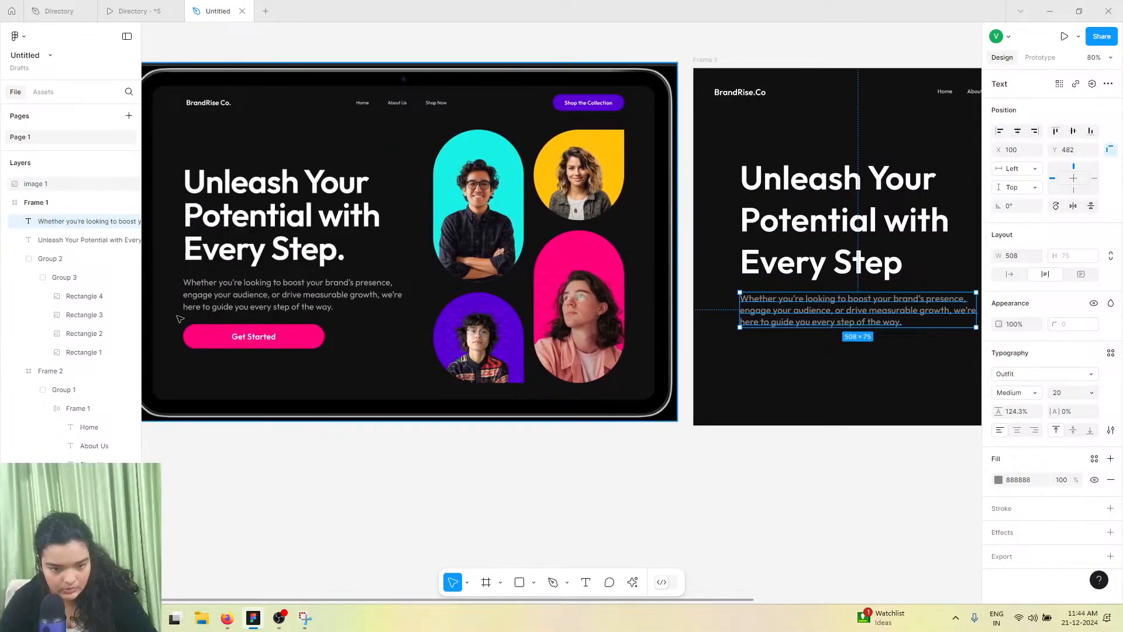
Duplicate the Shop the Collection button from the navigation and place the copy below the subheading
{"action": "scroll", "coordinate": [284, 354], "scroll_direction": "right", "scroll_amount": 10}
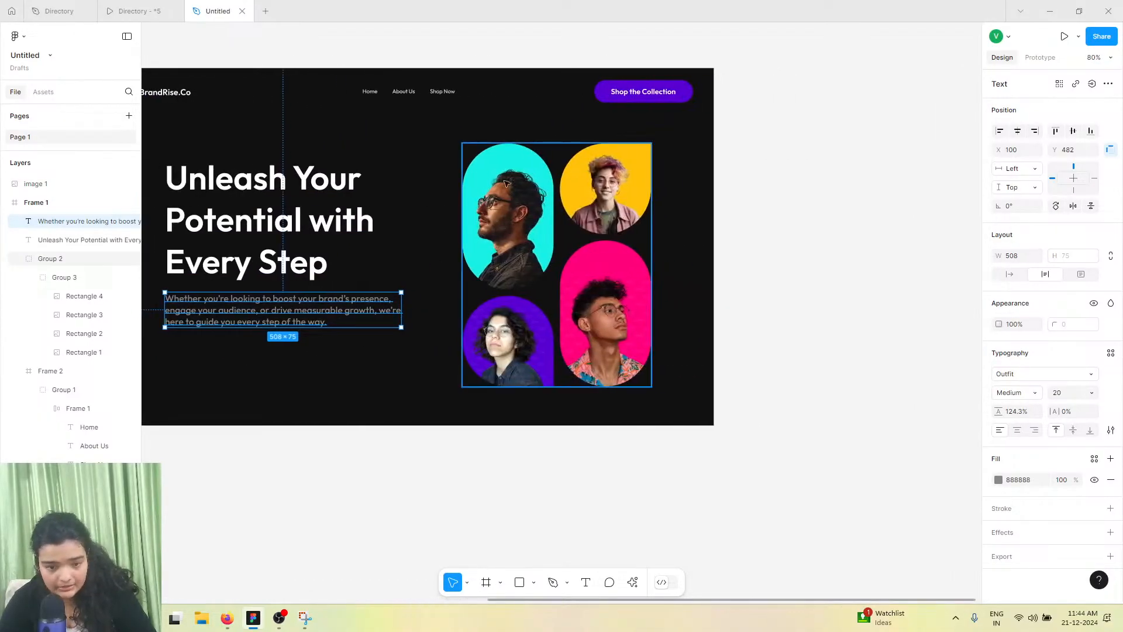
{"action": "left_click", "coordinate": [625, 92]}
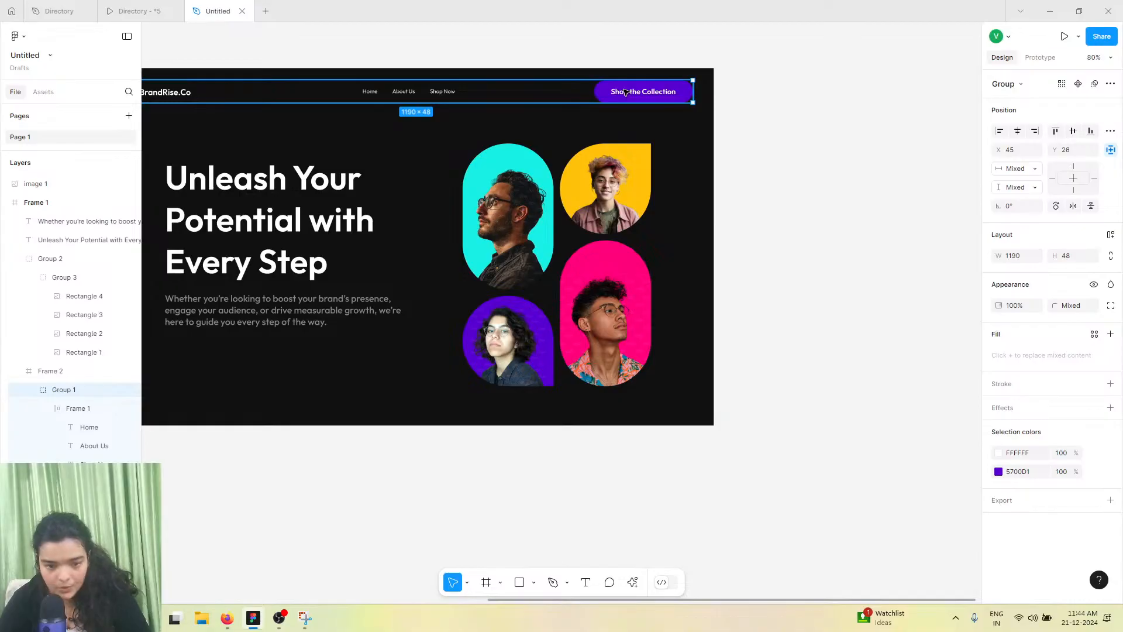
{"action": "double_click", "coordinate": [625, 92]}
{"action": "left_click_drag", "start_coordinate": [522, 222], "coordinate": [349, 353]}
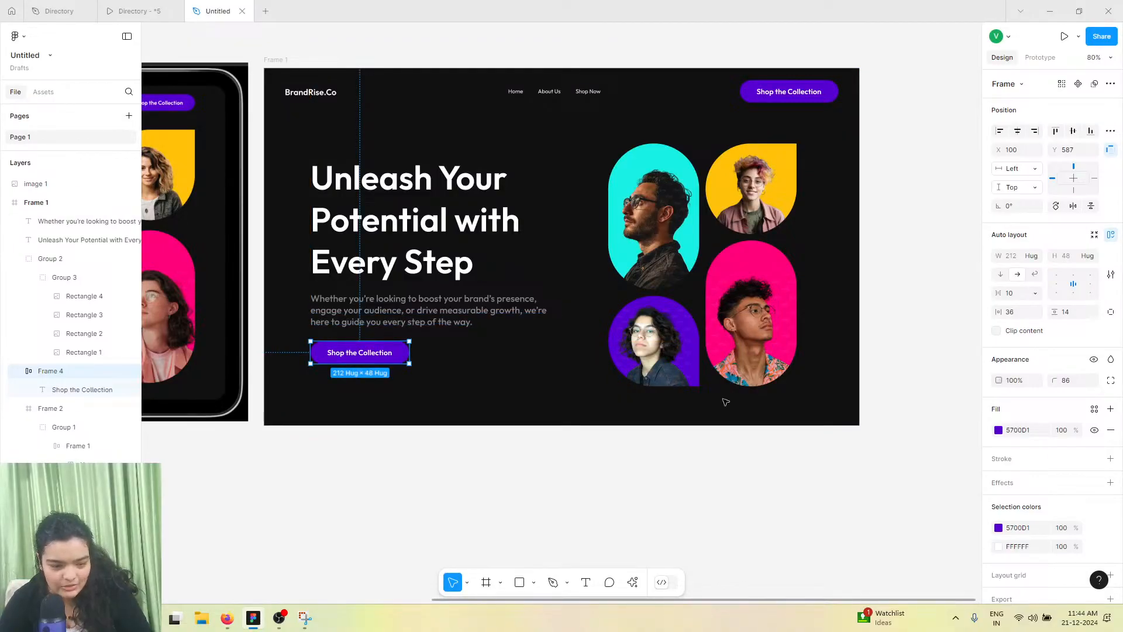
Change the copied button's fill to the pink swatch FF007B
{"action": "left_click", "coordinate": [998, 430]}
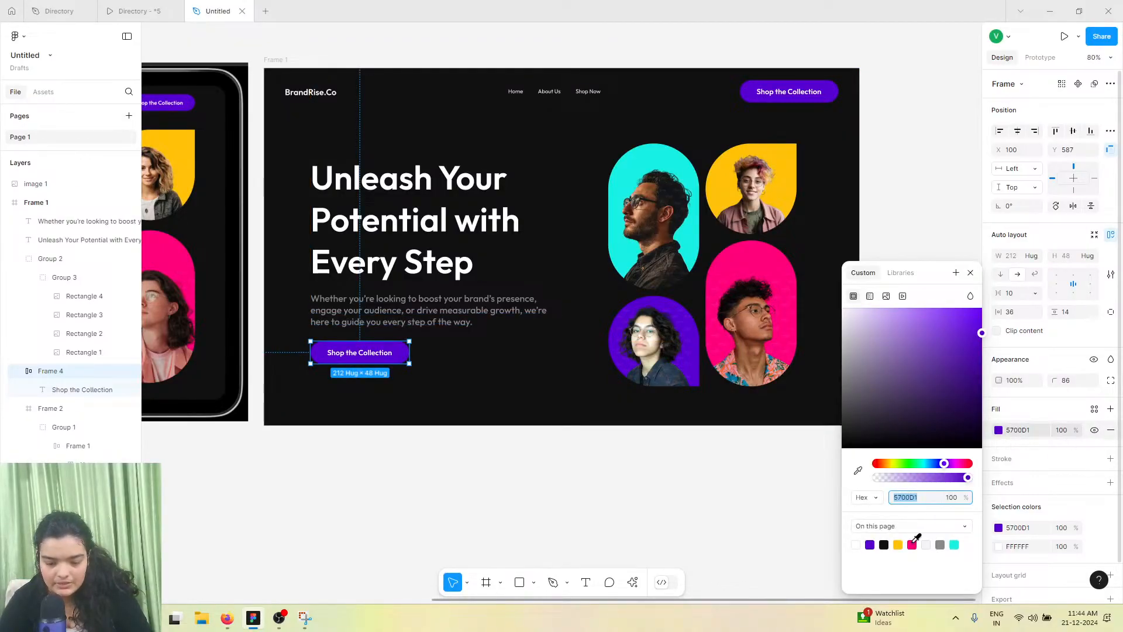
{"action": "left_click", "coordinate": [912, 545]}
{"action": "scroll", "coordinate": [345, 357], "scroll_direction": "up", "scroll_amount": 5}
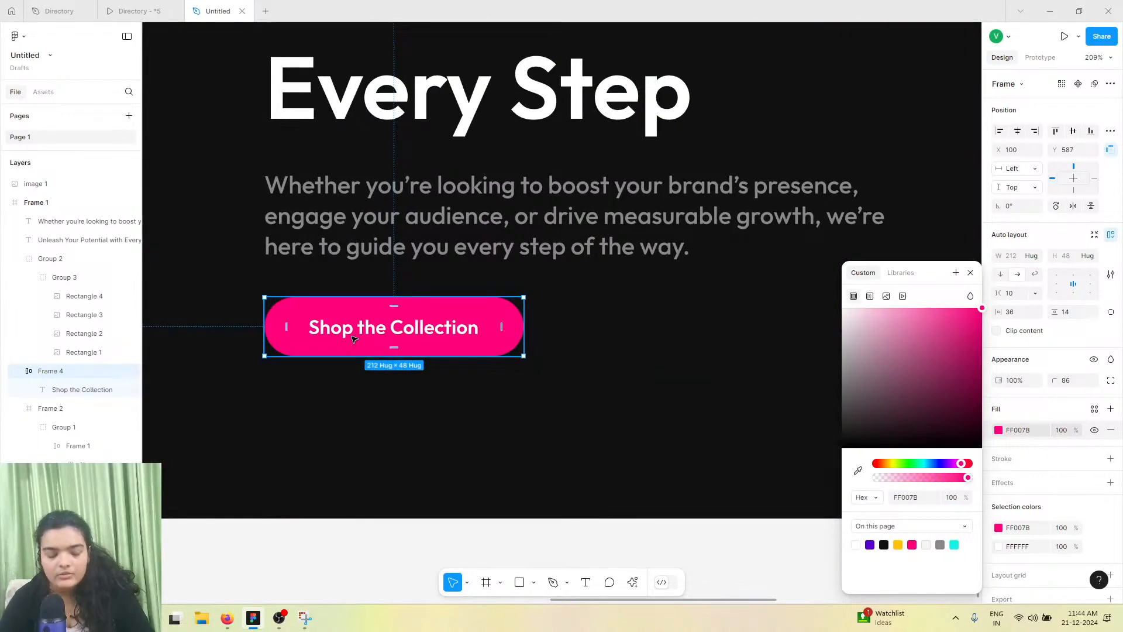
Set the button label's font size to 20
{"action": "left_click", "coordinate": [352, 338]}
{"action": "left_click", "coordinate": [352, 336]}
{"action": "double_click", "coordinate": [352, 338]}
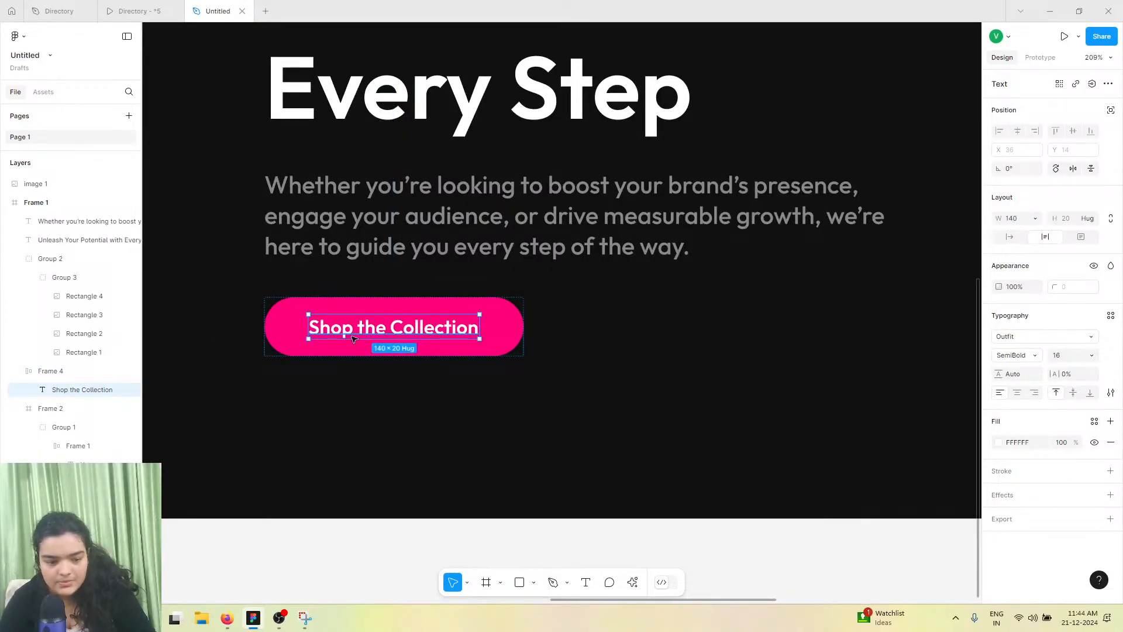
{"action": "left_click_drag", "start_coordinate": [352, 340], "coordinate": [360, 335]}
{"action": "key", "text": "ctrl+z"}
{"action": "double_click", "coordinate": [359, 331]}
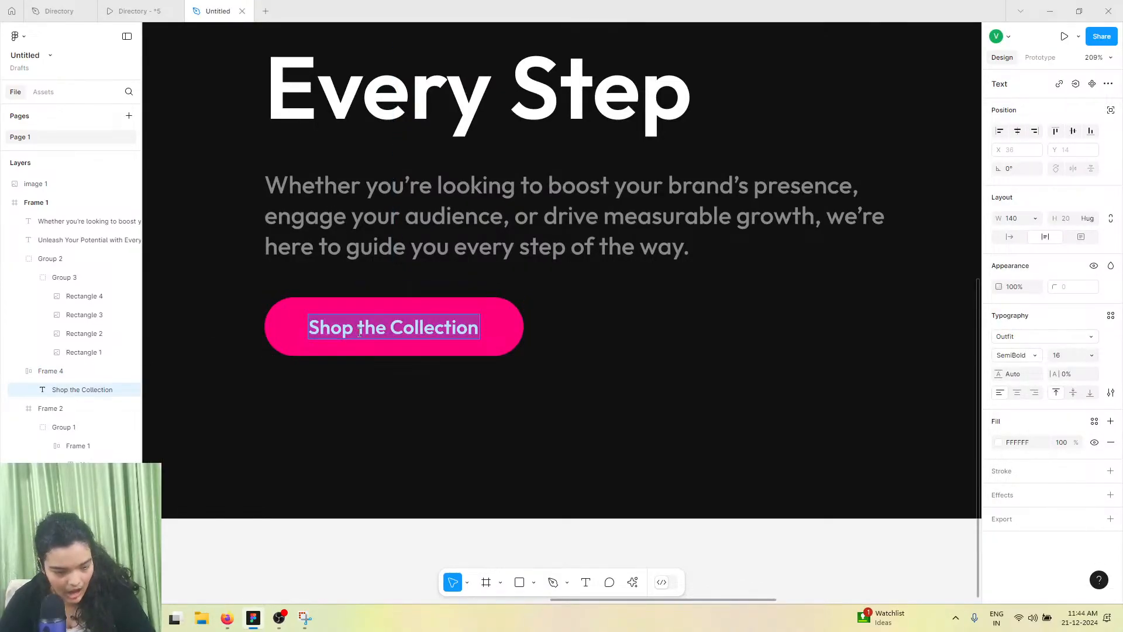
{"action": "left_click", "coordinate": [1092, 355]}
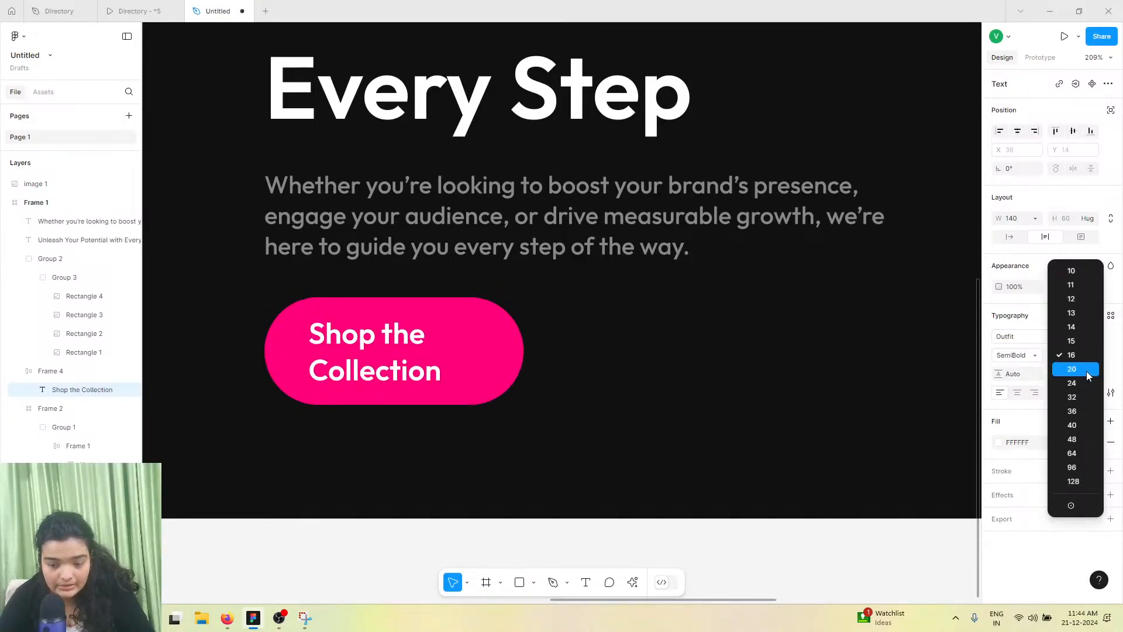
{"action": "left_click", "coordinate": [1086, 370]}
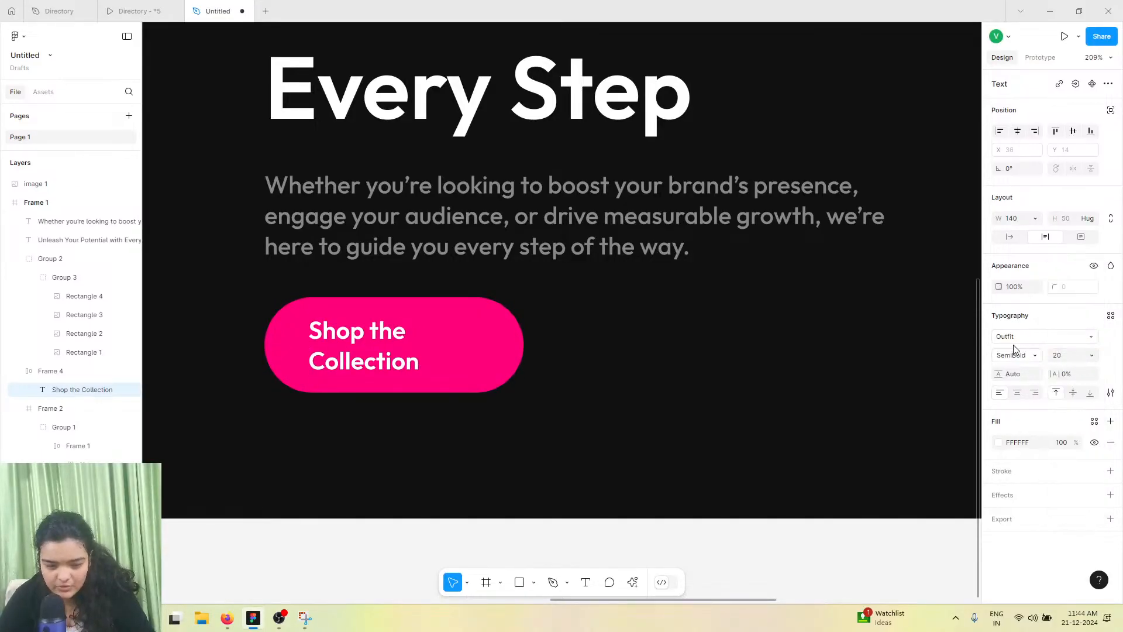
Switch the button label to auto width so it fits on one line
{"action": "left_click", "coordinate": [1001, 237]}
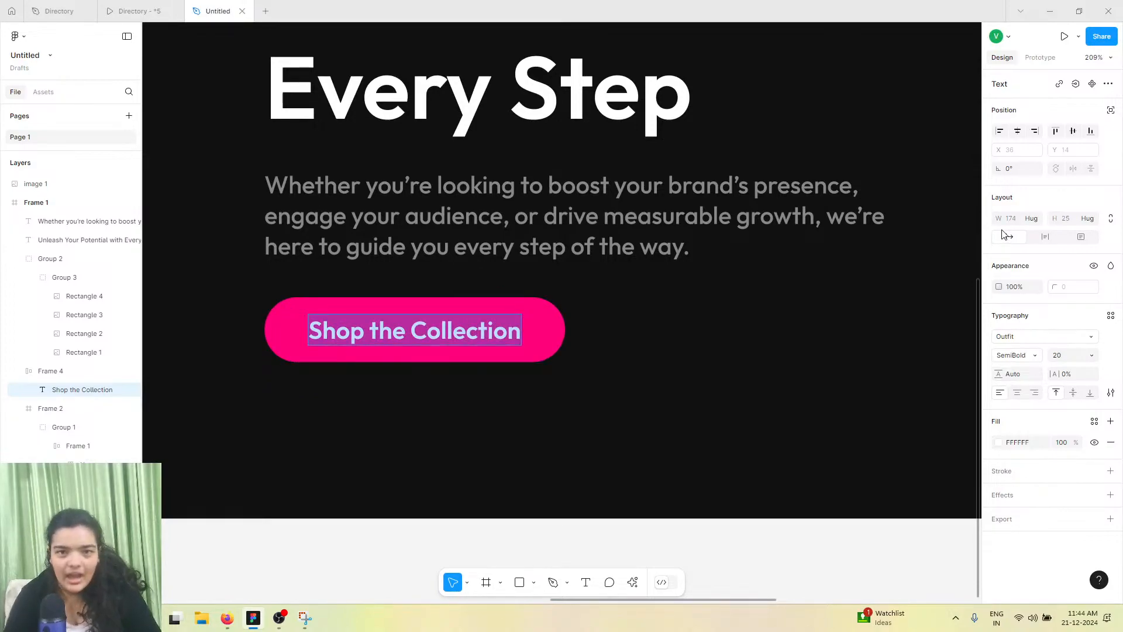
{"action": "scroll", "coordinate": [621, 310], "scroll_direction": "down", "scroll_amount": 8, "text": "ctrl"}
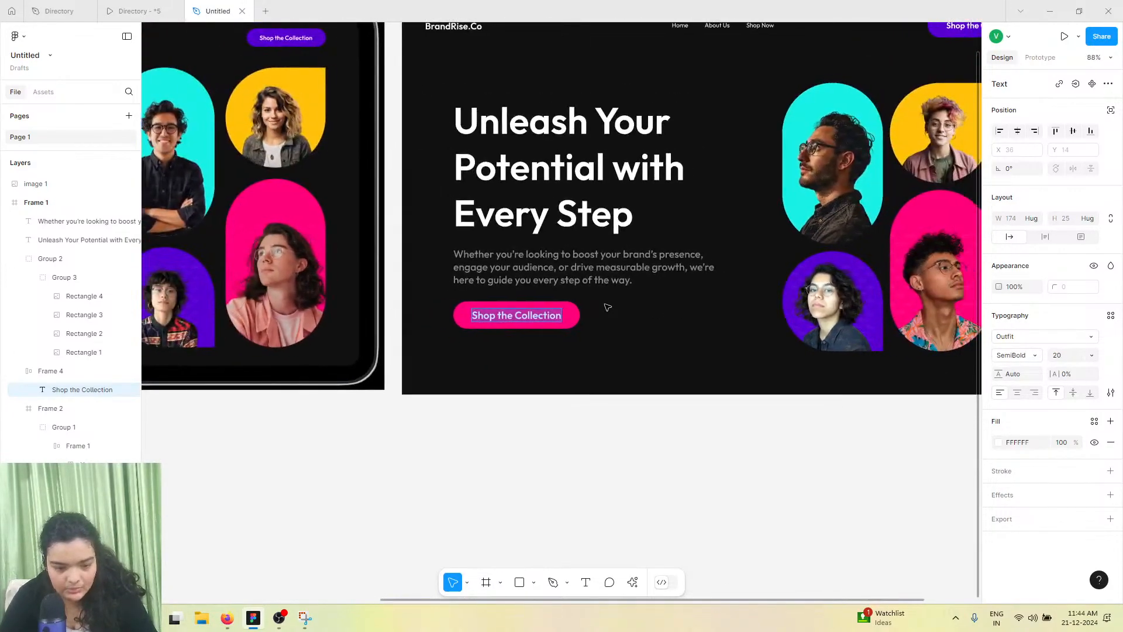
{"action": "scroll", "coordinate": [607, 307], "scroll_direction": "down", "scroll_amount": 3, "text": "ctrl"}
Reduce the heading's line height to about 119% and move the heading slightly up
{"action": "left_click", "coordinate": [503, 242]}
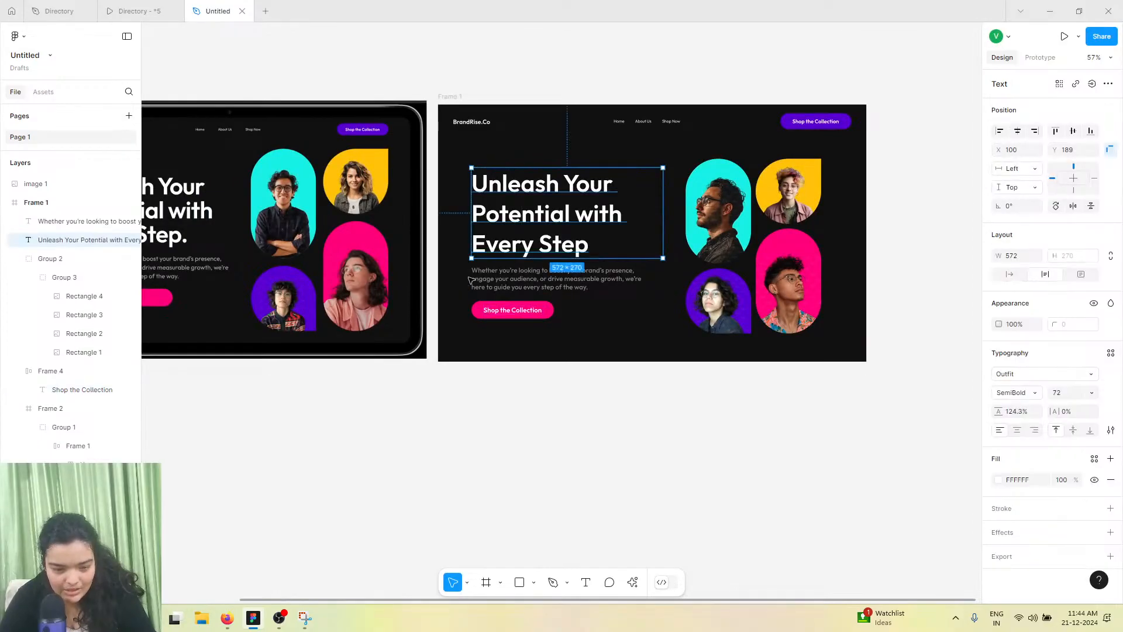
{"action": "left_click", "coordinate": [479, 282], "text": "shift"}
{"action": "left_click", "coordinate": [480, 307], "text": "shift"}
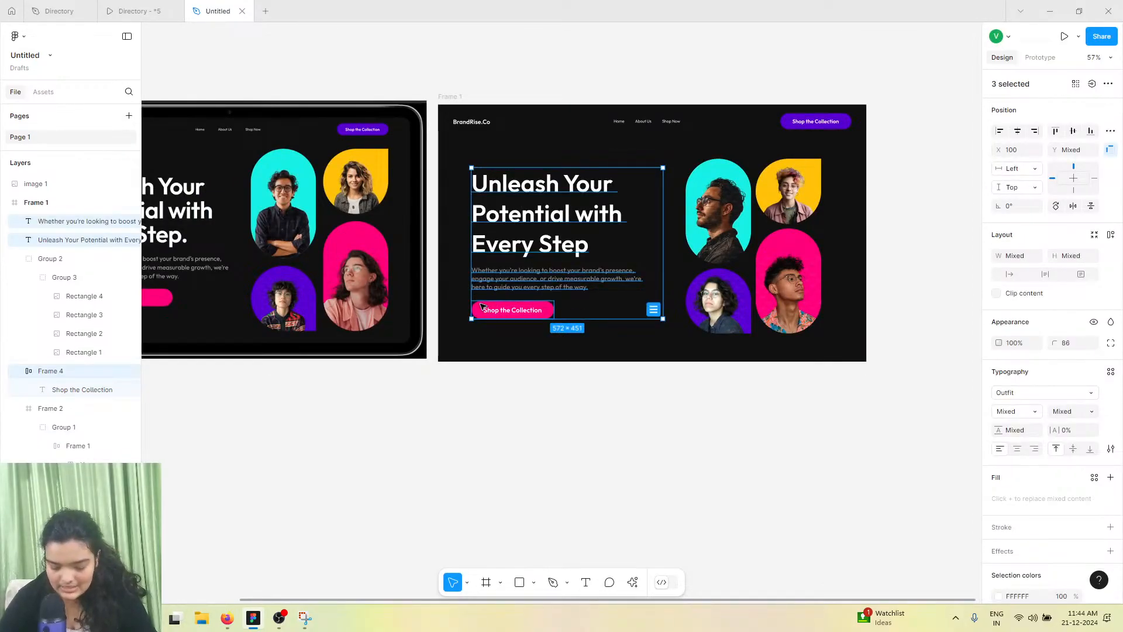
{"action": "left_click_drag", "start_coordinate": [481, 307], "coordinate": [480, 305]}
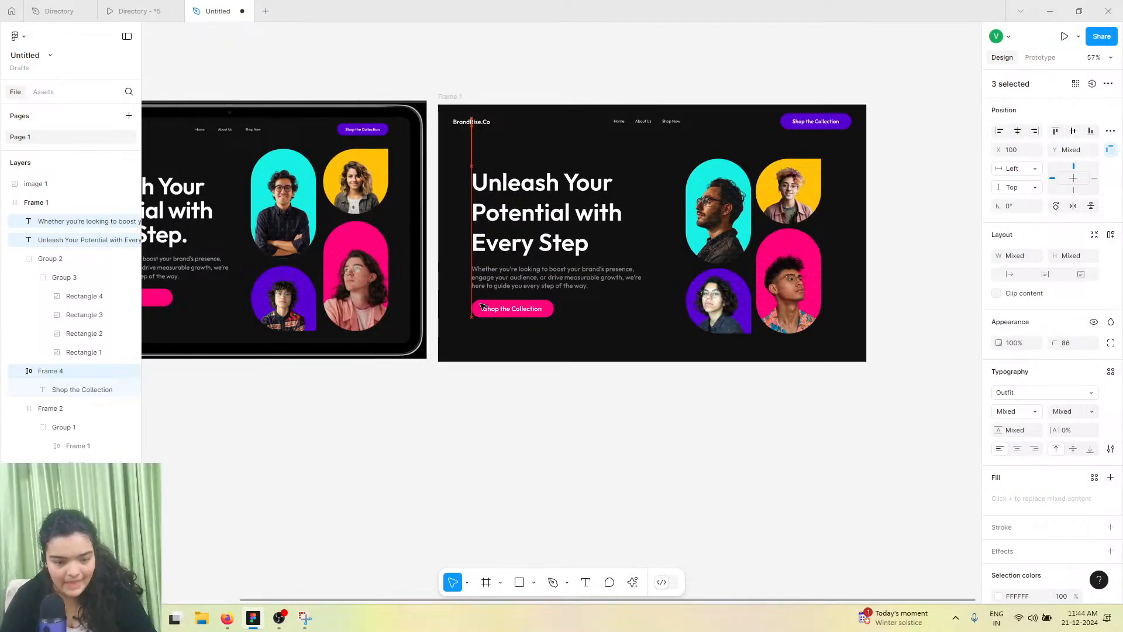
{"action": "double_click", "coordinate": [532, 230]}
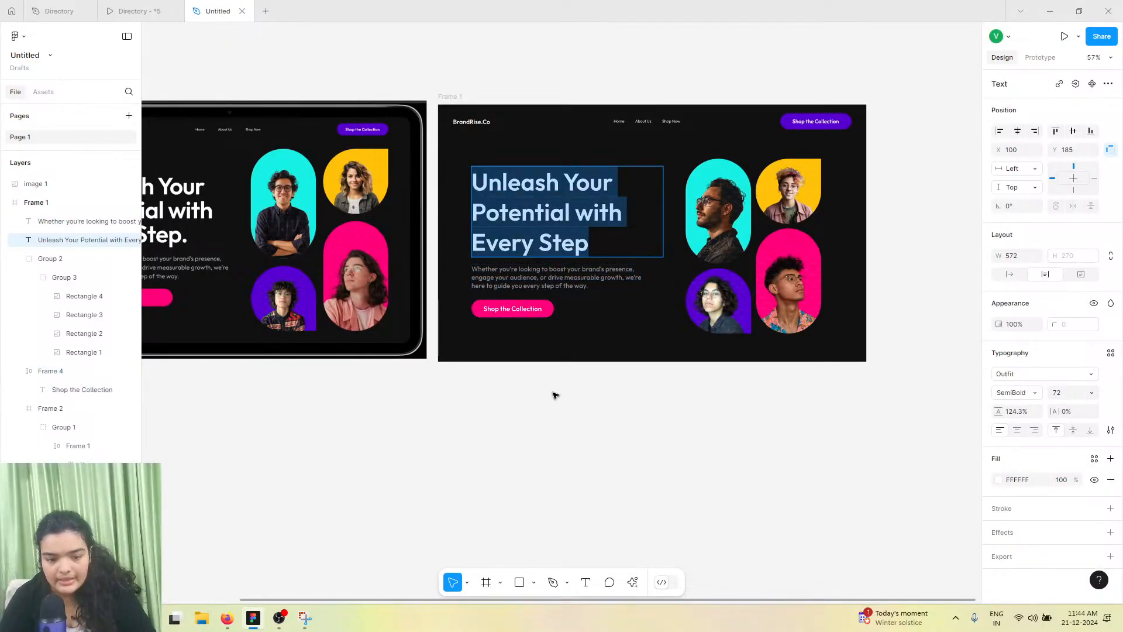
{"action": "key", "text": "Escape"}
{"action": "scroll", "coordinate": [529, 196], "scroll_direction": "up", "scroll_amount": 3}
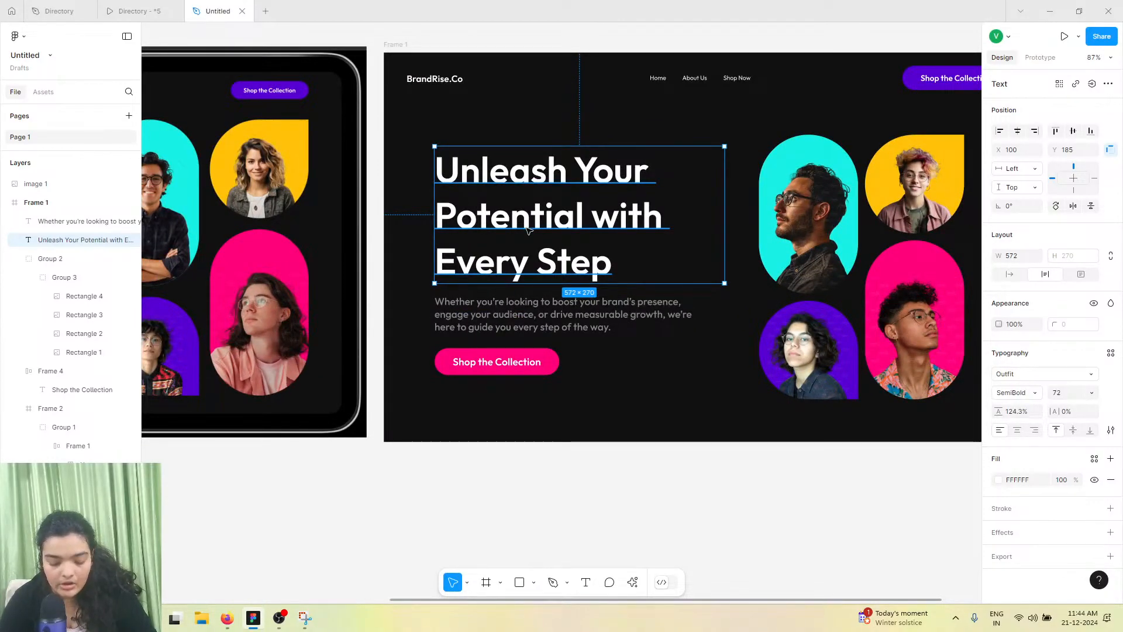
{"action": "left_click_drag", "start_coordinate": [997, 411], "coordinate": [530, 364]}
{"action": "left_click_drag", "start_coordinate": [508, 322], "coordinate": [509, 312]}
{"action": "left_click_drag", "start_coordinate": [508, 222], "coordinate": [506, 218]}
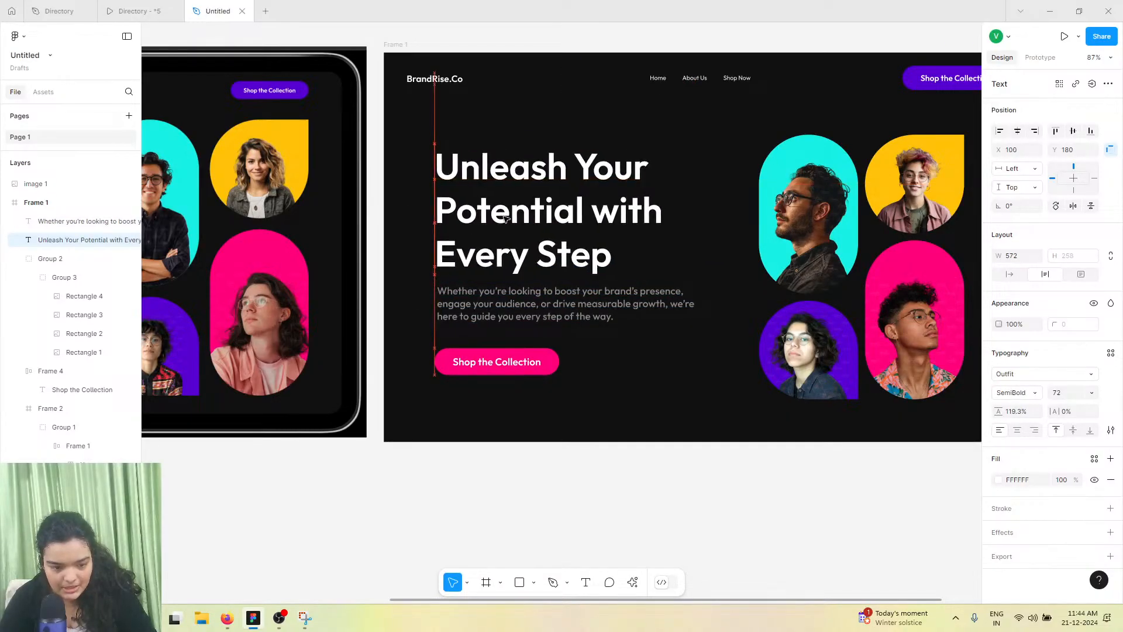
Move the button and subheading slightly up to tighten the hero spacing
{"action": "left_click", "coordinate": [487, 370]}
{"action": "left_click_drag", "start_coordinate": [488, 369], "coordinate": [499, 358]}
{"action": "left_click_drag", "start_coordinate": [518, 314], "coordinate": [517, 316]}
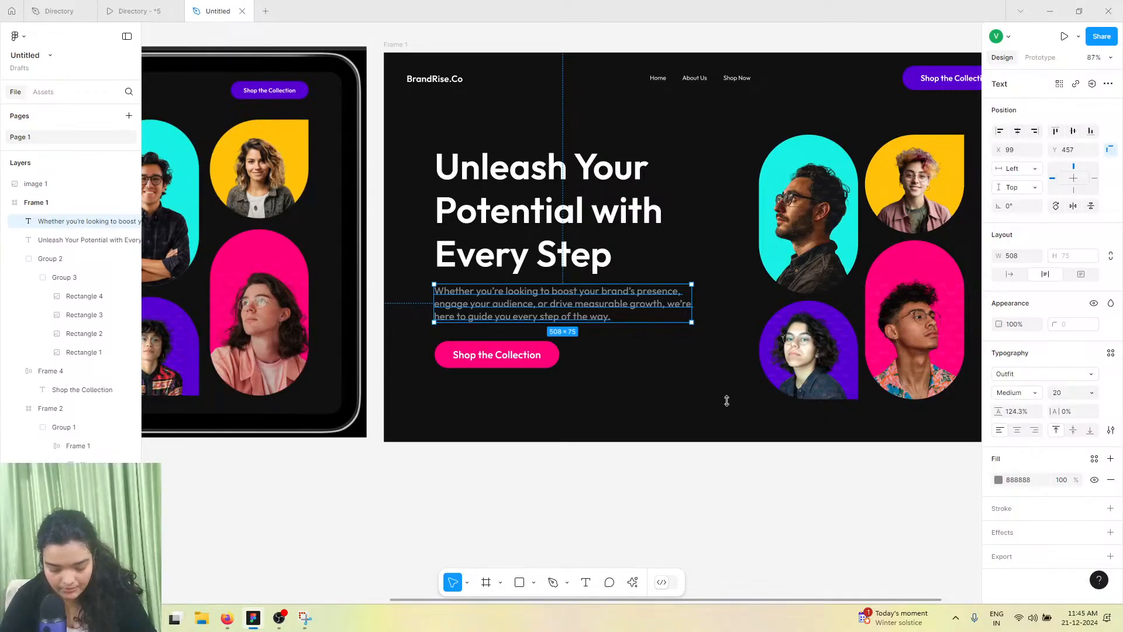
{"action": "left_click_drag", "start_coordinate": [566, 297], "coordinate": [566, 297]}
Delete the reference image from the canvas
{"action": "scroll", "coordinate": [567, 297], "scroll_direction": "left", "scroll_amount": 5}
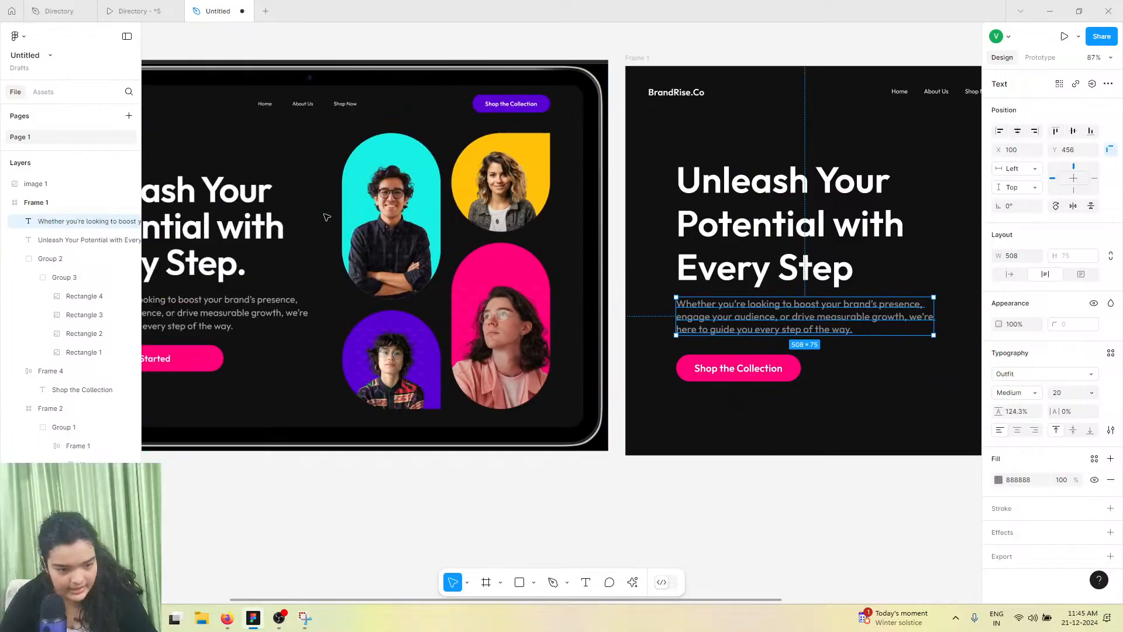
{"action": "left_click", "coordinate": [345, 173]}
{"action": "key", "text": "Delete"}
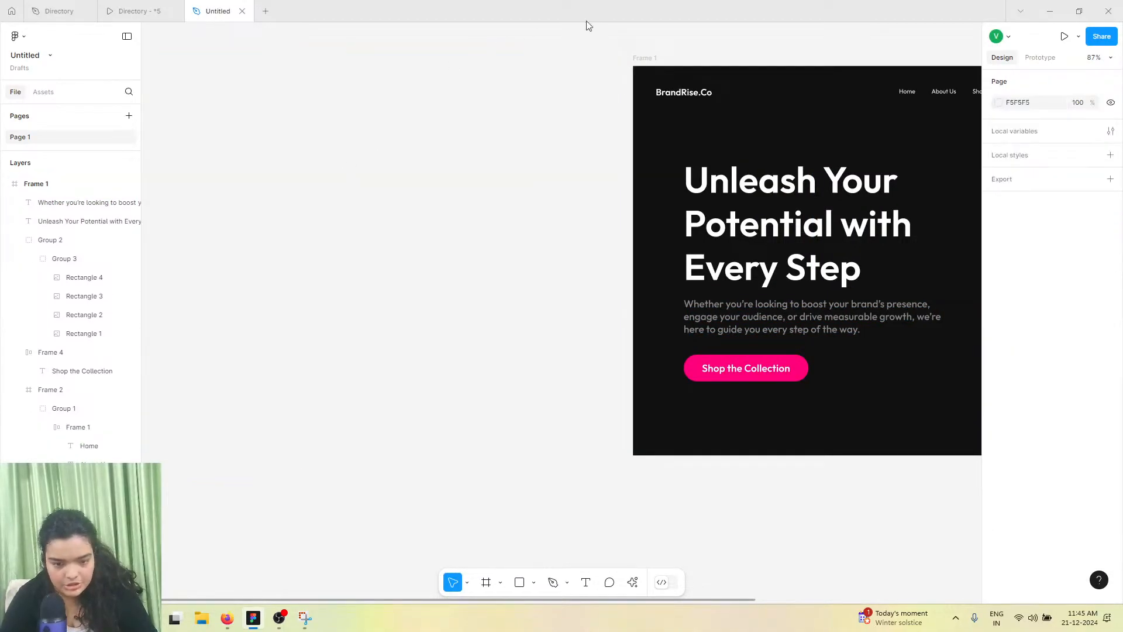
Extend Frame 1 downward to a height of about 1619 px
{"action": "left_click", "coordinate": [640, 58]}
{"action": "scroll", "coordinate": [639, 359], "scroll_direction": "right", "scroll_amount": 6}
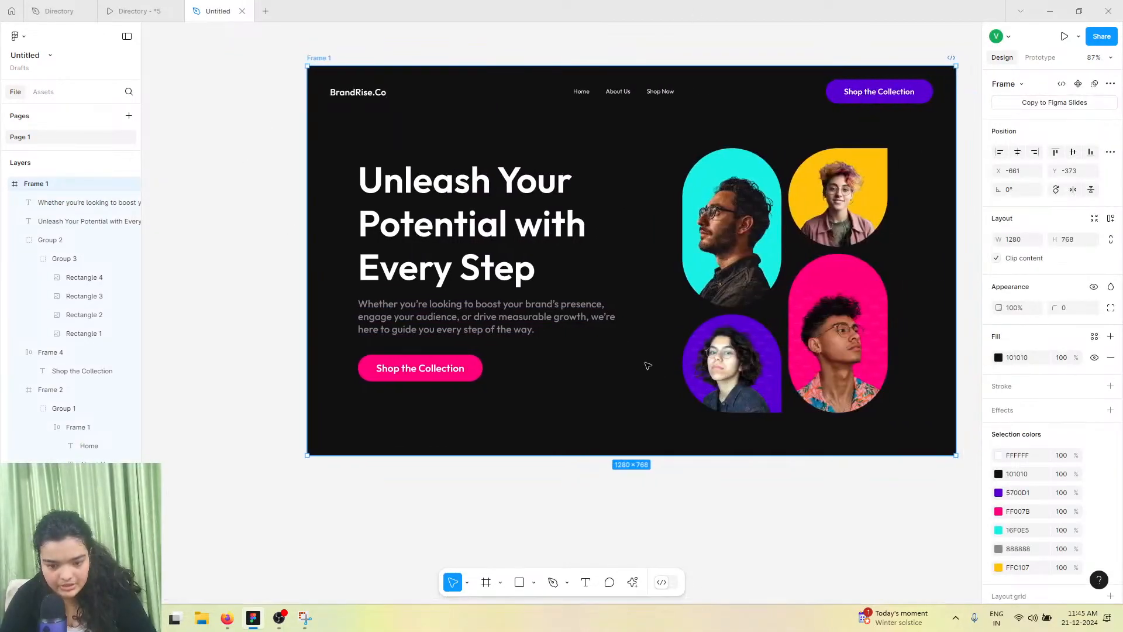
{"action": "left_click_drag", "start_coordinate": [586, 449], "coordinate": [578, 629]}
{"action": "scroll", "coordinate": [588, 475], "scroll_direction": "up", "scroll_amount": 3}
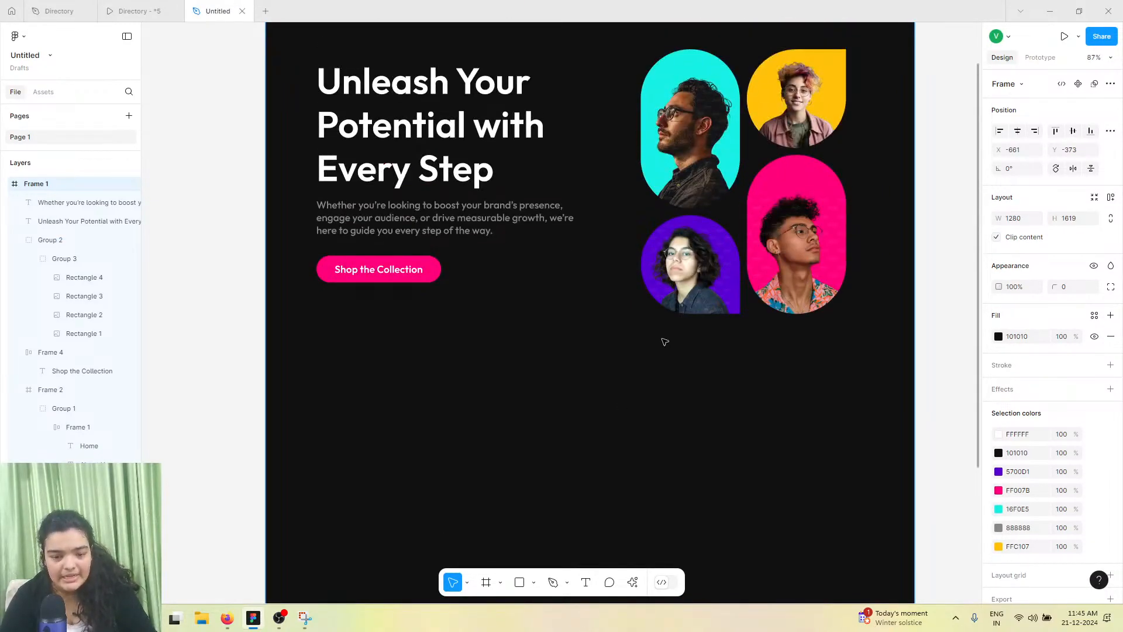
Examine the As Featured In section of the reference design in the Directory file
{"action": "scroll", "coordinate": [663, 342], "scroll_direction": "right", "scroll_amount": 1}
{"action": "scroll", "coordinate": [368, 120], "scroll_direction": "down", "scroll_amount": 1}
{"action": "left_click", "coordinate": [167, 6]}
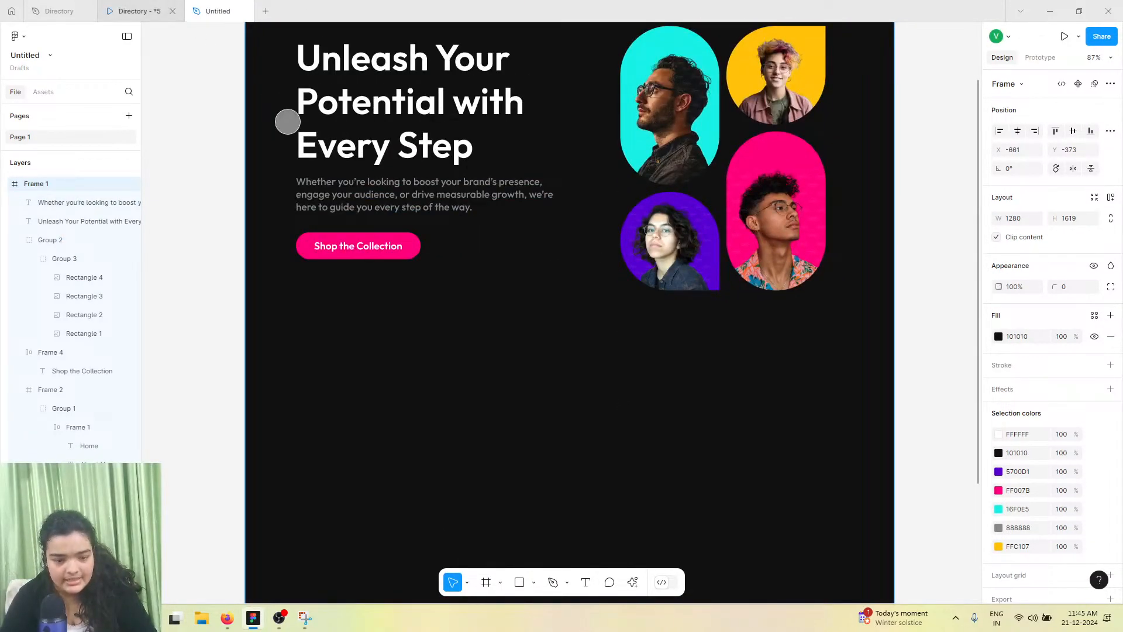
{"action": "scroll", "coordinate": [377, 312], "scroll_direction": "down", "scroll_amount": 5}
{"action": "scroll", "coordinate": [379, 313], "scroll_direction": "up", "scroll_amount": 1}
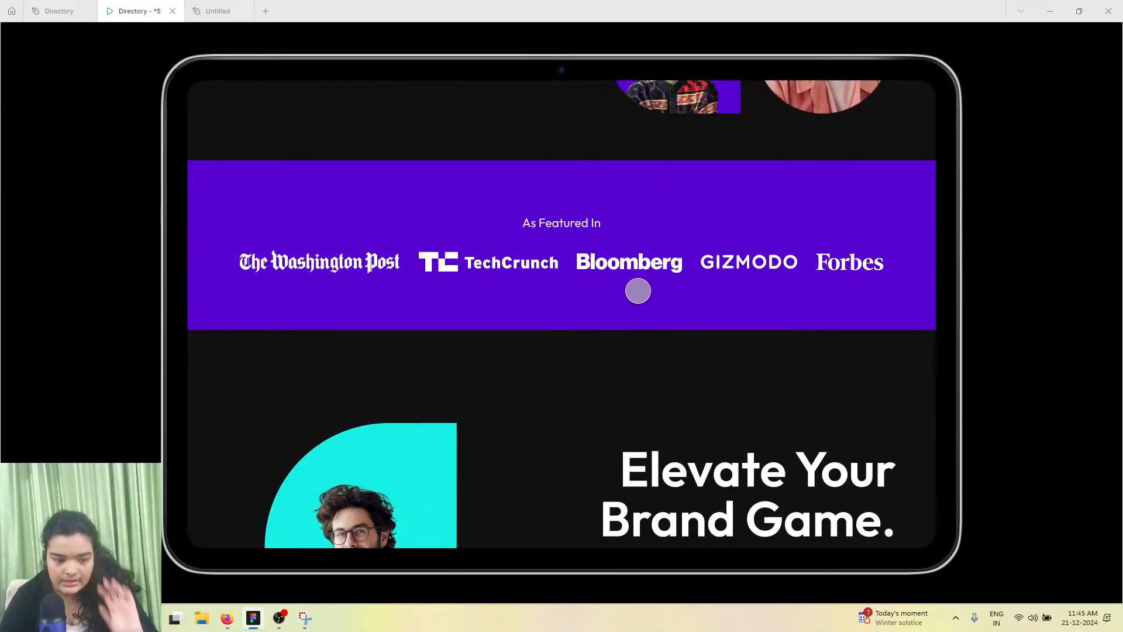
{"action": "left_click", "coordinate": [218, 11]}
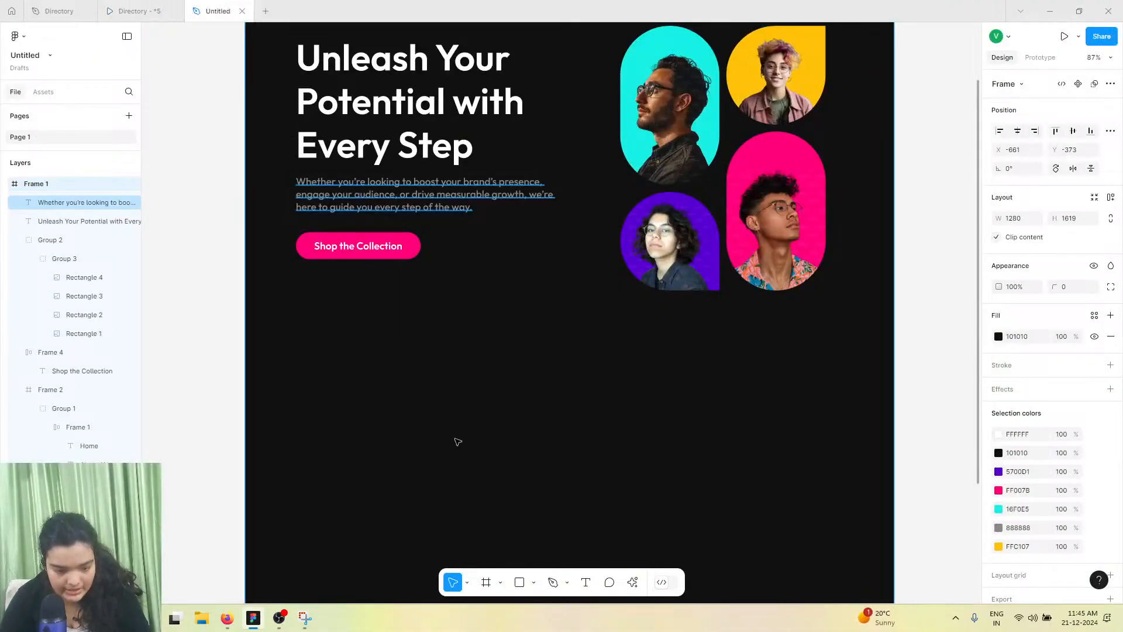
Draw a 1280 × 305 frame below the hero and fill it with purple 5700D1
{"action": "scroll", "coordinate": [456, 422], "scroll_direction": "down", "scroll_amount": 3}
{"action": "left_click", "coordinate": [485, 582]}
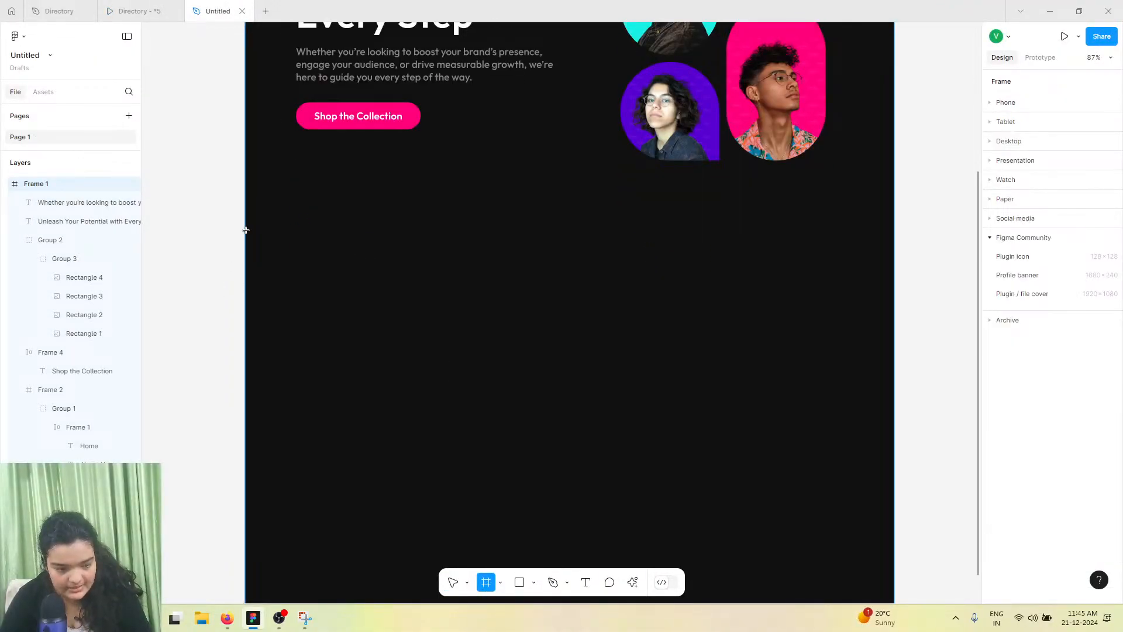
{"action": "mouse_move", "coordinate": [245, 224]}
{"action": "left_mouse_down"}
{"action": "mouse_move", "coordinate": [829, 388]}
{"action": "mouse_move", "coordinate": [894, 379]}
{"action": "left_mouse_up"}
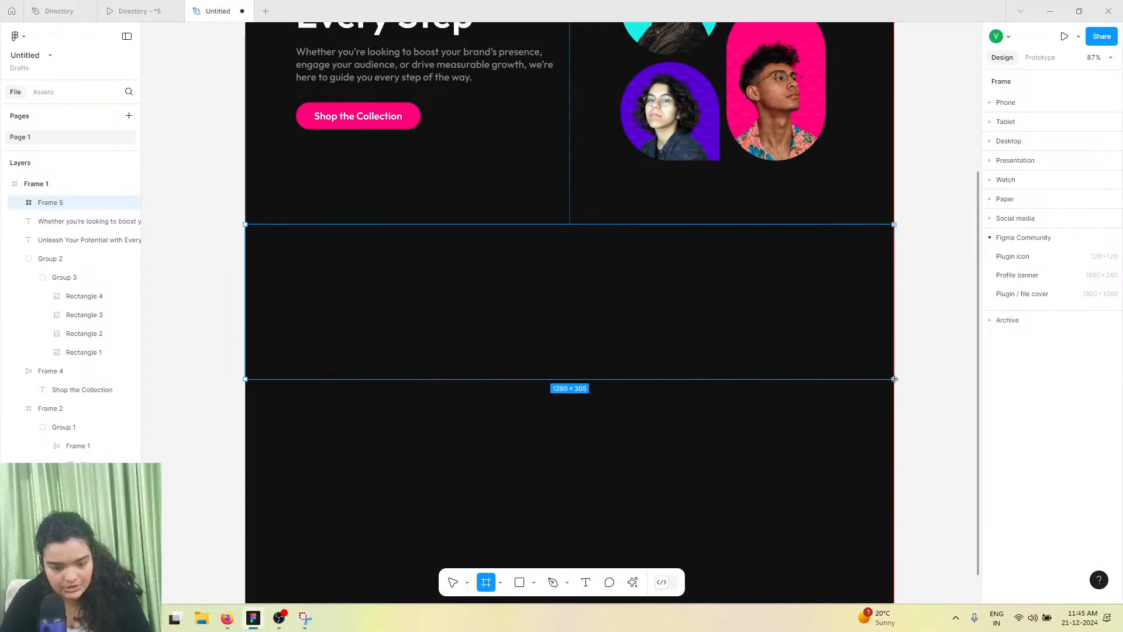
{"action": "left_click", "coordinate": [1111, 353]}
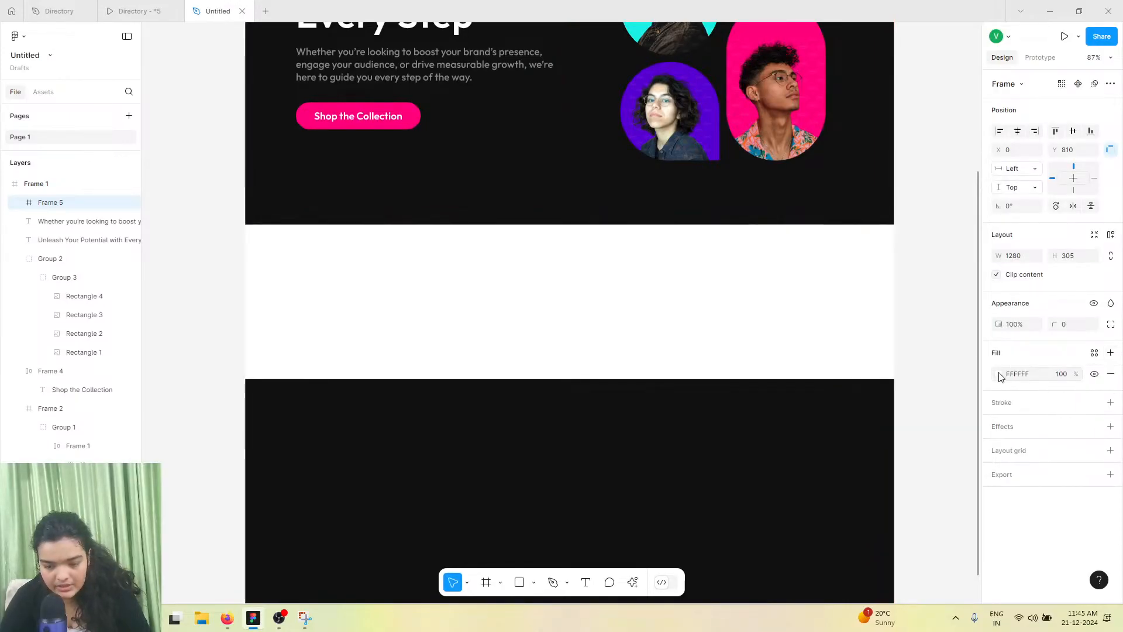
{"action": "left_click", "coordinate": [998, 373]}
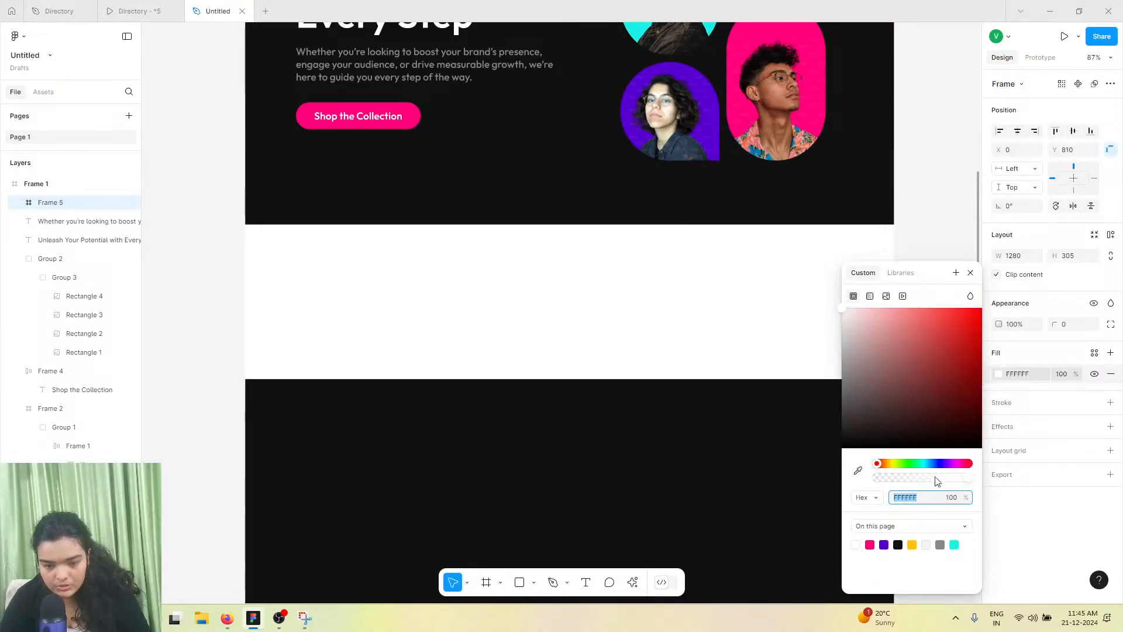
{"action": "left_click", "coordinate": [884, 544]}
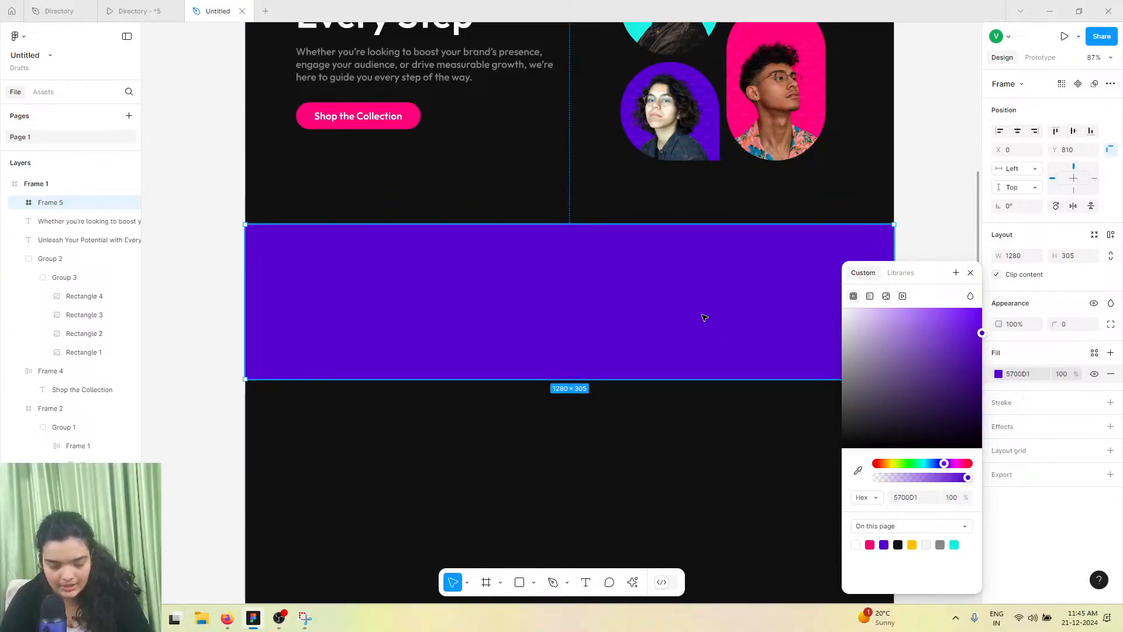
Inspect the As Featured In logo row and its layers in the reference design
{"action": "left_click", "coordinate": [236, 251]}
{"action": "left_click", "coordinate": [343, 269]}
{"action": "left_click", "coordinate": [71, 7]}
{"action": "scroll", "coordinate": [500, 400], "scroll_direction": "down", "scroll_amount": 3}
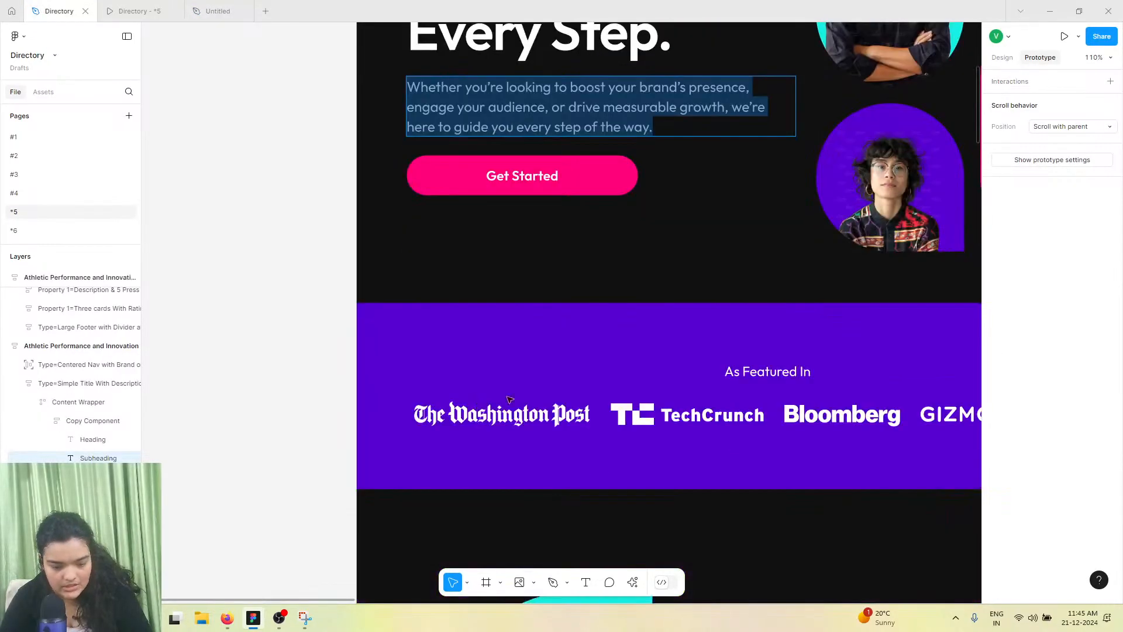
{"action": "scroll", "coordinate": [622, 414], "scroll_direction": "right", "scroll_amount": 3}
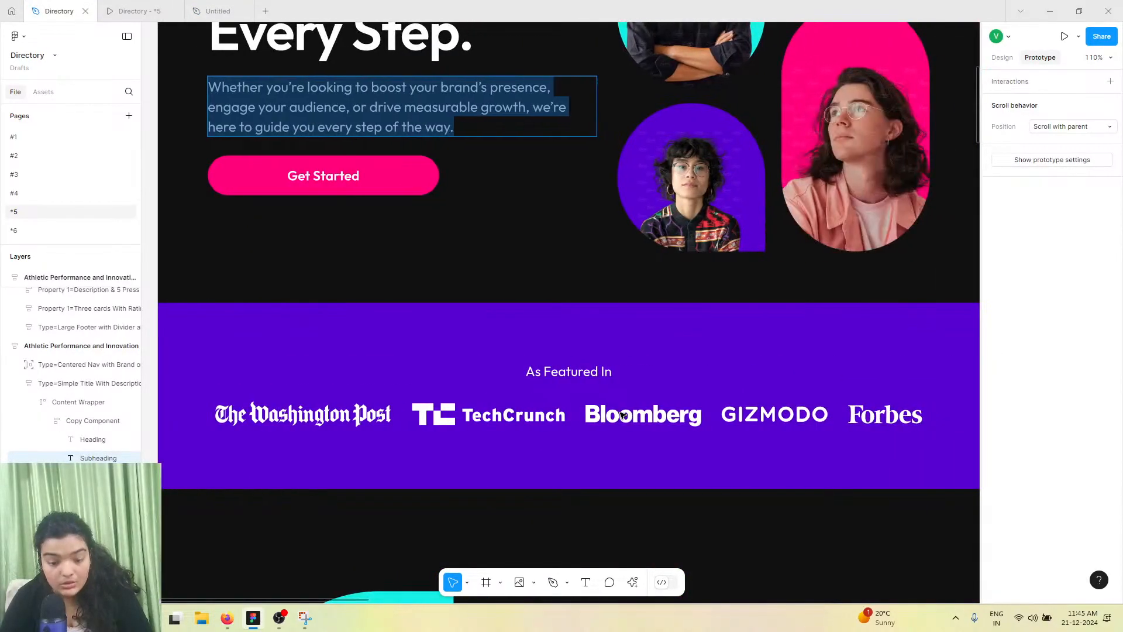
{"action": "left_click", "coordinate": [538, 422]}
{"action": "left_click", "coordinate": [538, 422]}
{"action": "left_click", "coordinate": [538, 422]}
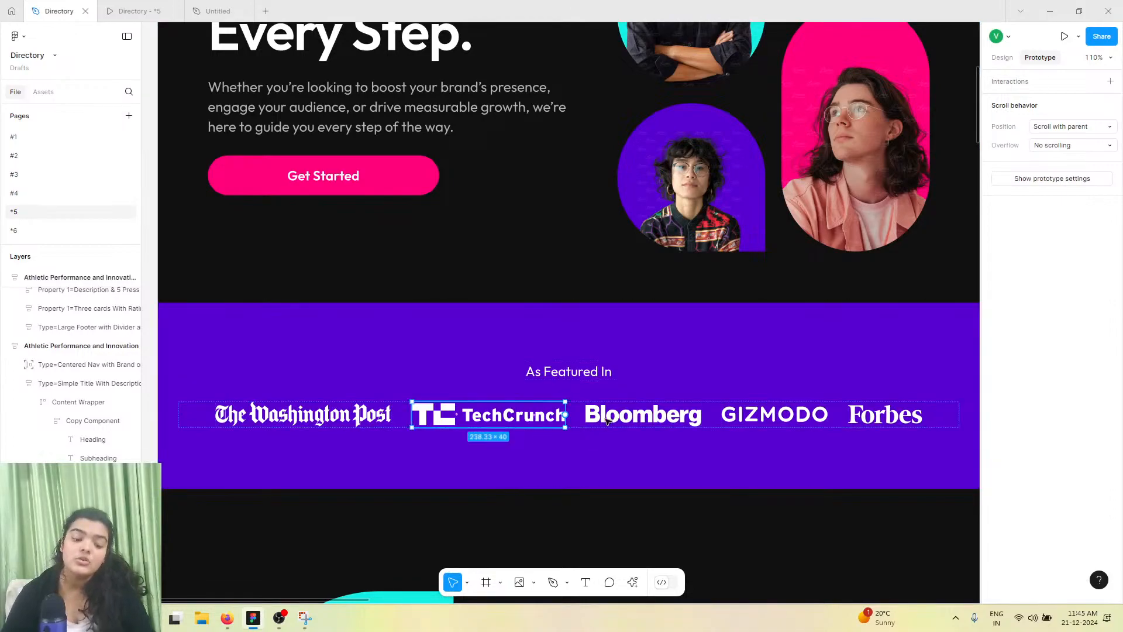
{"action": "left_click", "coordinate": [604, 421]}
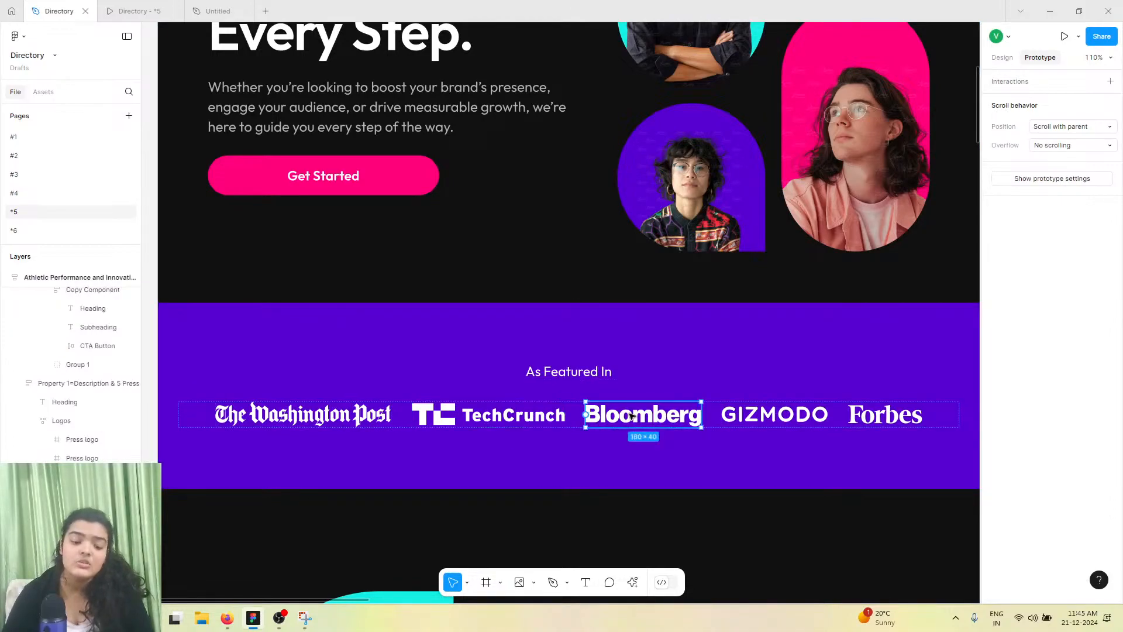
{"action": "left_click", "coordinate": [199, 414]}
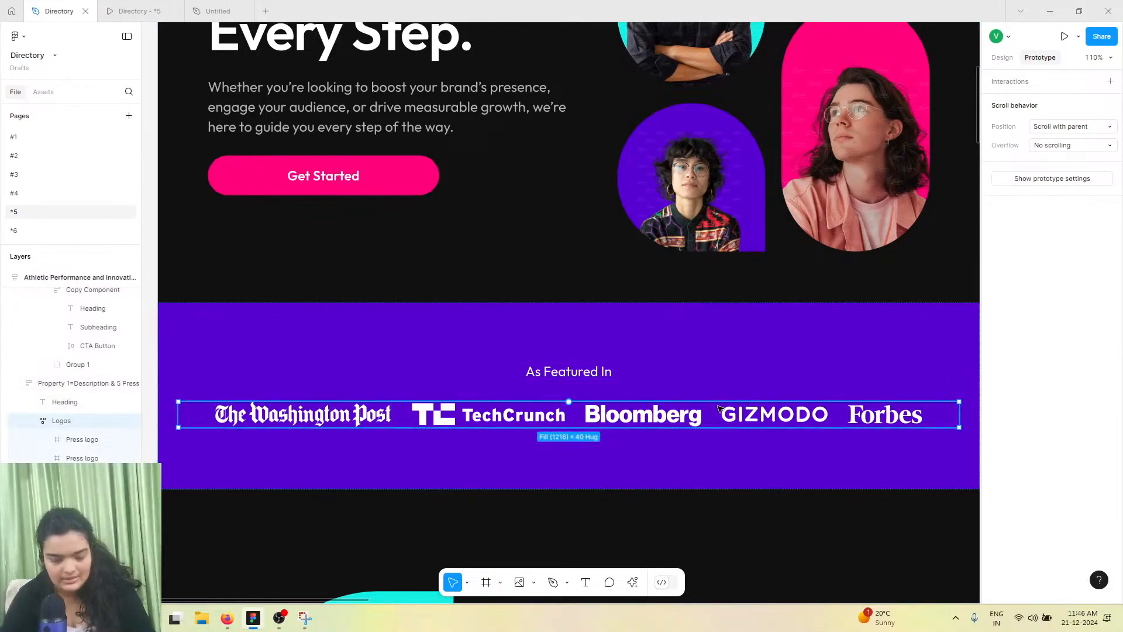
Paste the copied logo row into the purple section frame and position it inside
{"action": "left_click", "coordinate": [230, 7]}
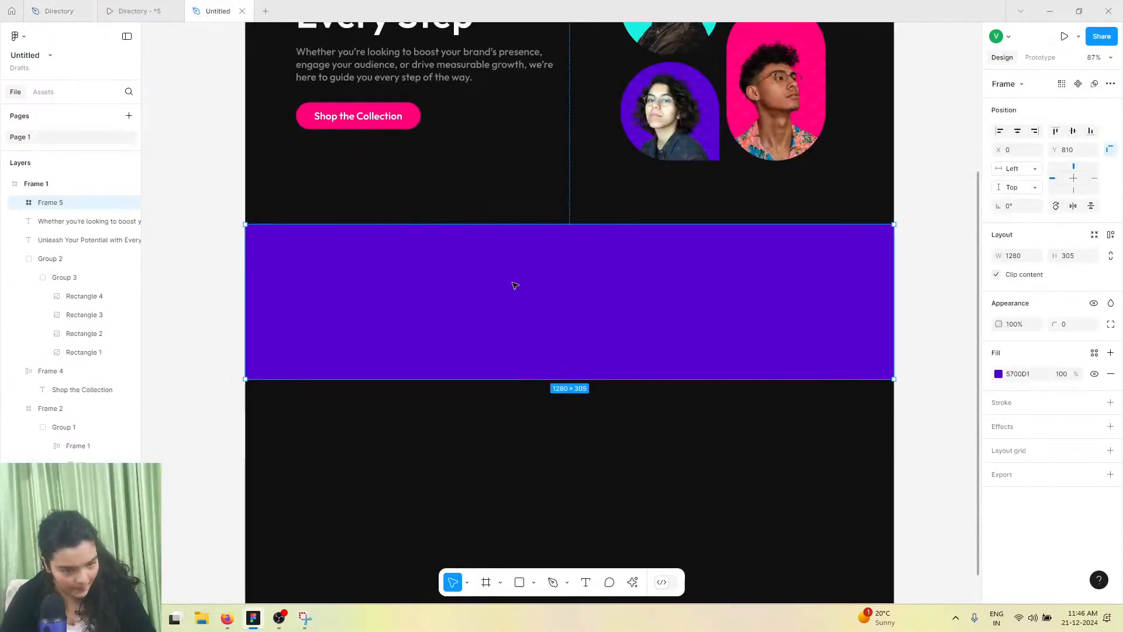
{"action": "key", "text": "ctrl+v"}
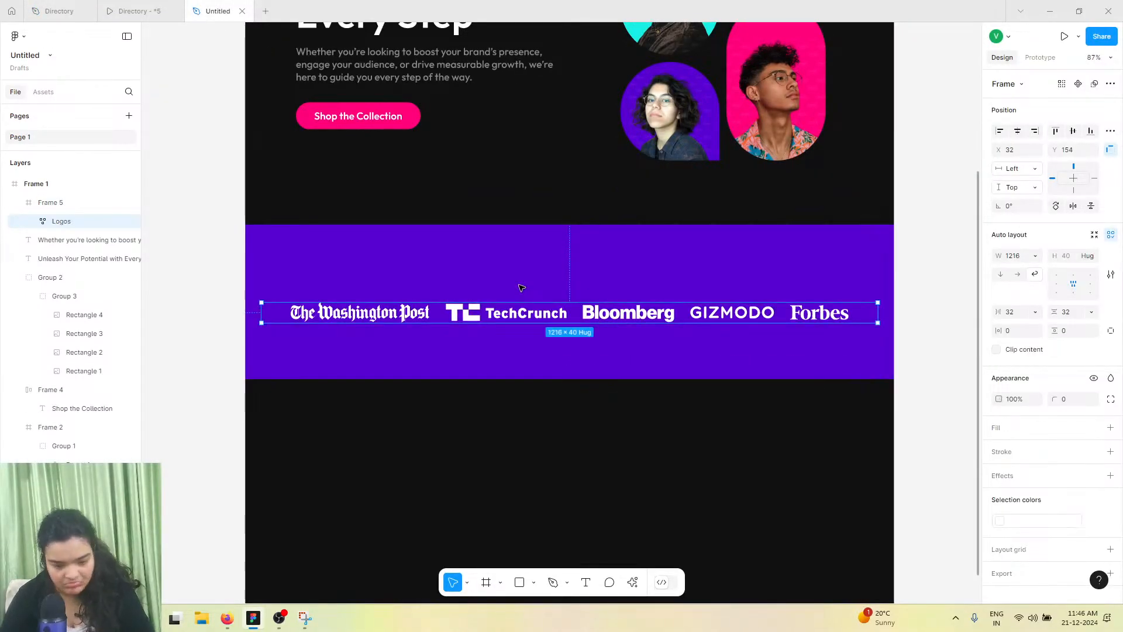
{"action": "left_click_drag", "start_coordinate": [531, 324], "coordinate": [526, 317]}
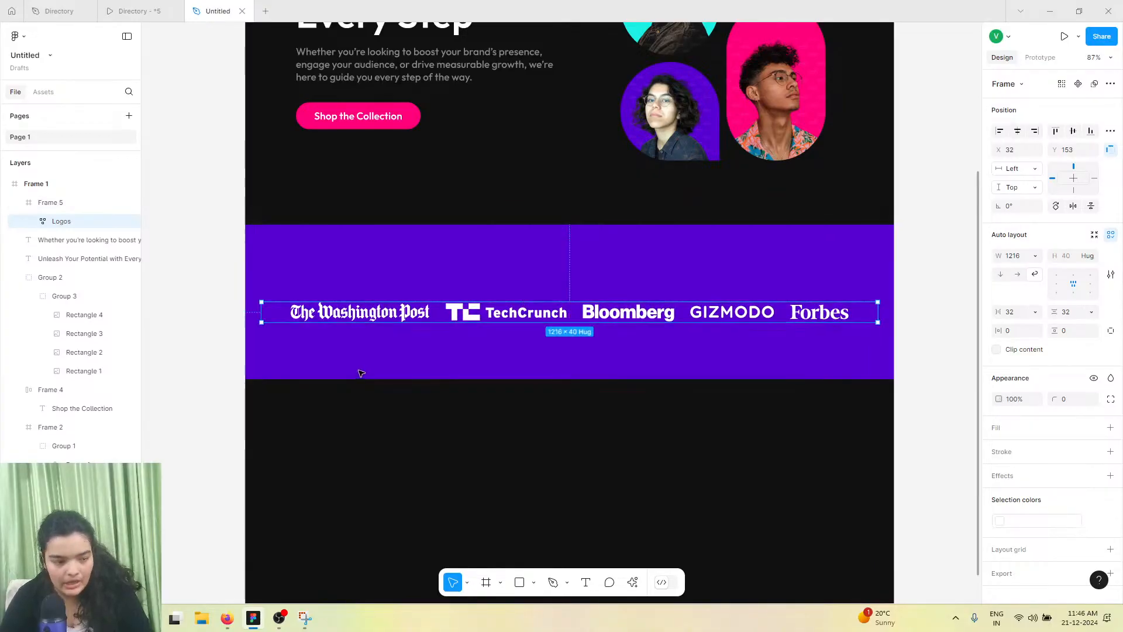
Add a text layer reading "As Featured in" above the logo row
{"action": "left_click", "coordinate": [585, 582]}
{"action": "left_click", "coordinate": [157, 7]}
{"action": "left_click", "coordinate": [218, 10]}
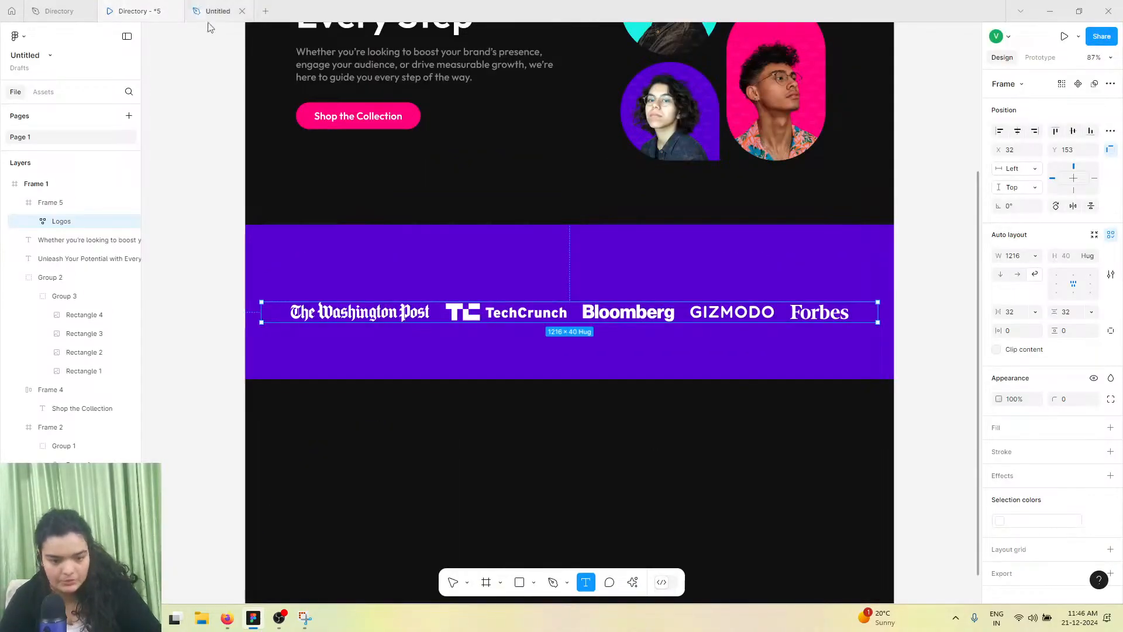
{"action": "left_click", "coordinate": [449, 259]}
{"action": "type", "text": "As"}
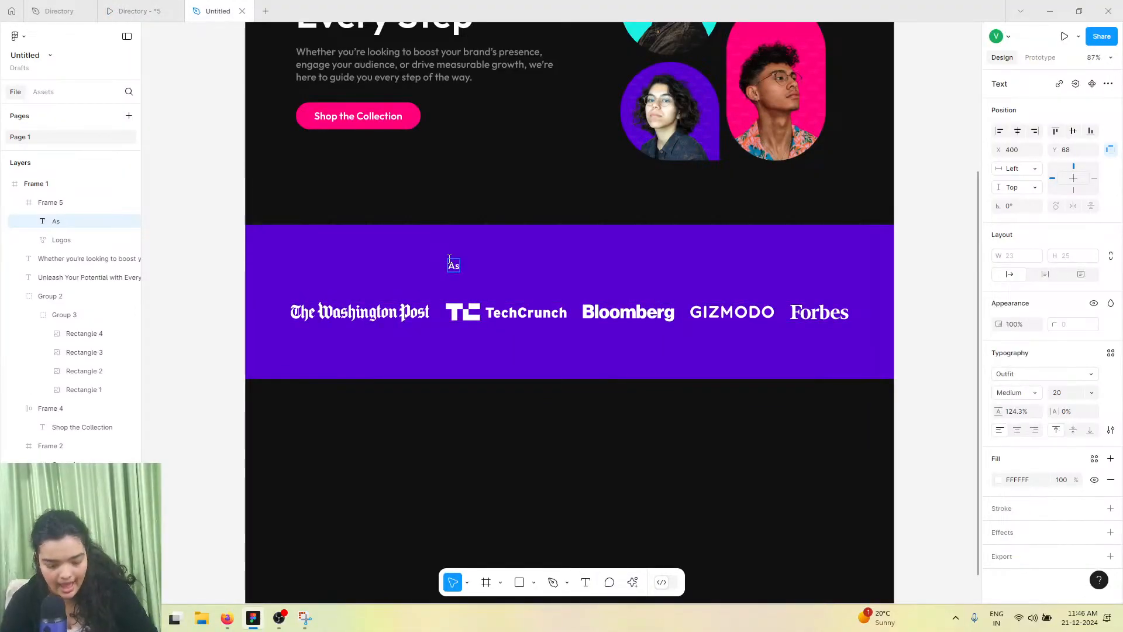
{"action": "type", "text": " Featured in"}
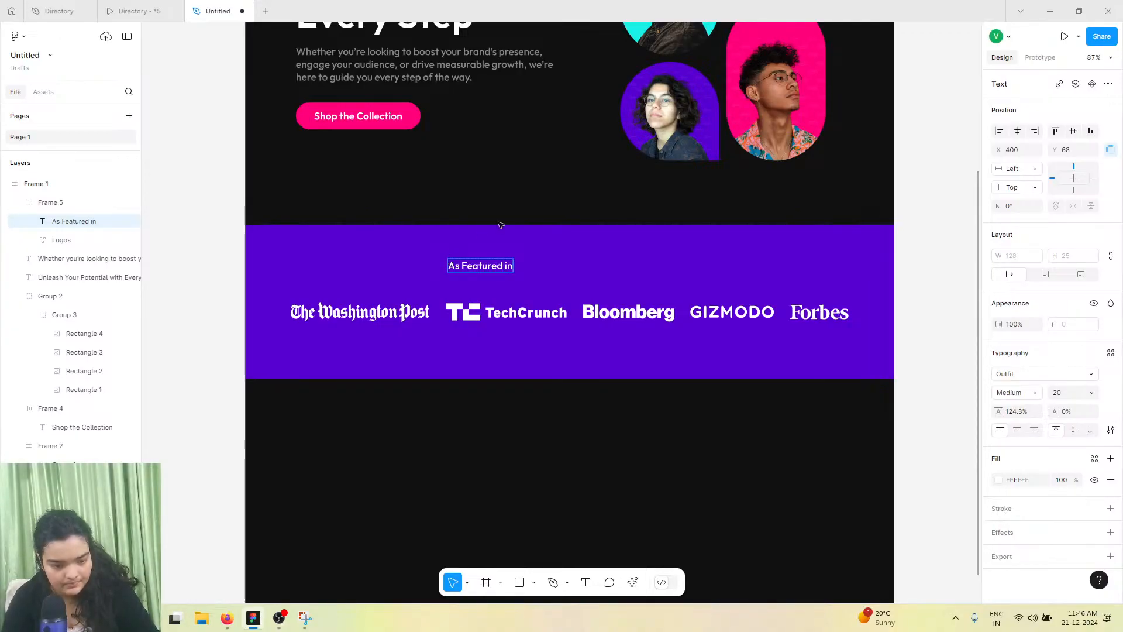
{"action": "left_click", "coordinate": [627, 286]}
Compare the heading with the reference and change it to "As Featured In"
{"action": "left_click", "coordinate": [120, 8]}
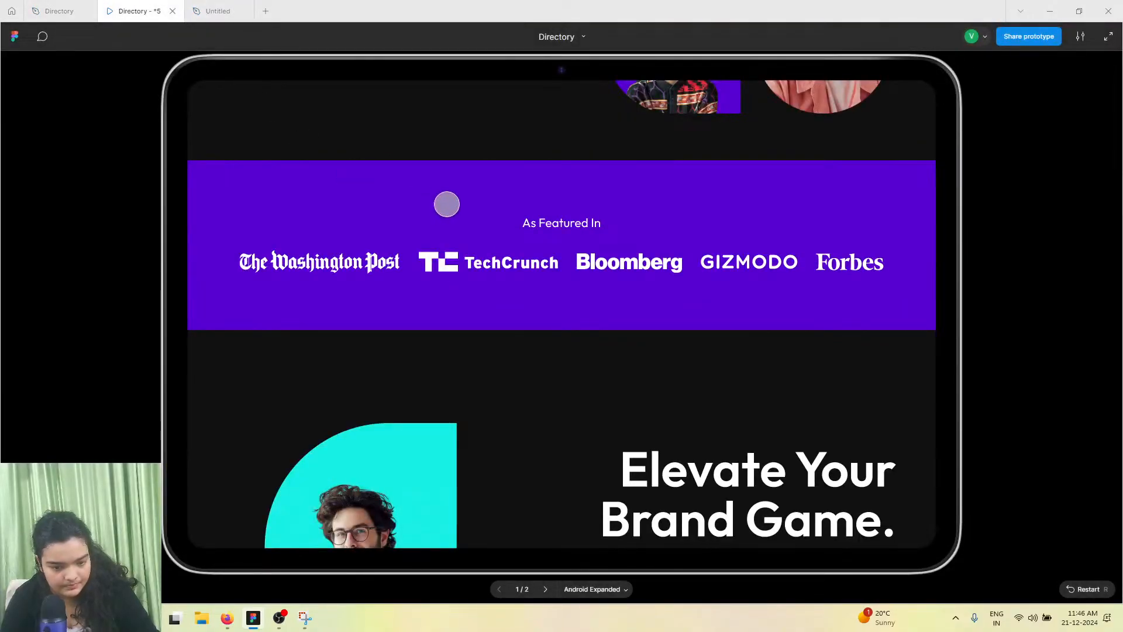
{"action": "left_click", "coordinate": [215, 11]}
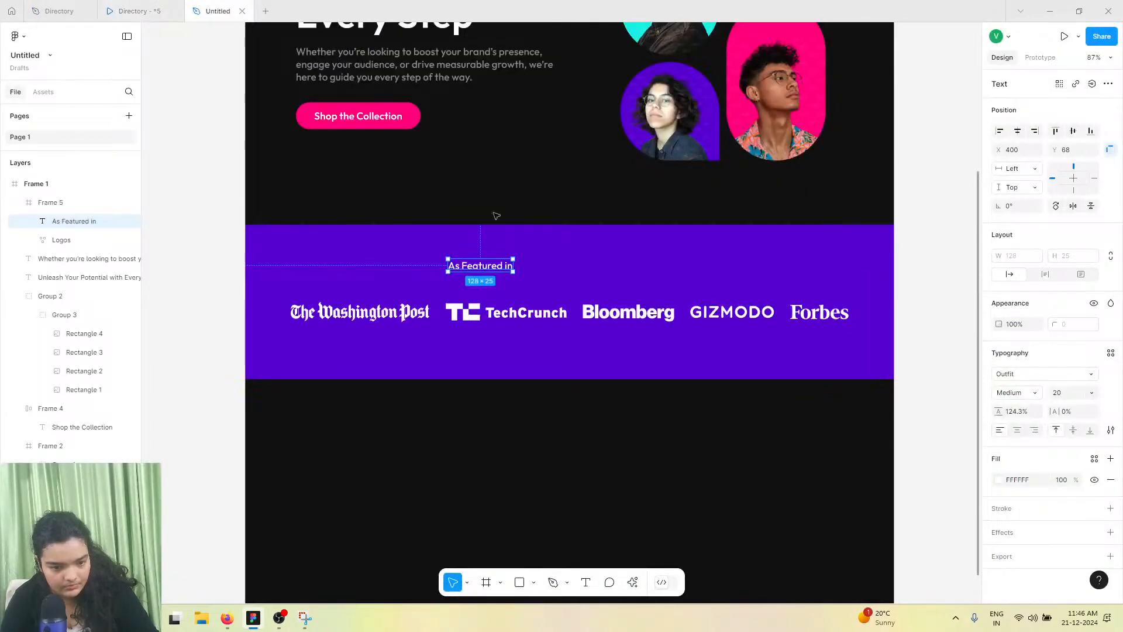
{"action": "double_click", "coordinate": [509, 266]}
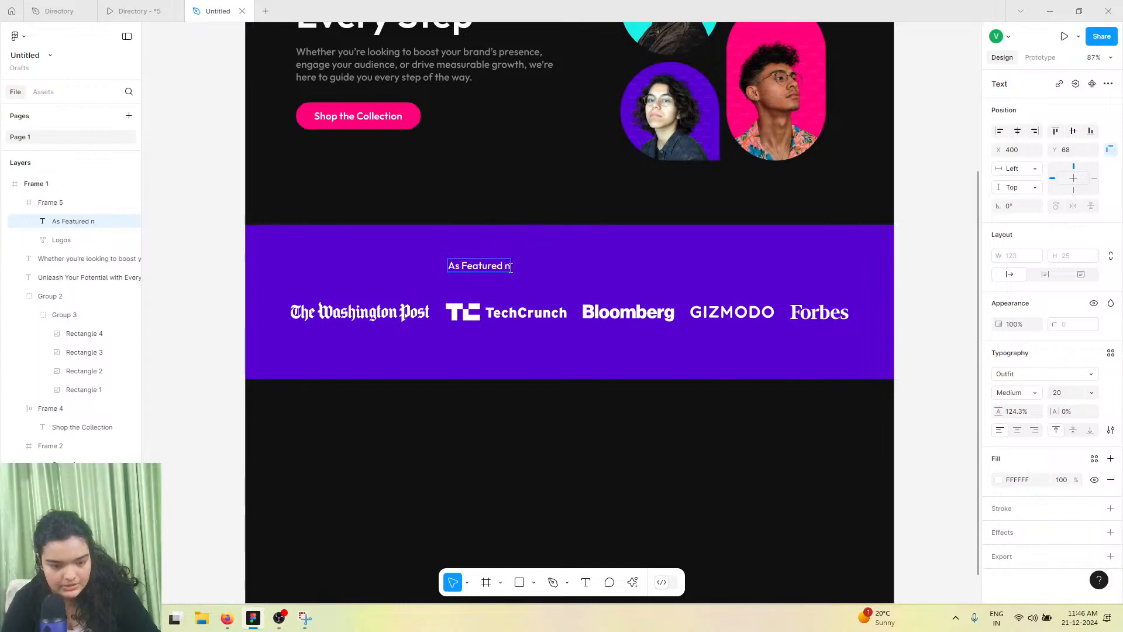
{"action": "key", "text": "Escape"}
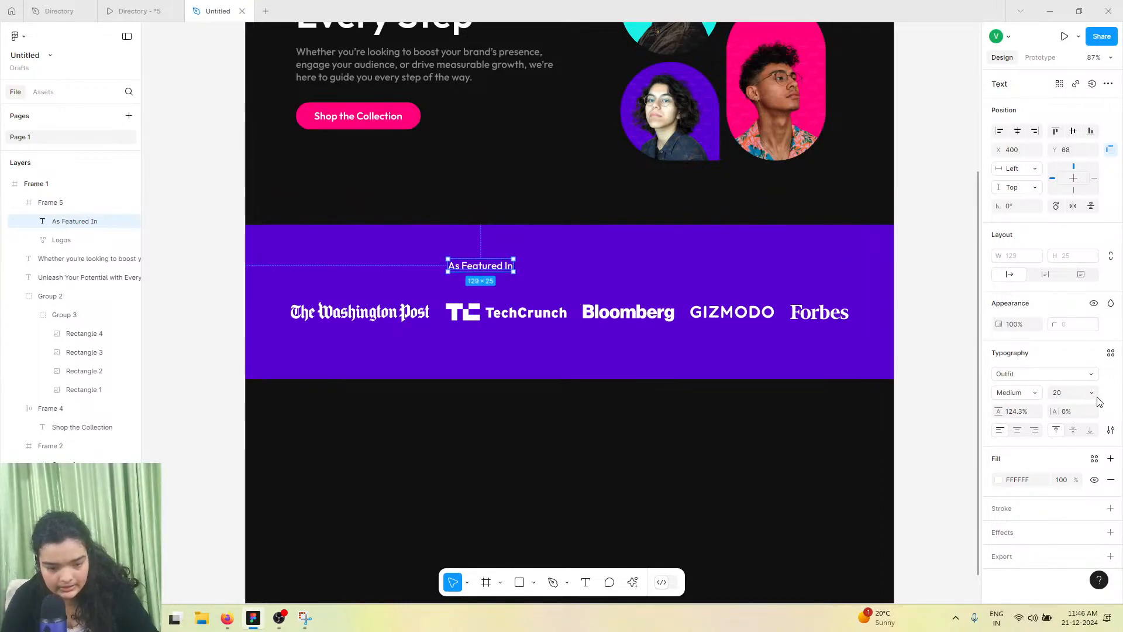
Set the heading font size to 24 and center it horizontally above the logos
{"action": "left_click", "coordinate": [1093, 396]}
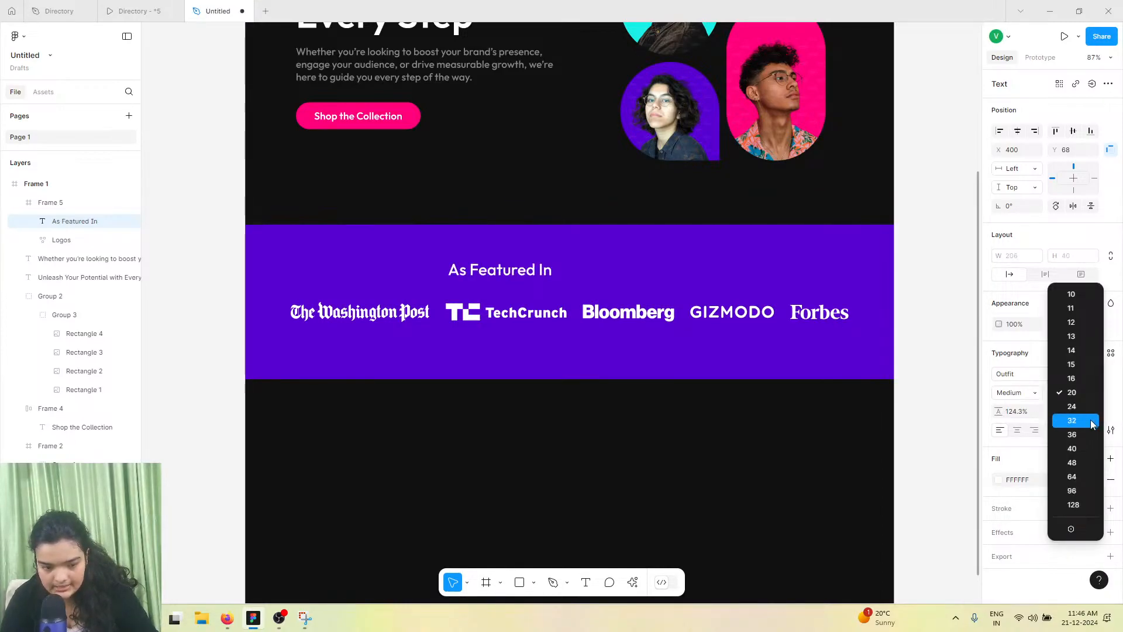
{"action": "left_click", "coordinate": [1052, 399]}
{"action": "left_click_drag", "start_coordinate": [496, 269], "coordinate": [613, 312]}
{"action": "left_click", "coordinate": [1017, 133]}
{"action": "left_click_drag", "start_coordinate": [574, 277], "coordinate": [575, 285]}
{"action": "scroll", "coordinate": [615, 294], "scroll_direction": "down", "scroll_amount": 3}
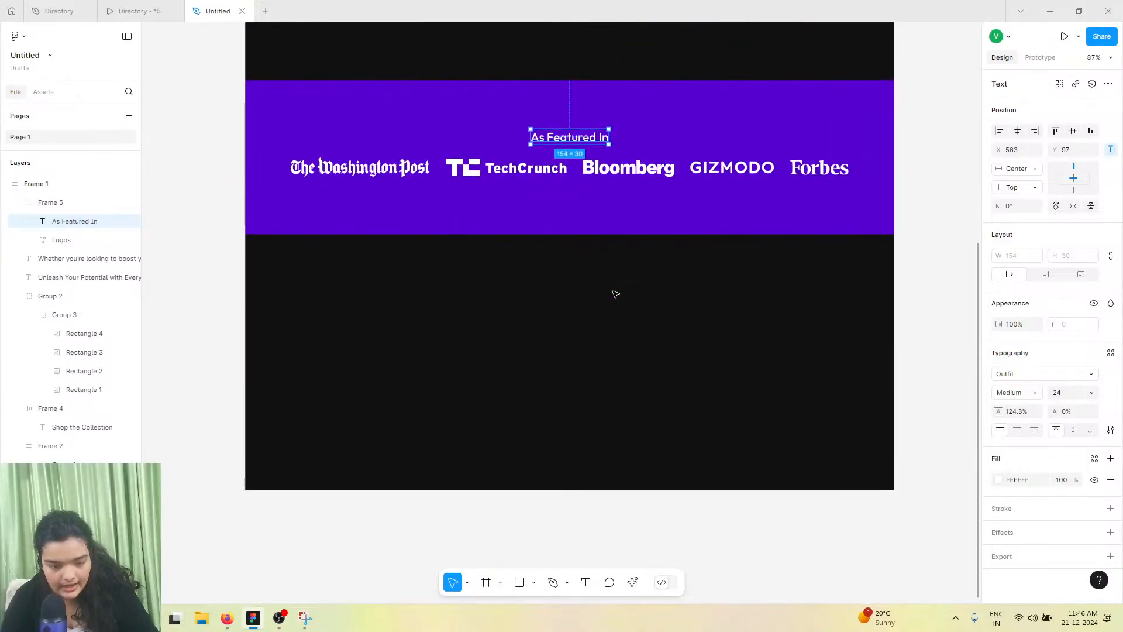
Extend Frame 1 further downward to make room for the next section
{"action": "left_click", "coordinate": [618, 288]}
{"action": "scroll", "coordinate": [618, 286], "scroll_direction": "up", "scroll_amount": 3}
{"action": "scroll", "coordinate": [615, 285], "scroll_direction": "down", "scroll_amount": 4}
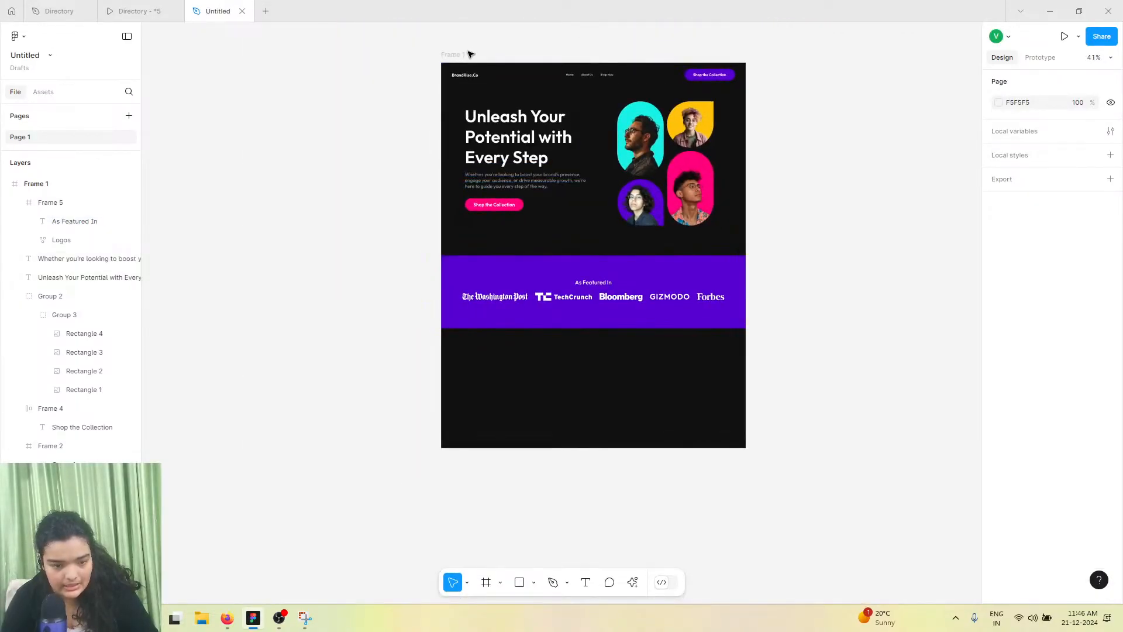
{"action": "left_click", "coordinate": [581, 419]}
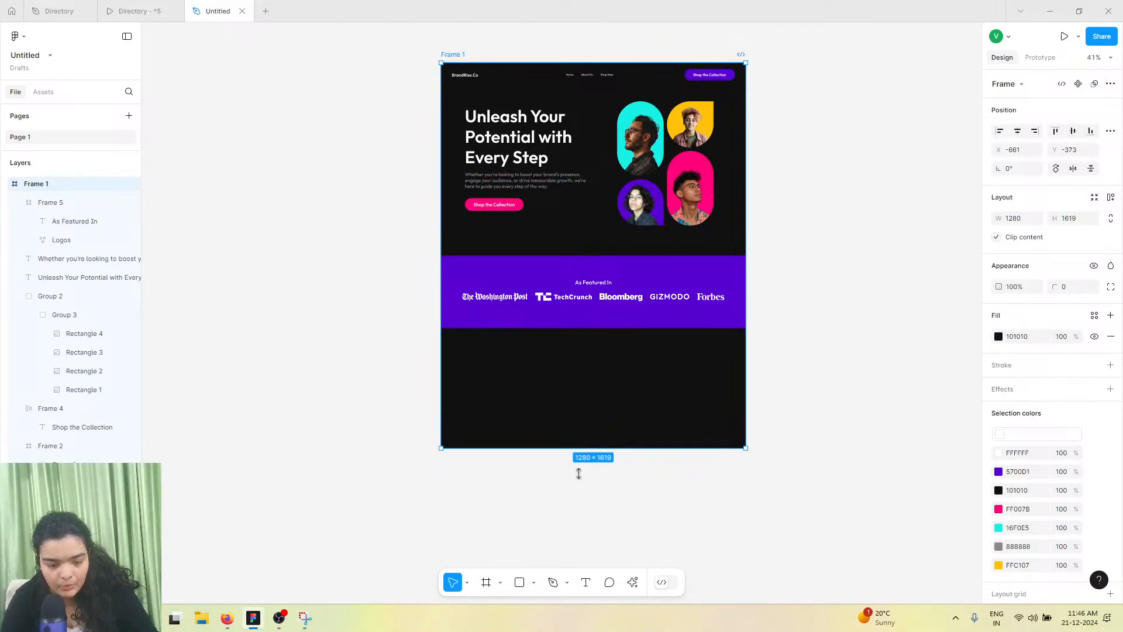
{"action": "left_click_drag", "start_coordinate": [580, 463], "coordinate": [580, 619]}
Compare the featured section and the following Elevate Your Brand Game section with the reference prototype
{"action": "left_click", "coordinate": [590, 234]}
{"action": "left_click", "coordinate": [589, 234]}
{"action": "left_click", "coordinate": [592, 223]}
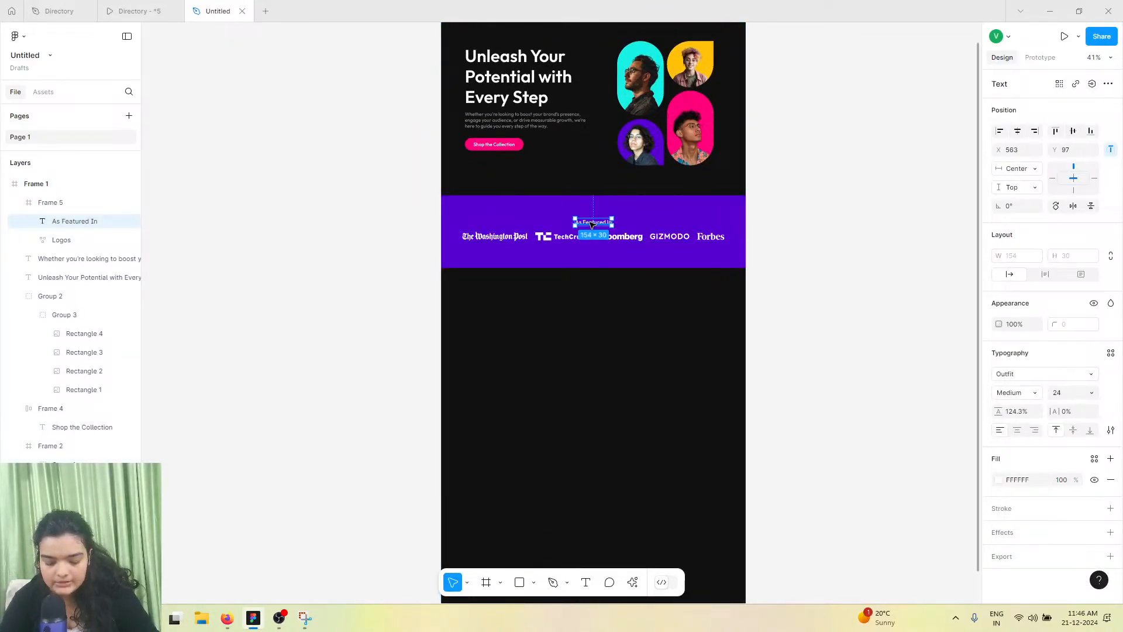
{"action": "left_click", "coordinate": [596, 241]}
{"action": "left_click_drag", "start_coordinate": [596, 241], "coordinate": [596, 241]}
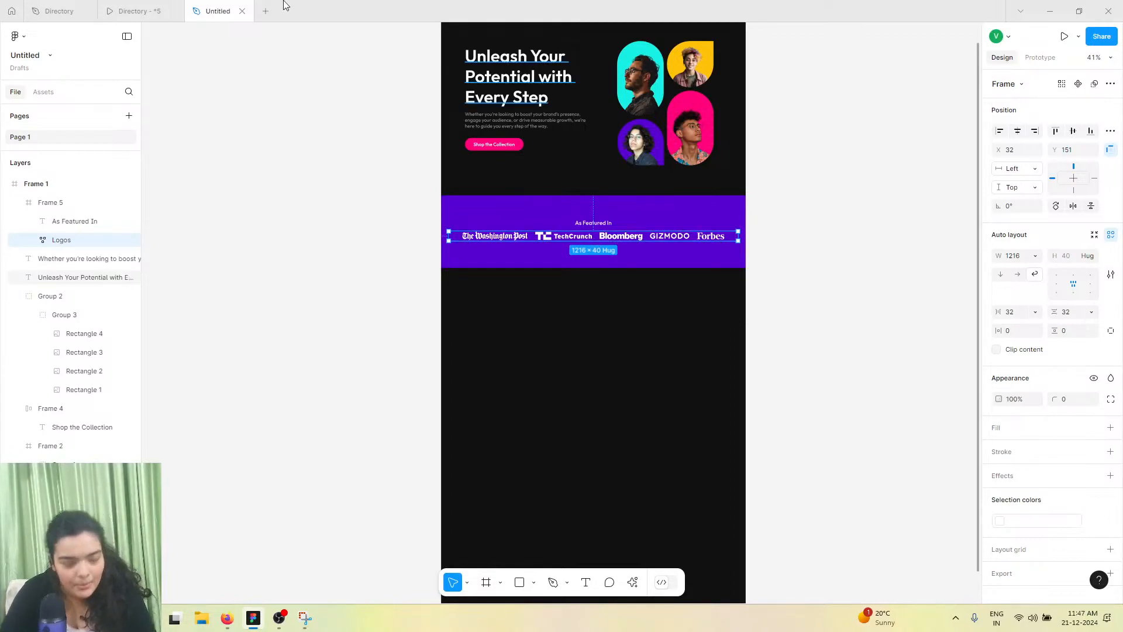
{"action": "left_click", "coordinate": [153, 7]}
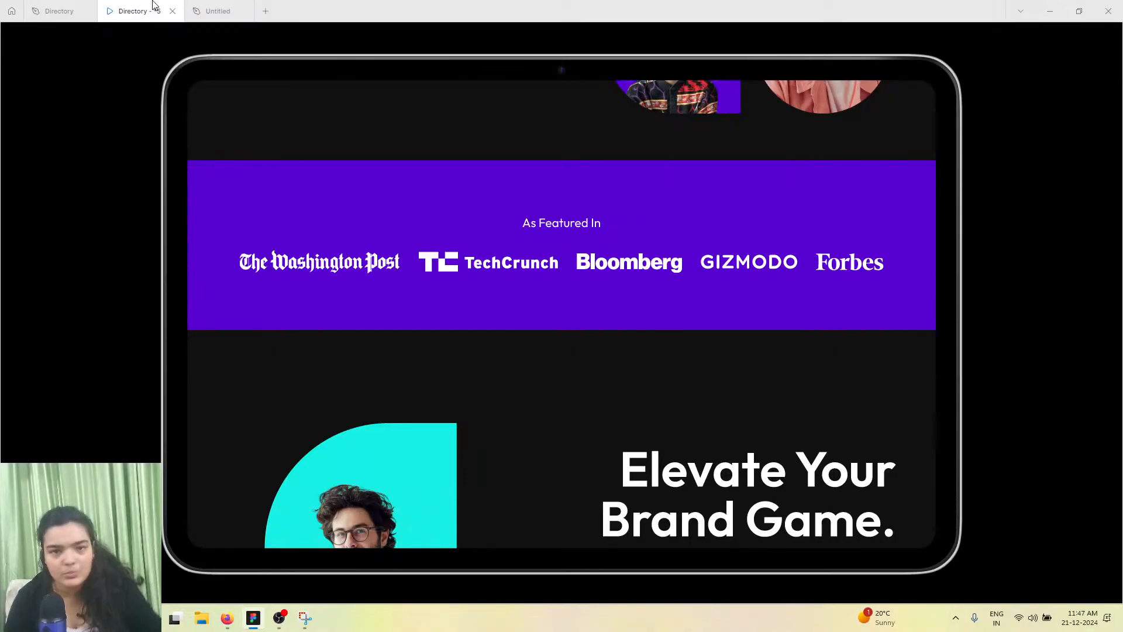
{"action": "scroll", "coordinate": [476, 120], "scroll_direction": "down", "scroll_amount": 4}
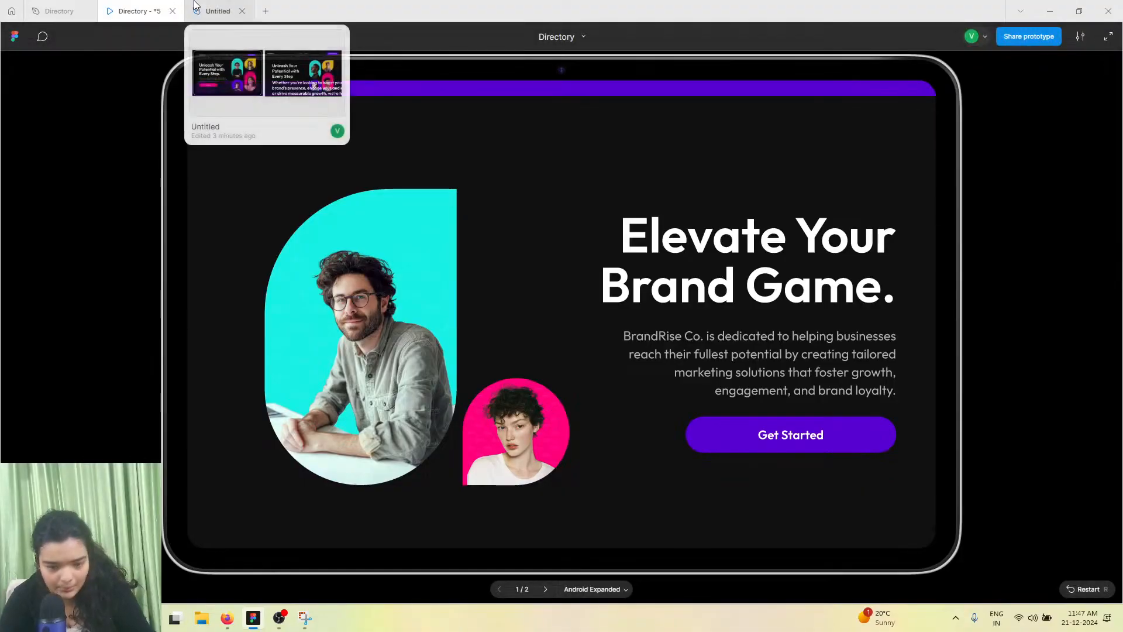
{"action": "left_click", "coordinate": [218, 11]}
{"action": "scroll", "coordinate": [538, 261], "scroll_direction": "up", "scroll_amount": 3}
{"action": "scroll", "coordinate": [539, 253], "scroll_direction": "up", "scroll_amount": 3, "text": "ctrl"}
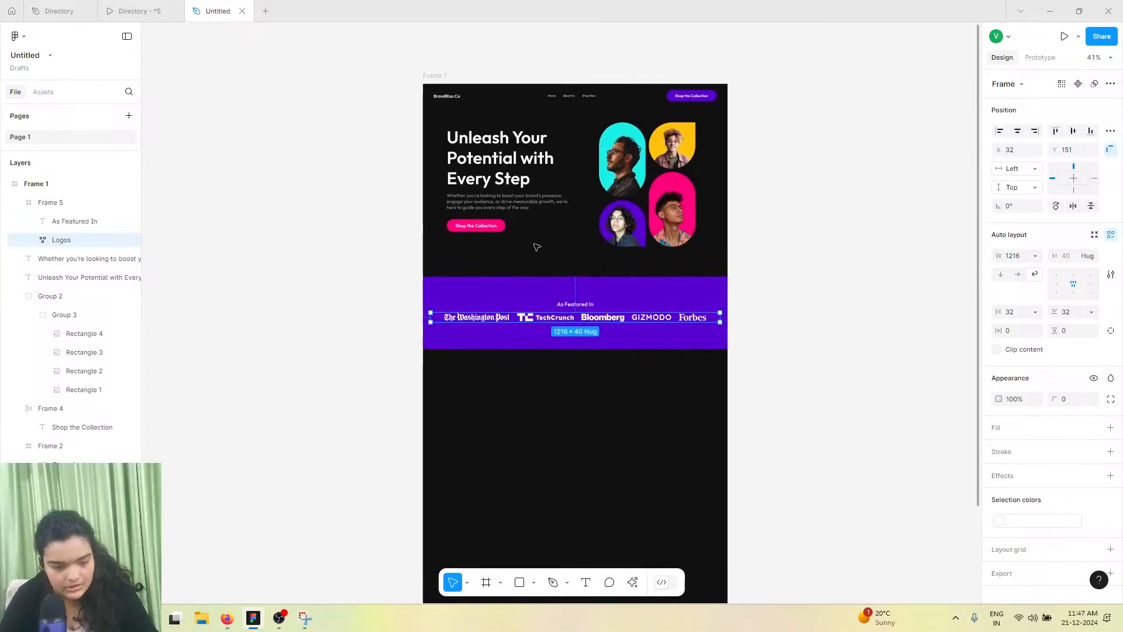
{"action": "scroll", "coordinate": [491, 191], "scroll_direction": "up", "scroll_amount": 3, "text": "ctrl"}
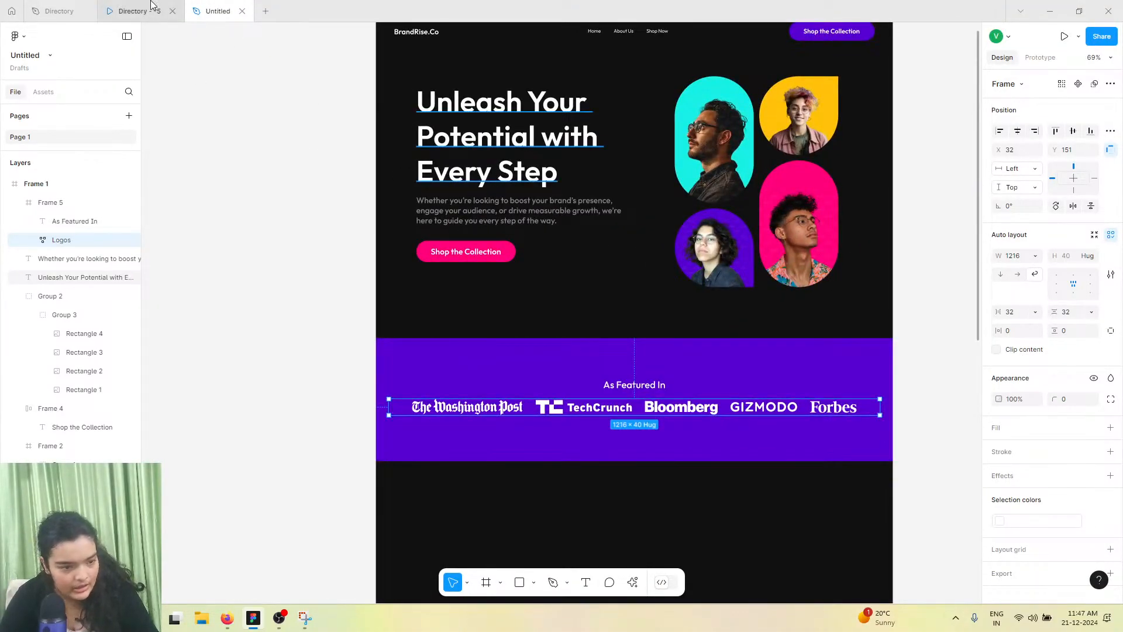
{"action": "left_click", "coordinate": [133, 11]}
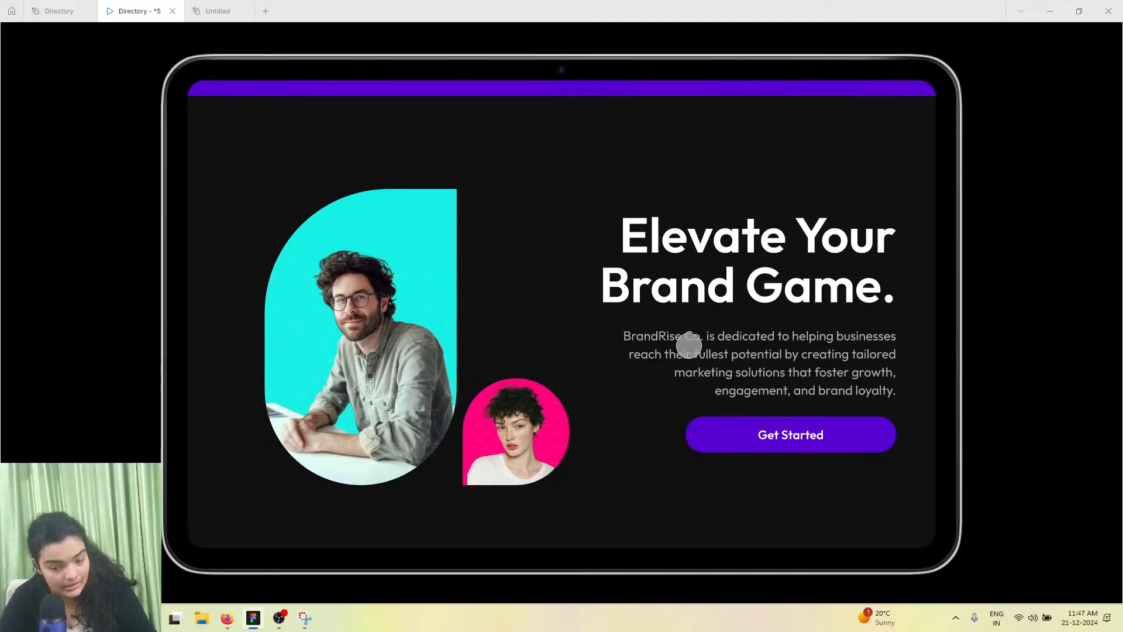
{"action": "scroll", "coordinate": [695, 354], "scroll_direction": "up", "scroll_amount": 8}
{"action": "scroll", "coordinate": [362, 246], "scroll_direction": "up", "scroll_amount": 3}
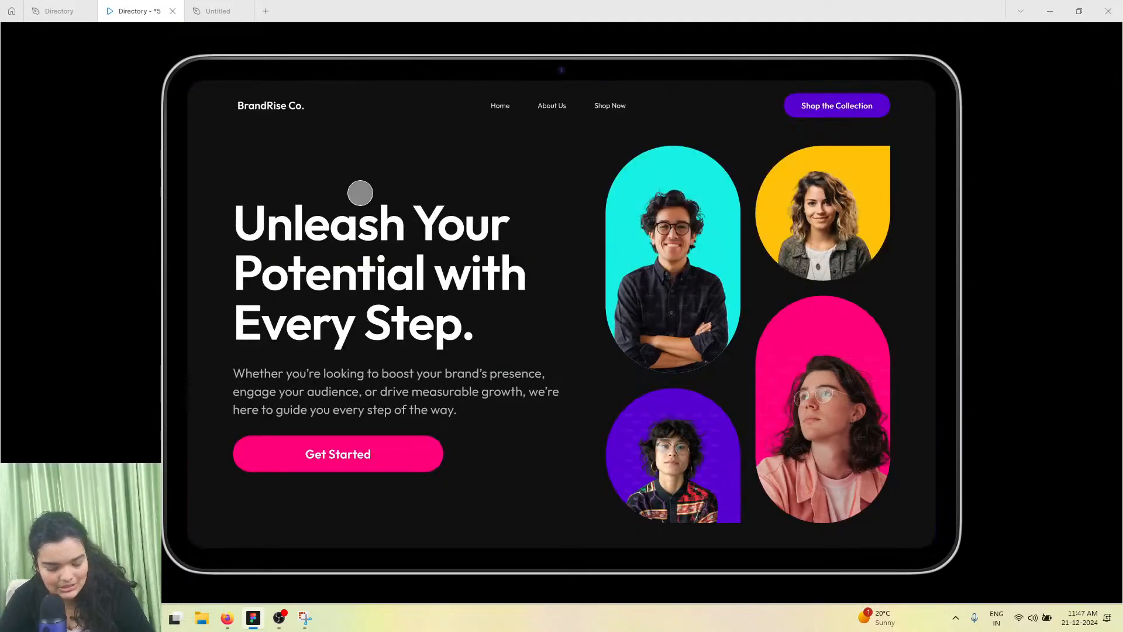
{"action": "scroll", "coordinate": [400, 351], "scroll_direction": "down", "scroll_amount": 10}
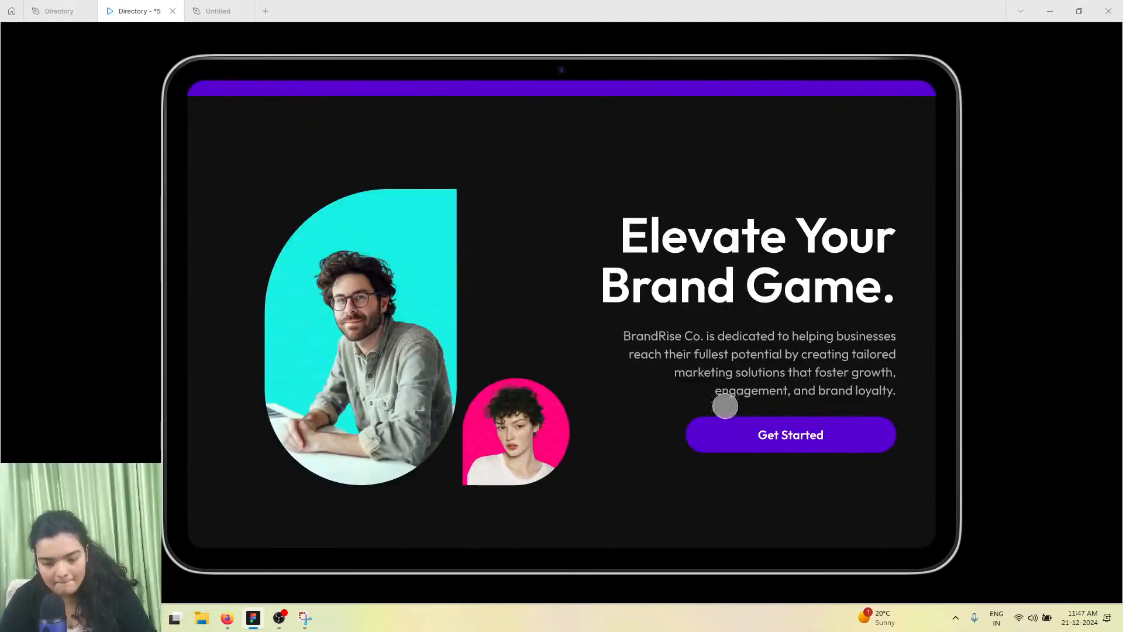
{"action": "scroll", "coordinate": [659, 383], "scroll_direction": "up", "scroll_amount": 6}
{"action": "scroll", "coordinate": [369, 181], "scroll_direction": "up", "scroll_amount": 4}
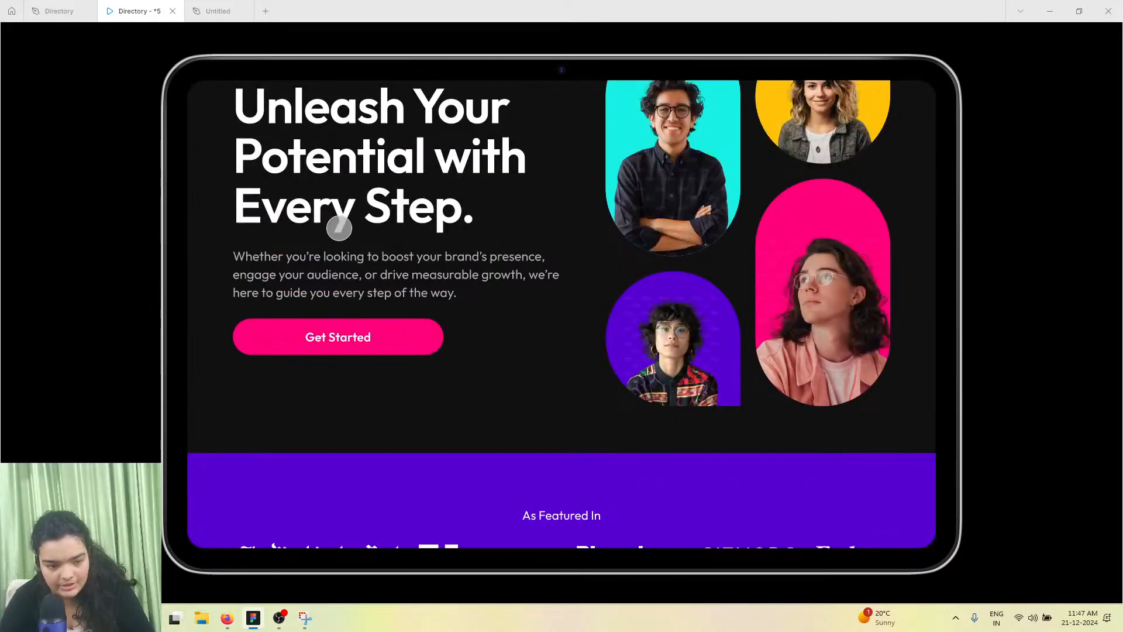
{"action": "scroll", "coordinate": [384, 361], "scroll_direction": "down", "scroll_amount": 5}
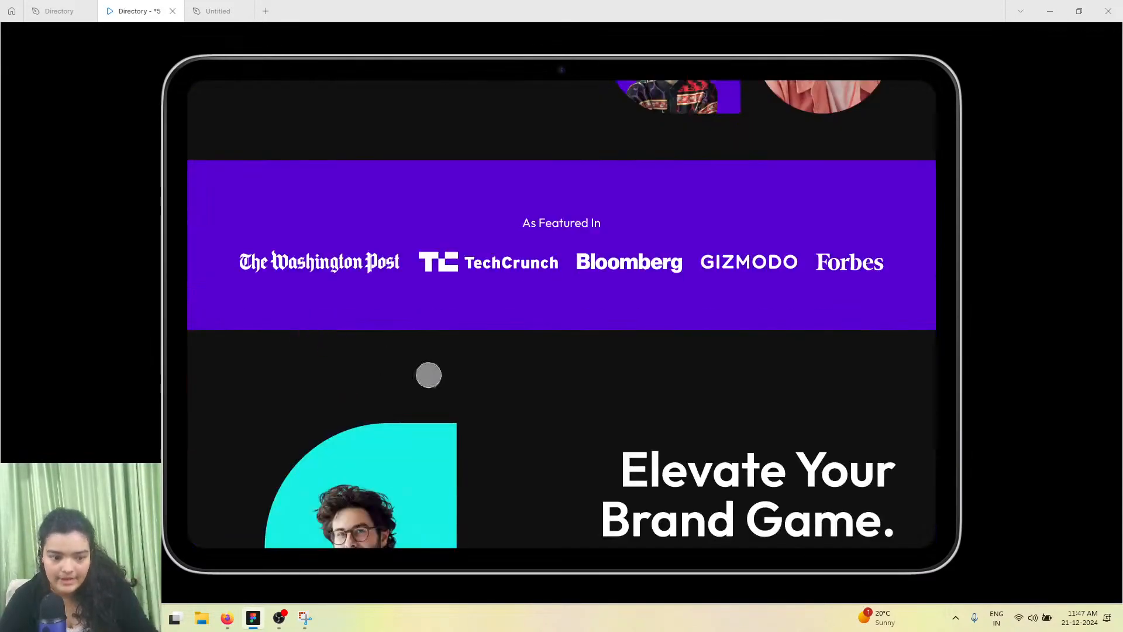
{"action": "scroll", "coordinate": [384, 361], "scroll_direction": "down", "scroll_amount": 5}
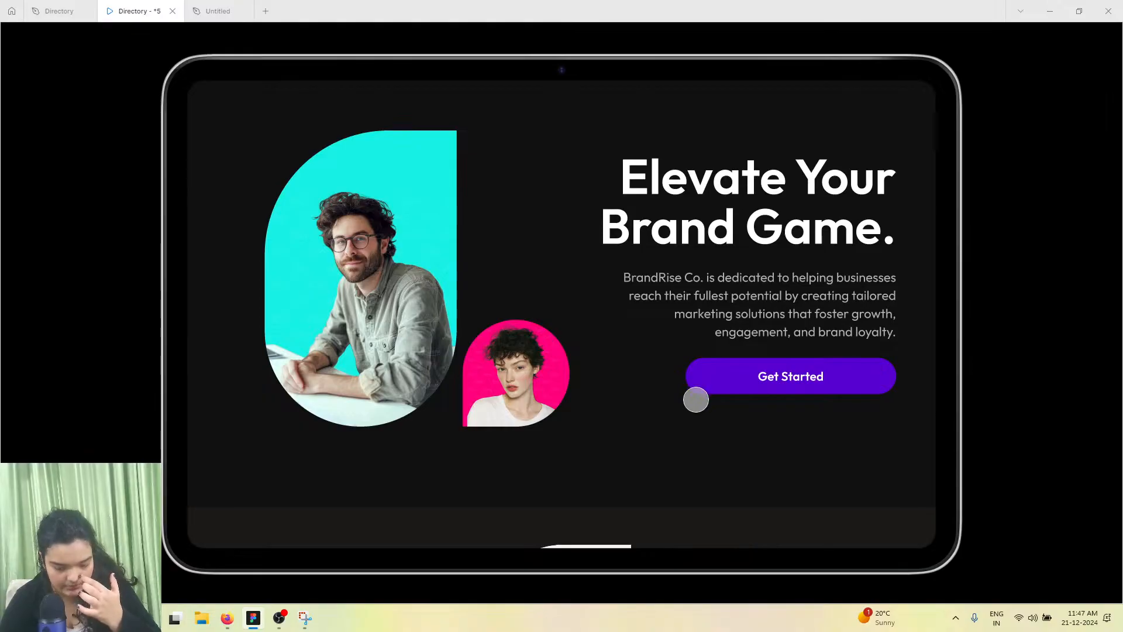
{"action": "scroll", "coordinate": [521, 343], "scroll_direction": "up", "scroll_amount": 8}
{"action": "left_click", "coordinate": [199, 10]}
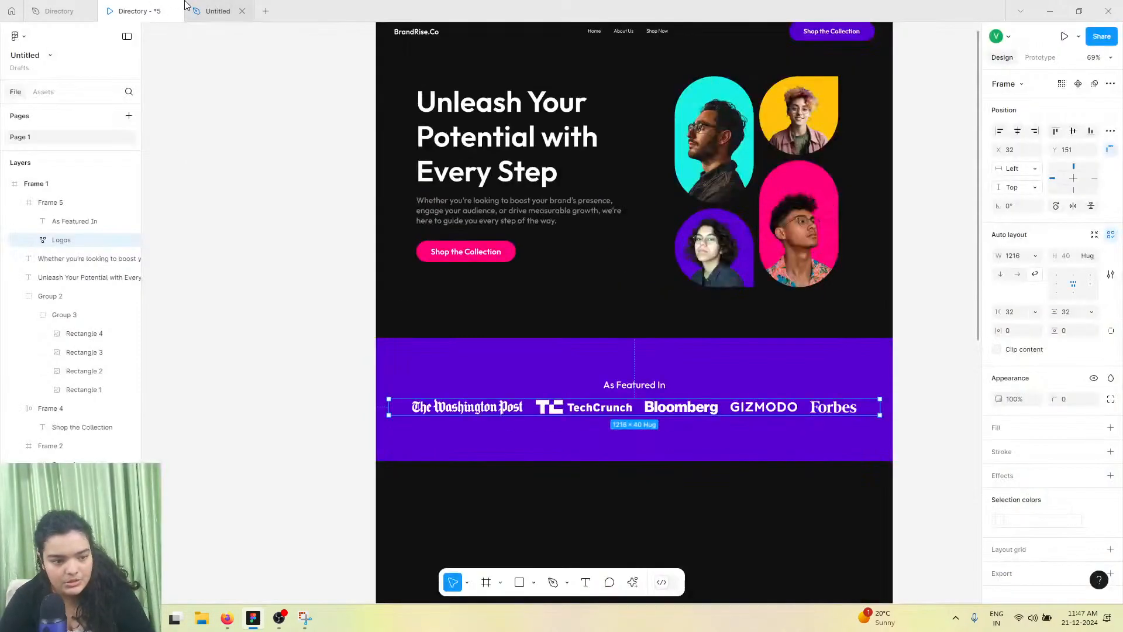
Group the hero headline, subheading and Shop the Collection button together
{"action": "left_click", "coordinate": [478, 209]}
{"action": "left_click", "coordinate": [467, 131], "text": "shift"}
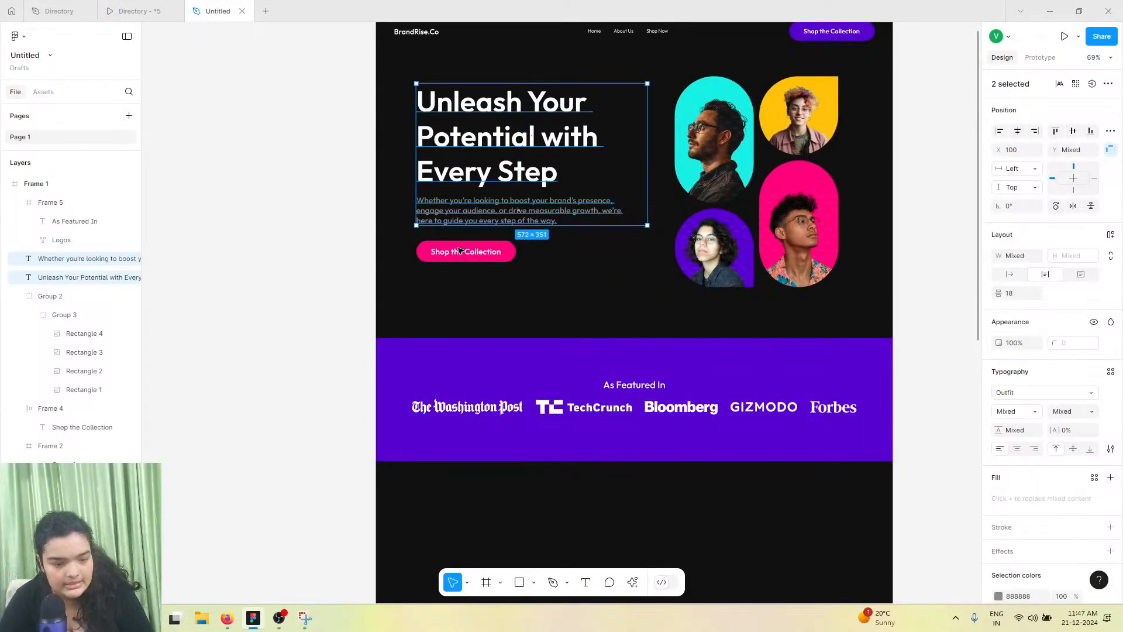
{"action": "left_click", "coordinate": [497, 251], "text": "shift"}
{"action": "key", "text": "ctrl+g"}
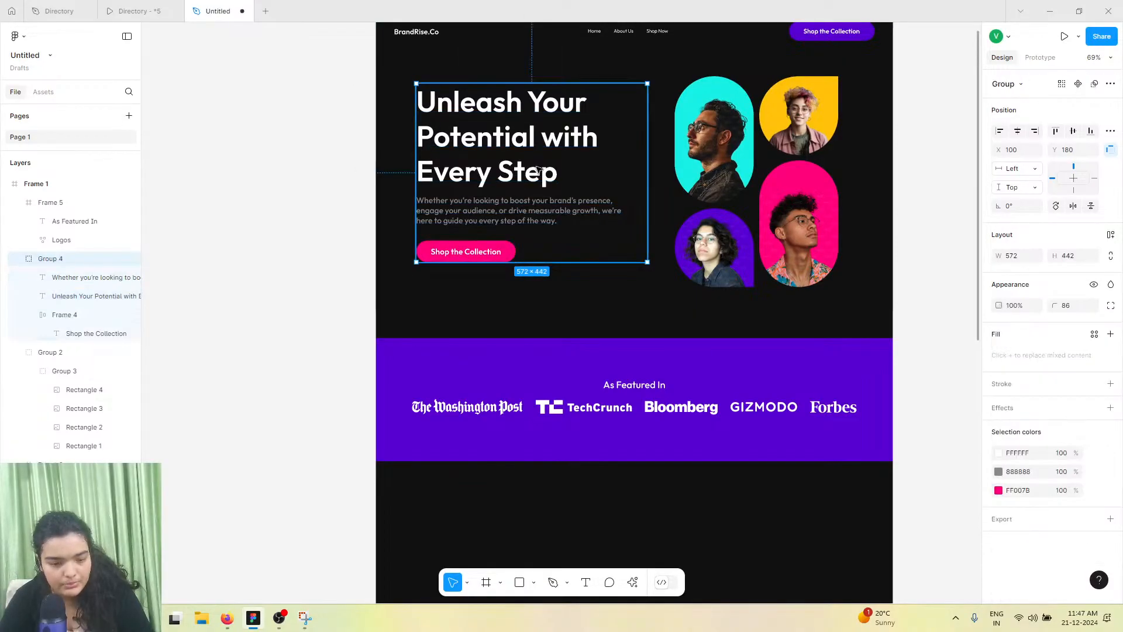
Duplicate the hero text group and place the copy below the As Featured In section
{"action": "left_click_drag", "start_coordinate": [531, 157], "coordinate": [730, 558]}
{"action": "scroll", "coordinate": [724, 538], "scroll_direction": "down", "scroll_amount": 6}
{"action": "scroll", "coordinate": [724, 538], "scroll_direction": "down", "scroll_amount": 3}
{"action": "scroll", "coordinate": [680, 238], "scroll_direction": "up", "scroll_amount": 3}
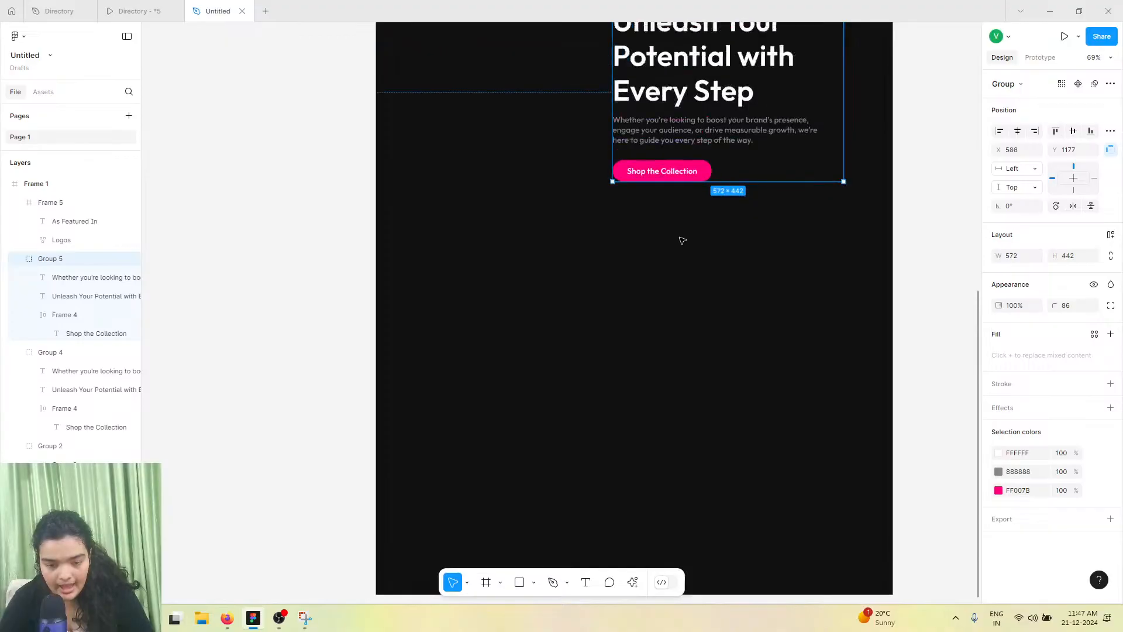
Shift the copied group to the right half and right-align its headline text
{"action": "left_click_drag", "start_coordinate": [680, 202], "coordinate": [693, 244]}
{"action": "double_click", "coordinate": [693, 243]}
{"action": "left_click", "coordinate": [1035, 431]}
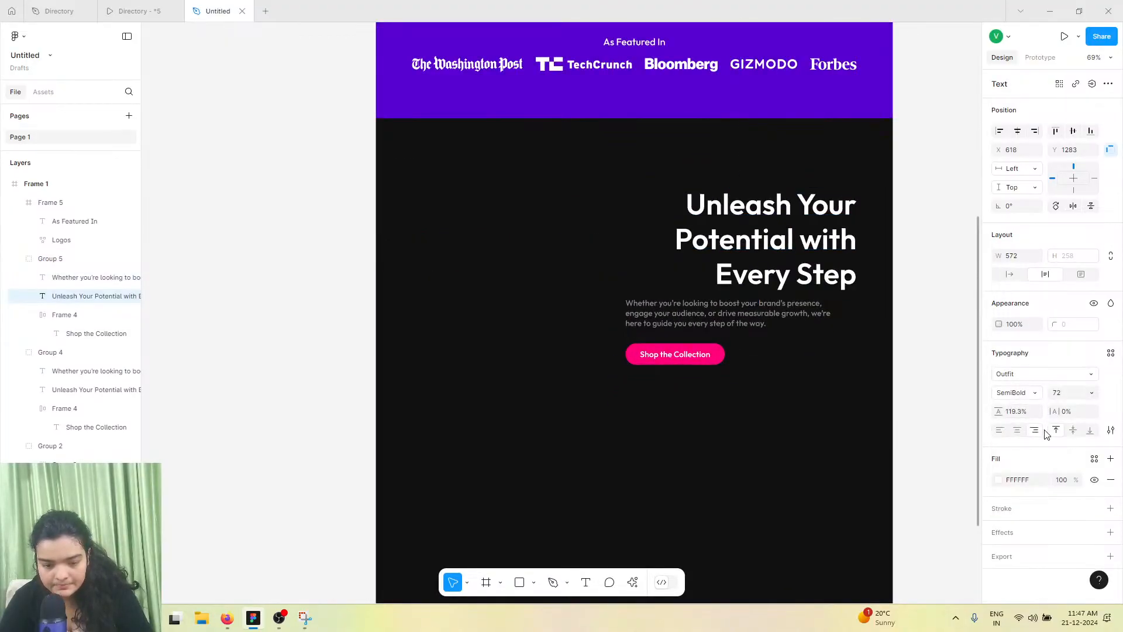
Right-align the copied subheading and widen it to the group's right edge
{"action": "left_click", "coordinate": [746, 318]}
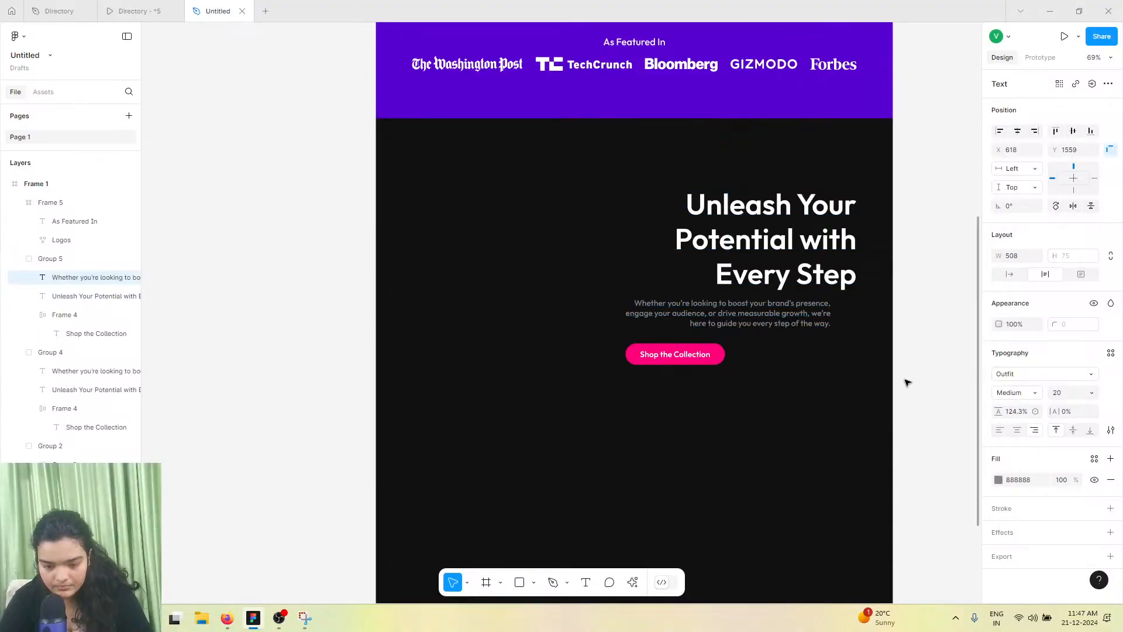
{"action": "left_click_drag", "start_coordinate": [830, 313], "coordinate": [856, 313]}
{"action": "left_click", "coordinate": [1034, 431]}
{"action": "left_click_drag", "start_coordinate": [626, 314], "coordinate": [648, 314]}
Nudge the copied Shop the Collection button to the right and reselect the copied group
{"action": "left_click", "coordinate": [658, 351]}
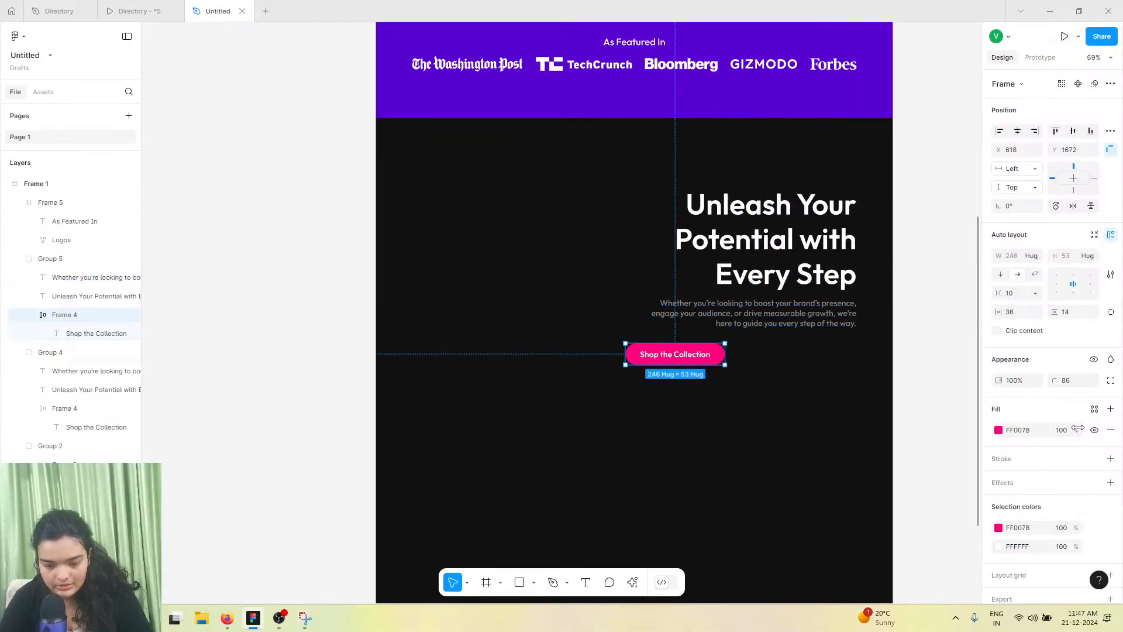
{"action": "key", "text": "Right"}
{"action": "key", "text": "Right"}
{"action": "key", "text": "Right"}
{"action": "key", "text": "Right"}
{"action": "key", "text": "Right"}
{"action": "key", "text": "Right"}
{"action": "key", "text": "Right"}
{"action": "key", "text": "Right"}
{"action": "key", "text": "Right"}
{"action": "key", "text": "Right"}
{"action": "key", "text": "Right"}
{"action": "key", "text": "Right"}
{"action": "key", "text": "Right"}
{"action": "key", "text": "Right"}
{"action": "key", "text": "Right"}
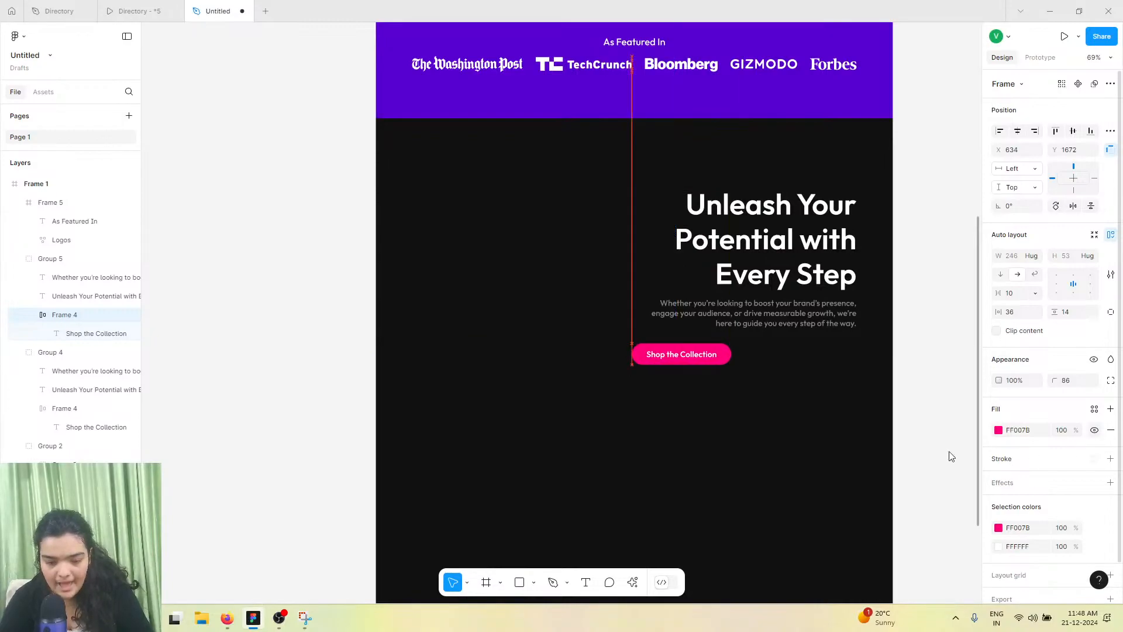
{"action": "left_click", "coordinate": [46, 258]}
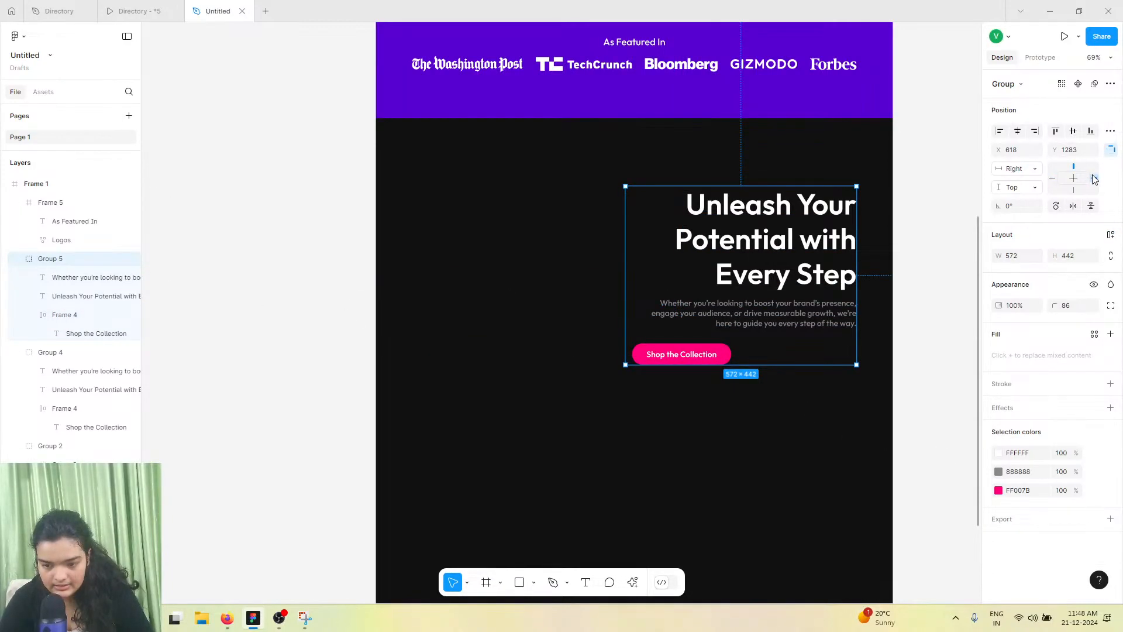
Add auto layout to the copied hero text group and align its contents to the right
{"action": "left_click", "coordinate": [1111, 236]}
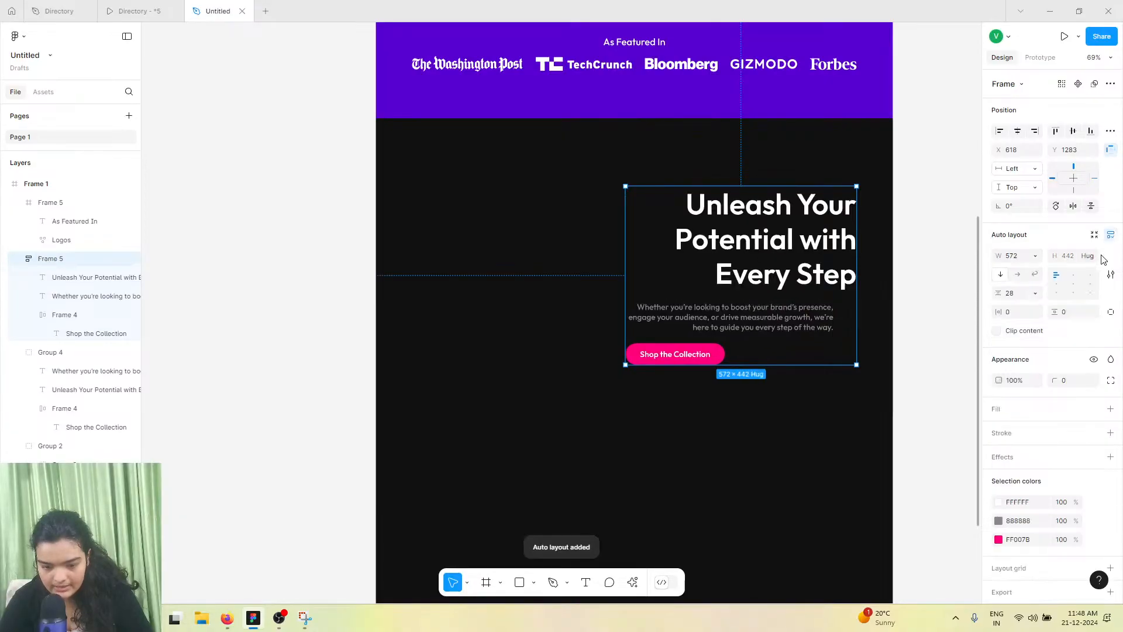
{"action": "left_click", "coordinate": [1090, 294]}
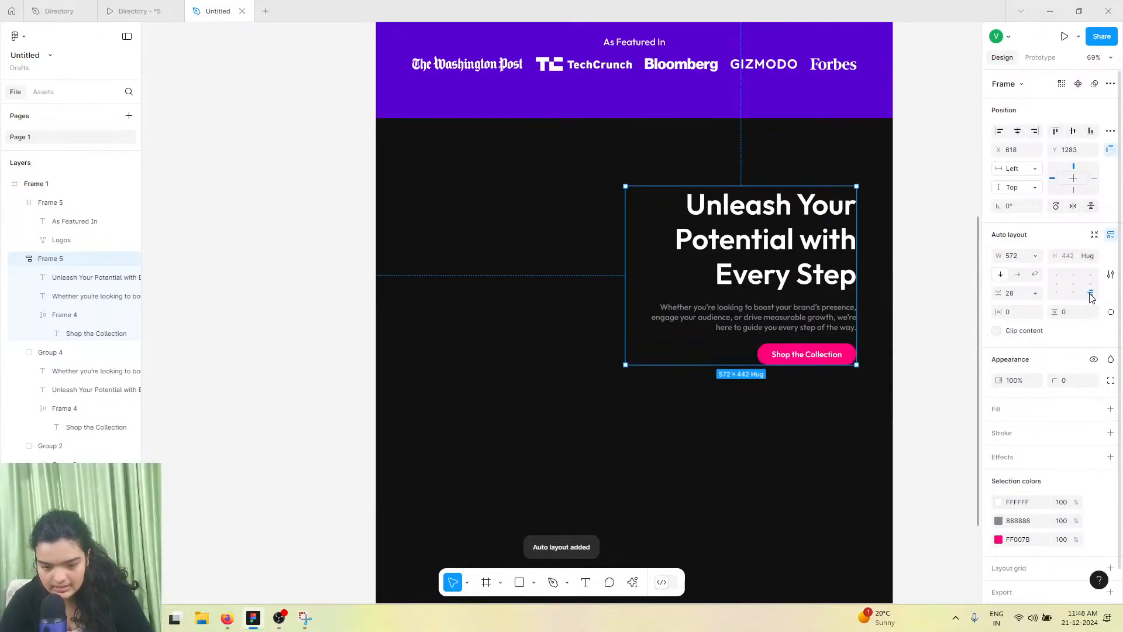
{"action": "left_click", "coordinate": [848, 321]}
{"action": "left_click", "coordinate": [881, 314]}
{"action": "left_click", "coordinate": [842, 318]}
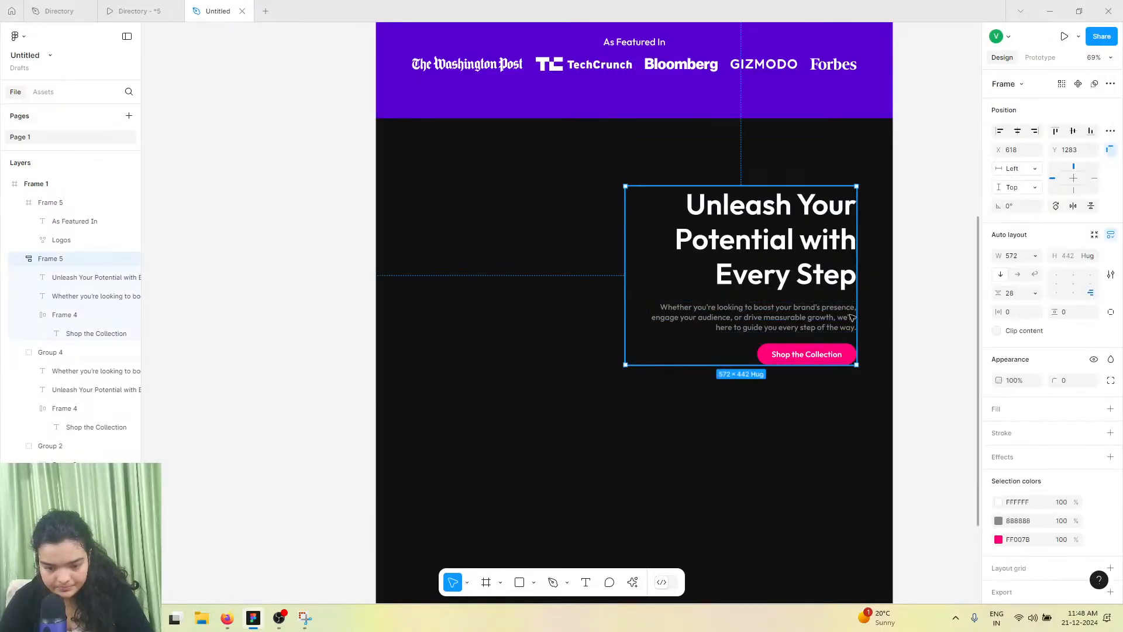
Ungroup the auto layout frame so its headline, subheading and button become separate layers
{"action": "left_click", "coordinate": [94, 296]}
{"action": "left_click", "coordinate": [42, 259]}
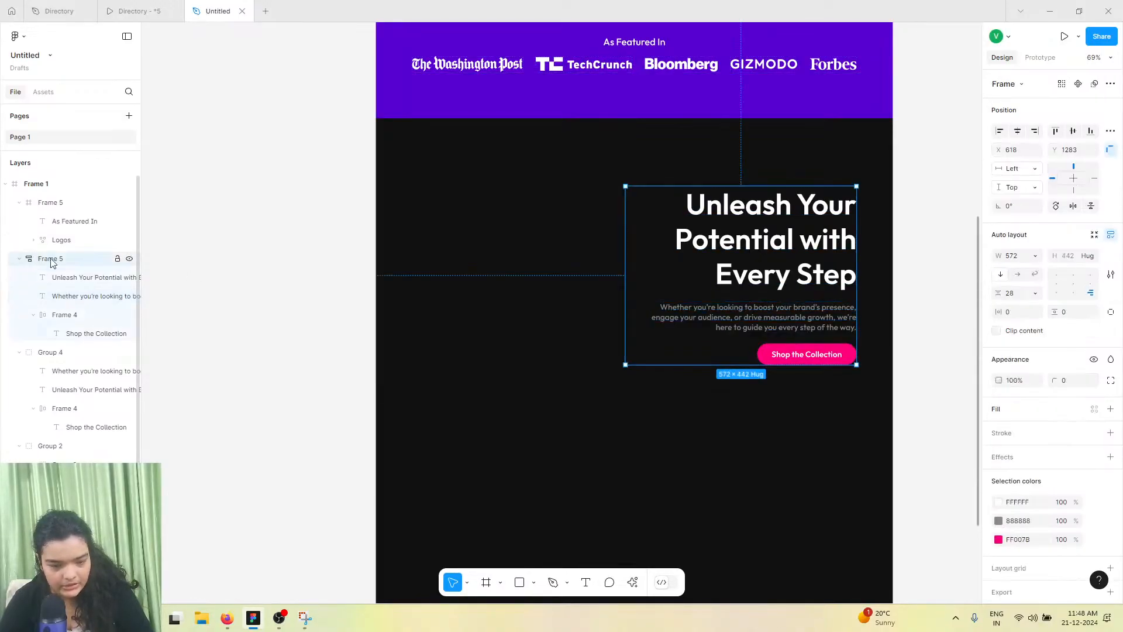
{"action": "key", "text": "ctrl+shift+g"}
{"action": "left_click", "coordinate": [752, 316]}
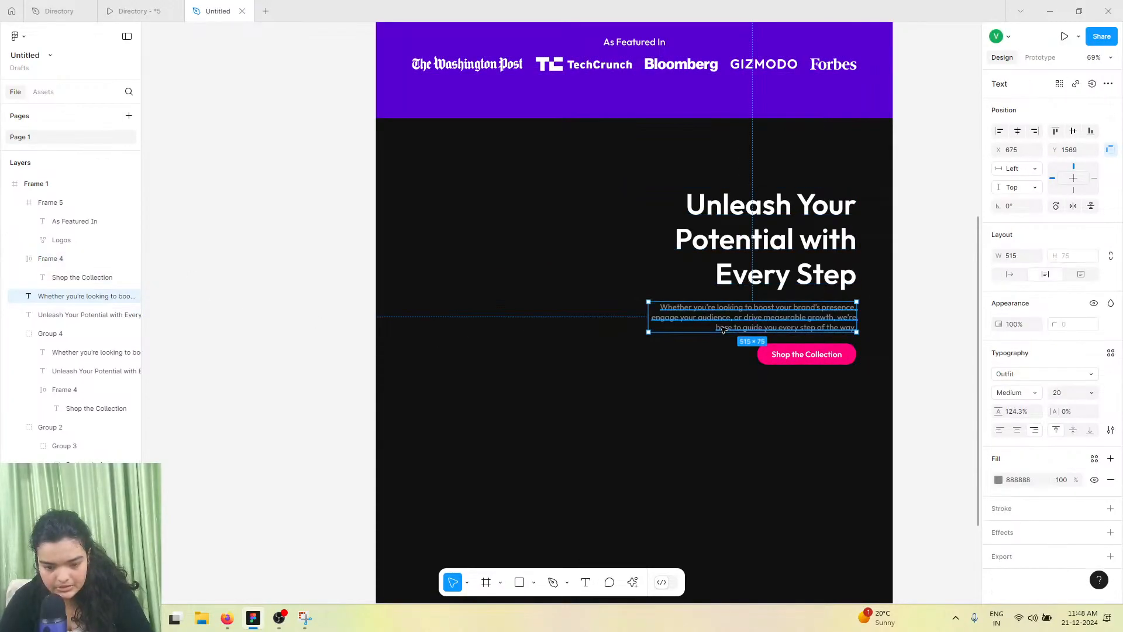
{"action": "left_click_drag", "start_coordinate": [756, 340], "coordinate": [756, 342]}
{"action": "scroll", "coordinate": [715, 345], "scroll_direction": "up", "scroll_amount": 2}
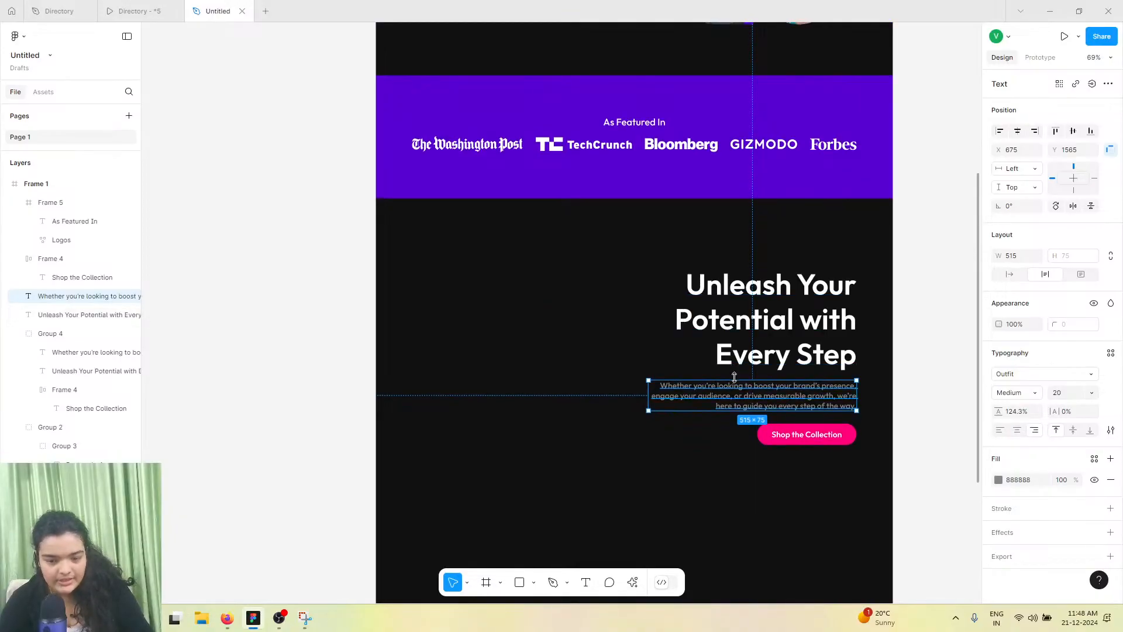
Group the copied headline, subheading and button together and nudge the group slightly left
{"action": "left_click", "coordinate": [78, 205]}
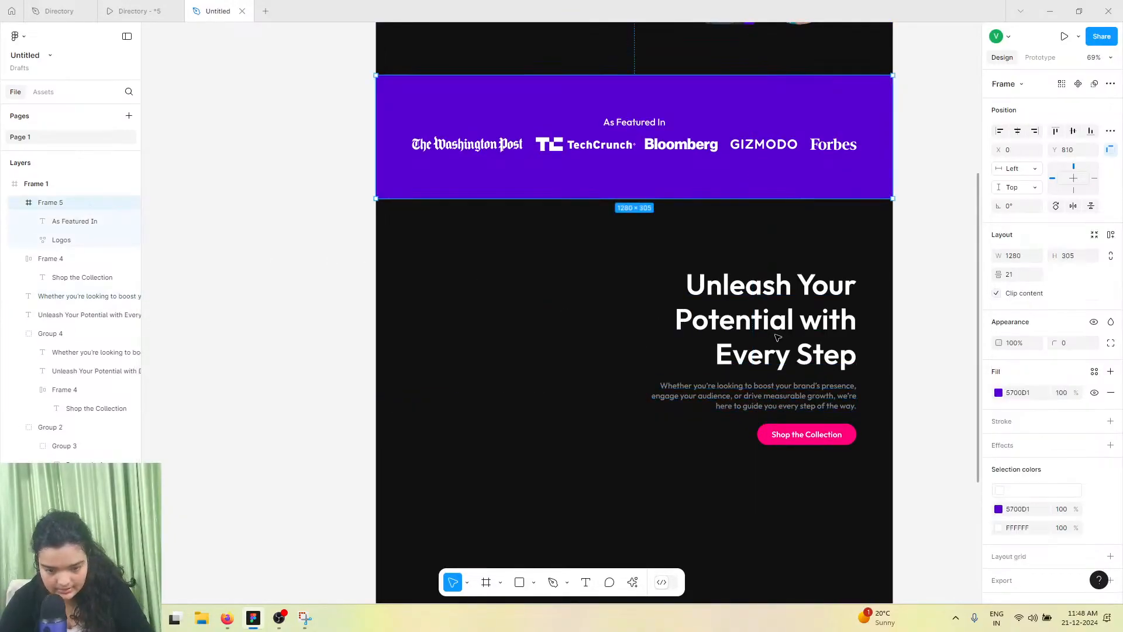
{"action": "left_click", "coordinate": [569, 317]}
{"action": "left_click", "coordinate": [751, 321]}
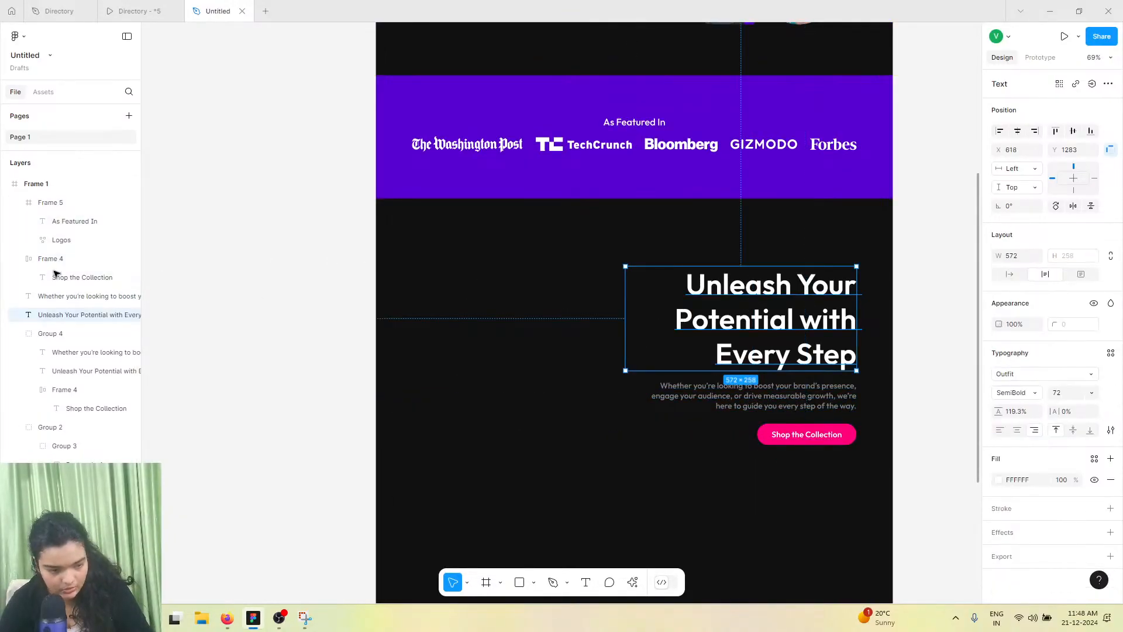
{"action": "left_click", "coordinate": [787, 434], "text": "shift"}
{"action": "left_click", "coordinate": [784, 386], "text": "shift"}
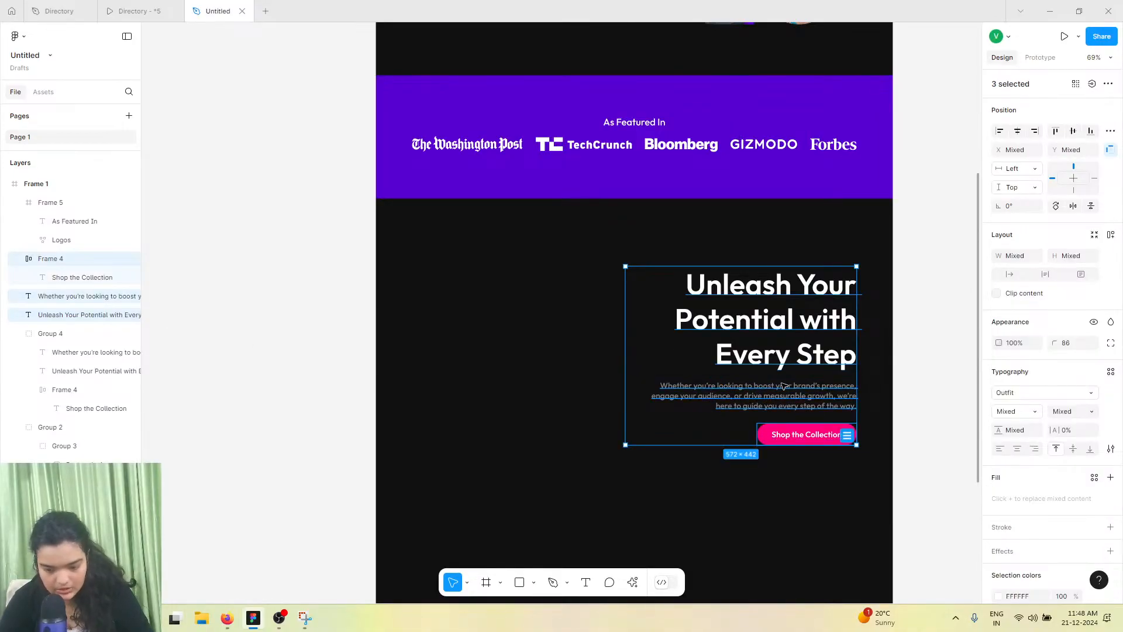
{"action": "key", "text": "ctrl+g"}
{"action": "mouse_move", "coordinate": [788, 329]}
{"action": "left_mouse_down"}
{"action": "mouse_move", "coordinate": [777, 318]}
{"action": "mouse_move", "coordinate": [777, 332]}
{"action": "left_mouse_up"}
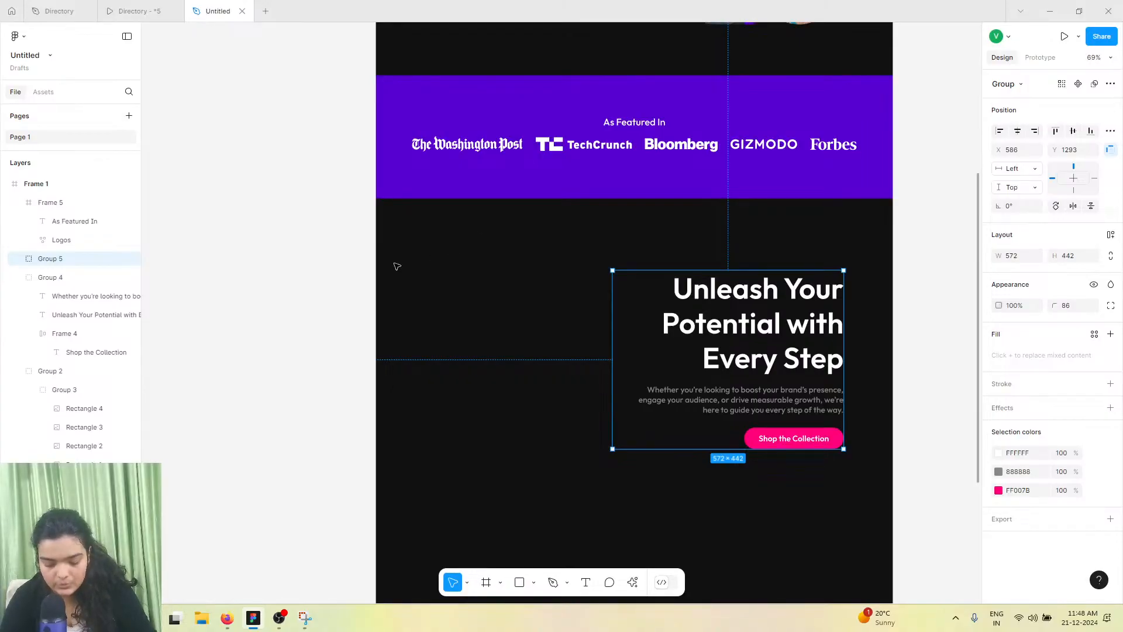
Draw a rectangle about 309 × 457 on the left side of the section below As Featured In
{"action": "left_click", "coordinate": [127, 8]}
{"action": "scroll", "coordinate": [390, 440], "scroll_direction": "down", "scroll_amount": 9}
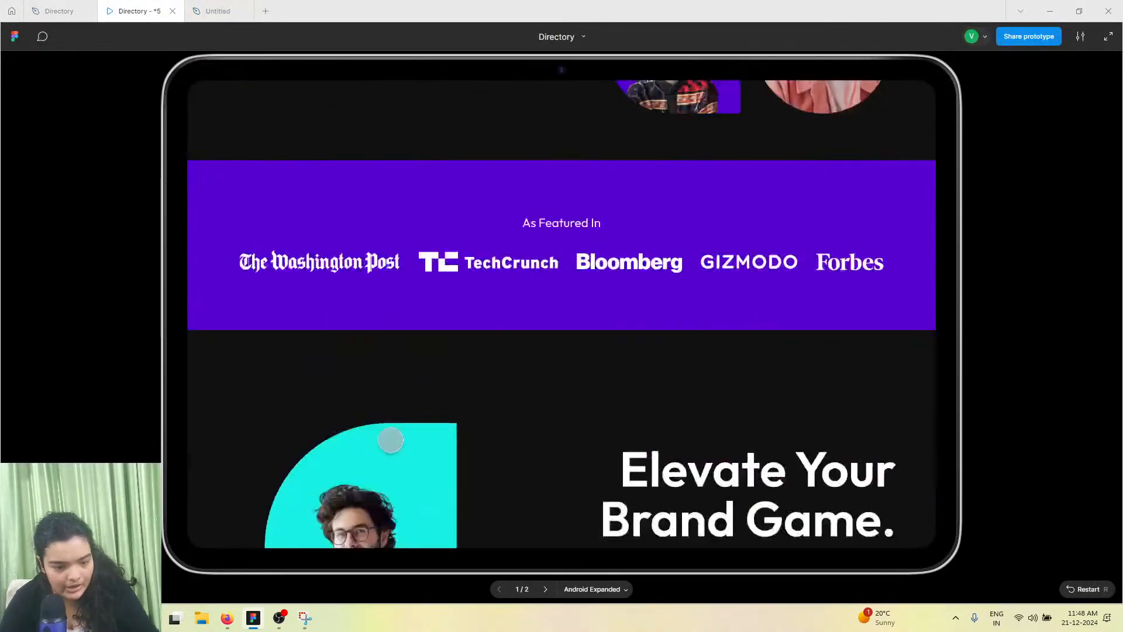
{"action": "scroll", "coordinate": [391, 439], "scroll_direction": "up", "scroll_amount": 3}
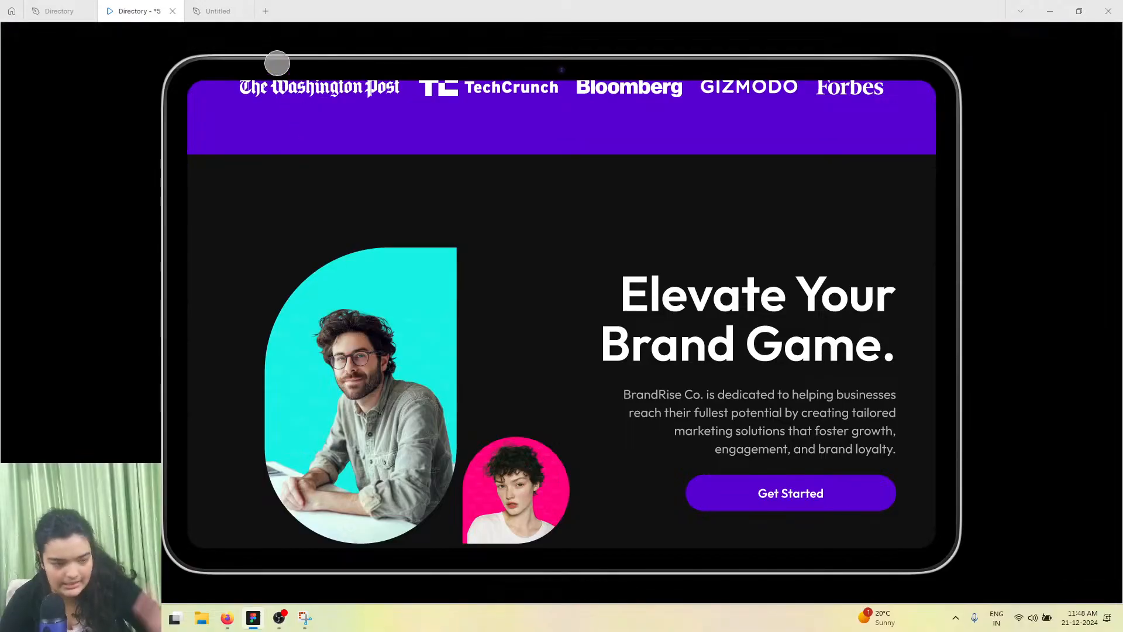
{"action": "left_click", "coordinate": [214, 6]}
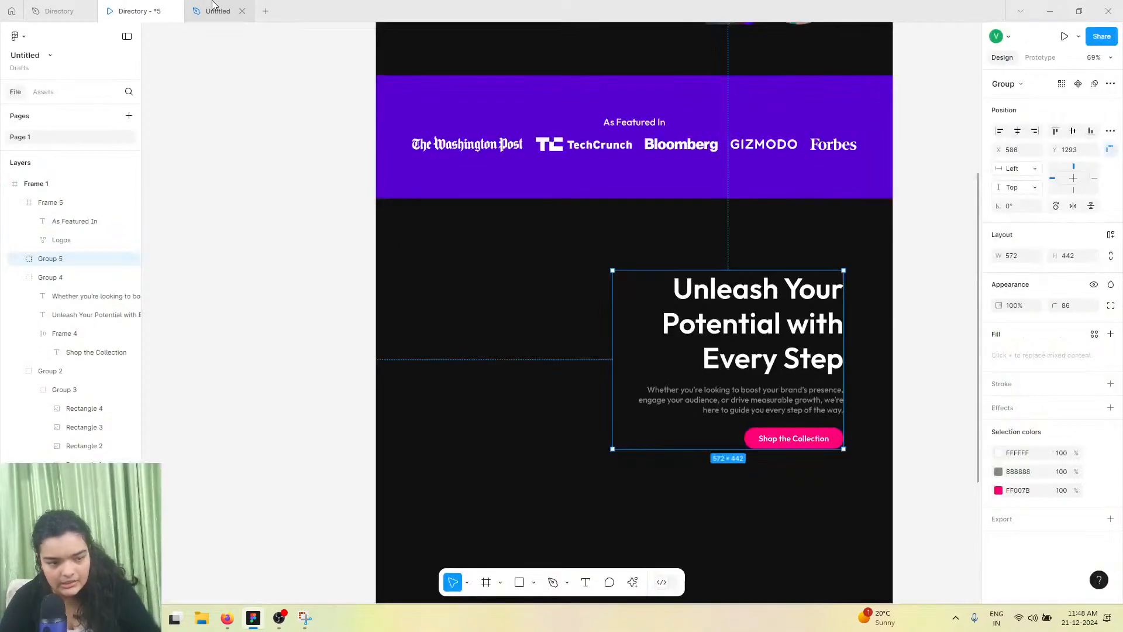
{"action": "left_click", "coordinate": [520, 582]}
{"action": "left_click_drag", "start_coordinate": [433, 279], "coordinate": [558, 466]}
Duplicate the rectangle to its right and resize the copy to about 254 × 229
{"action": "scroll", "coordinate": [494, 394], "scroll_direction": "up", "scroll_amount": 3}
{"action": "scroll", "coordinate": [494, 394], "scroll_direction": "down", "scroll_amount": 1}
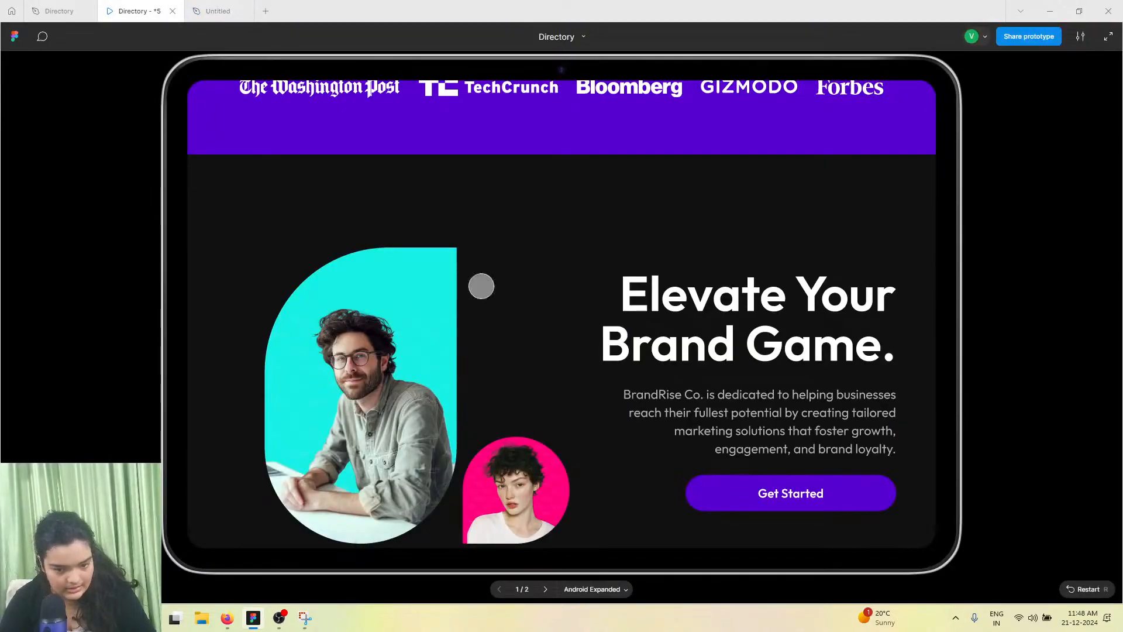
{"action": "scroll", "coordinate": [429, 416], "scroll_direction": "up", "scroll_amount": 8}
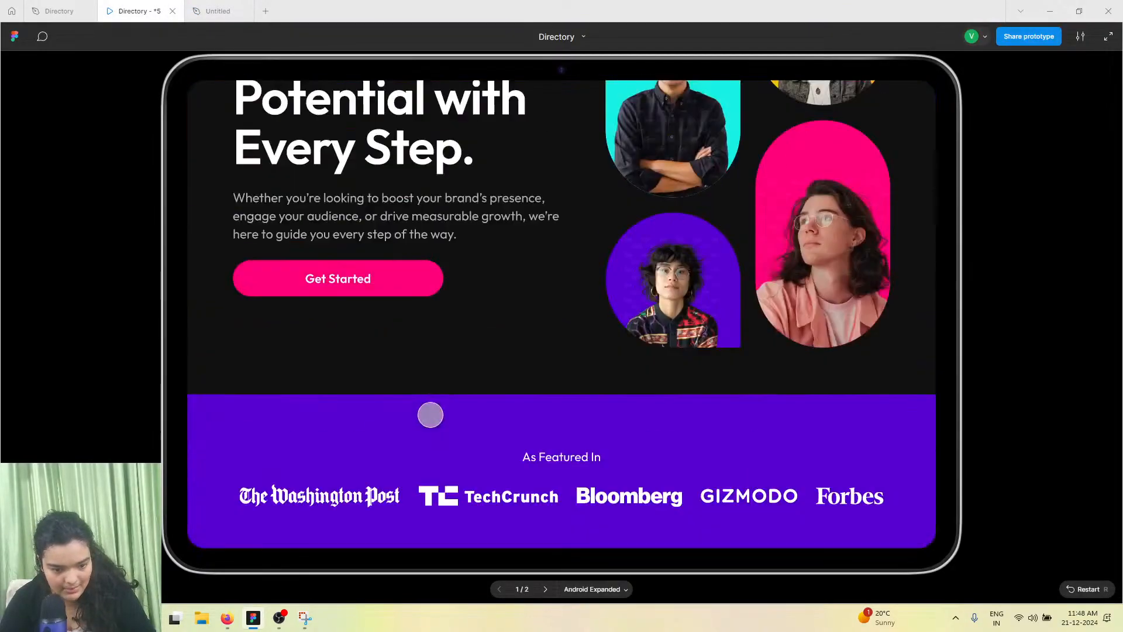
{"action": "scroll", "coordinate": [509, 289], "scroll_direction": "down", "scroll_amount": 7}
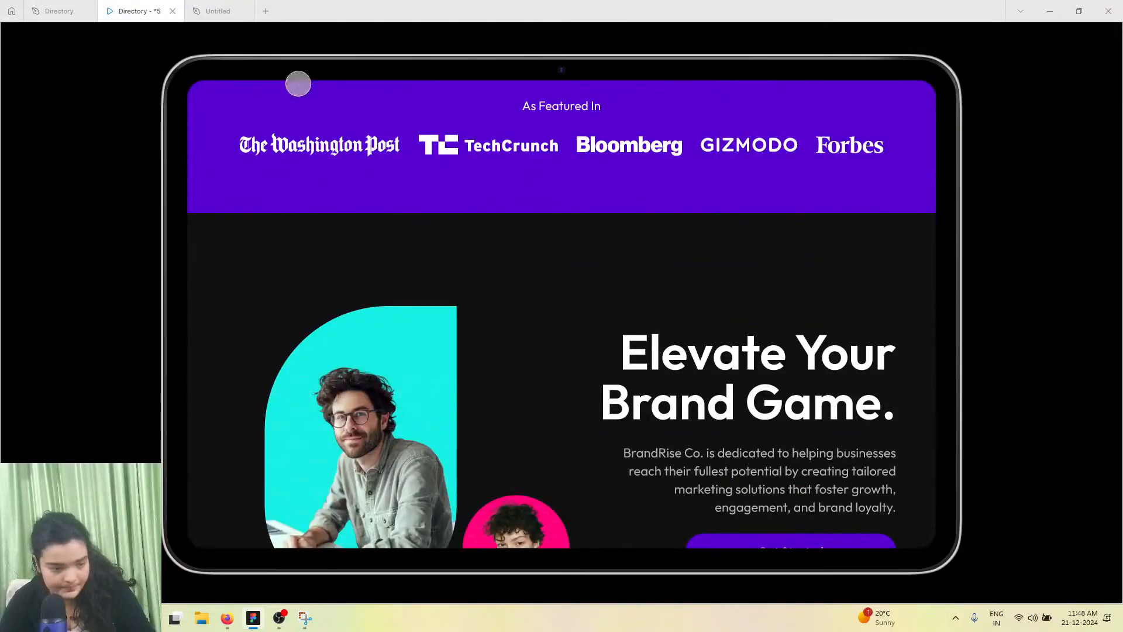
{"action": "left_click", "coordinate": [217, 10]}
{"action": "scroll", "coordinate": [579, 363], "scroll_direction": "down", "scroll_amount": 1}
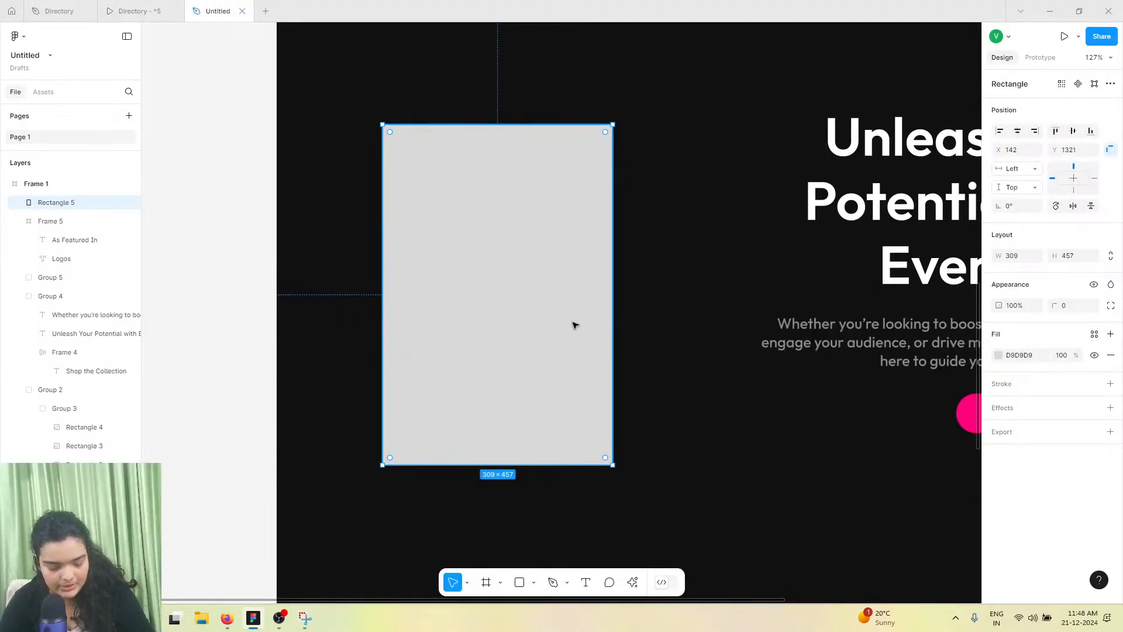
{"action": "left_click_drag", "start_coordinate": [515, 296], "coordinate": [759, 299]}
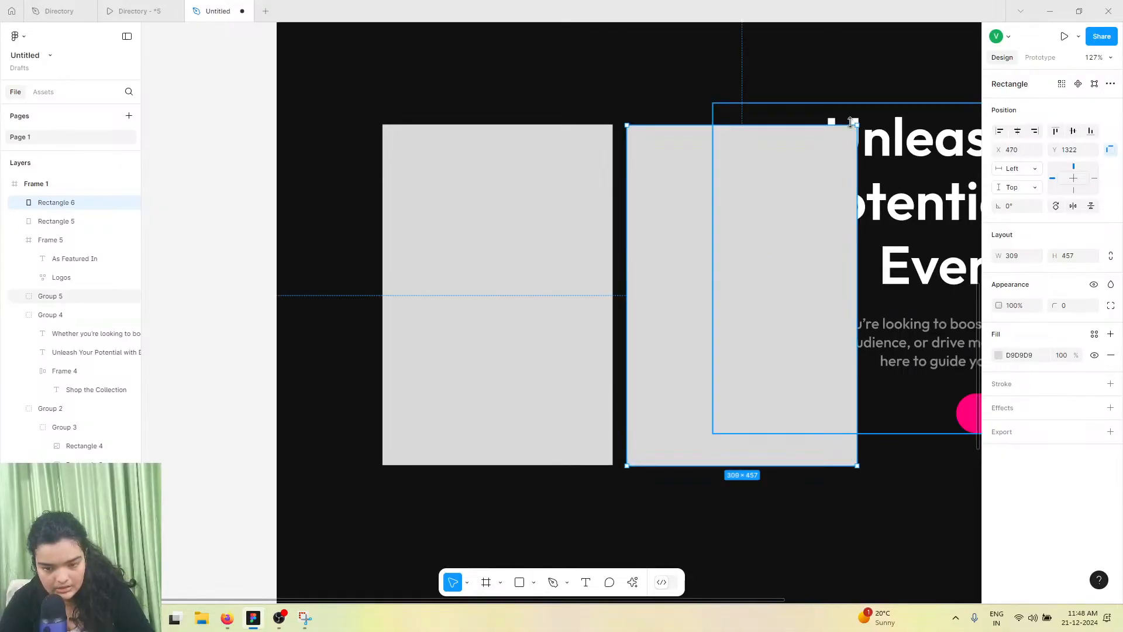
{"action": "left_click_drag", "start_coordinate": [856, 125], "coordinate": [816, 295]}
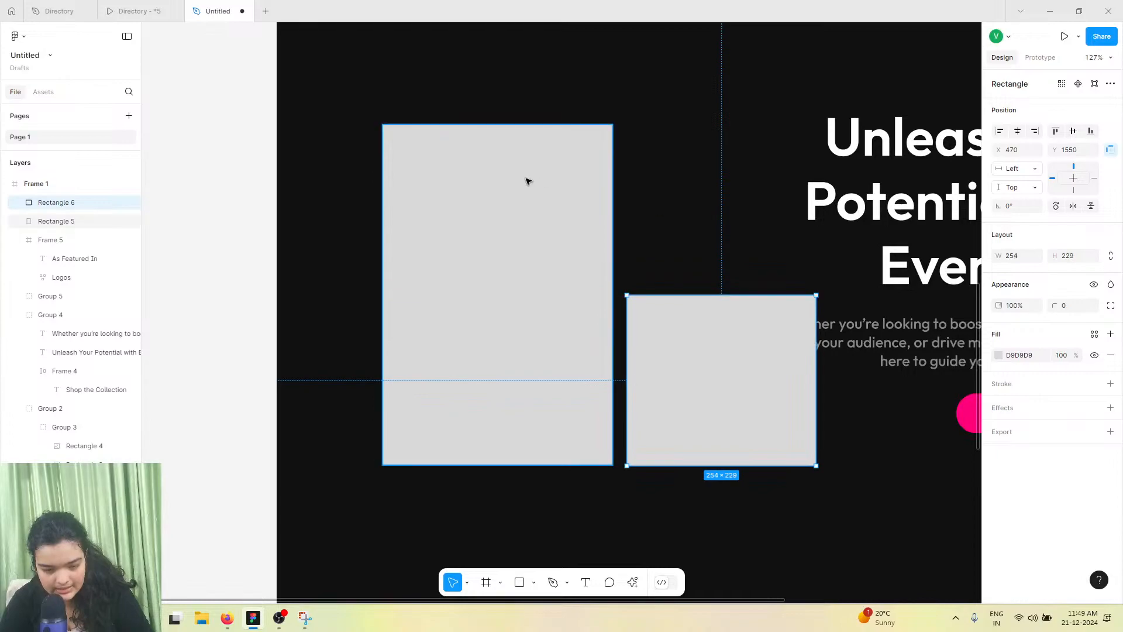
Narrow the tall rectangle slightly and move both rectangles together to the left
{"action": "left_click", "coordinate": [454, 217]}
{"action": "mouse_move", "coordinate": [383, 202]}
{"action": "left_mouse_down"}
{"action": "mouse_move", "coordinate": [427, 202]}
{"action": "mouse_move", "coordinate": [404, 203]}
{"action": "left_mouse_up"}
{"action": "left_click", "coordinate": [654, 365]}
{"action": "left_click", "coordinate": [454, 304], "text": "shift"}
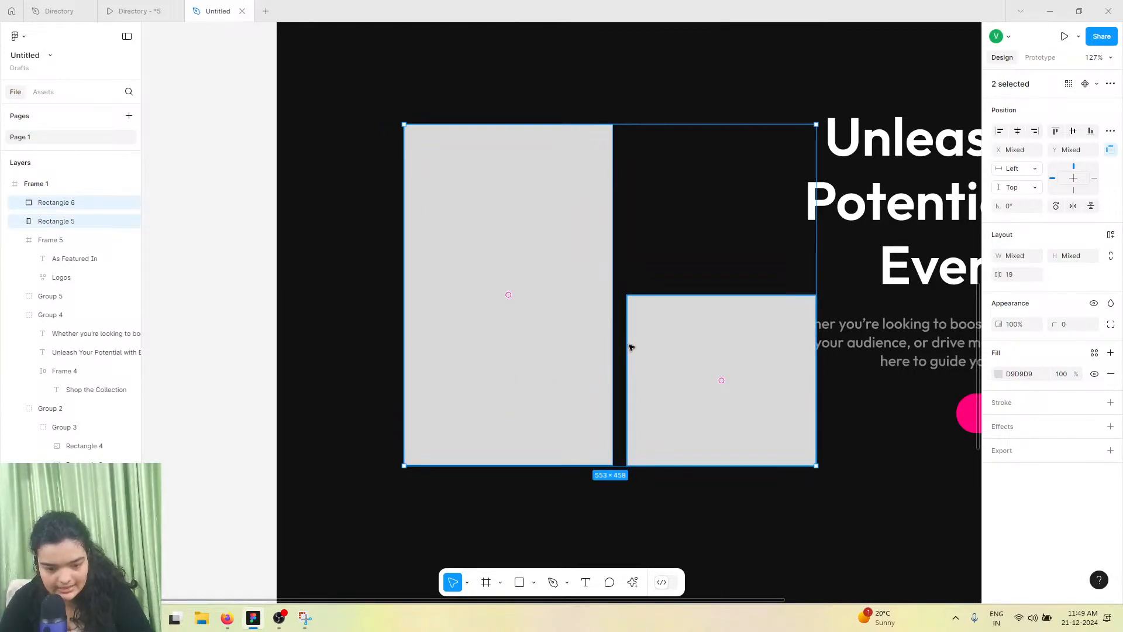
{"action": "left_click_drag", "start_coordinate": [644, 348], "coordinate": [620, 341]}
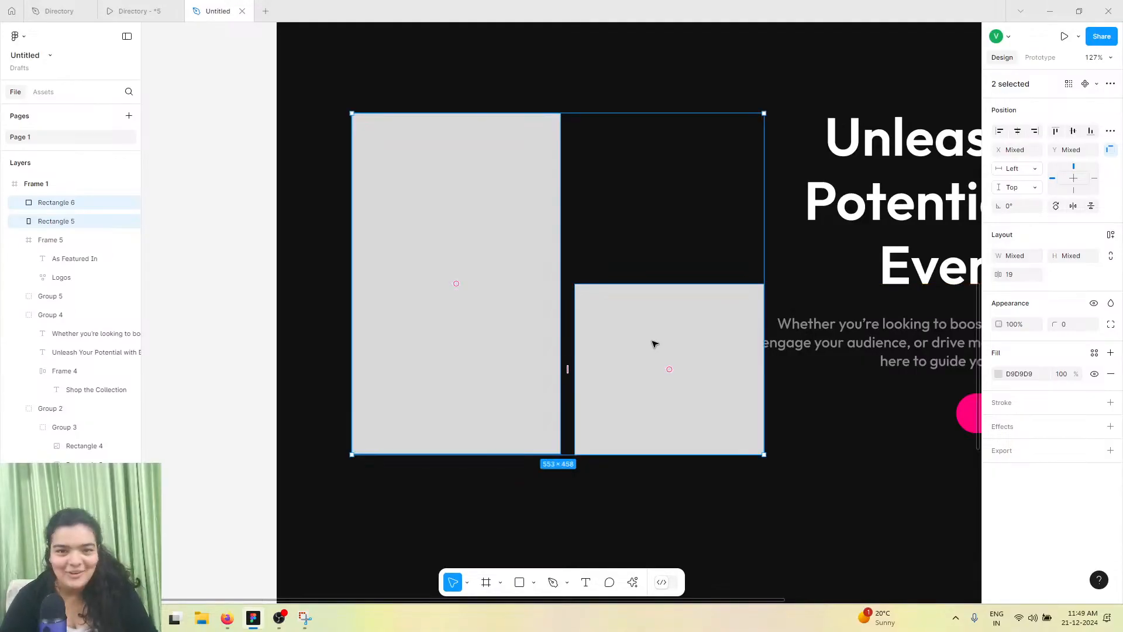
Round both rectangles' corners to 109 and shrink the pair slightly from its right edge
{"action": "scroll", "coordinate": [651, 344], "scroll_direction": "right", "scroll_amount": 3}
{"action": "scroll", "coordinate": [706, 329], "scroll_direction": "right", "scroll_amount": 2}
{"action": "scroll", "coordinate": [728, 335], "scroll_direction": "down", "scroll_amount": 3}
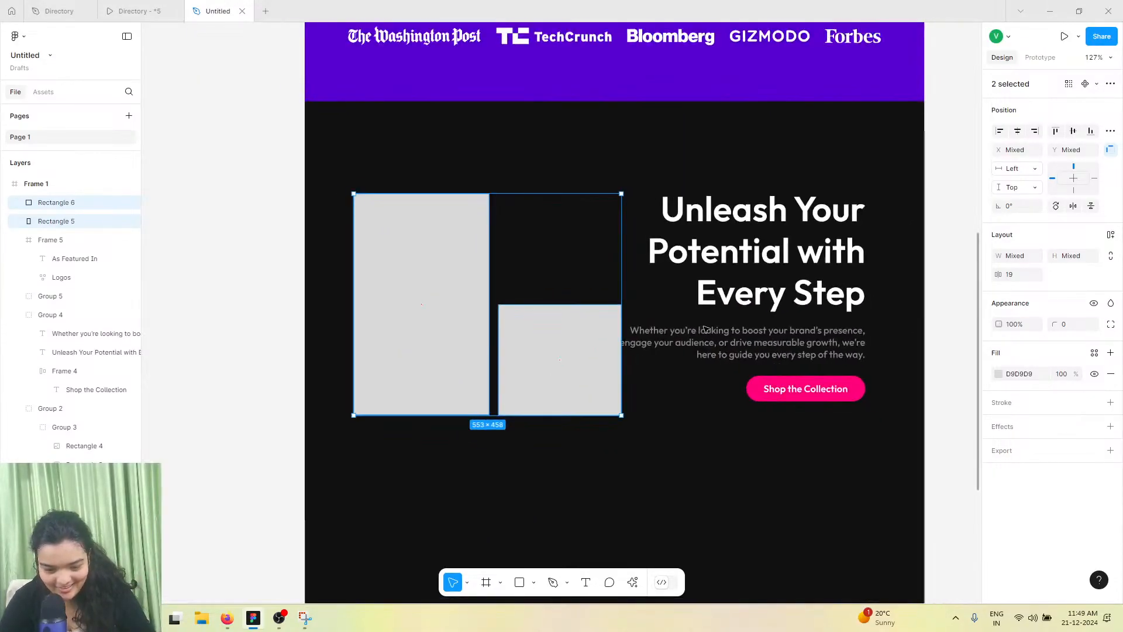
{"action": "left_click", "coordinate": [728, 335]}
{"action": "left_click", "coordinate": [507, 310]}
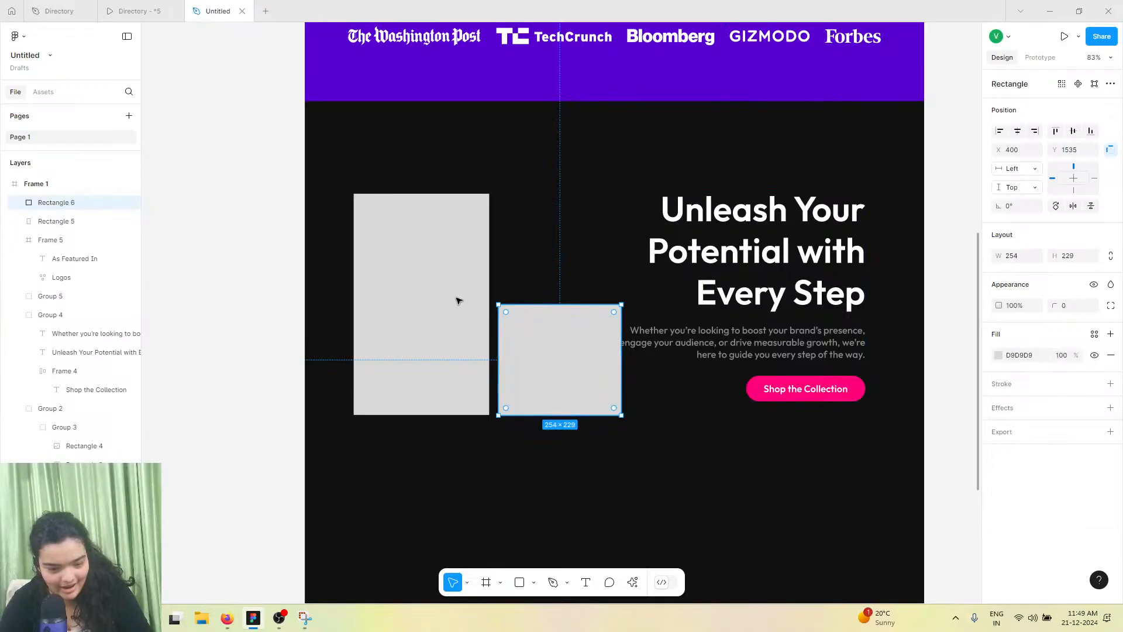
{"action": "left_click", "coordinate": [458, 301], "text": "shift"}
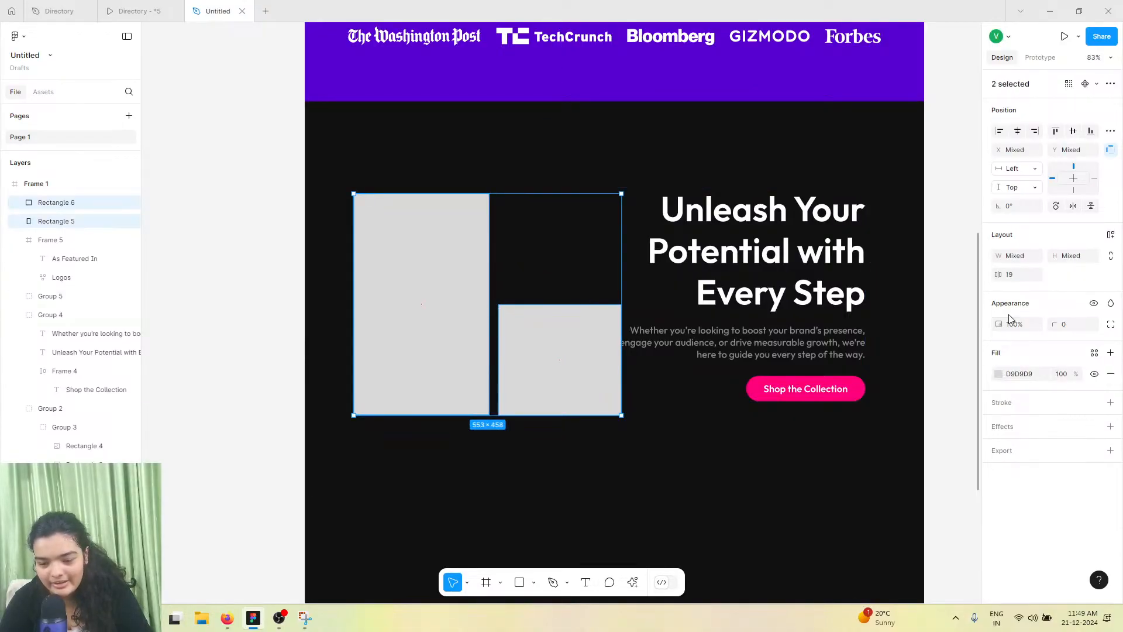
{"action": "left_click_drag", "start_coordinate": [1054, 324], "coordinate": [105, 330]}
{"action": "left_click_drag", "start_coordinate": [621, 305], "coordinate": [599, 300]}
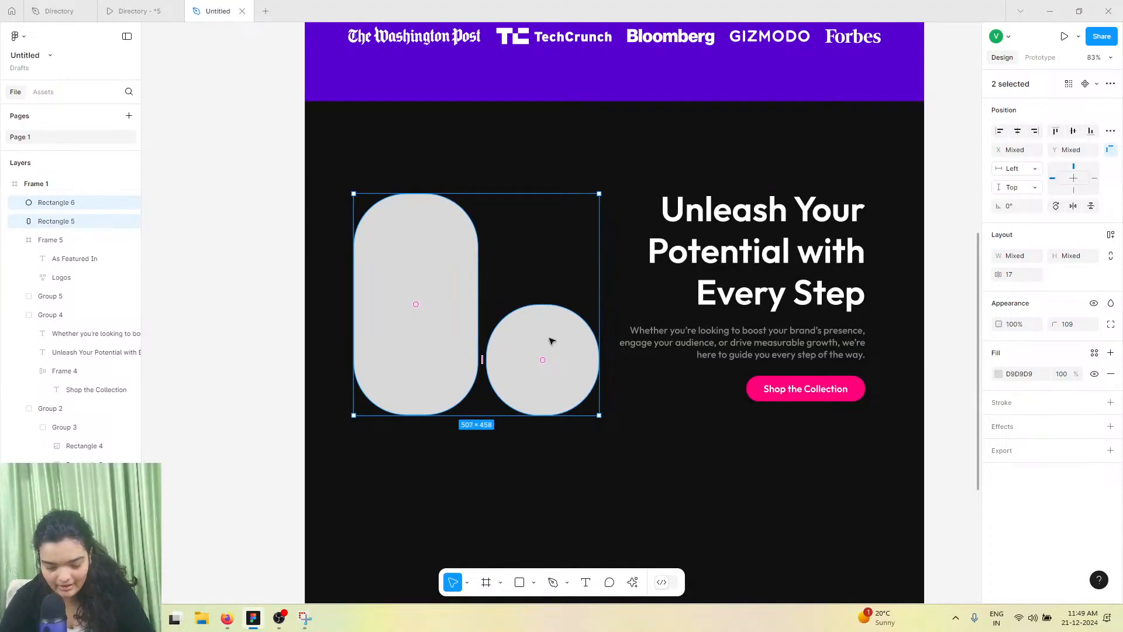
Increase the corner radius of both shapes to 174
{"action": "left_click", "coordinate": [550, 340]}
{"action": "left_click", "coordinate": [134, 11]}
{"action": "scroll", "coordinate": [440, 345], "scroll_direction": "down", "scroll_amount": 1}
{"action": "scroll", "coordinate": [426, 246], "scroll_direction": "up", "scroll_amount": 3}
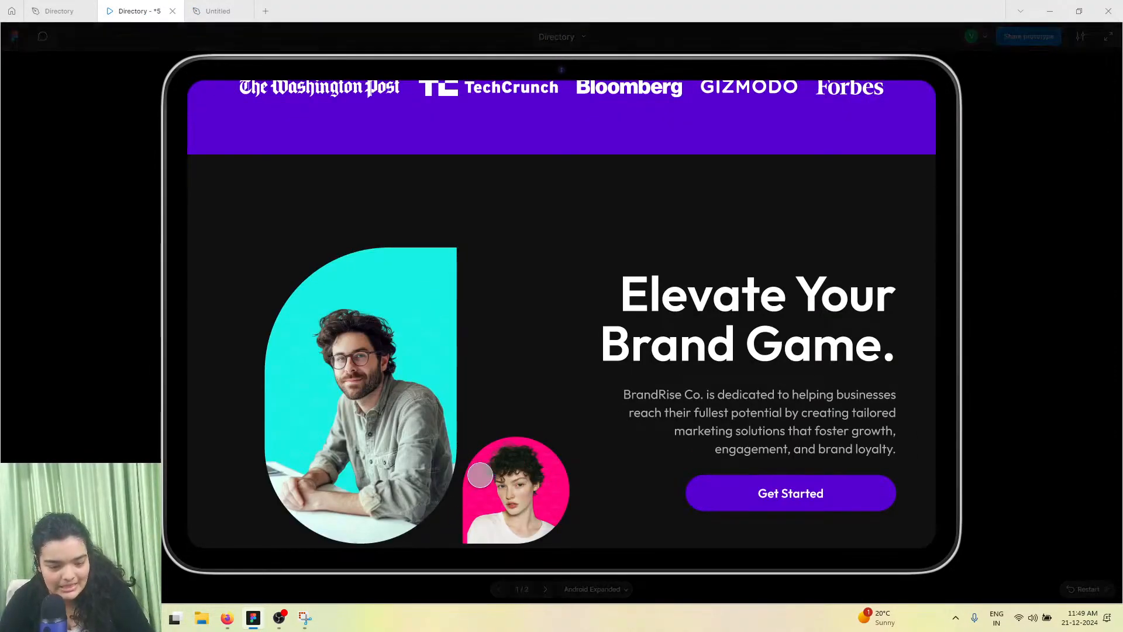
{"action": "left_click", "coordinate": [218, 10]}
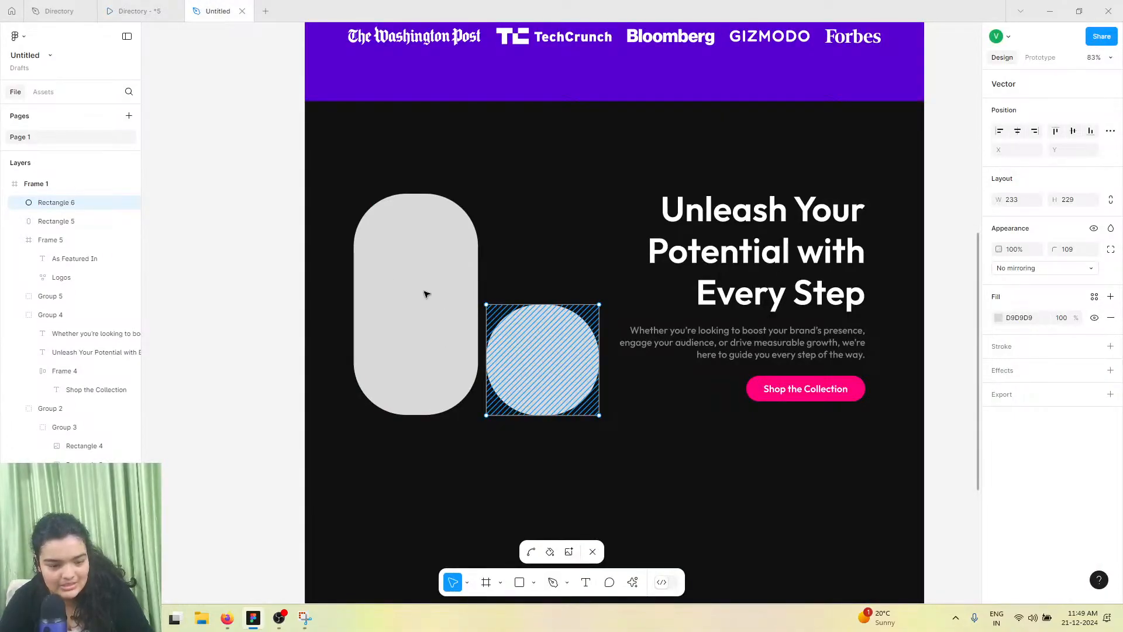
{"action": "left_click", "coordinate": [424, 293]}
{"action": "left_click", "coordinate": [529, 393], "text": "shift"}
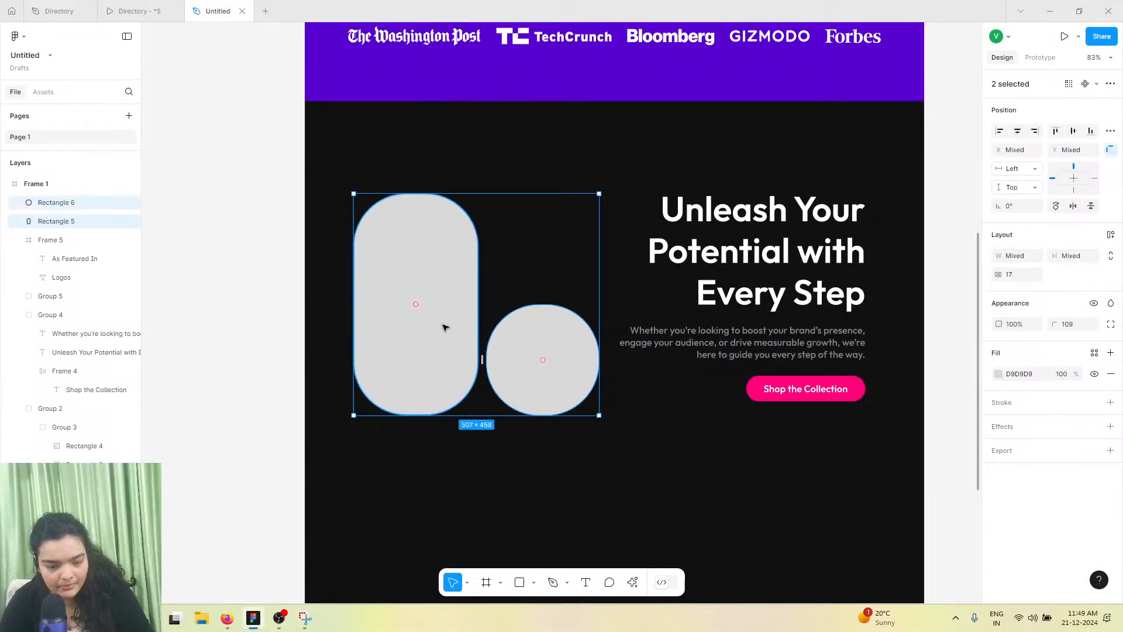
{"action": "left_click_drag", "start_coordinate": [1052, 321], "coordinate": [690, 353]}
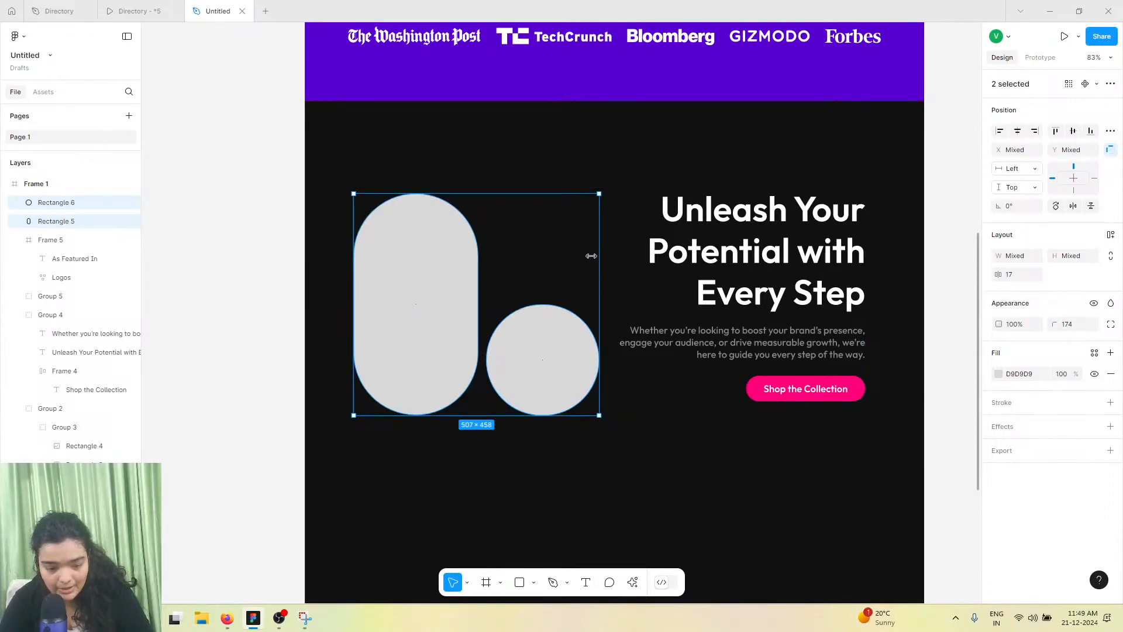
{"action": "left_click_drag", "start_coordinate": [592, 256], "coordinate": [591, 255]}
Set the bottom-left corner radius of the small round shape to 0
{"action": "left_click", "coordinate": [523, 362]}
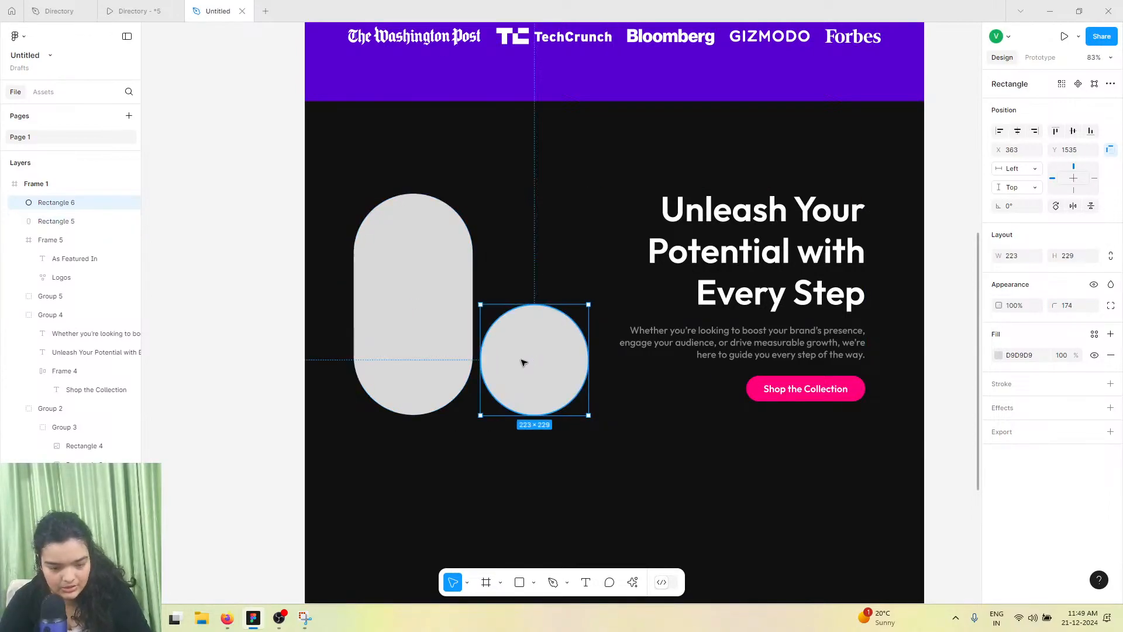
{"action": "double_click", "coordinate": [522, 362]}
{"action": "mouse_move", "coordinate": [469, 406]}
{"action": "left_mouse_down"}
{"action": "mouse_move", "coordinate": [490, 431]}
{"action": "mouse_move", "coordinate": [618, 450]}
{"action": "left_mouse_up"}
{"action": "left_click", "coordinate": [479, 436]}
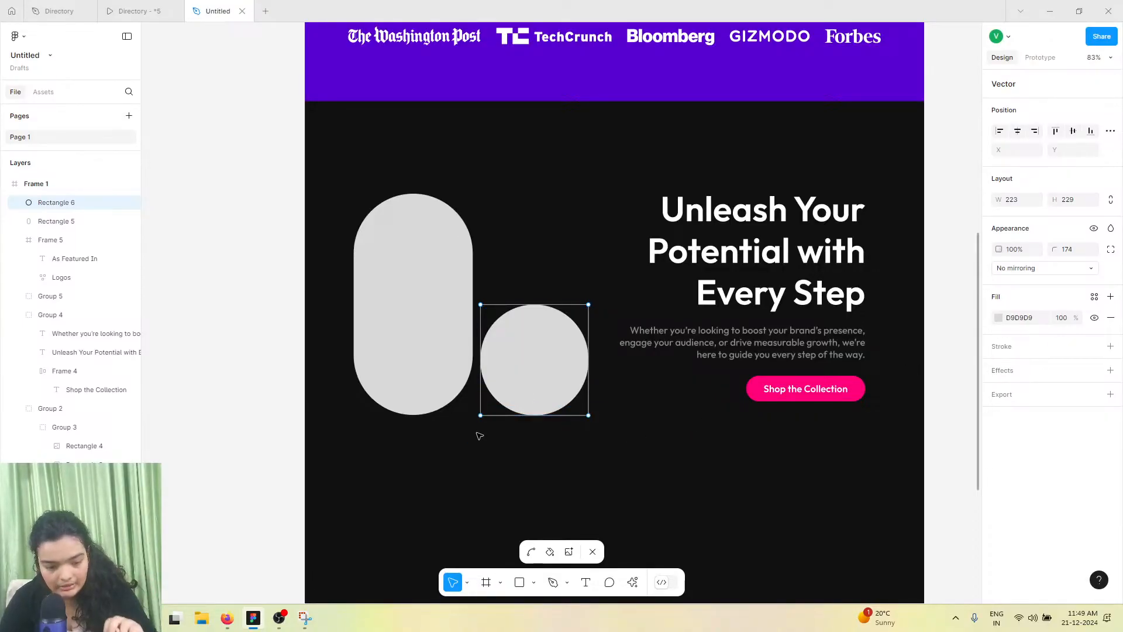
{"action": "left_click", "coordinate": [480, 415]}
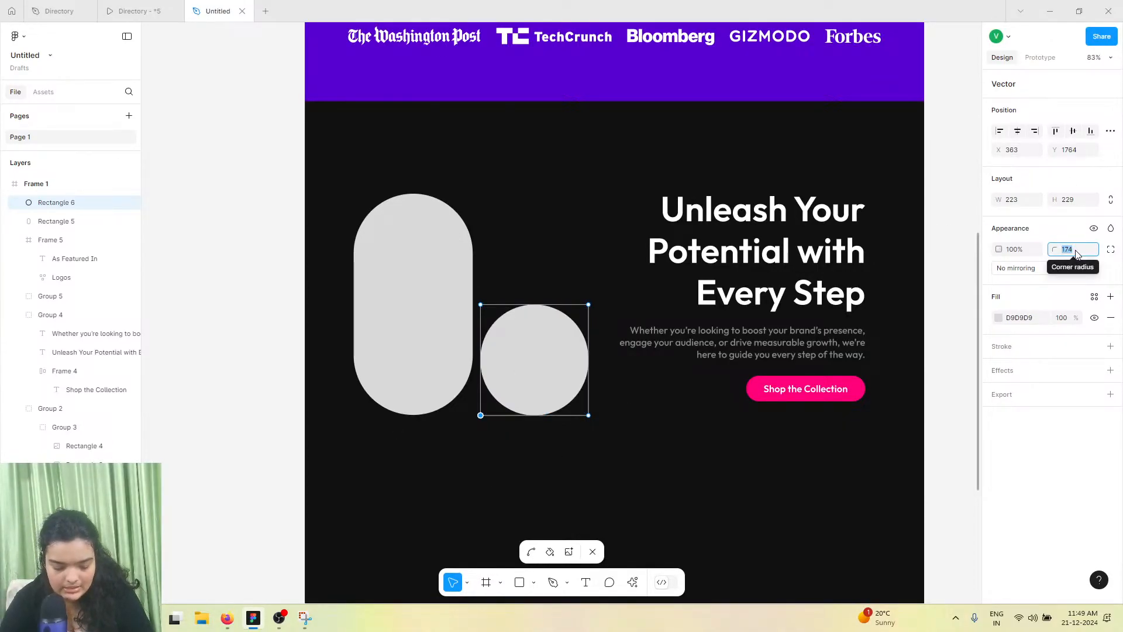
{"action": "type", "text": "0"}
{"action": "key", "text": "Return"}
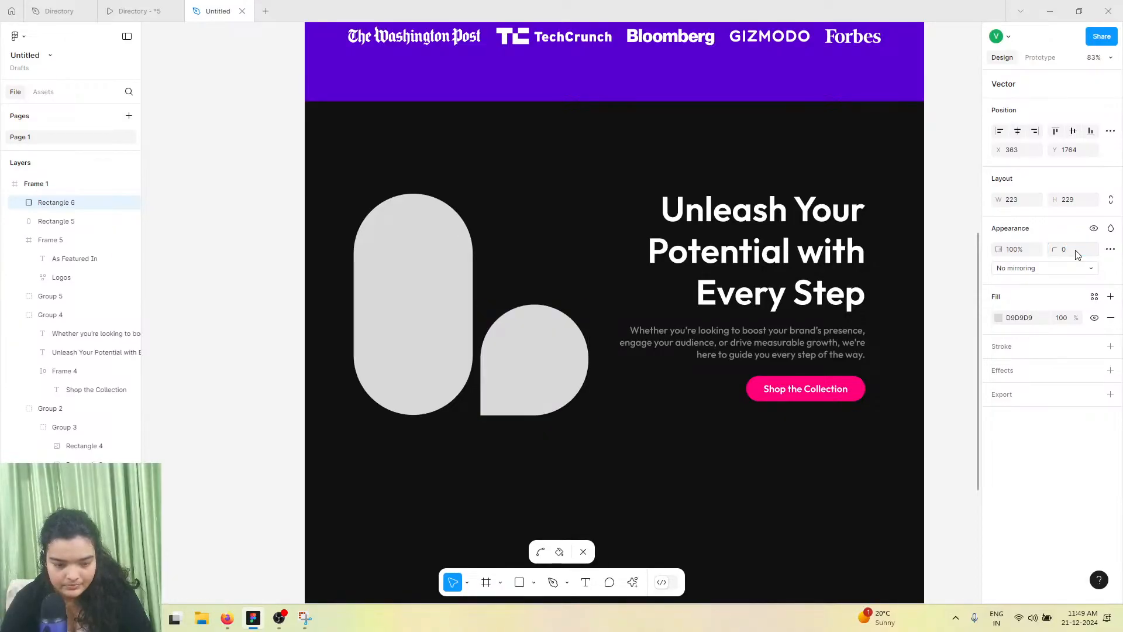
Set the top-right corner radius of the tall shape to 0
{"action": "double_click", "coordinate": [409, 252]}
{"action": "double_click", "coordinate": [409, 252]}
{"action": "left_click_drag", "start_coordinate": [459, 177], "coordinate": [526, 226]}
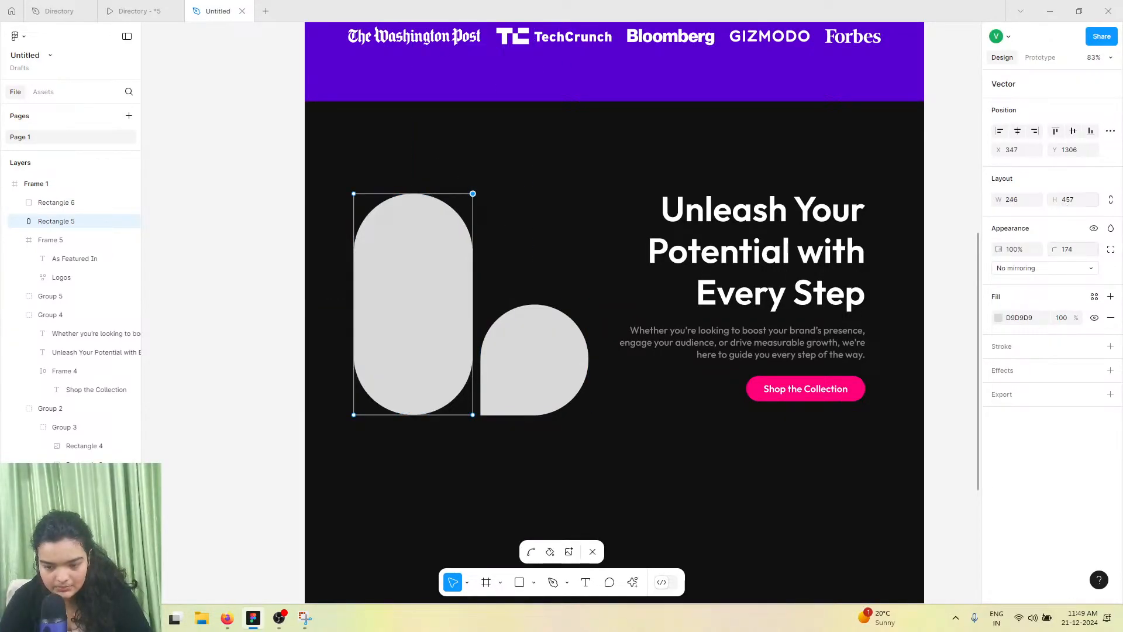
{"action": "left_click", "coordinate": [1068, 254]}
{"action": "type", "text": "0"}
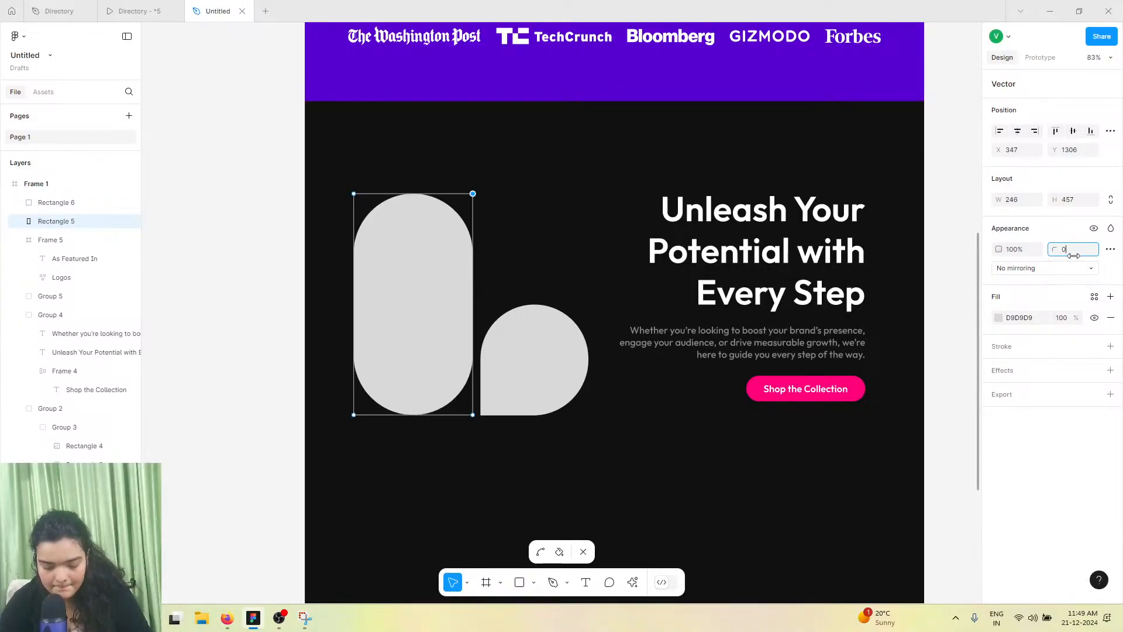
{"action": "key", "text": "Return"}
{"action": "key", "text": "Escape"}
Move the tall shape up slightly
{"action": "left_click", "coordinate": [528, 366]}
{"action": "left_click", "coordinate": [444, 318], "text": "shift"}
{"action": "left_click_drag", "start_coordinate": [445, 316], "coordinate": [443, 284]}
{"action": "left_click", "coordinate": [134, 10]}
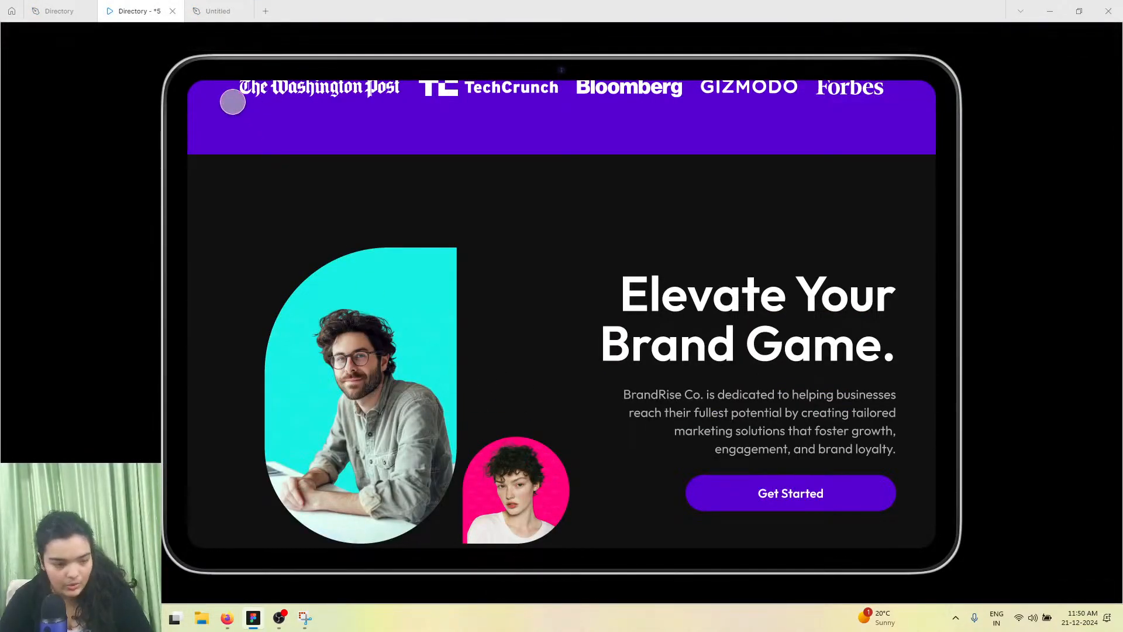
Fill the tall shape with the cyan swatch colour
{"action": "left_click", "coordinate": [230, 9]}
{"action": "left_click", "coordinate": [461, 296]}
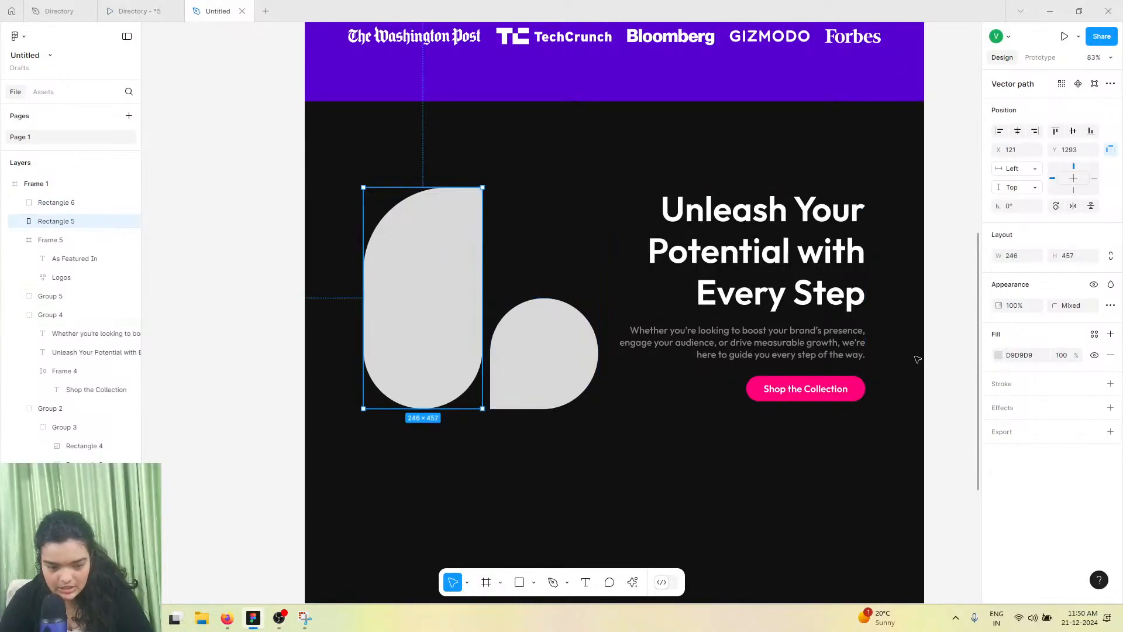
{"action": "left_click", "coordinate": [998, 356]}
{"action": "left_click", "coordinate": [969, 544]}
Fill the small round shape with pink FF007B, checking the reference design's colours along the way
{"action": "left_click", "coordinate": [567, 384]}
{"action": "left_click", "coordinate": [998, 356]}
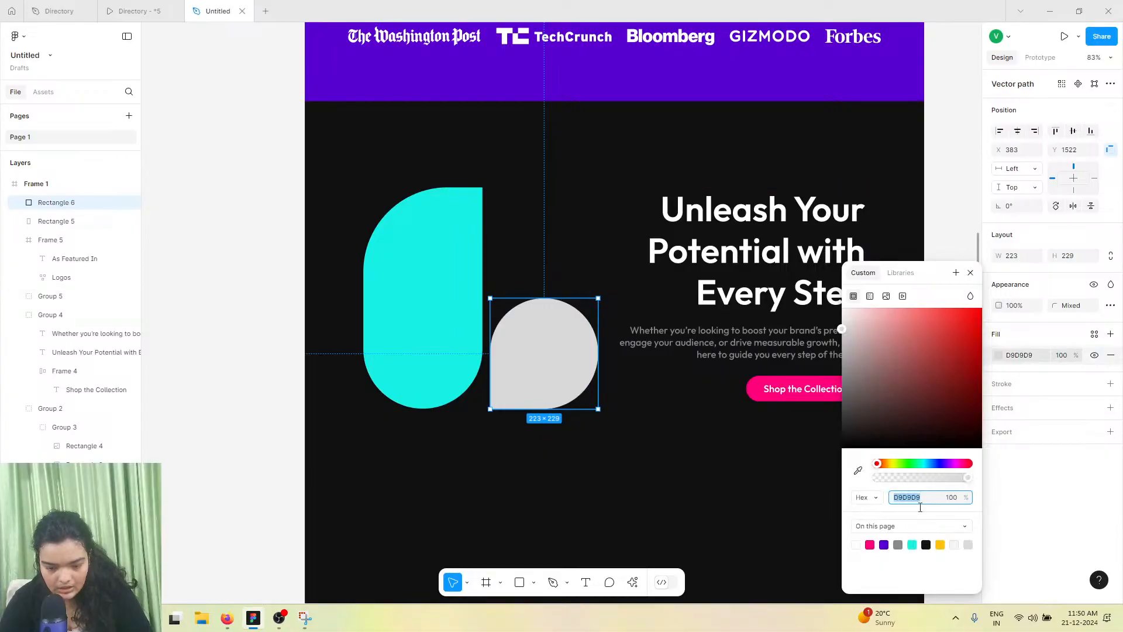
{"action": "left_click", "coordinate": [940, 544]}
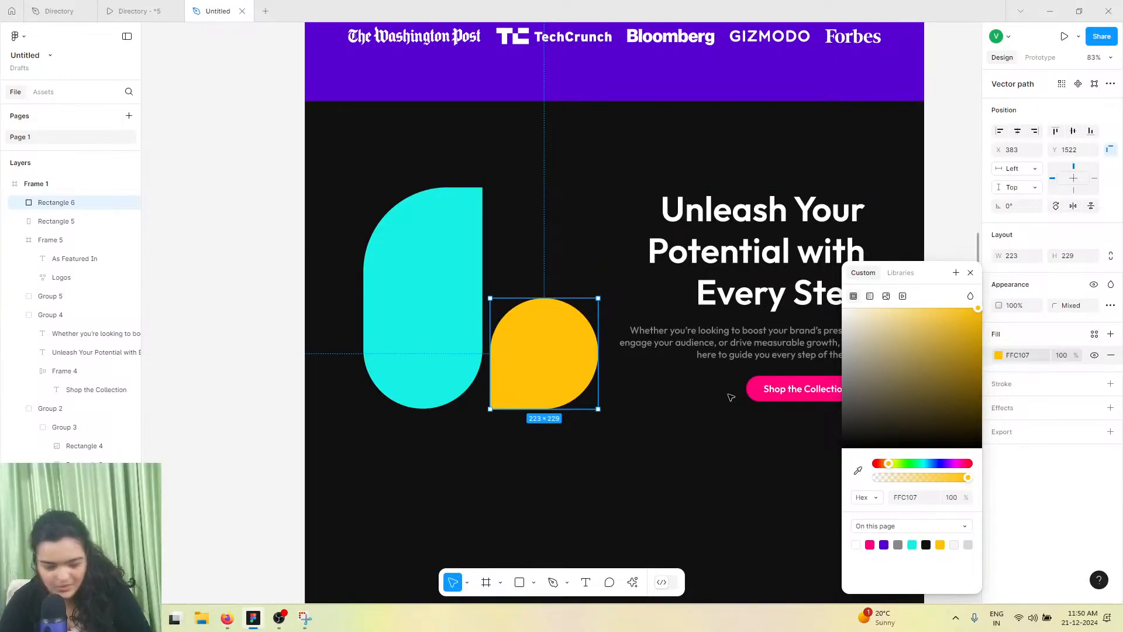
{"action": "left_click", "coordinate": [114, 11]}
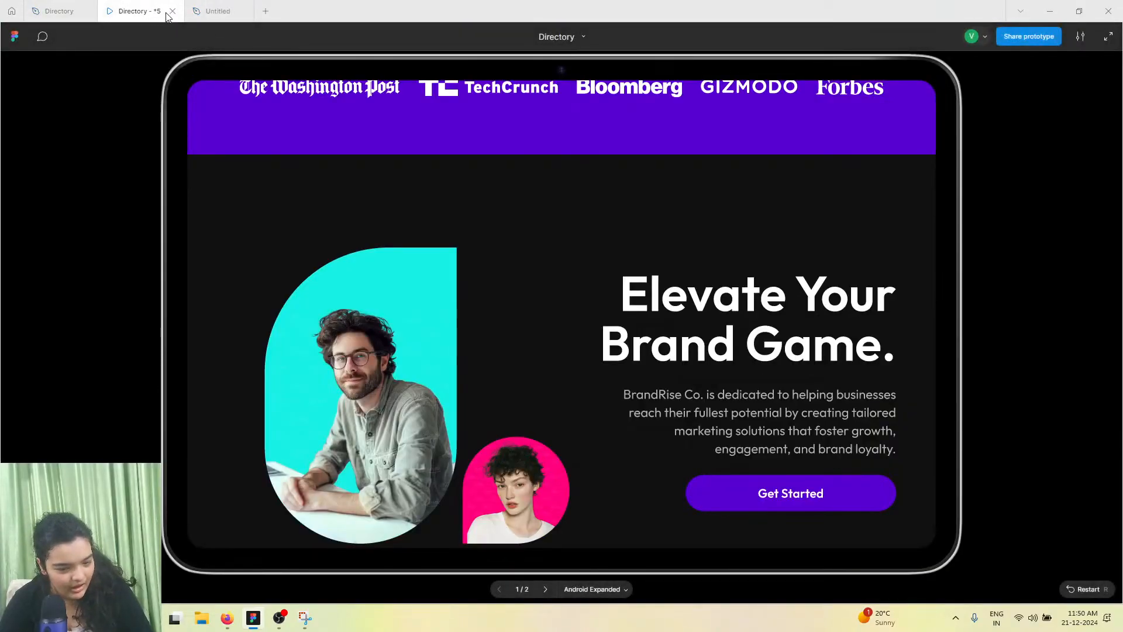
{"action": "scroll", "coordinate": [556, 501], "scroll_direction": "down", "scroll_amount": 2}
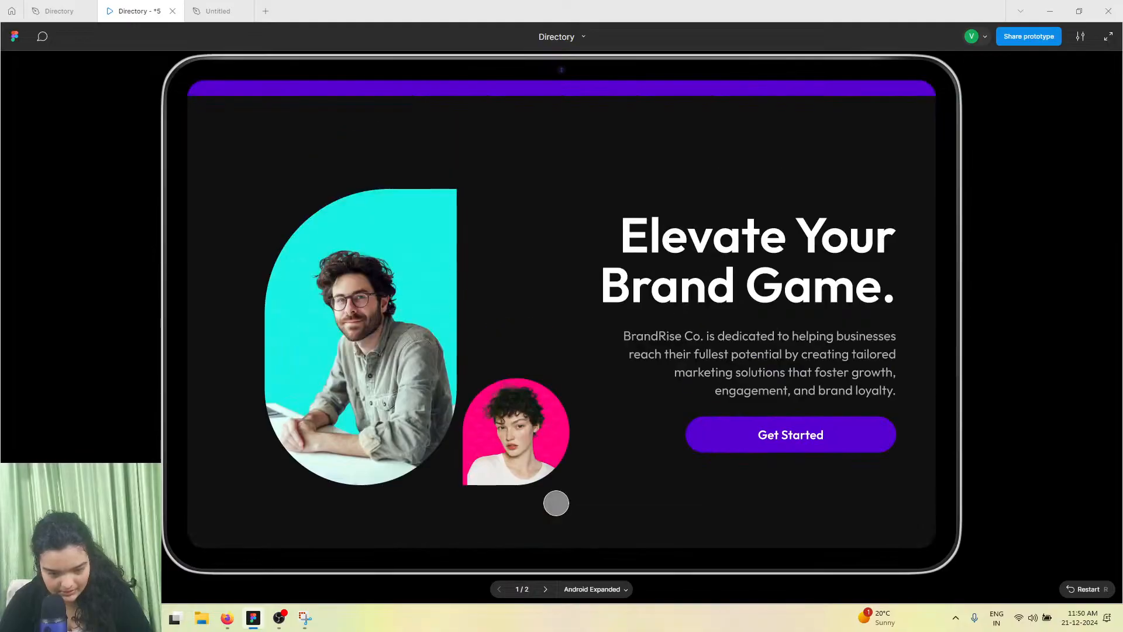
{"action": "key", "text": "ctrl+Tab"}
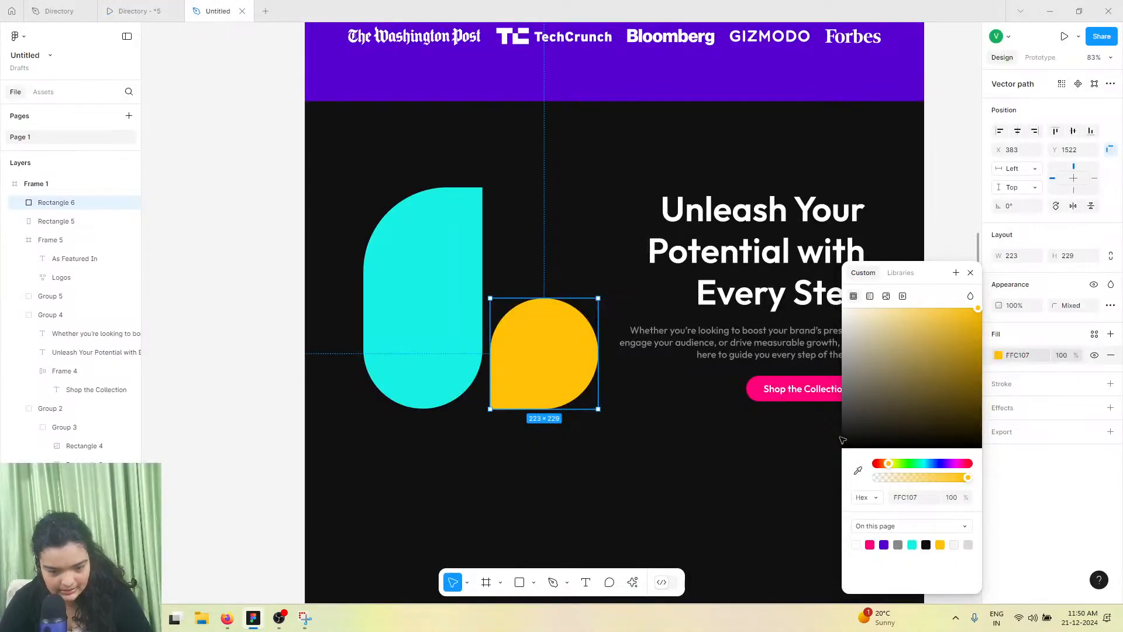
{"action": "left_click", "coordinate": [869, 545]}
Change the Shop the Collection button's fill to purple 5700D1
{"action": "left_click", "coordinate": [761, 388]}
{"action": "left_click", "coordinate": [760, 388]}
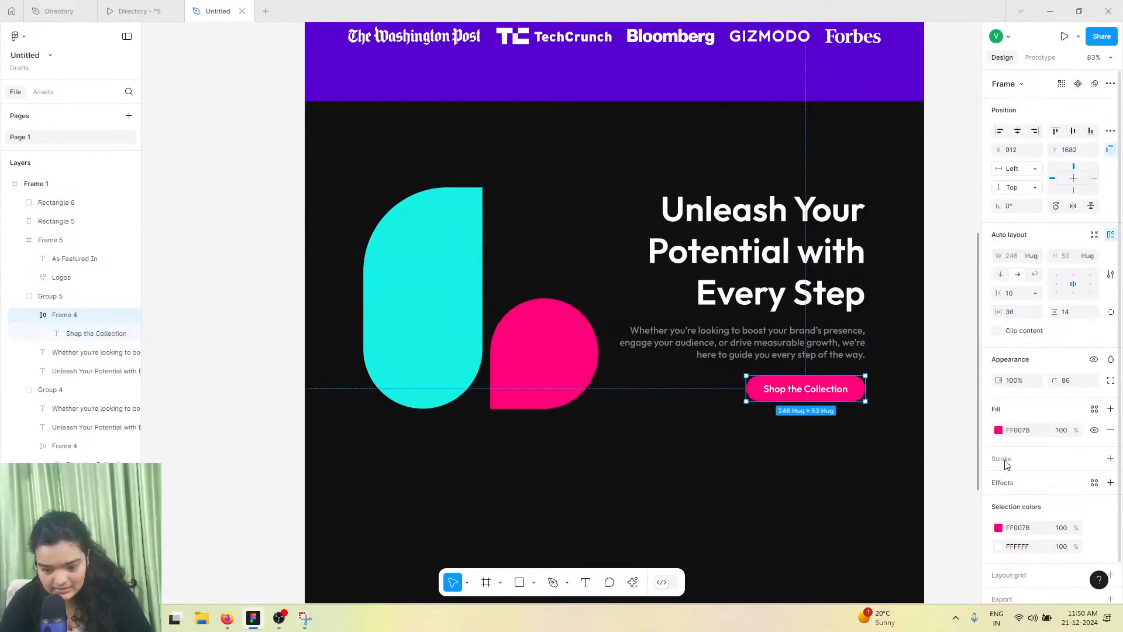
{"action": "left_click", "coordinate": [998, 430]}
{"action": "left_click", "coordinate": [884, 544]}
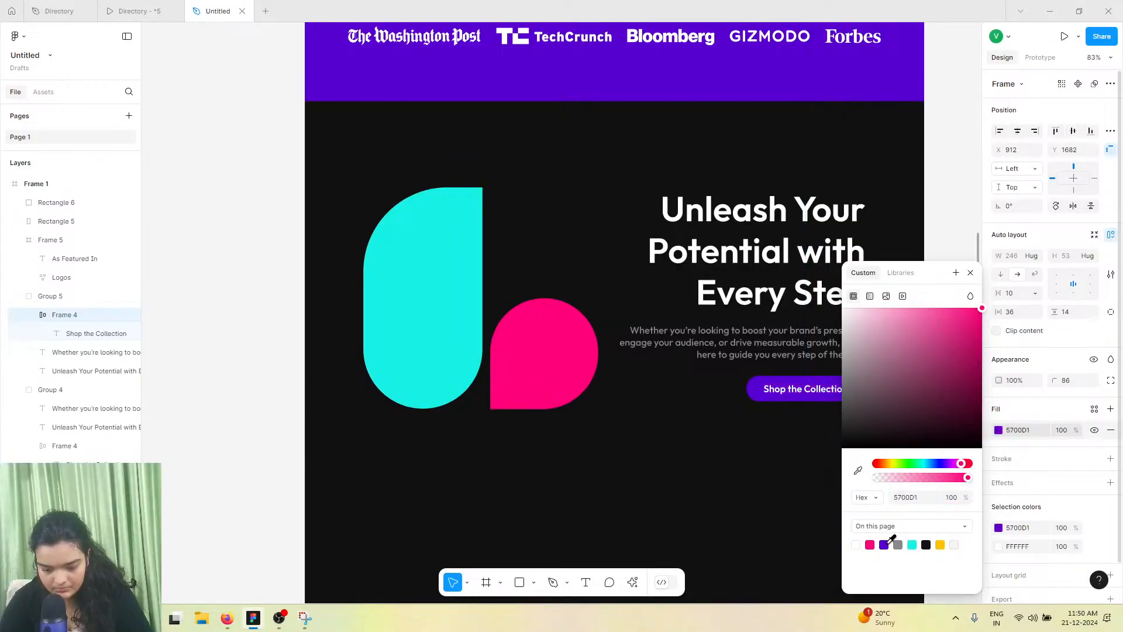
{"action": "left_click", "coordinate": [702, 494]}
{"action": "left_click", "coordinate": [446, 332]}
{"action": "double_click", "coordinate": [446, 331]}
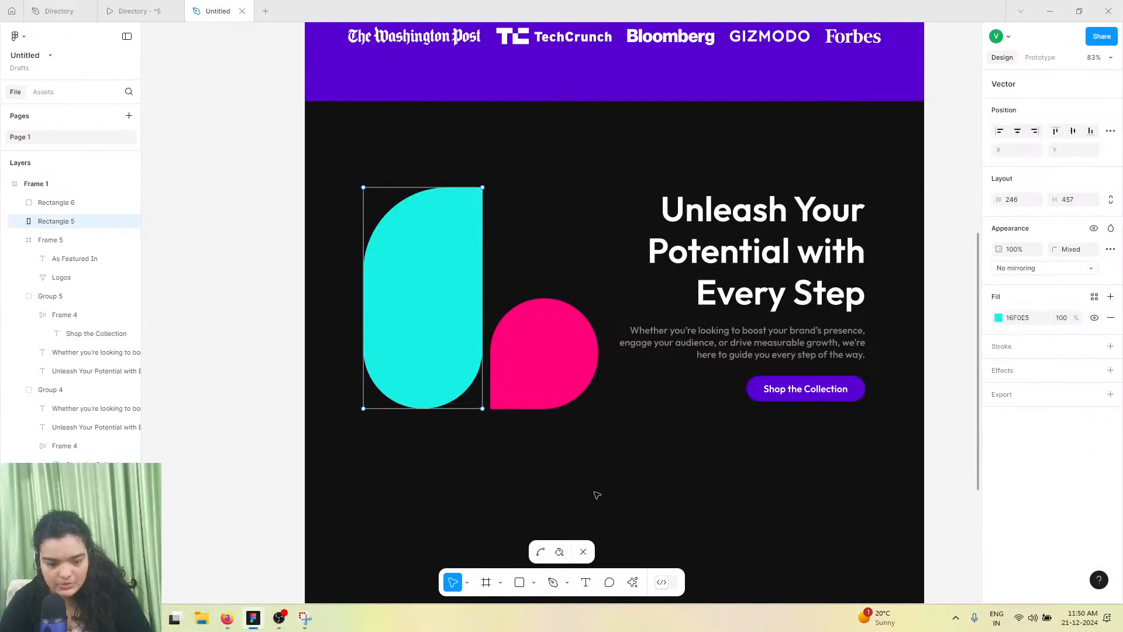
{"action": "left_click", "coordinate": [632, 582]}
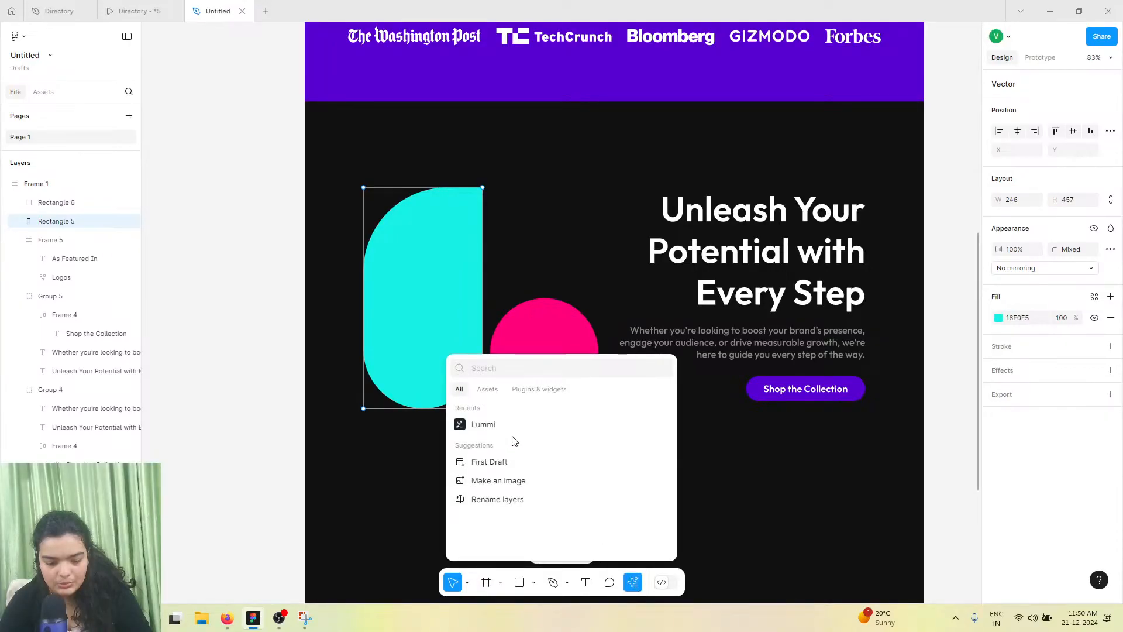
{"action": "key", "text": "Escape"}
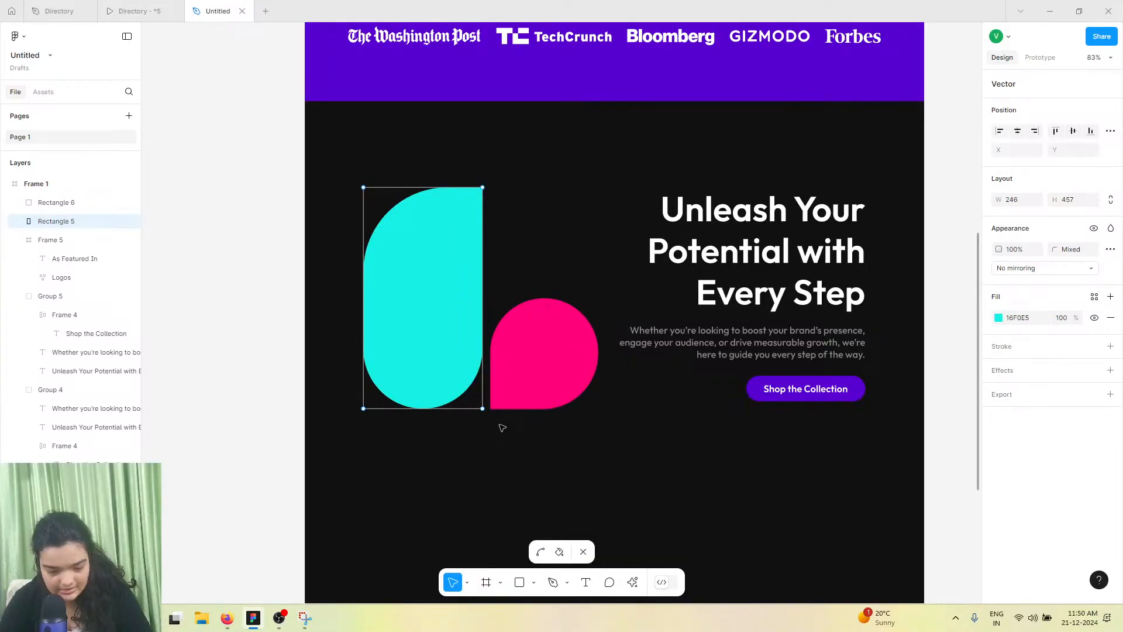
{"action": "left_click", "coordinate": [585, 552]}
Open the Lummi plugin with the tall shape selected and search for people photos
{"action": "left_click", "coordinate": [630, 586]}
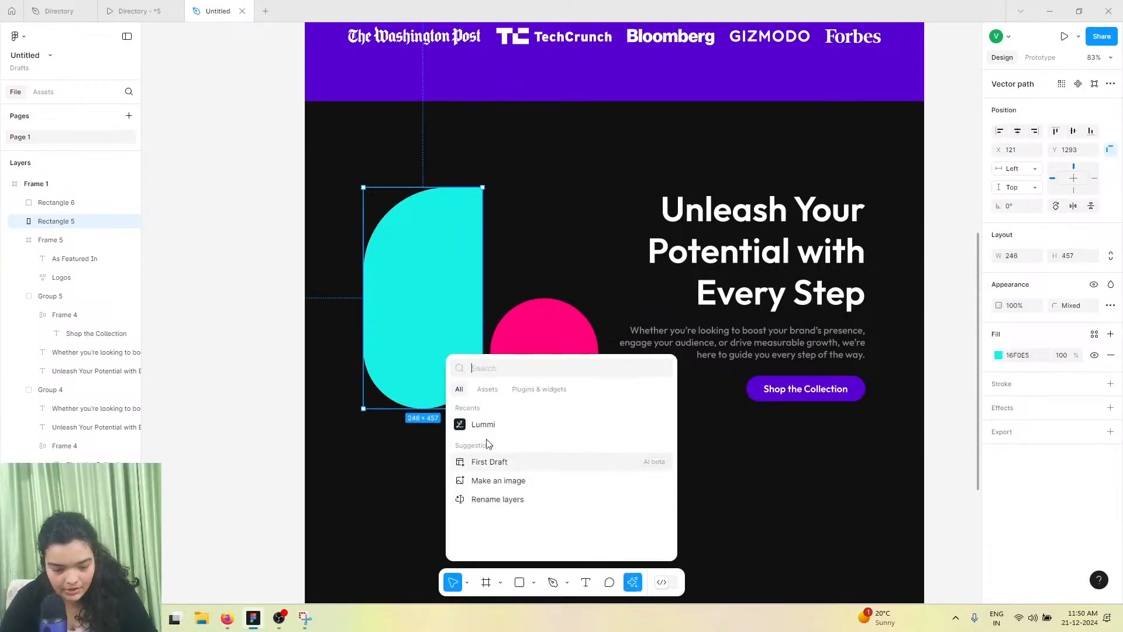
{"action": "left_click", "coordinate": [479, 425]}
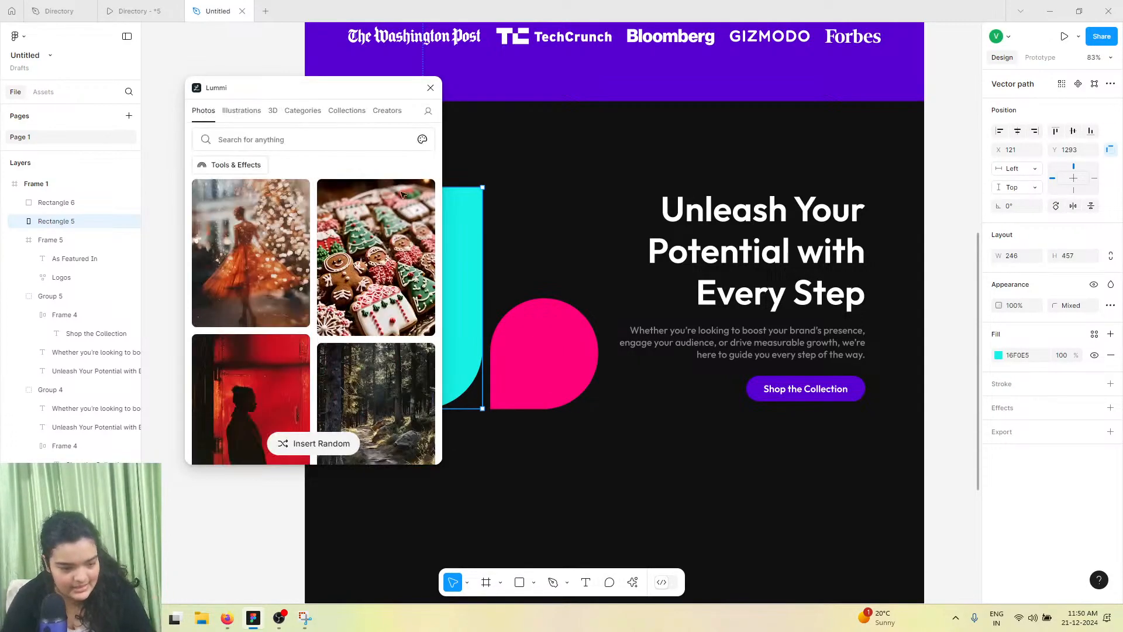
{"action": "left_click", "coordinate": [302, 135]}
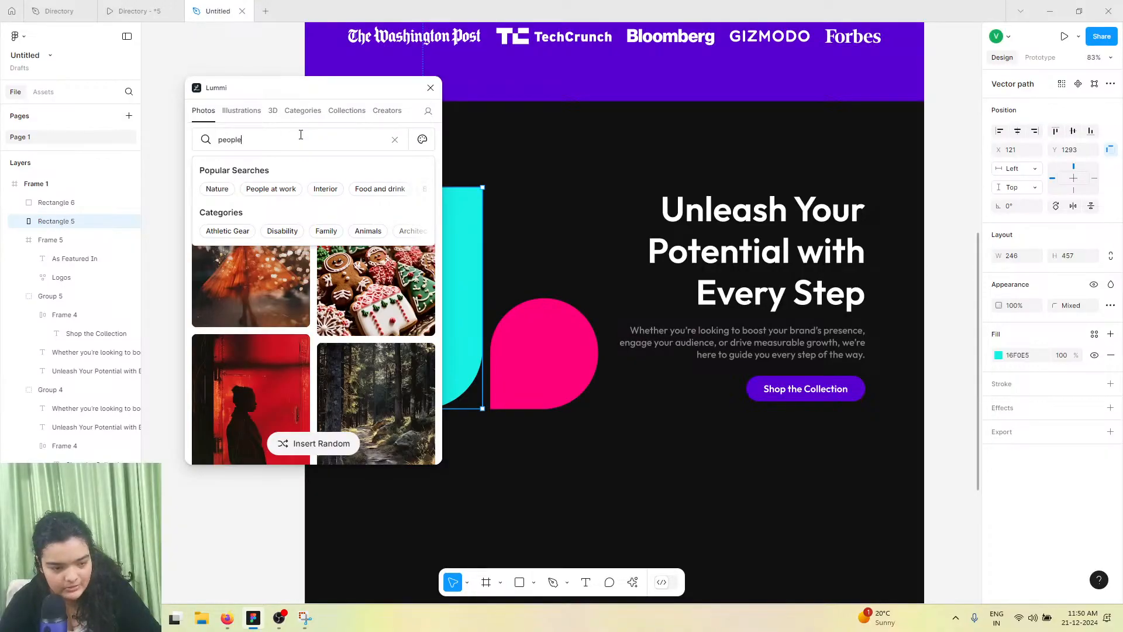
{"action": "key", "text": "Return"}
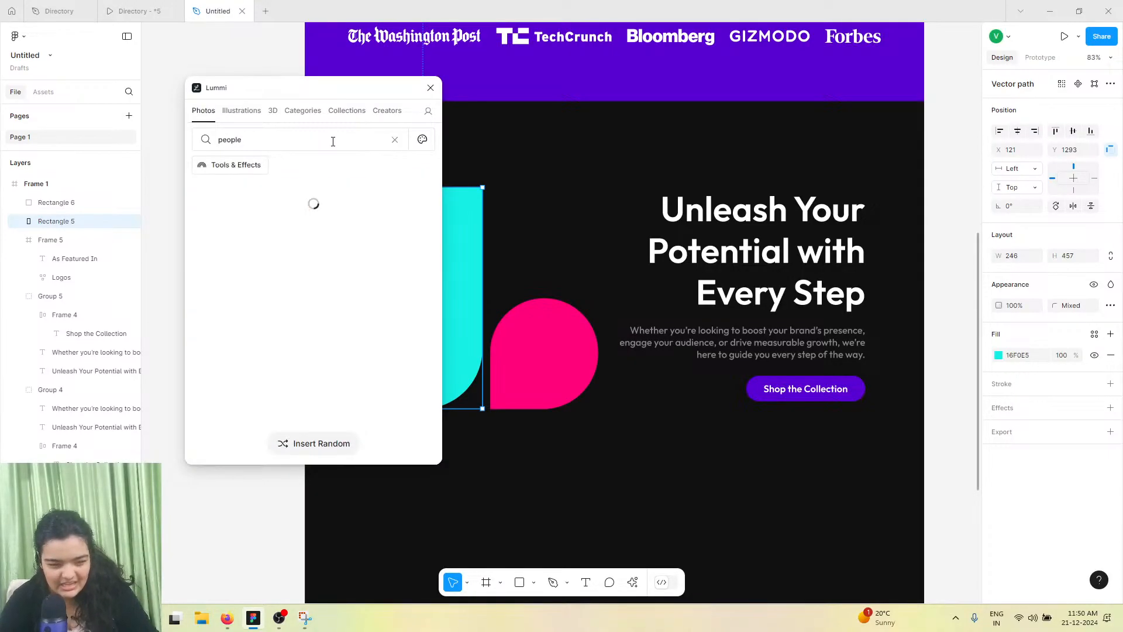
Turn on the Remove background filter and insert a transparent photo of a woman into the tall shape
{"action": "left_click", "coordinate": [238, 164]}
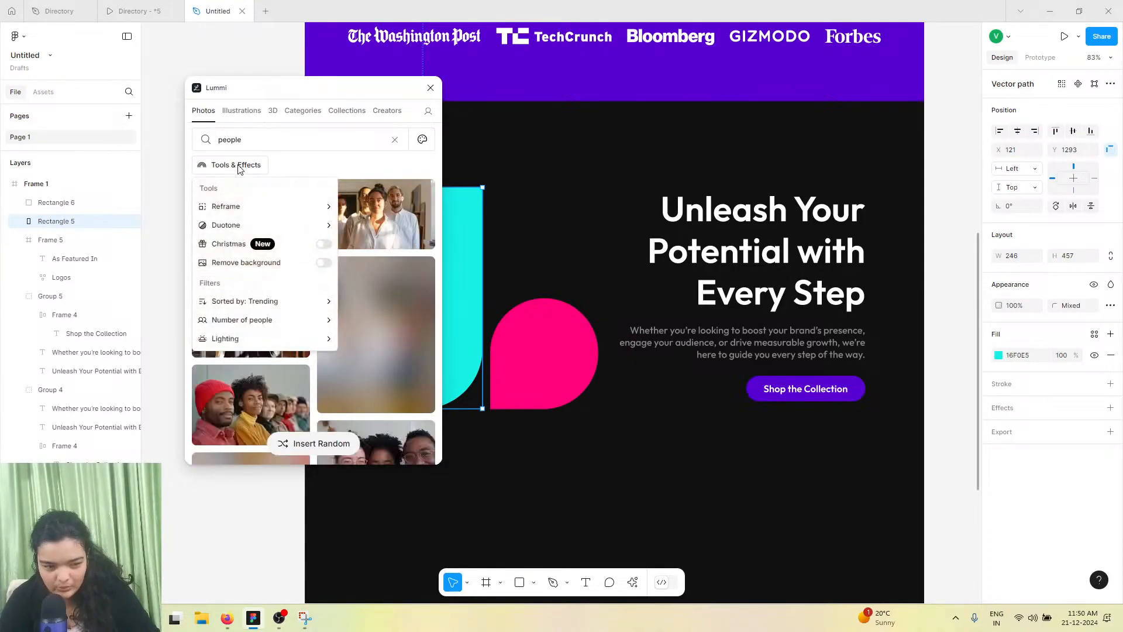
{"action": "left_click", "coordinate": [323, 262]}
{"action": "left_click", "coordinate": [399, 256]}
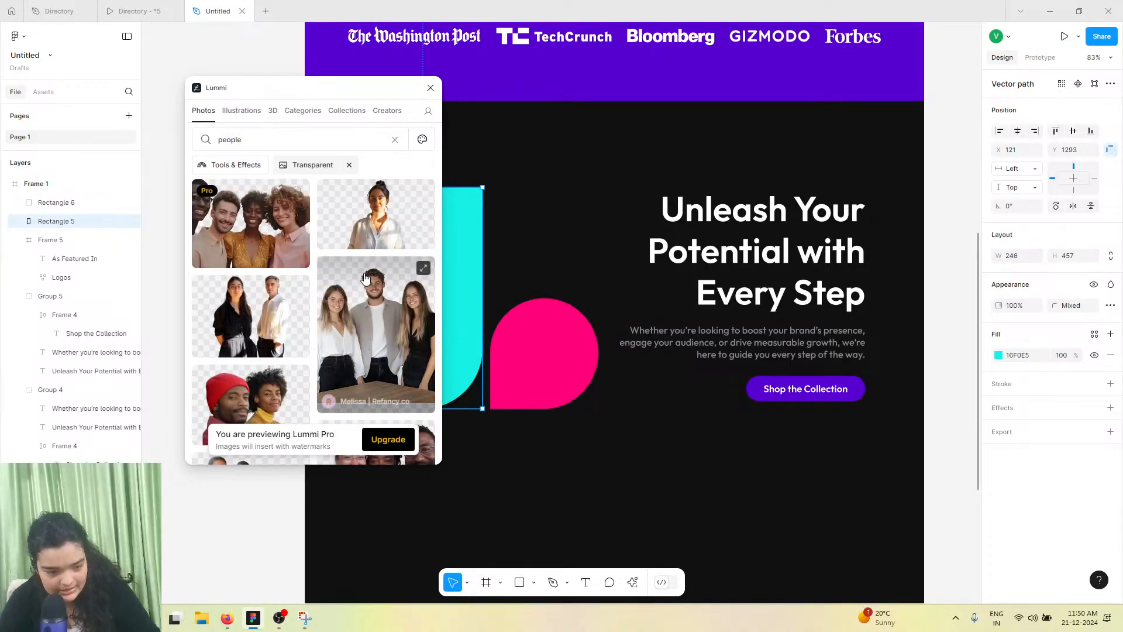
{"action": "left_click", "coordinate": [358, 240]}
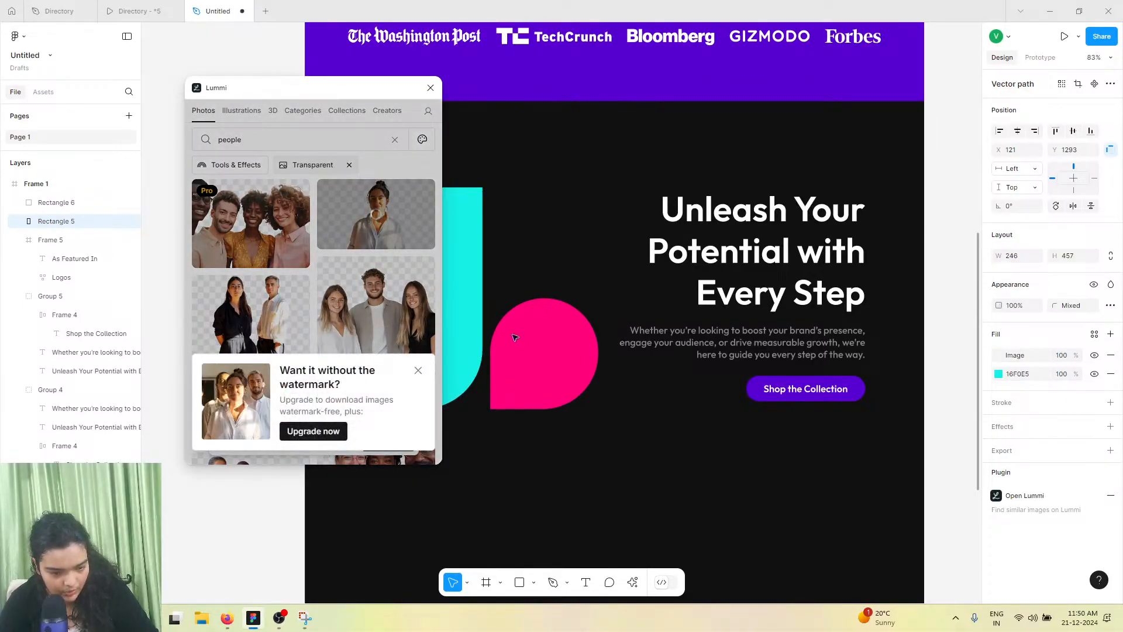
Select the small round shape, insert another woman's portrait into it, and close the plugin
{"action": "left_click", "coordinate": [518, 354]}
{"action": "scroll", "coordinate": [375, 259], "scroll_direction": "down", "scroll_amount": 5}
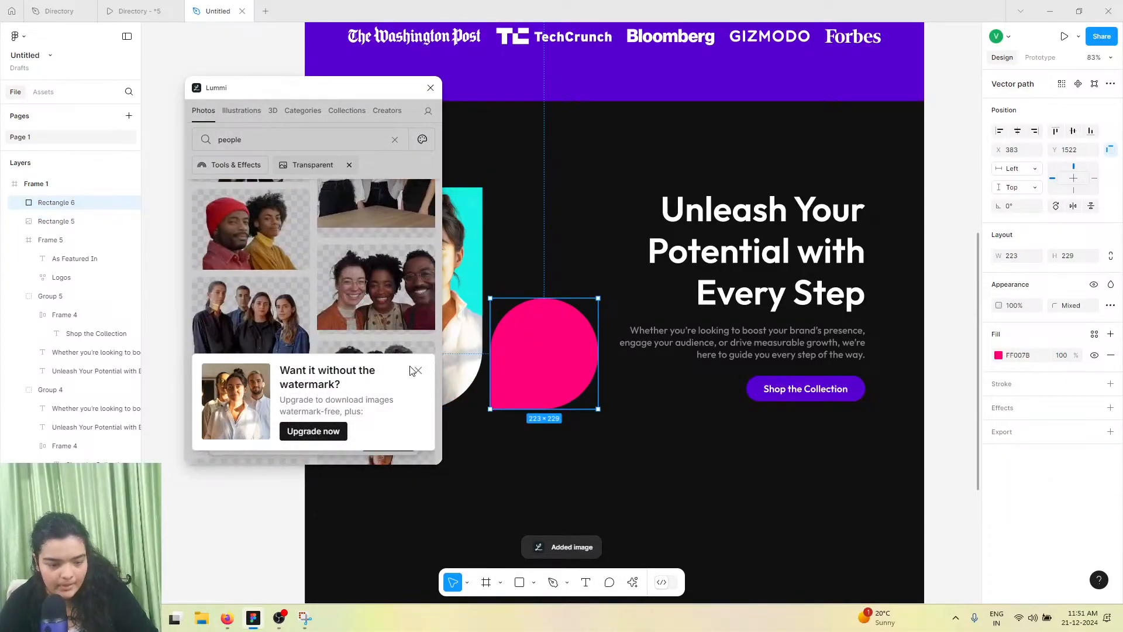
{"action": "left_click", "coordinate": [412, 368]}
{"action": "scroll", "coordinate": [345, 328], "scroll_direction": "down", "scroll_amount": 8}
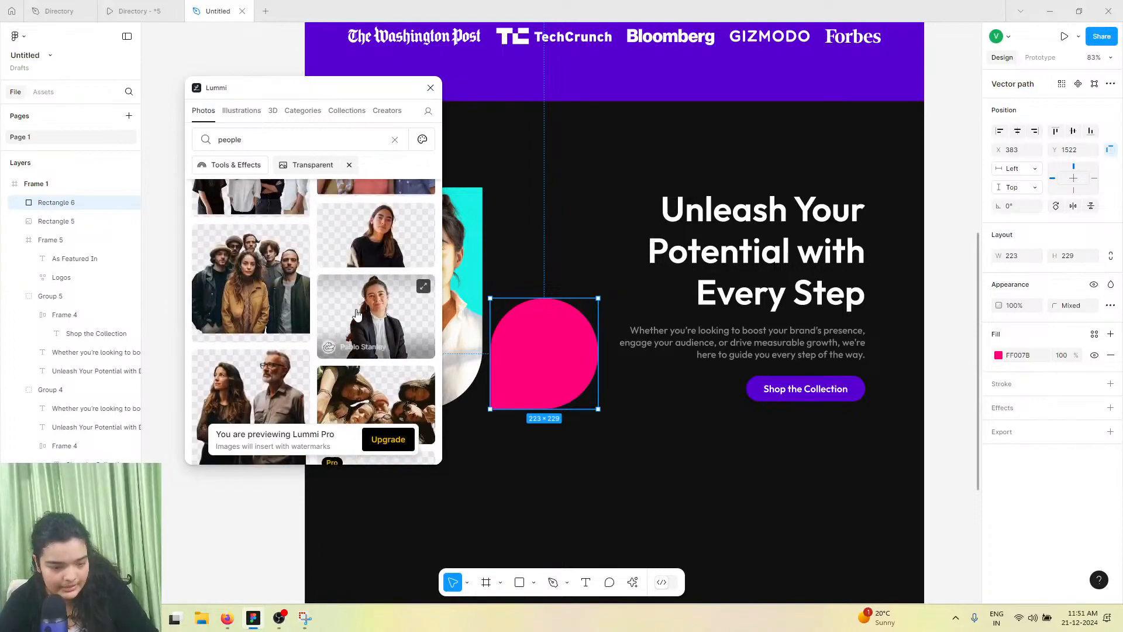
{"action": "left_click", "coordinate": [380, 239]}
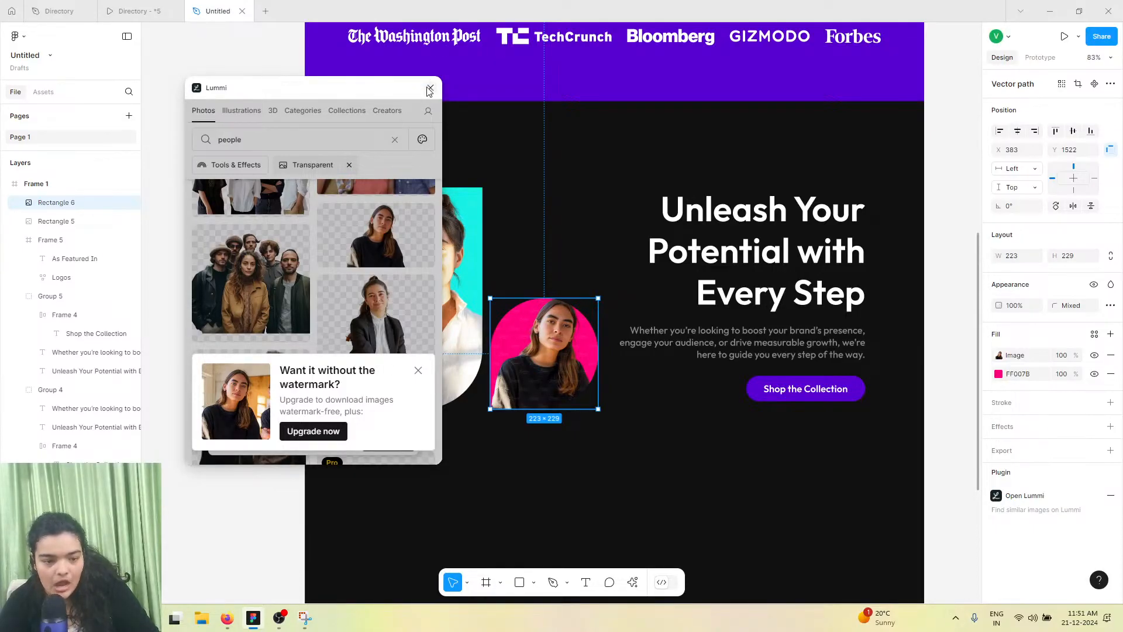
{"action": "left_click", "coordinate": [428, 89]}
Switch the tall shape's image to Crop mode and shift the photo lower inside the shape
{"action": "left_click", "coordinate": [56, 221]}
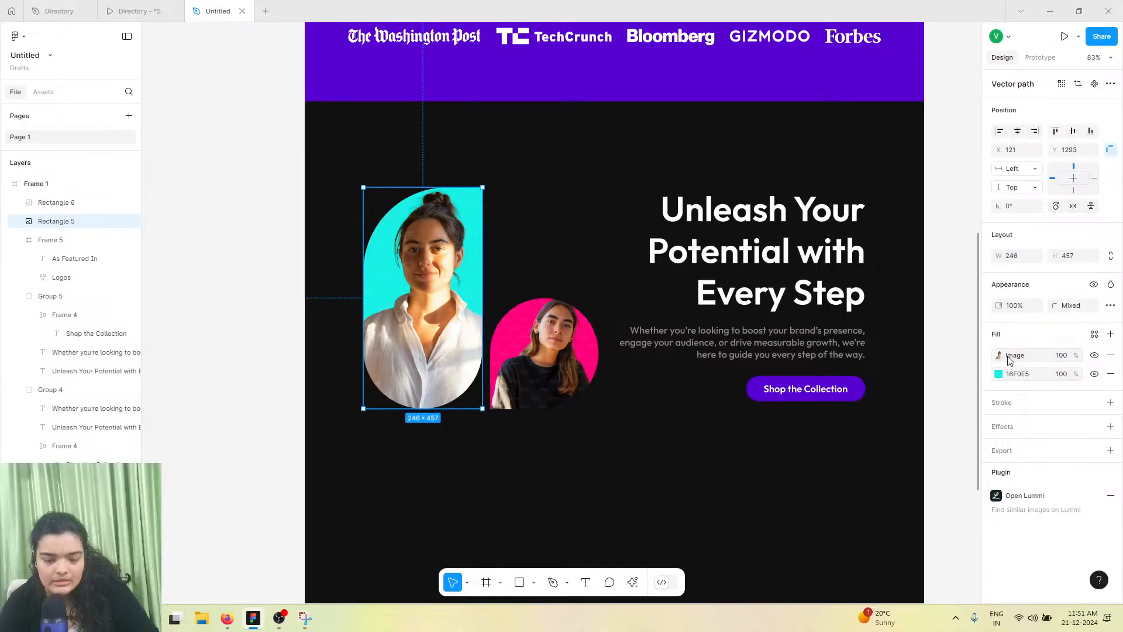
{"action": "left_click", "coordinate": [1007, 358]}
{"action": "left_click", "coordinate": [872, 349]}
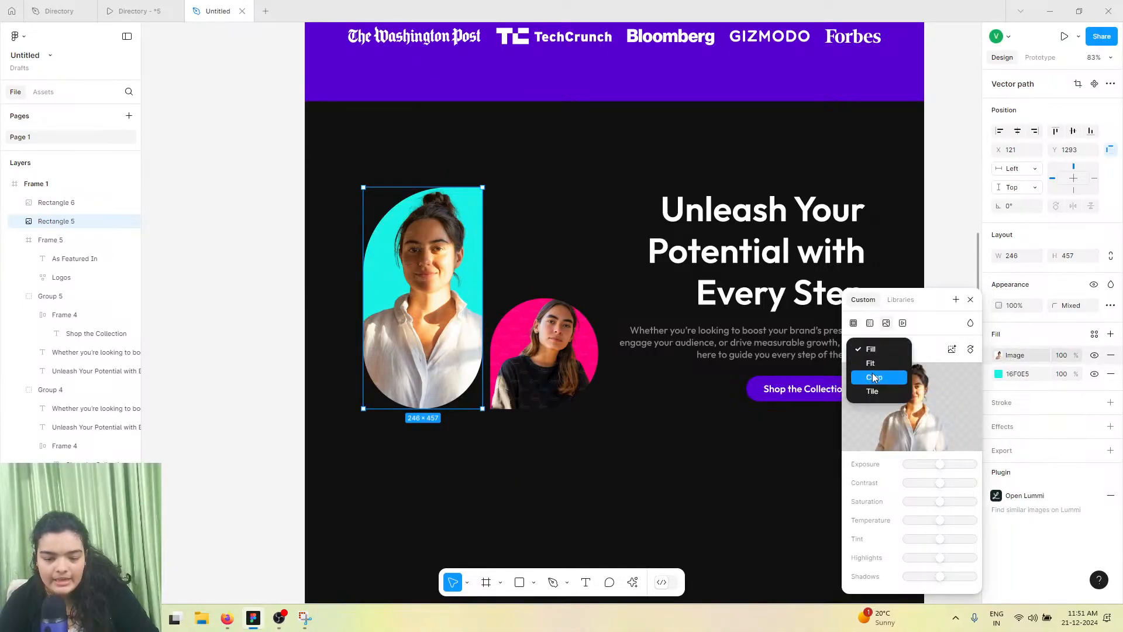
{"action": "left_click", "coordinate": [874, 377]}
{"action": "left_click_drag", "start_coordinate": [507, 185], "coordinate": [498, 227]}
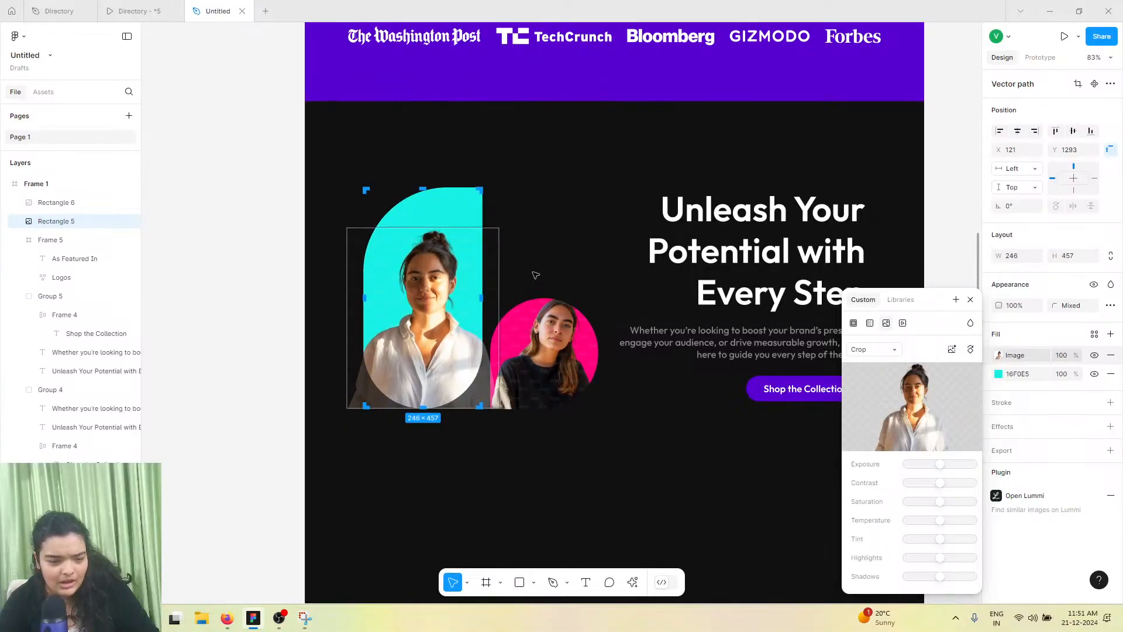
Switch the small round shape's image to Crop mode and shift the photo slightly down
{"action": "left_click", "coordinate": [542, 307]}
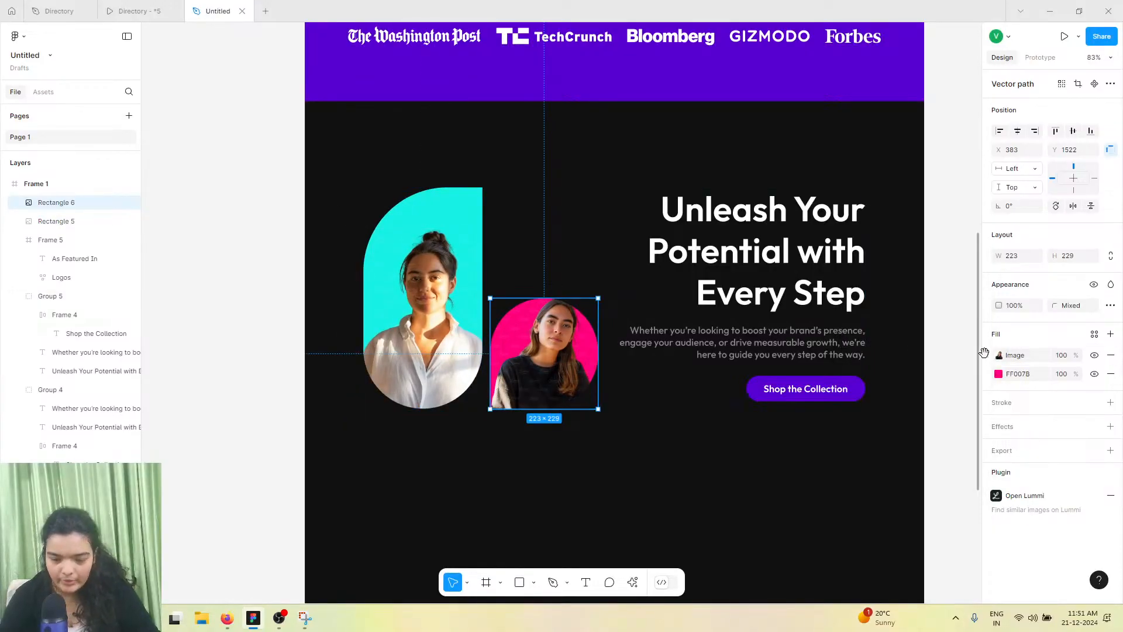
{"action": "left_click", "coordinate": [994, 356]}
{"action": "left_click", "coordinate": [896, 350]}
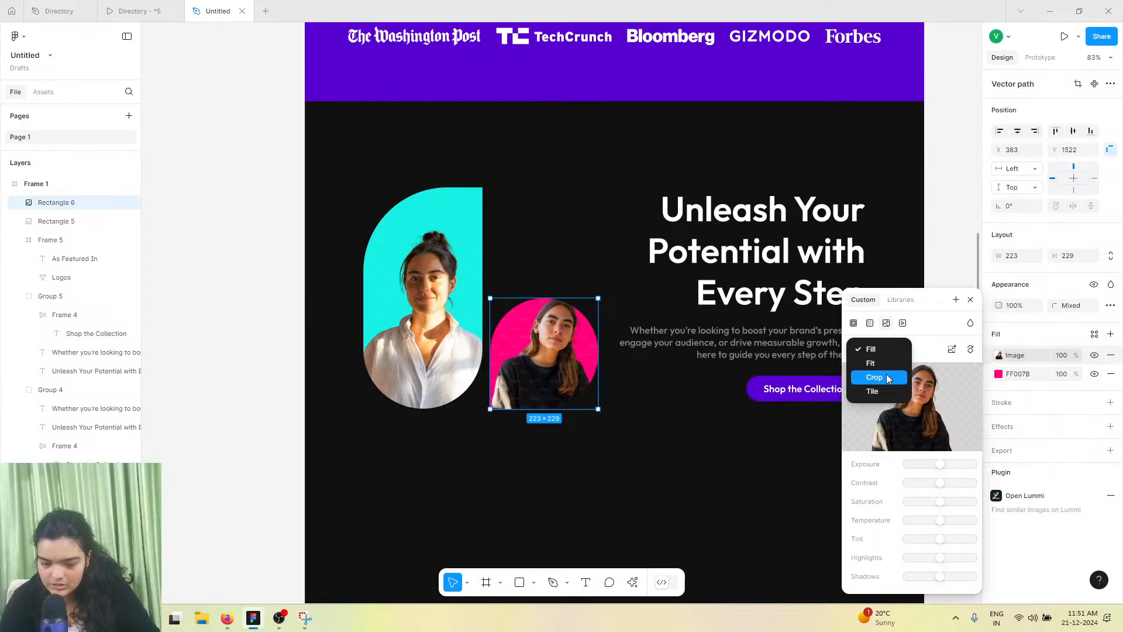
{"action": "left_click", "coordinate": [887, 378]}
{"action": "left_click_drag", "start_coordinate": [550, 292], "coordinate": [557, 312]}
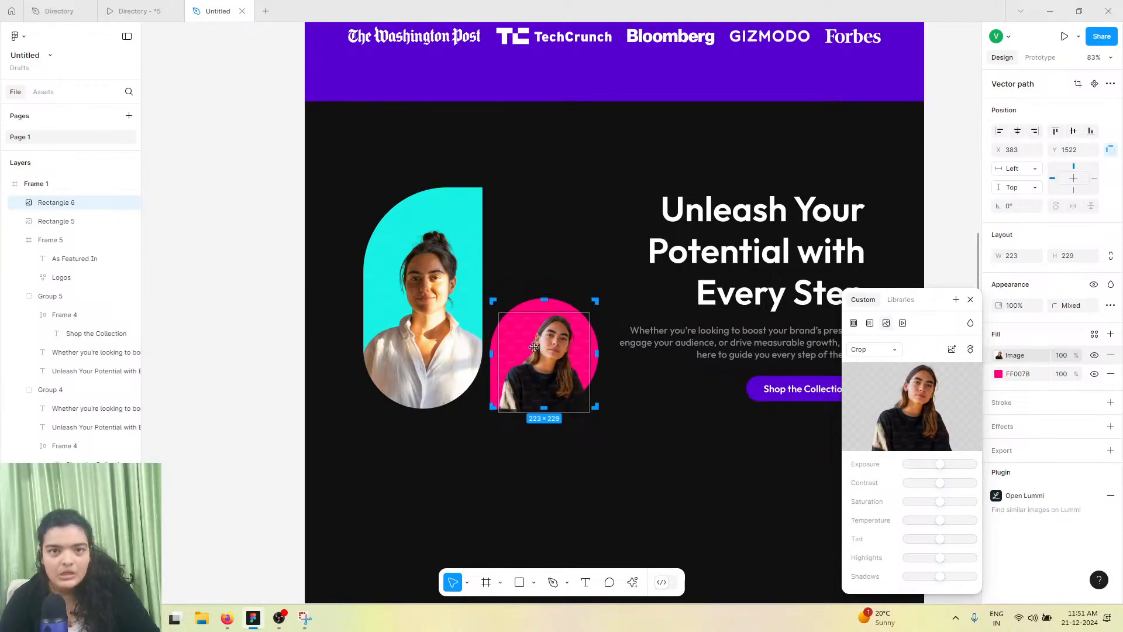
{"action": "key", "text": "Escape"}
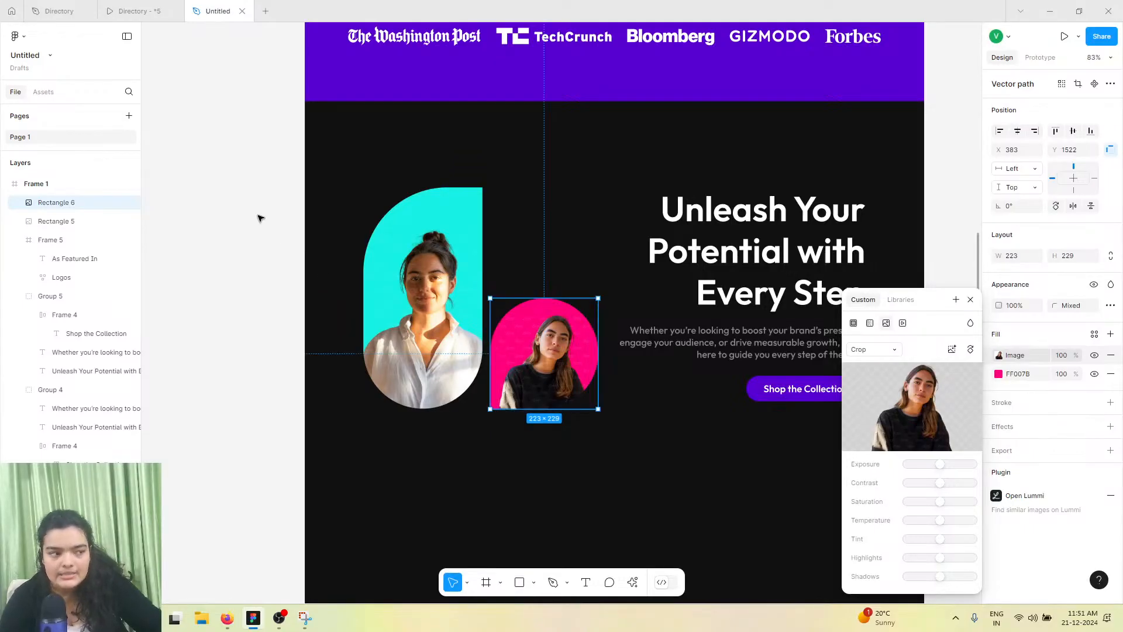
{"action": "left_click", "coordinate": [259, 216]}
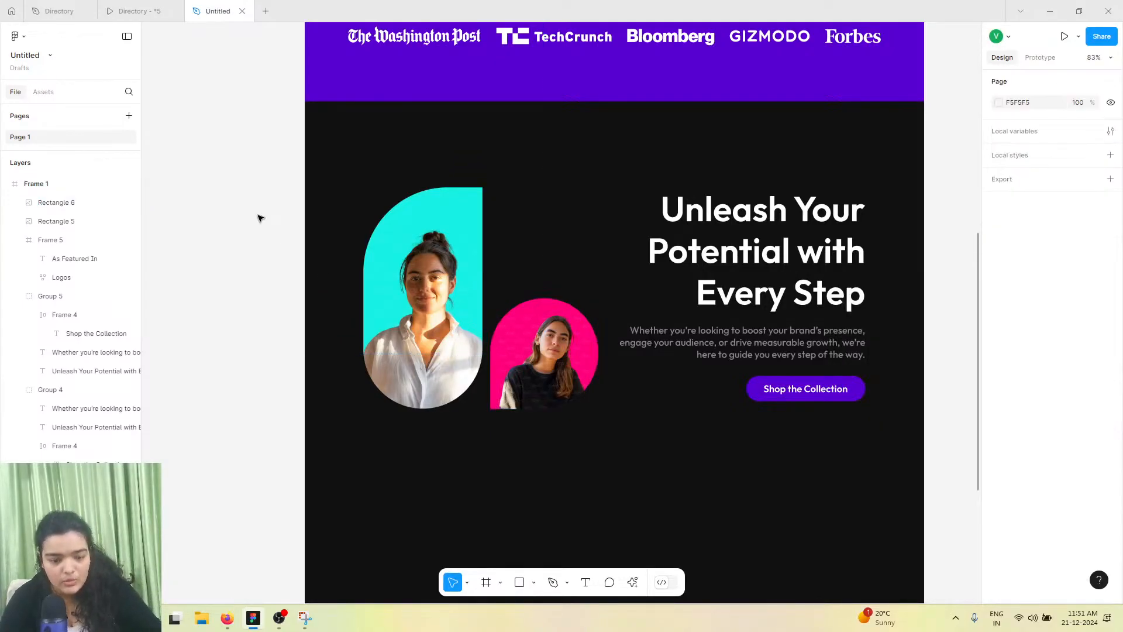
Compare the section with the Elevate Your Brand Game section in the reference file
{"action": "scroll", "coordinate": [266, 223], "scroll_direction": "right", "scroll_amount": 3}
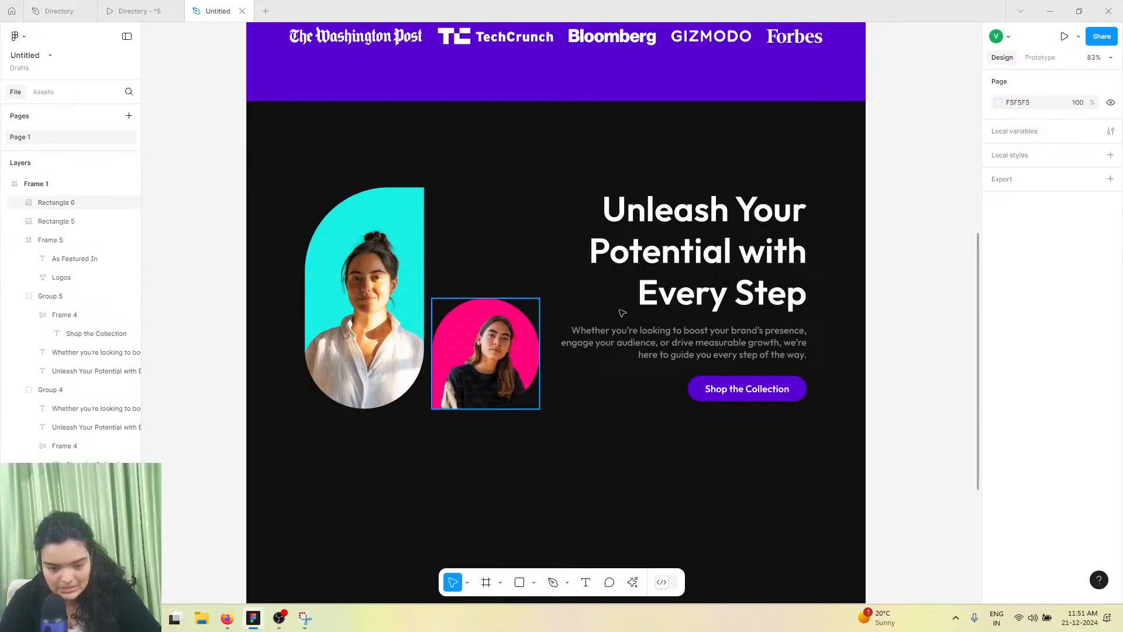
{"action": "left_click", "coordinate": [669, 286]}
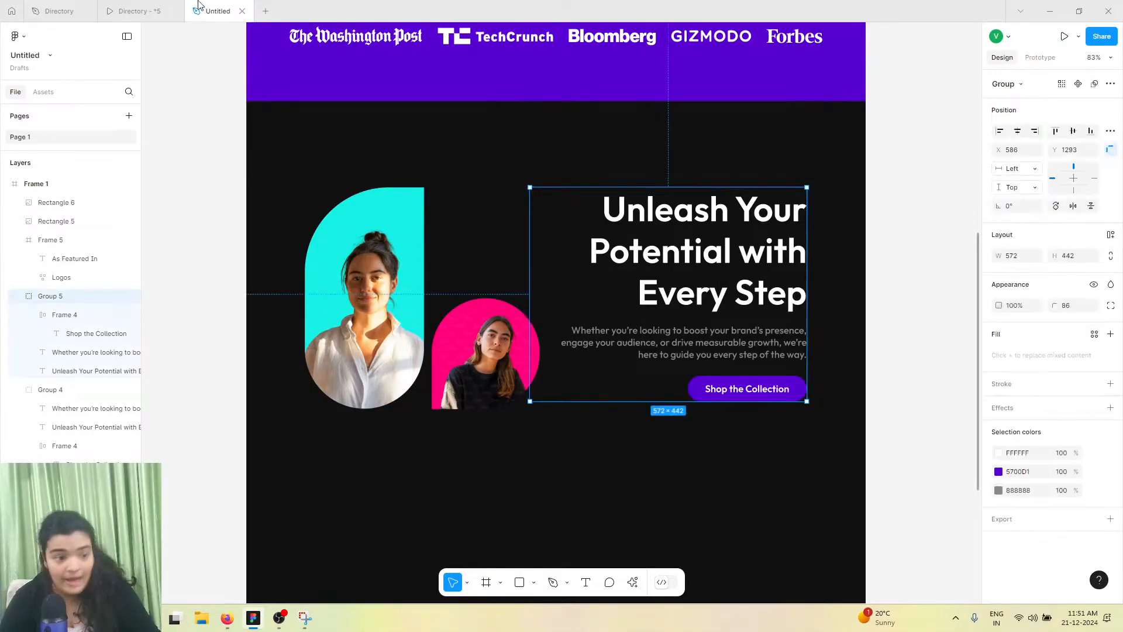
{"action": "left_click", "coordinate": [166, 8]}
{"action": "left_click", "coordinate": [58, 11]}
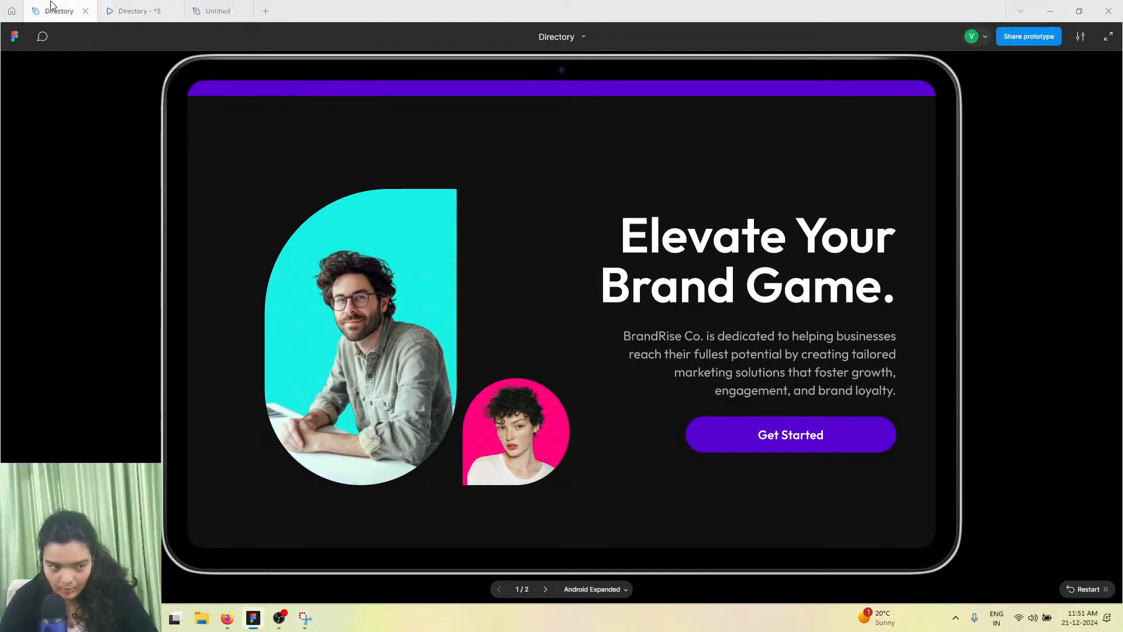
{"action": "scroll", "coordinate": [563, 240], "scroll_direction": "down", "scroll_amount": 3}
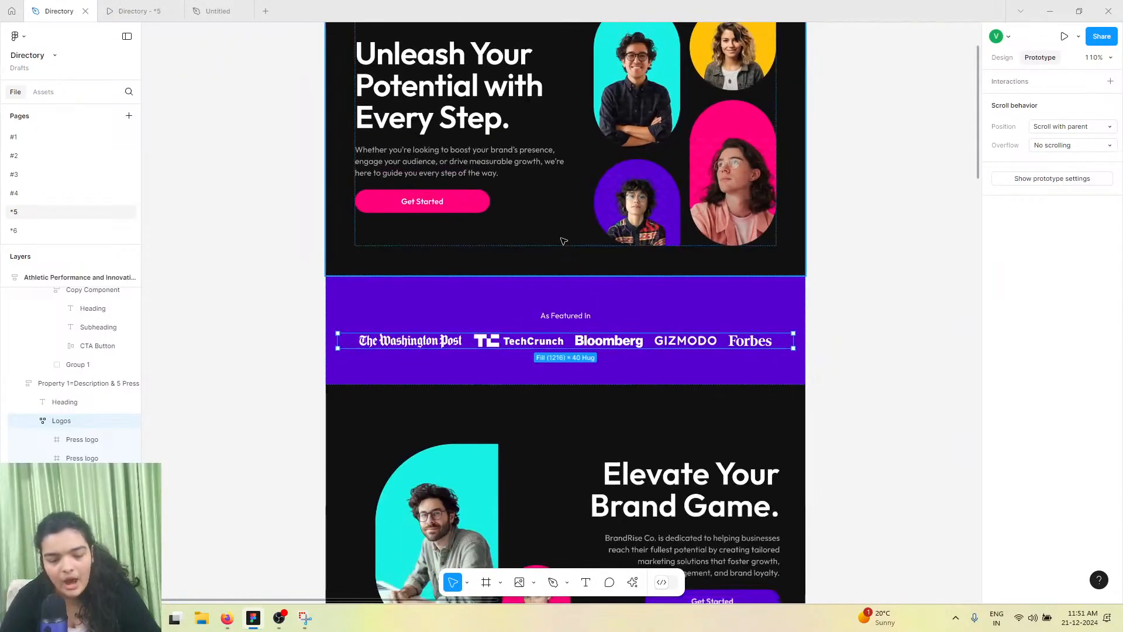
{"action": "scroll", "coordinate": [566, 394], "scroll_direction": "down", "scroll_amount": 5}
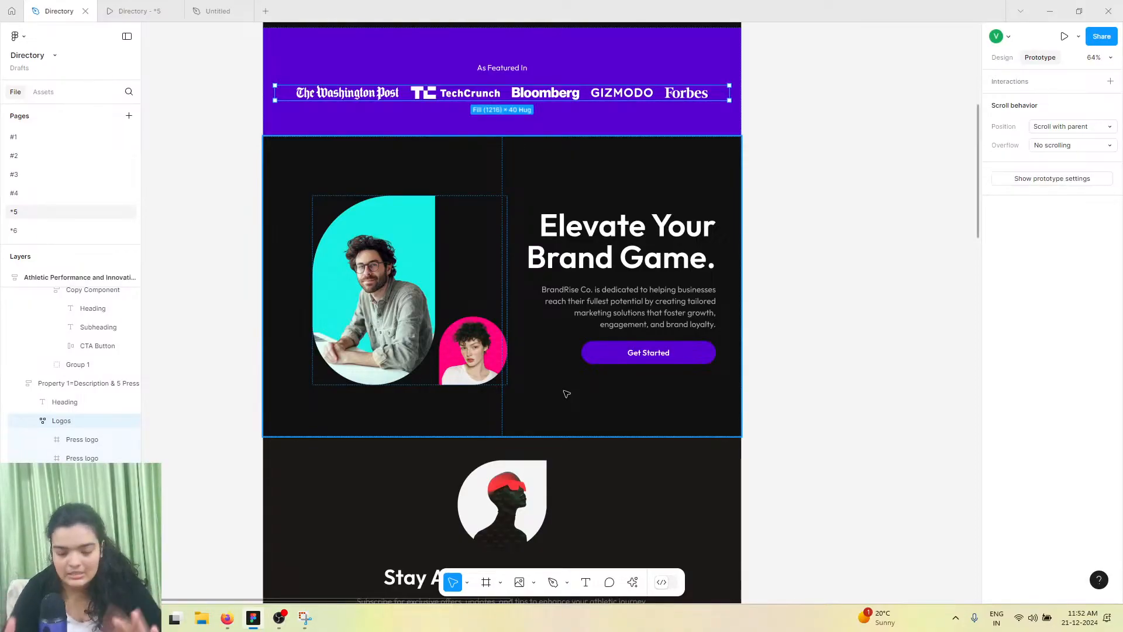
{"action": "left_click", "coordinate": [400, 288]}
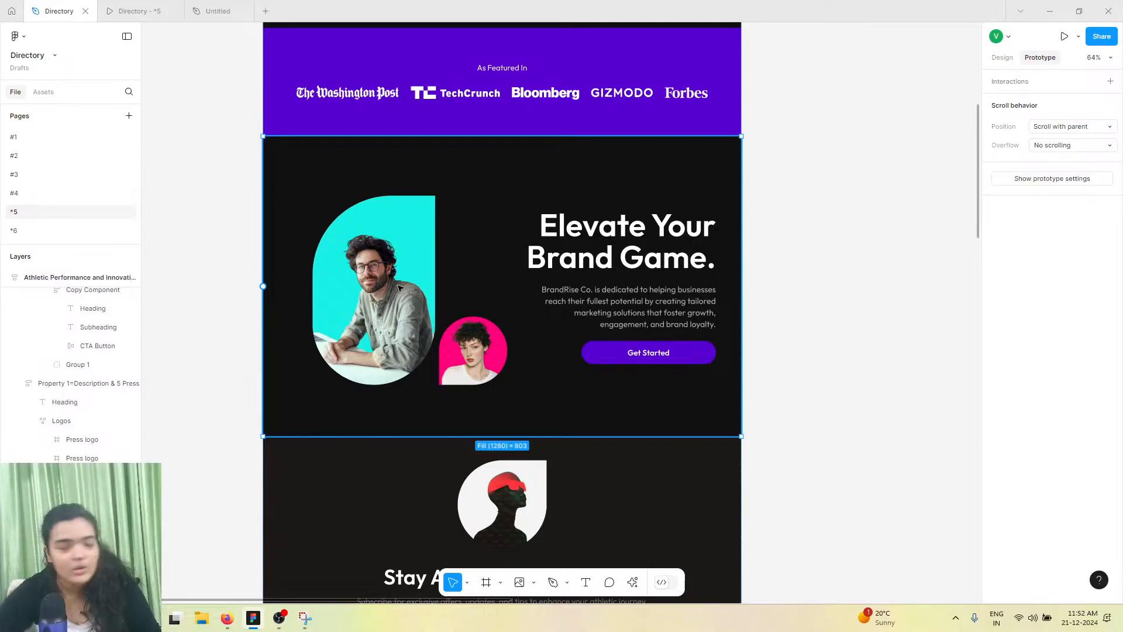
Copy the Elevate Your Brand Game. heading text from the reference file
{"action": "mouse_move", "coordinate": [148, 4]}
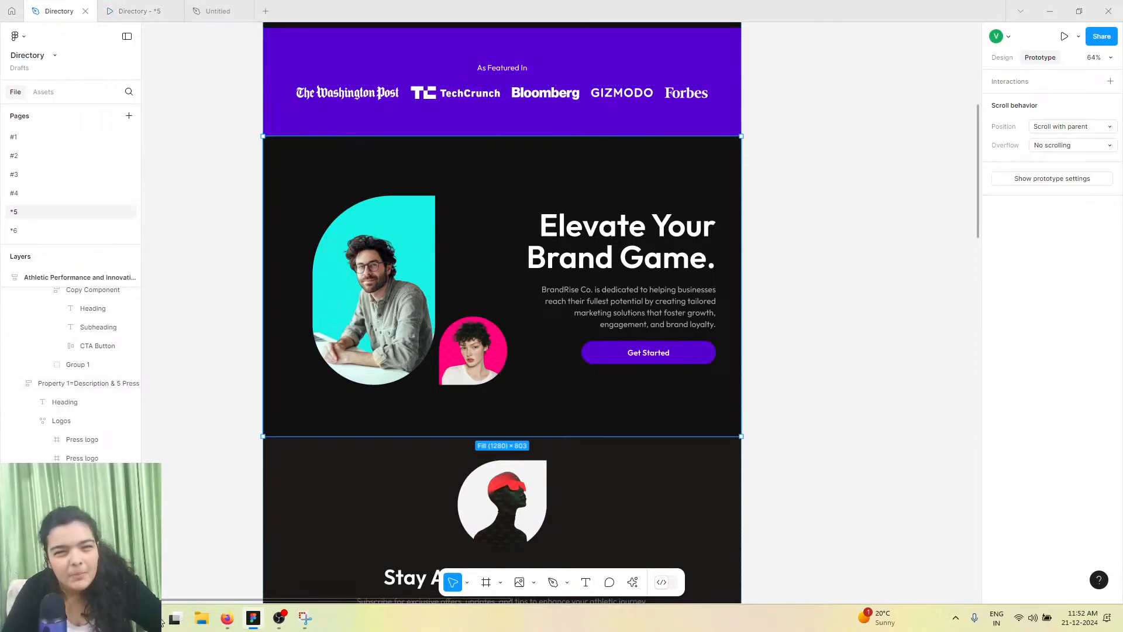
{"action": "left_click", "coordinate": [128, 11]}
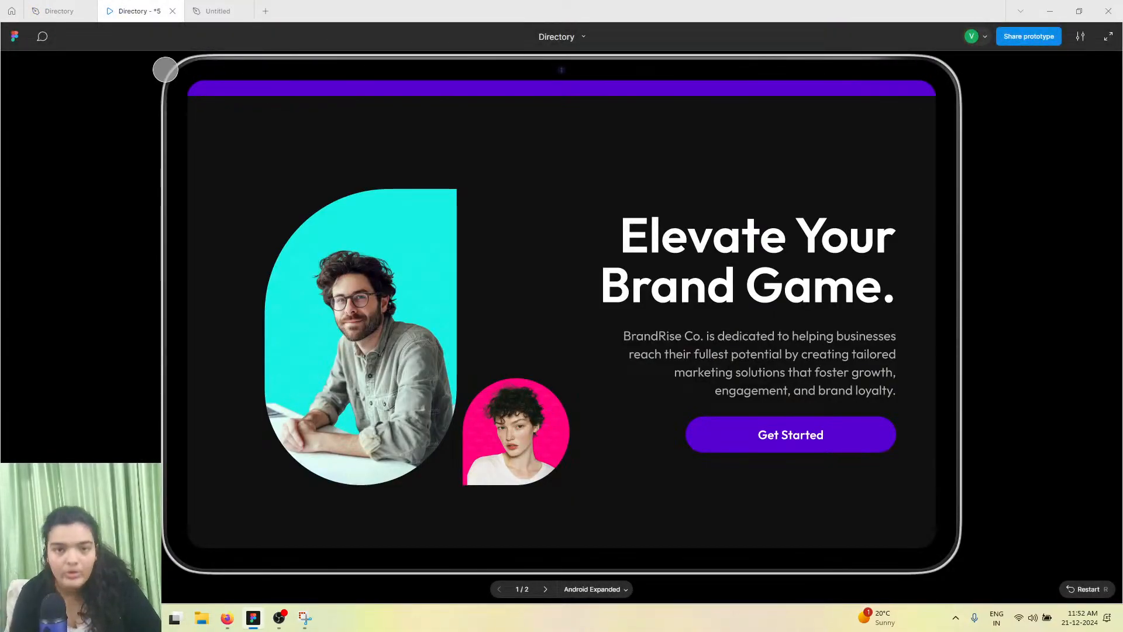
{"action": "mouse_move", "coordinate": [196, 5]}
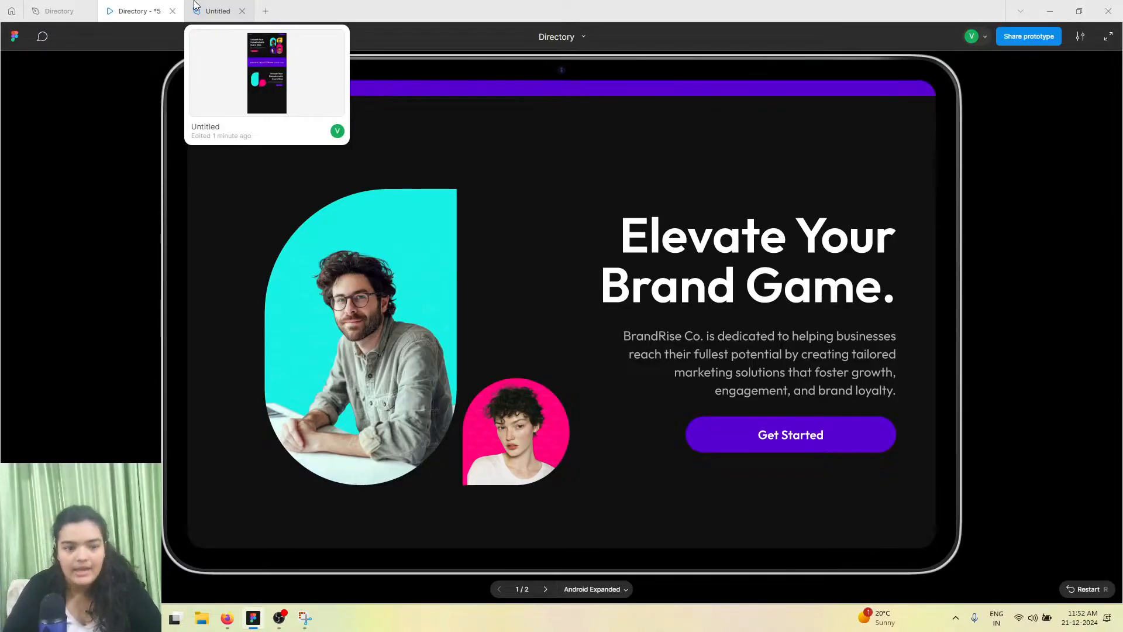
{"action": "left_click", "coordinate": [196, 4]}
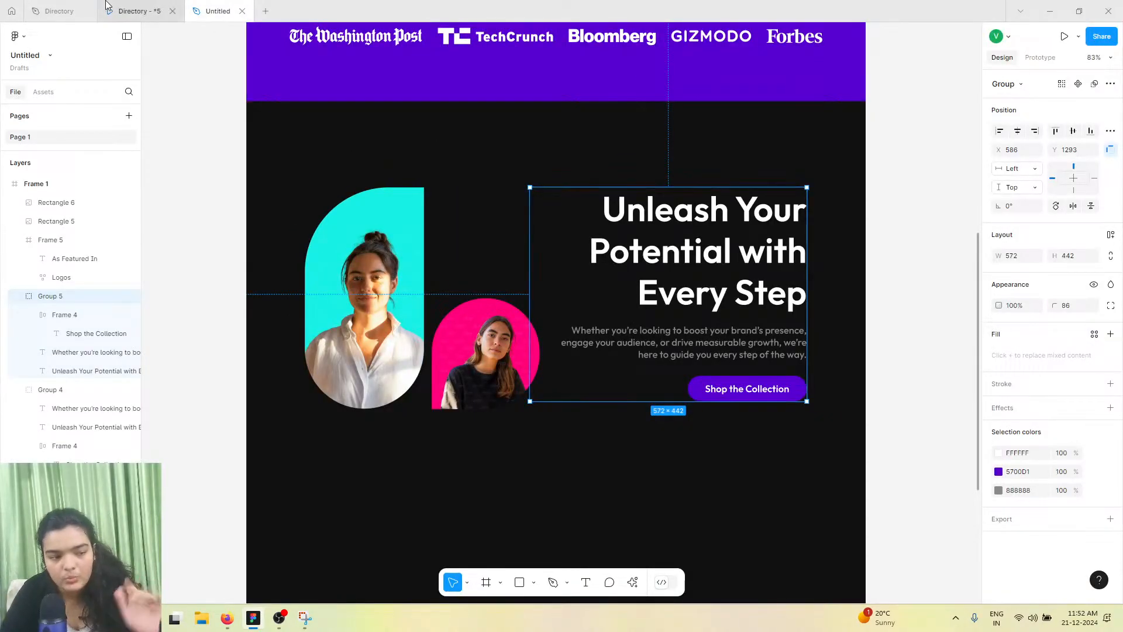
{"action": "left_click", "coordinate": [76, 7]}
{"action": "left_click", "coordinate": [669, 236]}
{"action": "left_click", "coordinate": [669, 236]}
{"action": "left_click", "coordinate": [668, 236]}
{"action": "double_click", "coordinate": [673, 241]}
{"action": "right_click", "coordinate": [678, 246]}
{"action": "left_click", "coordinate": [679, 246]}
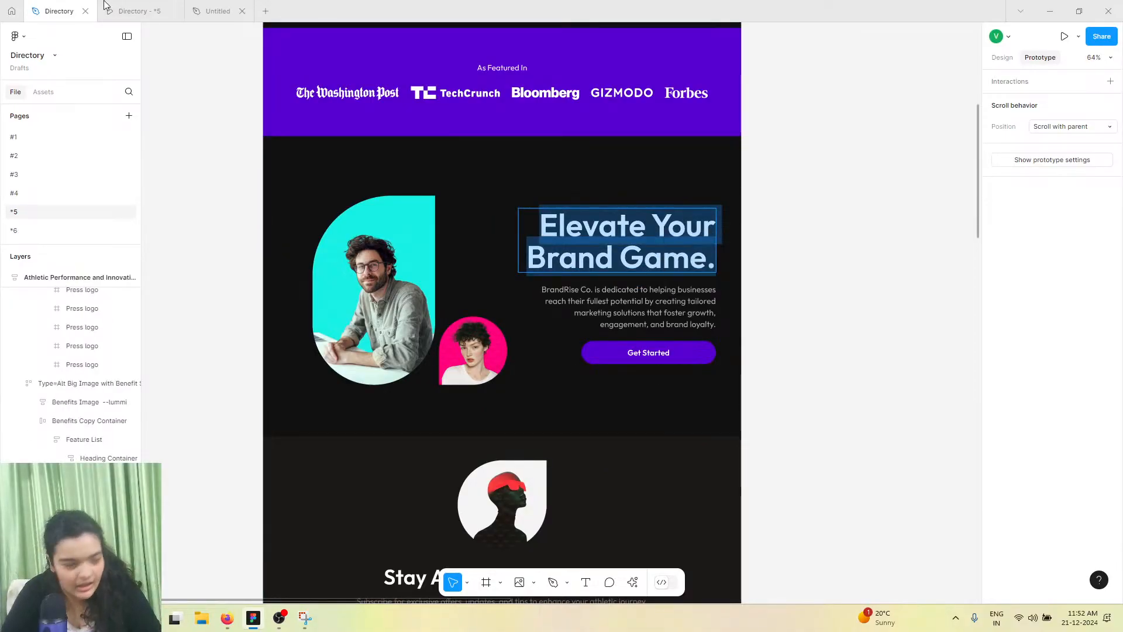
Paste the copied text into the section heading in place of Unleash Your Potential with Every Step
{"action": "left_click", "coordinate": [217, 10]}
{"action": "left_click", "coordinate": [648, 231]}
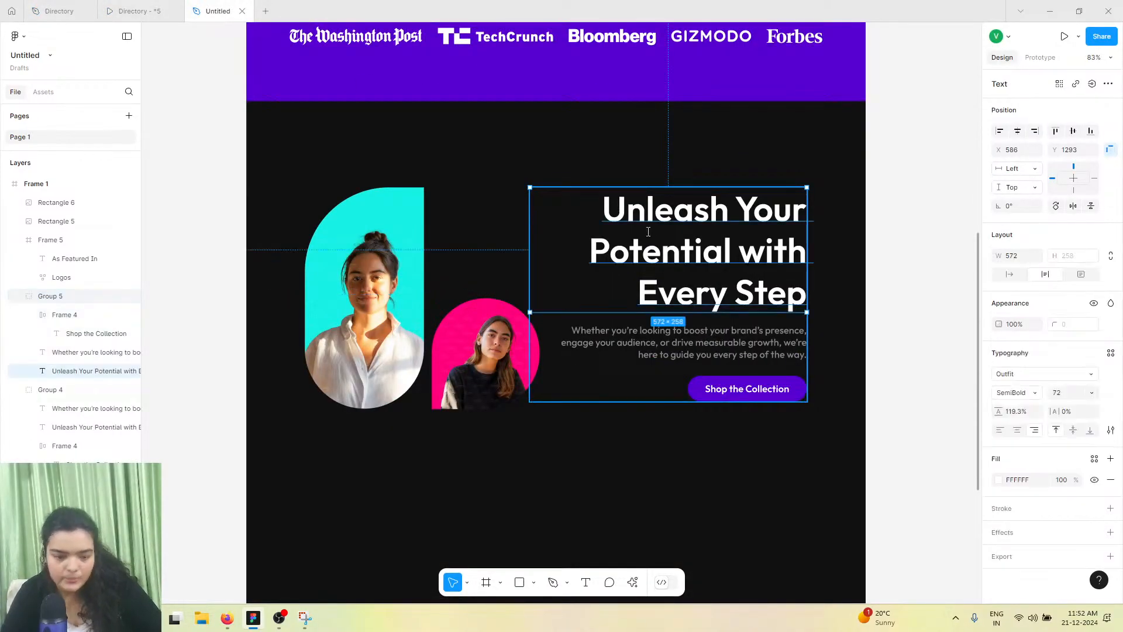
{"action": "double_click", "coordinate": [647, 232]}
{"action": "right_click", "coordinate": [648, 234]}
{"action": "left_click", "coordinate": [678, 272]}
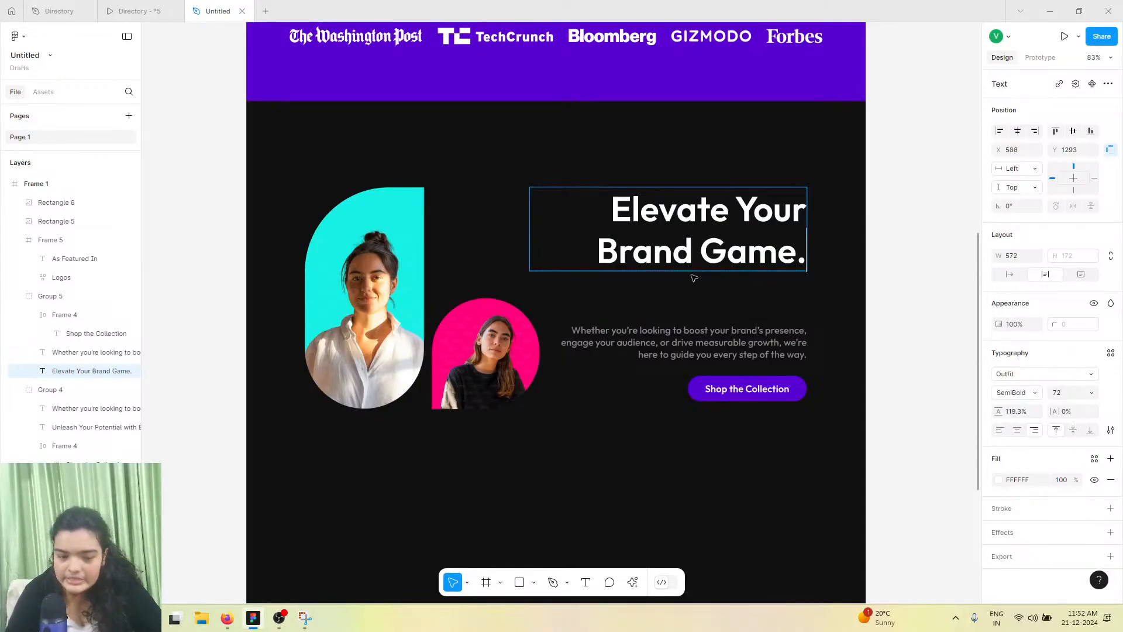
Copy the BrandRise Co. paragraph text from the reference section
{"action": "left_click", "coordinate": [133, 10]}
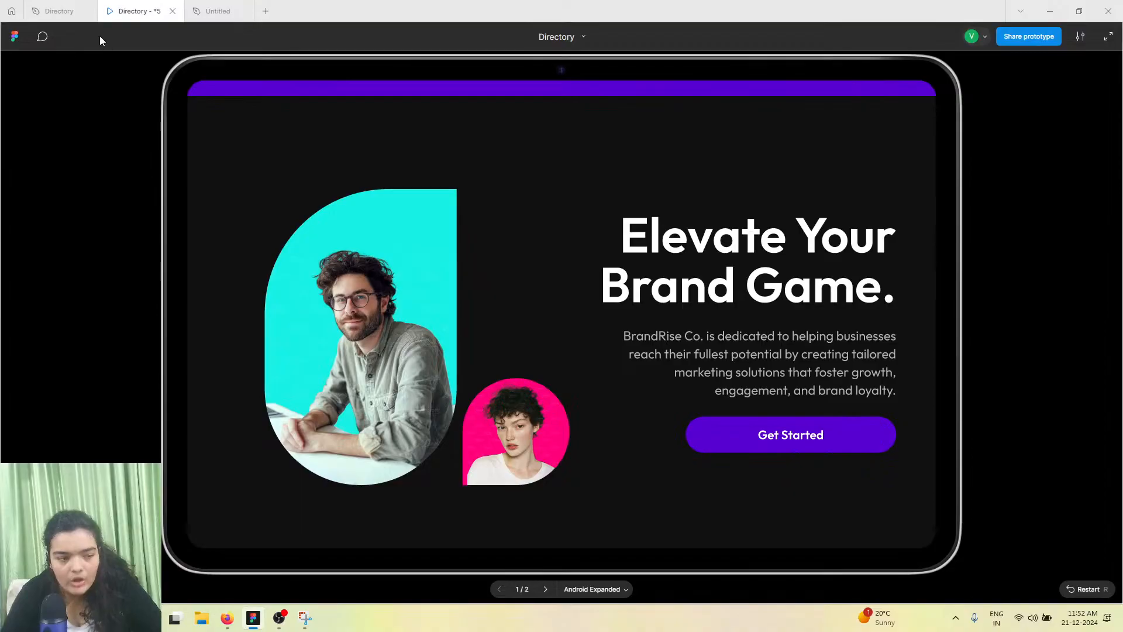
{"action": "left_click", "coordinate": [59, 10]}
{"action": "double_click", "coordinate": [679, 323]}
{"action": "key", "text": "ctrl+a"}
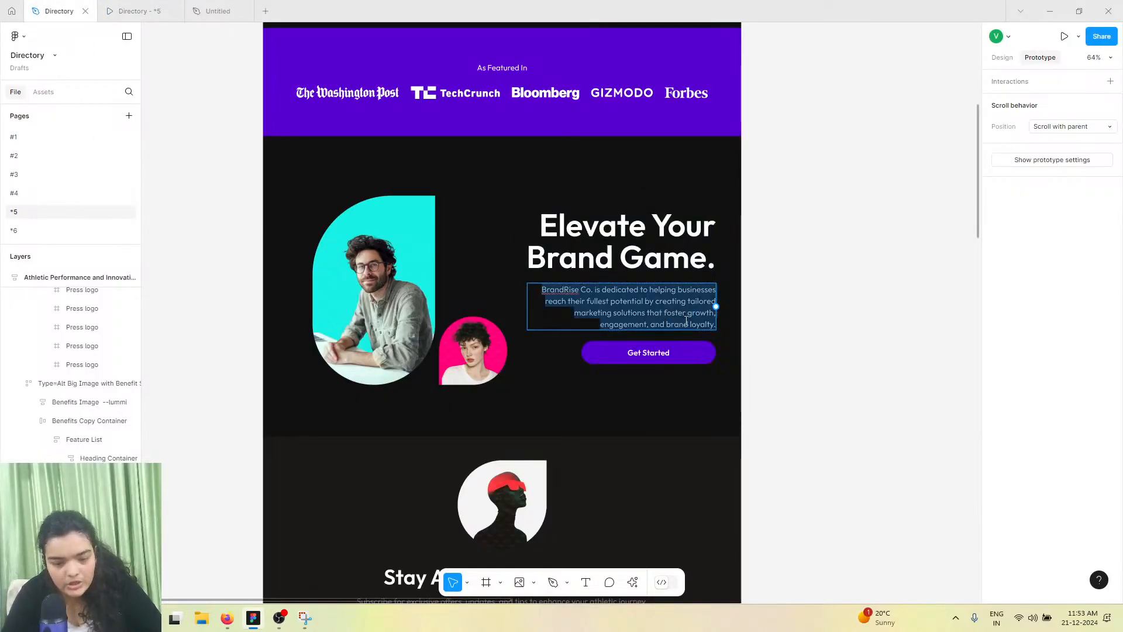
{"action": "right_click", "coordinate": [686, 322]}
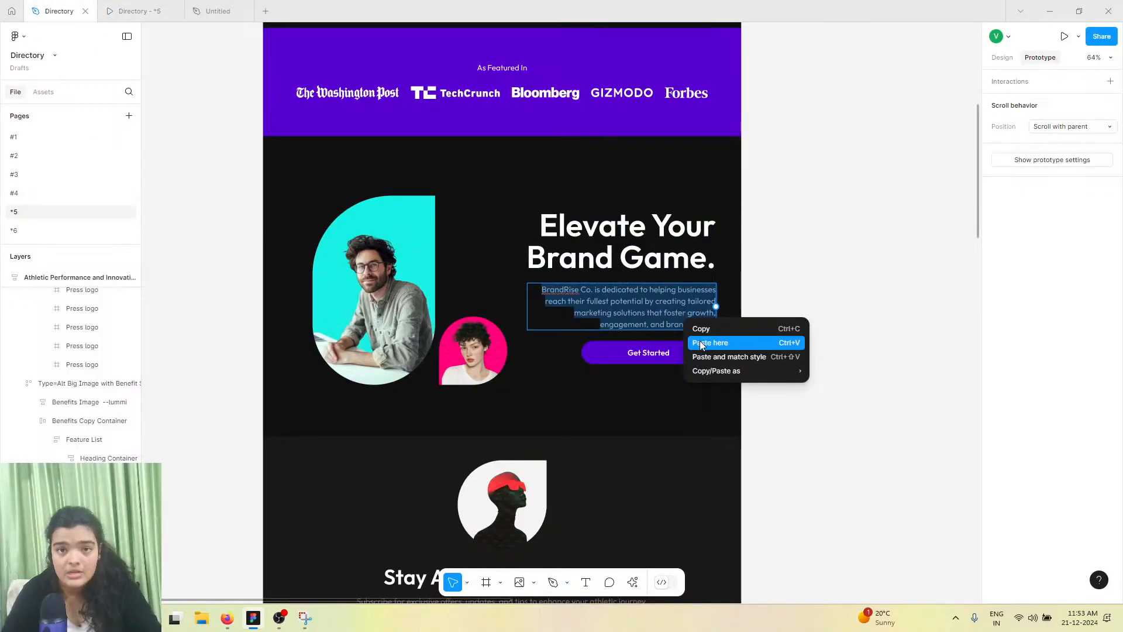
{"action": "left_click", "coordinate": [700, 328]}
Replace the section's paragraph with the copied text, pasting it to match the existing style
{"action": "left_click", "coordinate": [176, 11]}
{"action": "left_click", "coordinate": [206, 7]}
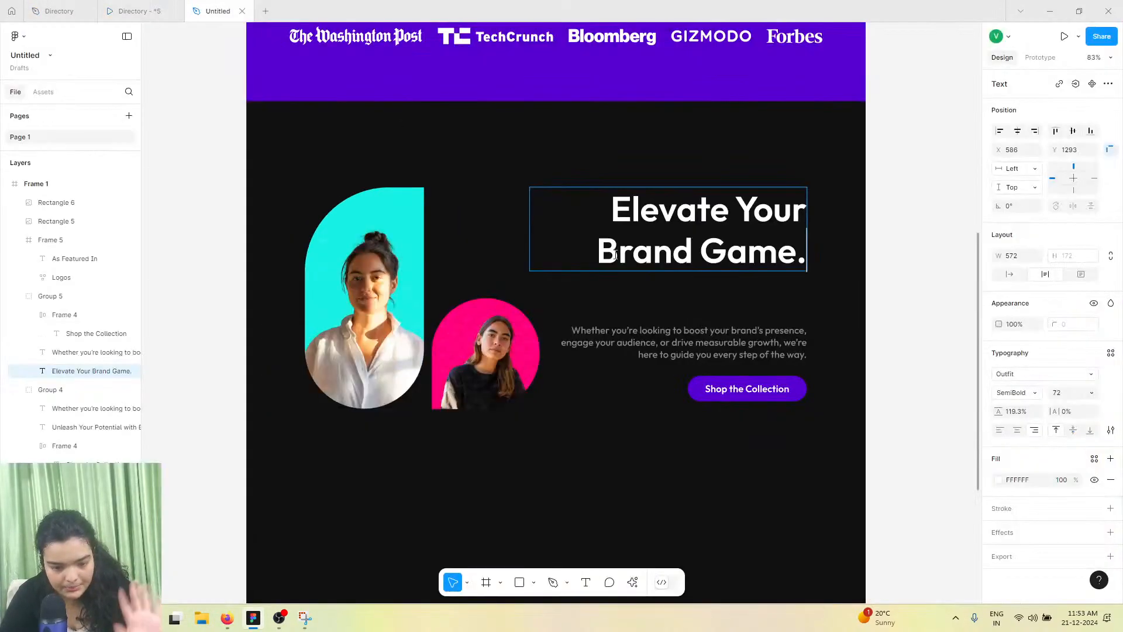
{"action": "double_click", "coordinate": [682, 339]}
{"action": "key", "text": "ctrl+a"}
{"action": "right_click", "coordinate": [682, 338]}
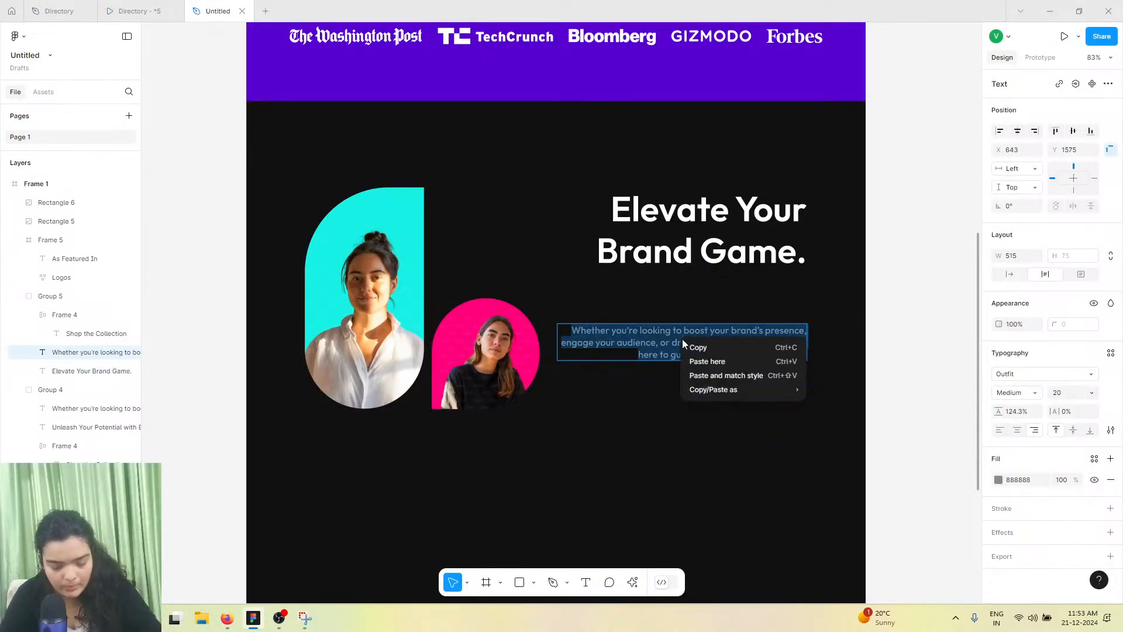
{"action": "left_click", "coordinate": [719, 375]}
{"action": "key", "text": "Escape"}
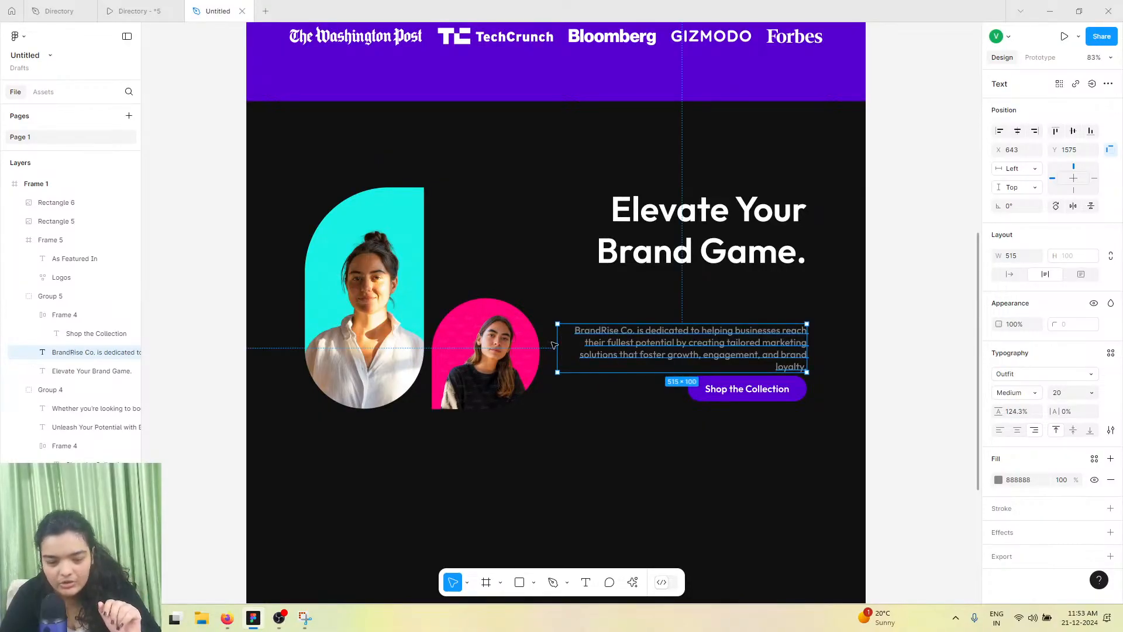
Narrow the paragraph to 447 px wide and move the paragraph, heading and Shop the Collection button into a tighter stack
{"action": "left_click_drag", "start_coordinate": [555, 341], "coordinate": [590, 335]}
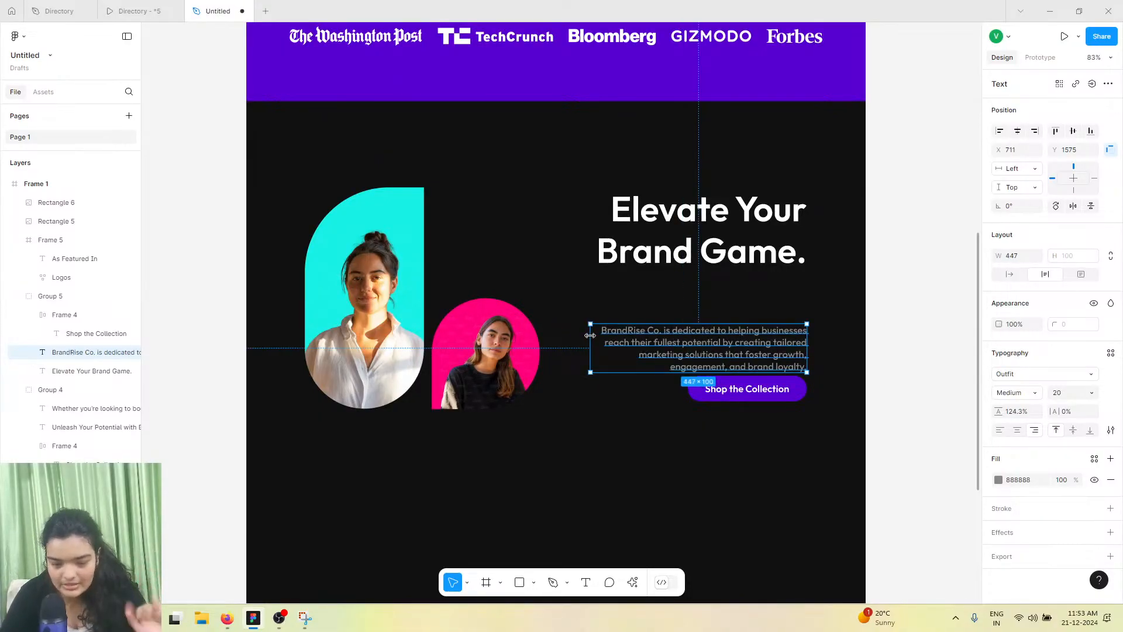
{"action": "left_click_drag", "start_coordinate": [693, 359], "coordinate": [690, 316]}
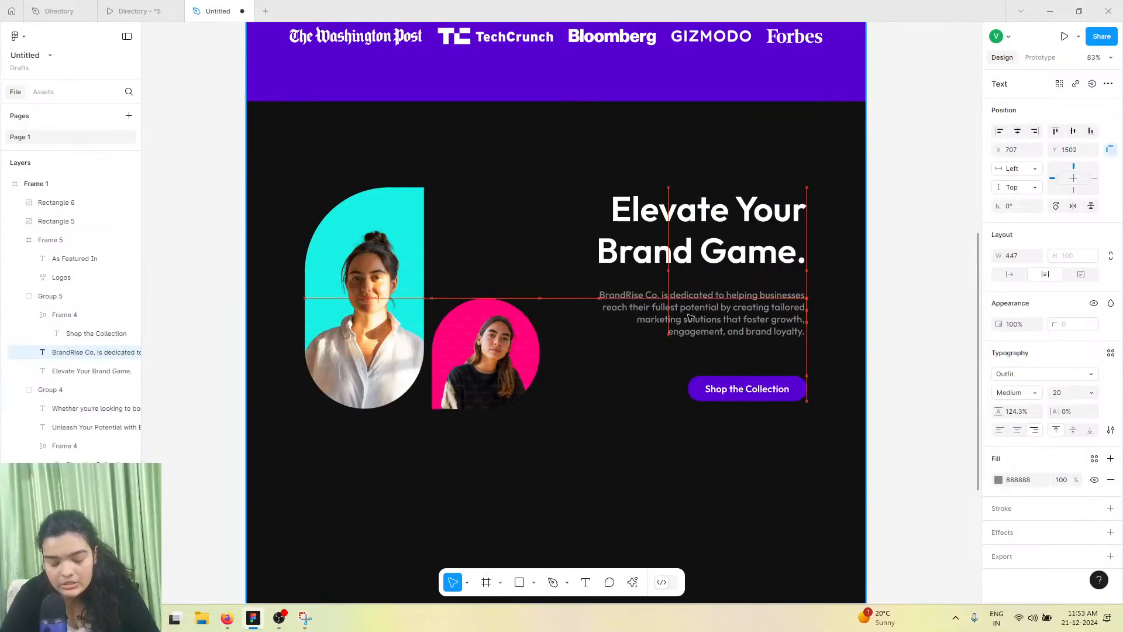
{"action": "left_click", "coordinate": [691, 232]}
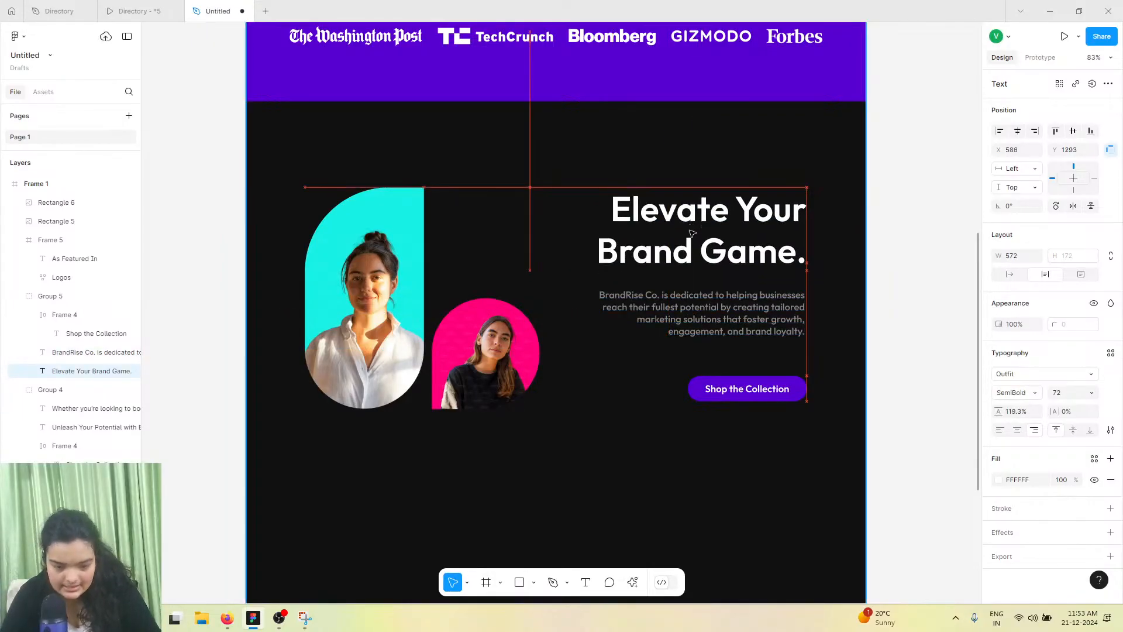
{"action": "left_click_drag", "start_coordinate": [692, 232], "coordinate": [696, 239]}
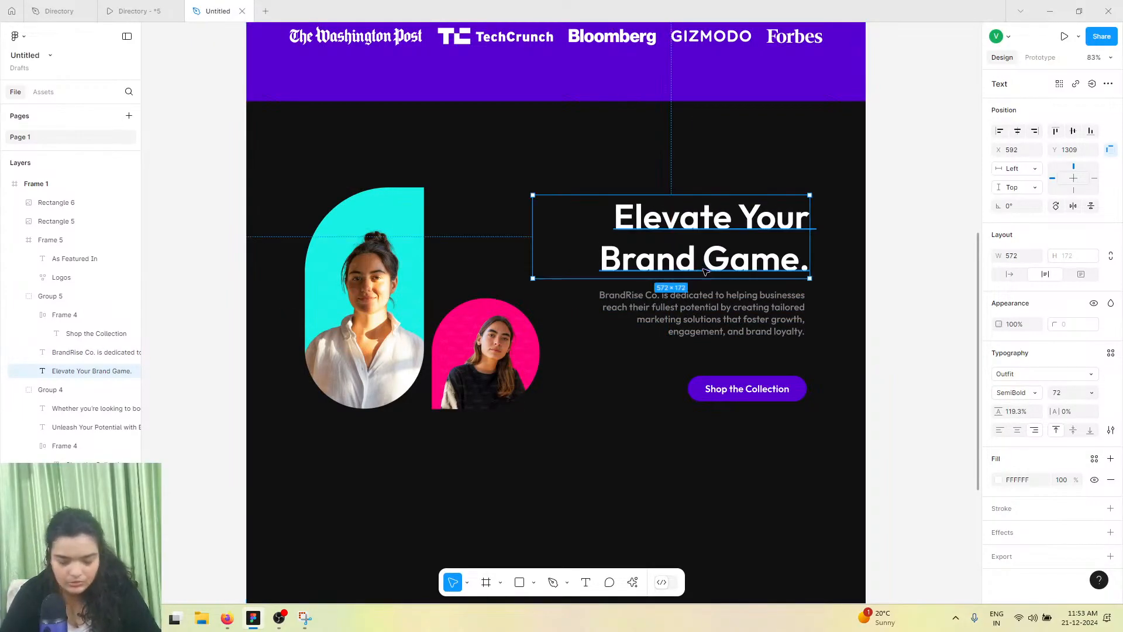
{"action": "left_click", "coordinate": [761, 308]}
{"action": "left_click_drag", "start_coordinate": [781, 316], "coordinate": [783, 316]}
{"action": "left_click", "coordinate": [775, 270]}
{"action": "left_click_drag", "start_coordinate": [775, 269], "coordinate": [776, 271]}
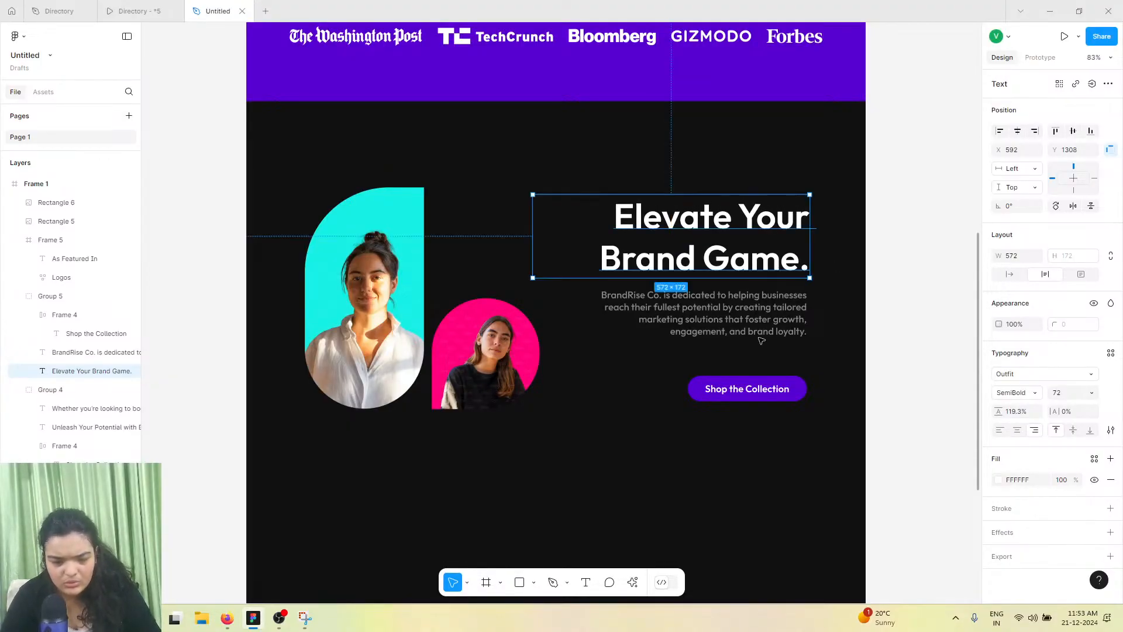
{"action": "left_click_drag", "start_coordinate": [738, 391], "coordinate": [678, 381]}
Compare the rebuilt section with the reference and view the Stay Ahead of the Game section in the prototype
{"action": "left_click", "coordinate": [134, 11]}
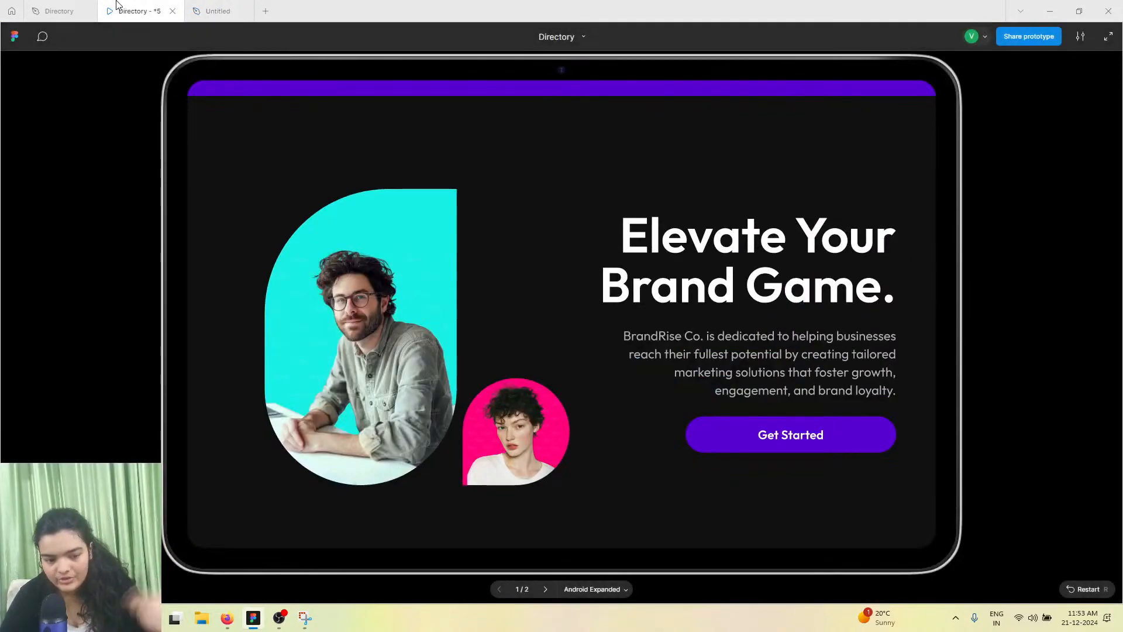
{"action": "left_click", "coordinate": [58, 11]}
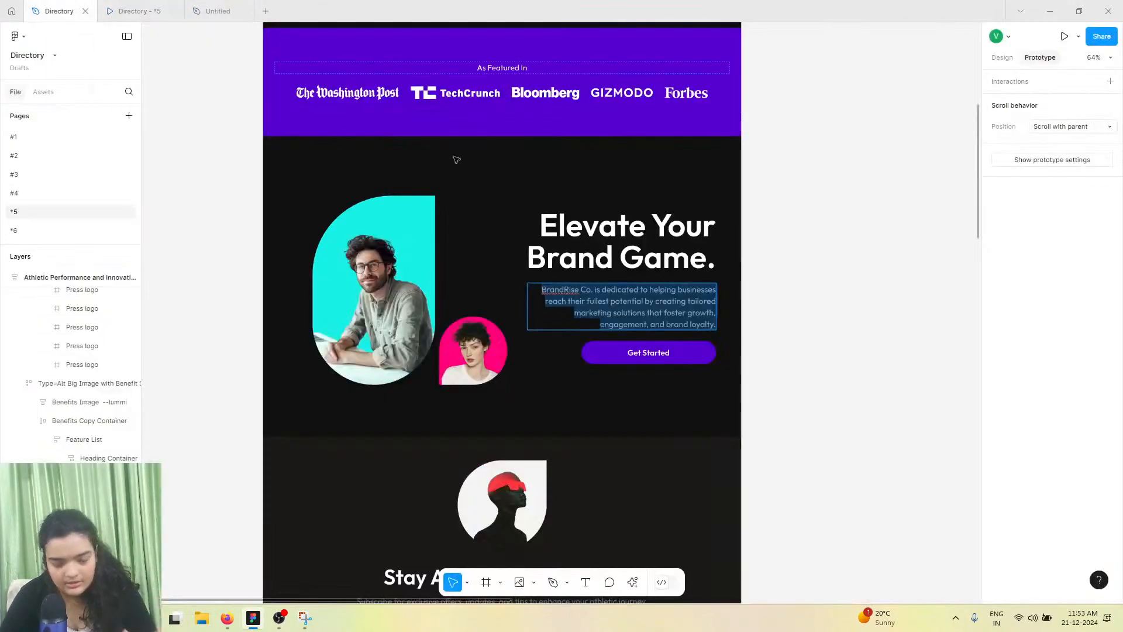
{"action": "right_click", "coordinate": [586, 302]}
{"action": "left_click", "coordinate": [604, 327]}
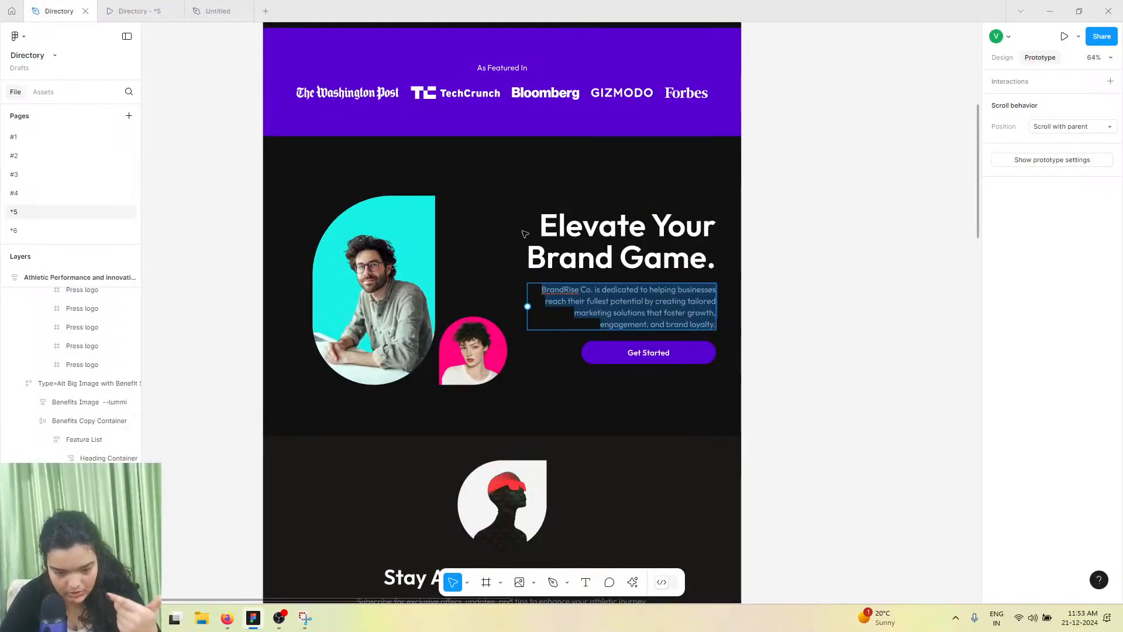
{"action": "left_click", "coordinate": [190, 4]}
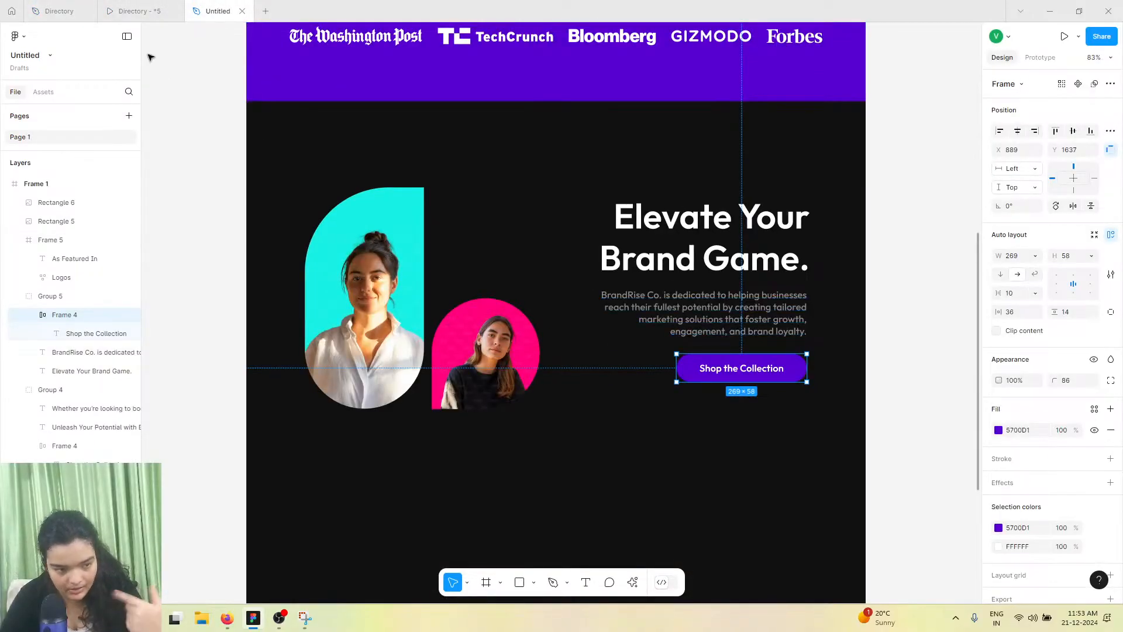
{"action": "left_click", "coordinate": [119, 6]}
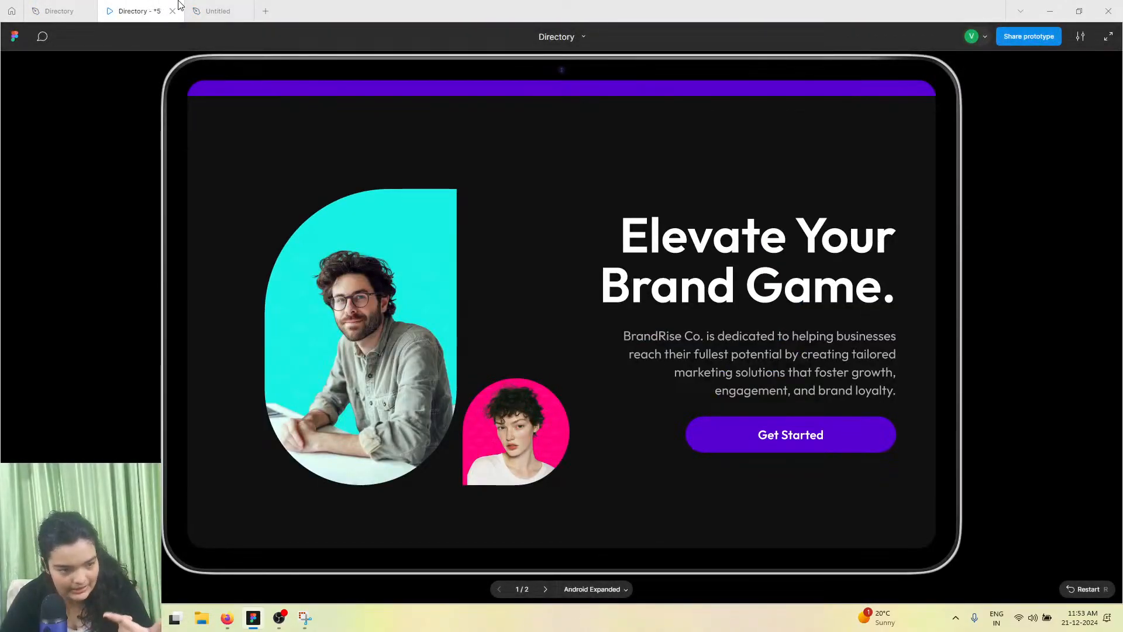
{"action": "left_click", "coordinate": [225, 11]}
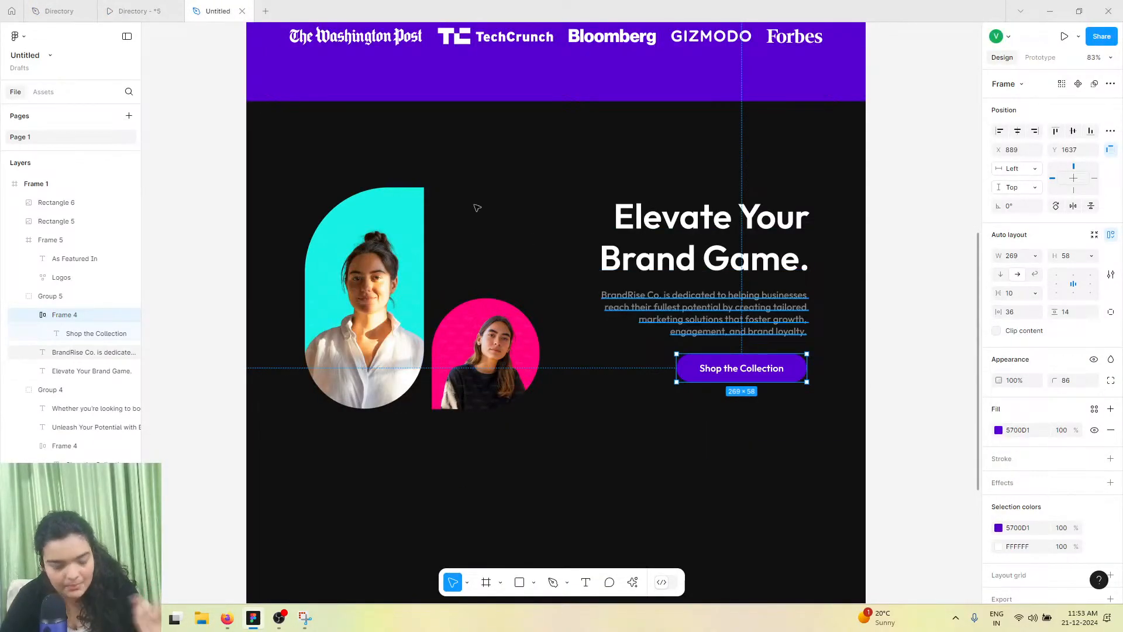
{"action": "left_click", "coordinate": [125, 7]}
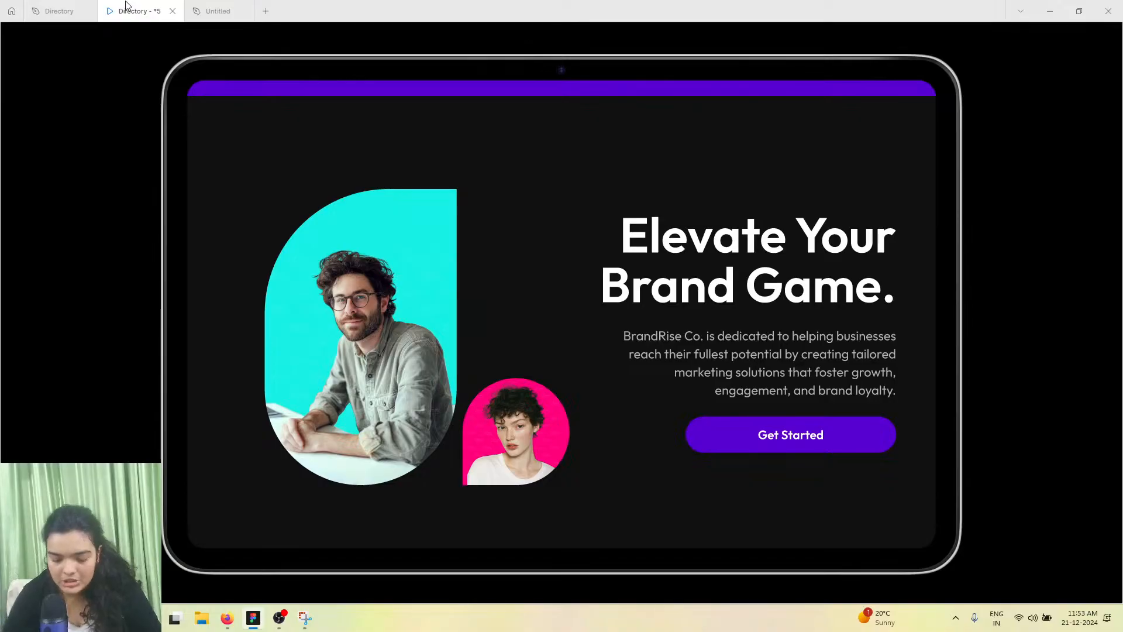
{"action": "left_click", "coordinate": [216, 10]}
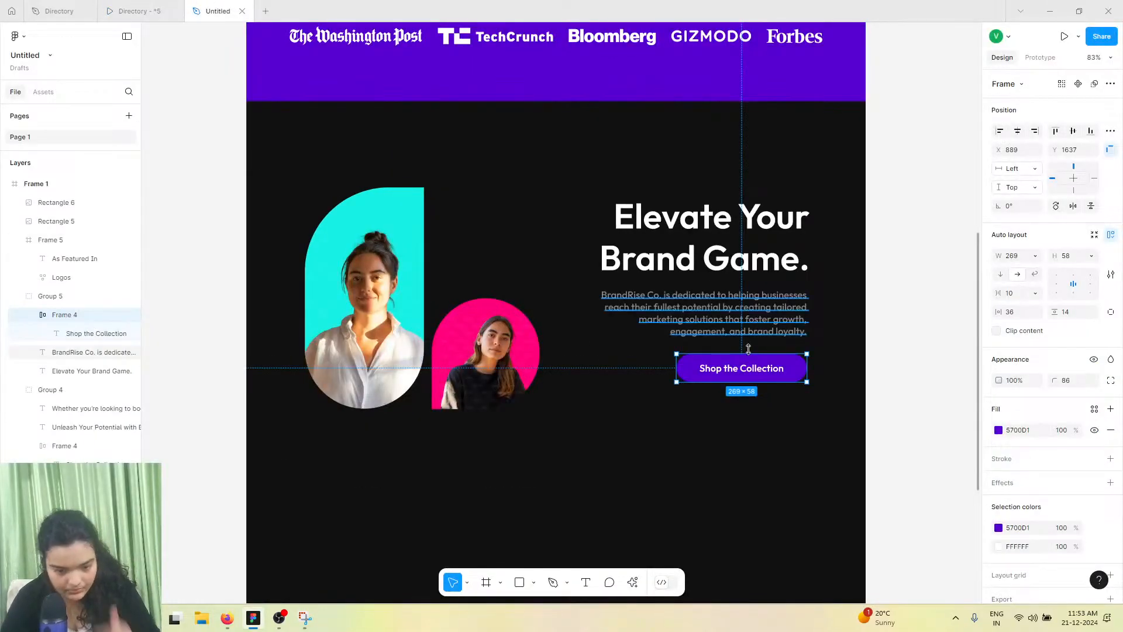
{"action": "scroll", "coordinate": [603, 344], "scroll_direction": "down", "scroll_amount": 5}
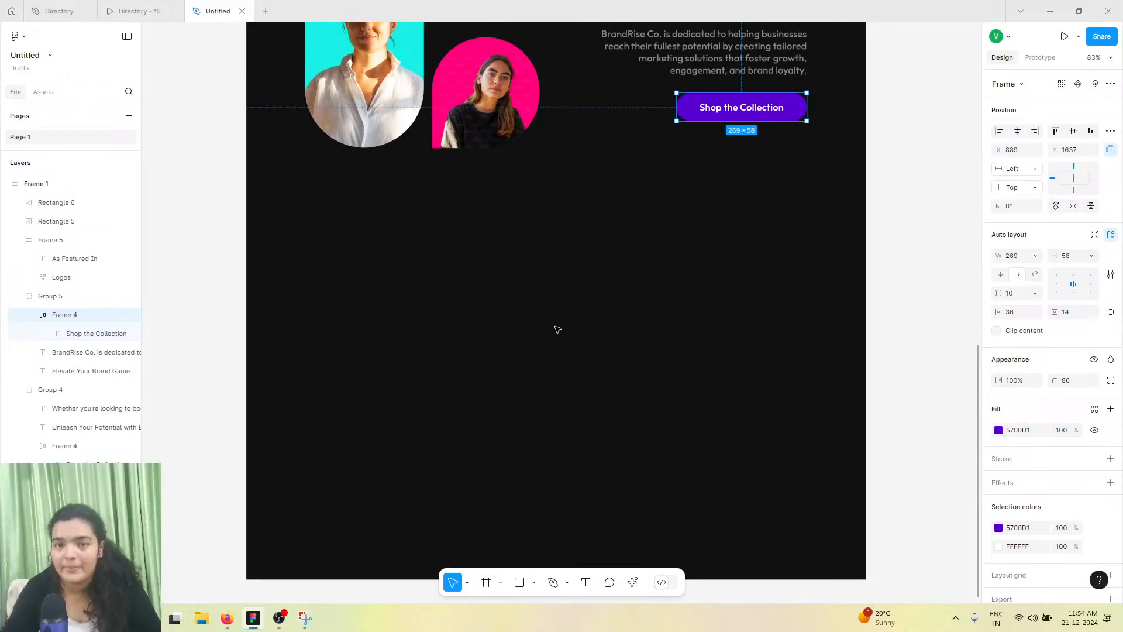
{"action": "left_click", "coordinate": [117, 12]}
{"action": "scroll", "coordinate": [428, 233], "scroll_direction": "down", "scroll_amount": 10}
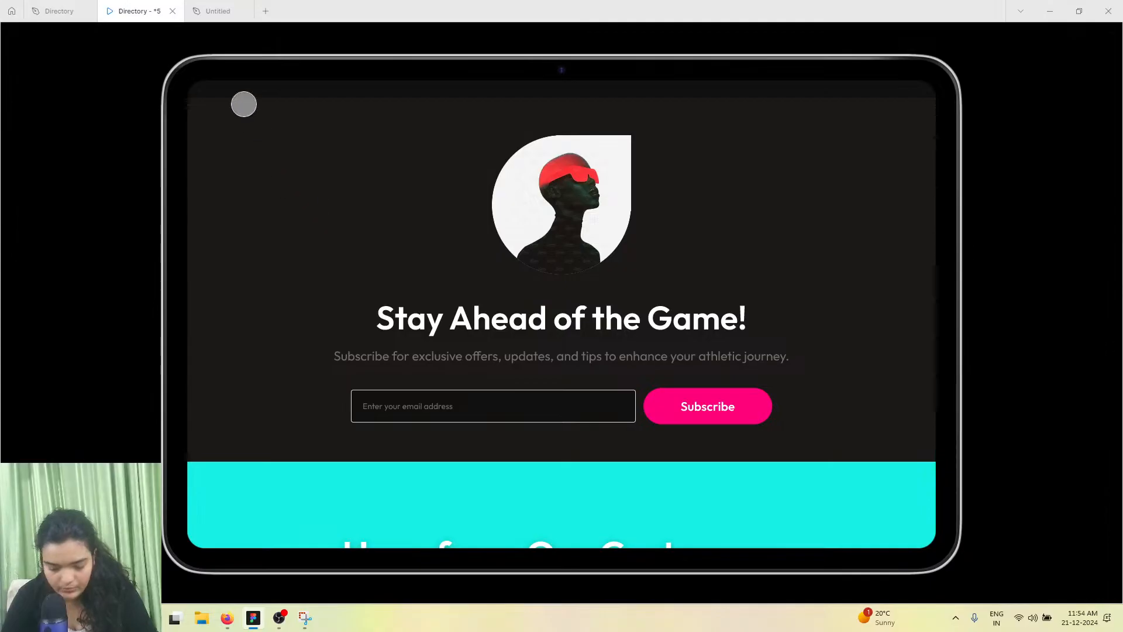
{"action": "left_click", "coordinate": [217, 10]}
Draw a new 1280 × 686 frame below the Elevate Your Brand Game section
{"action": "key", "text": "shift+1"}
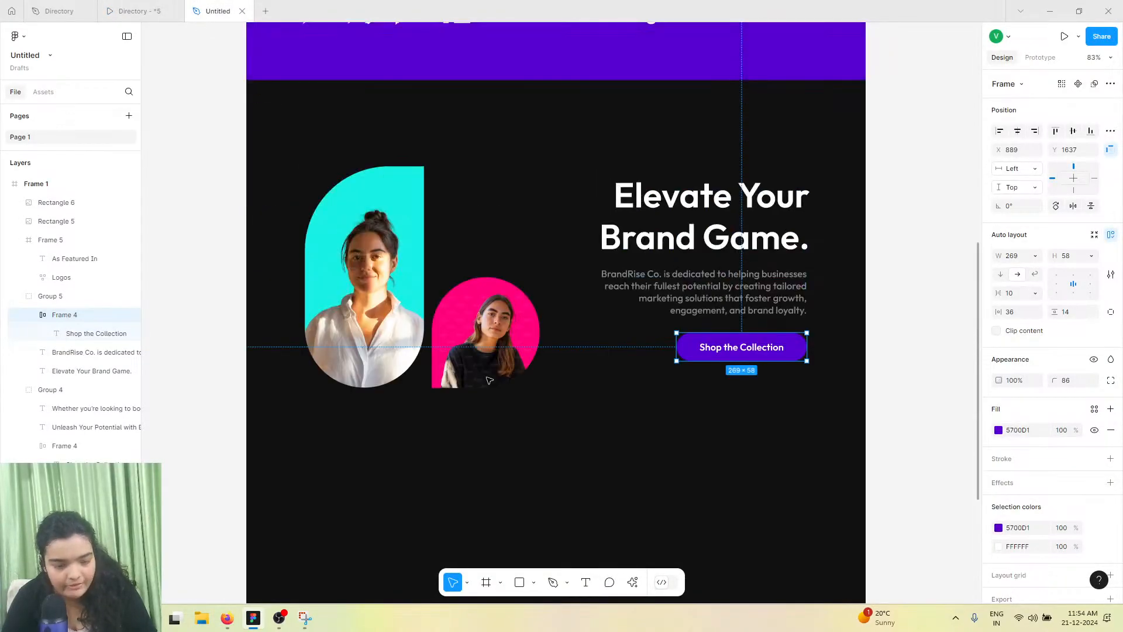
{"action": "left_click", "coordinate": [388, 31]}
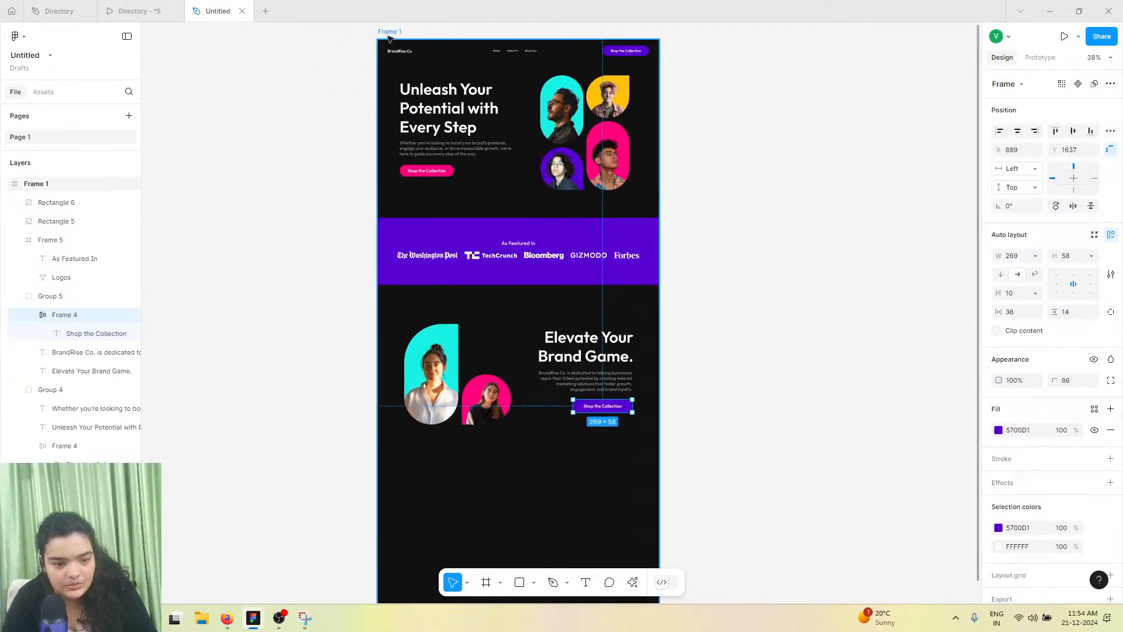
{"action": "scroll", "coordinate": [527, 454], "scroll_direction": "down", "scroll_amount": 2}
{"action": "scroll", "coordinate": [512, 545], "scroll_direction": "down", "scroll_amount": 1}
{"action": "left_click_drag", "start_coordinate": [503, 529], "coordinate": [509, 626]}
{"action": "scroll", "coordinate": [497, 518], "scroll_direction": "up", "scroll_amount": 2}
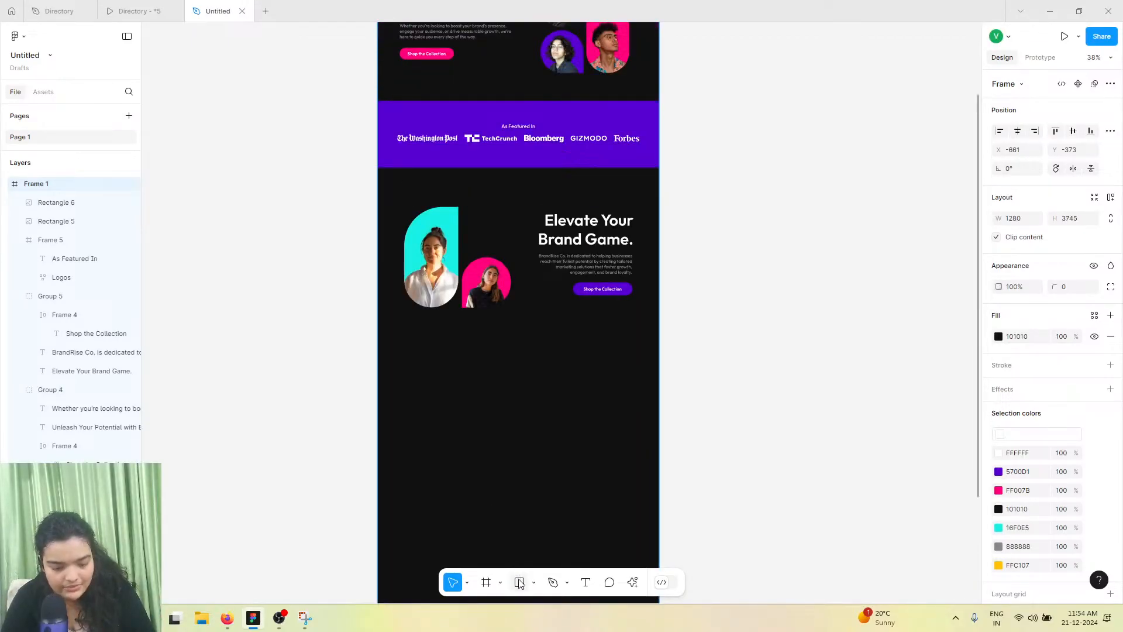
{"action": "left_click", "coordinate": [486, 582]}
{"action": "left_click_drag", "start_coordinate": [380, 348], "coordinate": [656, 500]}
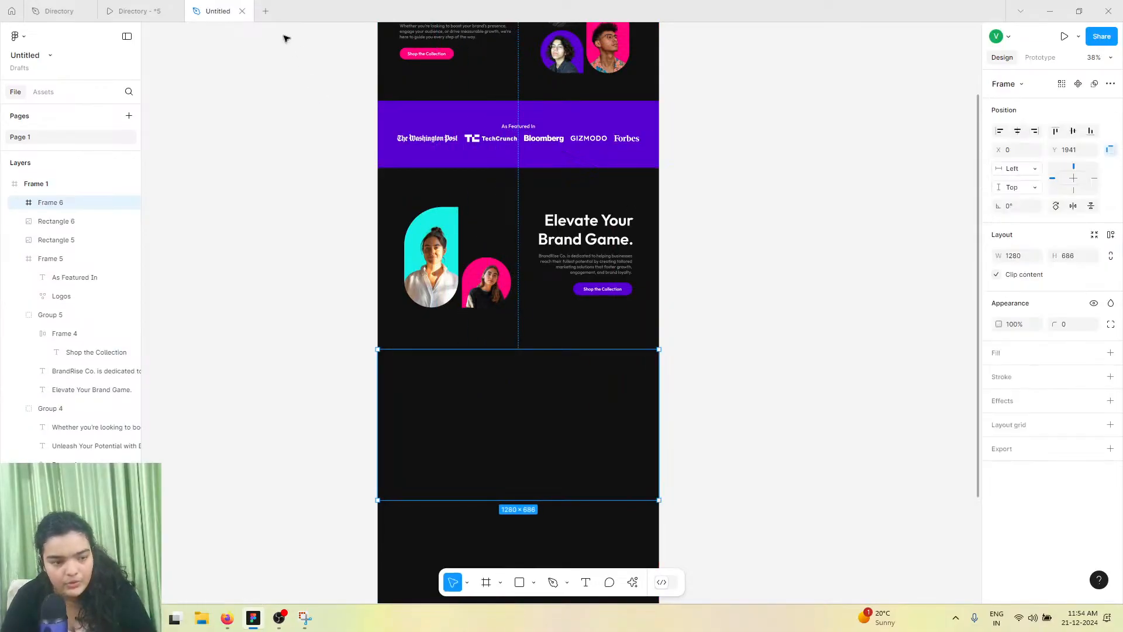
Add a FFFFFF fill to the new frame
{"action": "left_click", "coordinate": [146, 11]}
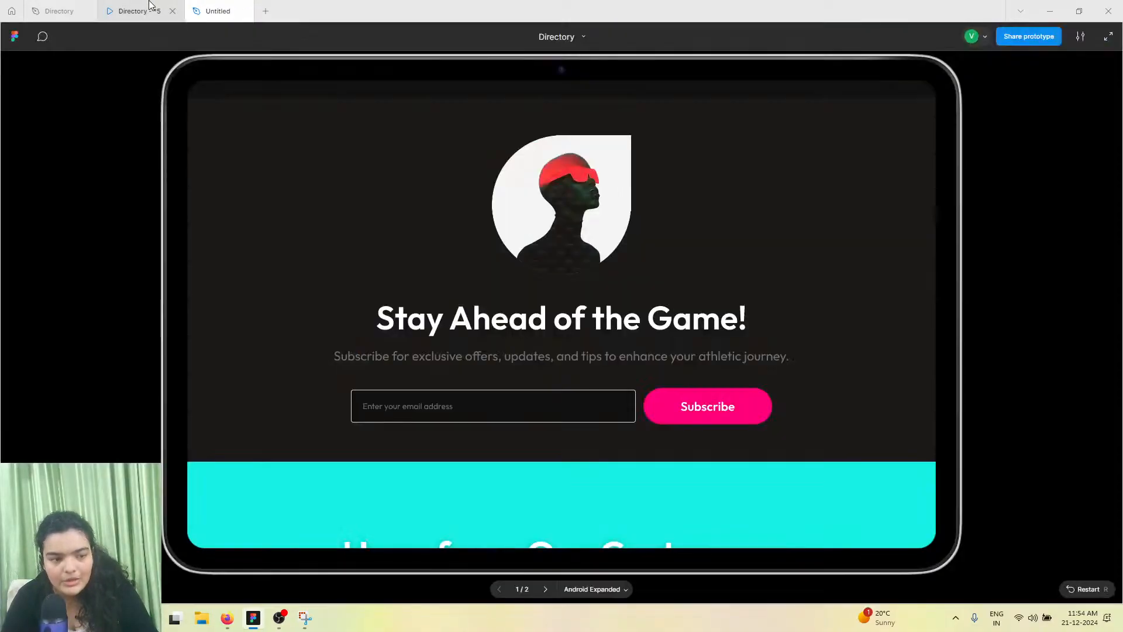
{"action": "left_click", "coordinate": [188, 6]}
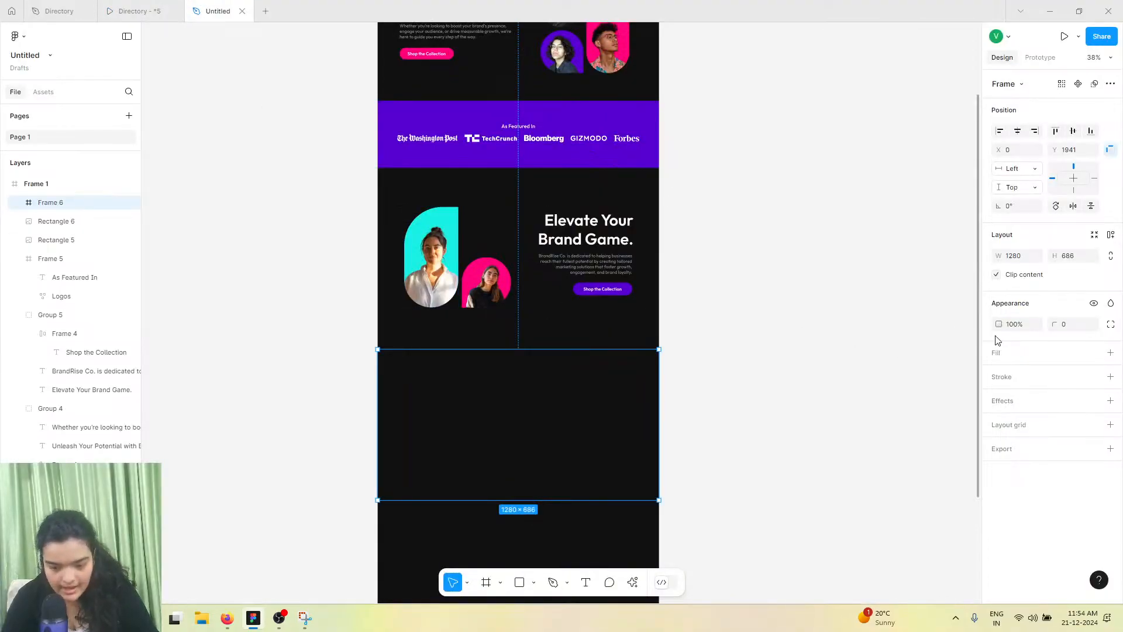
{"action": "left_click", "coordinate": [1110, 352]}
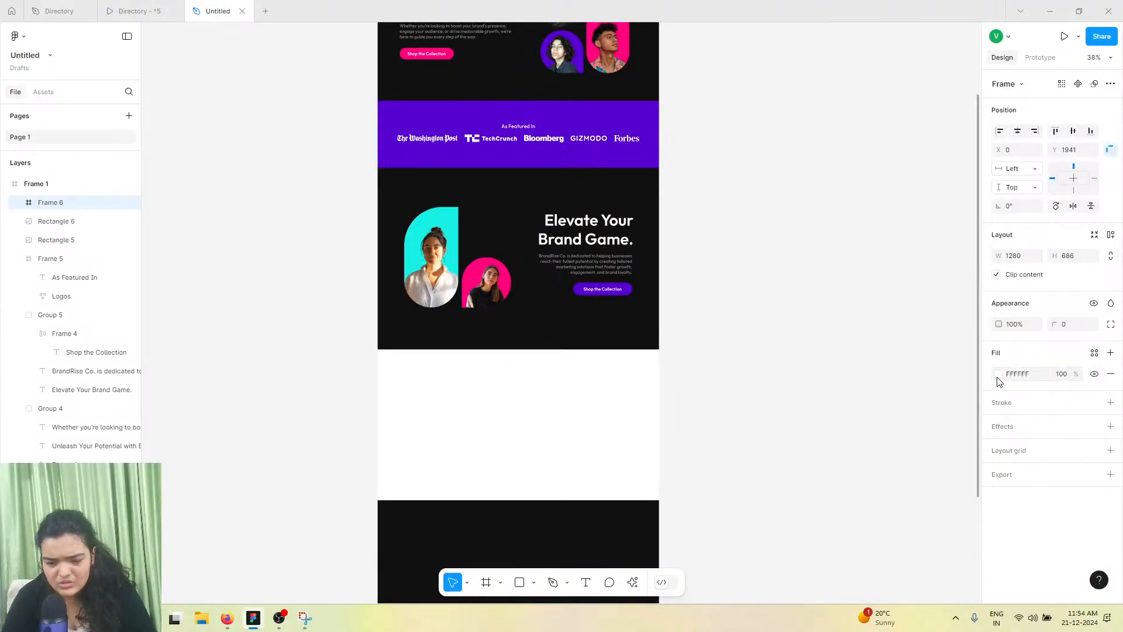
Set the new frame's fill to dark grey 242424 and check it against the reference prototype
{"action": "left_click", "coordinate": [998, 374]}
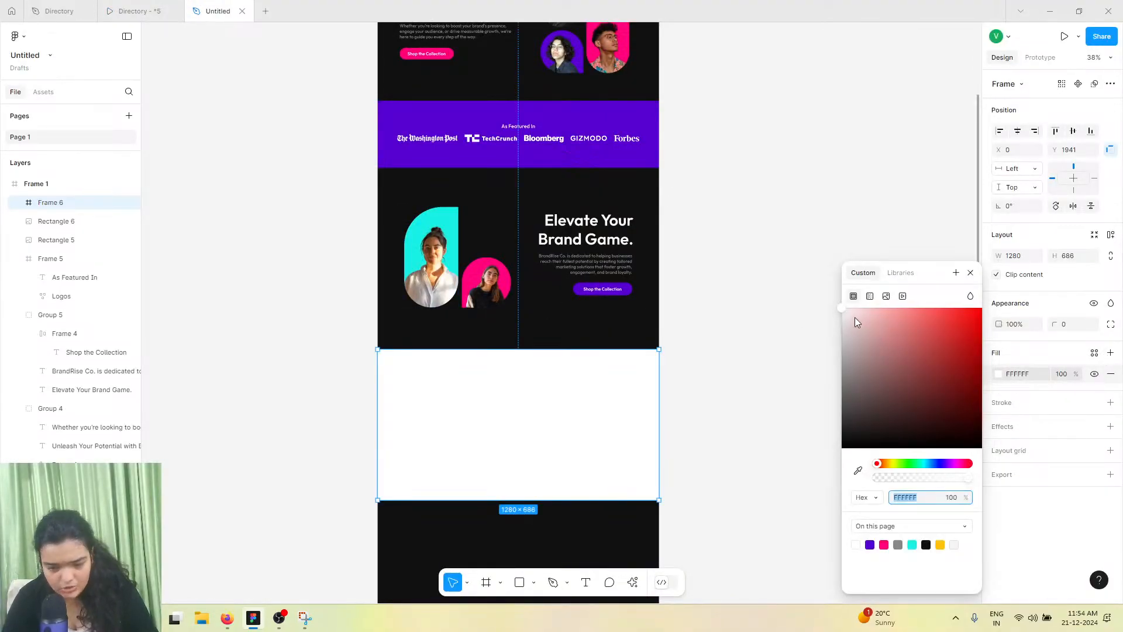
{"action": "left_click_drag", "start_coordinate": [840, 315], "coordinate": [814, 429]}
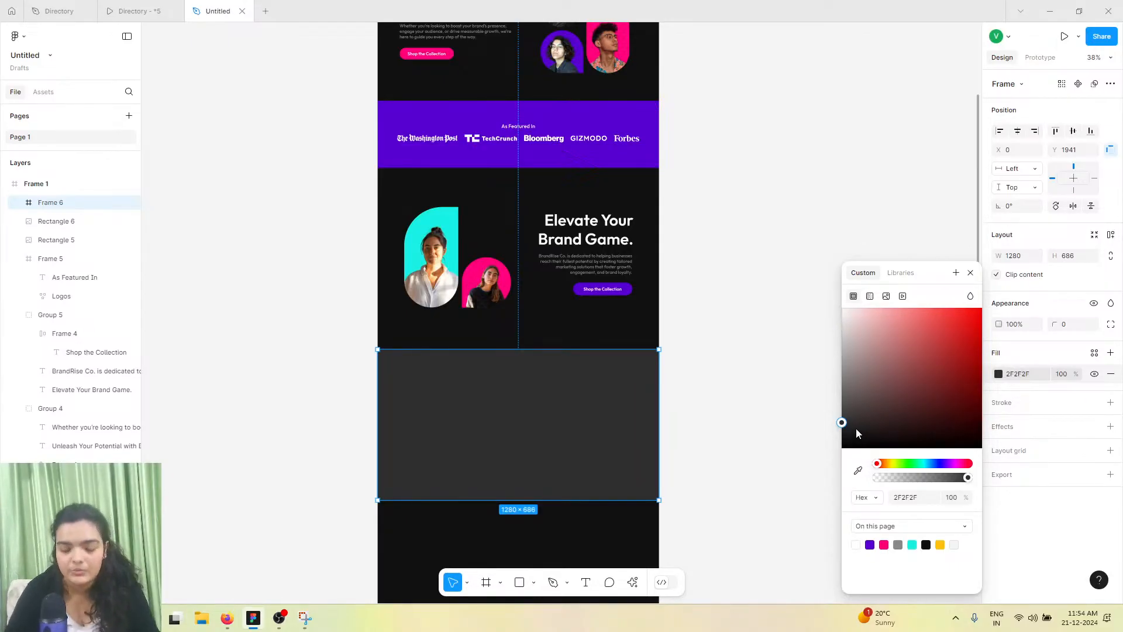
{"action": "left_click_drag", "start_coordinate": [841, 423], "coordinate": [842, 428]}
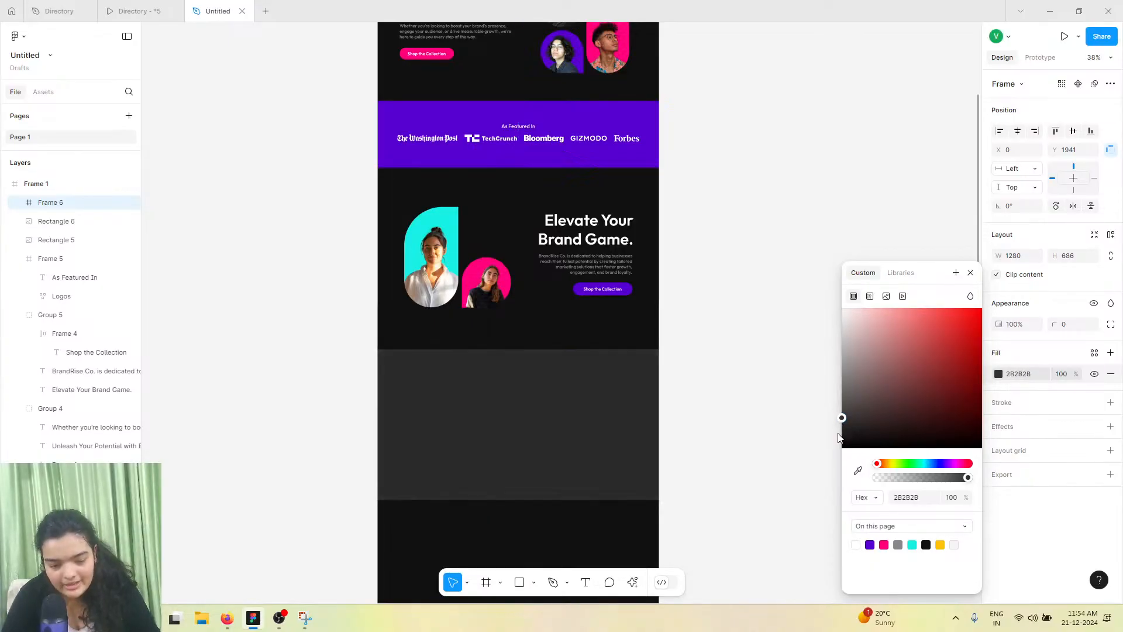
{"action": "left_click", "coordinate": [164, 4]}
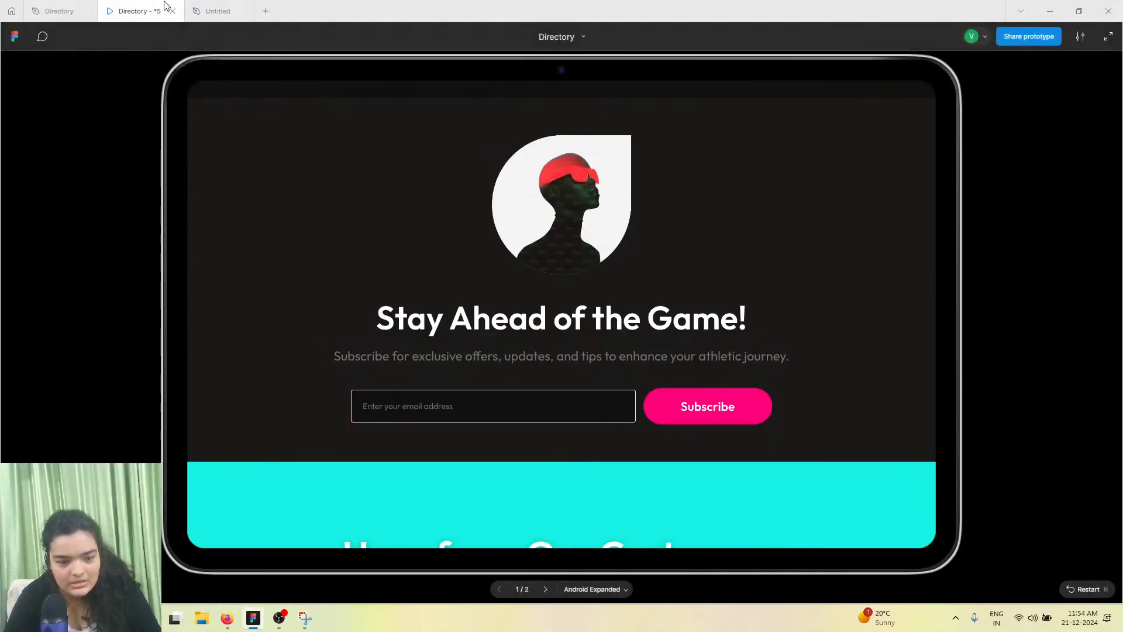
{"action": "left_click", "coordinate": [222, 8]}
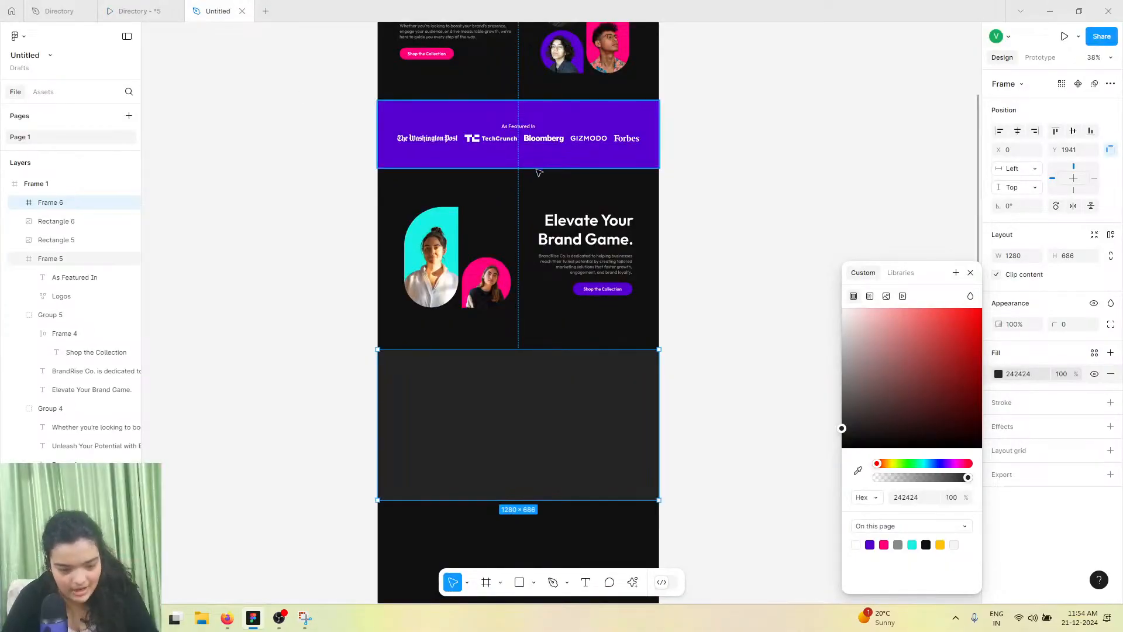
Duplicate the pink circular portrait and move the copy to the centre top area of the new frame
{"action": "left_click", "coordinate": [473, 296]}
{"action": "key", "text": "ctrl+d"}
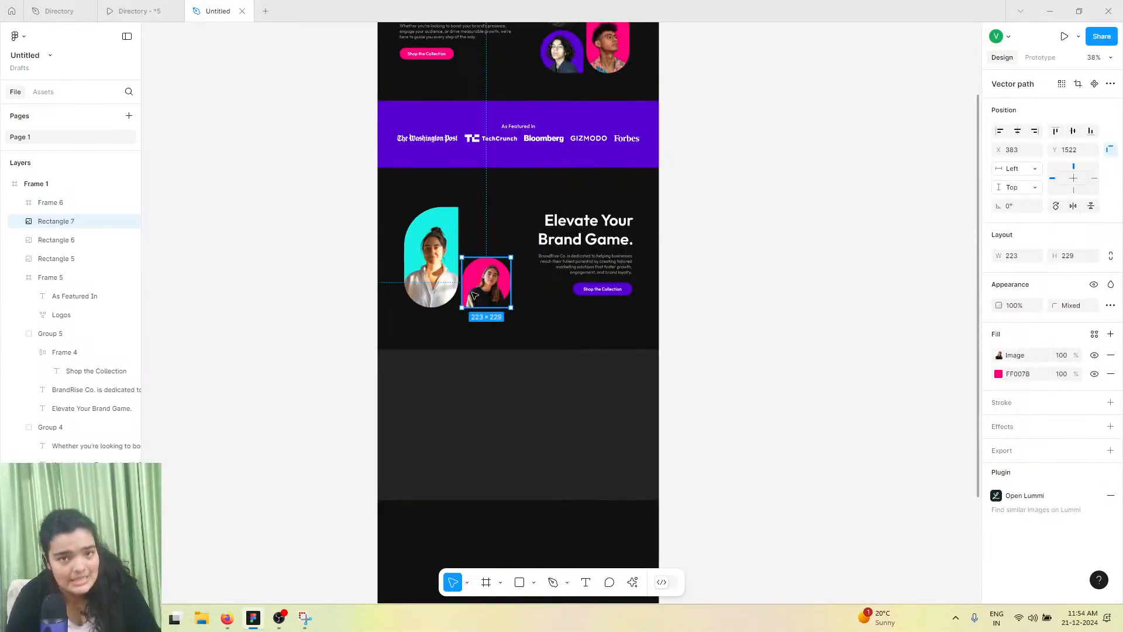
{"action": "left_click_drag", "start_coordinate": [474, 295], "coordinate": [514, 417]}
{"action": "left_click_drag", "start_coordinate": [511, 411], "coordinate": [511, 412]}
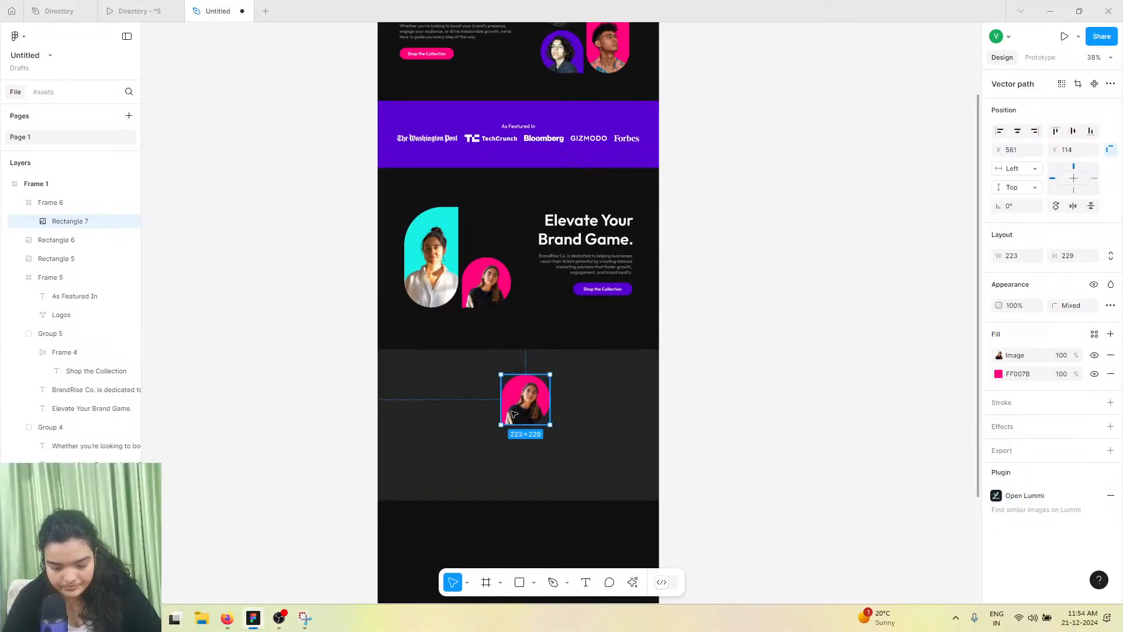
{"action": "scroll", "coordinate": [511, 411], "scroll_direction": "up", "scroll_amount": 2}
{"action": "right_click", "coordinate": [511, 412]}
{"action": "left_click", "coordinate": [482, 271]}
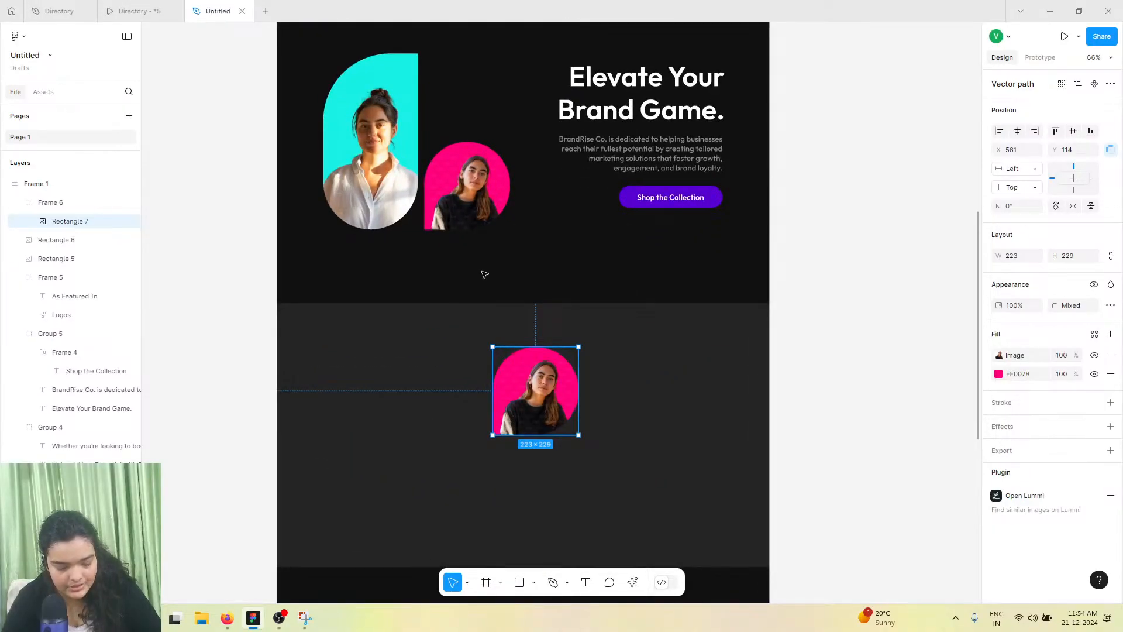
{"action": "right_click", "coordinate": [541, 397]}
{"action": "left_click", "coordinate": [561, 537]}
{"action": "left_click", "coordinate": [542, 412]}
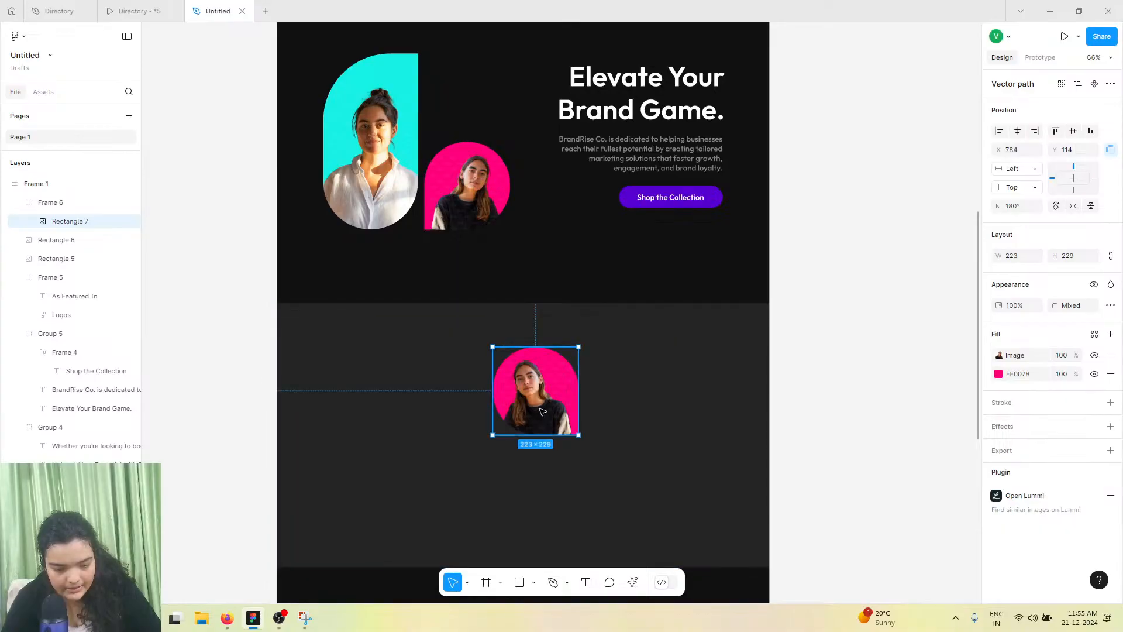
{"action": "key", "text": "ctrl+z"}
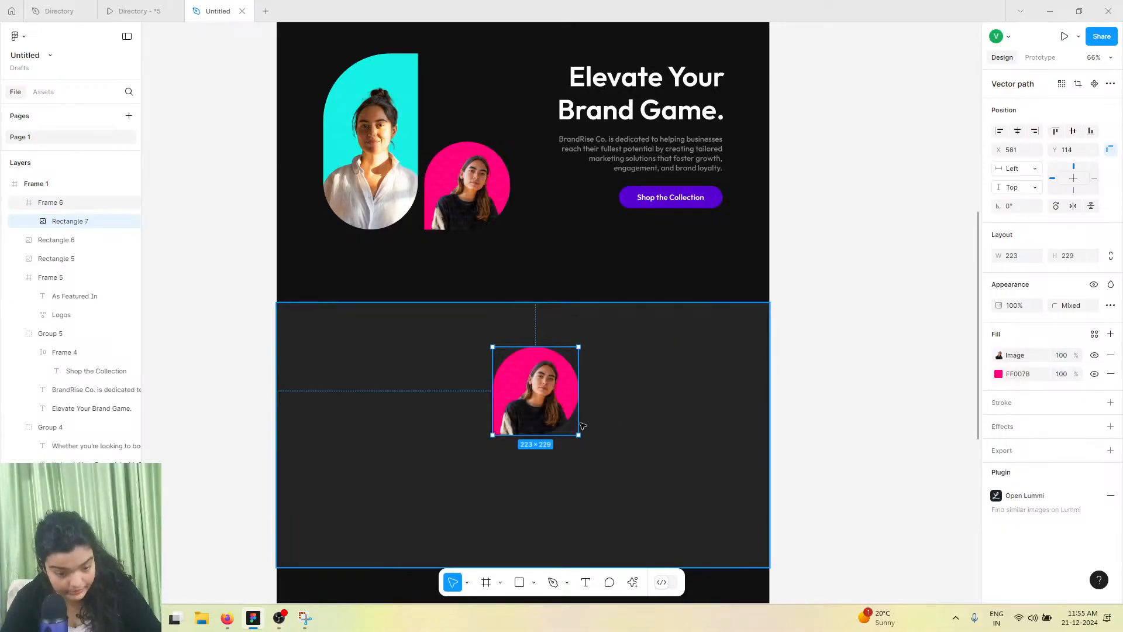
Edit the copied portrait's vector points and round its bottom-left corner with a 174 radius
{"action": "double_click", "coordinate": [568, 422]}
{"action": "left_click_drag", "start_coordinate": [462, 426], "coordinate": [522, 466]}
{"action": "left_click", "coordinate": [1071, 249]}
{"action": "type", "text": "1"}
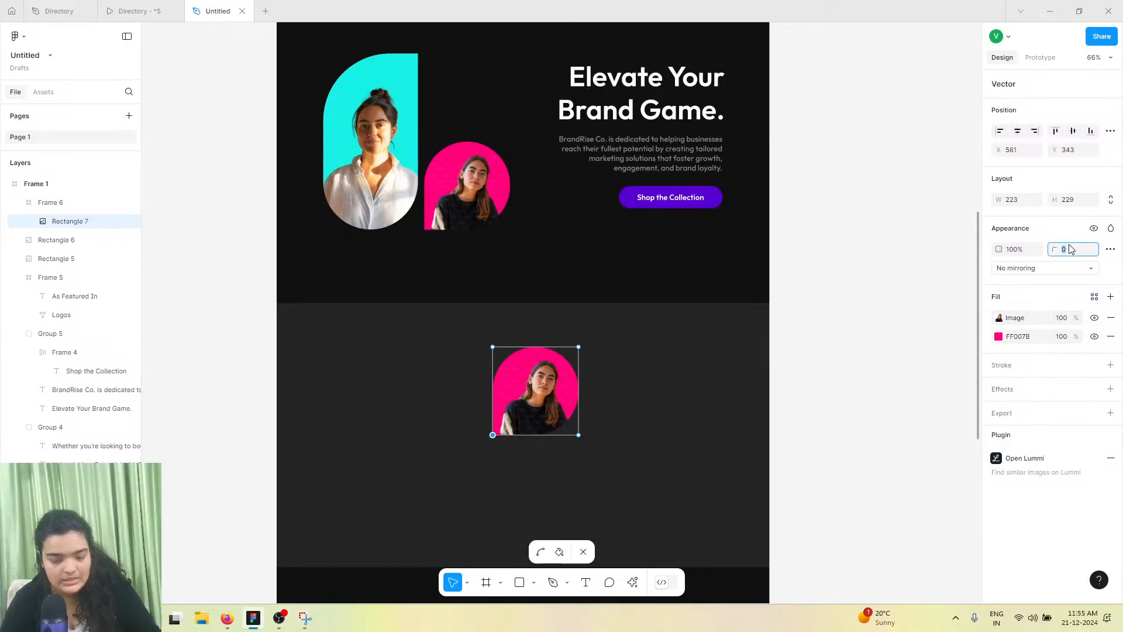
{"action": "type", "text": "54"}
{"action": "key", "text": "Return"}
{"action": "left_click", "coordinate": [1111, 228]}
{"action": "left_click", "coordinate": [1020, 227]}
{"action": "left_click", "coordinate": [1070, 250]}
{"action": "type", "text": "174"}
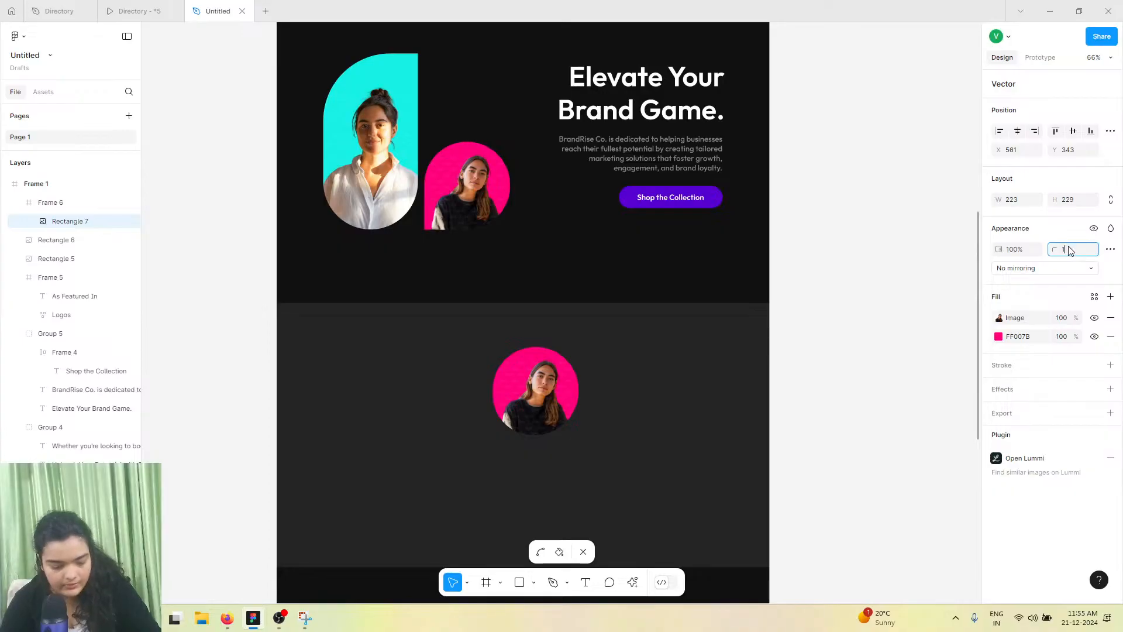
{"action": "key", "text": "Return"}
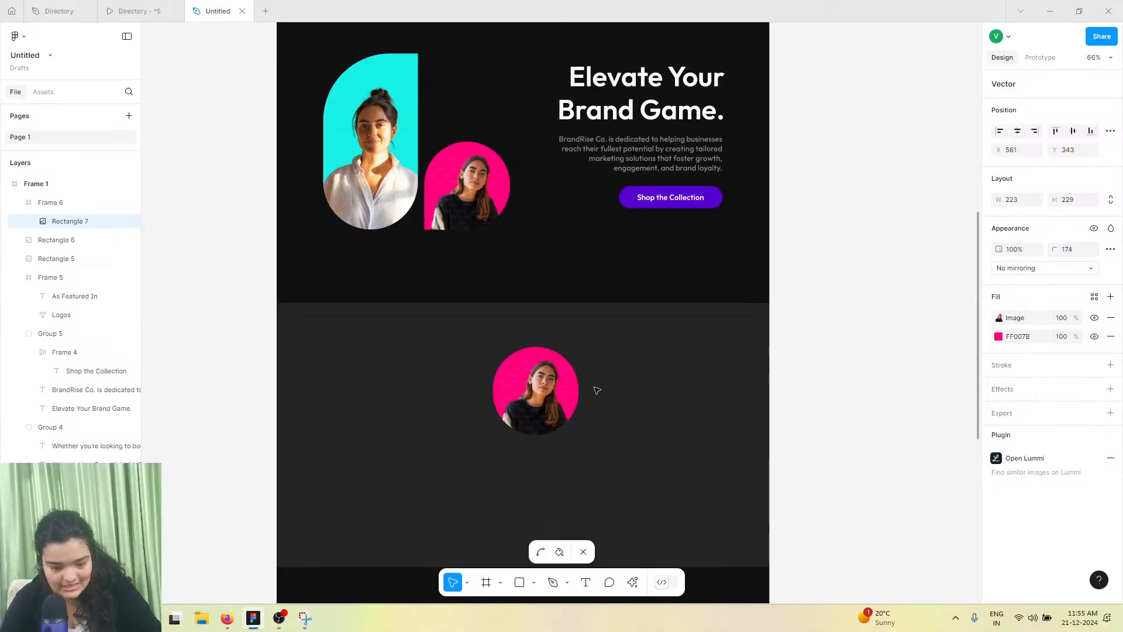
Set the portrait shape's bottom-right corner radius to 0
{"action": "double_click", "coordinate": [563, 398]}
{"action": "double_click", "coordinate": [569, 417]}
{"action": "left_click", "coordinate": [578, 436]}
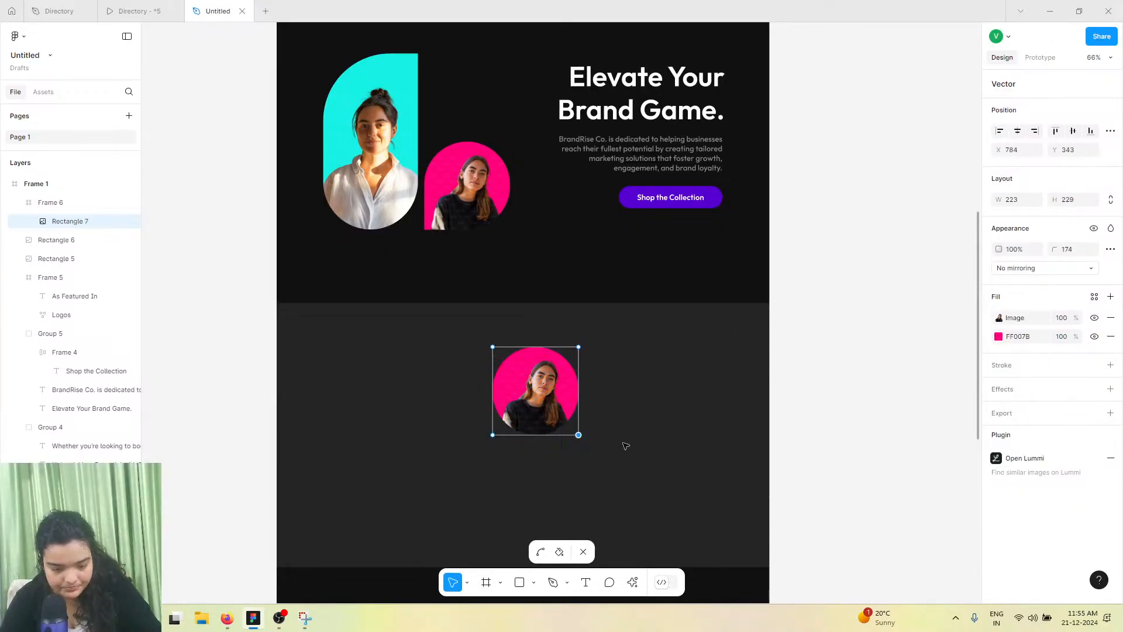
{"action": "left_click", "coordinate": [1072, 256]}
{"action": "type", "text": "0"}
{"action": "key", "text": "Return"}
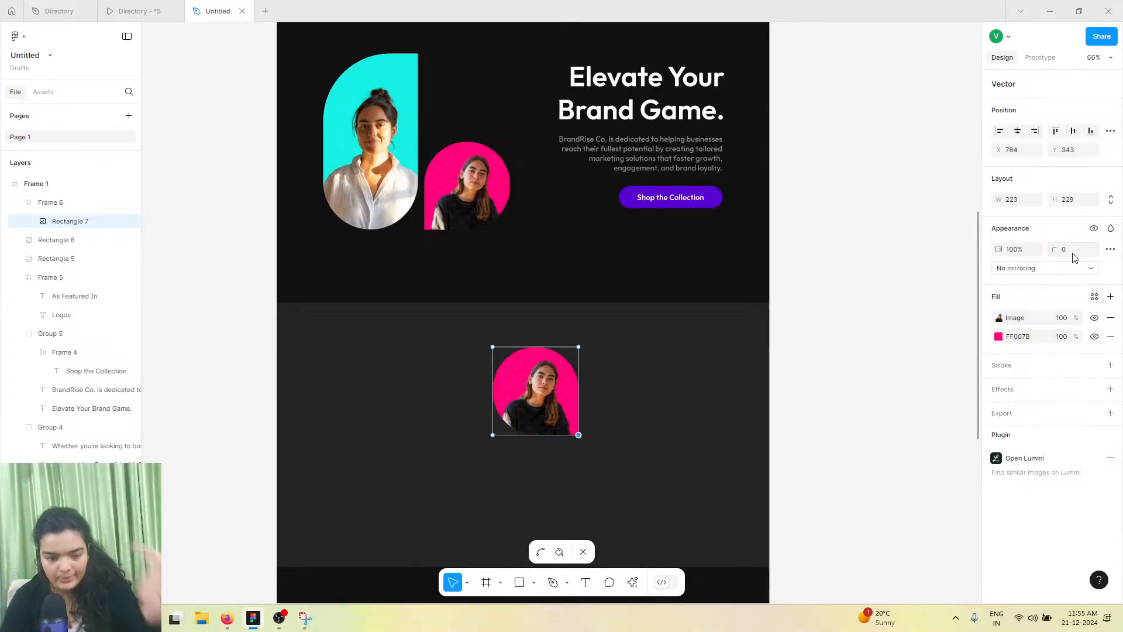
Open the Lummi plugin and fill the portrait shape with a background-removed photo of a woman with glasses
{"action": "left_click", "coordinate": [632, 583]}
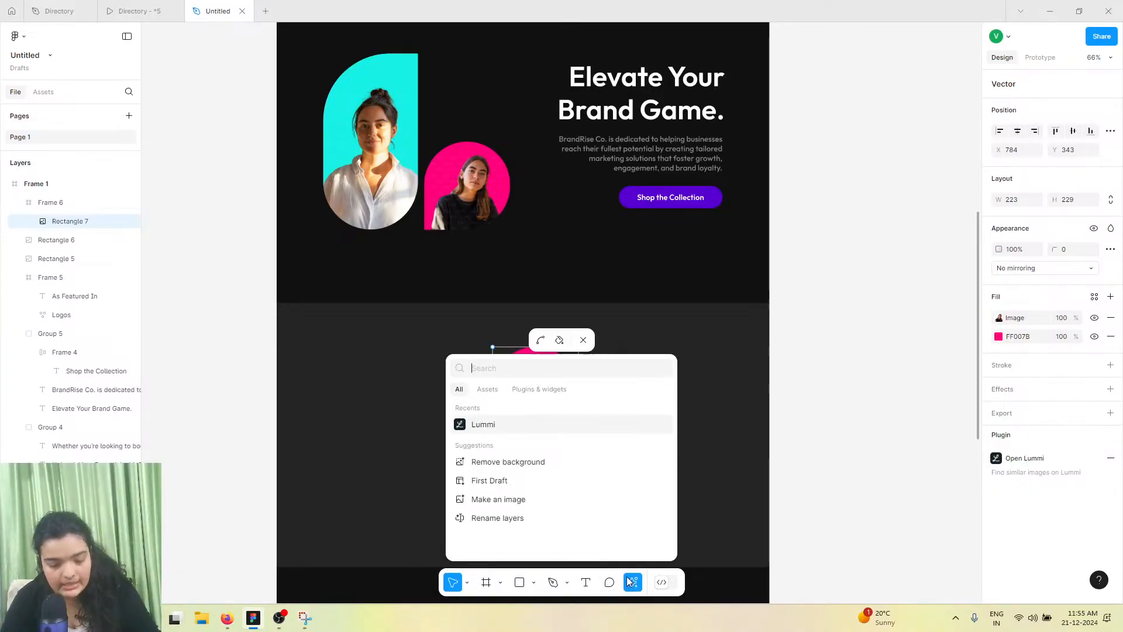
{"action": "left_click", "coordinate": [524, 431]}
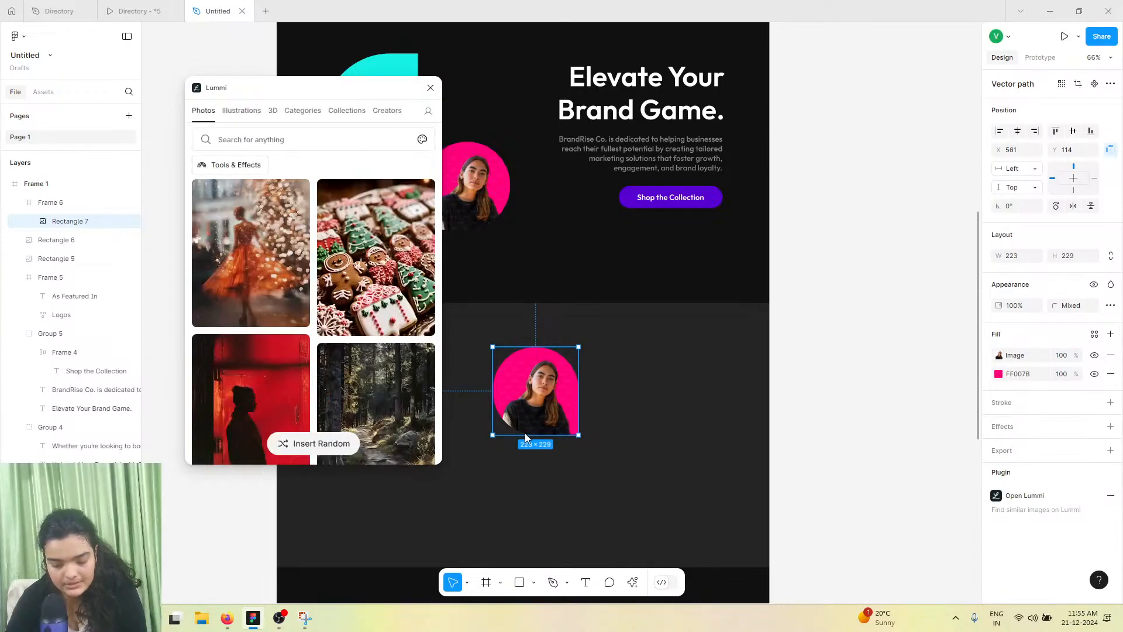
{"action": "left_click", "coordinate": [388, 137]}
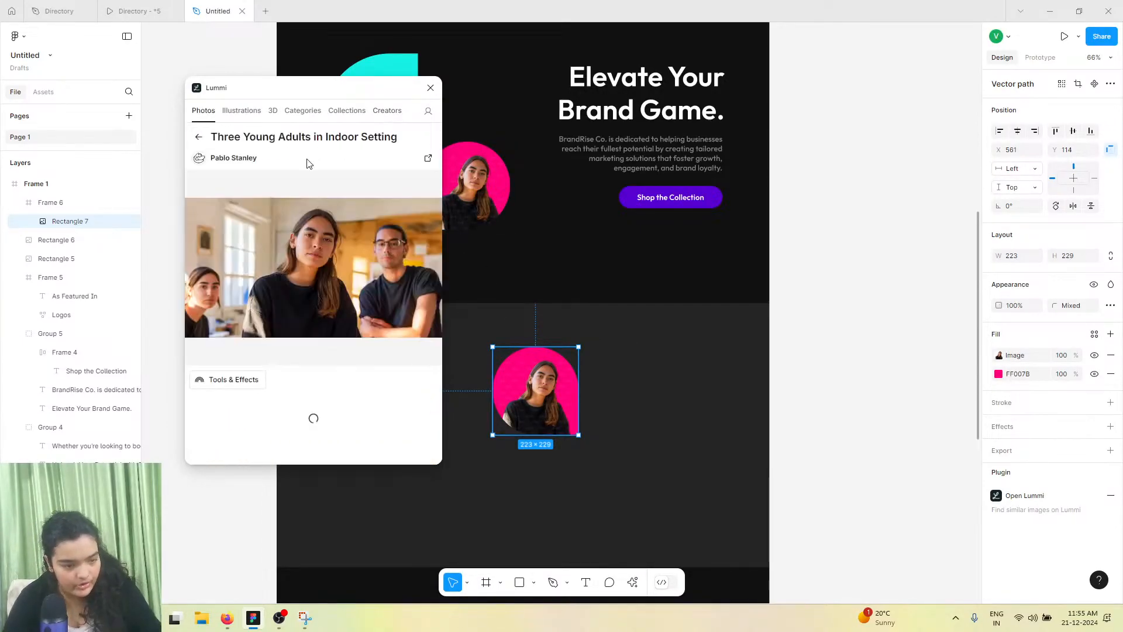
{"action": "scroll", "coordinate": [345, 388], "scroll_direction": "down", "scroll_amount": 10}
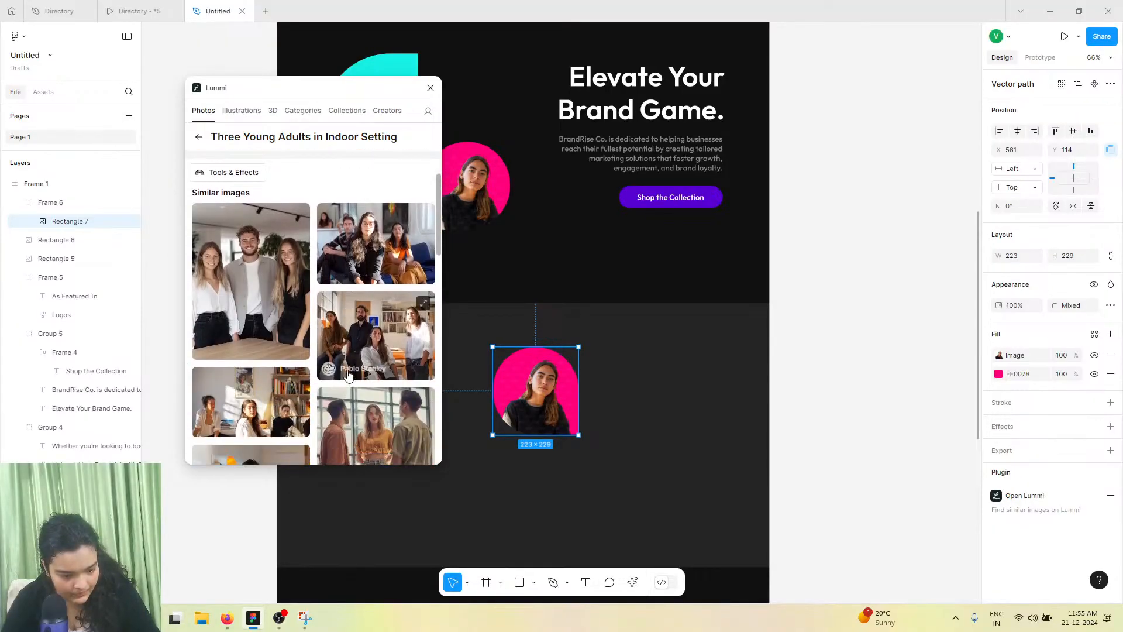
{"action": "scroll", "coordinate": [342, 372], "scroll_direction": "up", "scroll_amount": 10}
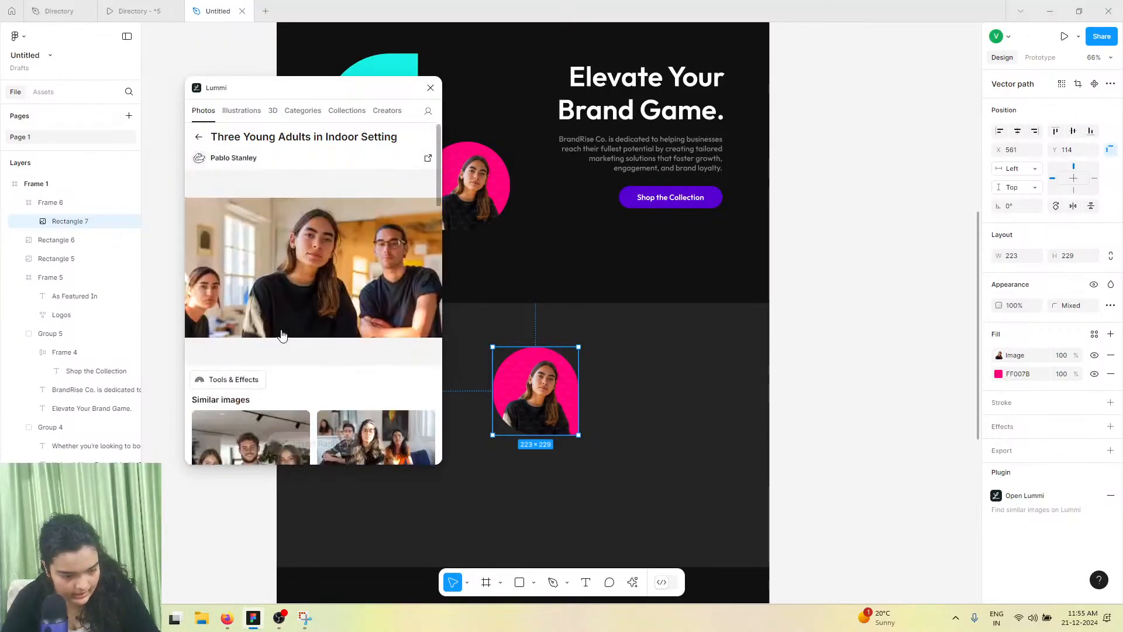
{"action": "left_click", "coordinate": [241, 381]}
{"action": "left_click", "coordinate": [320, 355]}
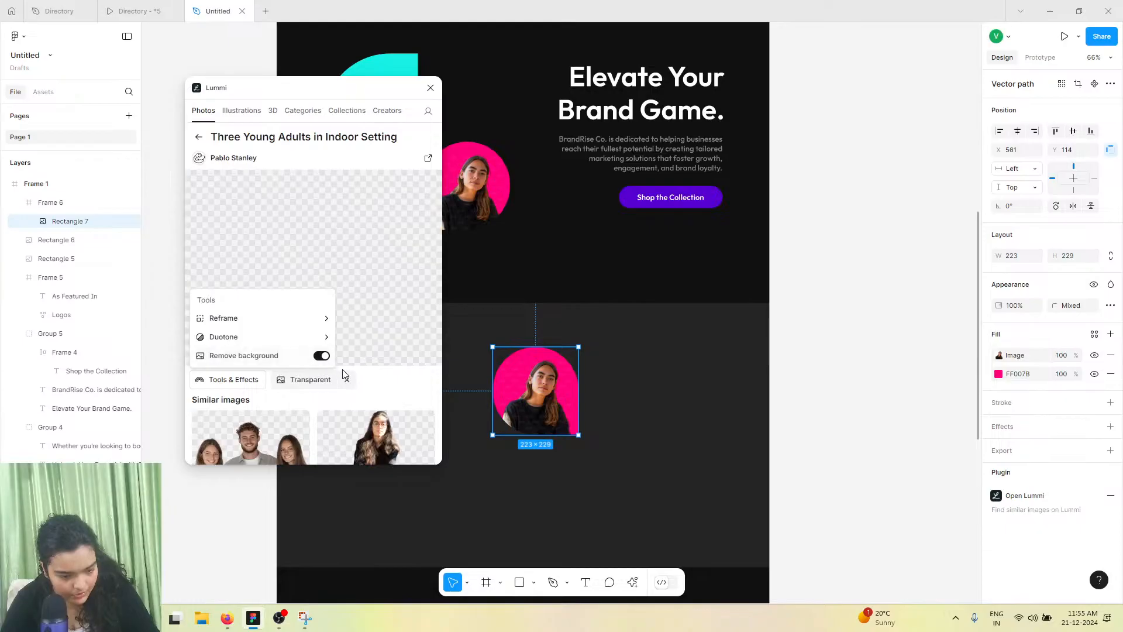
{"action": "left_click", "coordinate": [386, 413]}
{"action": "left_click", "coordinate": [393, 429]}
{"action": "scroll", "coordinate": [453, 430], "scroll_direction": "down", "scroll_amount": 1}
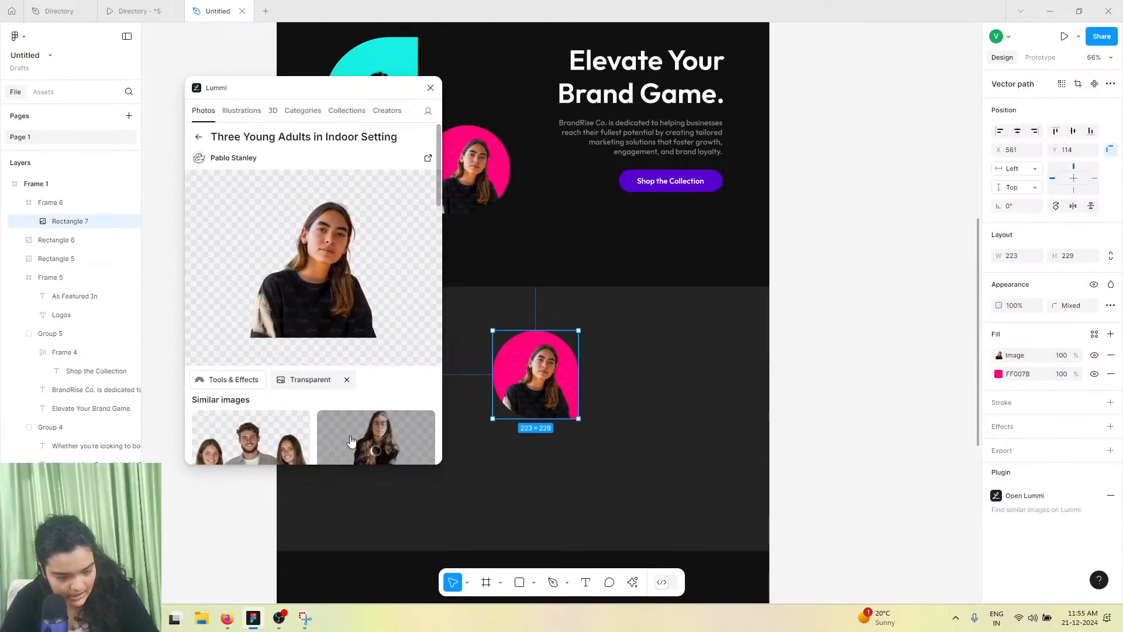
{"action": "scroll", "coordinate": [351, 440], "scroll_direction": "down", "scroll_amount": 6}
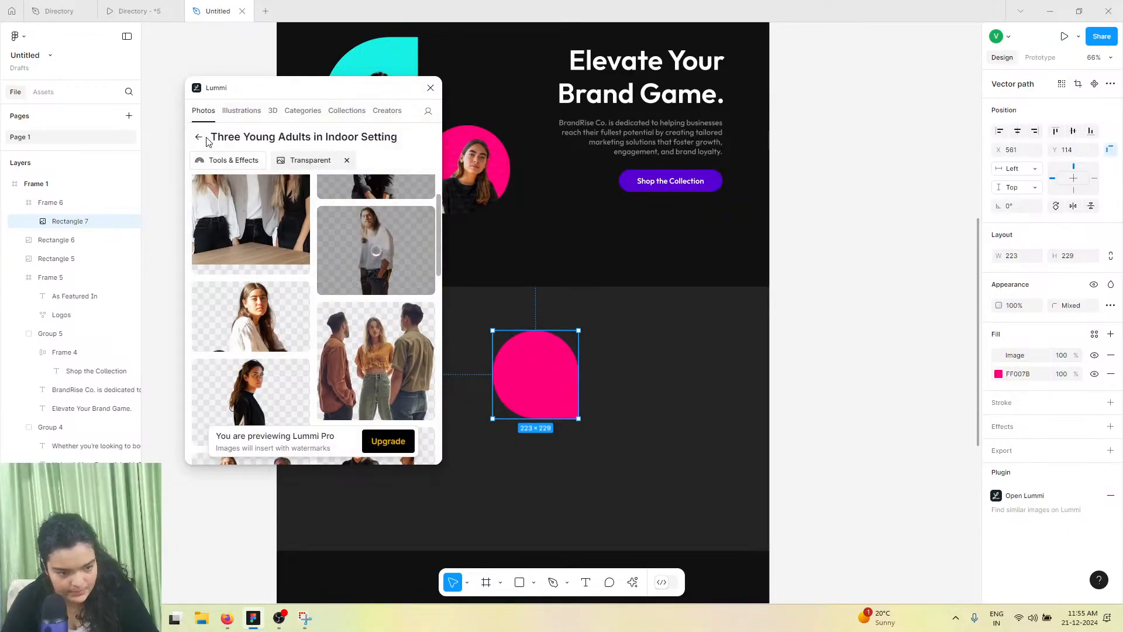
{"action": "left_click", "coordinate": [431, 88]}
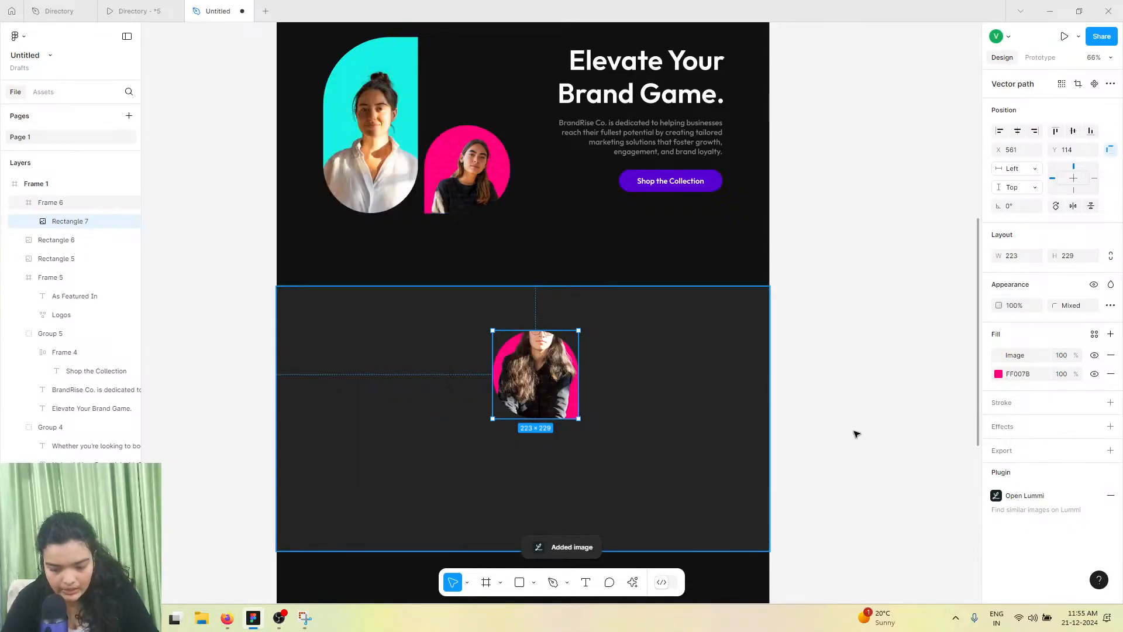
Switch the portrait's image fill to Crop and reposition the photo within the shape
{"action": "left_click", "coordinate": [999, 355]}
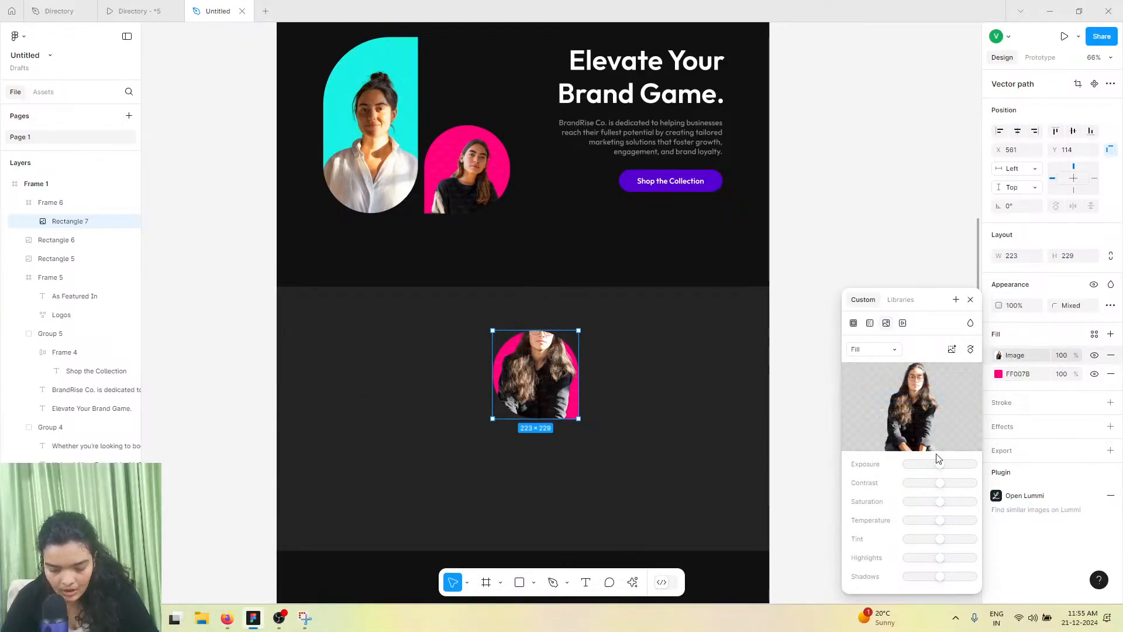
{"action": "left_click", "coordinate": [872, 349]}
{"action": "left_click", "coordinate": [867, 378]}
{"action": "left_click_drag", "start_coordinate": [551, 376], "coordinate": [549, 418]}
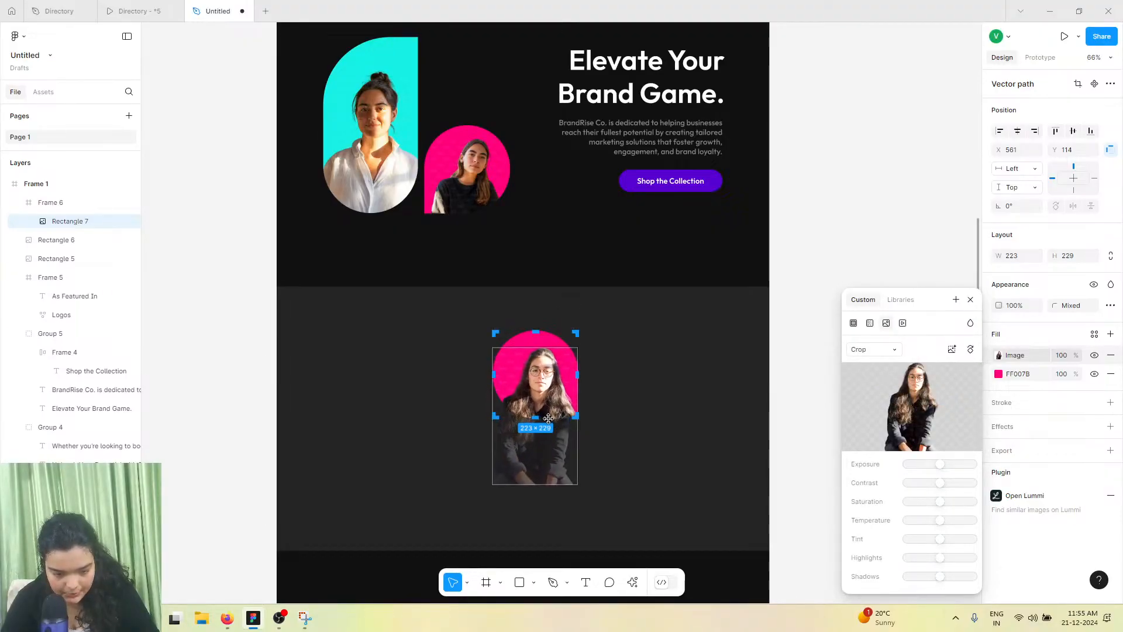
{"action": "left_click", "coordinate": [689, 352]}
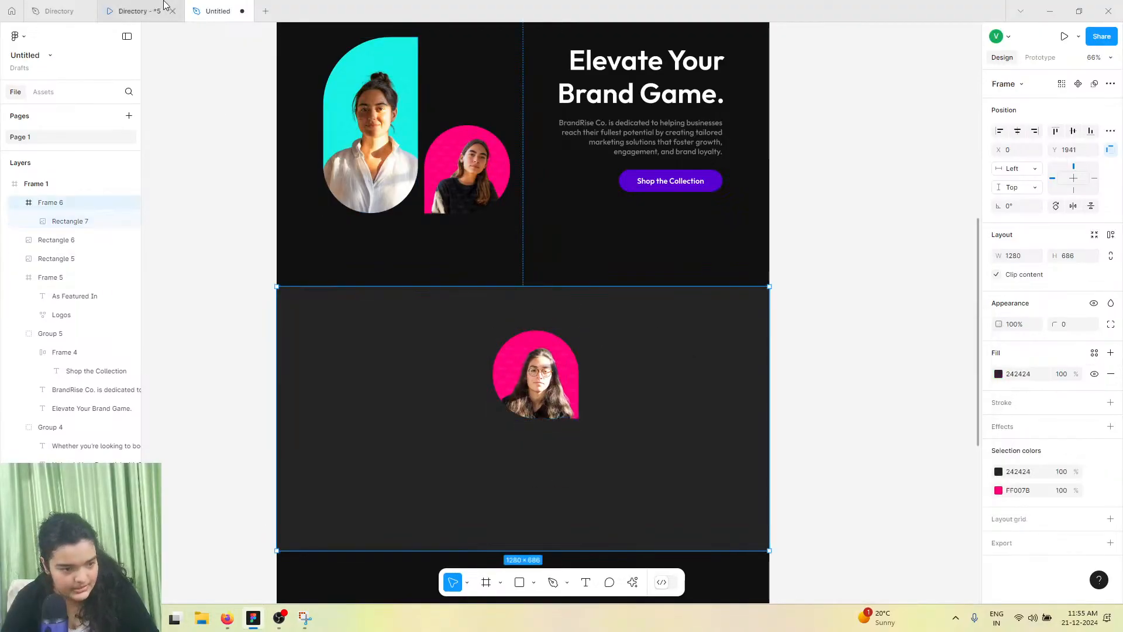
Compare with the reference design, then open the Lummi plugin for the portrait shape and search photos for "person"
{"action": "left_click", "coordinate": [166, 9]}
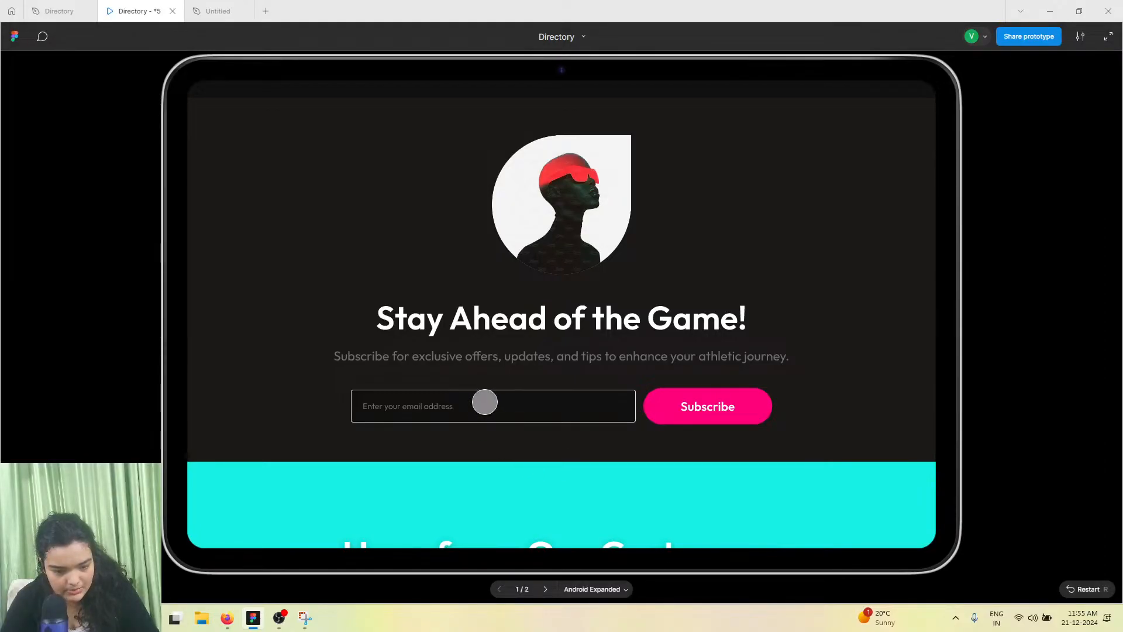
{"action": "left_click", "coordinate": [195, 7]}
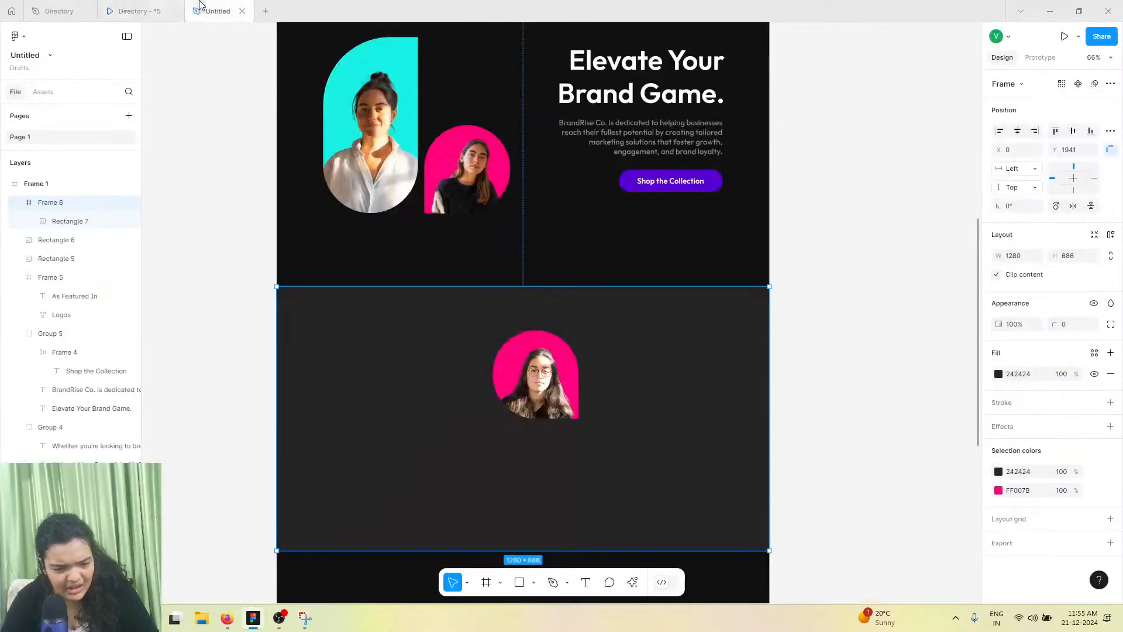
{"action": "left_click", "coordinate": [535, 377]}
{"action": "left_click", "coordinate": [633, 584]}
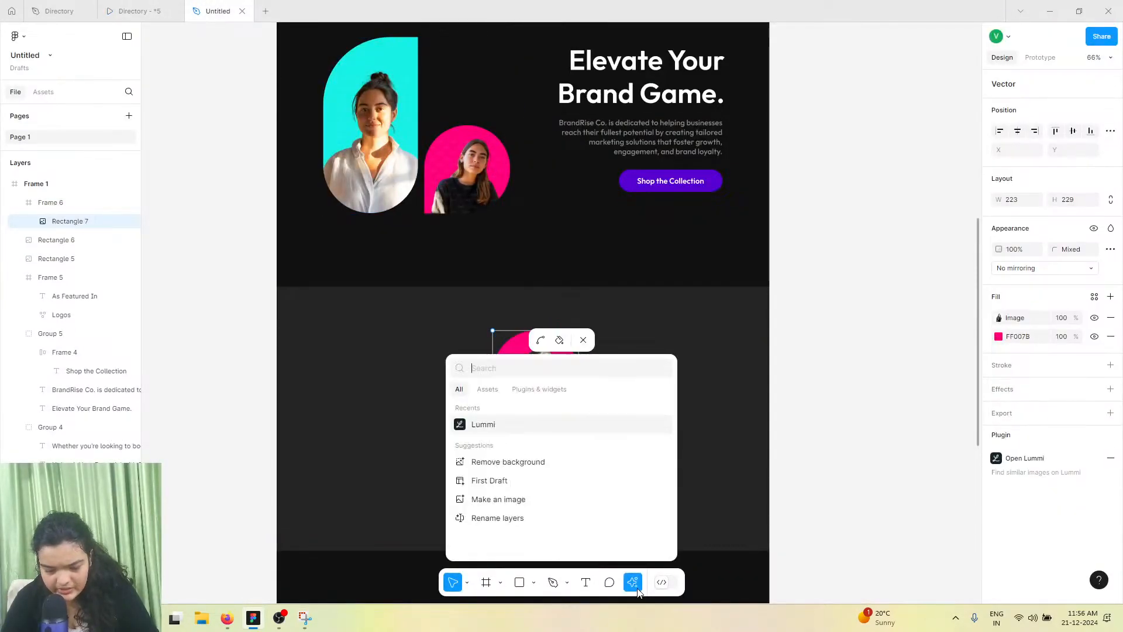
{"action": "left_click", "coordinate": [545, 430]}
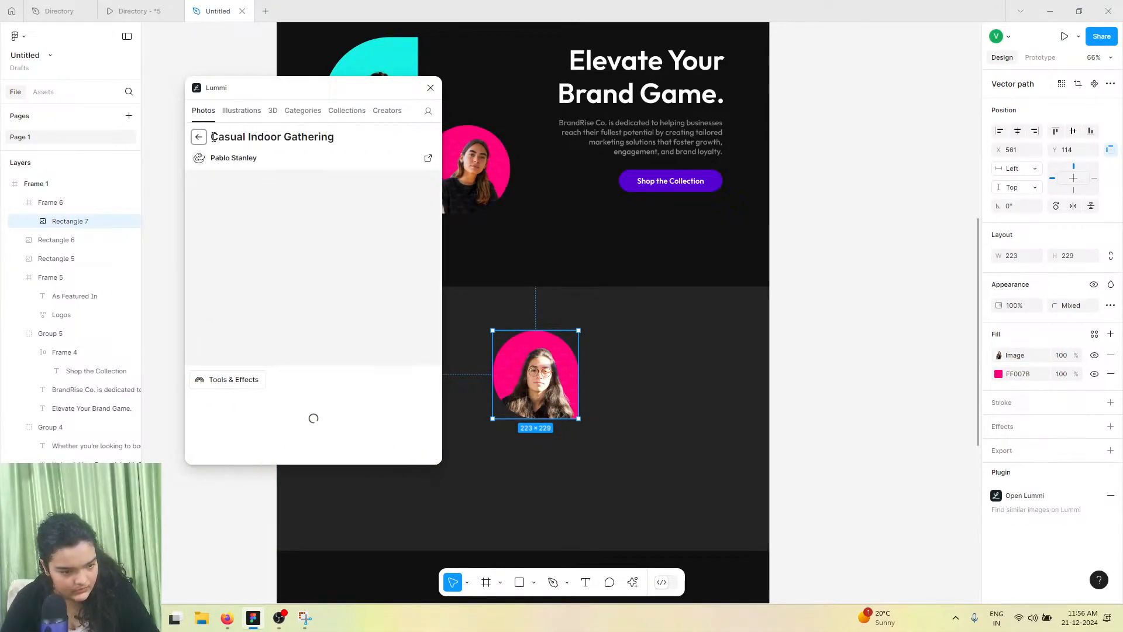
{"action": "left_click", "coordinate": [204, 140]}
{"action": "type", "text": "perso"}
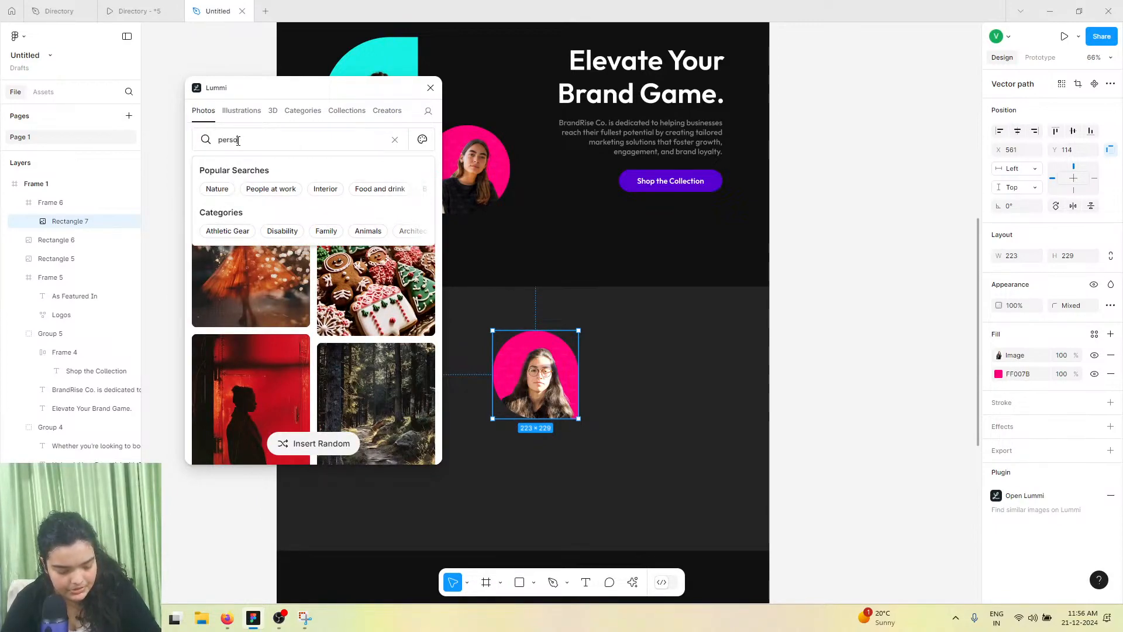
{"action": "type", "text": "n"}
{"action": "key", "text": "Return"}
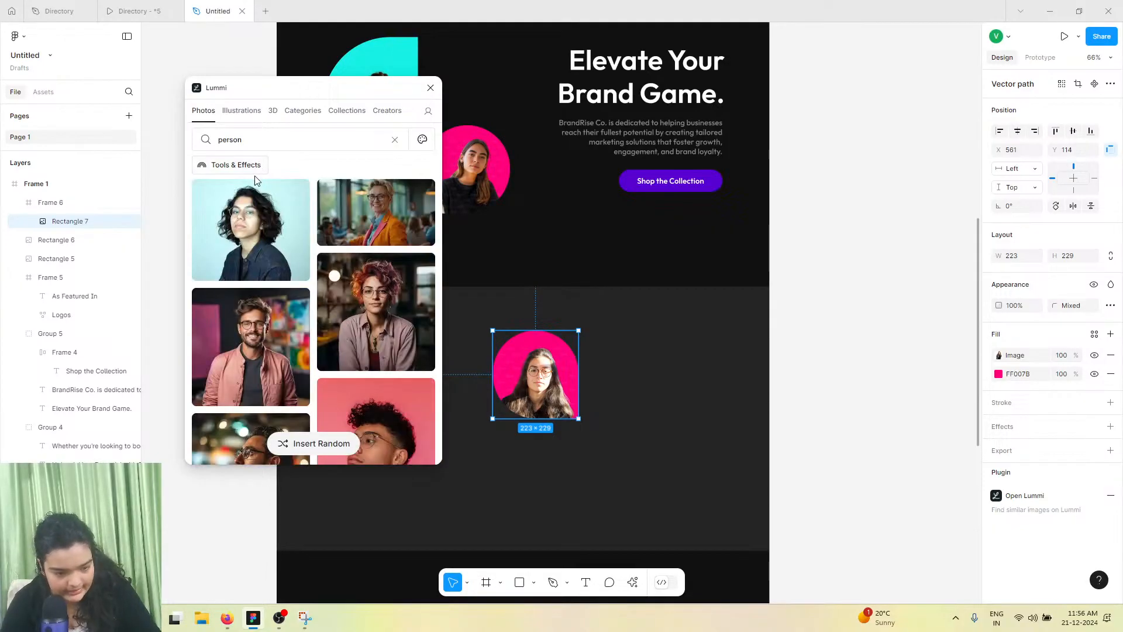
Enable background removal and set the Lighting filter to Dark in the plugin's tools and filters
{"action": "left_click", "coordinate": [258, 169]}
{"action": "left_click", "coordinate": [323, 263]}
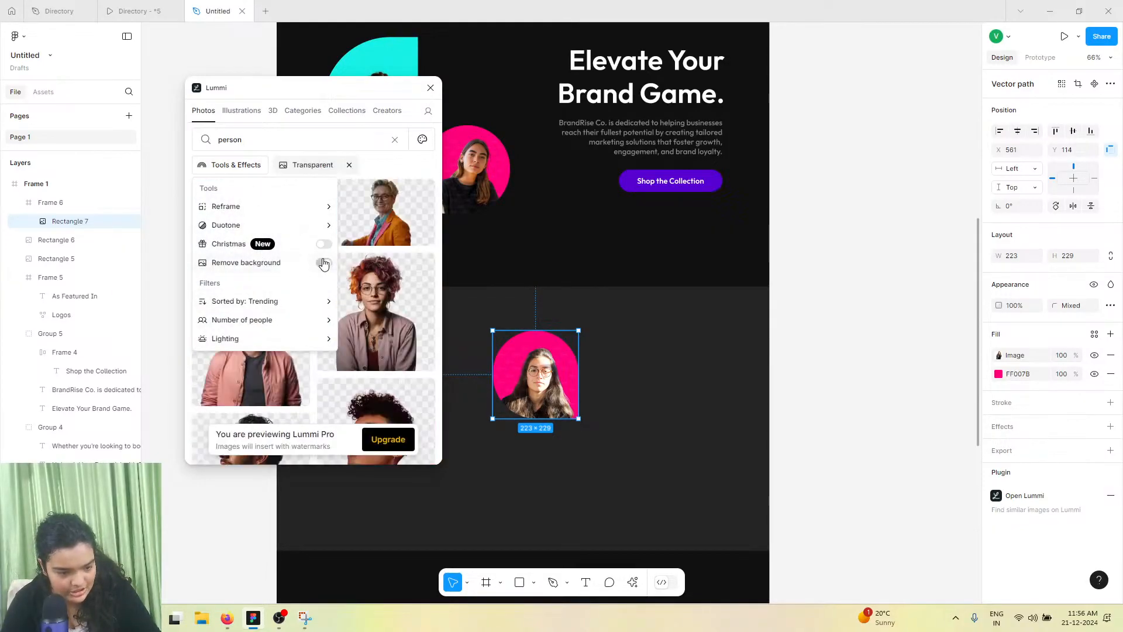
{"action": "left_click", "coordinate": [314, 338]}
{"action": "left_click", "coordinate": [212, 261]}
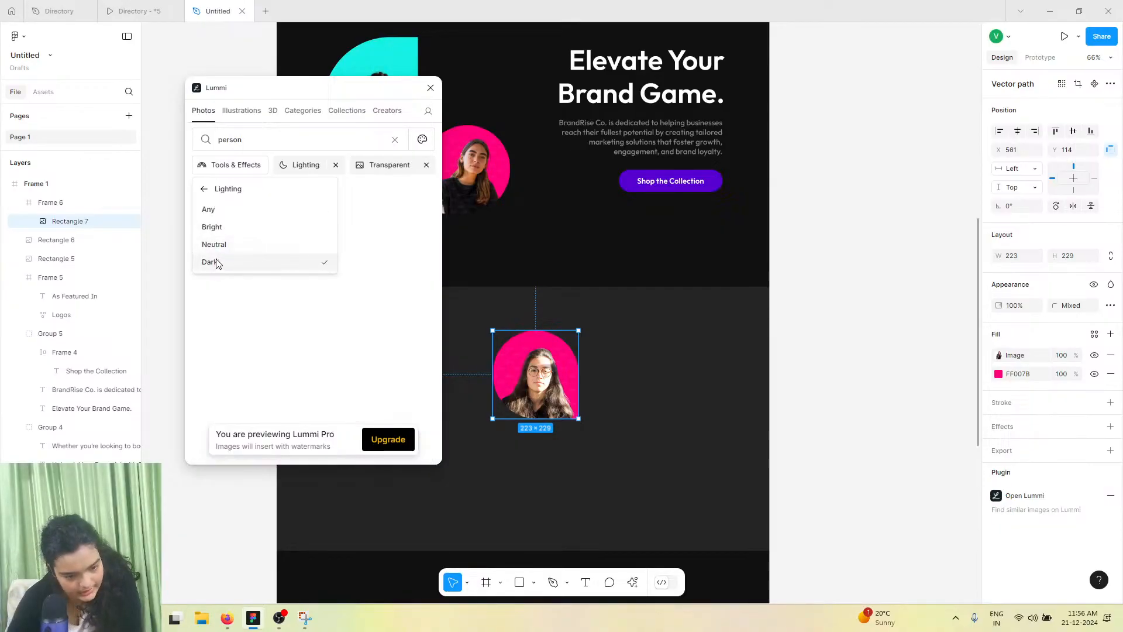
{"action": "left_click", "coordinate": [275, 230]}
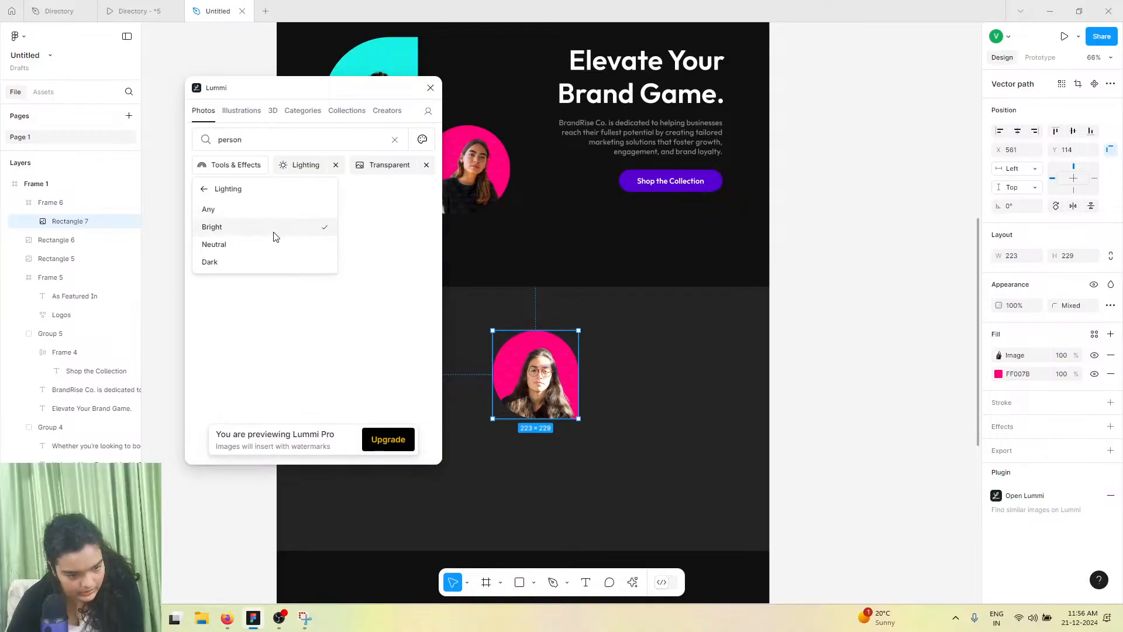
{"action": "left_click", "coordinate": [237, 262]}
{"action": "left_click", "coordinate": [203, 189]}
{"action": "scroll", "coordinate": [232, 397], "scroll_direction": "down", "scroll_amount": 6}
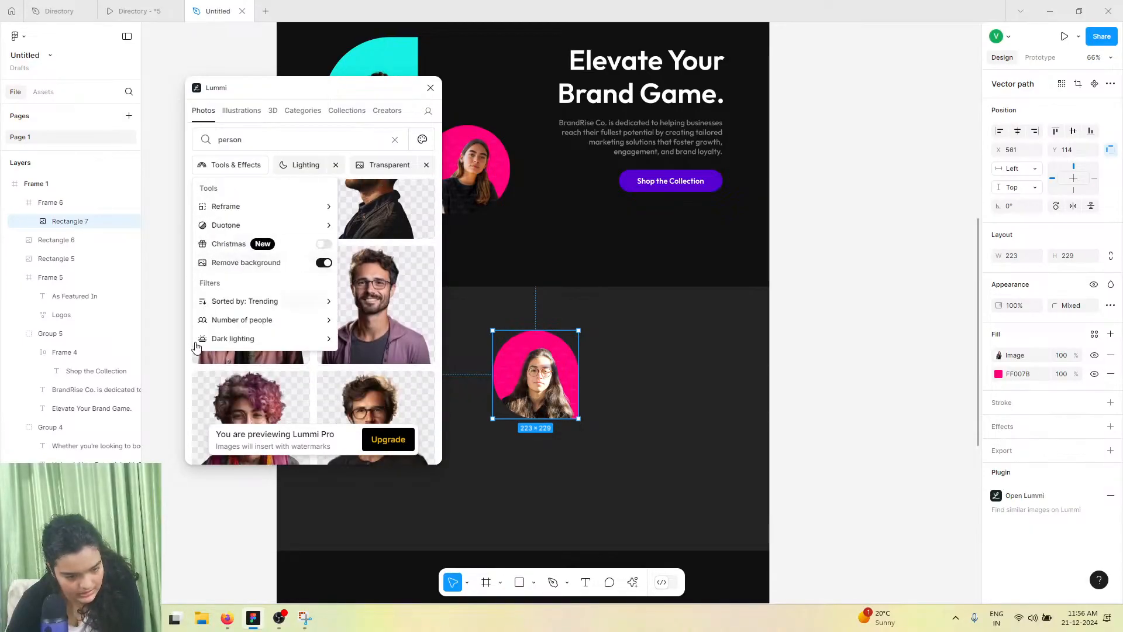
{"action": "scroll", "coordinate": [314, 387], "scroll_direction": "down", "scroll_amount": 8}
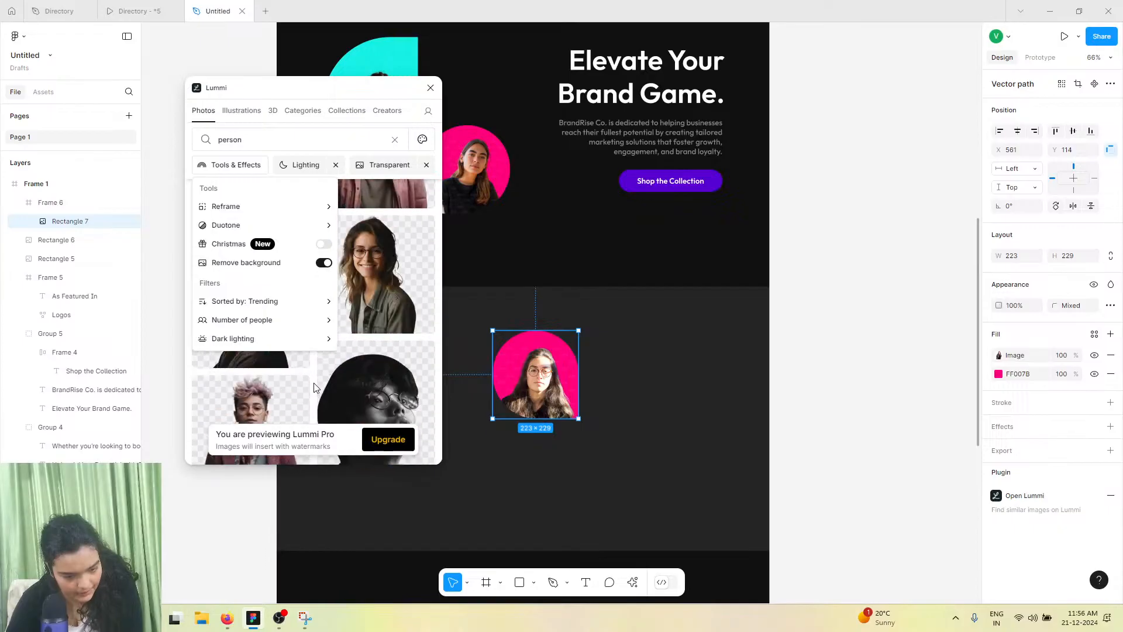
{"action": "scroll", "coordinate": [314, 388], "scroll_direction": "down", "scroll_amount": 3}
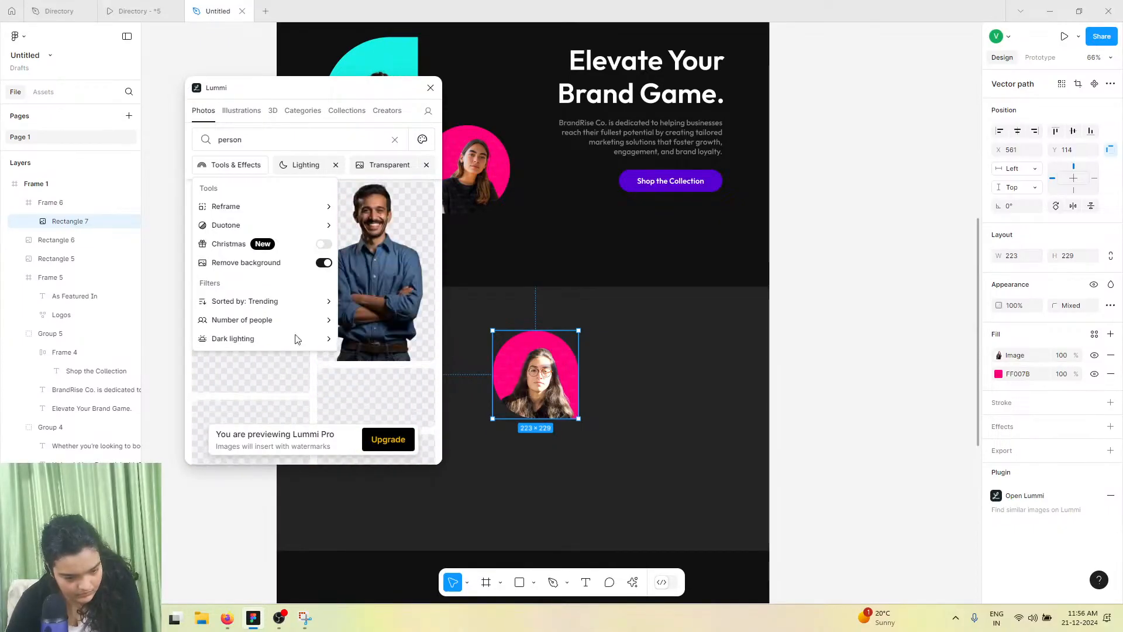
Turn off background removal and fill the portrait shape with a red-lit photo of a person in a cap
{"action": "left_click", "coordinate": [329, 268]}
{"action": "left_click", "coordinate": [329, 268]}
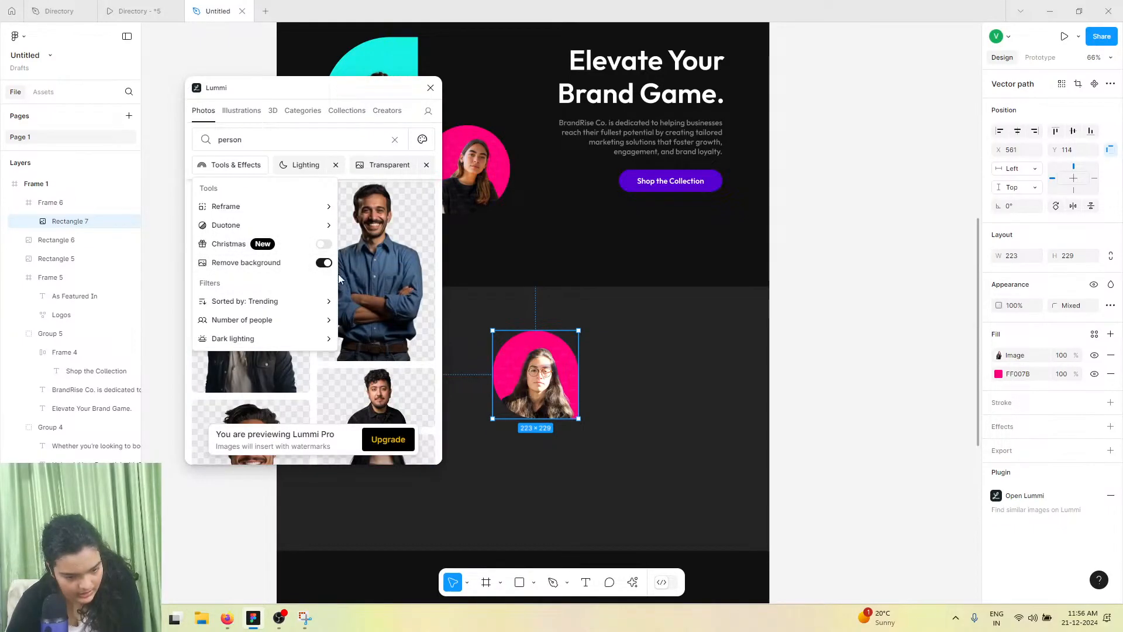
{"action": "left_click", "coordinate": [429, 375]}
{"action": "scroll", "coordinate": [354, 353], "scroll_direction": "down", "scroll_amount": 9}
{"action": "scroll", "coordinate": [353, 355], "scroll_direction": "down", "scroll_amount": 6}
{"action": "scroll", "coordinate": [354, 354], "scroll_direction": "up", "scroll_amount": 5}
{"action": "left_click", "coordinate": [353, 354]}
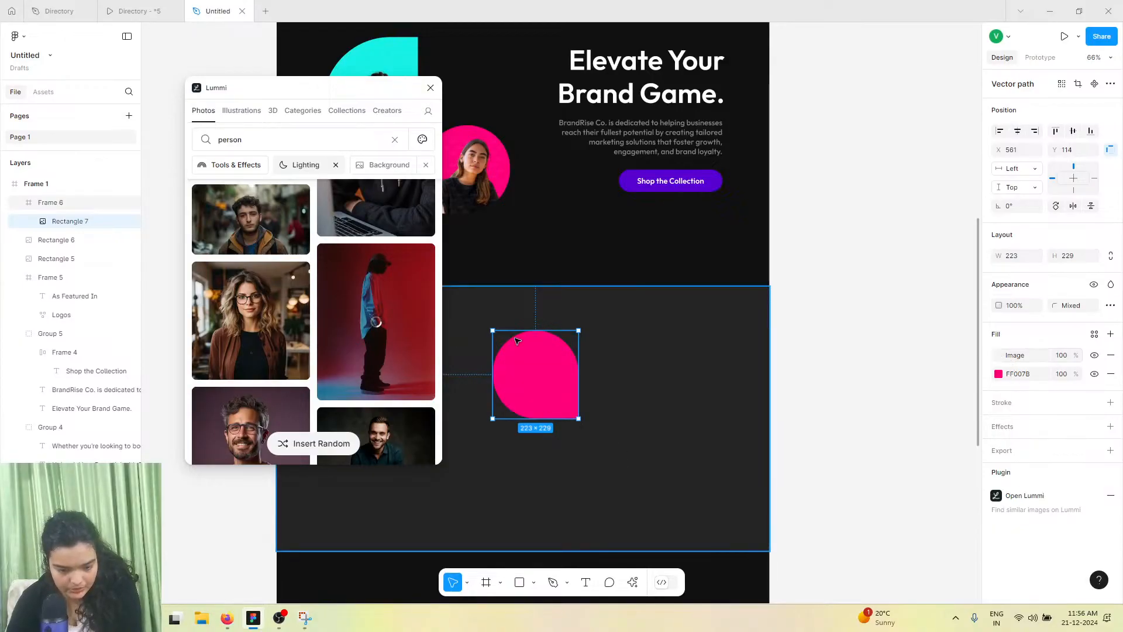
Set the new image fill to Crop and shift the photo so the figure sits inside the shape
{"action": "left_click", "coordinate": [1007, 355]}
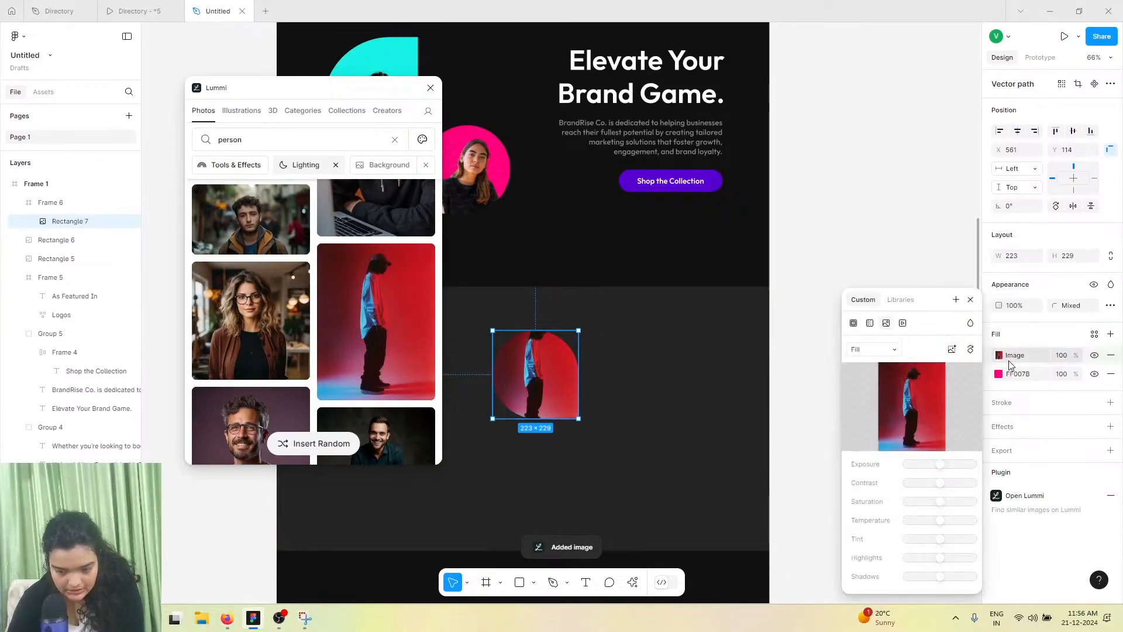
{"action": "left_click", "coordinate": [893, 350]}
{"action": "left_click", "coordinate": [885, 375]}
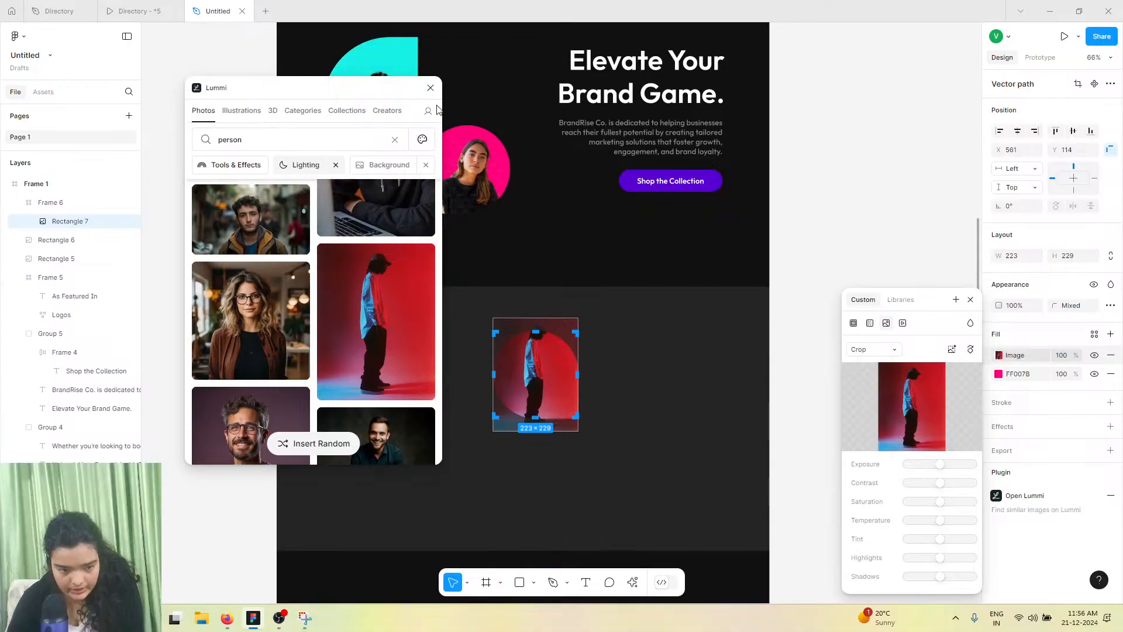
{"action": "left_click_drag", "start_coordinate": [533, 326], "coordinate": [546, 279]}
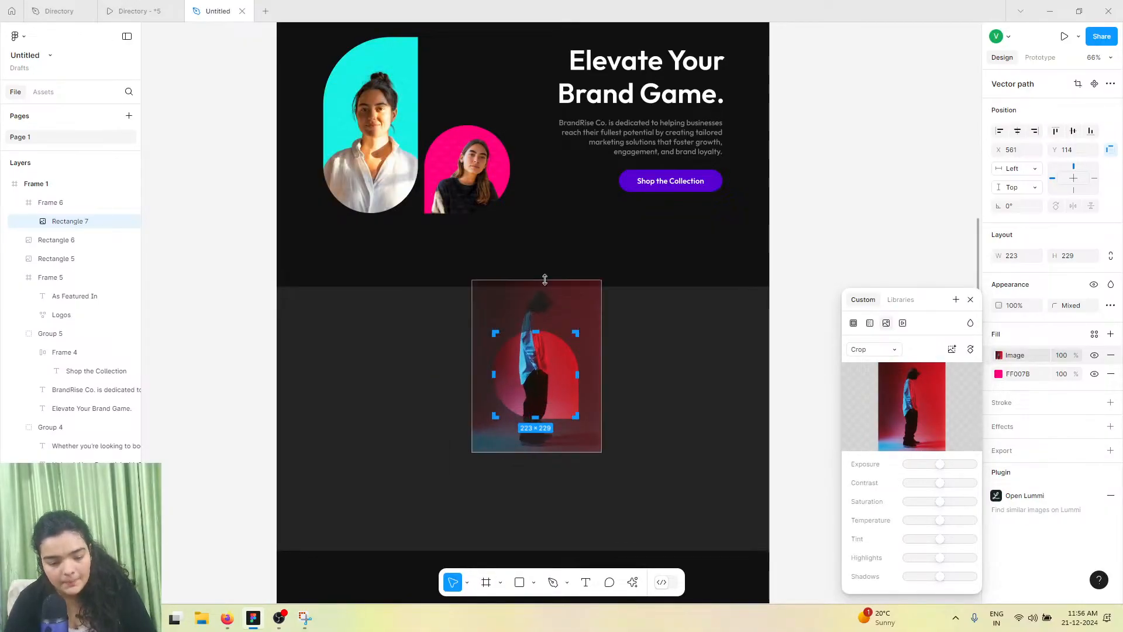
{"action": "mouse_move", "coordinate": [541, 404]}
{"action": "left_mouse_down"}
{"action": "mouse_move", "coordinate": [543, 429]}
{"action": "mouse_move", "coordinate": [540, 413]}
{"action": "left_mouse_up"}
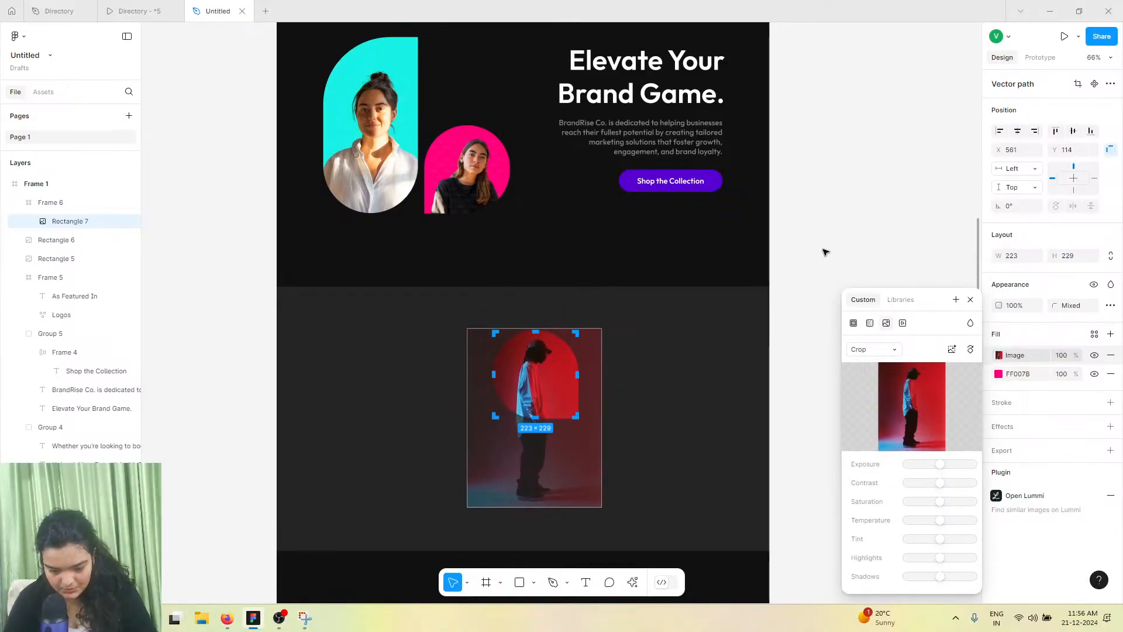
{"action": "left_click", "coordinate": [833, 215]}
Check the reference, then run Remove background on the selected portrait image
{"action": "left_click", "coordinate": [145, 7]}
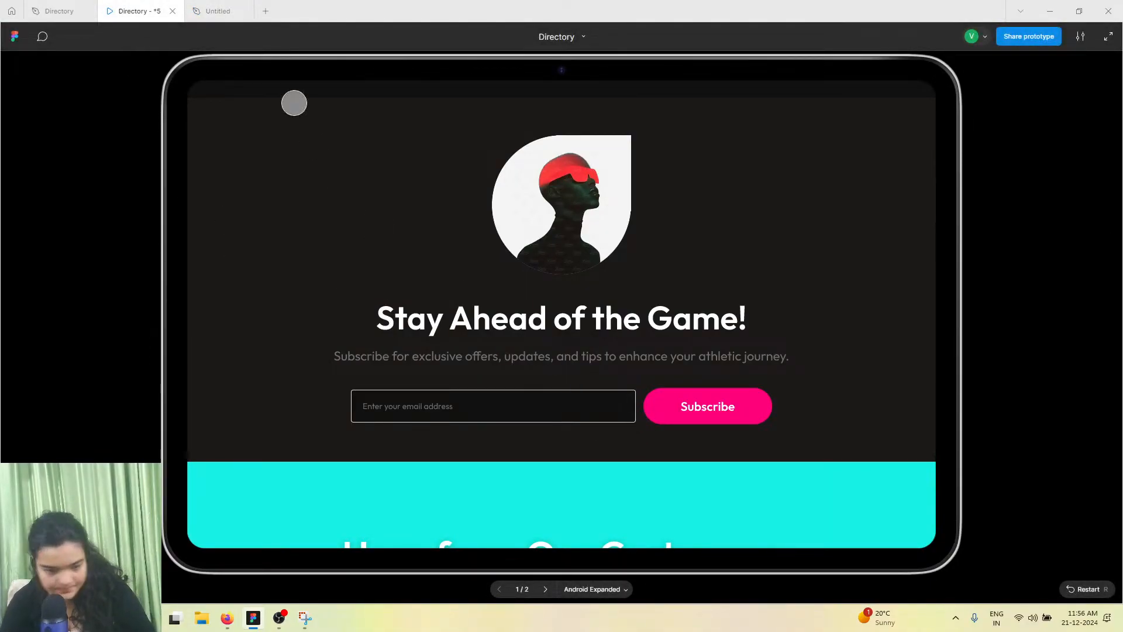
{"action": "left_click", "coordinate": [218, 10]}
{"action": "left_click", "coordinate": [561, 382]}
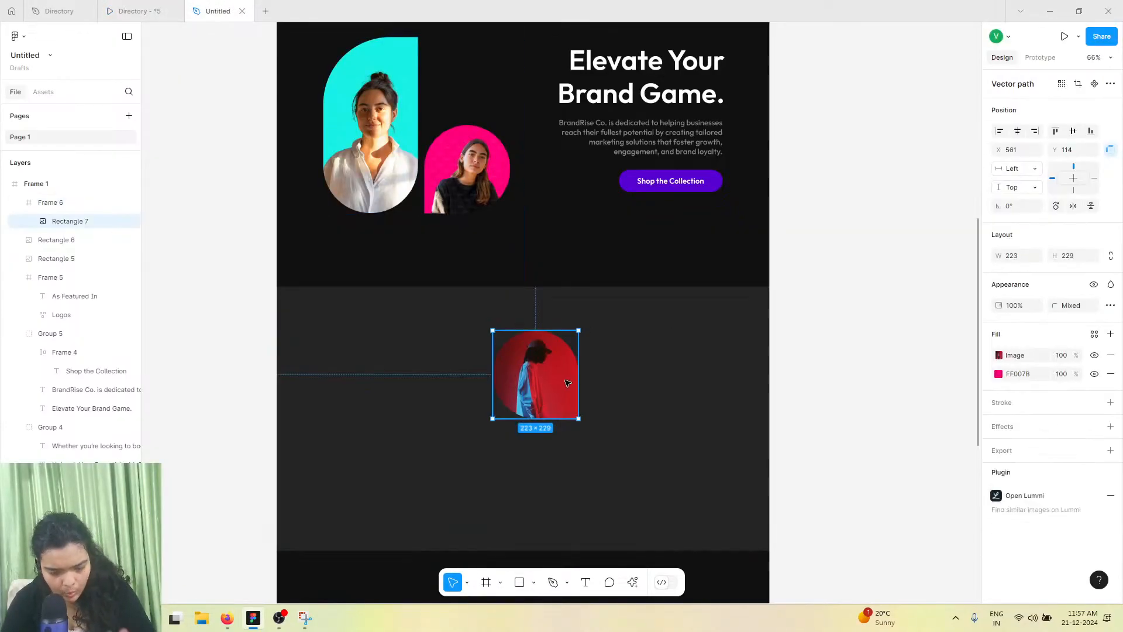
{"action": "left_click", "coordinate": [632, 582]}
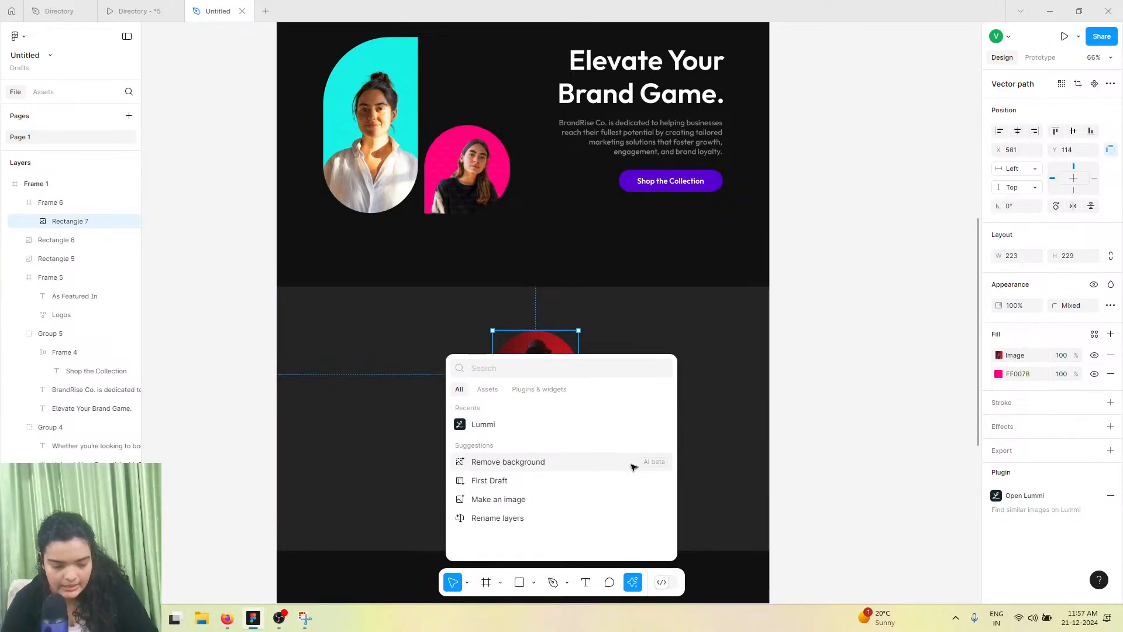
{"action": "left_click", "coordinate": [632, 466]}
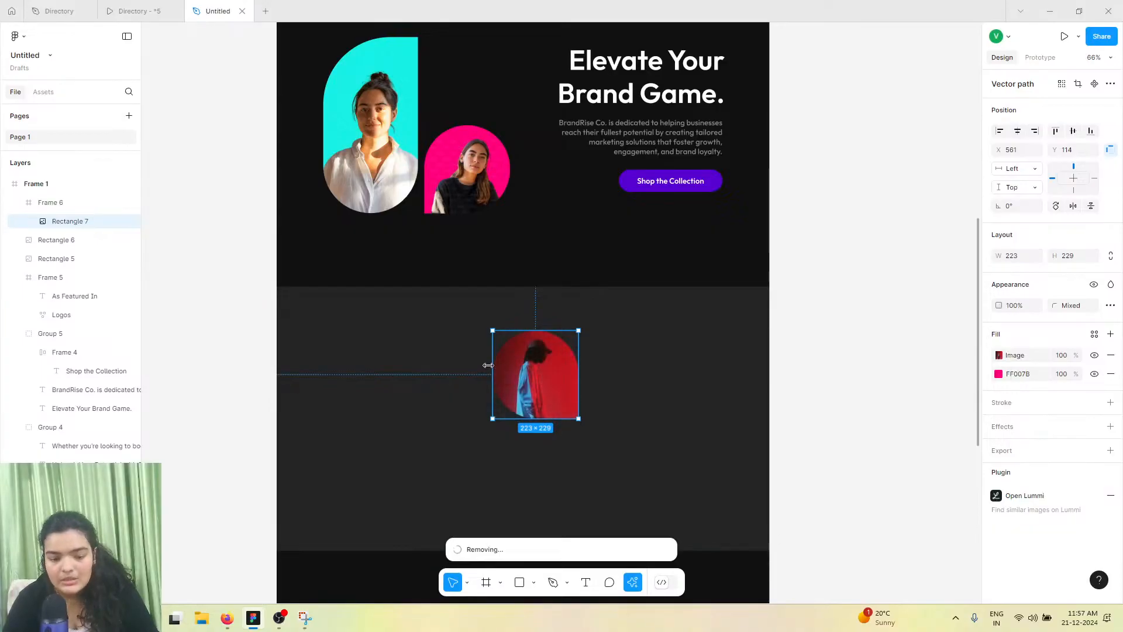
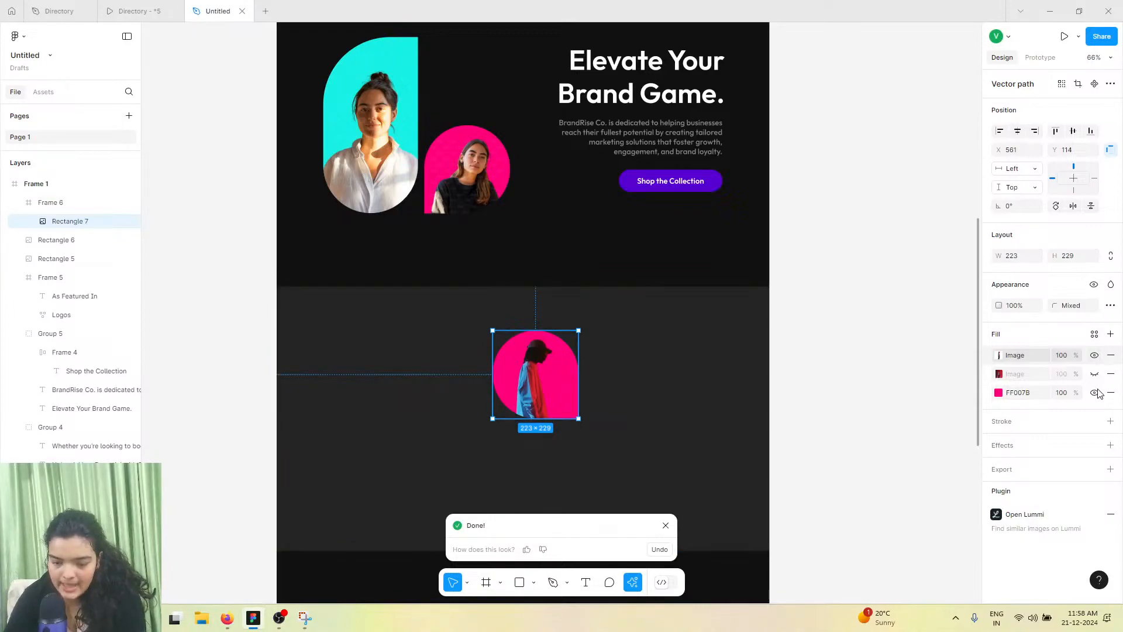
Change the portrait shape's solid background fill from pink to white FFFFFF
{"action": "left_click", "coordinate": [997, 395]}
{"action": "left_click_drag", "start_coordinate": [964, 413], "coordinate": [842, 309]}
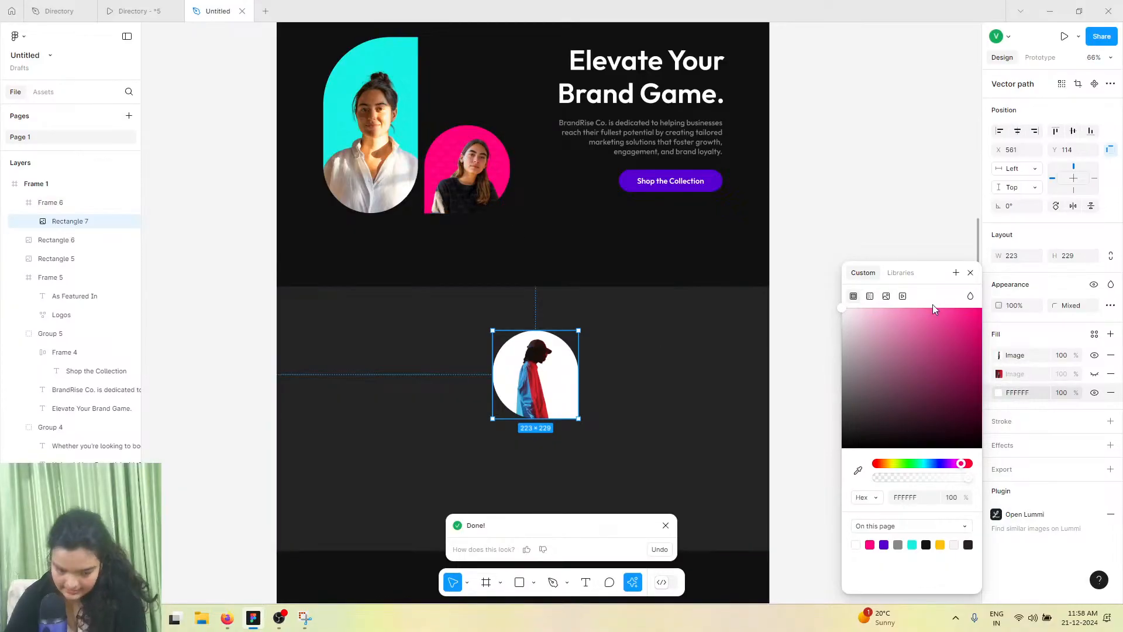
Re-crop the photo inside the shape, enlarging it to about 232 x 238 and repositioning the figure within it
{"action": "left_click", "coordinate": [999, 356]}
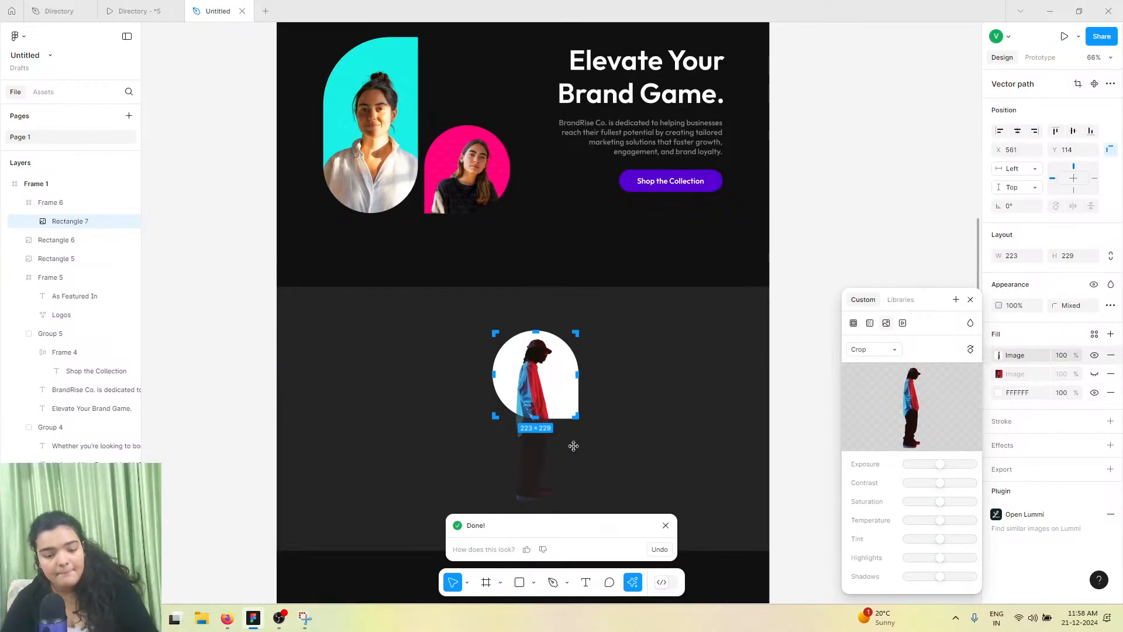
{"action": "left_click_drag", "start_coordinate": [539, 403], "coordinate": [542, 413]}
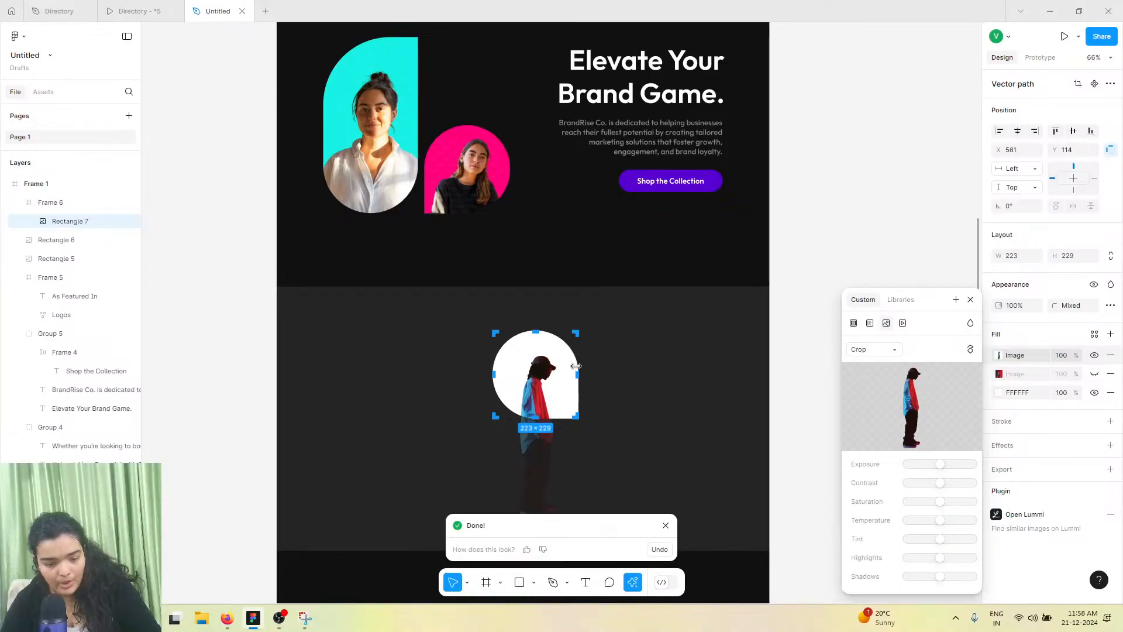
{"action": "left_click_drag", "start_coordinate": [576, 366], "coordinate": [582, 366]}
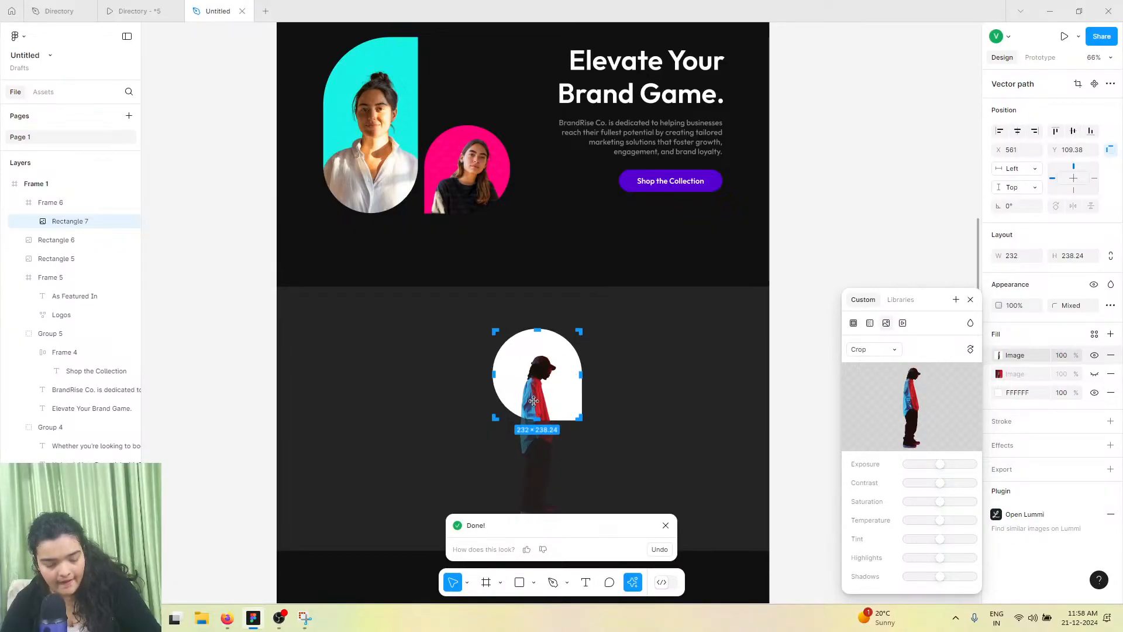
{"action": "left_click_drag", "start_coordinate": [536, 463], "coordinate": [652, 379]}
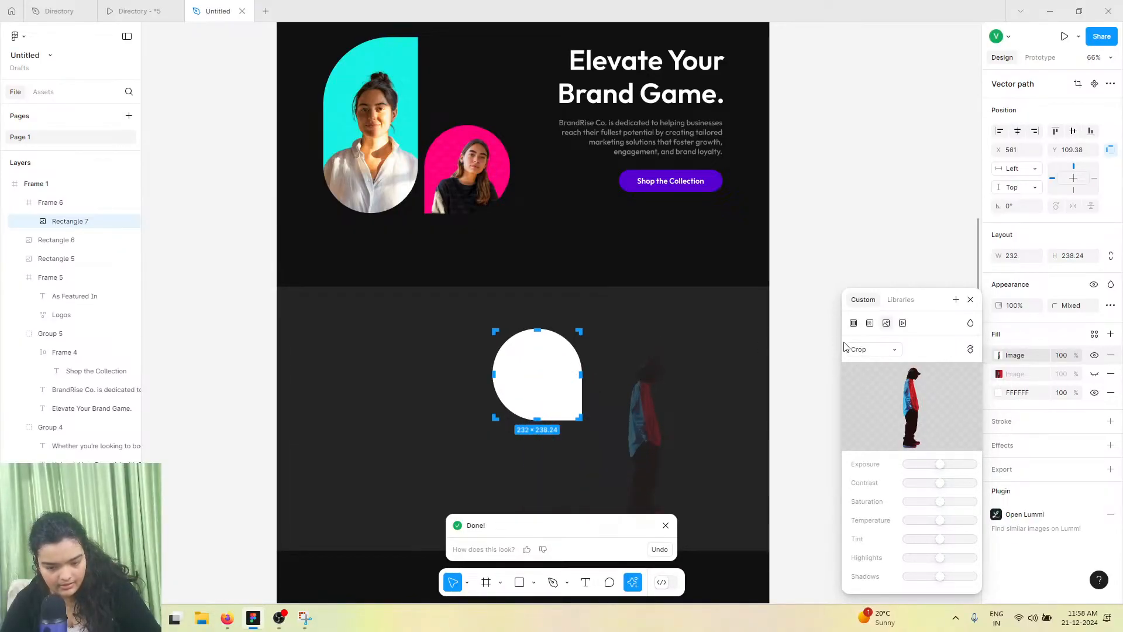
{"action": "left_click", "coordinate": [871, 350]}
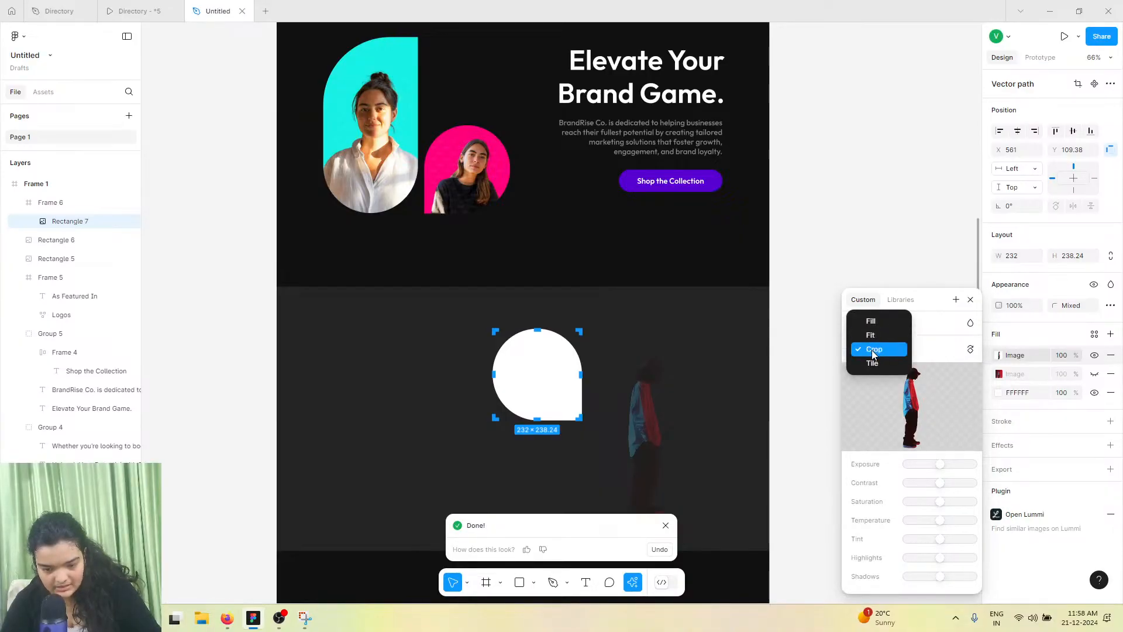
{"action": "left_click", "coordinate": [873, 349]}
{"action": "left_click_drag", "start_coordinate": [648, 429], "coordinate": [544, 394]}
{"action": "left_click", "coordinate": [1009, 392]}
{"action": "left_click", "coordinate": [999, 393]}
{"action": "left_click_drag", "start_coordinate": [963, 386], "coordinate": [794, 255]}
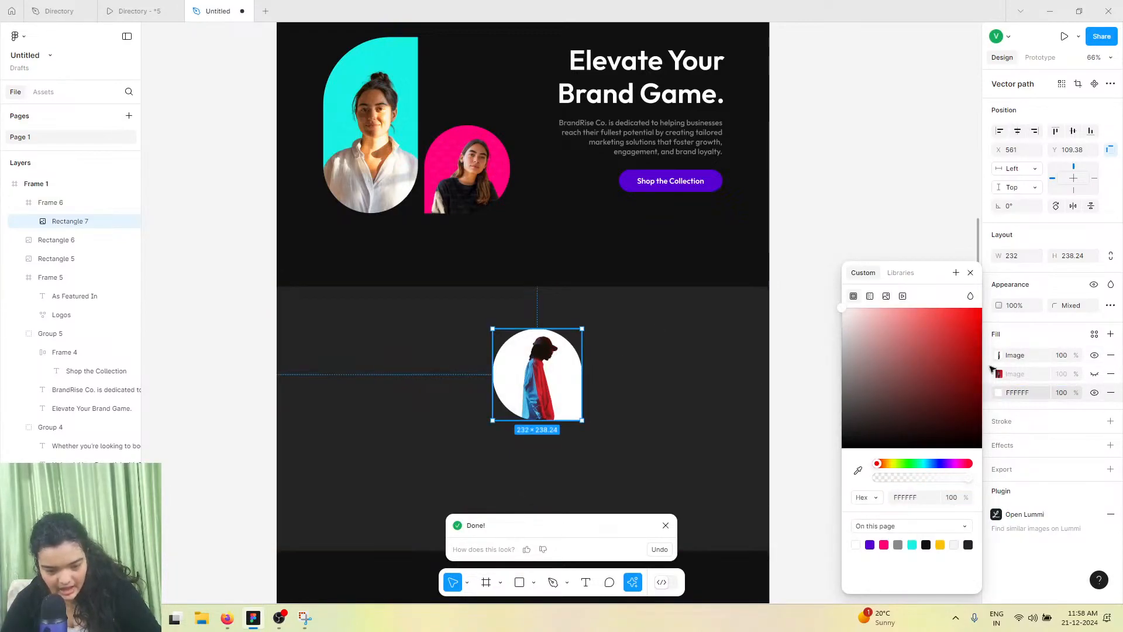
{"action": "left_click", "coordinate": [1010, 360]}
{"action": "mouse_move", "coordinate": [550, 366]}
{"action": "left_mouse_down"}
{"action": "mouse_move", "coordinate": [544, 386]}
{"action": "mouse_move", "coordinate": [545, 366]}
{"action": "left_mouse_up"}
{"action": "left_click", "coordinate": [790, 221]}
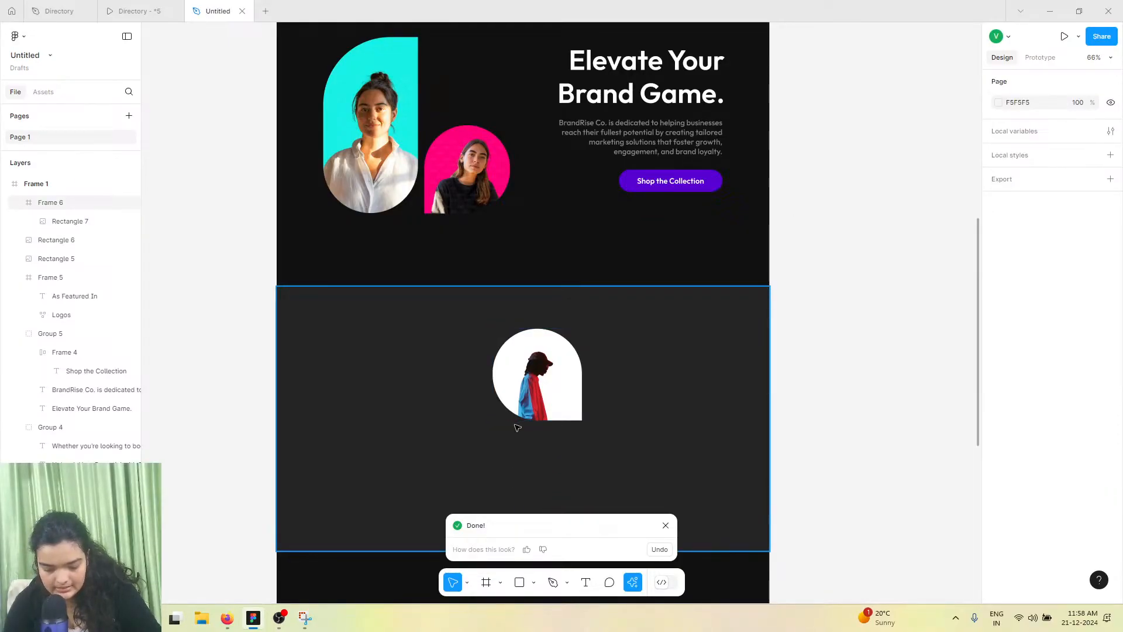
Review the Stay Ahead of the Game section in the reference prototype, then return to the working file
{"action": "left_click", "coordinate": [126, 10]}
{"action": "left_click", "coordinate": [218, 10]}
{"action": "left_click", "coordinate": [131, 10]}
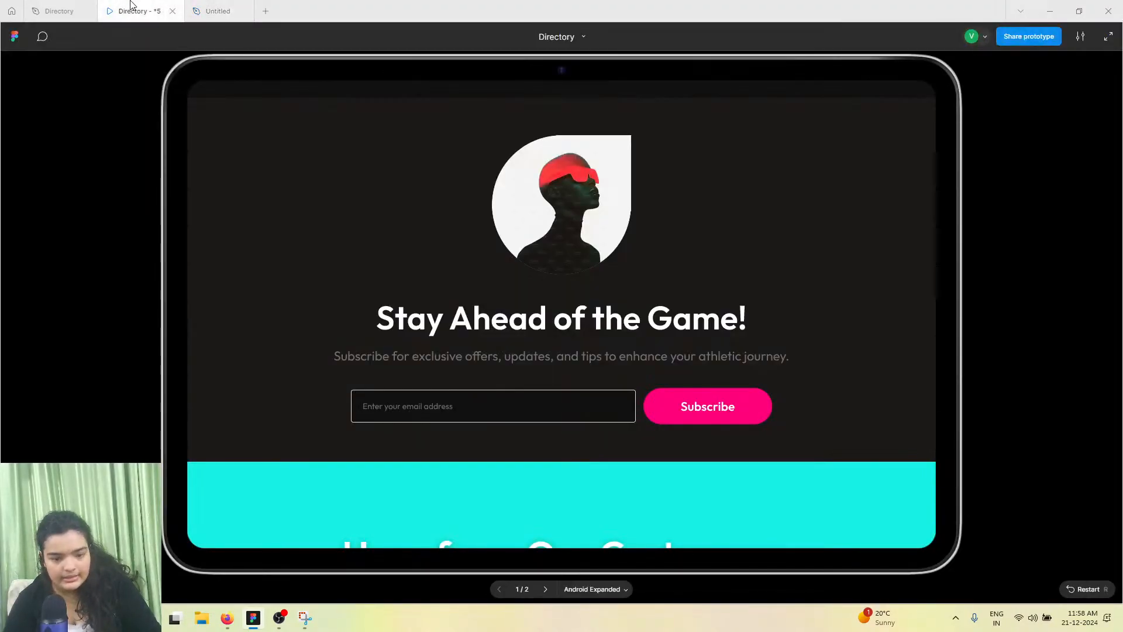
{"action": "scroll", "coordinate": [507, 342], "scroll_direction": "up", "scroll_amount": 11}
{"action": "scroll", "coordinate": [600, 326], "scroll_direction": "down", "scroll_amount": 4}
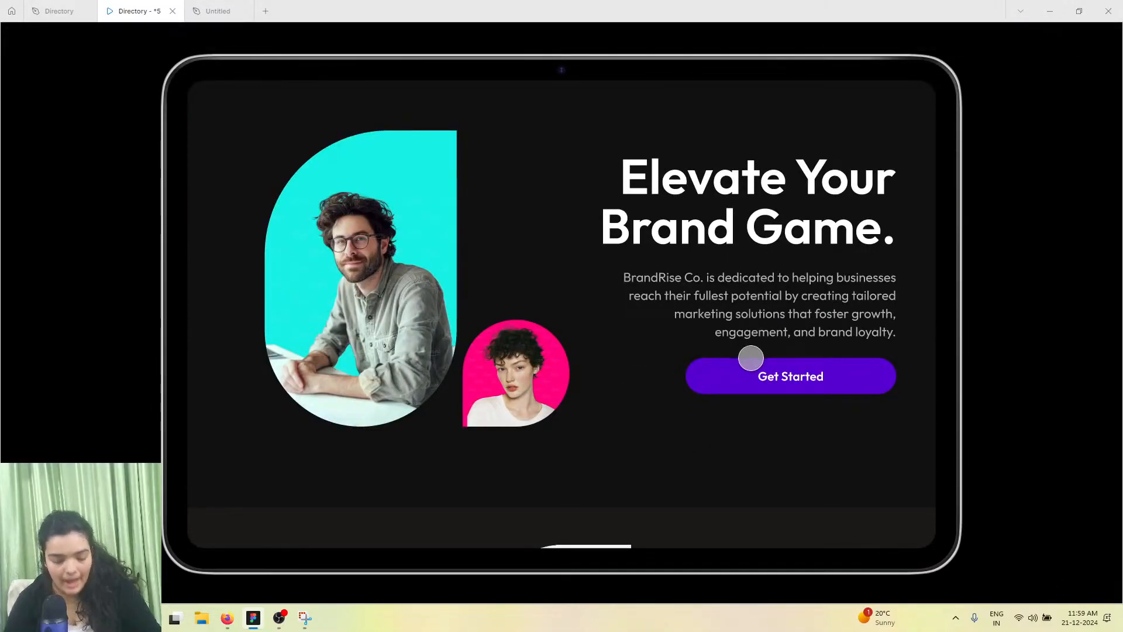
{"action": "scroll", "coordinate": [687, 367], "scroll_direction": "down", "scroll_amount": 7}
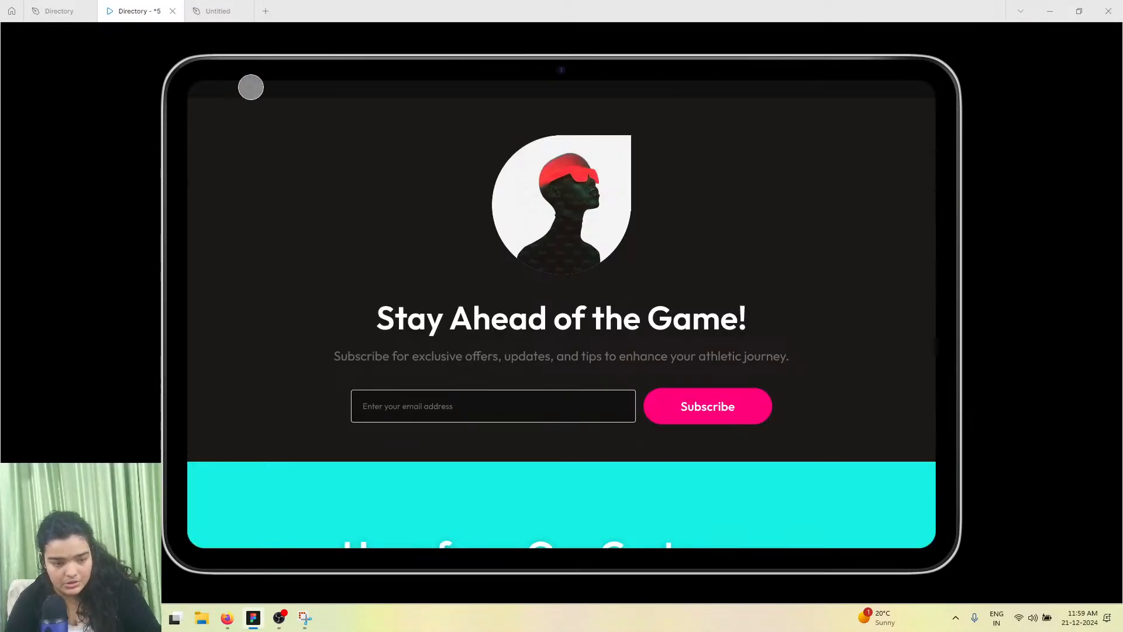
{"action": "left_click", "coordinate": [248, 11]}
{"action": "scroll", "coordinate": [566, 228], "scroll_direction": "up", "scroll_amount": 10}
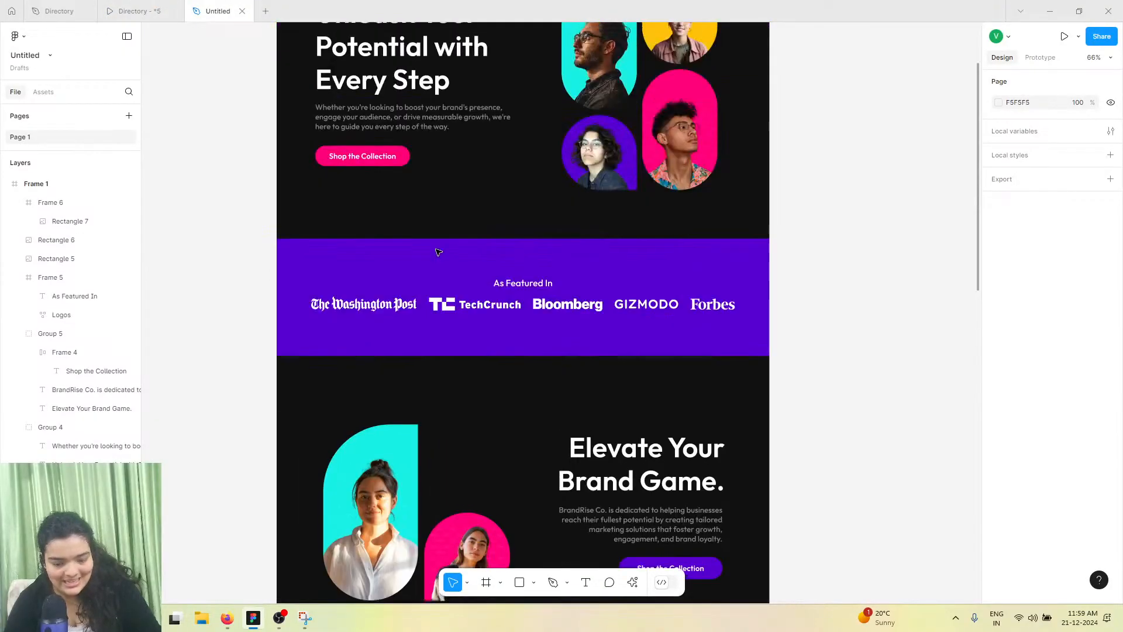
Copy the Unleash Your Potential text group into the new section and center-align its heading
{"action": "left_click", "coordinate": [404, 302]}
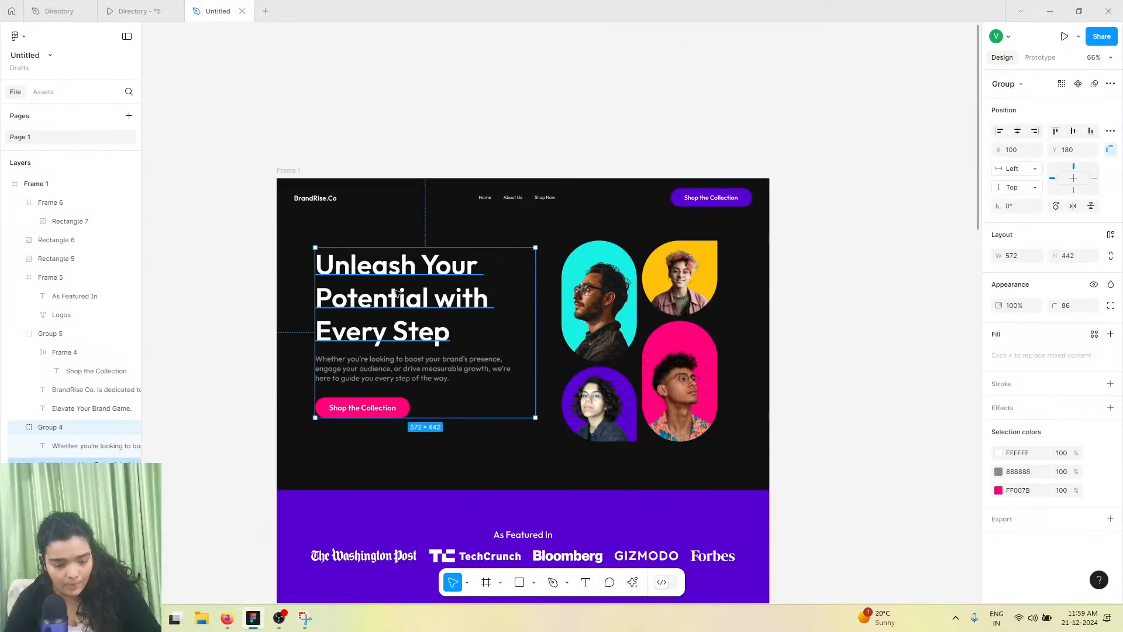
{"action": "left_click_drag", "start_coordinate": [403, 302], "coordinate": [408, 397]}
{"action": "double_click", "coordinate": [408, 396]}
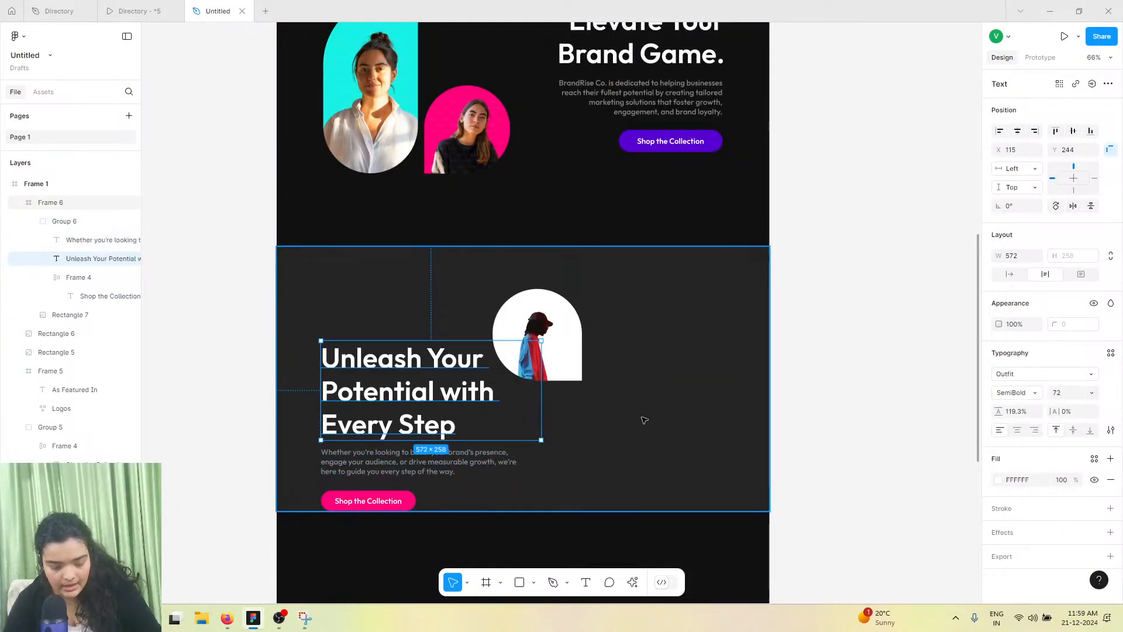
{"action": "left_click", "coordinate": [1017, 430]}
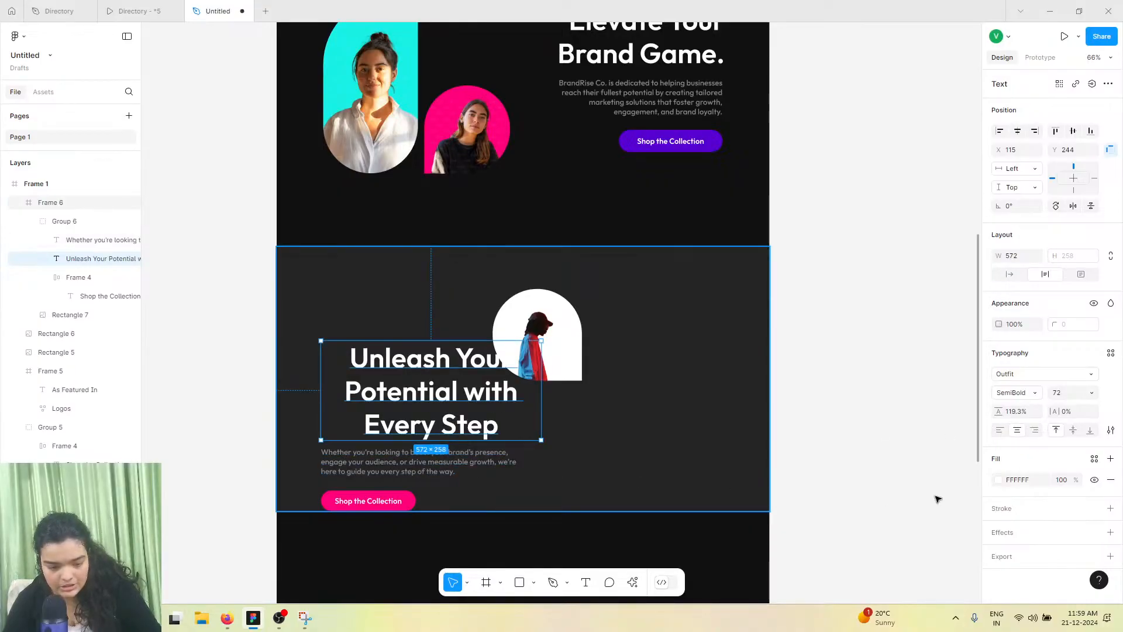
Center-align the copied paragraph text and move the Shop the Collection button to the middle below it
{"action": "key", "text": "Escape"}
{"action": "key", "text": "Escape"}
{"action": "left_click", "coordinate": [412, 465]}
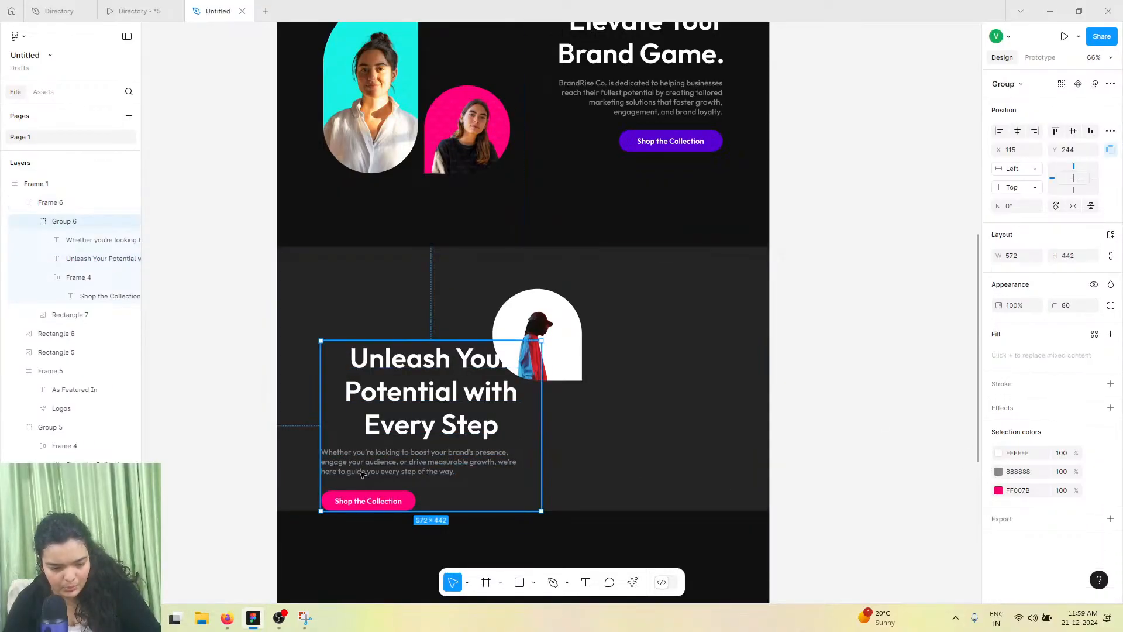
{"action": "left_click", "coordinate": [413, 464]}
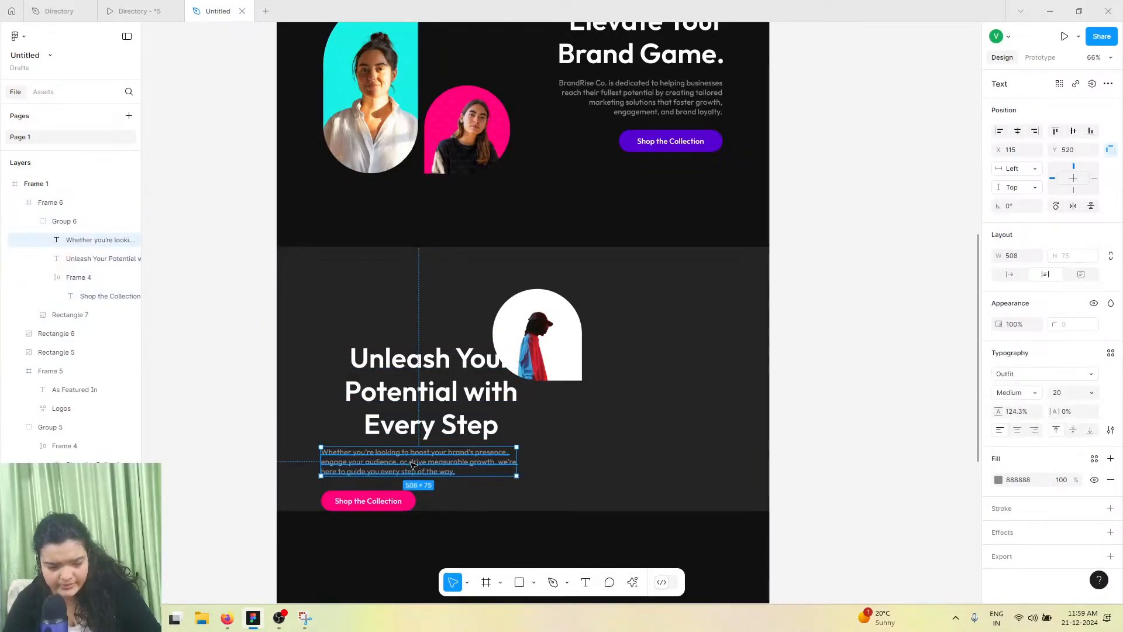
{"action": "left_click", "coordinate": [1017, 431]}
{"action": "left_click", "coordinate": [355, 501]}
{"action": "left_click_drag", "start_coordinate": [356, 501], "coordinate": [404, 492]}
Copy the heading Stay Ahead of the Game! from the reference file and paste it into the section's heading
{"action": "left_click", "coordinate": [164, 7]}
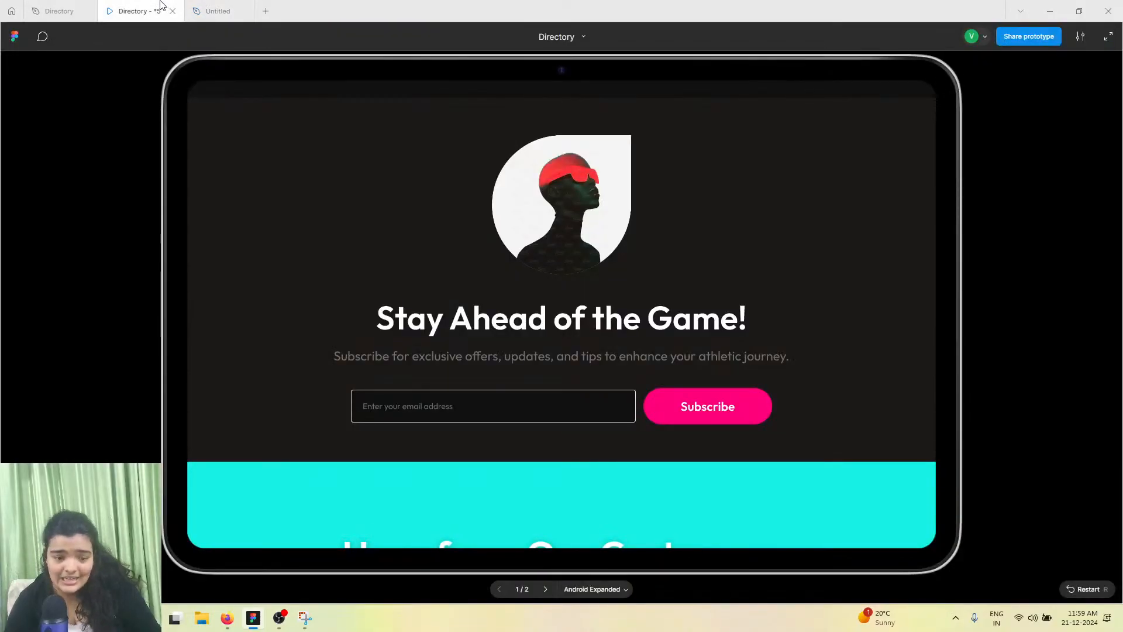
{"action": "left_click", "coordinate": [66, 12]}
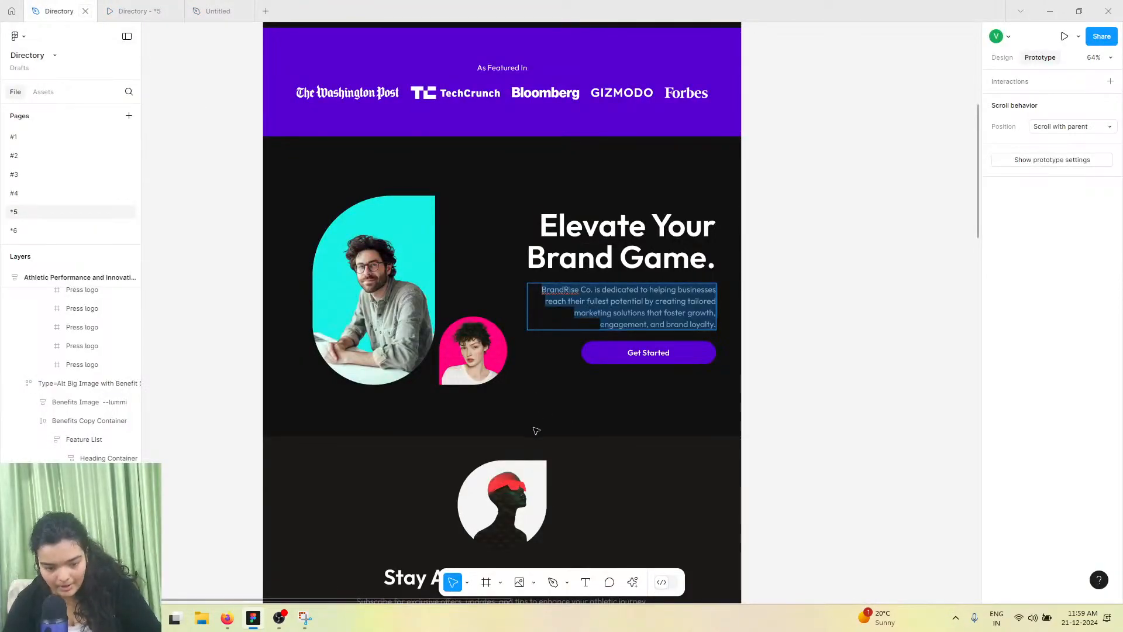
{"action": "scroll", "coordinate": [536, 430], "scroll_direction": "down", "scroll_amount": 5}
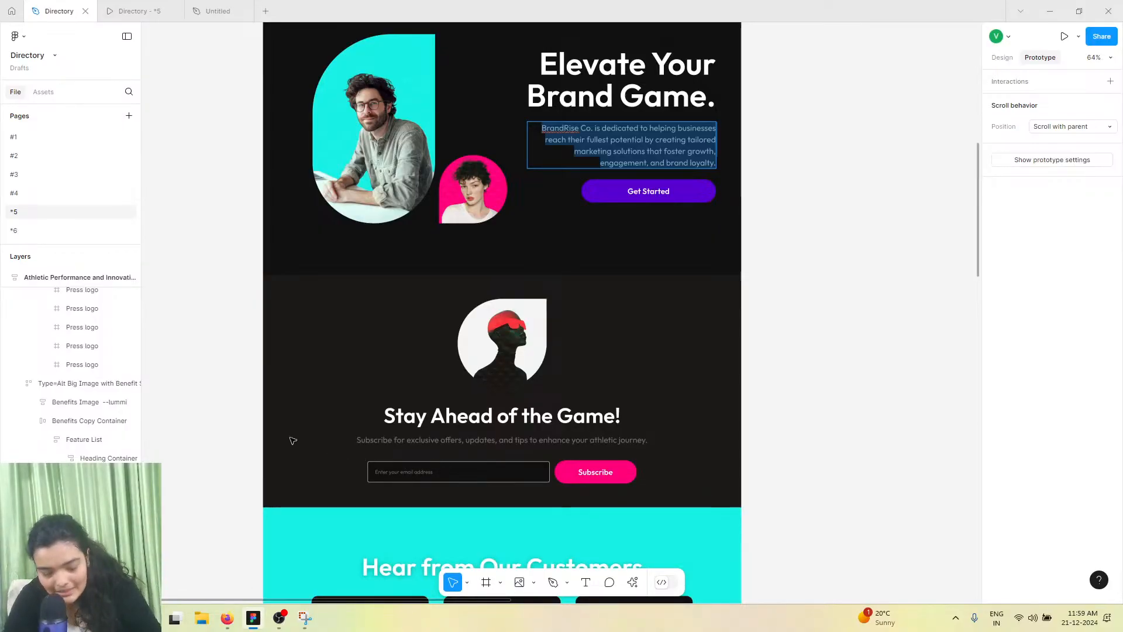
{"action": "left_click", "coordinate": [419, 429]}
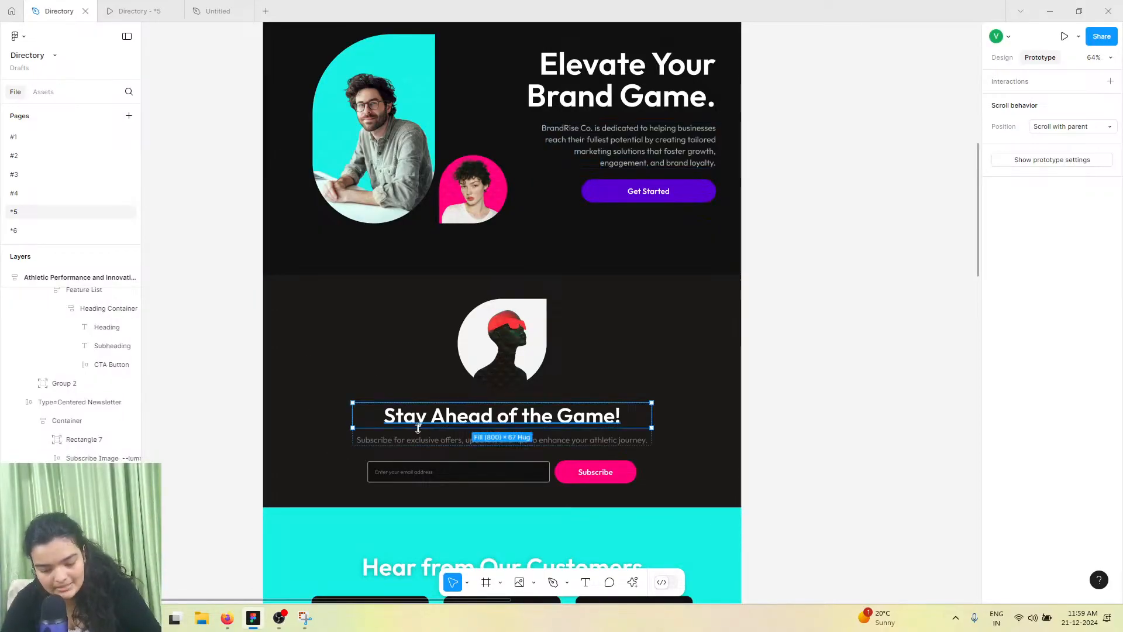
{"action": "double_click", "coordinate": [419, 419]}
{"action": "key", "text": "super+c"}
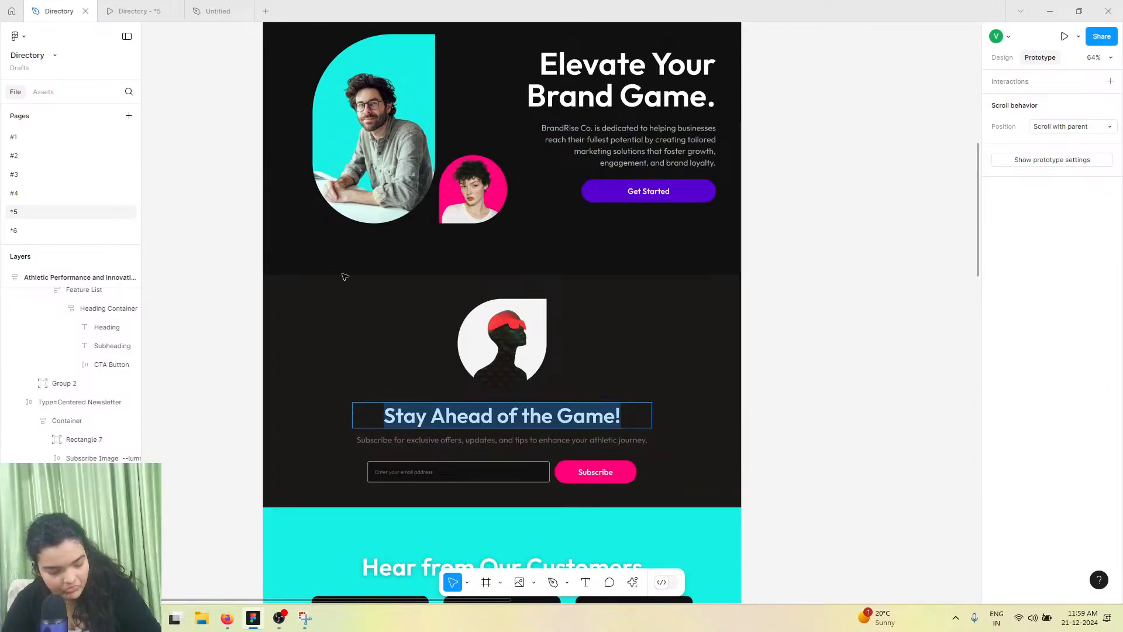
{"action": "left_click", "coordinate": [218, 11]}
{"action": "left_click", "coordinate": [414, 390]}
{"action": "double_click", "coordinate": [414, 390]}
{"action": "right_click", "coordinate": [414, 390]}
{"action": "left_click", "coordinate": [464, 425]}
Copy the reference subheading about exclusive offers and paste it into the section's paragraph text
{"action": "key", "text": "Escape"}
{"action": "key", "text": "ctrl+Tab"}
{"action": "double_click", "coordinate": [511, 445]}
{"action": "key", "text": "super+c"}
{"action": "left_click", "coordinate": [193, 6]}
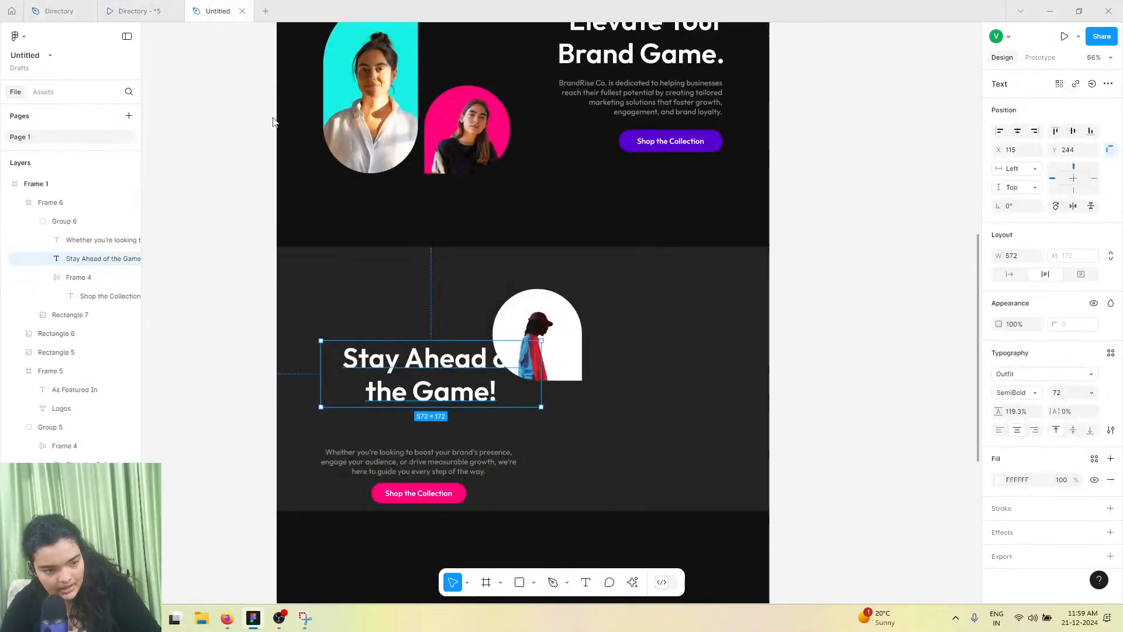
{"action": "double_click", "coordinate": [379, 471]}
{"action": "right_click", "coordinate": [378, 471]}
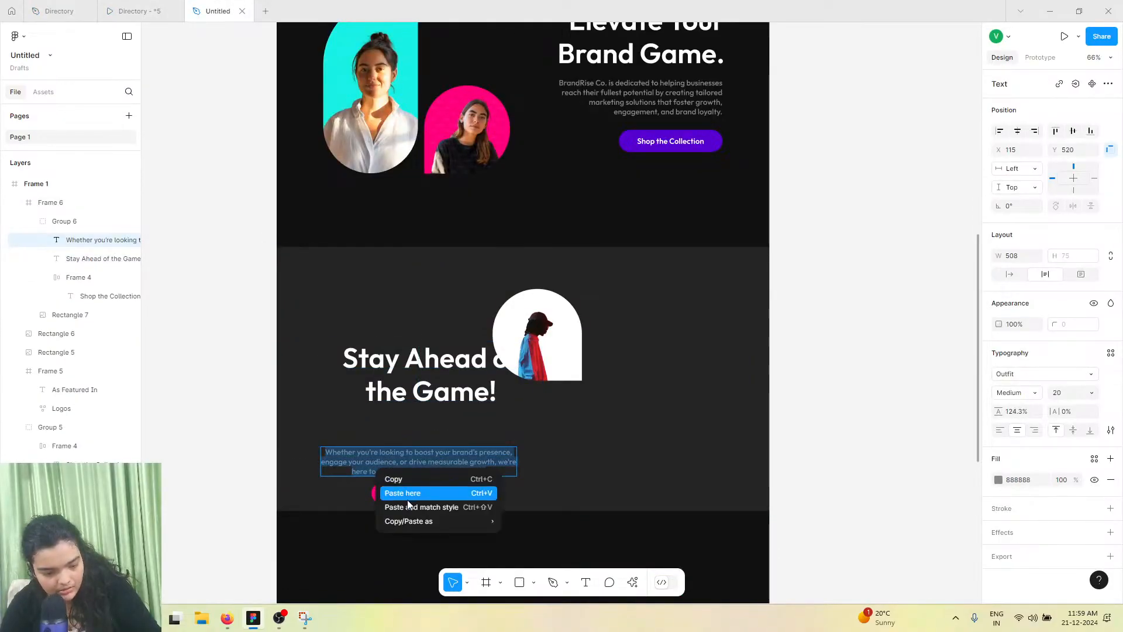
{"action": "left_click", "coordinate": [406, 503]}
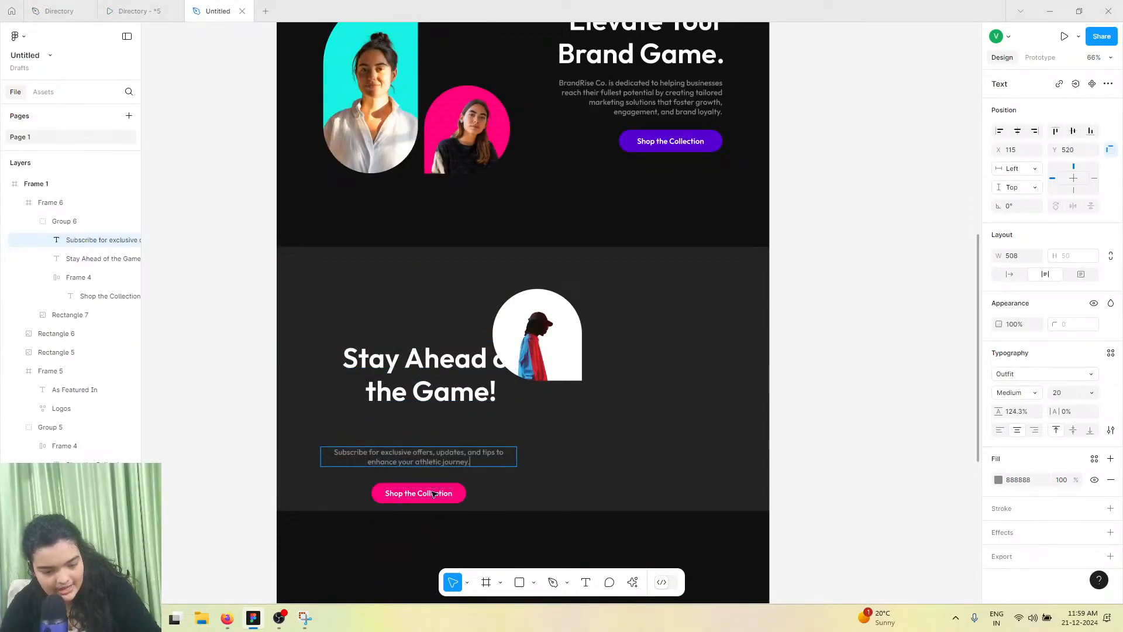
Move the heading below the portrait and center the portrait horizontally in the section
{"action": "key", "text": "Escape"}
{"action": "left_click_drag", "start_coordinate": [459, 370], "coordinate": [533, 418]}
{"action": "double_click", "coordinate": [541, 343]}
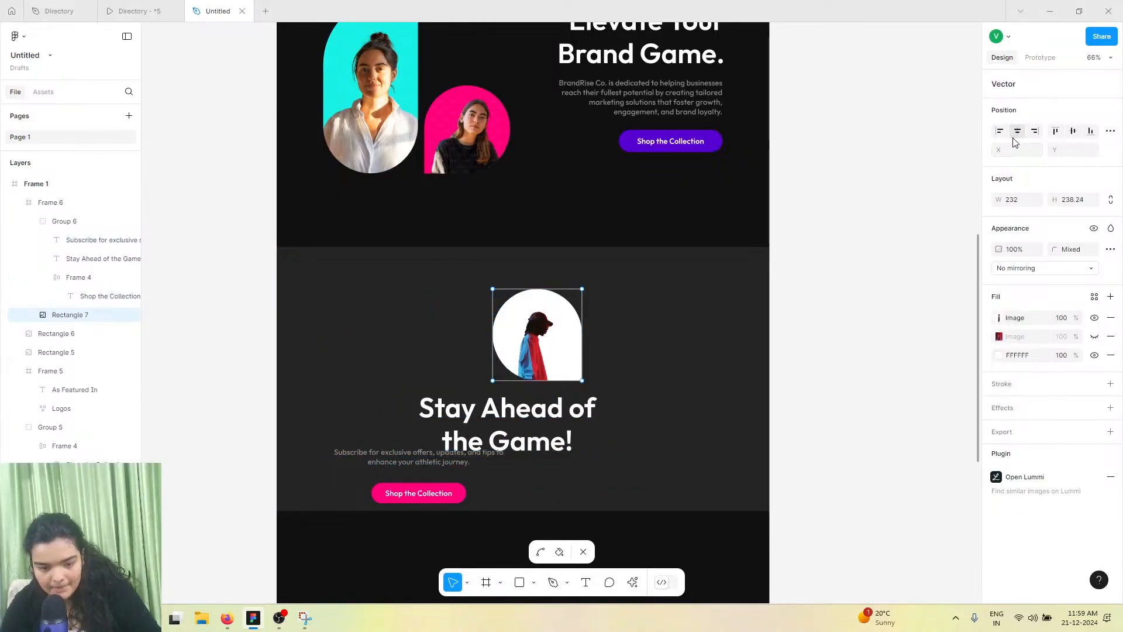
{"action": "key", "text": "Escape"}
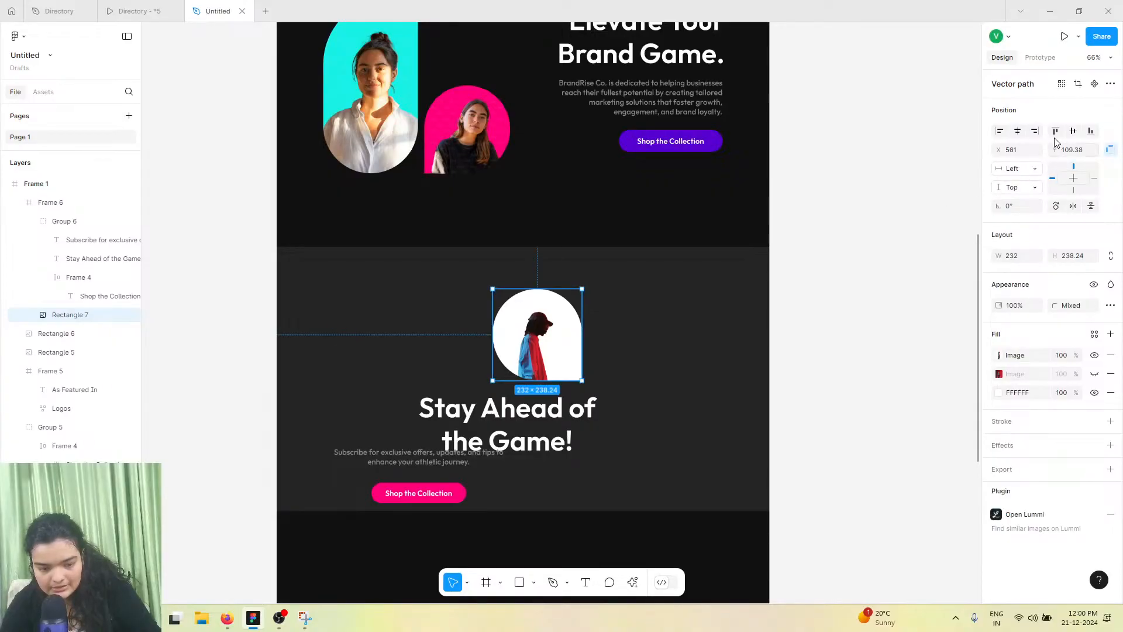
{"action": "left_click", "coordinate": [1018, 134]}
Widen the heading to 860 so it fits on one line and center it horizontally
{"action": "left_click", "coordinate": [593, 413]}
{"action": "left_click", "coordinate": [592, 414]}
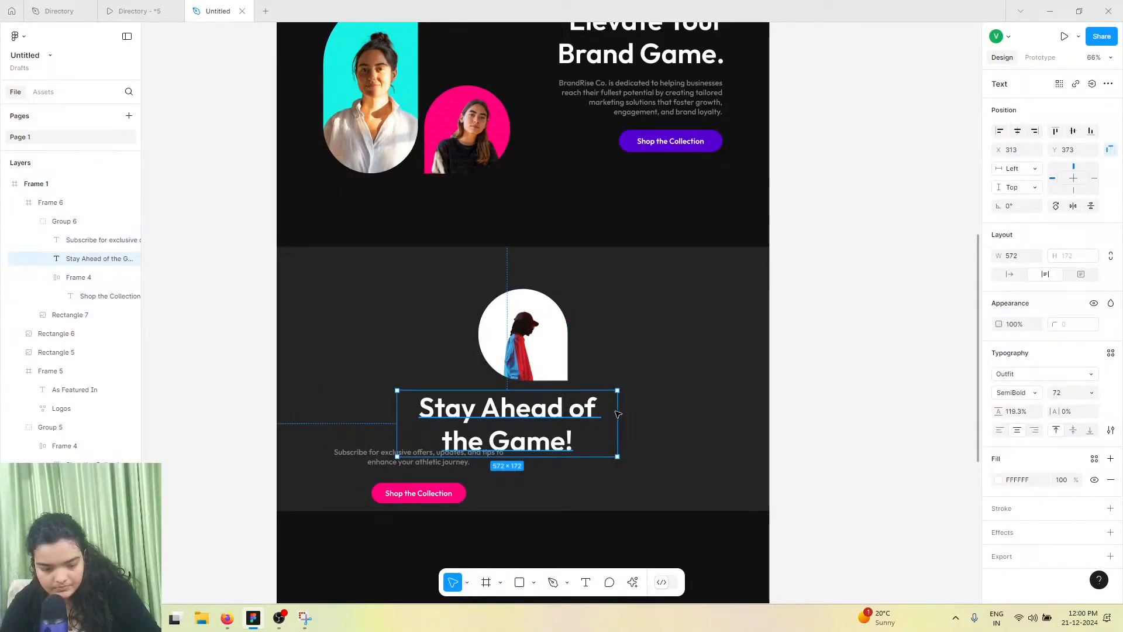
{"action": "left_click_drag", "start_coordinate": [714, 400], "coordinate": [728, 400]}
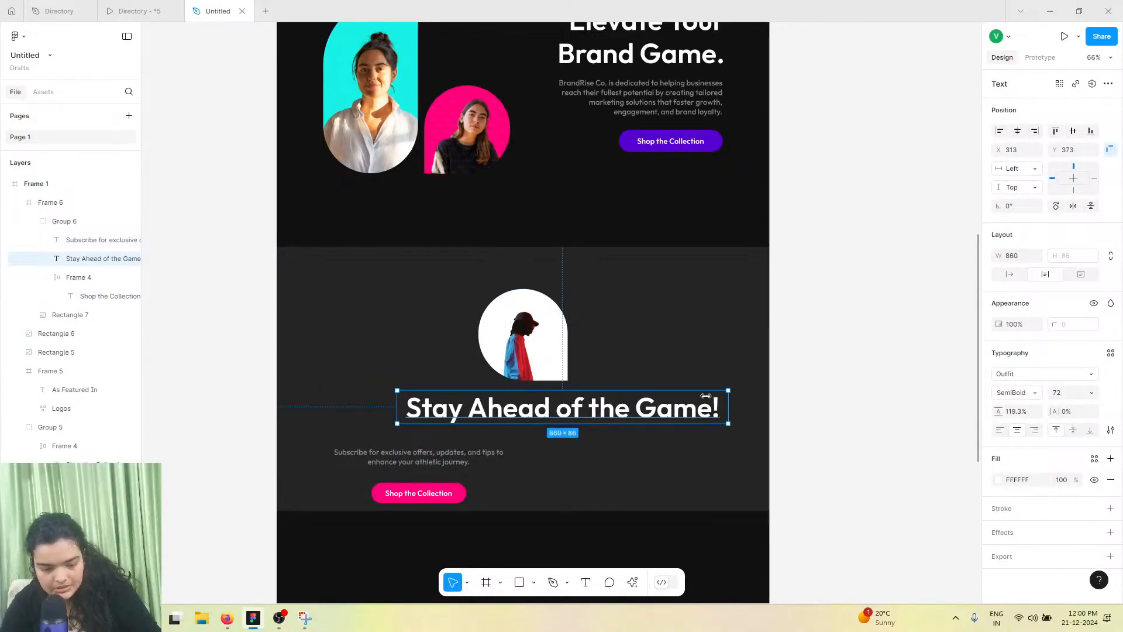
{"action": "left_click", "coordinate": [1017, 131]}
{"action": "left_click_drag", "start_coordinate": [600, 404], "coordinate": [601, 407]}
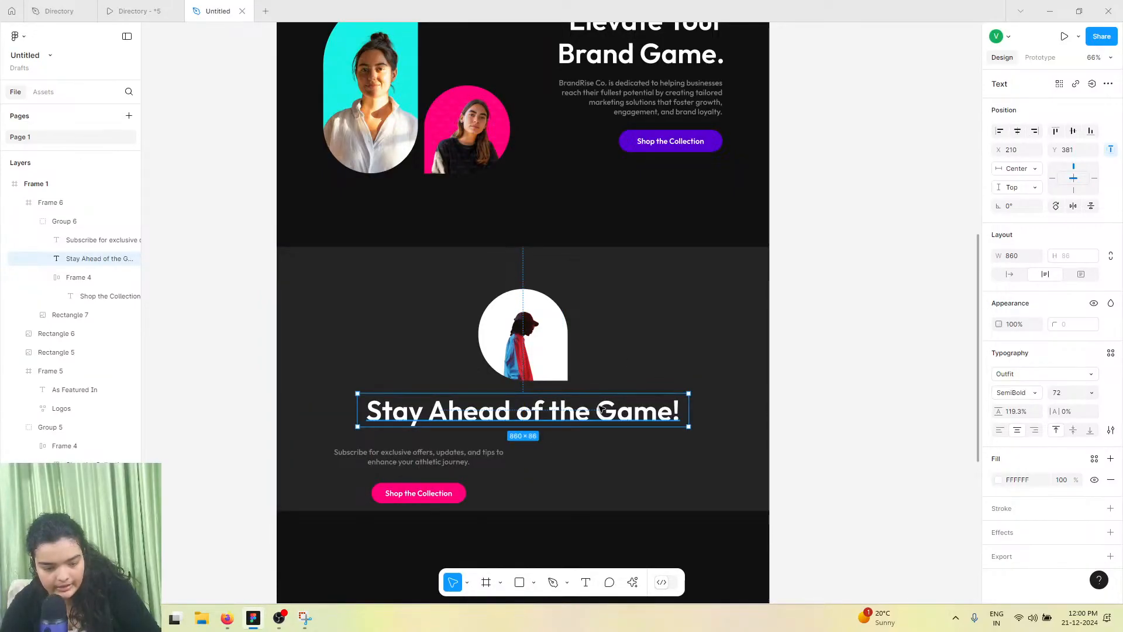
Center the subheading horizontally and set it to auto width on a single line
{"action": "double_click", "coordinate": [449, 454]}
{"action": "left_click", "coordinate": [1017, 132]}
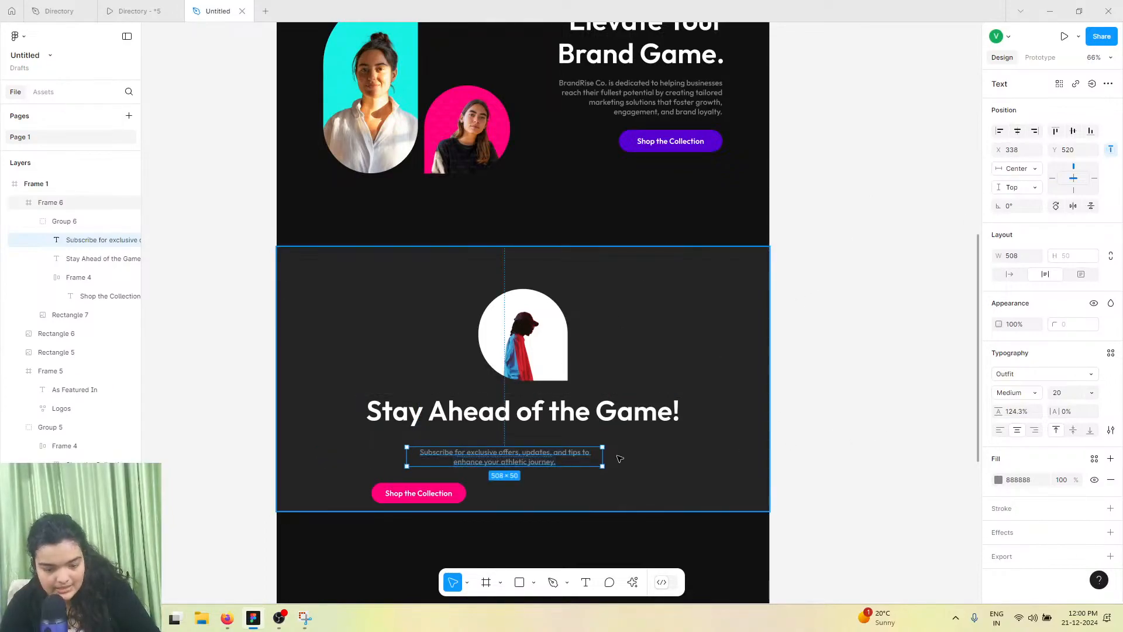
{"action": "left_click", "coordinate": [1010, 274]}
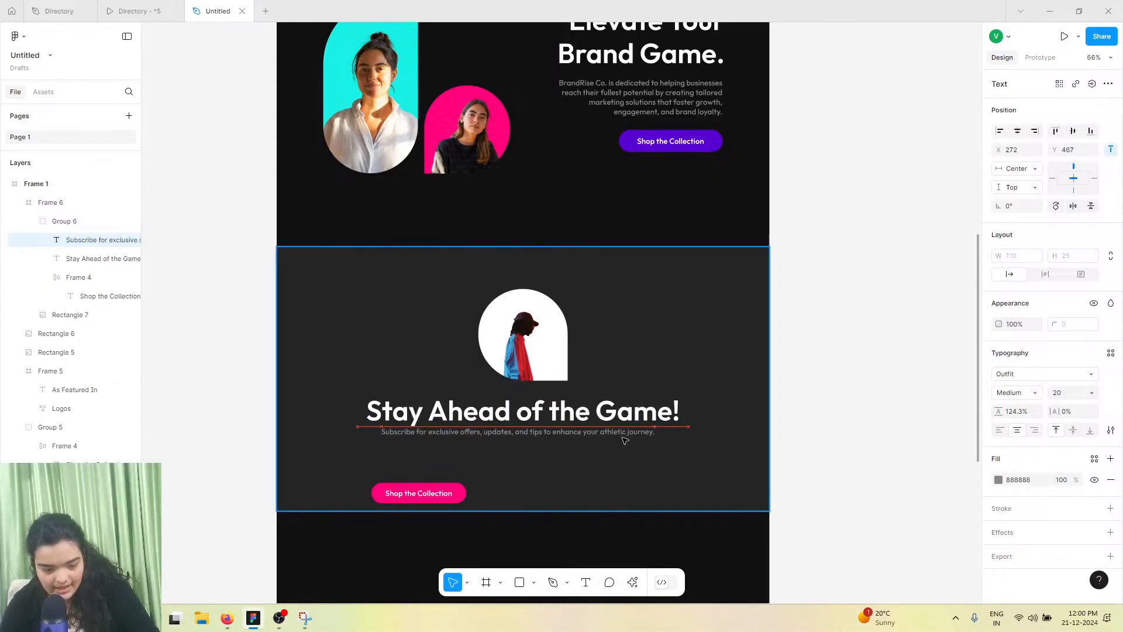
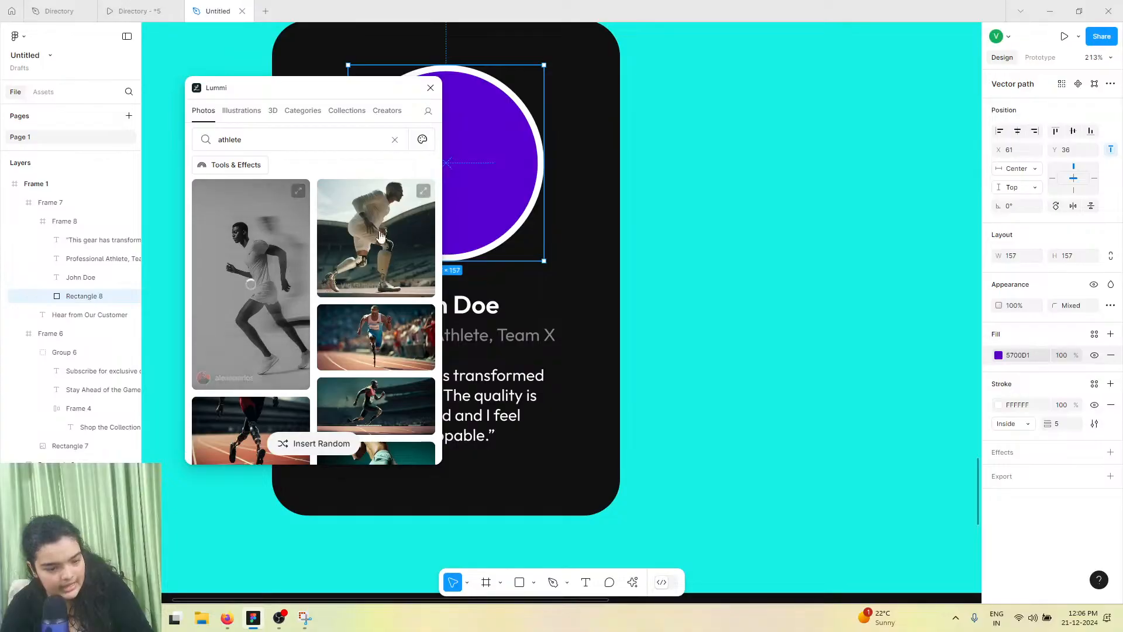
Turn on background removal for the athlete photos in Lummi, then close the Figma window
{"action": "left_click", "coordinate": [257, 171]}
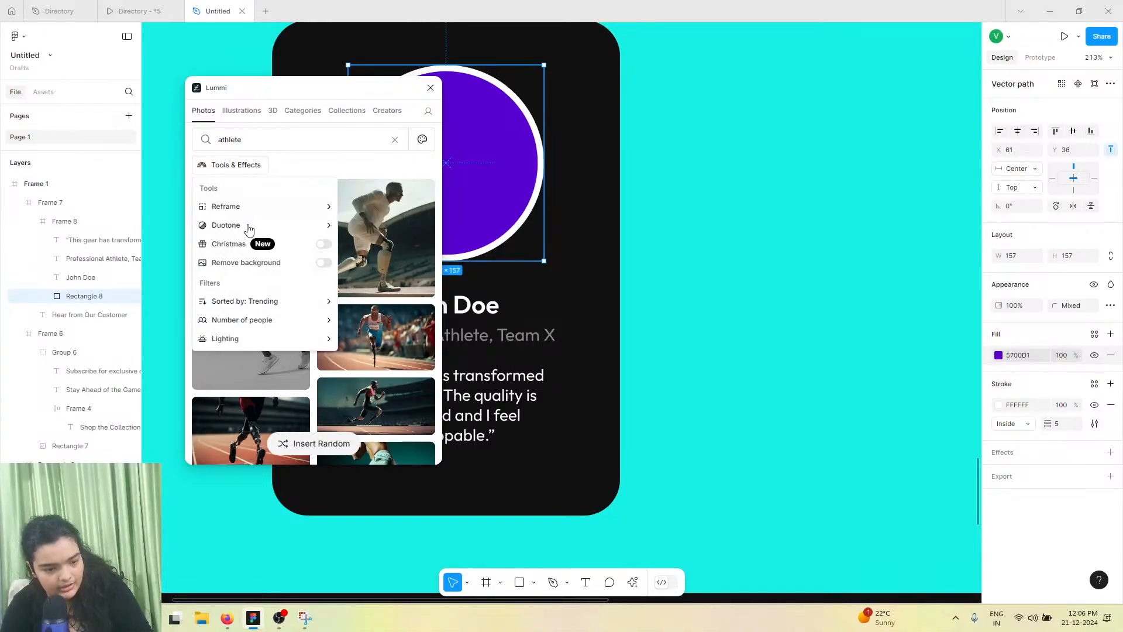
{"action": "left_click", "coordinate": [323, 263]}
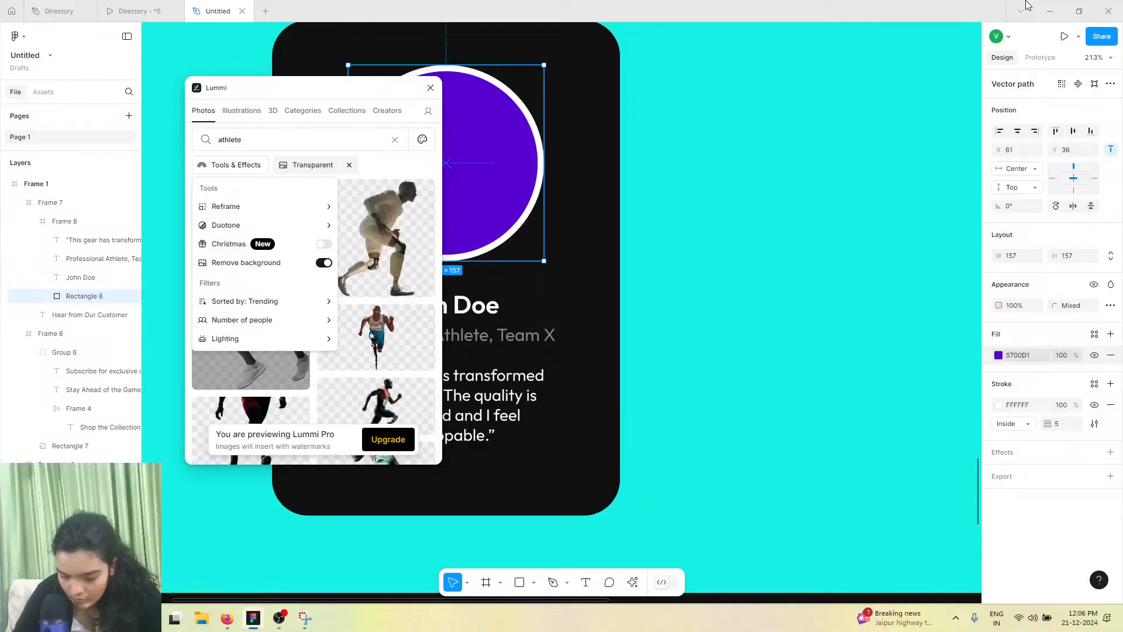
{"action": "left_click", "coordinate": [1108, 11]}
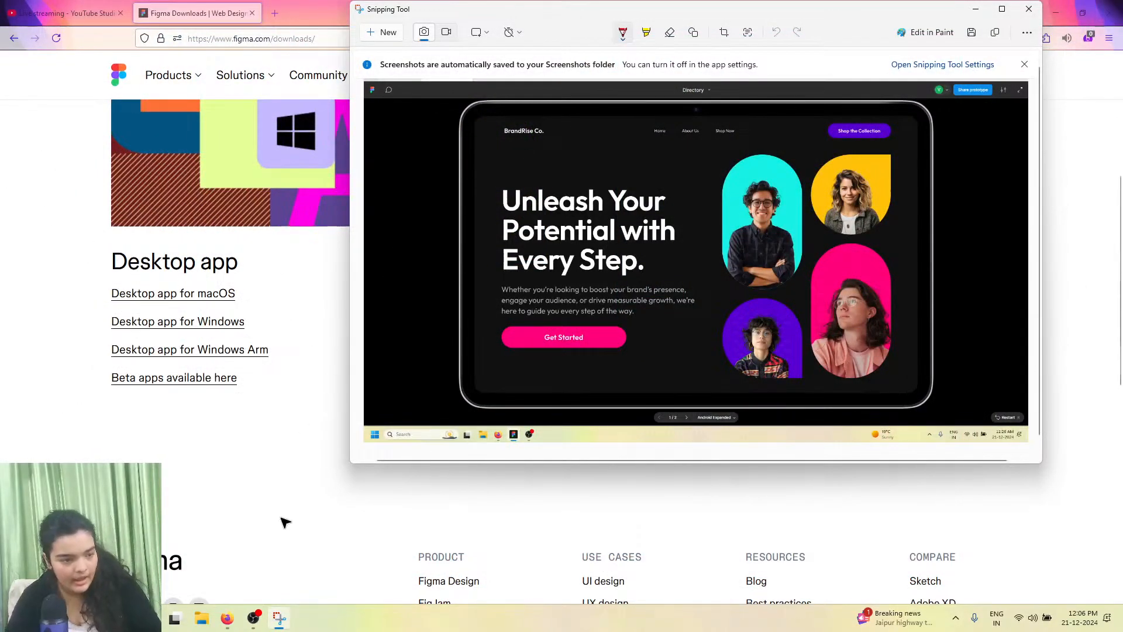
Reopen Figma from the Start menu
{"action": "left_click", "coordinate": [98, 618]}
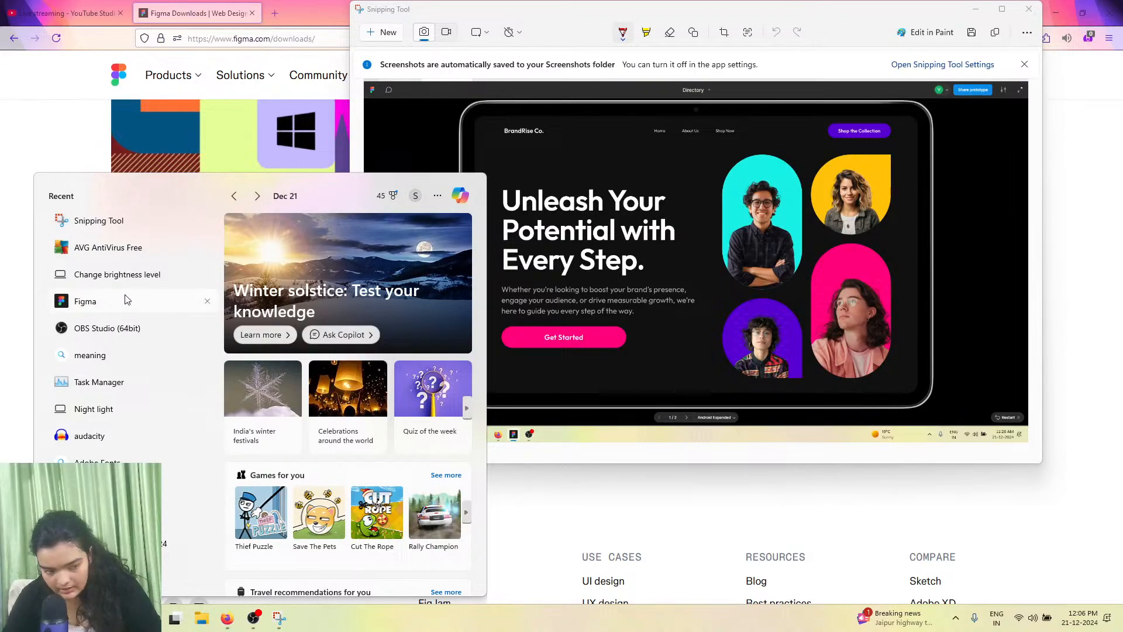
{"action": "left_click", "coordinate": [127, 300]}
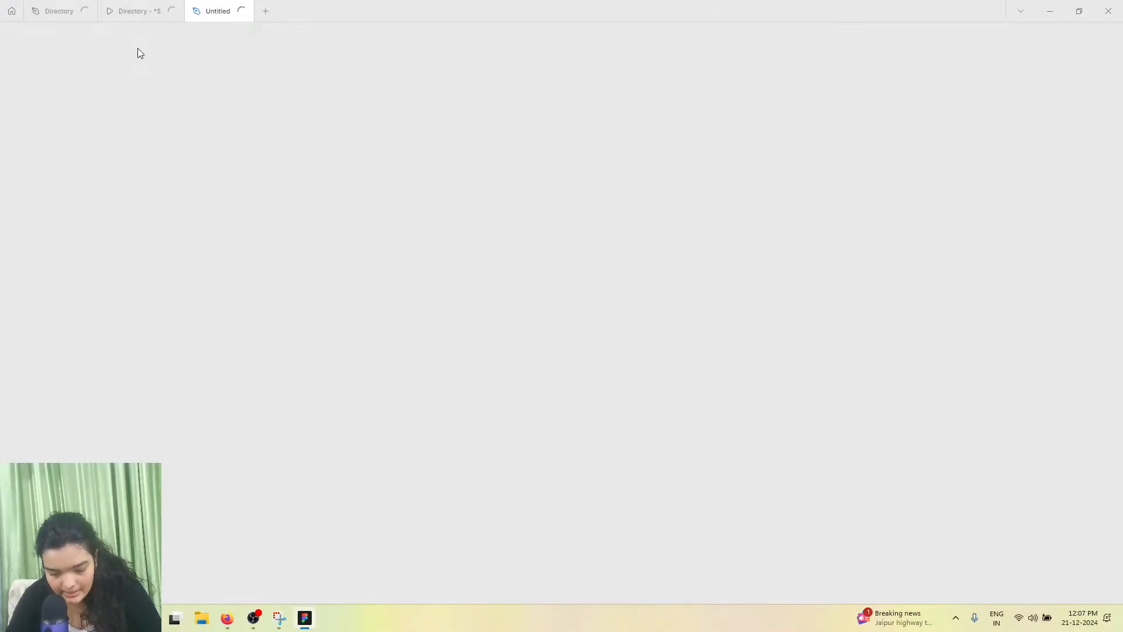
{"action": "mouse_move", "coordinate": [146, 5]}
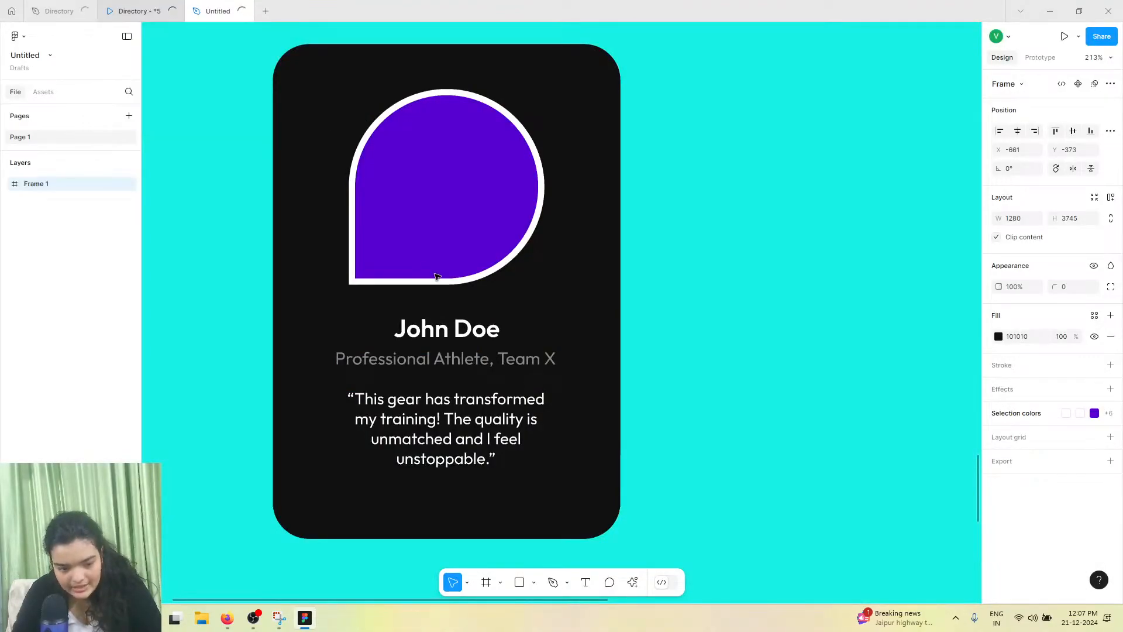
Nudge the testimonial portrait shape slightly and reduce its stroke weight to 2
{"action": "left_click", "coordinate": [443, 248]}
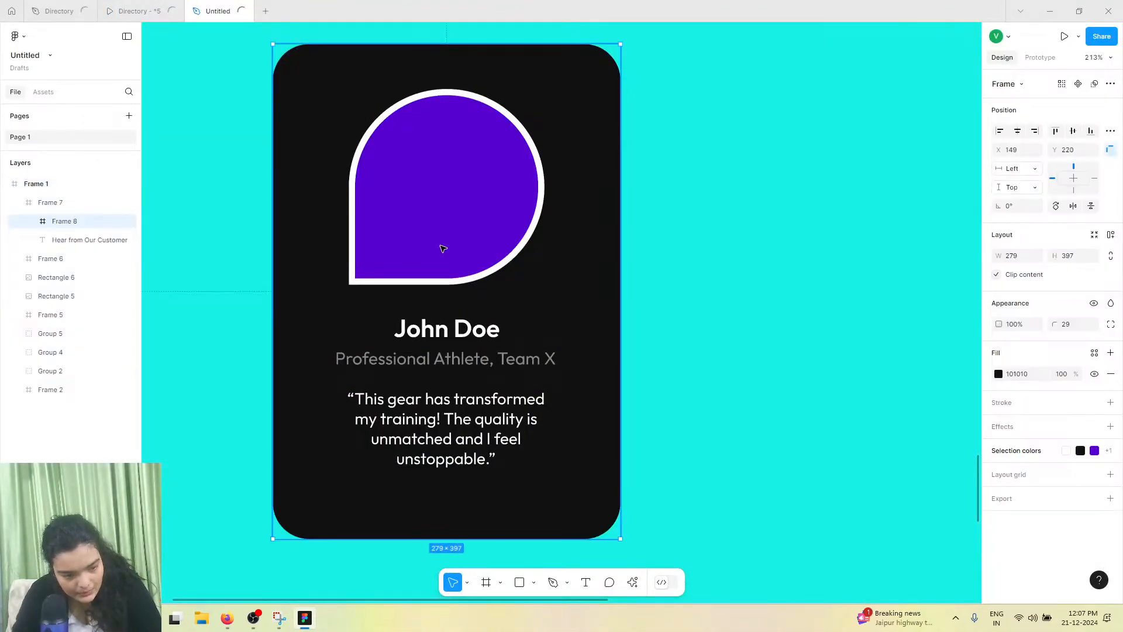
{"action": "double_click", "coordinate": [432, 228]}
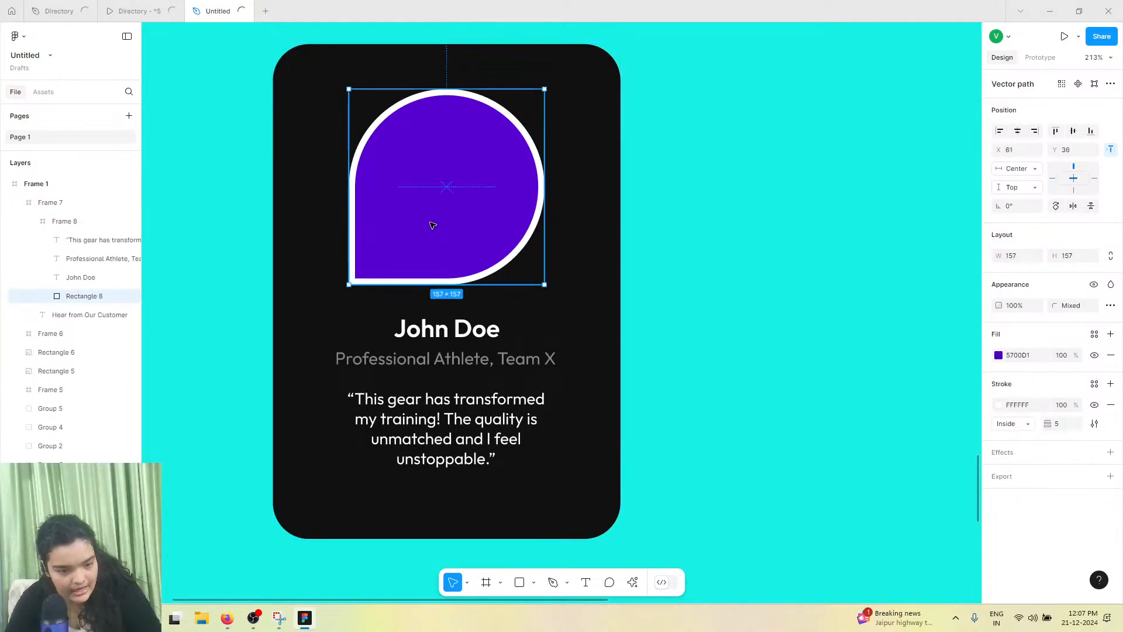
{"action": "left_click_drag", "start_coordinate": [463, 224], "coordinate": [472, 232]}
{"action": "left_click_drag", "start_coordinate": [1053, 421], "coordinate": [1050, 422]}
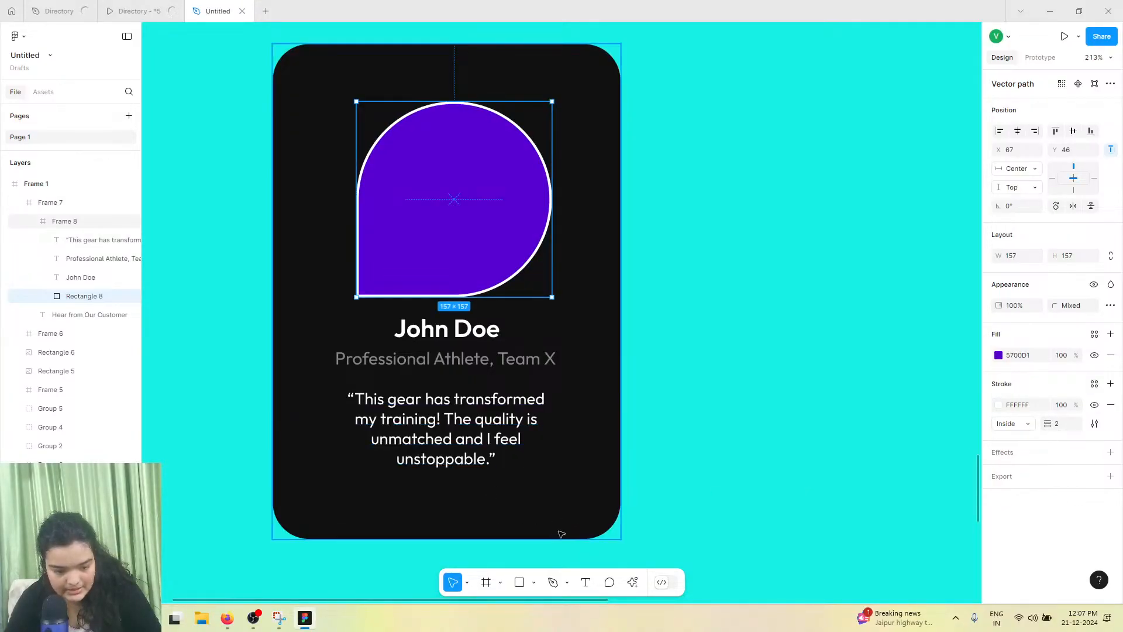
Open the Lummi plugin and turn on background removal in its tools and effects
{"action": "left_click", "coordinate": [632, 582]}
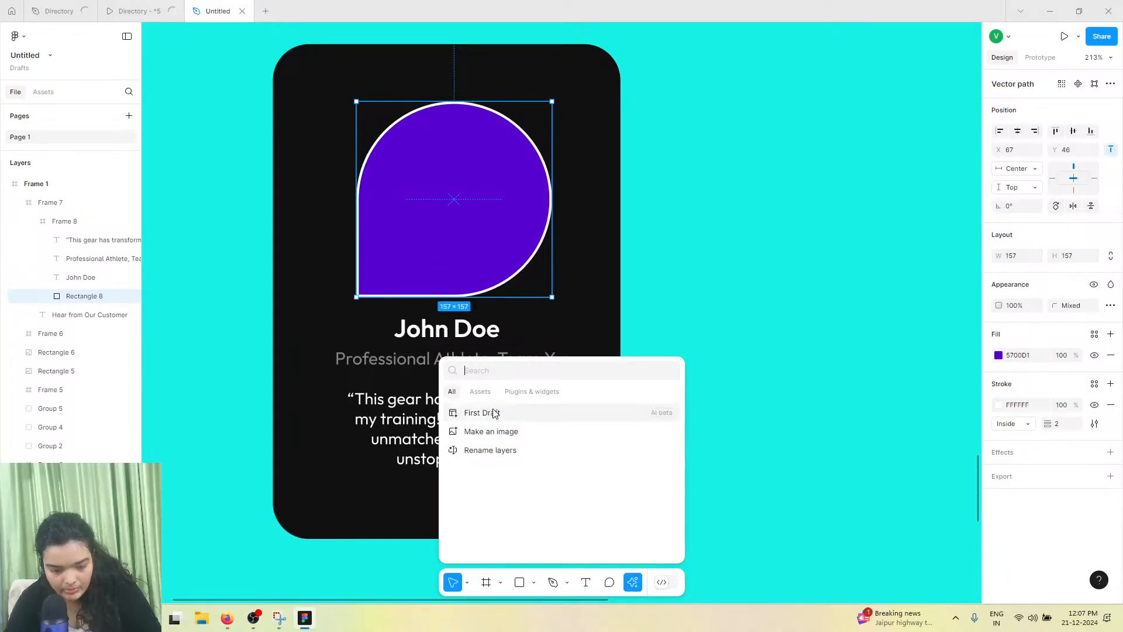
{"action": "left_click", "coordinate": [530, 392]}
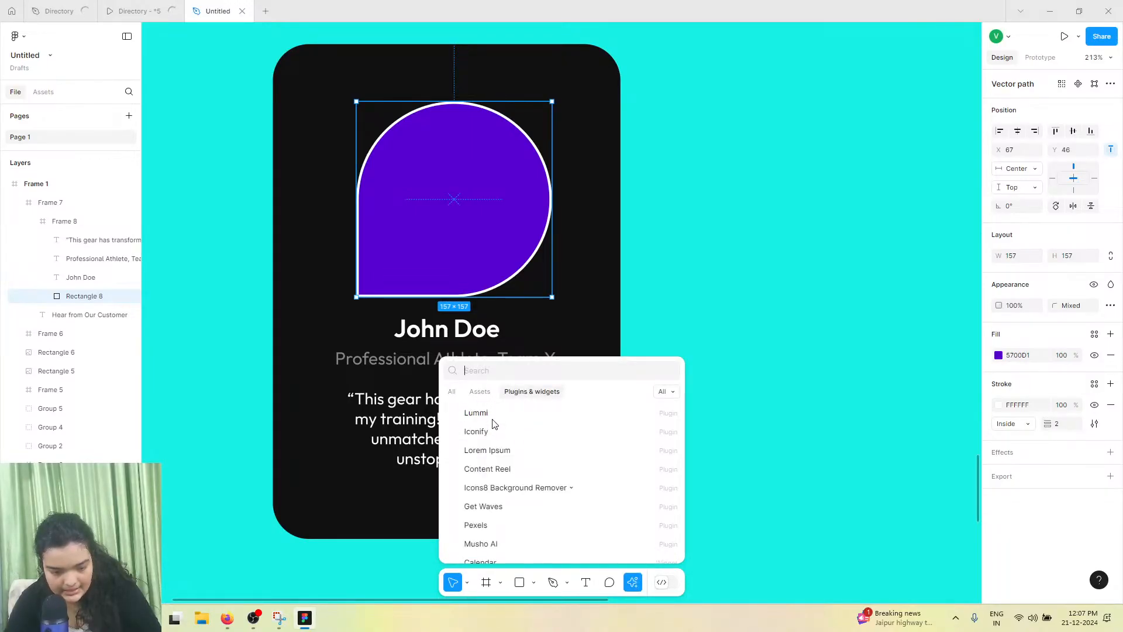
{"action": "left_click", "coordinate": [493, 418]}
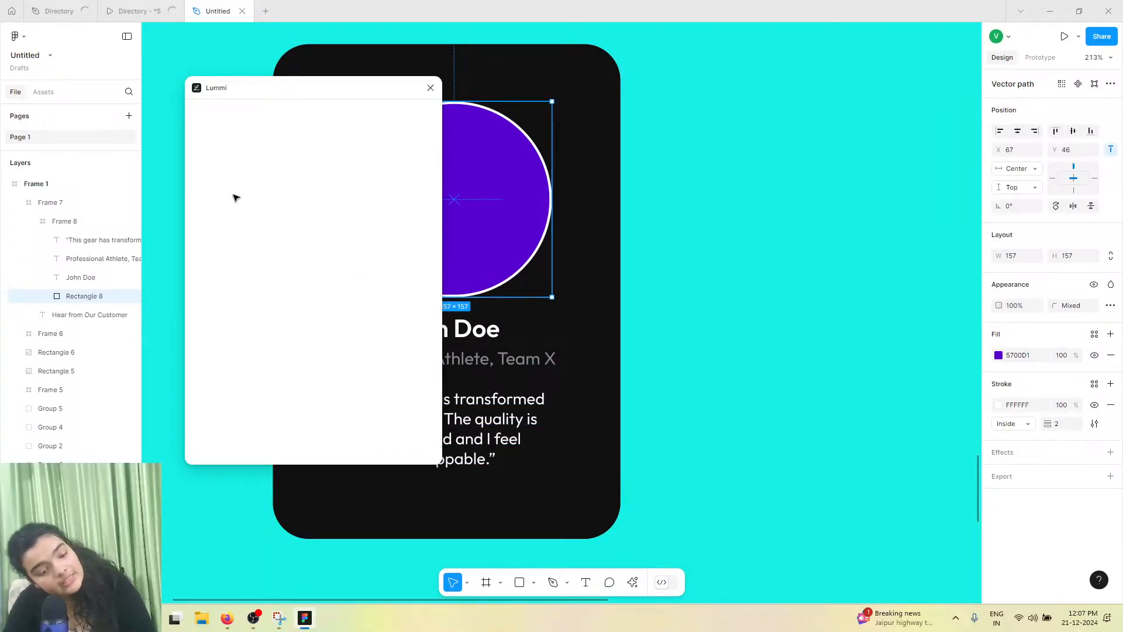
{"action": "left_click", "coordinate": [236, 167]}
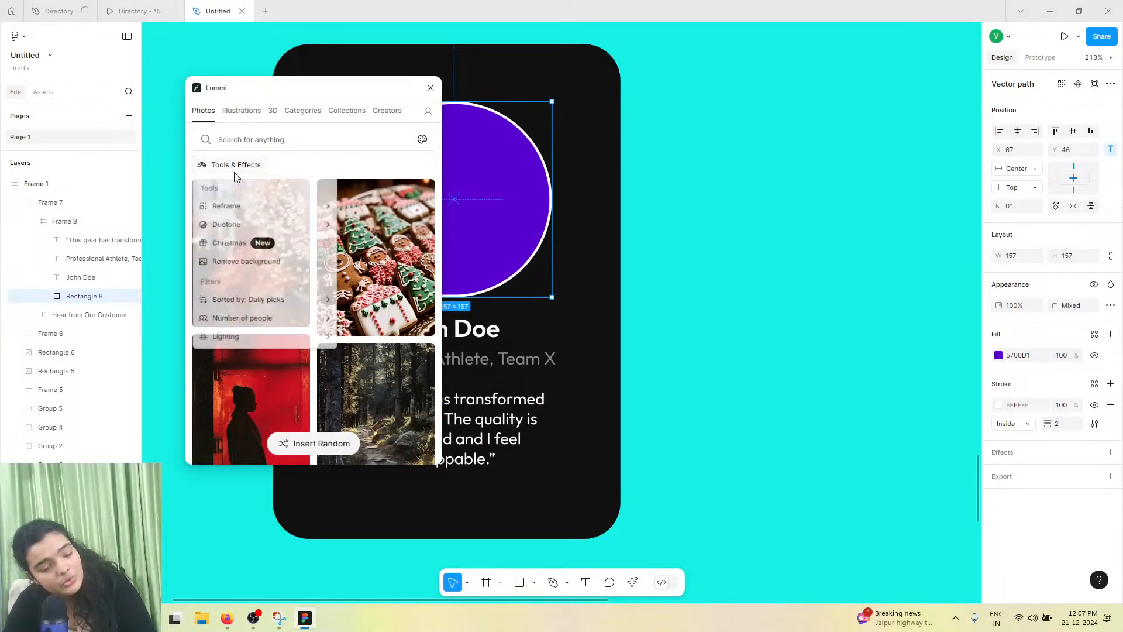
{"action": "left_click", "coordinate": [324, 262]}
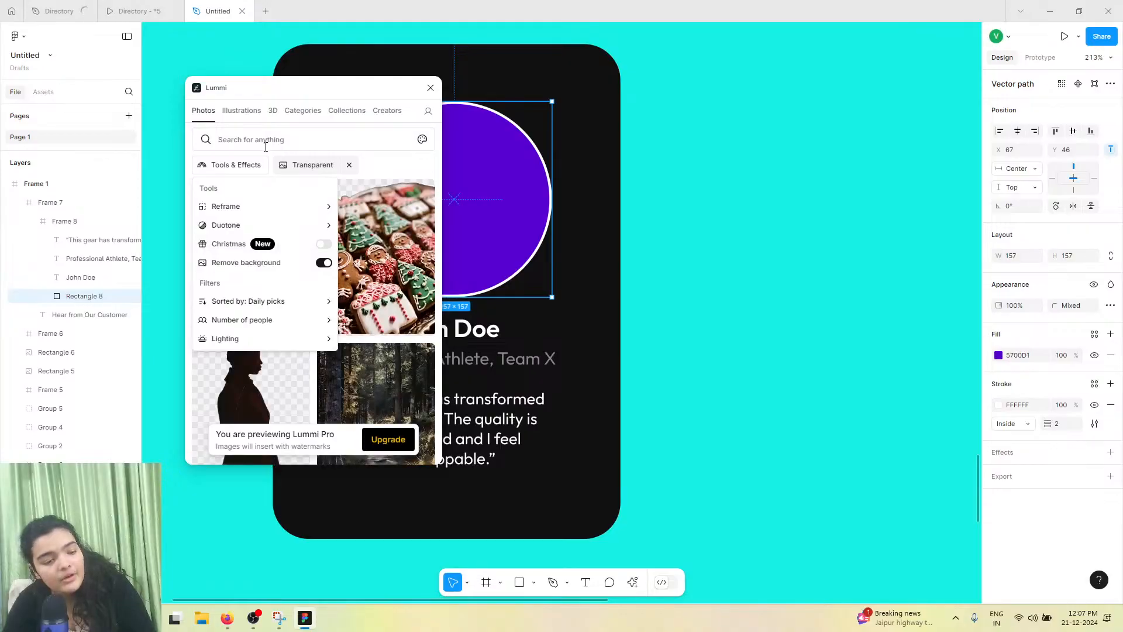
Search Lummi for athlete, re-enable background removal, and fill the portrait with a transparent athlete photo
{"action": "left_click", "coordinate": [266, 147]}
{"action": "type", "text": "athle"}
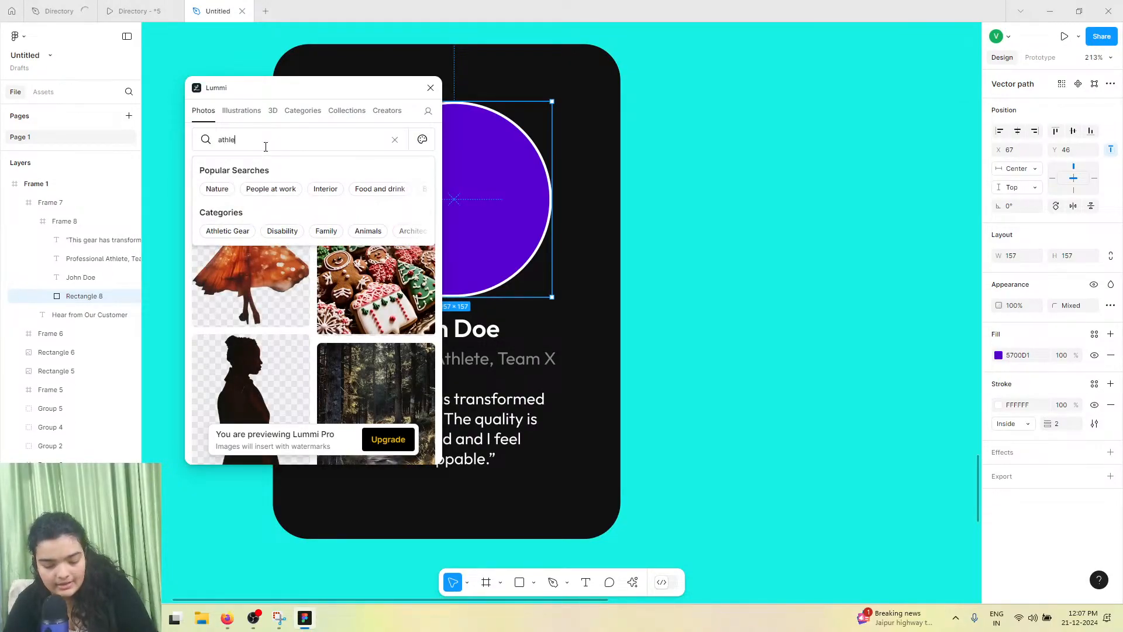
{"action": "type", "text": "te"}
{"action": "key", "text": "Return"}
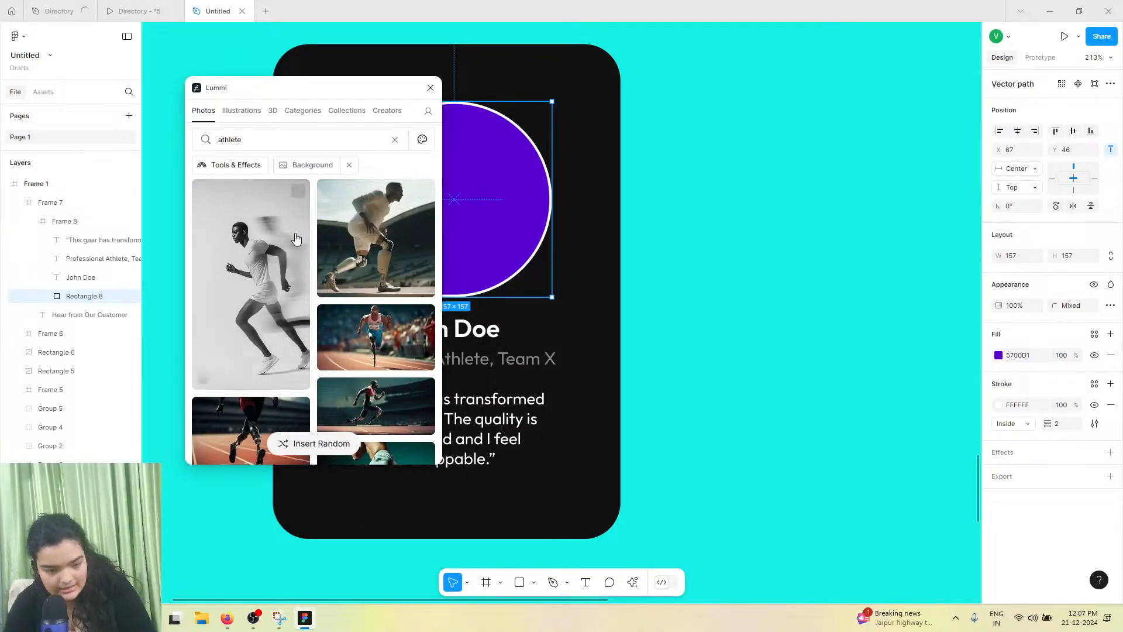
{"action": "left_click", "coordinate": [234, 162]}
{"action": "left_click", "coordinate": [323, 262]}
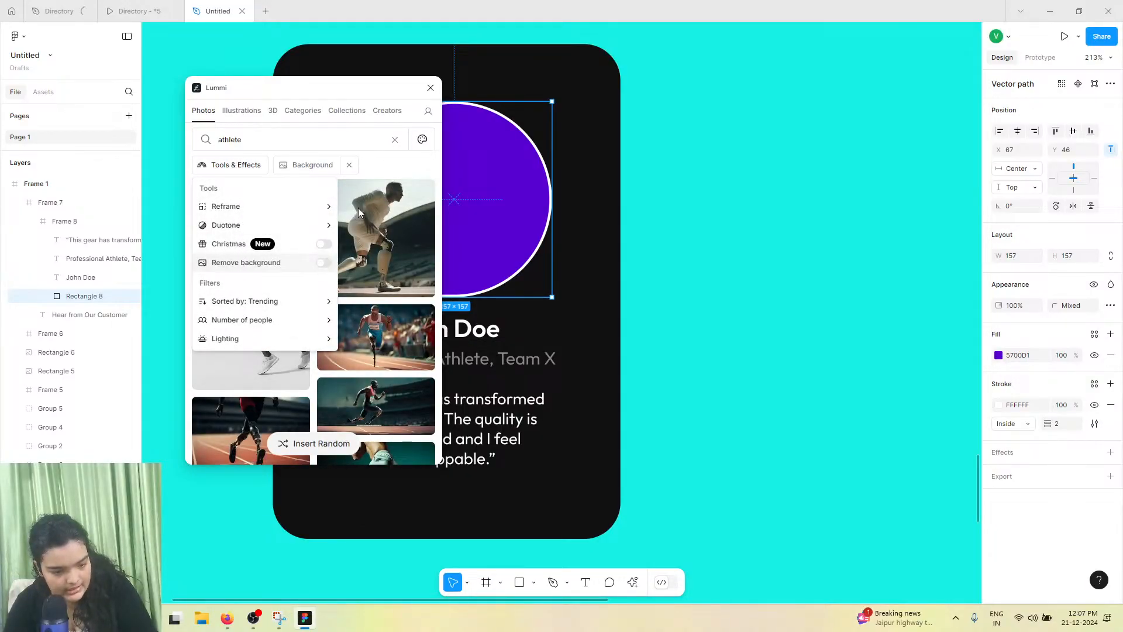
{"action": "left_click", "coordinate": [379, 171]}
{"action": "left_click", "coordinate": [361, 251]}
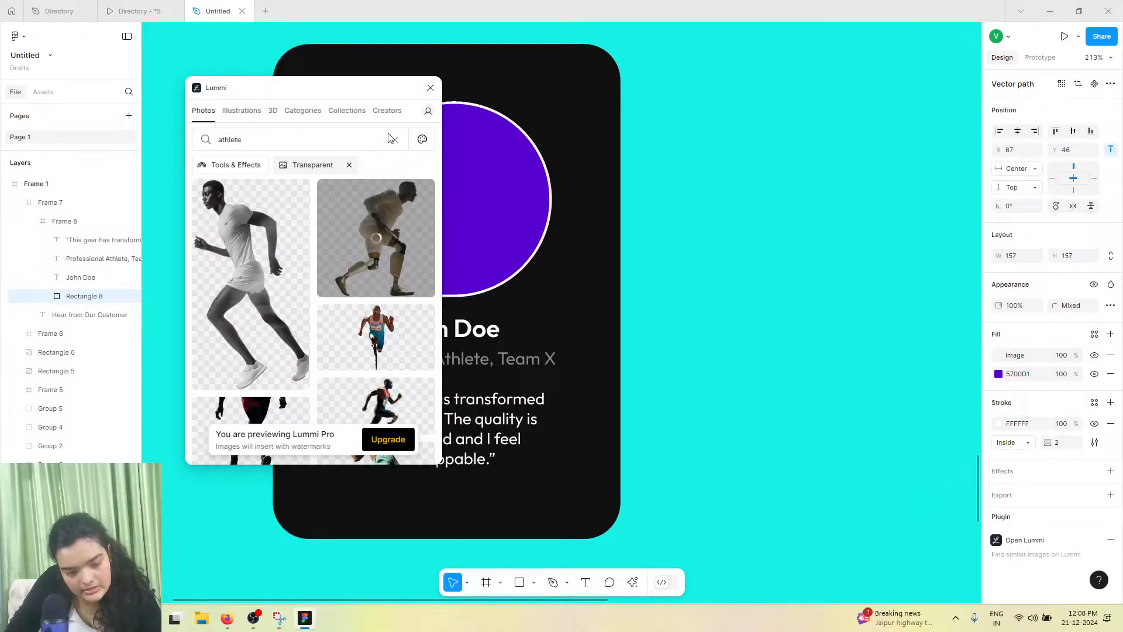
Close the plugin and crop the portrait's image fill, shifting the athlete lower inside the shape
{"action": "left_click", "coordinate": [430, 87]}
{"action": "left_click", "coordinate": [1000, 354]}
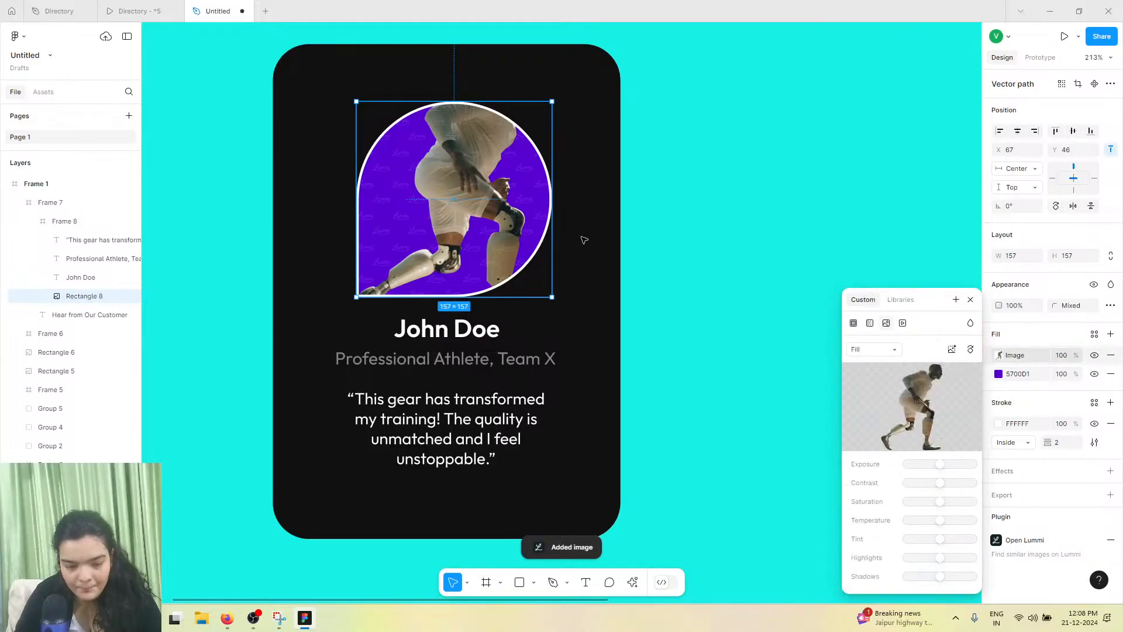
{"action": "left_click", "coordinate": [879, 351]}
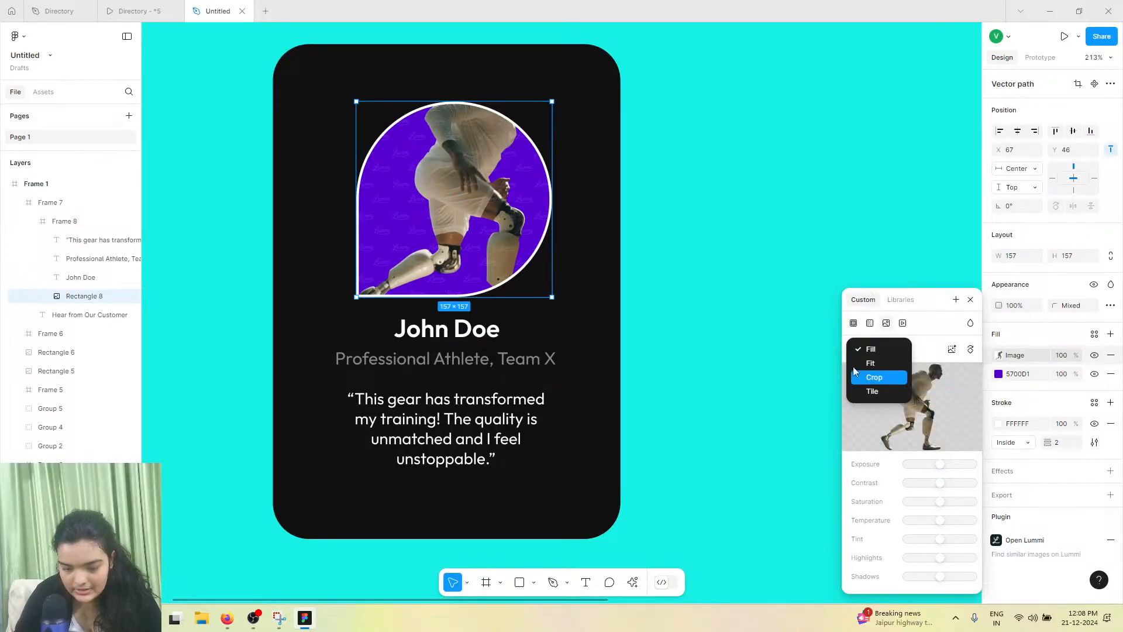
{"action": "left_click", "coordinate": [882, 374]}
{"action": "left_click_drag", "start_coordinate": [479, 223], "coordinate": [445, 291]}
{"action": "left_click", "coordinate": [691, 248]}
{"action": "left_click", "coordinate": [691, 249]}
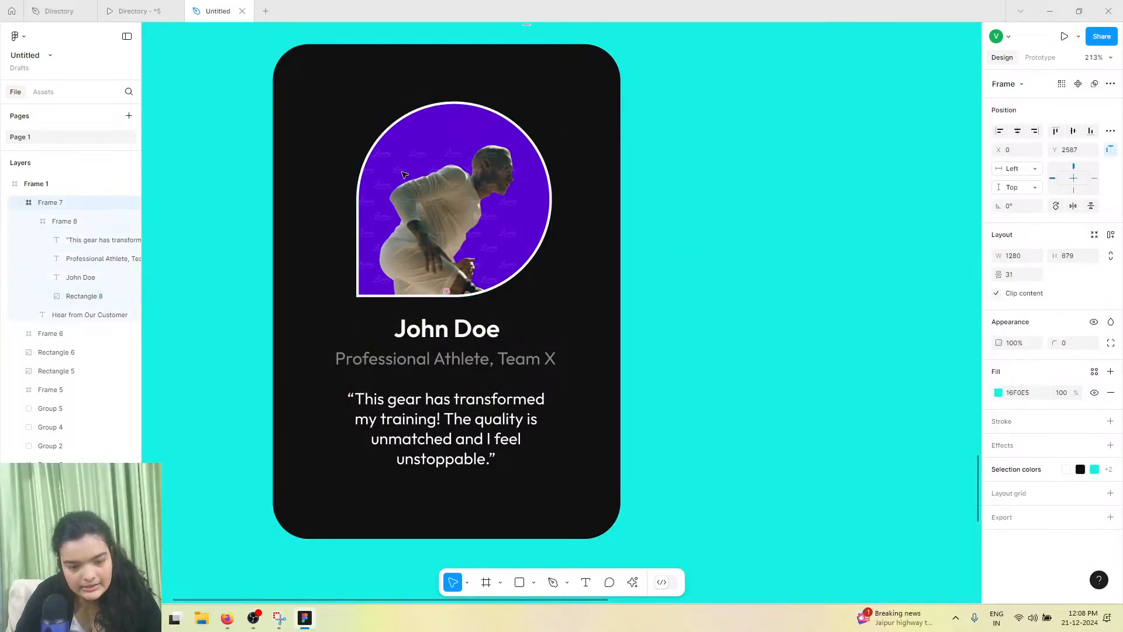
Try widening the testimonial quote text, then undo the change
{"action": "left_click", "coordinate": [474, 347]}
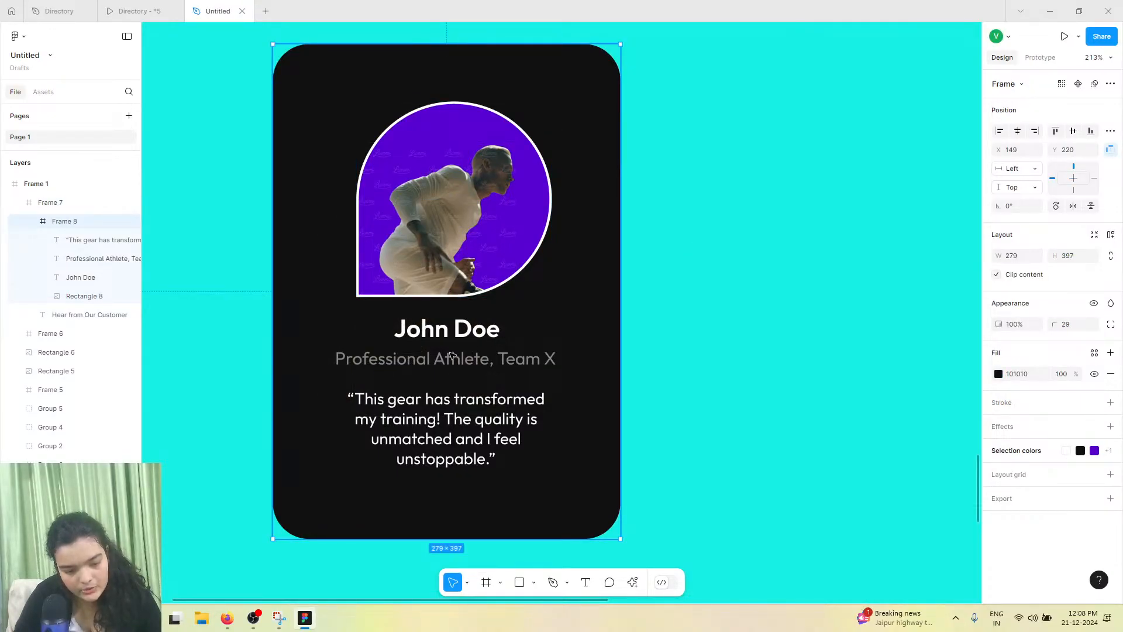
{"action": "left_click", "coordinate": [448, 348]}
{"action": "left_click_drag", "start_coordinate": [449, 335], "coordinate": [473, 360]}
{"action": "left_click_drag", "start_coordinate": [490, 408], "coordinate": [492, 406]}
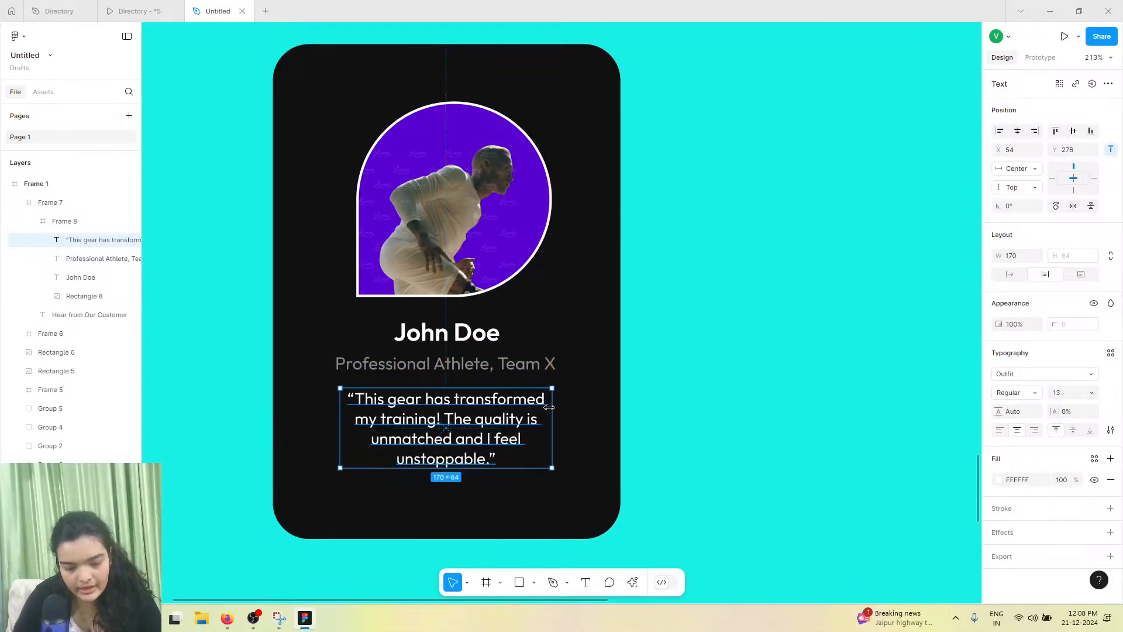
{"action": "left_click_drag", "start_coordinate": [563, 410], "coordinate": [596, 409]}
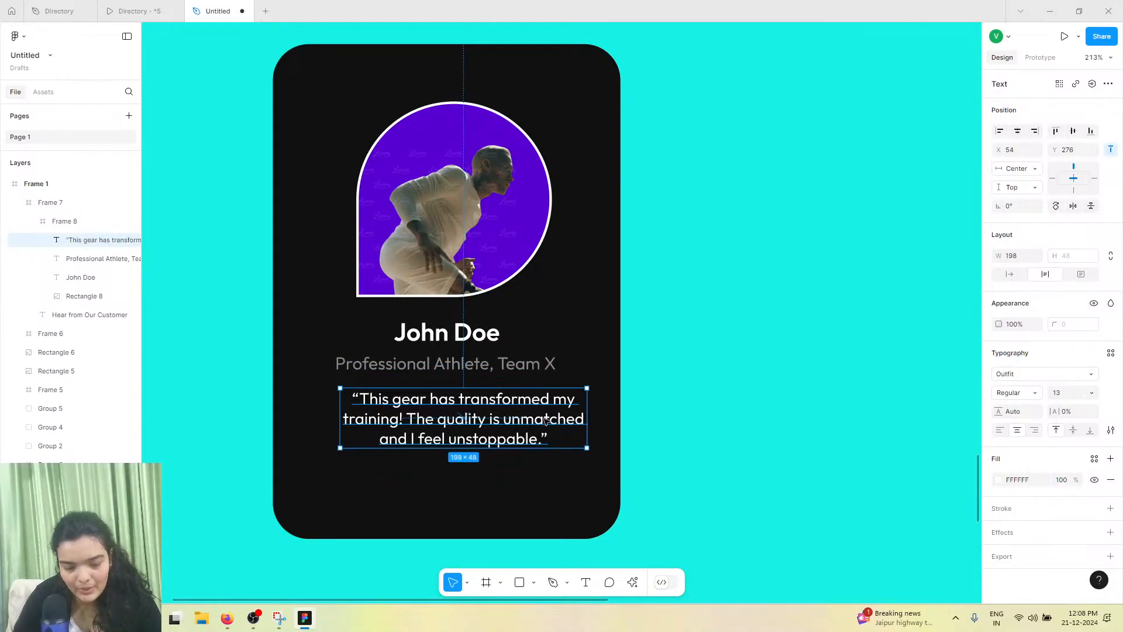
{"action": "left_click_drag", "start_coordinate": [498, 417], "coordinate": [486, 415]}
{"action": "key", "text": "ctrl+z"}
{"action": "key", "text": "ctrl+z"}
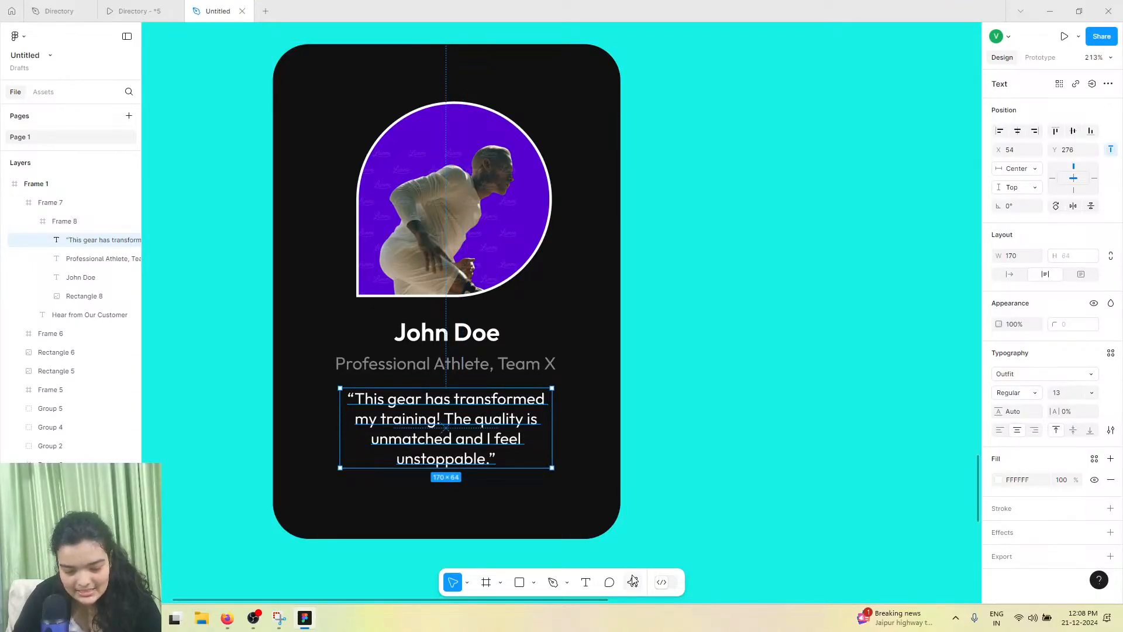
Search Iconify for star and drag a solid star icon into the testimonial card, then close the plugin
{"action": "left_click", "coordinate": [633, 581]}
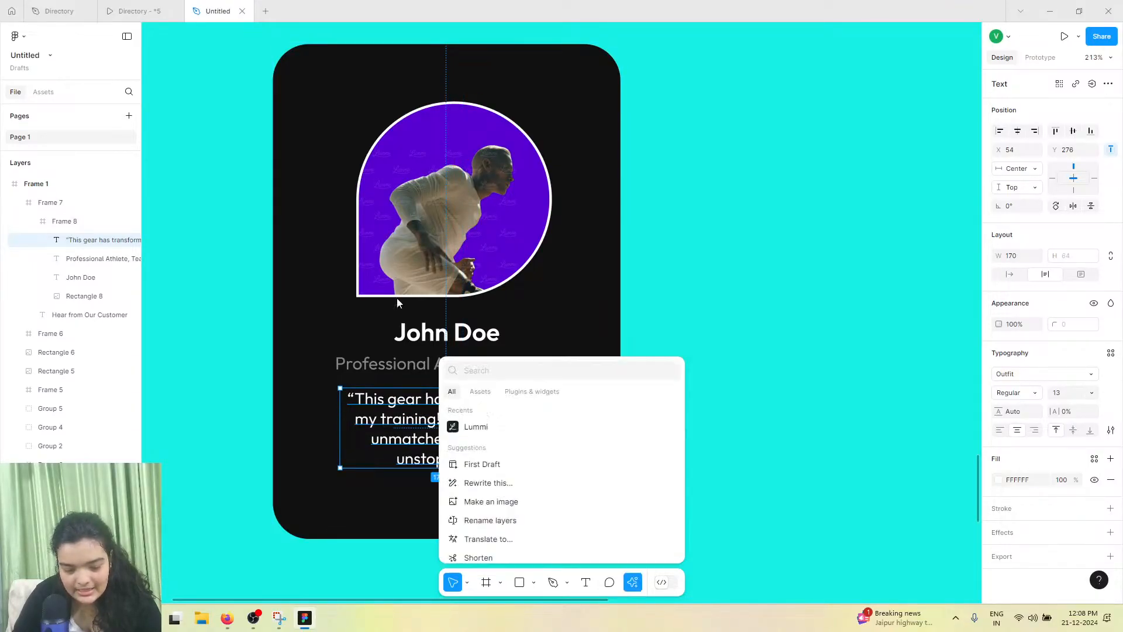
{"action": "left_click", "coordinate": [526, 392]}
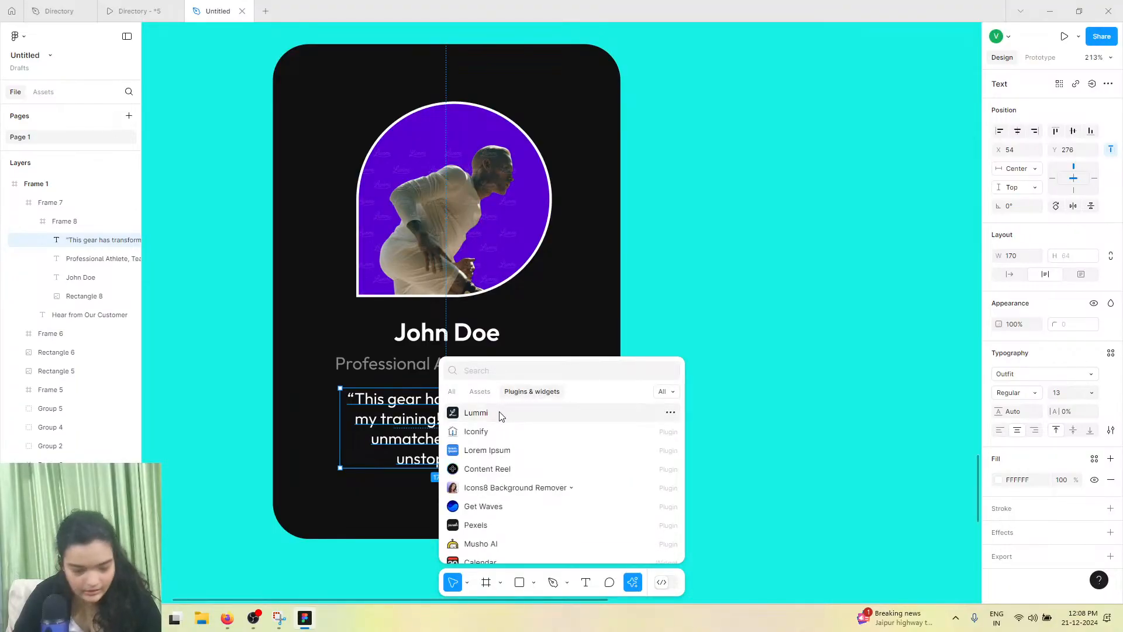
{"action": "left_click", "coordinate": [476, 431]}
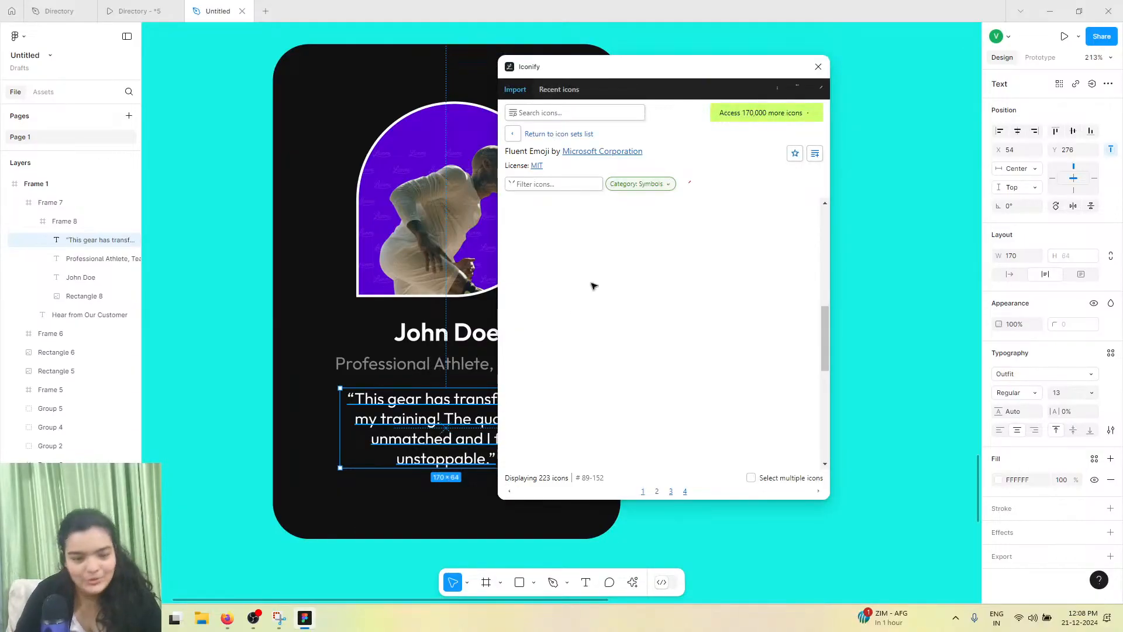
{"action": "left_click", "coordinate": [594, 113]}
{"action": "type", "text": "st"}
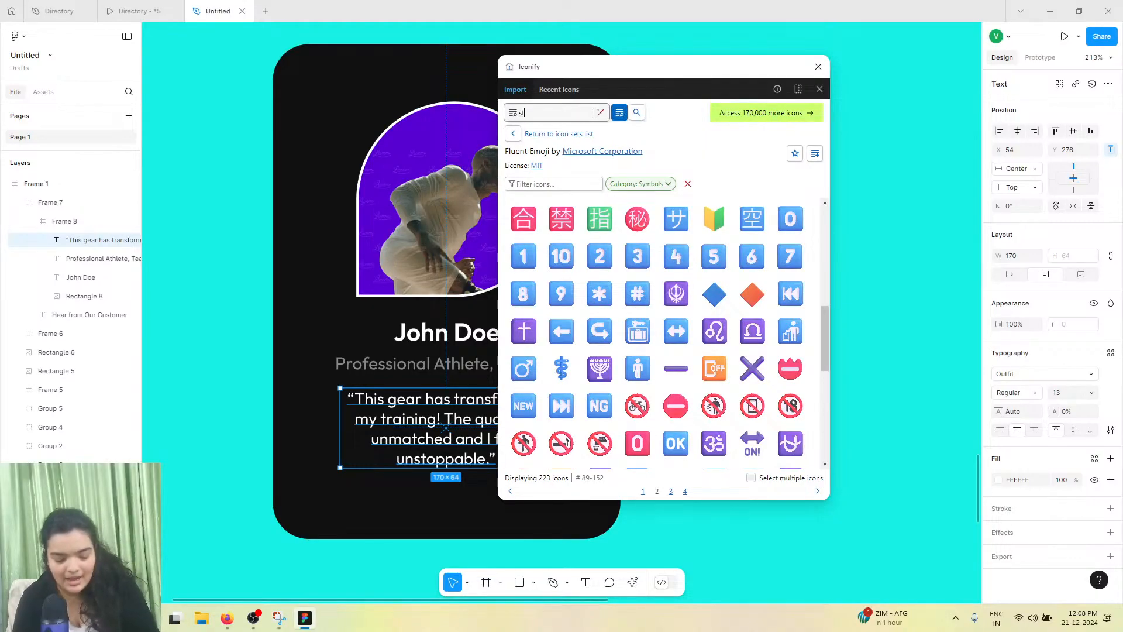
{"action": "type", "text": "ar"}
{"action": "key", "text": "Return"}
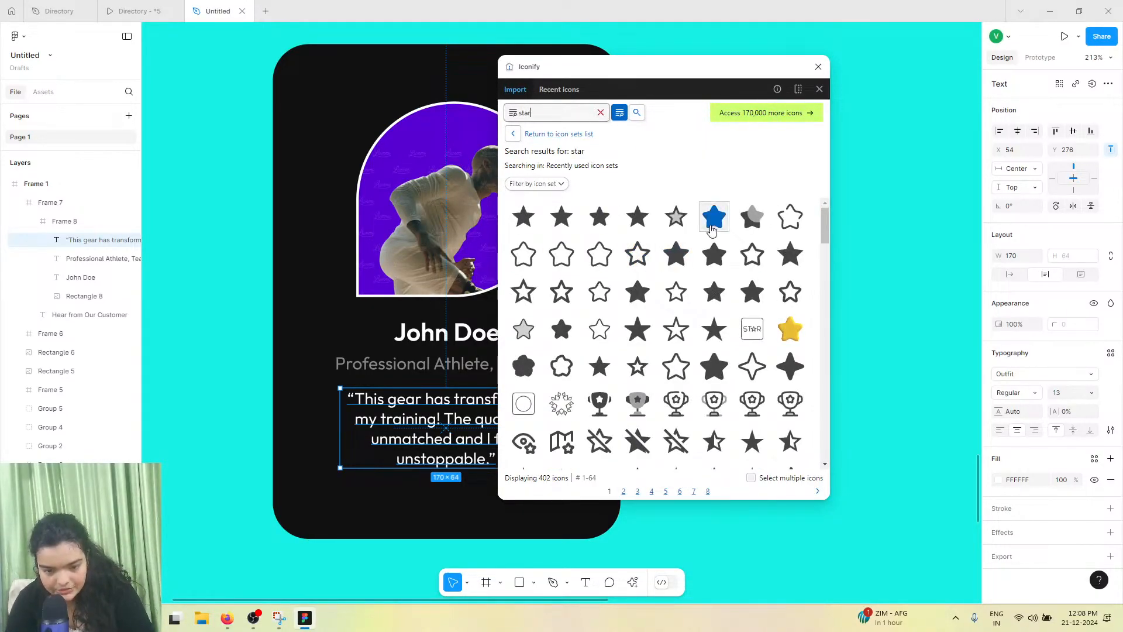
{"action": "left_click_drag", "start_coordinate": [714, 218], "coordinate": [367, 496]}
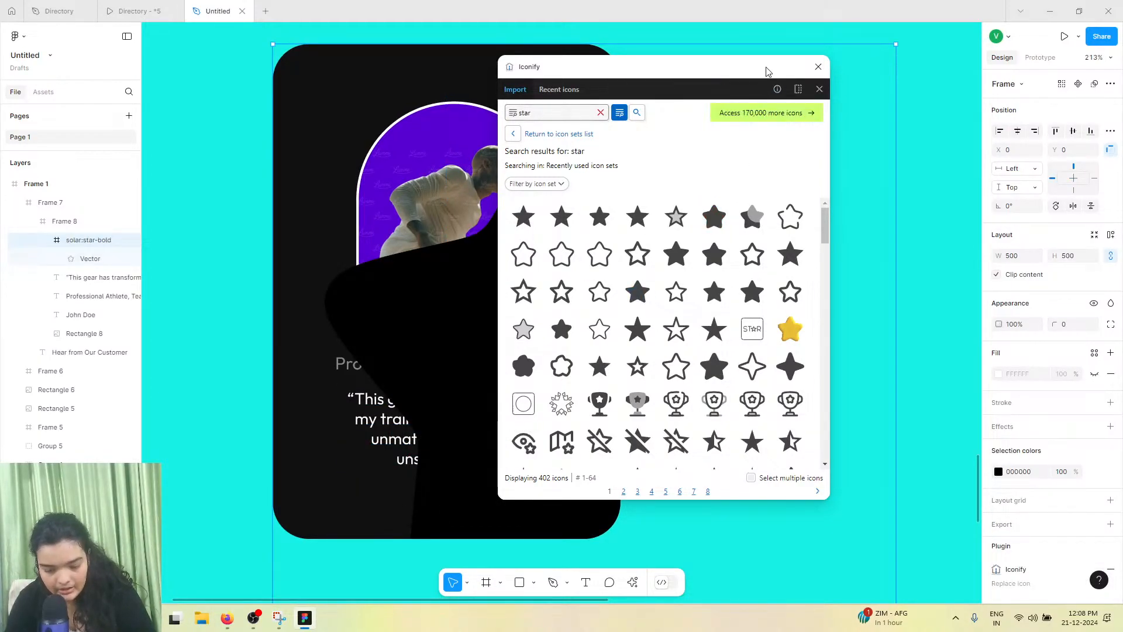
{"action": "left_click", "coordinate": [816, 68]}
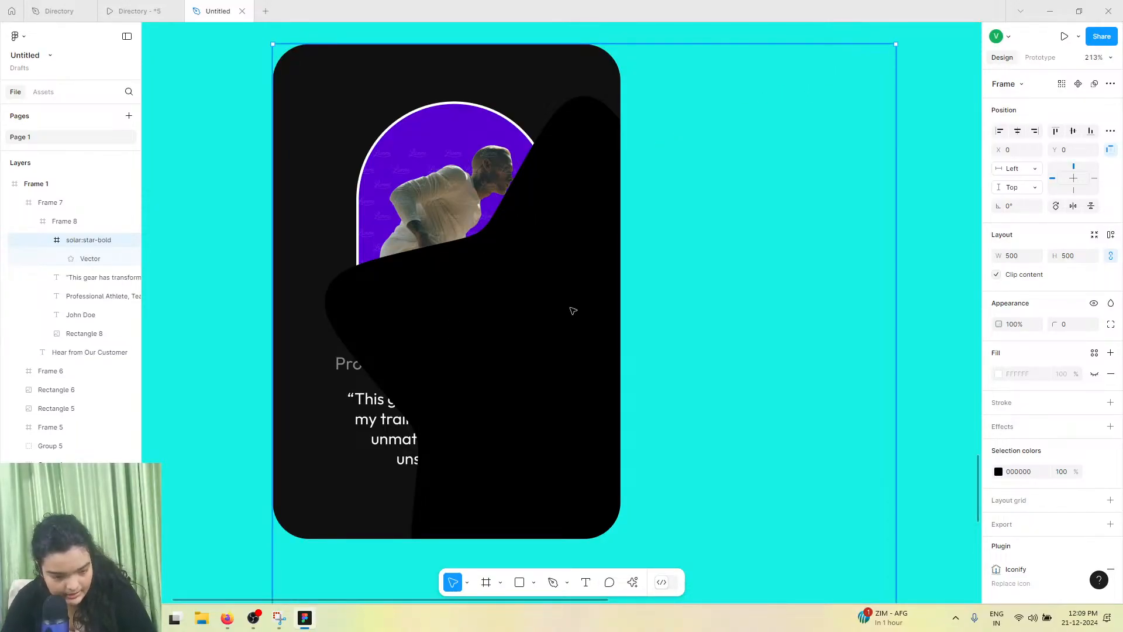
Resize the star icon frame down to 24 × 24 px inside the testimonial card
{"action": "double_click", "coordinate": [580, 146]}
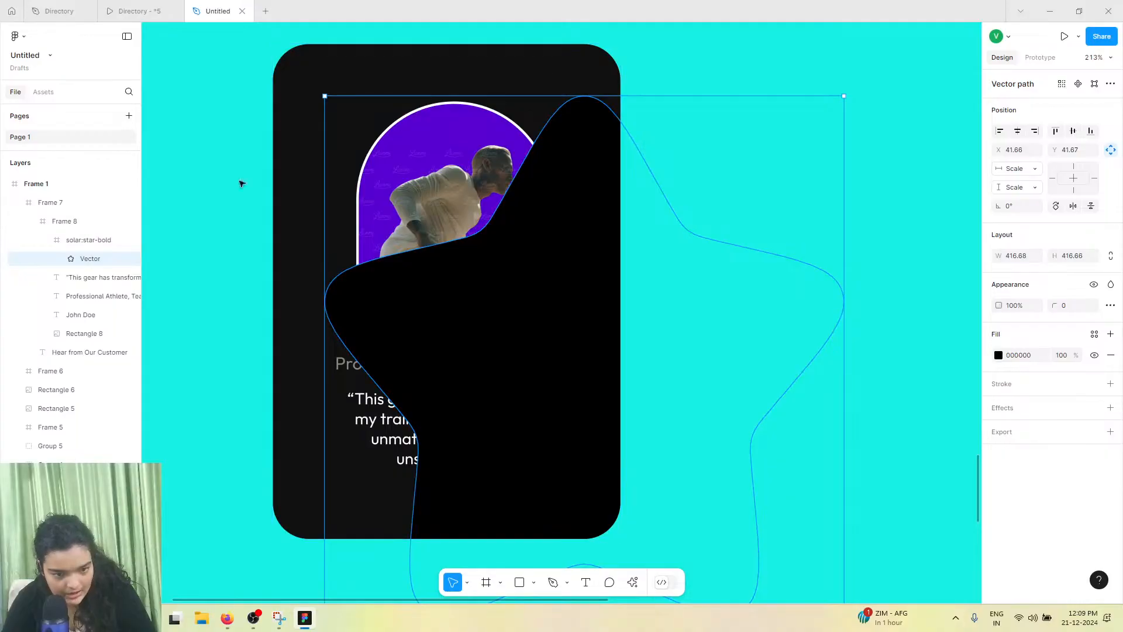
{"action": "left_click", "coordinate": [107, 241]}
{"action": "left_click_drag", "start_coordinate": [466, 44], "coordinate": [431, 291]}
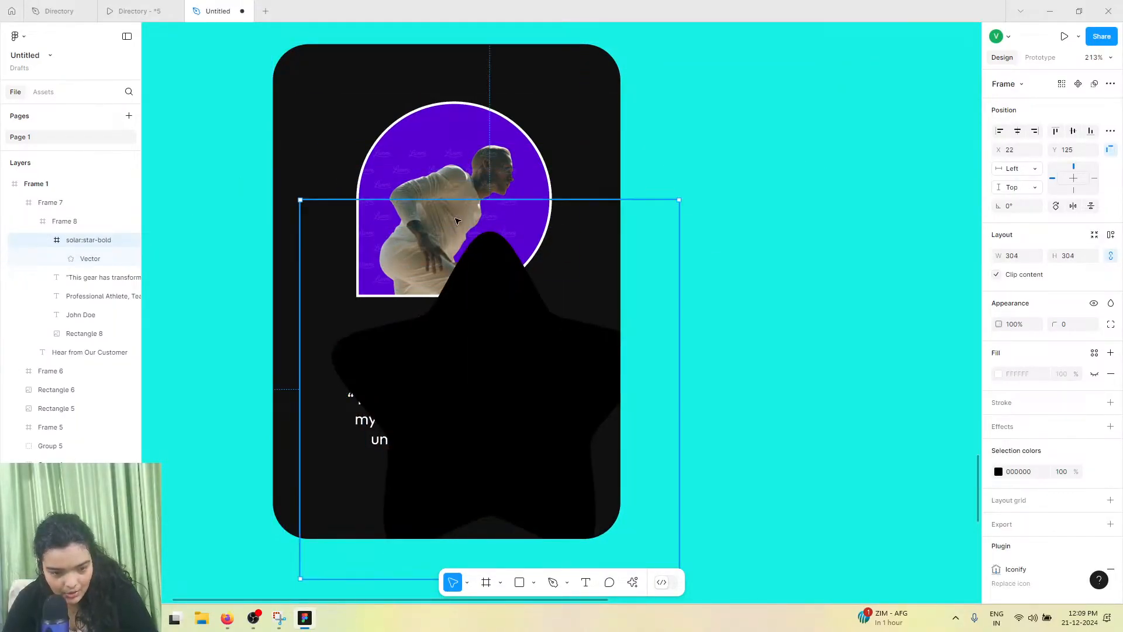
{"action": "left_click_drag", "start_coordinate": [466, 200], "coordinate": [479, 325]}
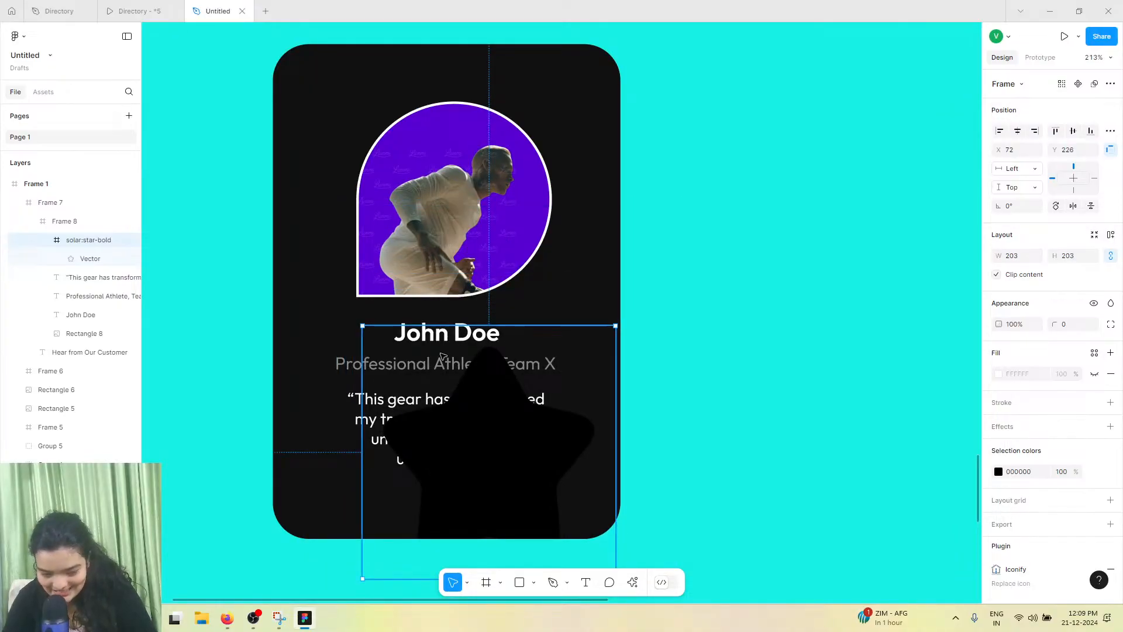
{"action": "scroll", "coordinate": [462, 321], "scroll_direction": "down", "scroll_amount": 1}
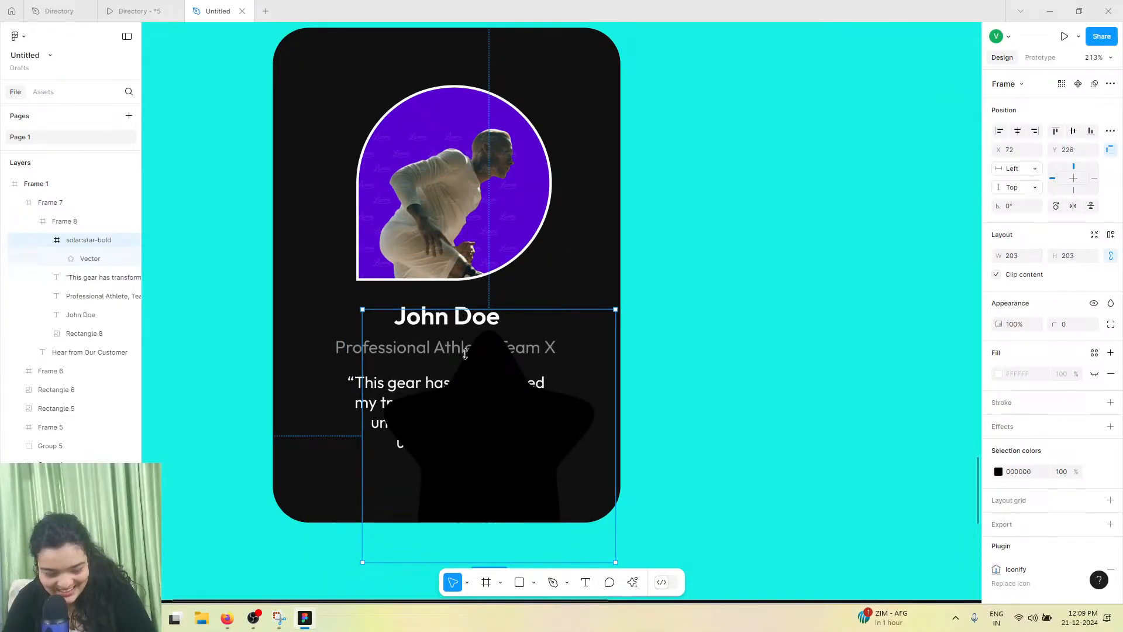
{"action": "left_click_drag", "start_coordinate": [461, 309], "coordinate": [497, 465]}
{"action": "scroll", "coordinate": [497, 463], "scroll_direction": "down", "scroll_amount": 2}
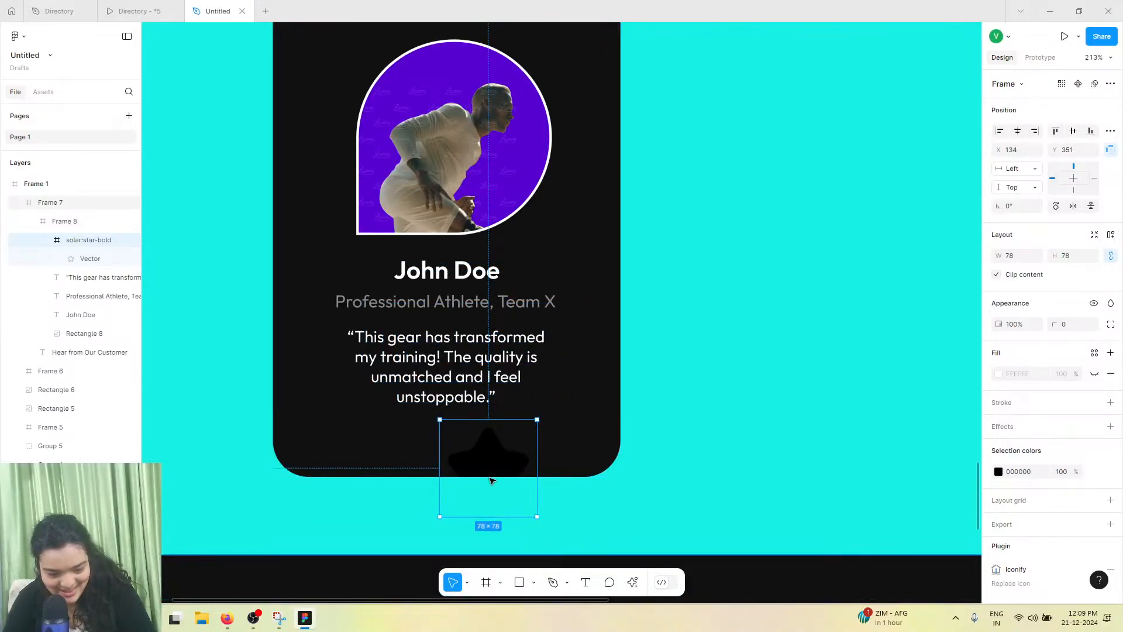
{"action": "left_click_drag", "start_coordinate": [493, 423], "coordinate": [379, 441]}
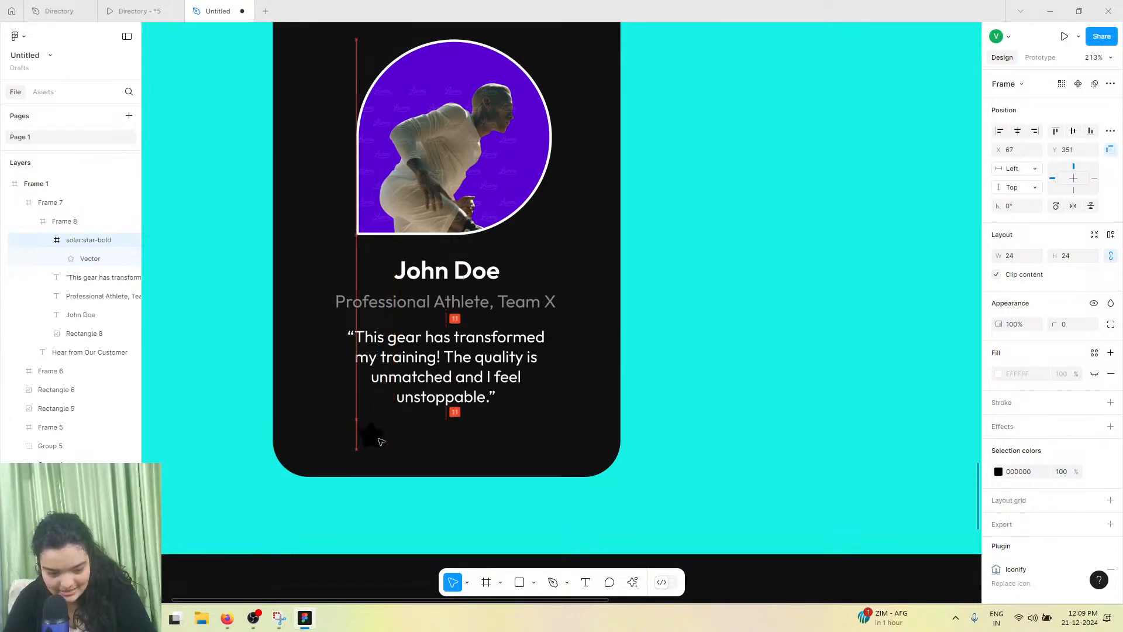
Change the star icon's colour to white FFFFFF
{"action": "left_click", "coordinate": [998, 471]}
{"action": "left_click", "coordinate": [938, 385]}
{"action": "left_click_drag", "start_coordinate": [876, 353], "coordinate": [842, 309]}
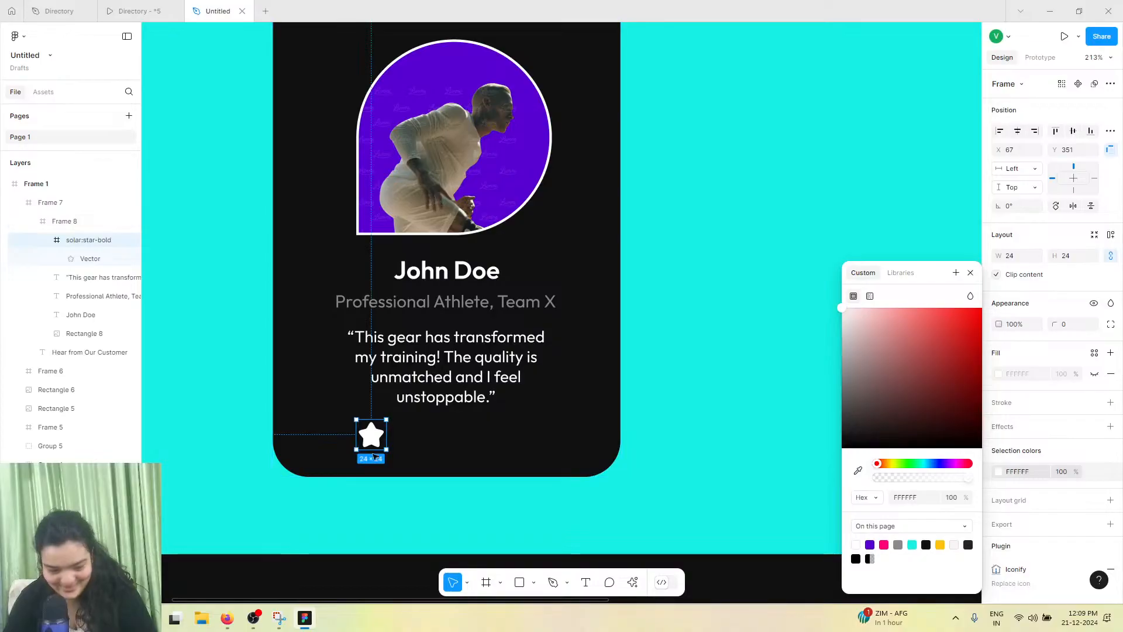
Resize the star icon to 22 × 22 px and close the colour picker
{"action": "scroll", "coordinate": [371, 436], "scroll_direction": "up", "scroll_amount": 5}
{"action": "scroll", "coordinate": [369, 437], "scroll_direction": "up", "scroll_amount": 2}
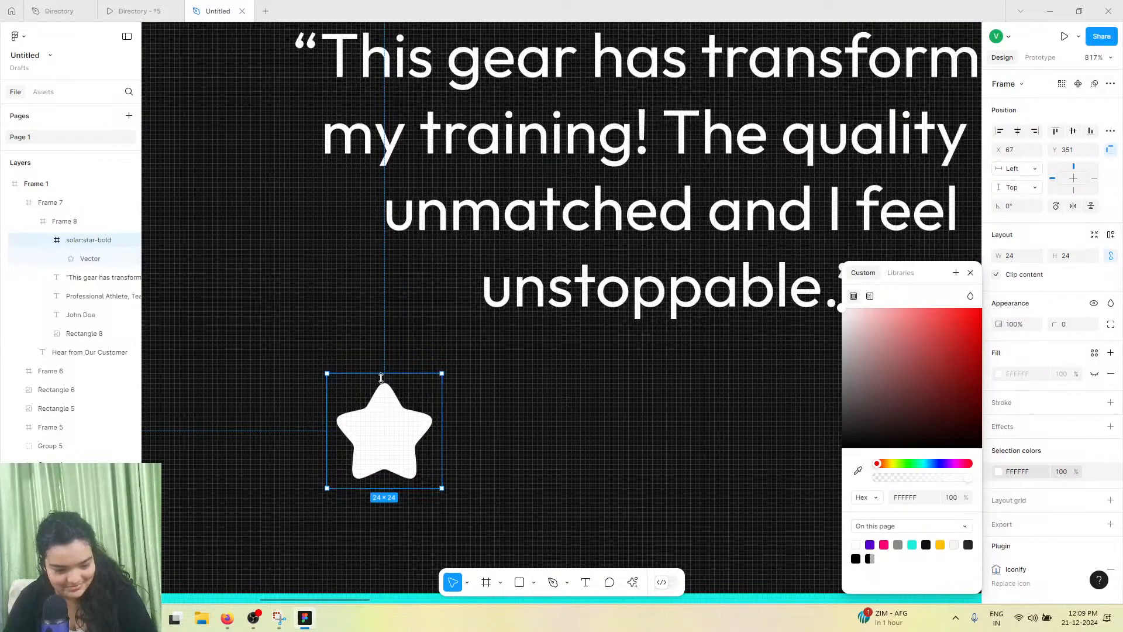
{"action": "mouse_move", "coordinate": [381, 374]}
{"action": "left_mouse_down"}
{"action": "mouse_move", "coordinate": [385, 398]}
{"action": "mouse_move", "coordinate": [393, 374]}
{"action": "mouse_move", "coordinate": [393, 383]}
{"action": "left_mouse_up"}
{"action": "left_click", "coordinate": [971, 274]}
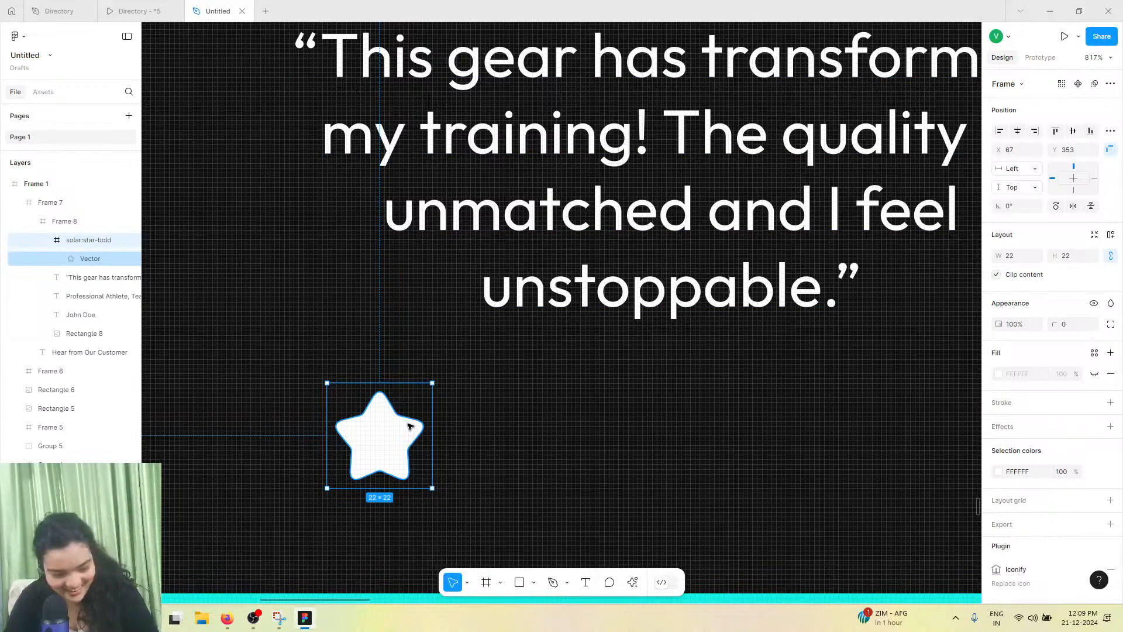
Duplicate the star into a row of three and wrap the stars in an auto layout frame
{"action": "left_click_drag", "start_coordinate": [391, 443], "coordinate": [644, 431]}
{"action": "left_click", "coordinate": [501, 433], "text": "shift"}
{"action": "left_click", "coordinate": [376, 433], "text": "shift"}
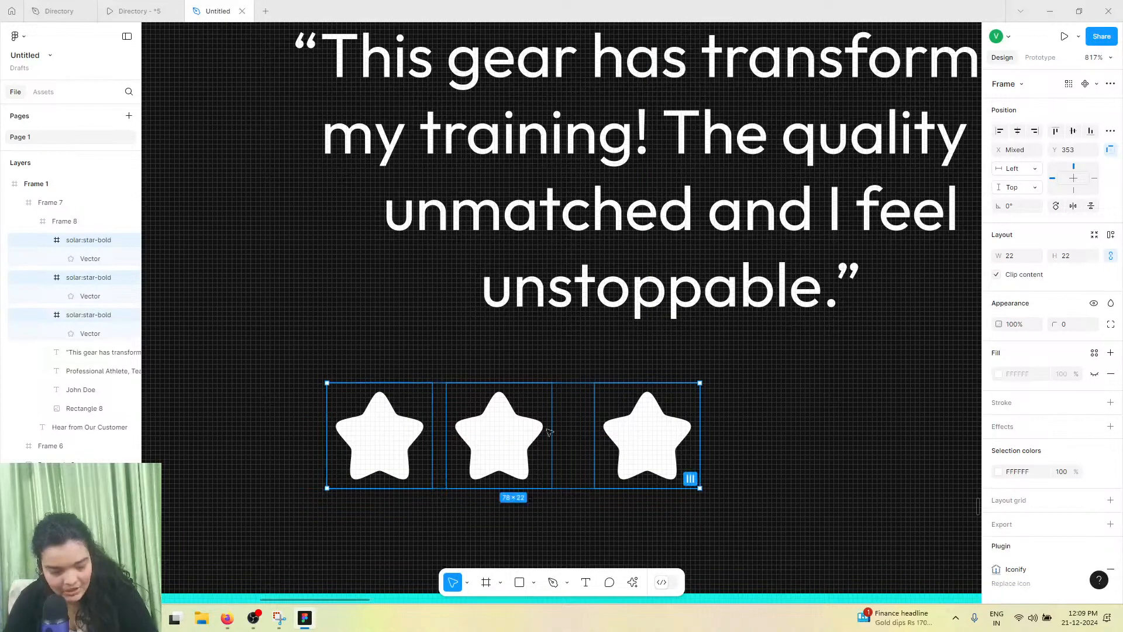
{"action": "key", "text": "ctrl+g"}
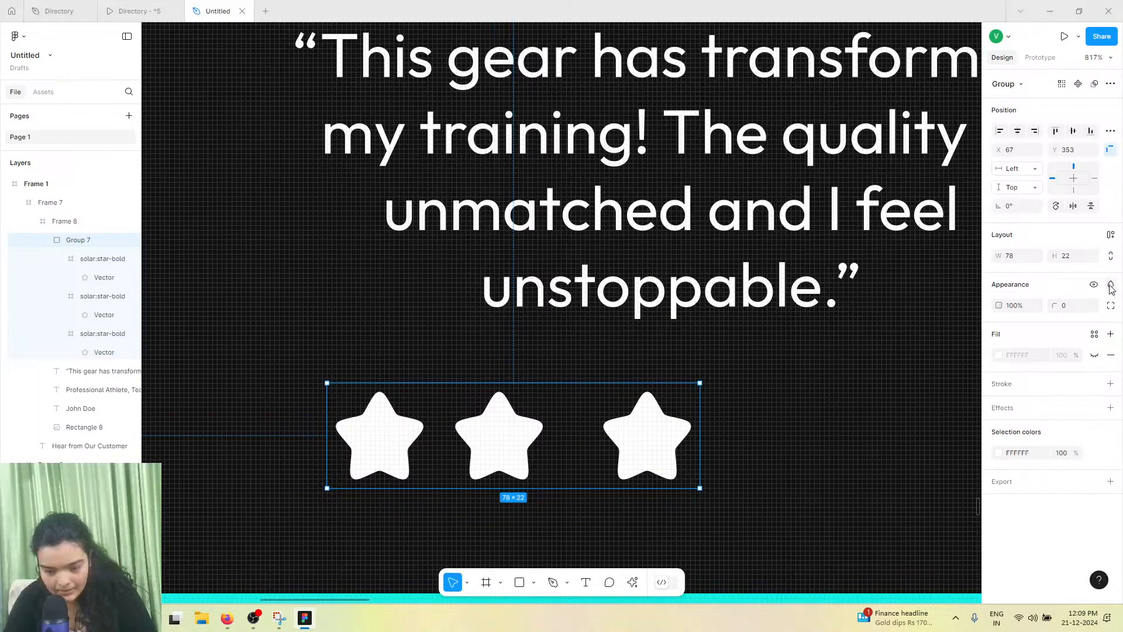
{"action": "left_click", "coordinate": [1111, 234]}
Nudge the star row so it sits centred under the quote
{"action": "scroll", "coordinate": [673, 429], "scroll_direction": "down", "scroll_amount": 5, "text": "ctrl"}
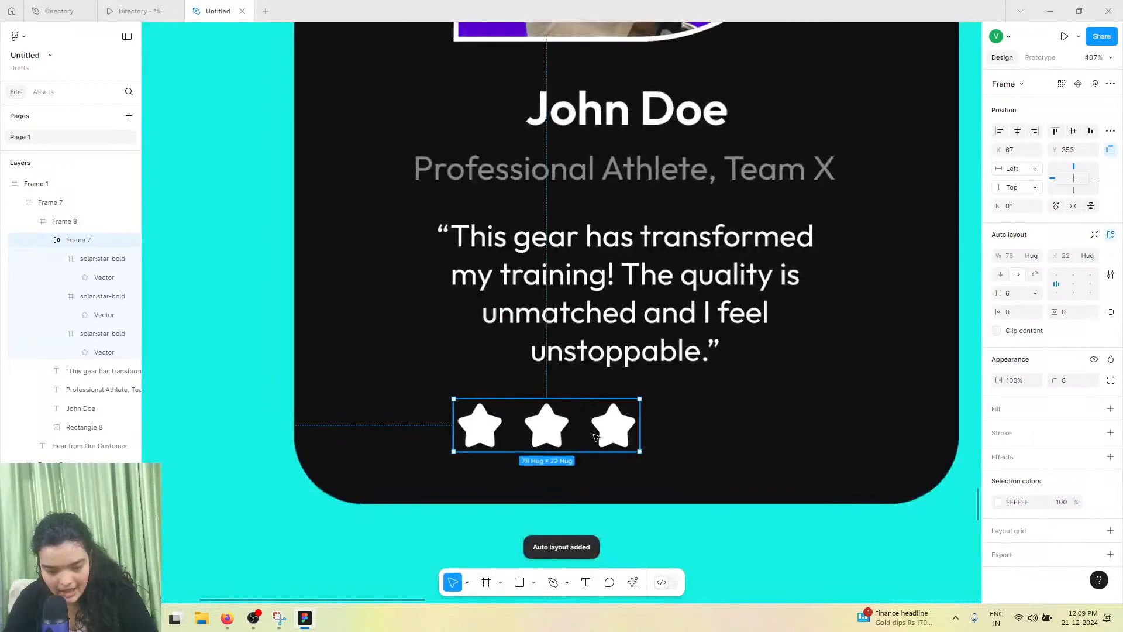
{"action": "key", "text": "Right"}
{"action": "key", "text": "Right"}
{"action": "key", "text": "Right"}
{"action": "scroll", "coordinate": [672, 429], "scroll_direction": "down", "scroll_amount": 5, "text": "ctrl"}
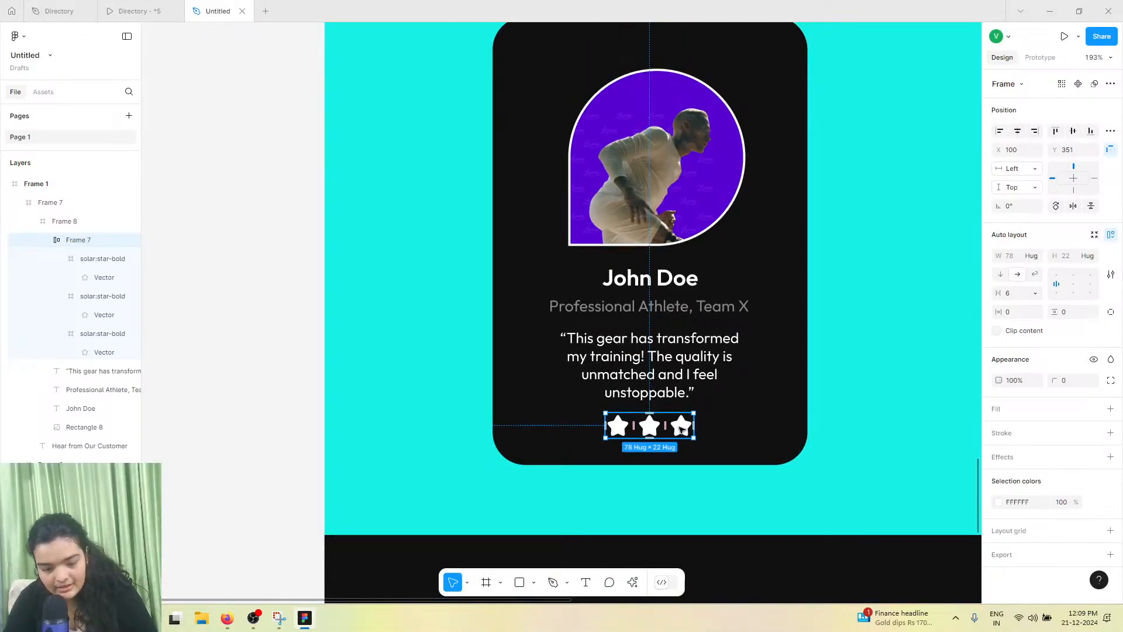
Extend the testimonial card's height to 411 px below the stars
{"action": "left_click", "coordinate": [758, 409]}
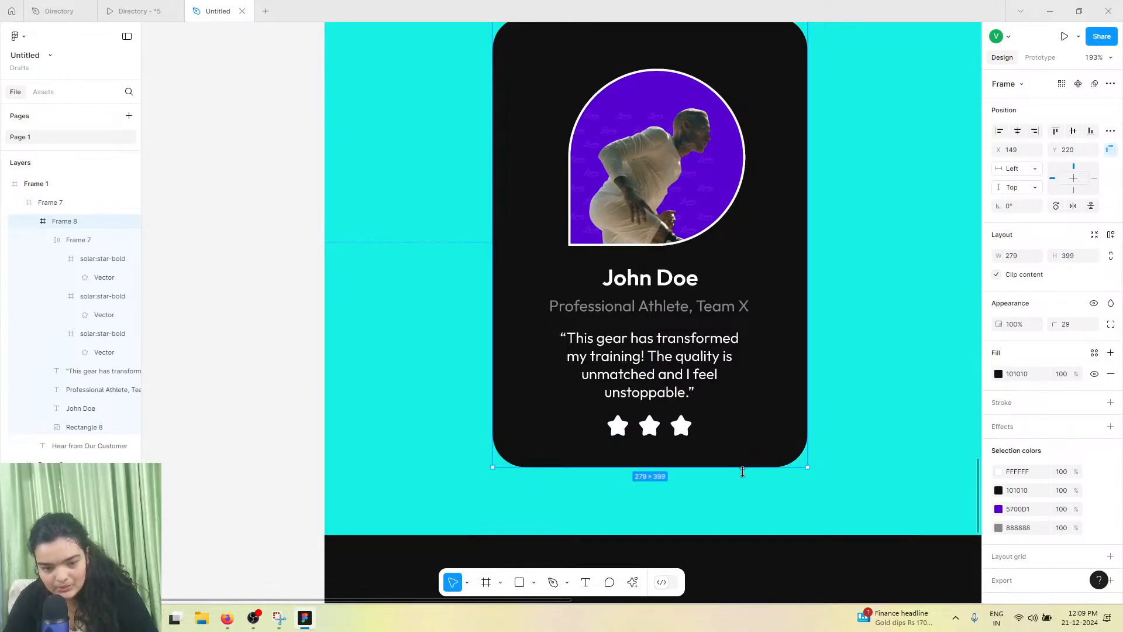
{"action": "left_click_drag", "start_coordinate": [743, 472], "coordinate": [742, 484]}
{"action": "scroll", "coordinate": [740, 482], "scroll_direction": "down", "scroll_amount": 3, "text": "ctrl"}
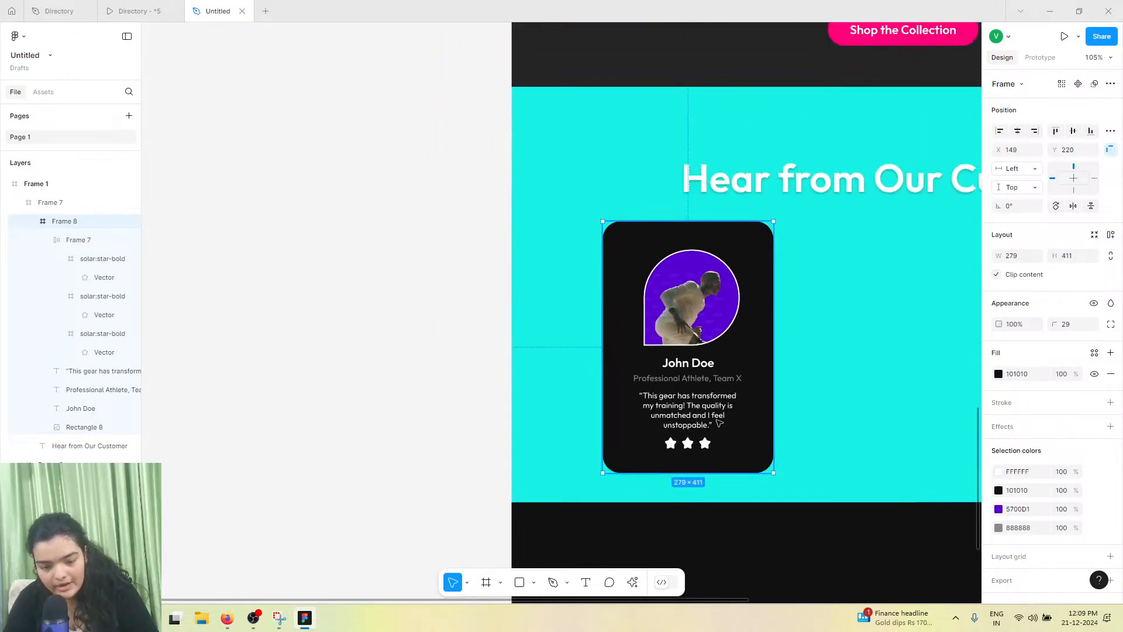
Reposition the testimonial card and the section heading within the section
{"action": "scroll", "coordinate": [709, 404], "scroll_direction": "right", "scroll_amount": 2}
{"action": "left_click_drag", "start_coordinate": [599, 325], "coordinate": [581, 331]}
{"action": "scroll", "coordinate": [561, 380], "scroll_direction": "down", "scroll_amount": 1}
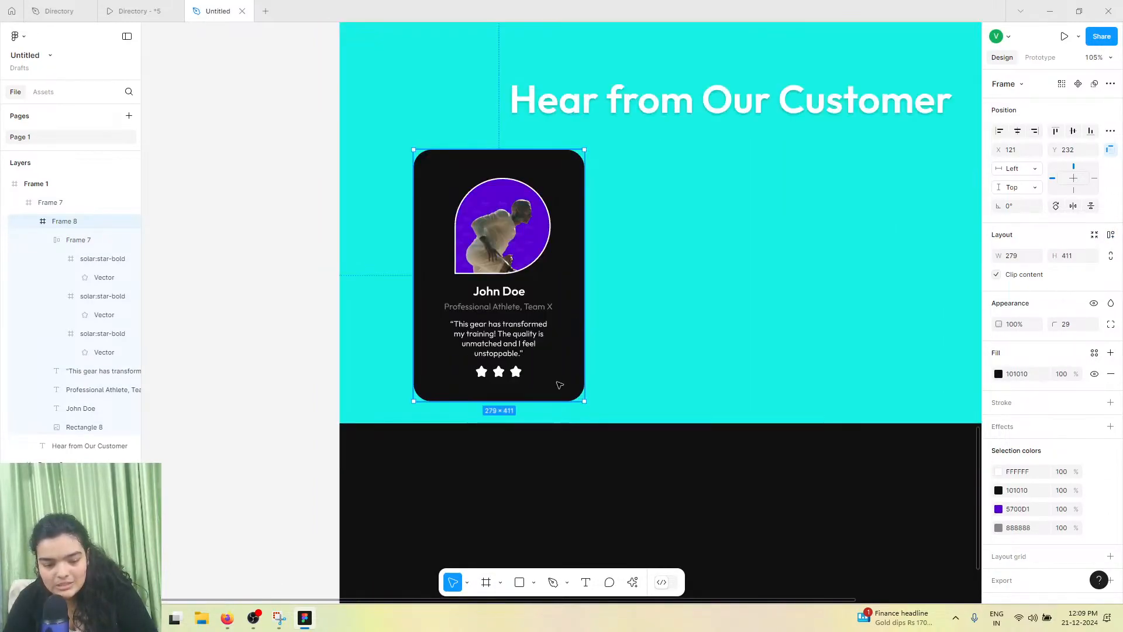
{"action": "scroll", "coordinate": [698, 120], "scroll_direction": "up", "scroll_amount": 1}
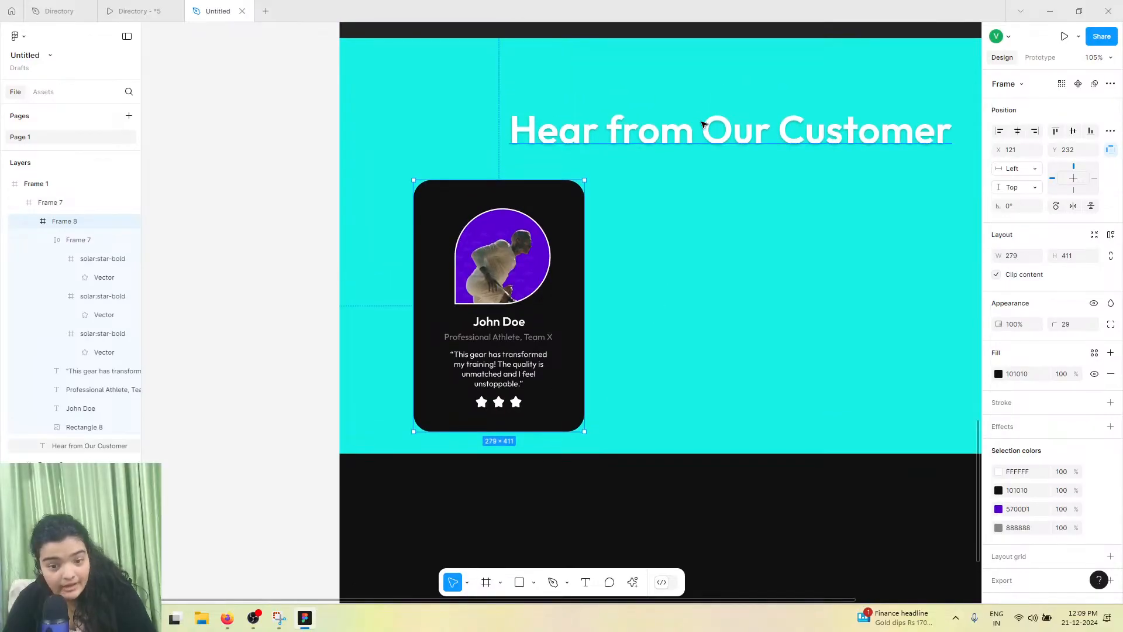
{"action": "left_click_drag", "start_coordinate": [706, 127], "coordinate": [707, 122]}
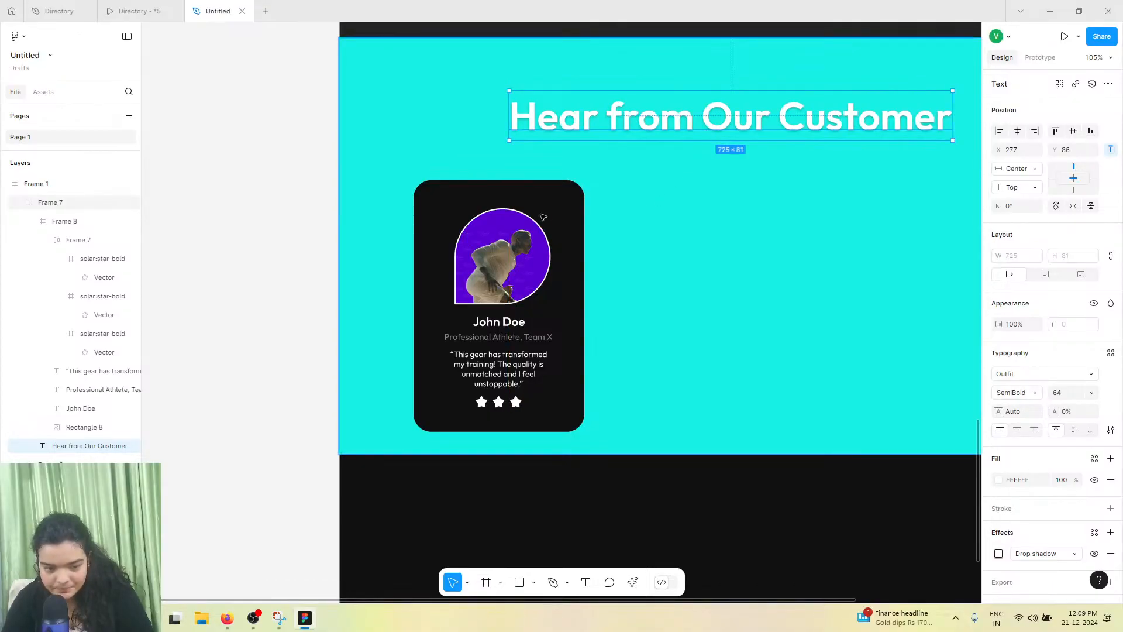
{"action": "left_click", "coordinate": [541, 279]}
{"action": "left_click_drag", "start_coordinate": [539, 278], "coordinate": [545, 259]}
Set the portrait's stroke weight to 1
{"action": "double_click", "coordinate": [545, 259]}
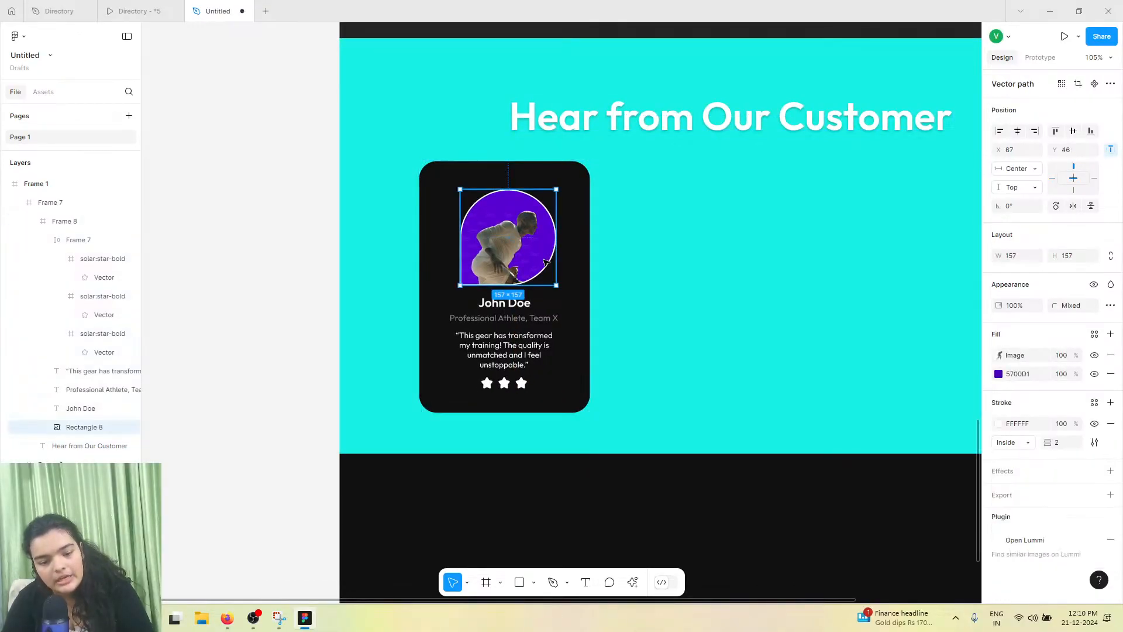
{"action": "left_click", "coordinate": [1068, 444]}
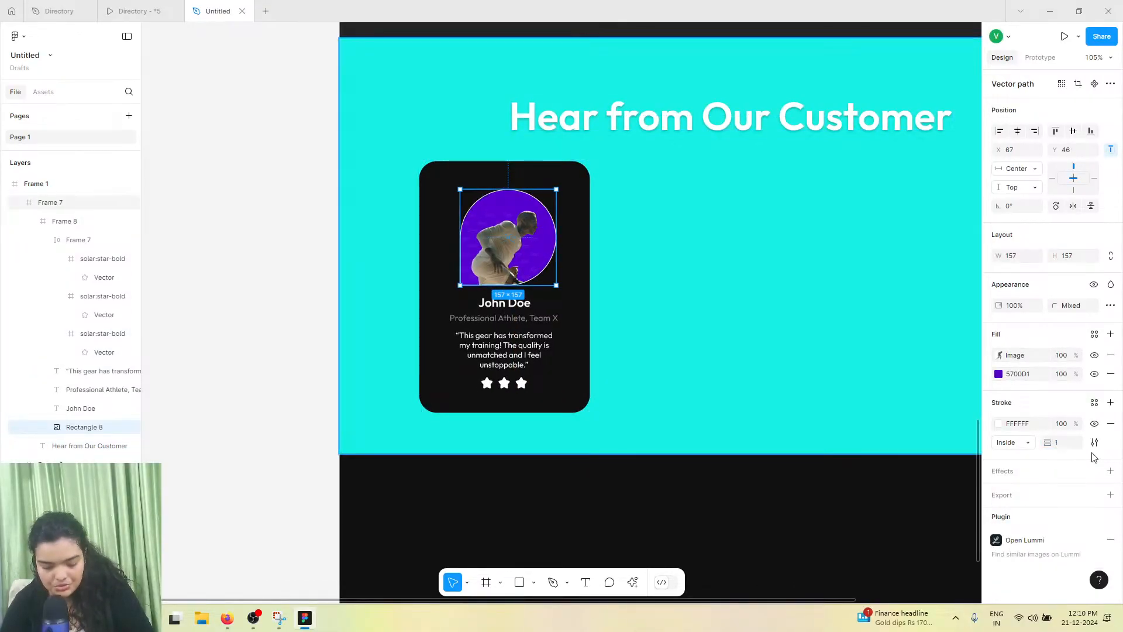
{"action": "key", "text": "Return"}
Duplicate the testimonial card twice to form a row of three cards
{"action": "left_click", "coordinate": [582, 301]}
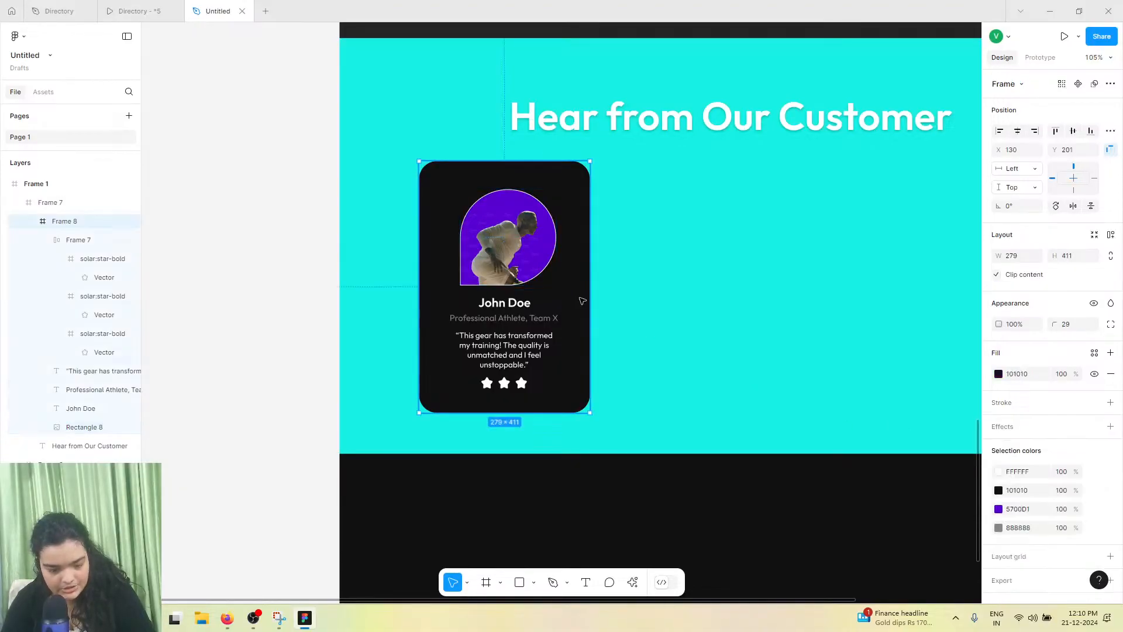
{"action": "left_click_drag", "start_coordinate": [565, 312], "coordinate": [723, 301]}
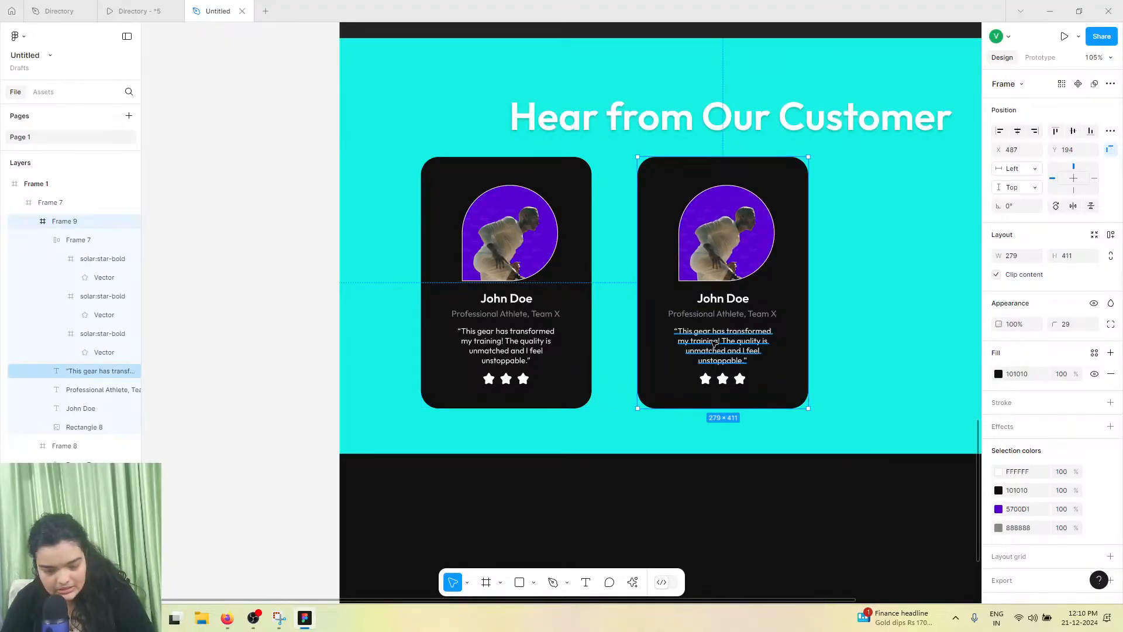
{"action": "scroll", "coordinate": [715, 344], "scroll_direction": "right", "scroll_amount": 3}
{"action": "left_click_drag", "start_coordinate": [585, 298], "coordinate": [798, 303], "text": "alt"}
{"action": "left_click_drag", "start_coordinate": [730, 292], "coordinate": [730, 293]}
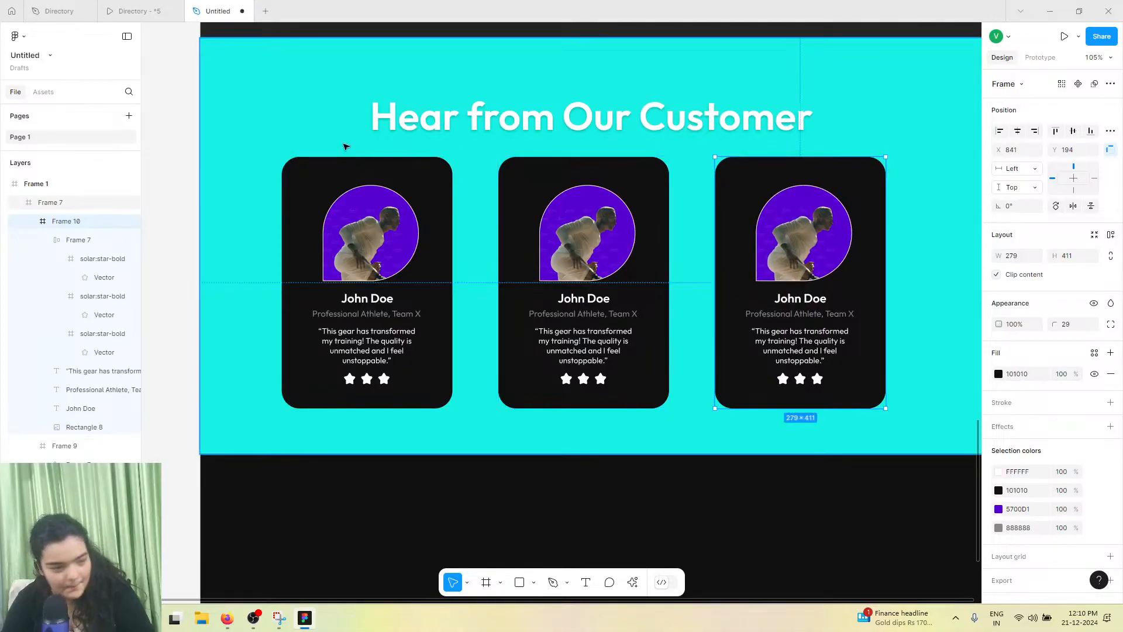
Switch to the reference Directory file to compare its testimonial cards, then return to the Untitled file
{"action": "left_click", "coordinate": [151, 11]}
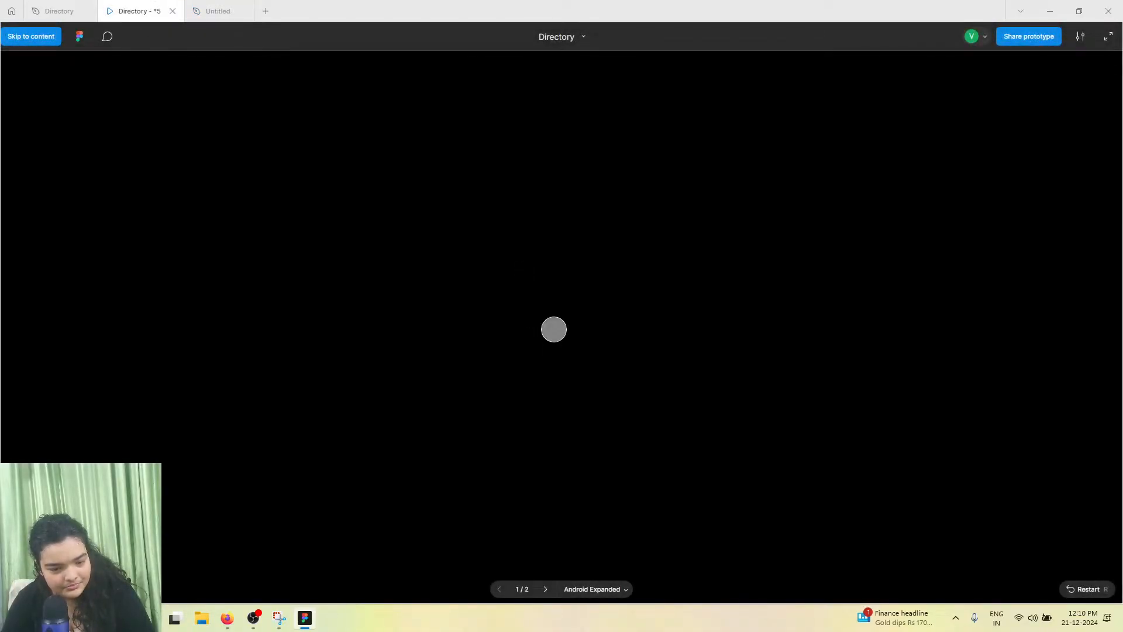
{"action": "left_click", "coordinate": [73, 11]}
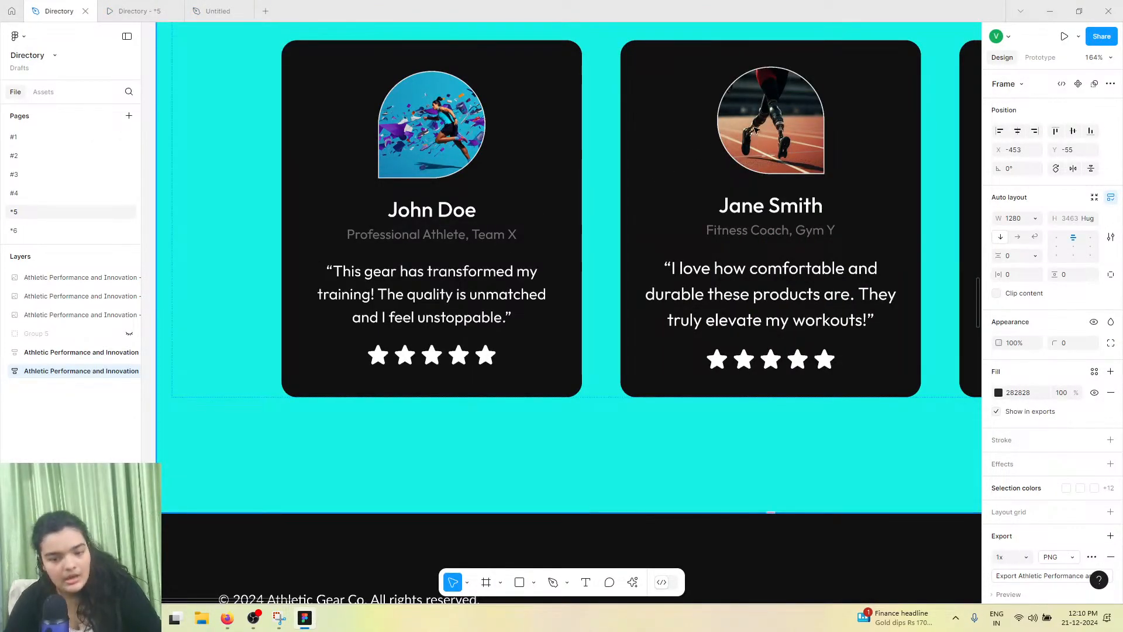
{"action": "left_click", "coordinate": [236, 5]}
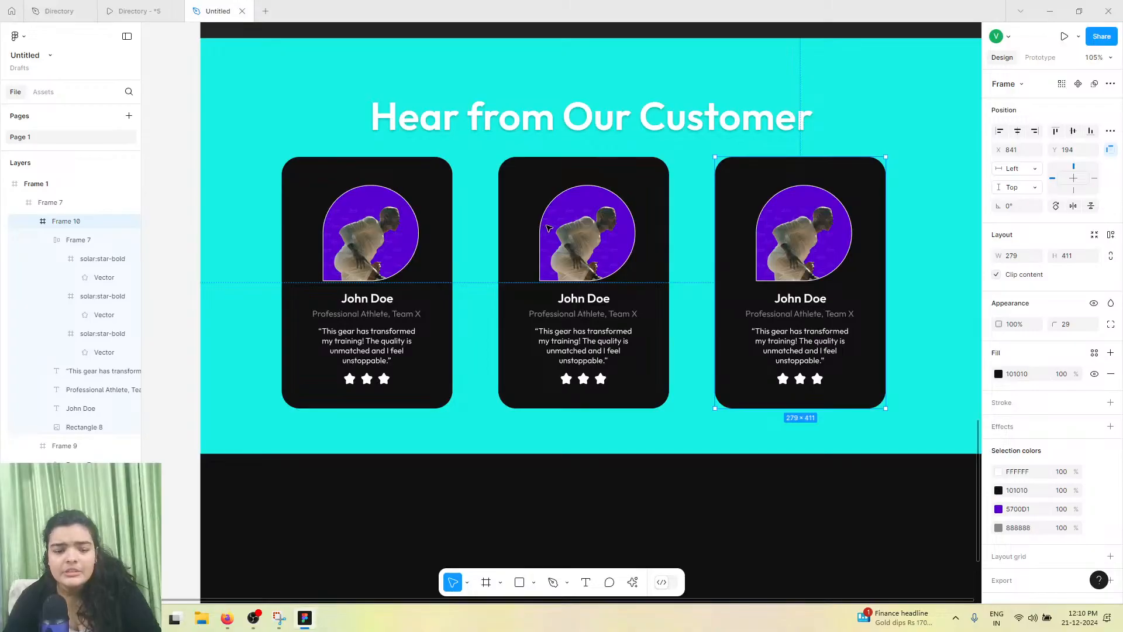
Open Lummi with background removal enabled and fill the second card's portrait with a transparent dancer photo
{"action": "left_click", "coordinate": [598, 292]}
{"action": "double_click", "coordinate": [601, 273]}
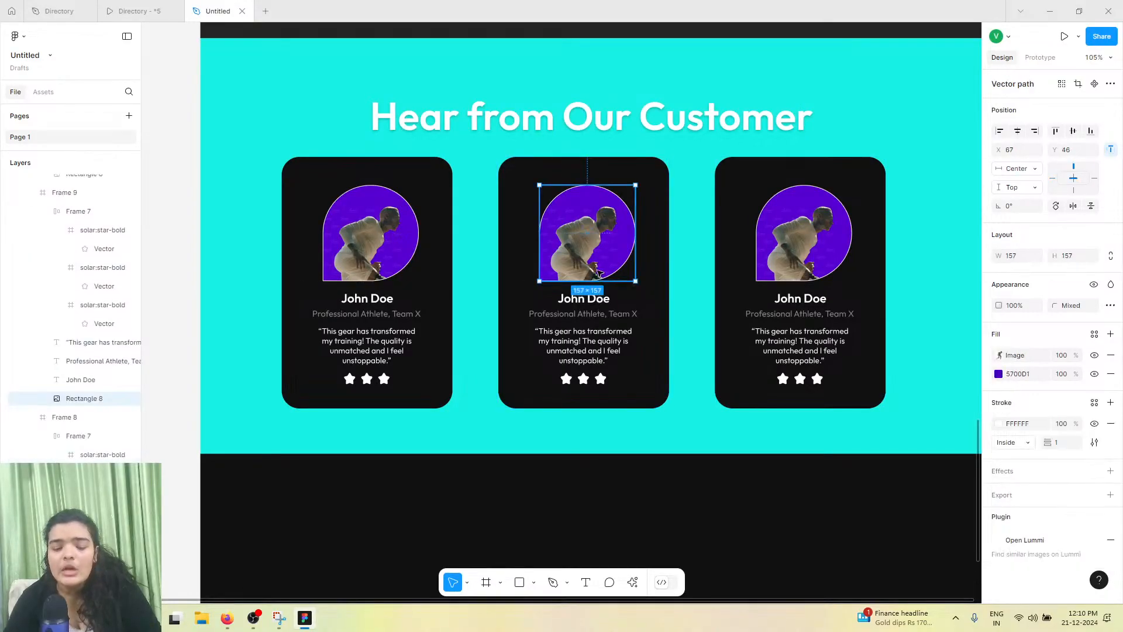
{"action": "left_click", "coordinate": [633, 584]}
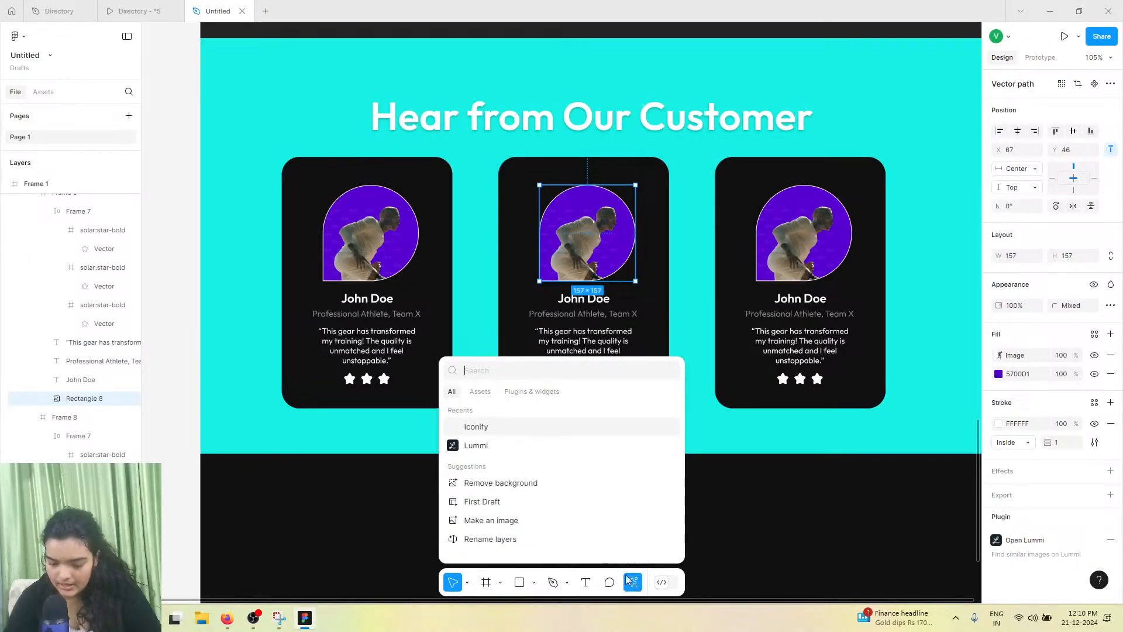
{"action": "left_click", "coordinate": [468, 449]}
{"action": "left_click", "coordinate": [468, 449]}
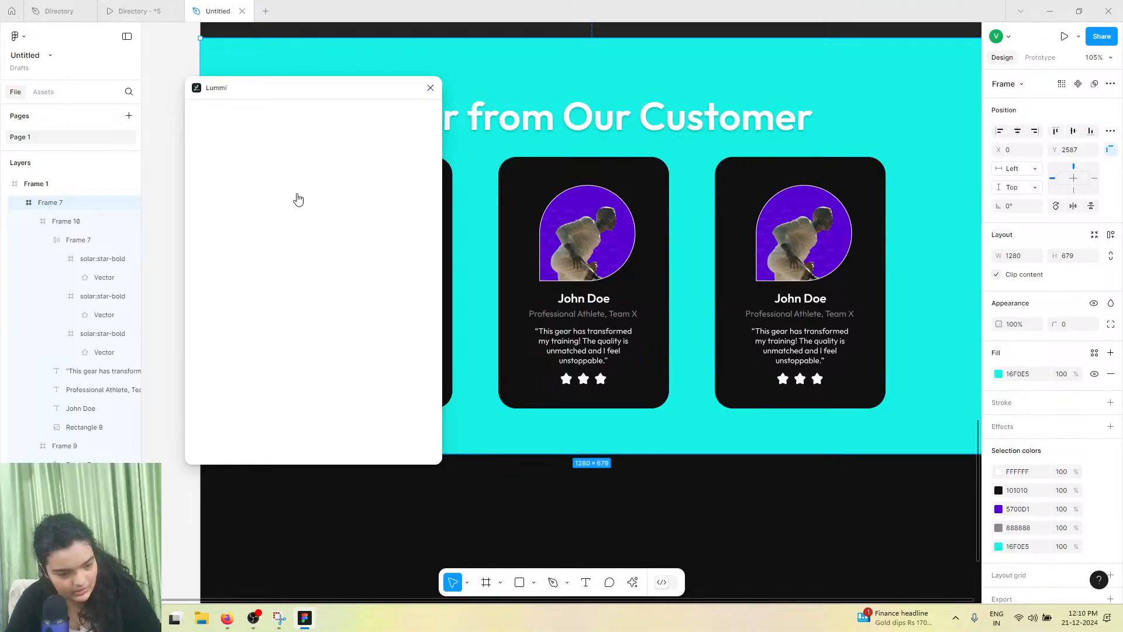
{"action": "left_click", "coordinate": [253, 167]}
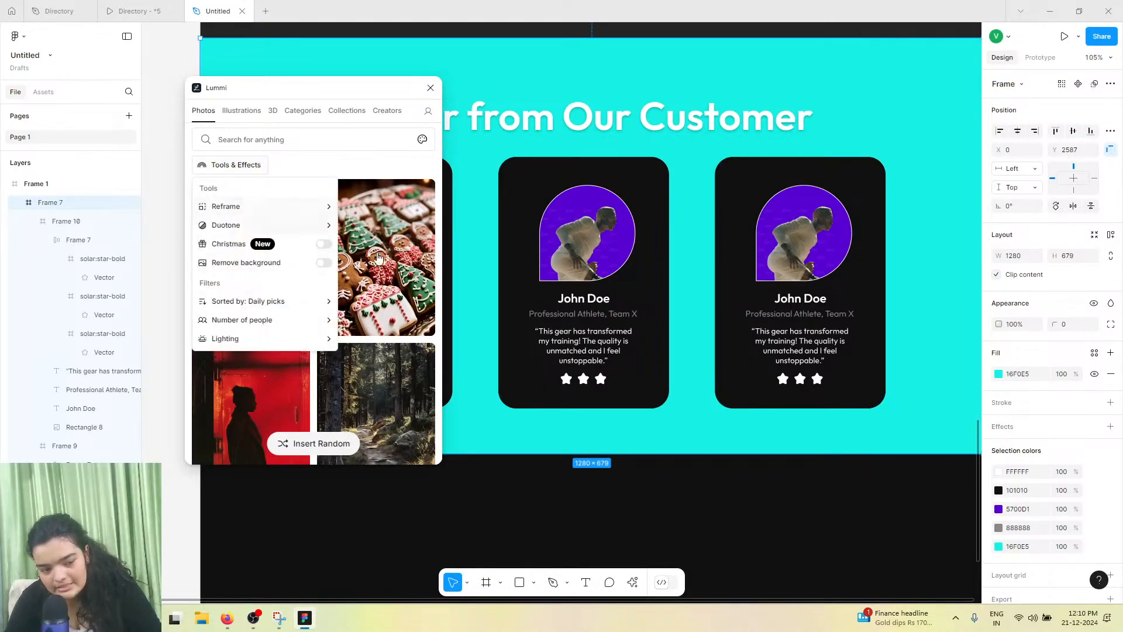
{"action": "left_click", "coordinate": [323, 262]}
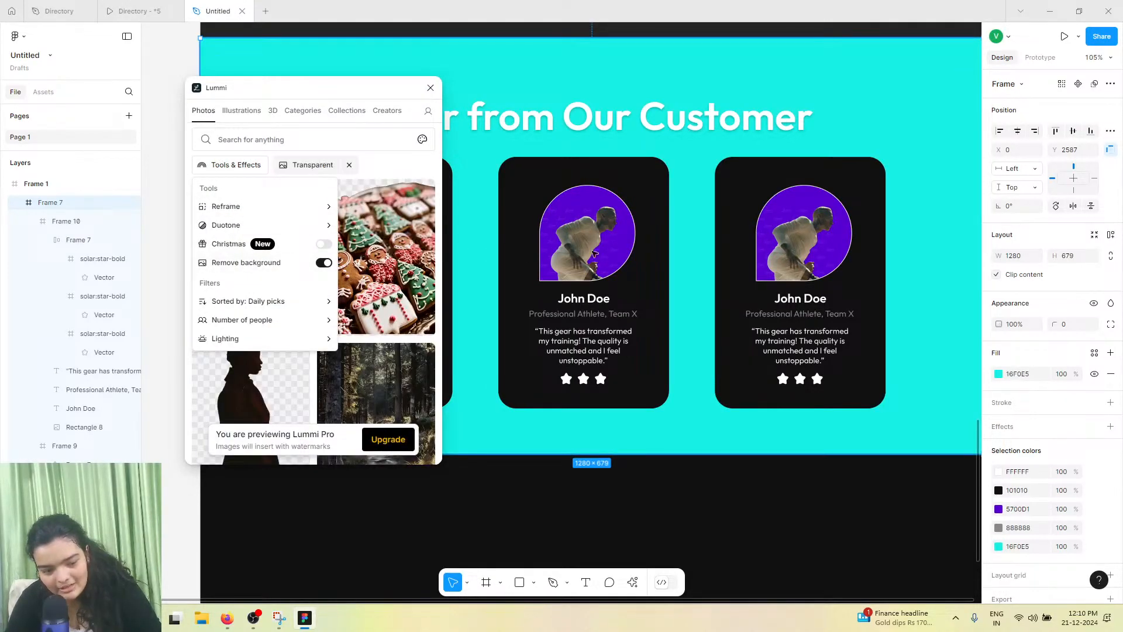
{"action": "left_click", "coordinate": [368, 167]}
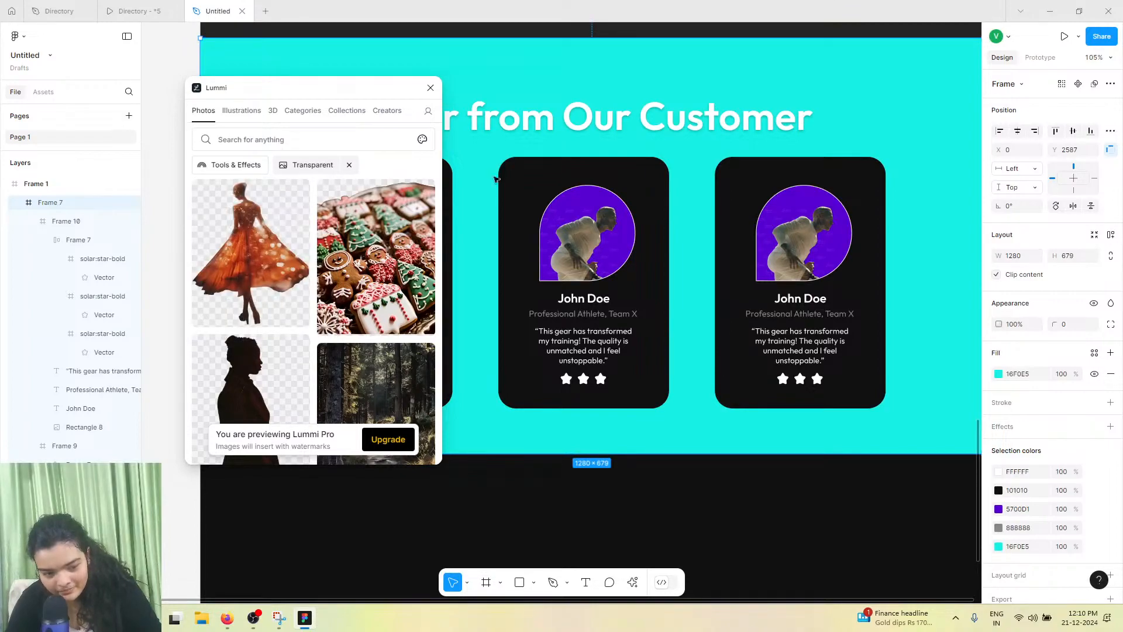
{"action": "double_click", "coordinate": [602, 216]}
{"action": "double_click", "coordinate": [594, 229]}
{"action": "double_click", "coordinate": [595, 229]}
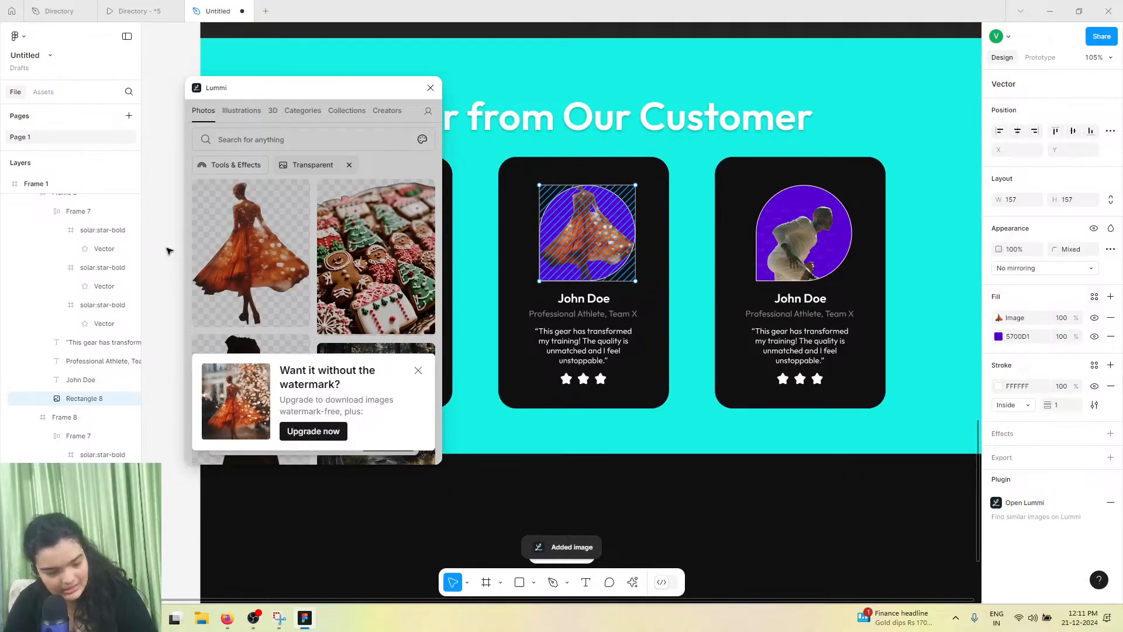
Try filling the third card's portrait with a transparent photo of a woman in a red dress from Lummi, then close Lummi
{"action": "left_click", "coordinate": [813, 252]}
{"action": "left_click", "coordinate": [813, 252]}
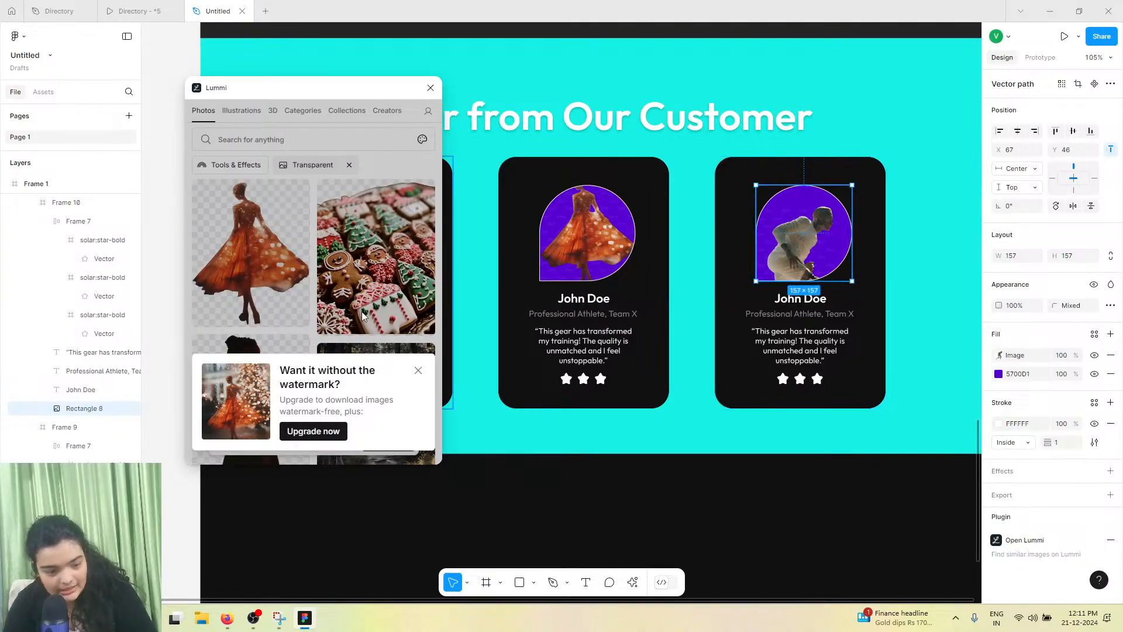
{"action": "scroll", "coordinate": [422, 379], "scroll_direction": "down", "scroll_amount": 4}
{"action": "scroll", "coordinate": [422, 379], "scroll_direction": "down", "scroll_amount": 3}
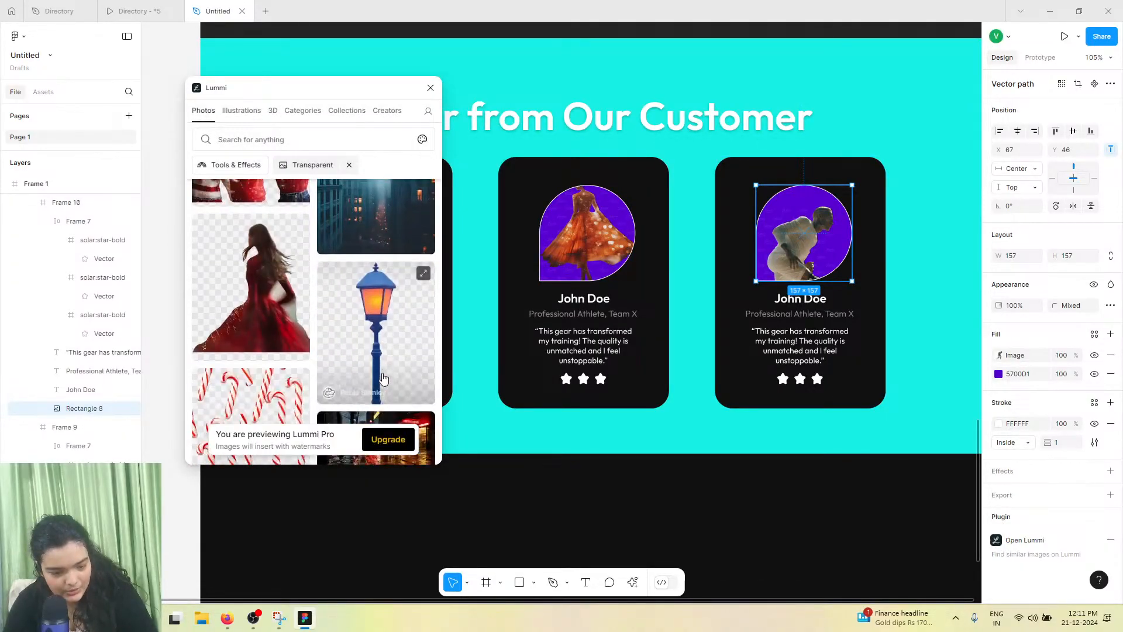
{"action": "left_click", "coordinate": [234, 298]}
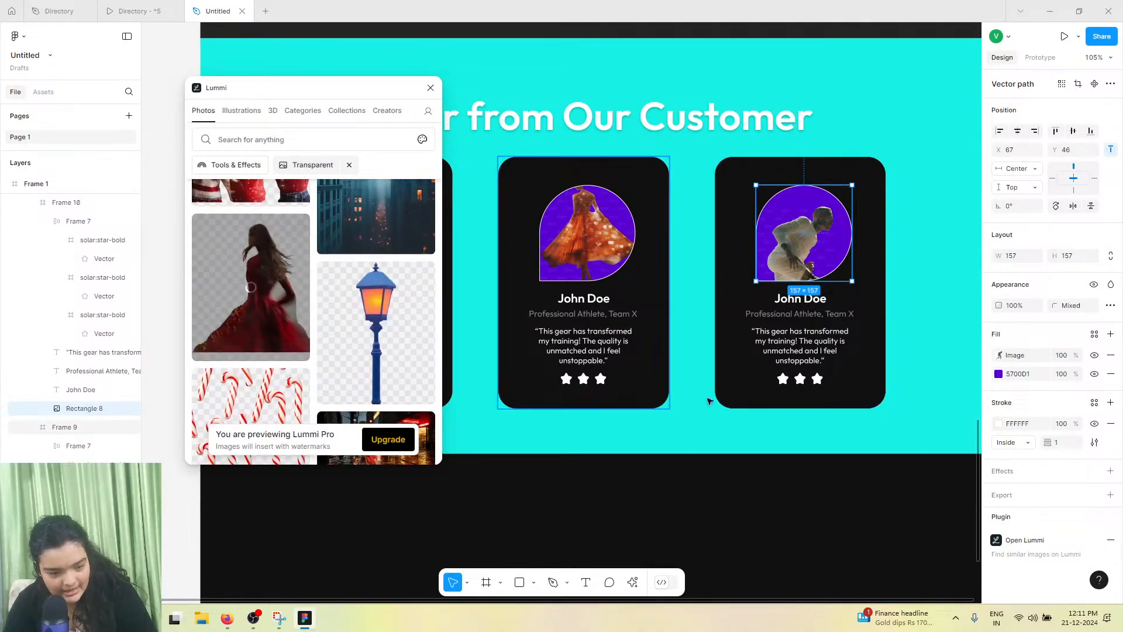
{"action": "left_click", "coordinate": [431, 87]}
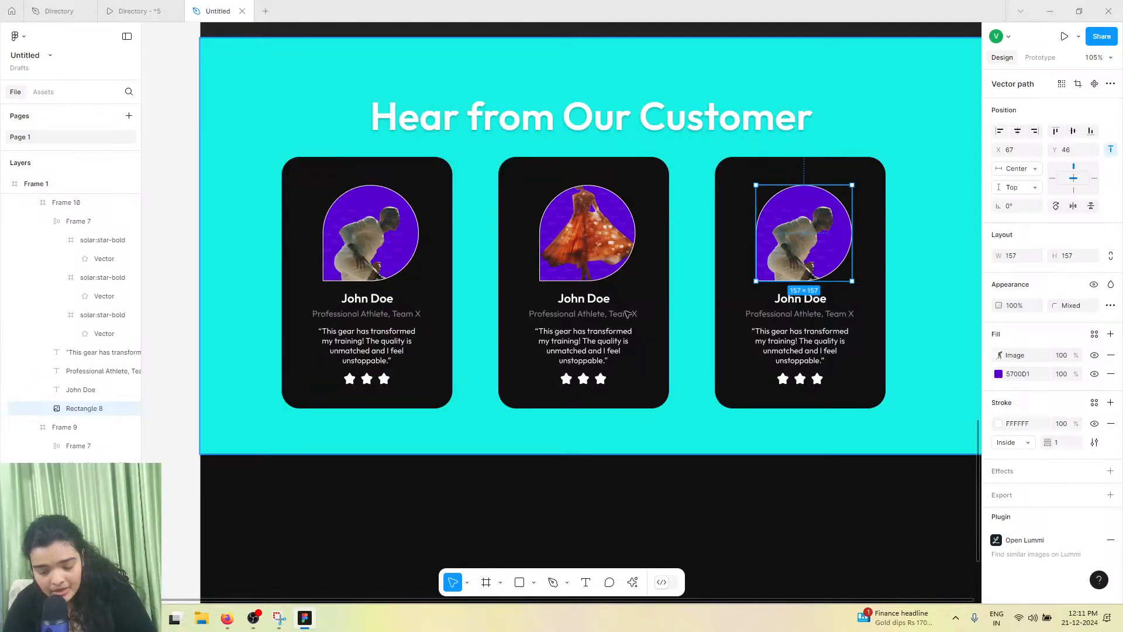
Crop the dancer image in the second card's portrait, enlarging it and shifting it lower within the frame
{"action": "left_click", "coordinate": [586, 234]}
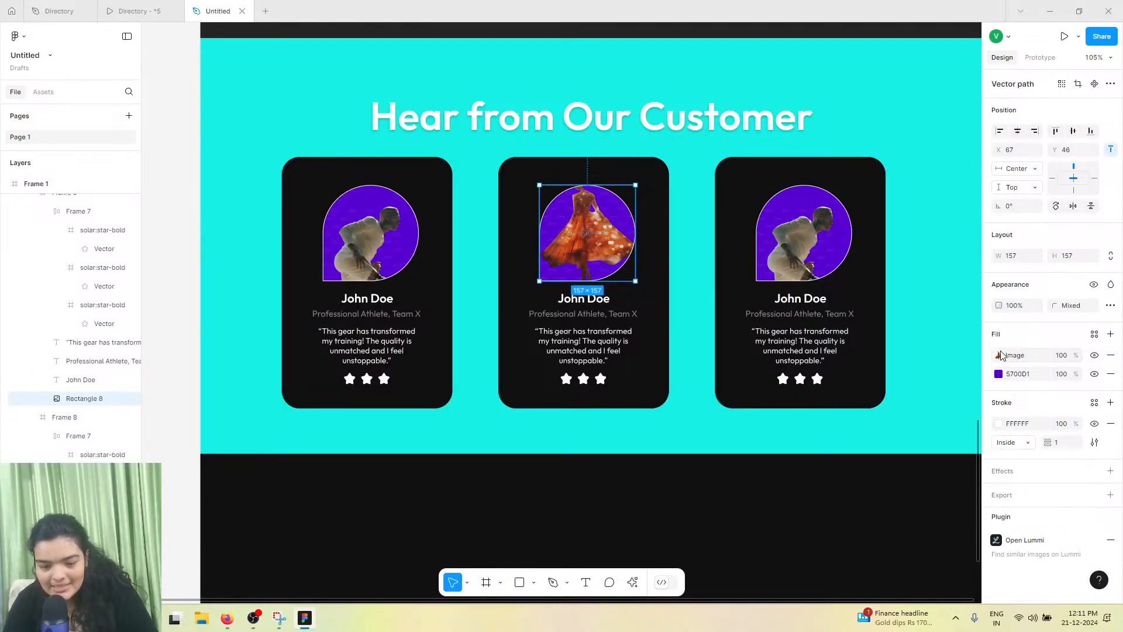
{"action": "left_click", "coordinate": [999, 355]}
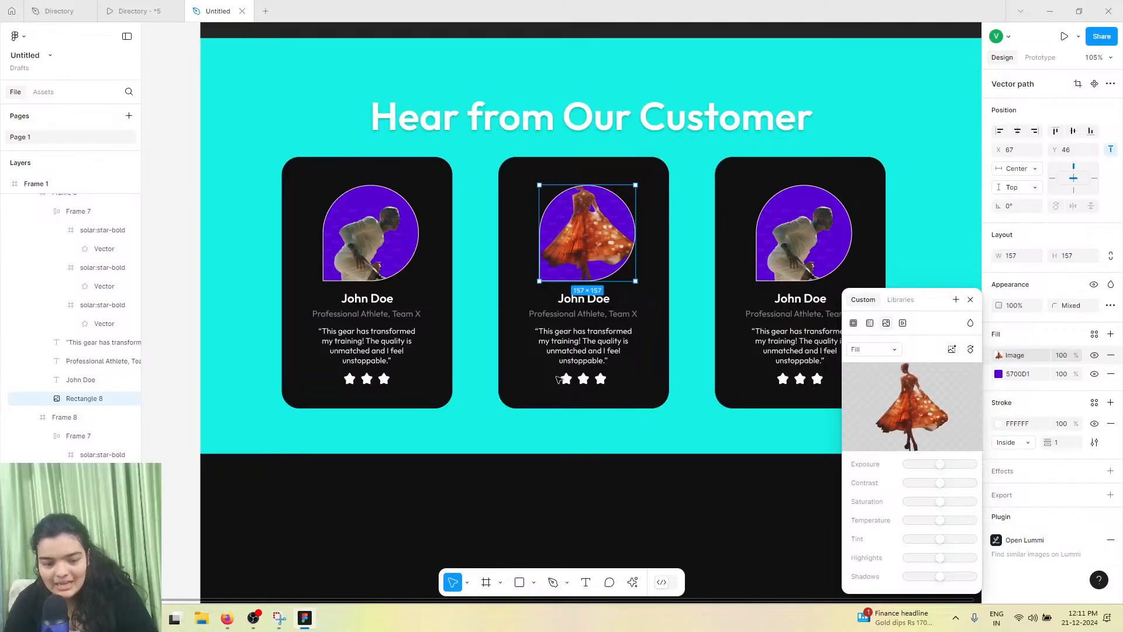
{"action": "left_click", "coordinate": [873, 349]}
{"action": "left_click", "coordinate": [874, 377]}
{"action": "left_click_drag", "start_coordinate": [592, 246], "coordinate": [595, 265]}
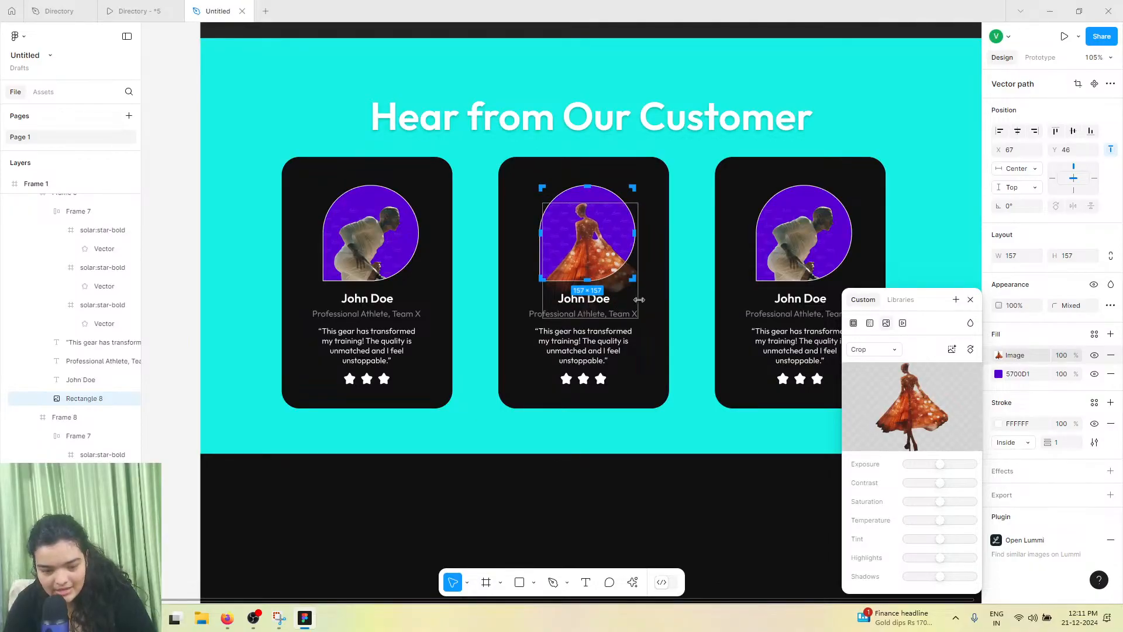
{"action": "left_click_drag", "start_coordinate": [638, 300], "coordinate": [584, 300]}
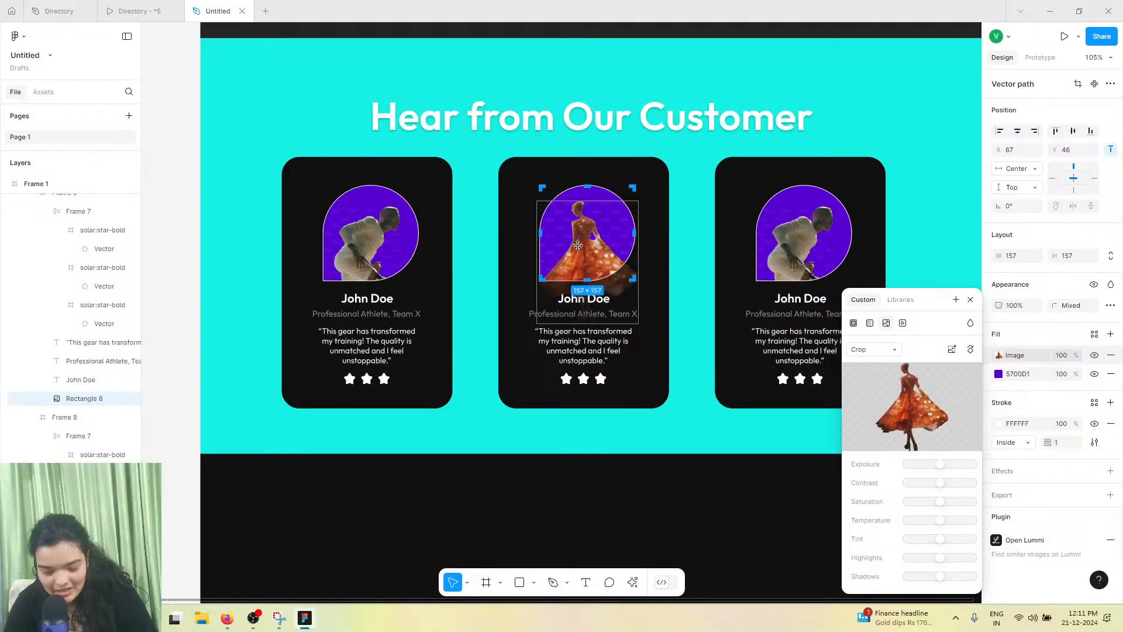
{"action": "scroll", "coordinate": [578, 245], "scroll_direction": "up", "scroll_amount": 5, "text": "ctrl"}
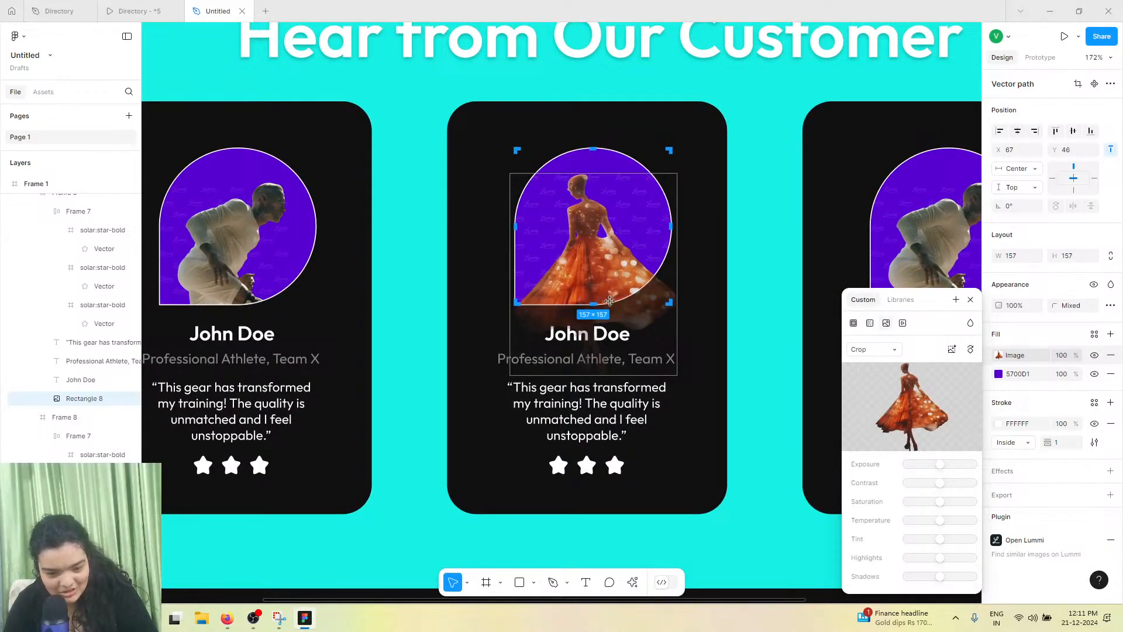
{"action": "left_click_drag", "start_coordinate": [620, 373], "coordinate": [631, 427]}
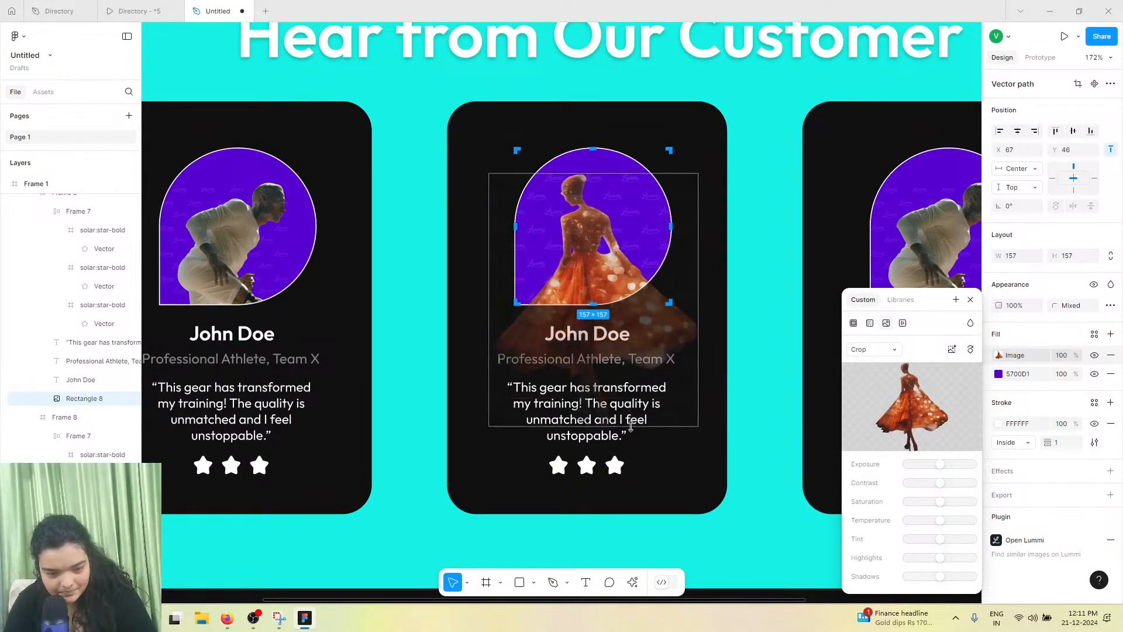
{"action": "left_click_drag", "start_coordinate": [624, 380], "coordinate": [628, 387]}
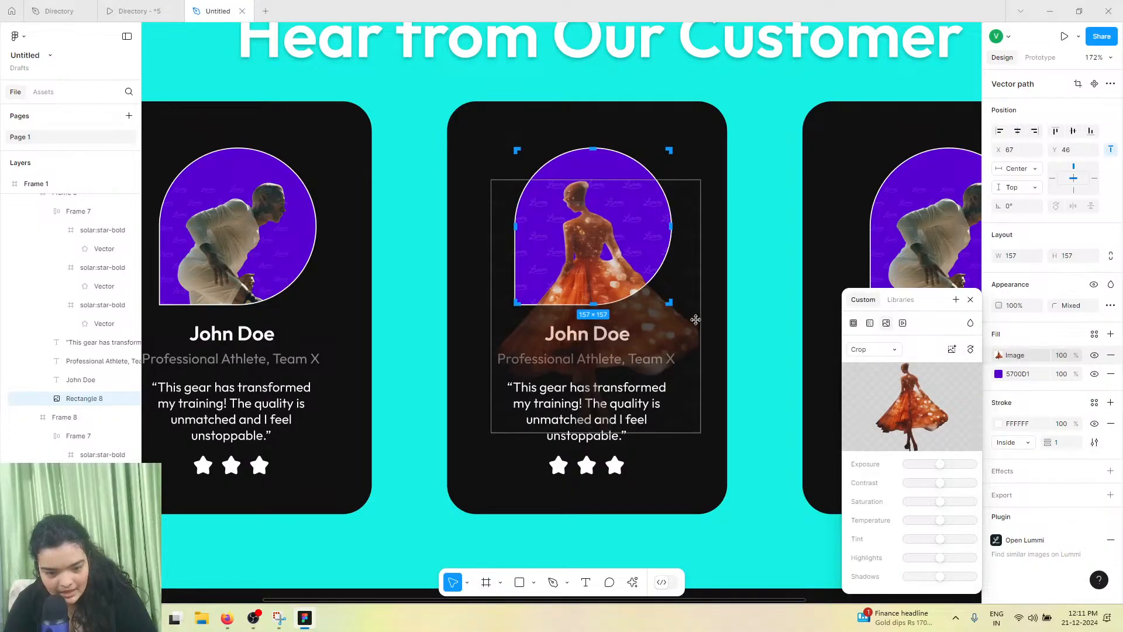
{"action": "left_click", "coordinate": [713, 316]}
{"action": "left_click", "coordinate": [754, 307]}
Change the second portrait's background colour to pink FF007B
{"action": "double_click", "coordinate": [641, 241]}
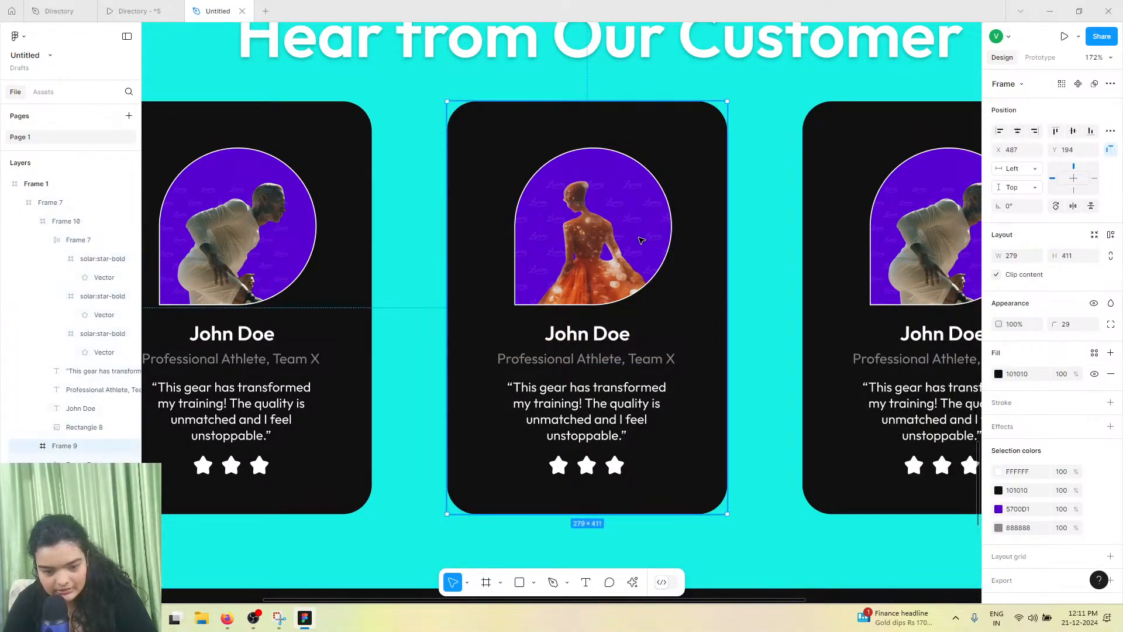
{"action": "double_click", "coordinate": [642, 241]}
{"action": "left_click", "coordinate": [999, 374]}
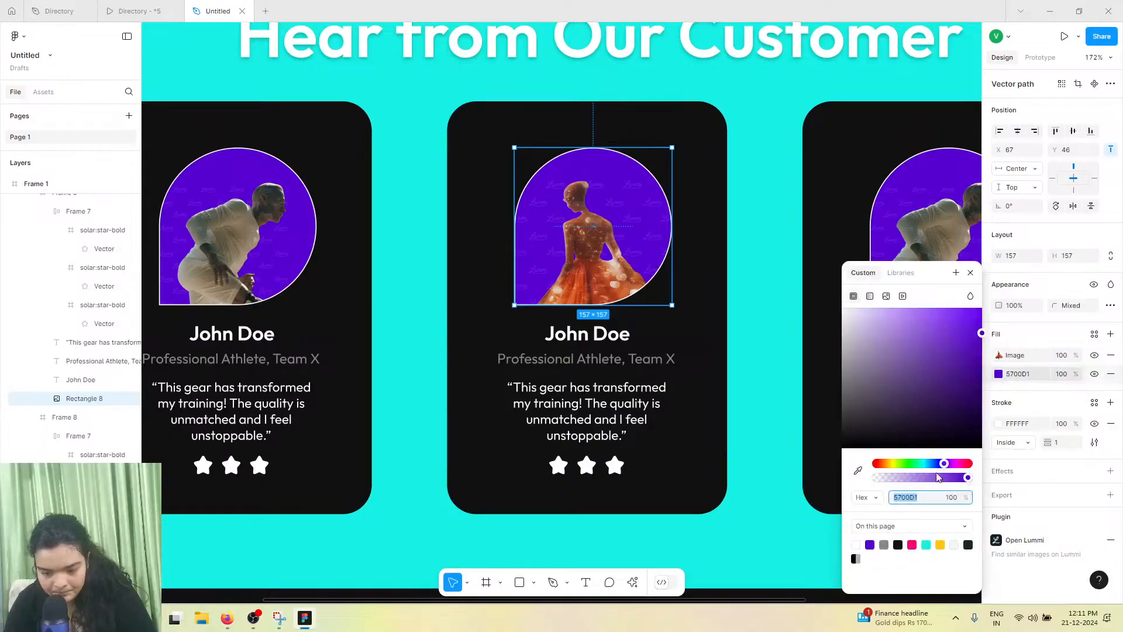
{"action": "left_click", "coordinate": [911, 544]}
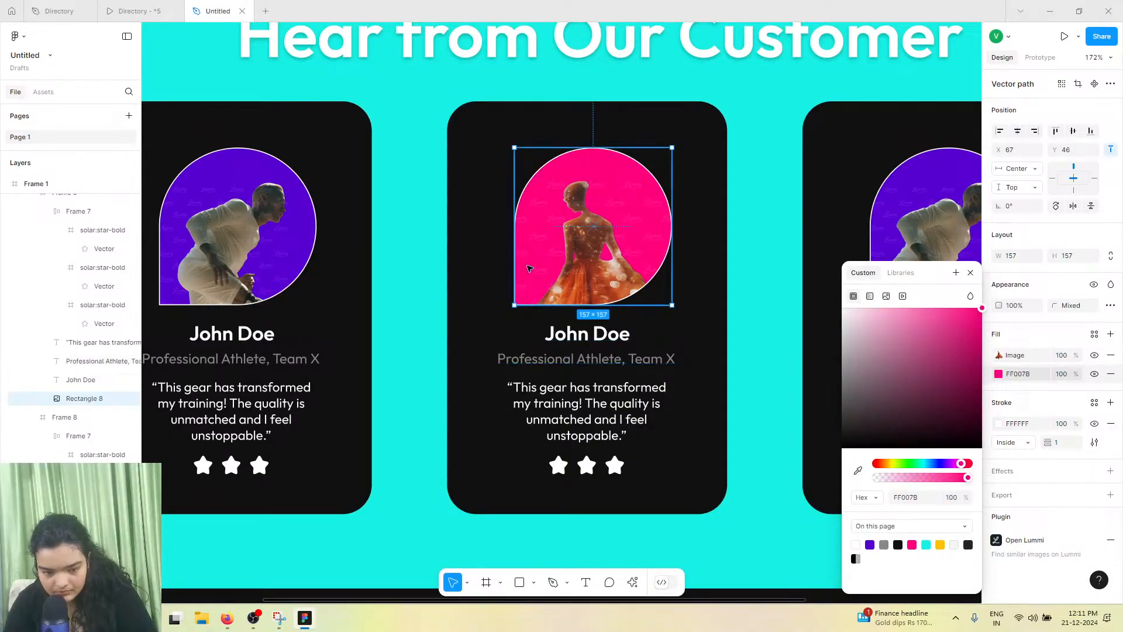
Round the second portrait's bottom-left corner with a radius of 154
{"action": "double_click", "coordinate": [517, 285]}
{"action": "left_click", "coordinate": [514, 304]}
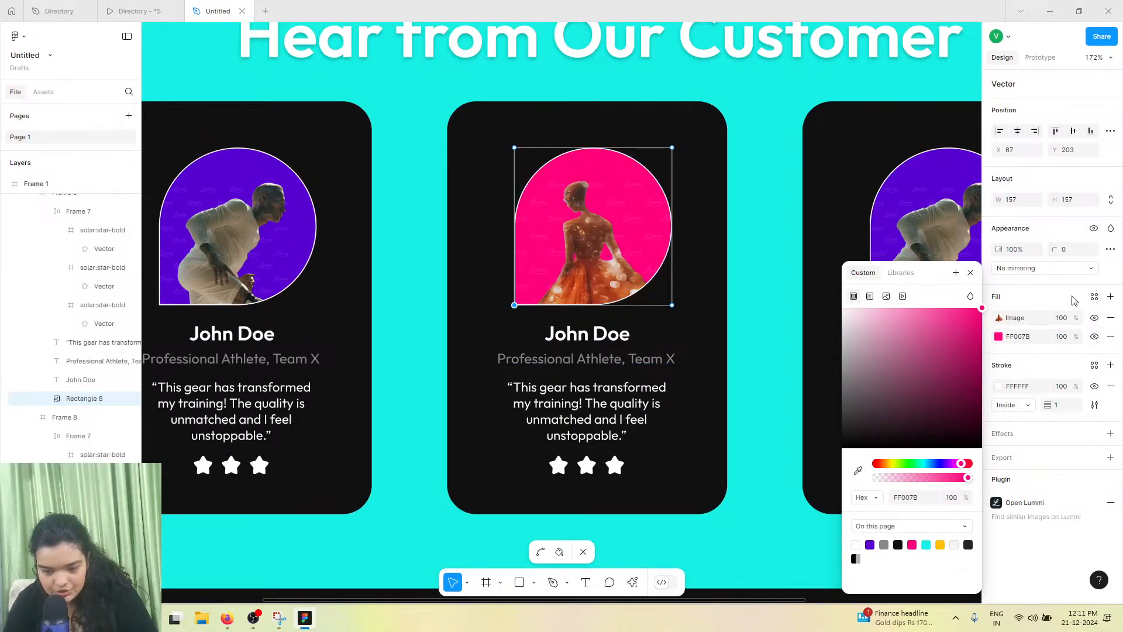
{"action": "left_click", "coordinate": [1070, 250]}
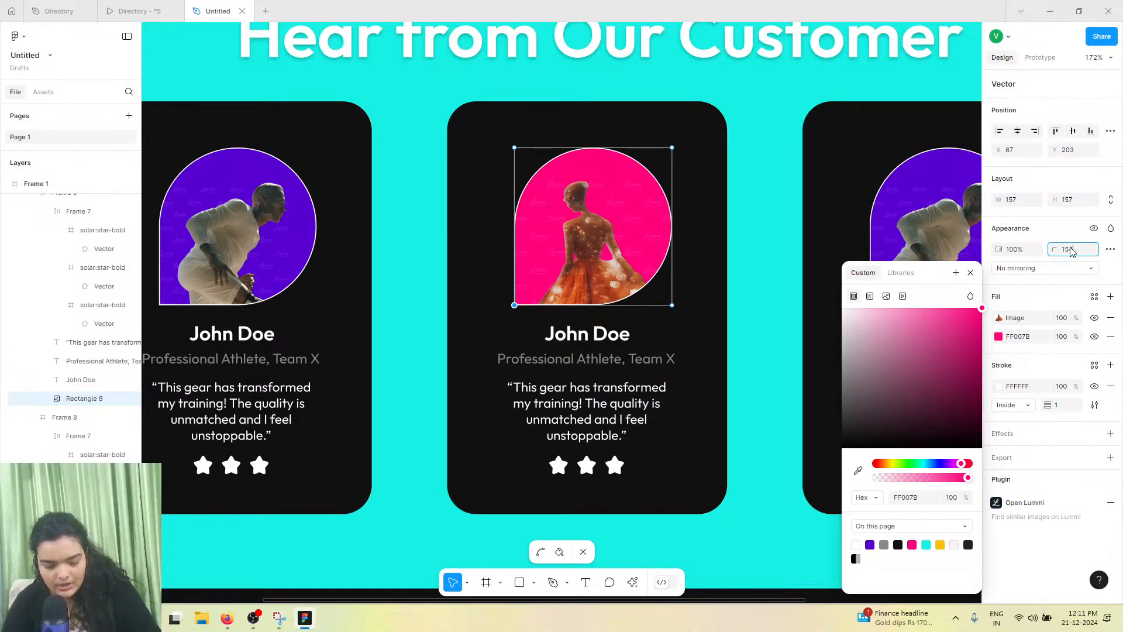
{"action": "key", "text": "Return"}
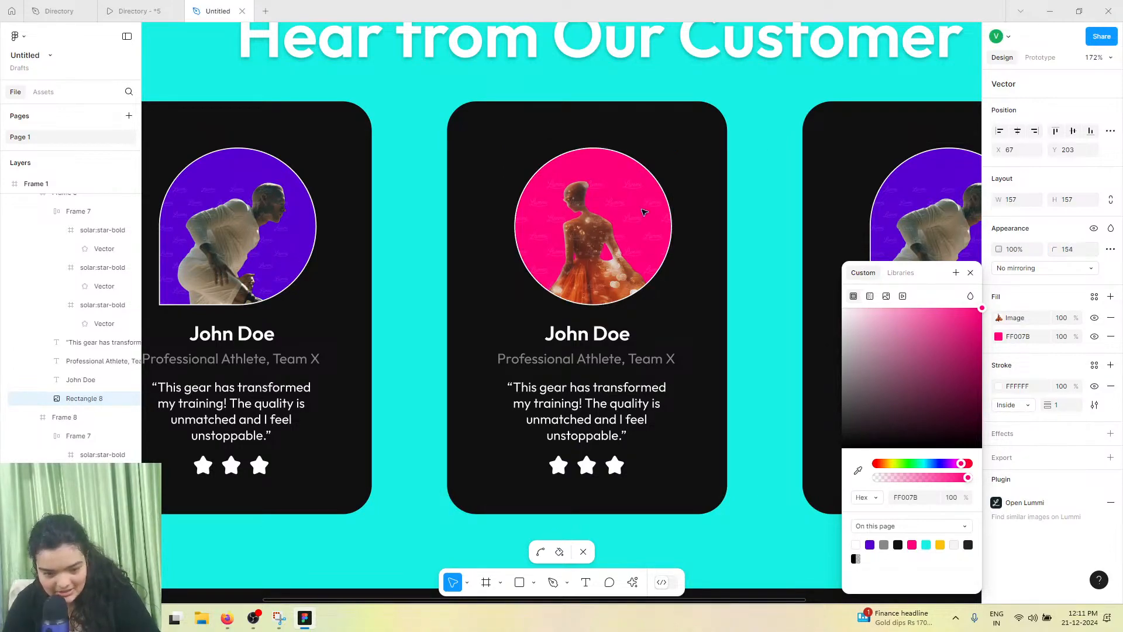
Set the second portrait's bottom-right corner radius to 0
{"action": "double_click", "coordinate": [684, 265]}
{"action": "double_click", "coordinate": [672, 293]}
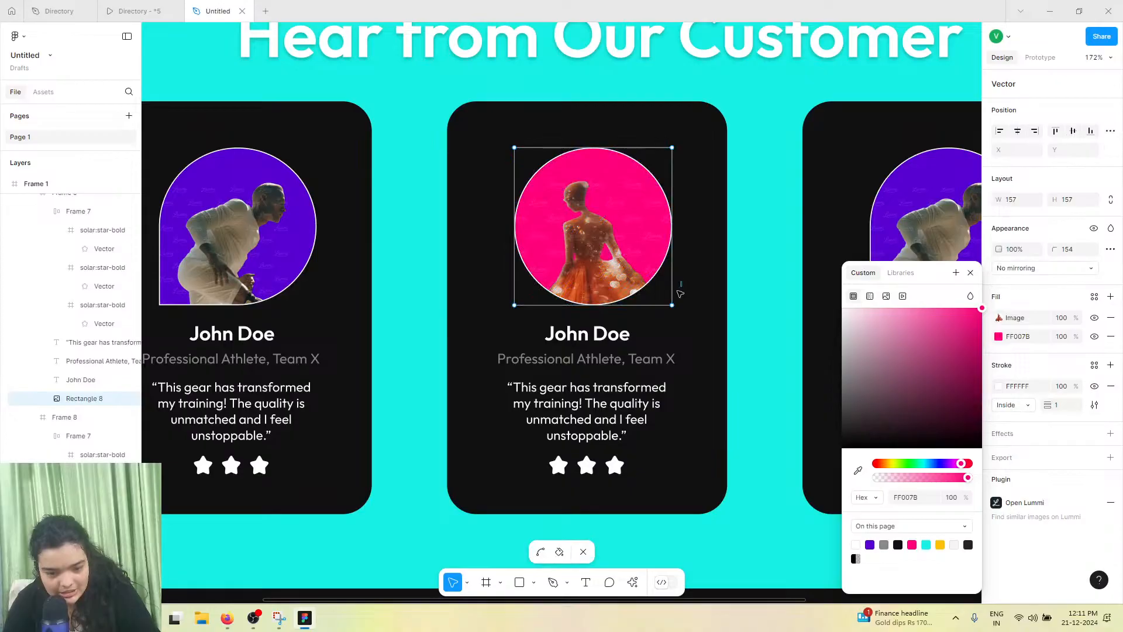
{"action": "left_click", "coordinate": [672, 304]}
{"action": "left_click", "coordinate": [1083, 249]}
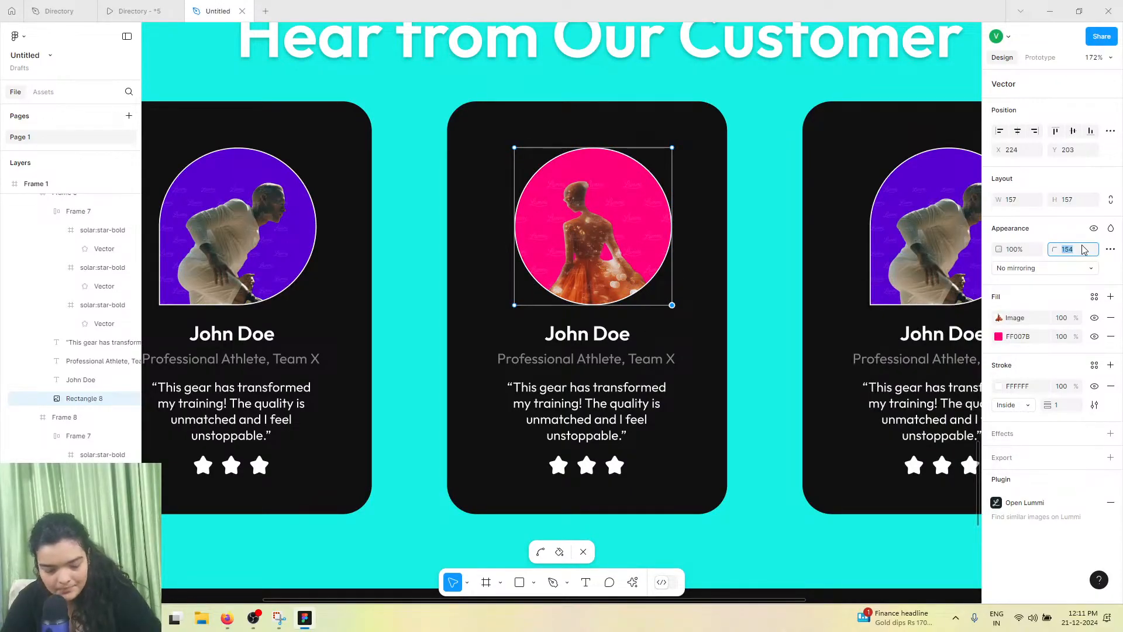
{"action": "type", "text": "0"}
{"action": "key", "text": "Return"}
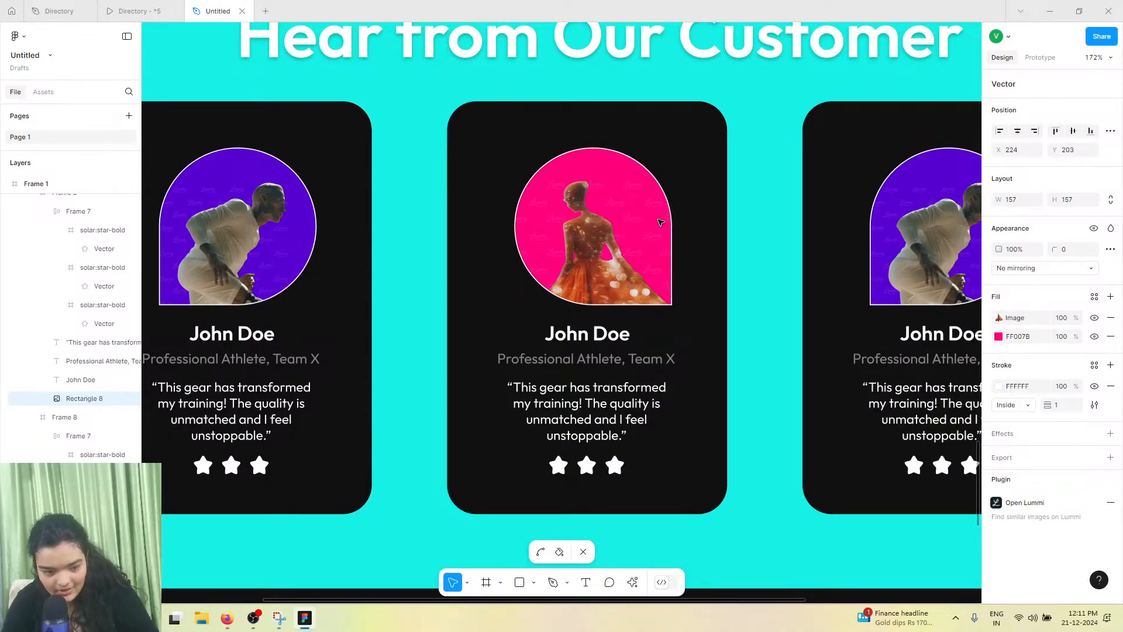
Round the third portrait's bottom-left corner with a radius of 154
{"action": "scroll", "coordinate": [661, 222], "scroll_direction": "down", "scroll_amount": 2}
{"action": "scroll", "coordinate": [661, 222], "scroll_direction": "right", "scroll_amount": 2}
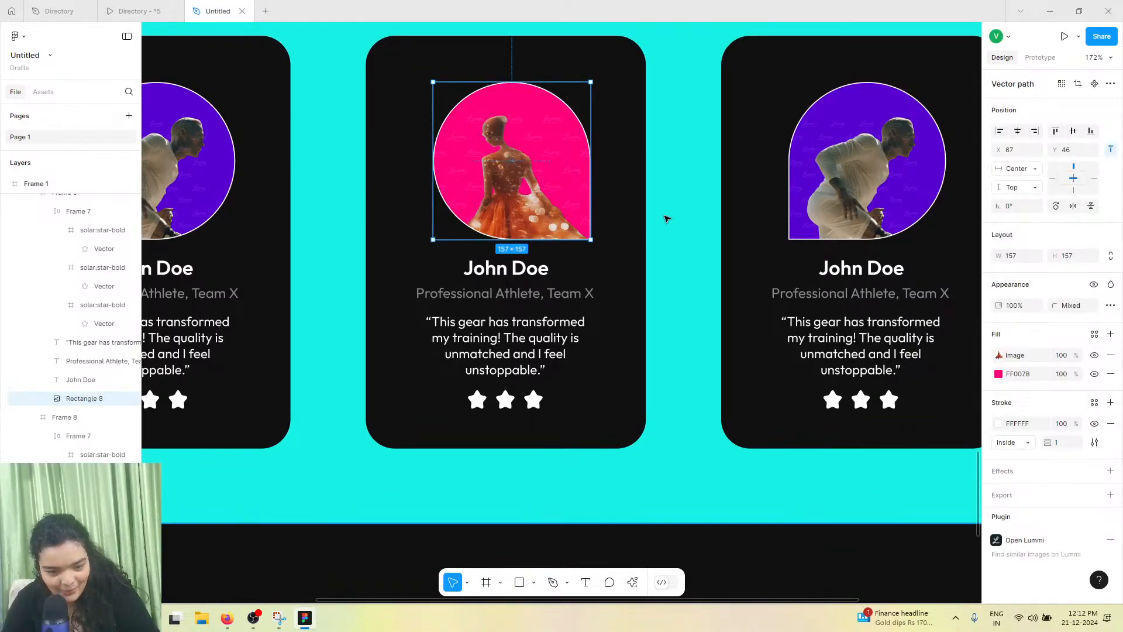
{"action": "scroll", "coordinate": [667, 218], "scroll_direction": "down", "scroll_amount": 3}
{"action": "left_click", "coordinate": [755, 199]}
{"action": "double_click", "coordinate": [755, 199]}
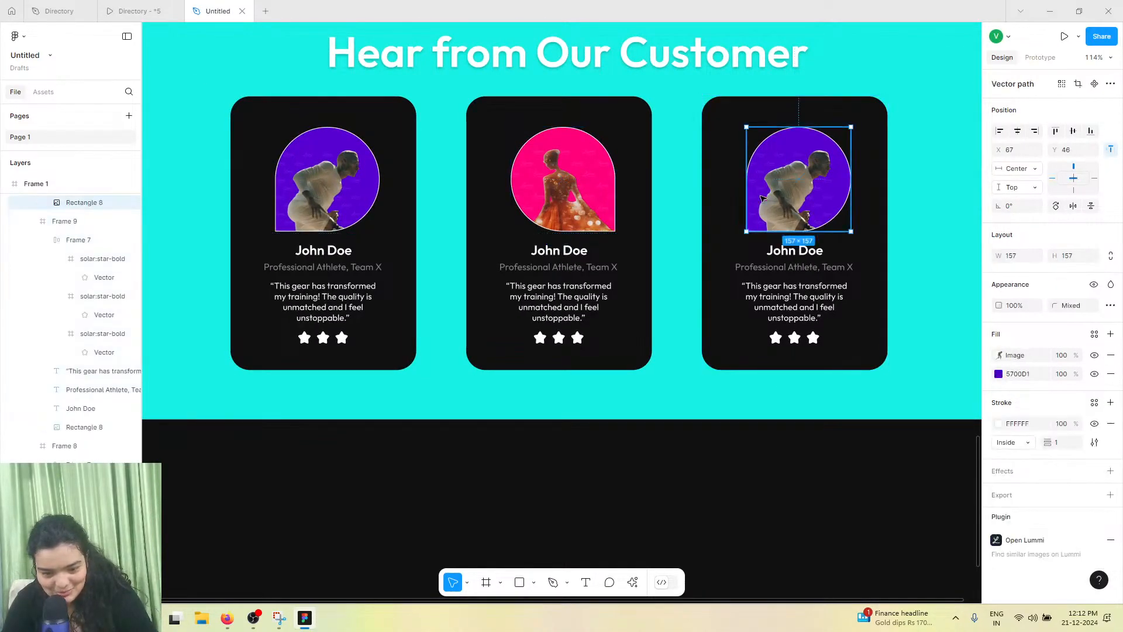
{"action": "left_click", "coordinate": [746, 231]}
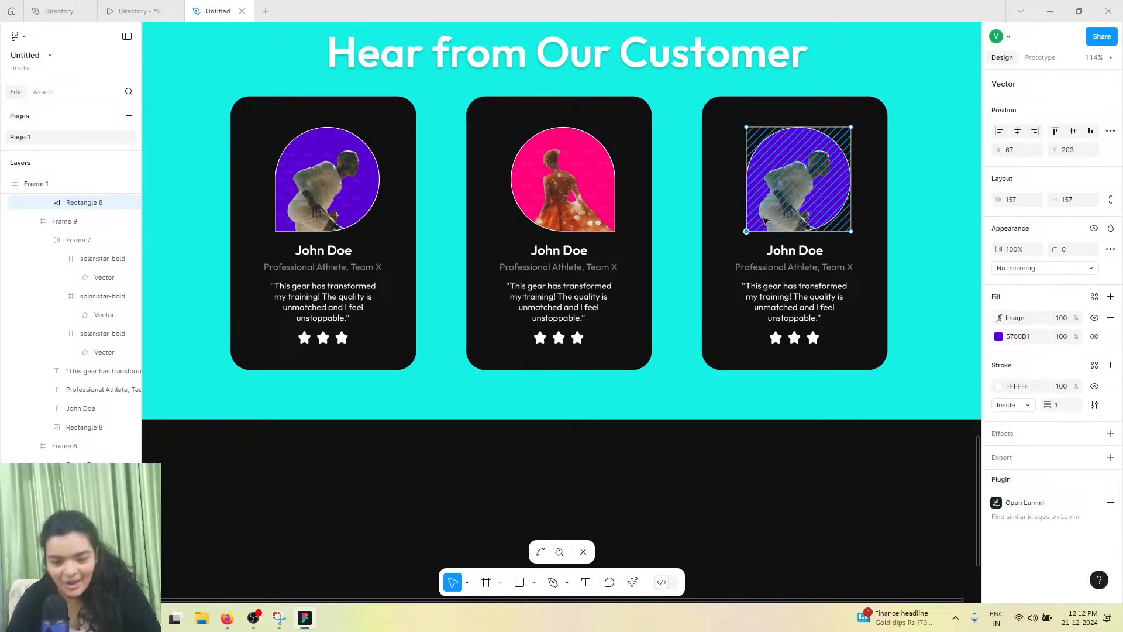
{"action": "left_click", "coordinate": [1074, 251]}
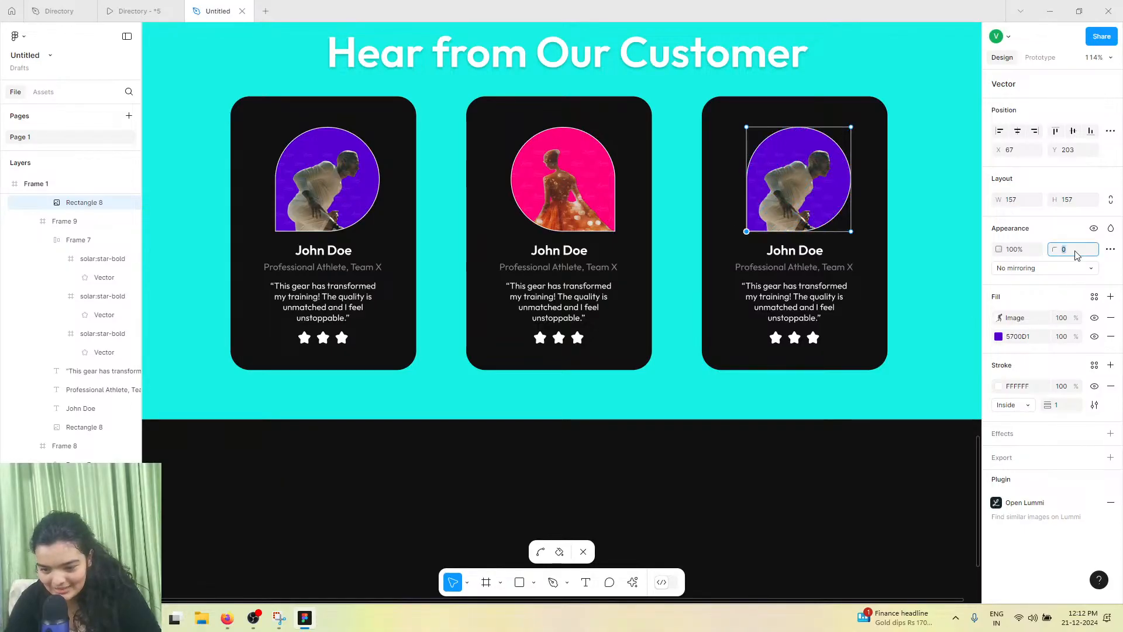
{"action": "type", "text": "154"}
{"action": "key", "text": "Return"}
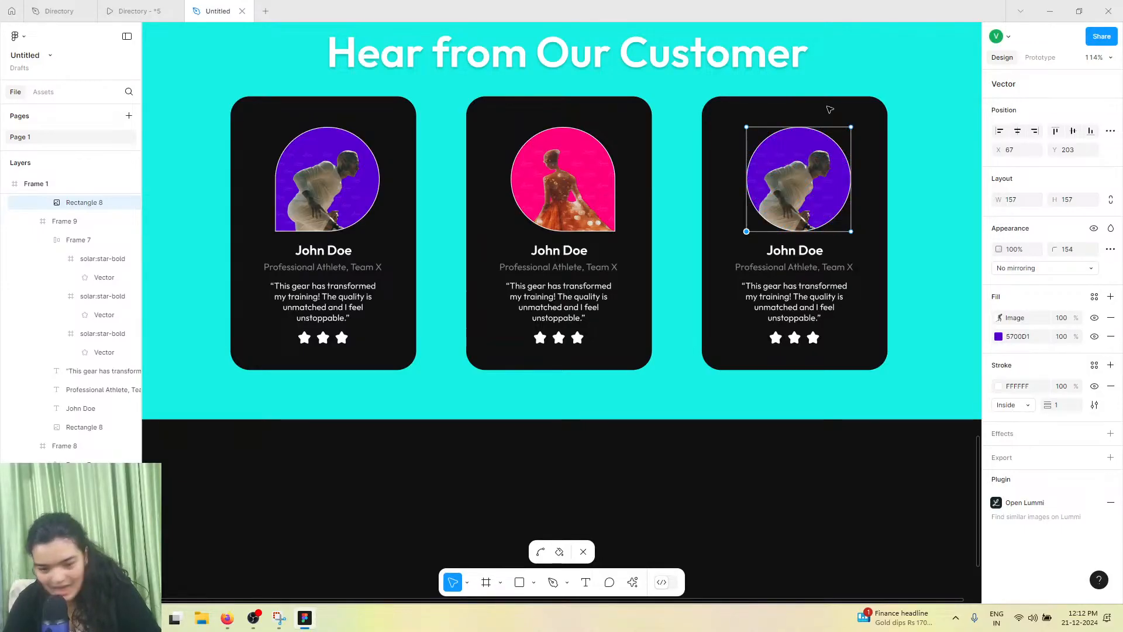
Set the third portrait's top-right corner radius to 0
{"action": "left_click", "coordinate": [851, 127]}
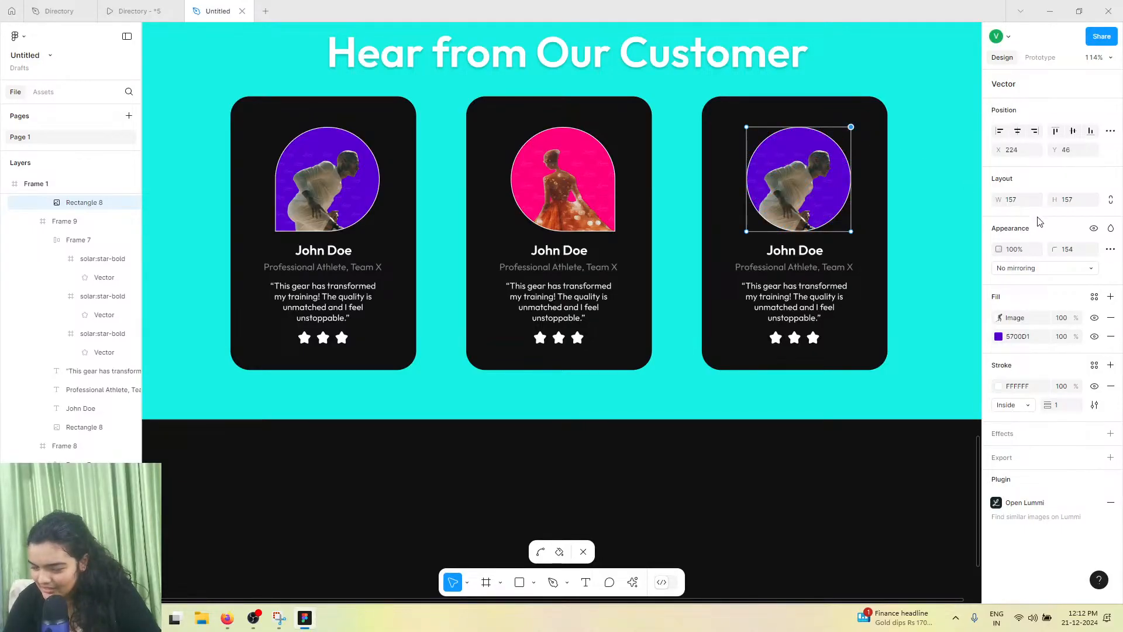
{"action": "left_click", "coordinate": [1077, 251]}
{"action": "type", "text": "0"}
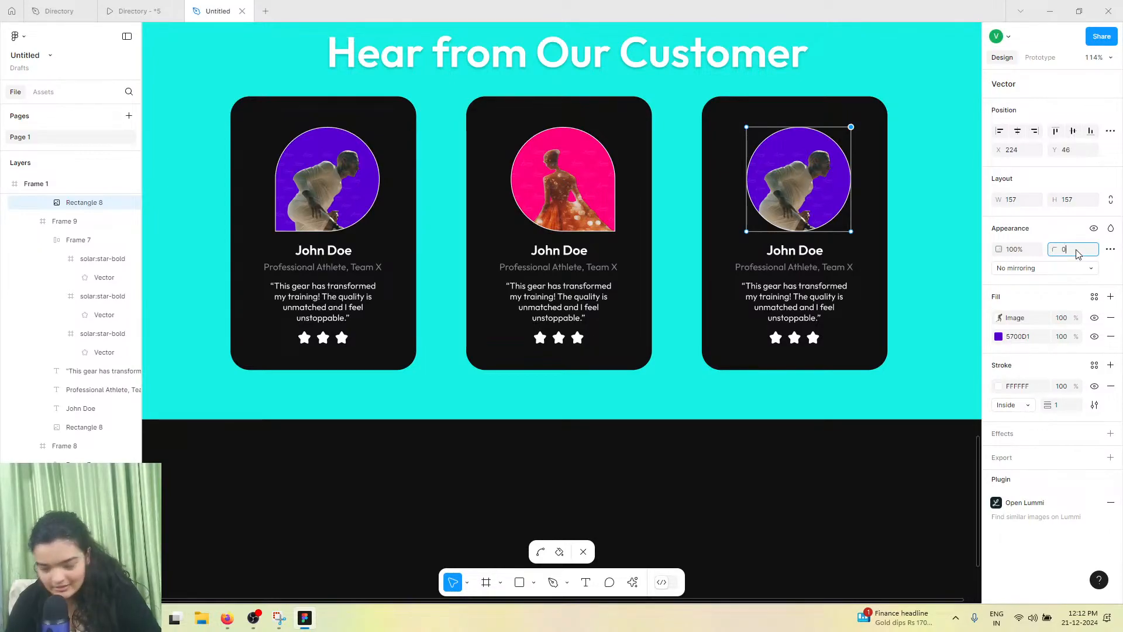
{"action": "key", "text": "Return"}
Change the third portrait's background colour to yellow FFC107
{"action": "left_click", "coordinate": [754, 164]}
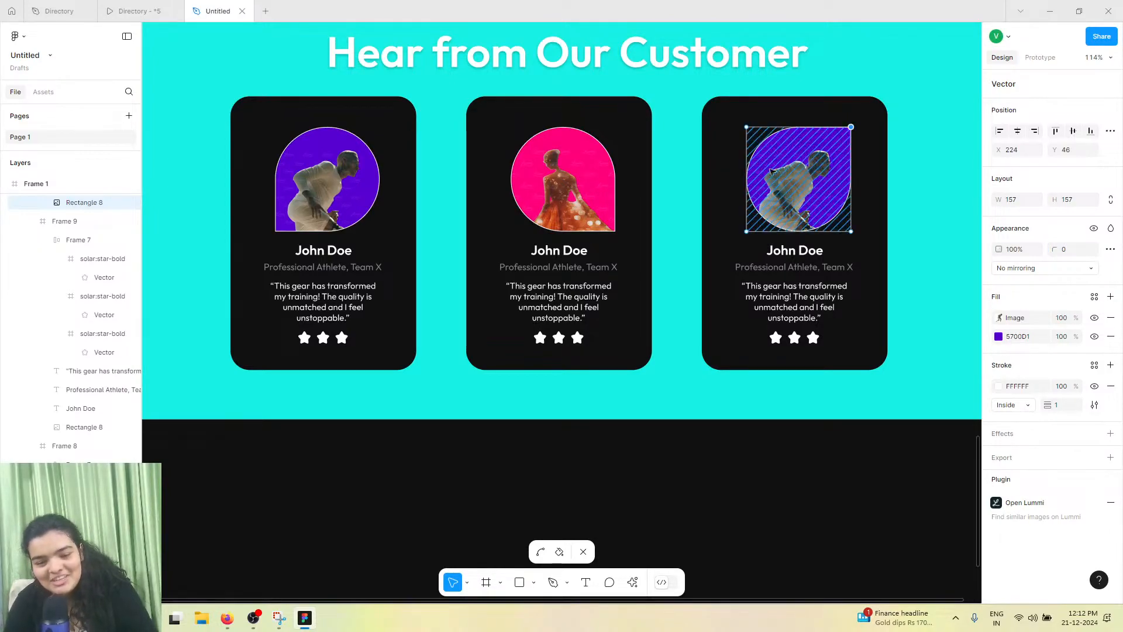
{"action": "left_click", "coordinate": [998, 337]}
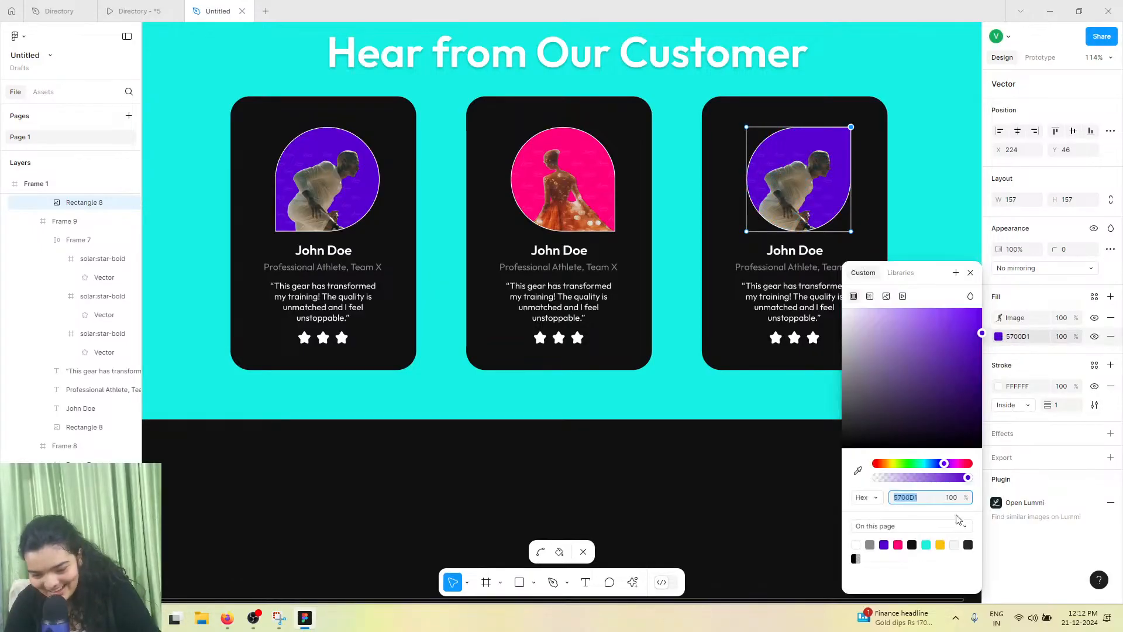
{"action": "left_click", "coordinate": [940, 544]}
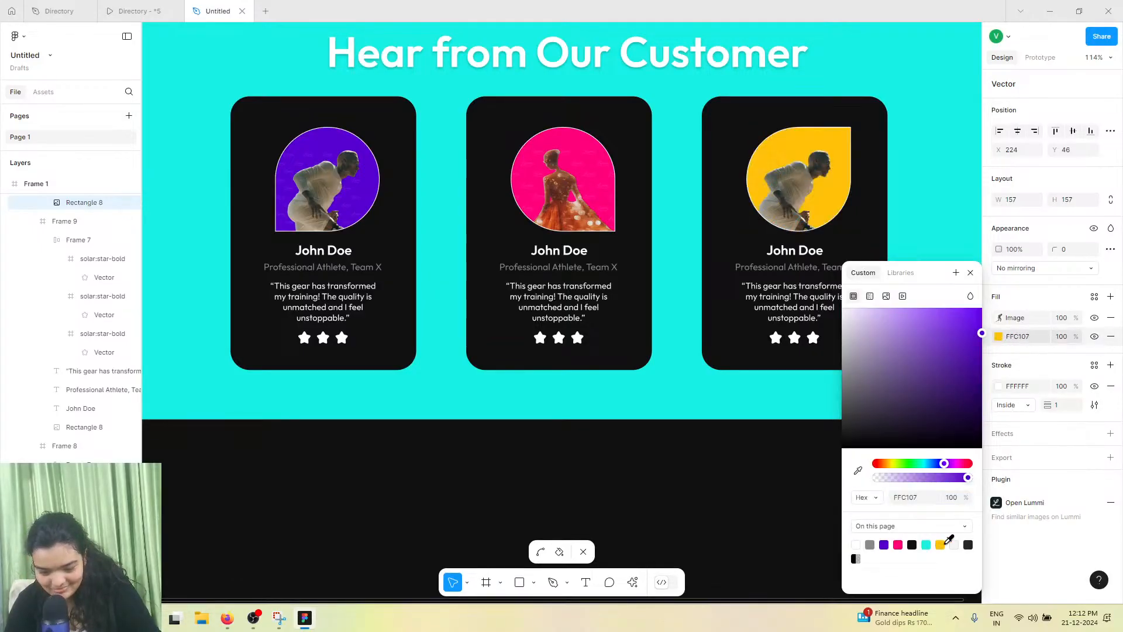
{"action": "double_click", "coordinate": [815, 210]}
{"action": "double_click", "coordinate": [811, 201]}
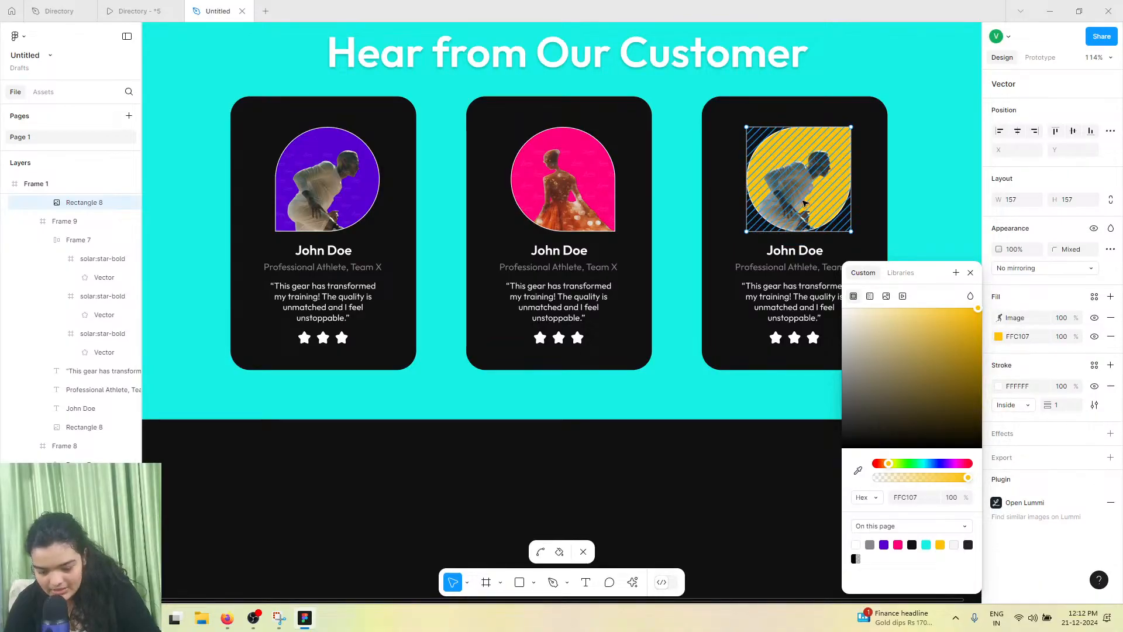
{"action": "key", "text": "Escape"}
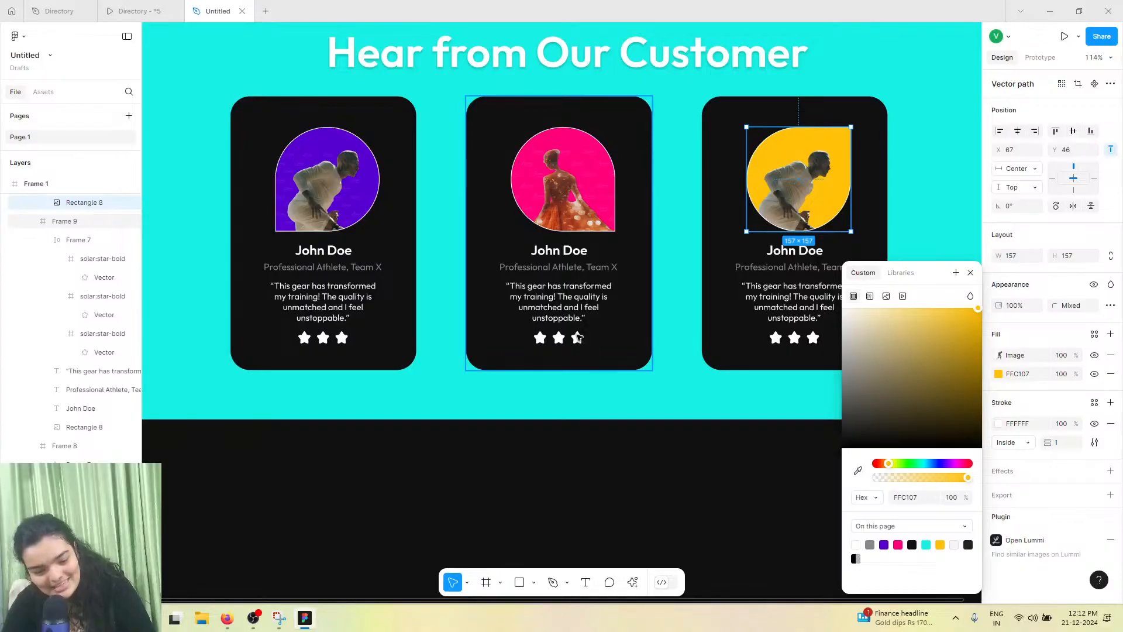
Duplicate the last star in the second card twice to give it five stars
{"action": "left_click", "coordinate": [578, 337]}
{"action": "scroll", "coordinate": [578, 337], "scroll_direction": "up", "scroll_amount": 8}
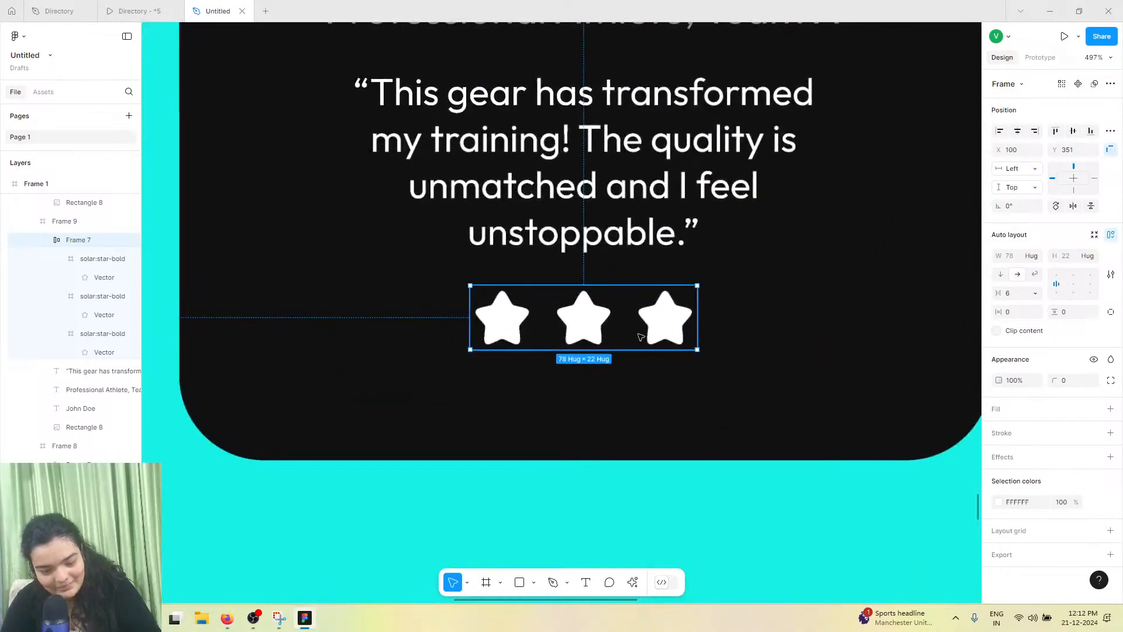
{"action": "left_click", "coordinate": [641, 335]}
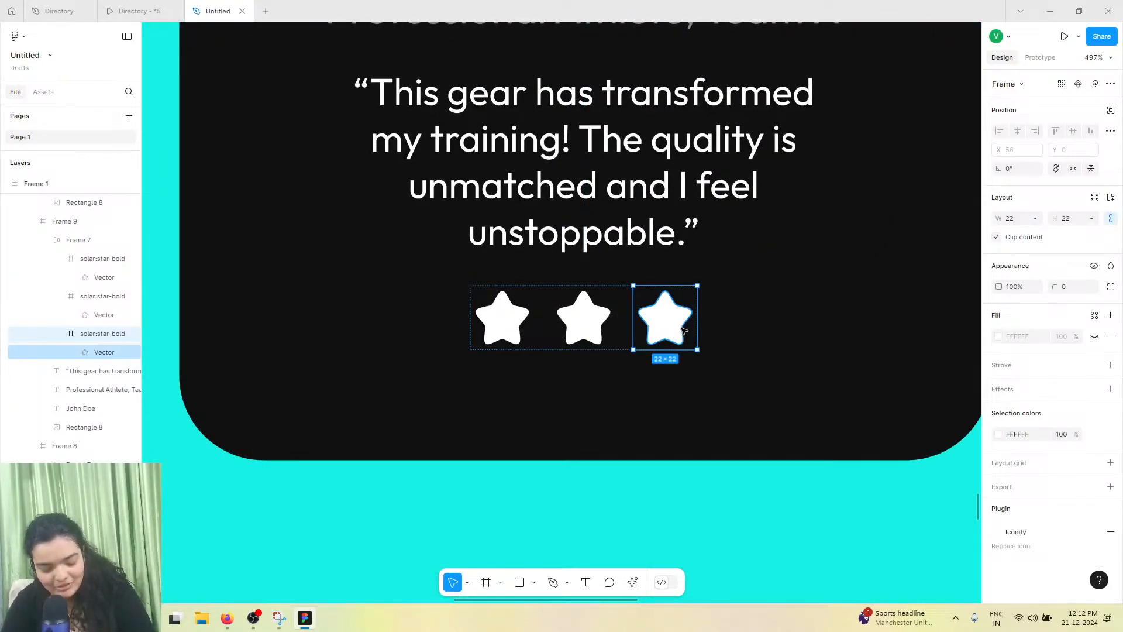
{"action": "key", "text": "ctrl+d"}
{"action": "key", "text": "ctrl+d"}
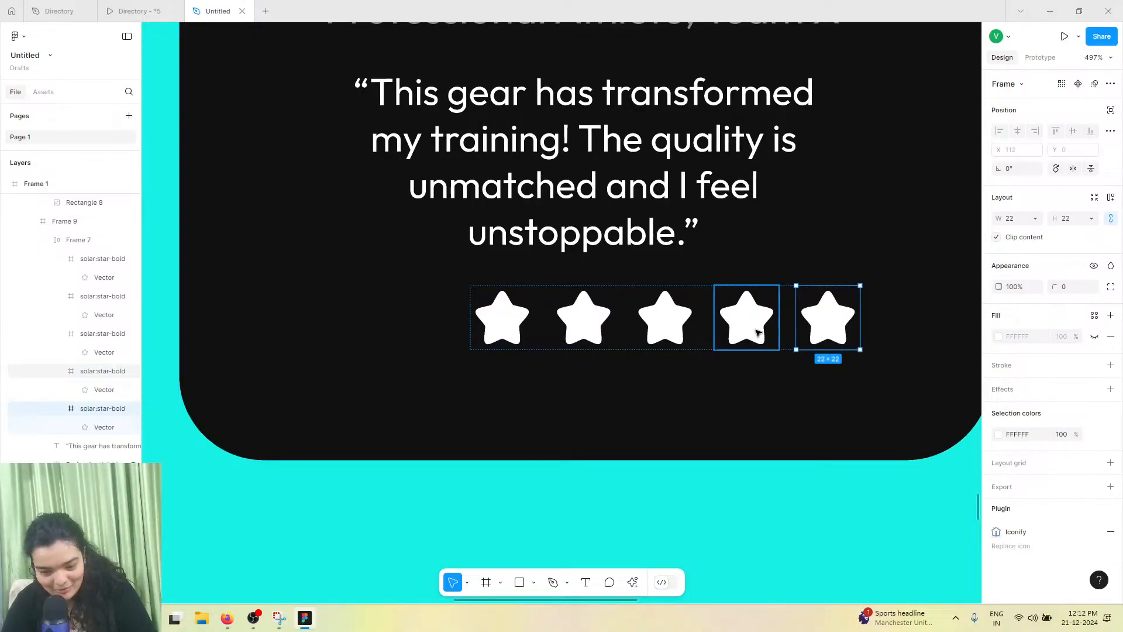
Move the second card's five-star row so it is centred beneath the quote
{"action": "left_click", "coordinate": [674, 326]}
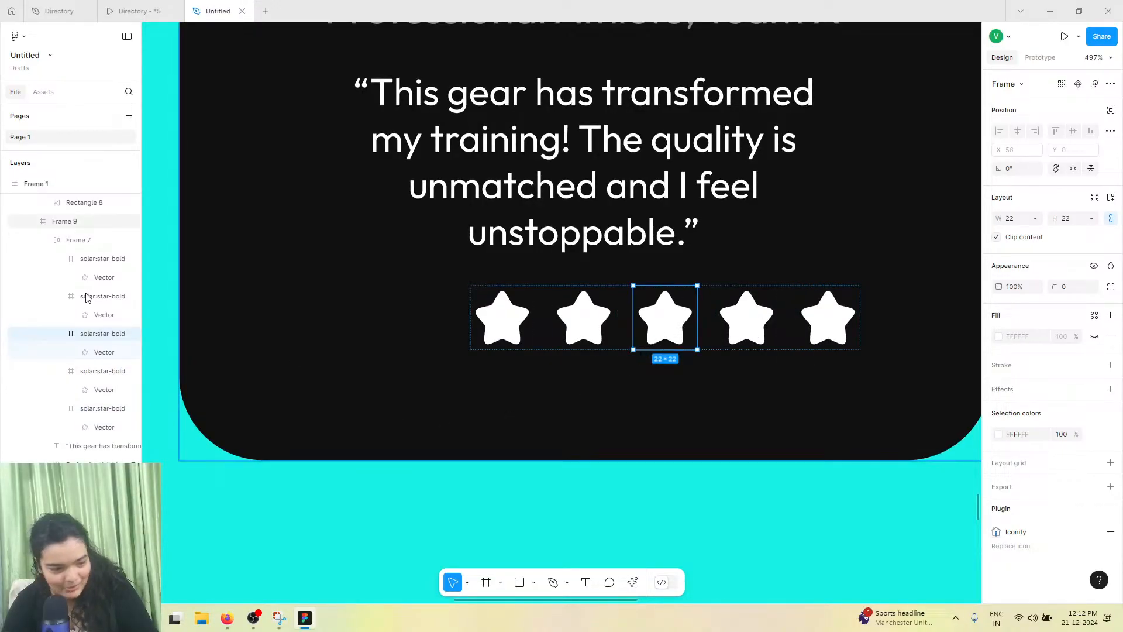
{"action": "left_click", "coordinate": [76, 239]}
{"action": "left_click_drag", "start_coordinate": [614, 304], "coordinate": [533, 305]}
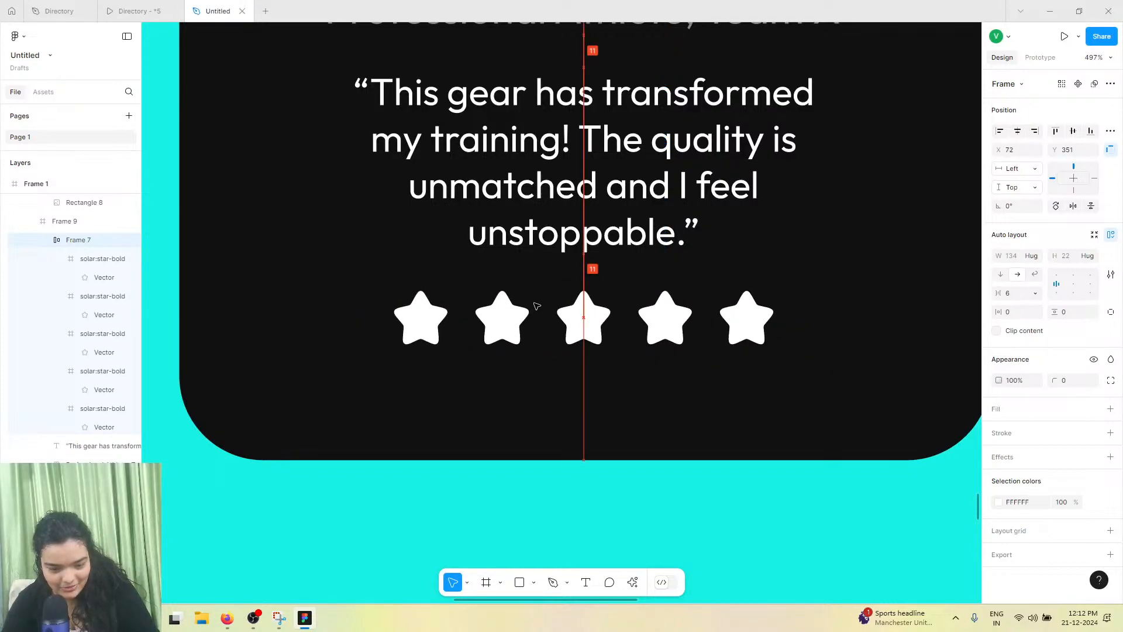
{"action": "left_click", "coordinate": [754, 316]}
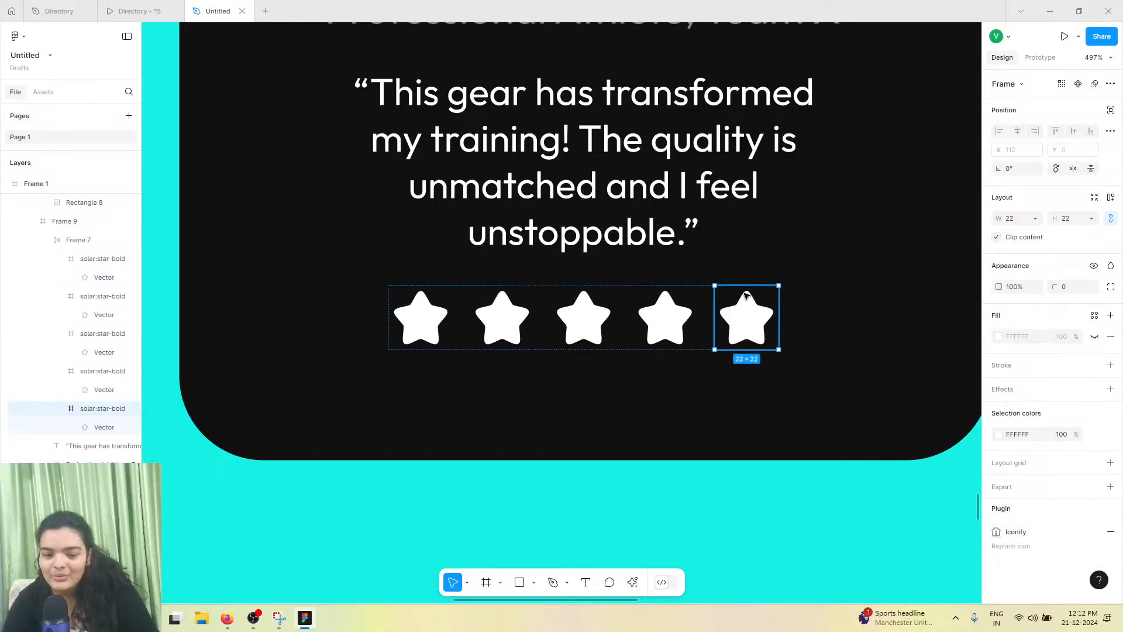
Enter vector editing on the fifth star and draw a pen line splitting it roughly down the middle
{"action": "scroll", "coordinate": [753, 329], "scroll_direction": "up", "scroll_amount": 5}
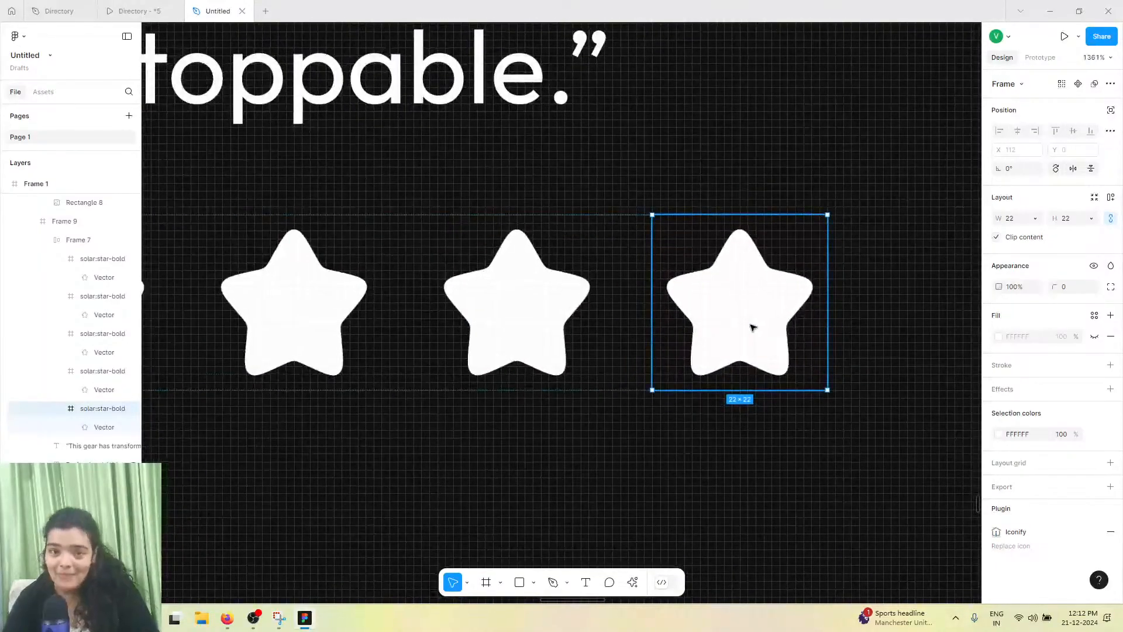
{"action": "scroll", "coordinate": [752, 329], "scroll_direction": "up", "scroll_amount": 4}
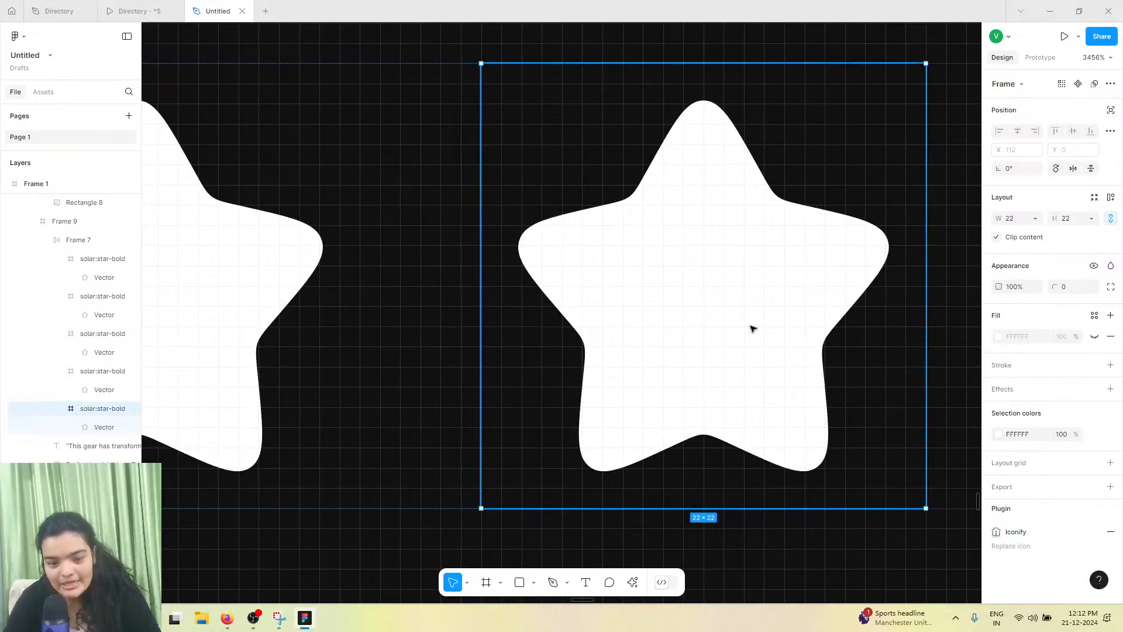
{"action": "double_click", "coordinate": [753, 328]}
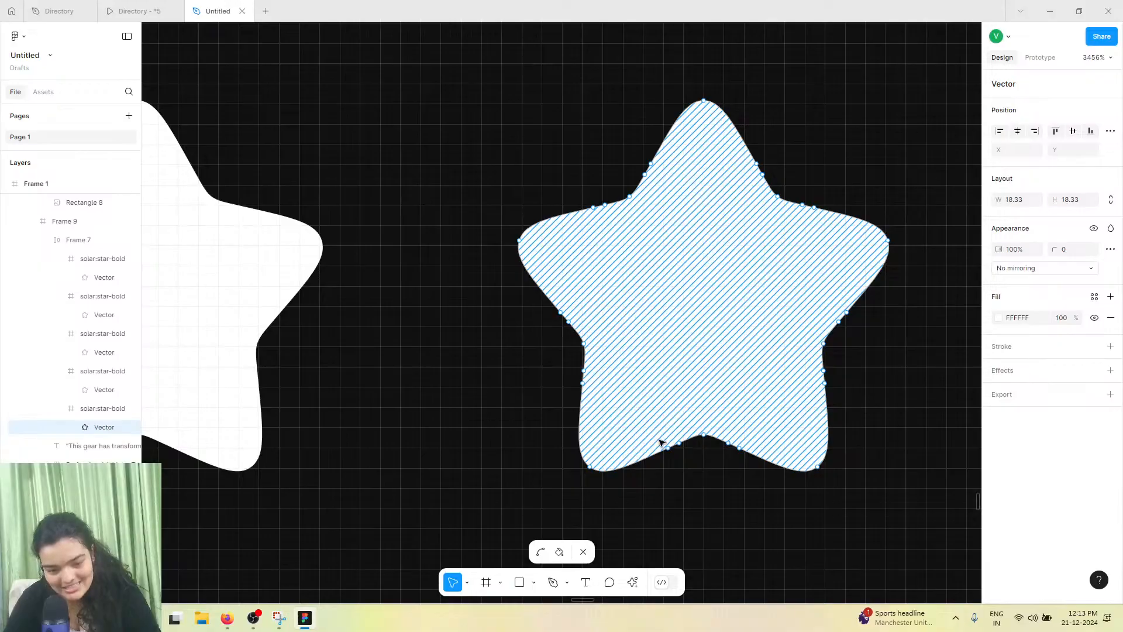
{"action": "left_click", "coordinate": [553, 582]}
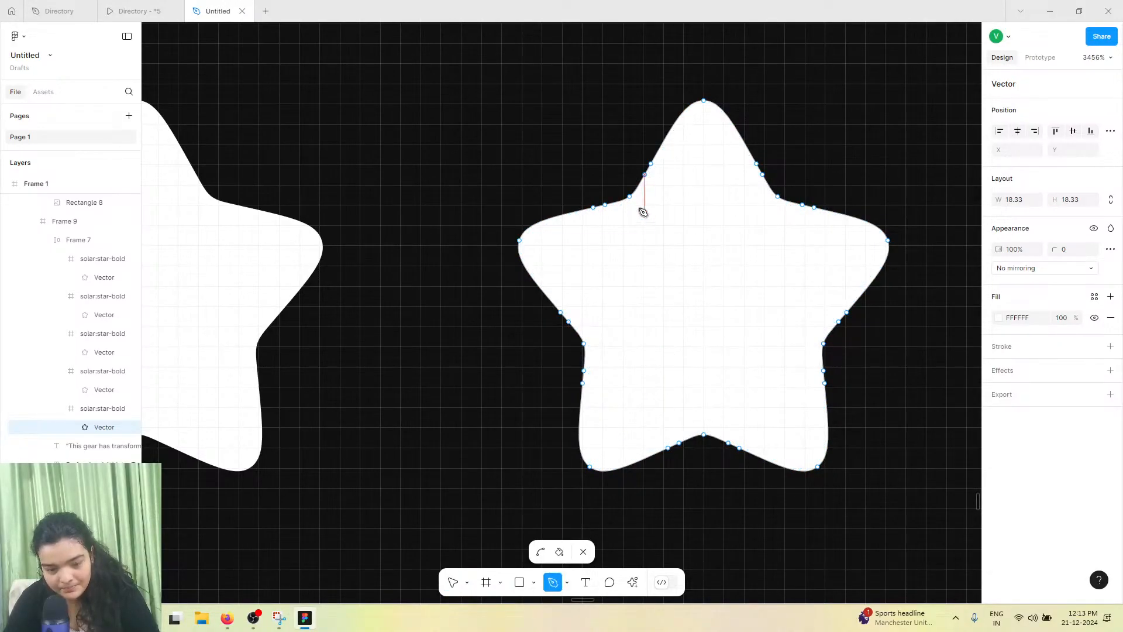
{"action": "left_click", "coordinate": [644, 174]}
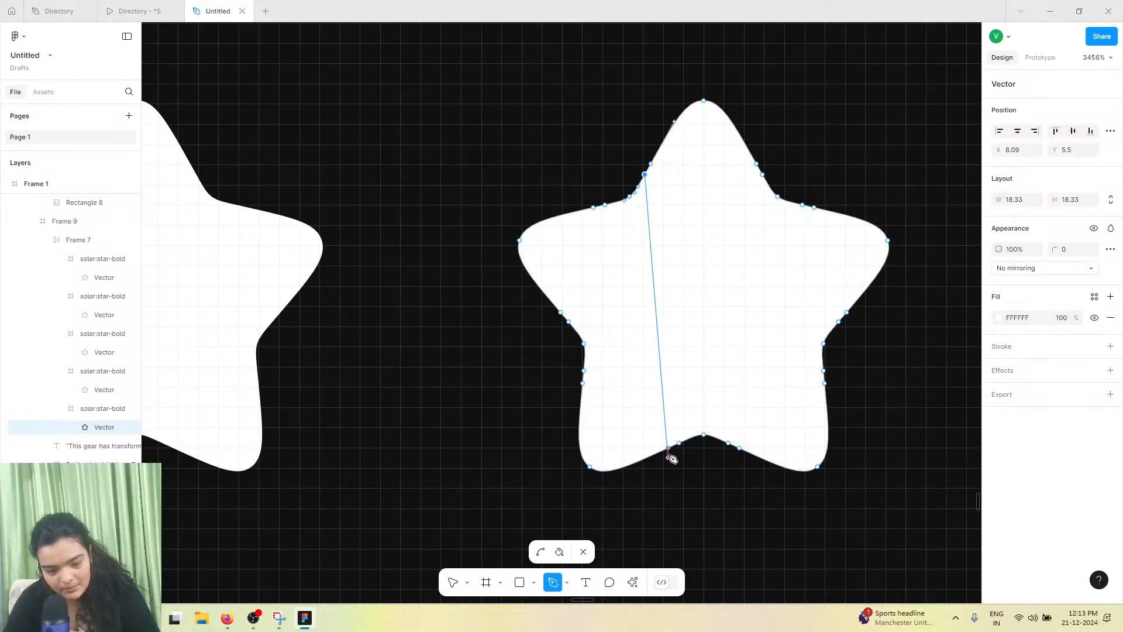
{"action": "key", "text": "ctrl+z"}
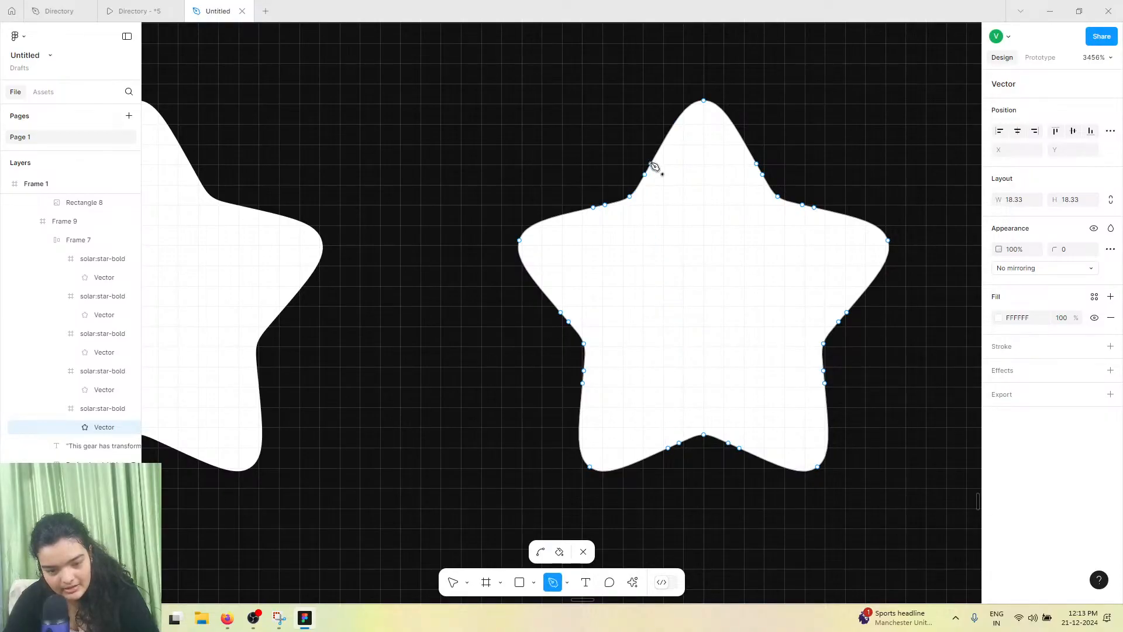
{"action": "left_click", "coordinate": [651, 164]}
{"action": "left_click", "coordinate": [679, 444]}
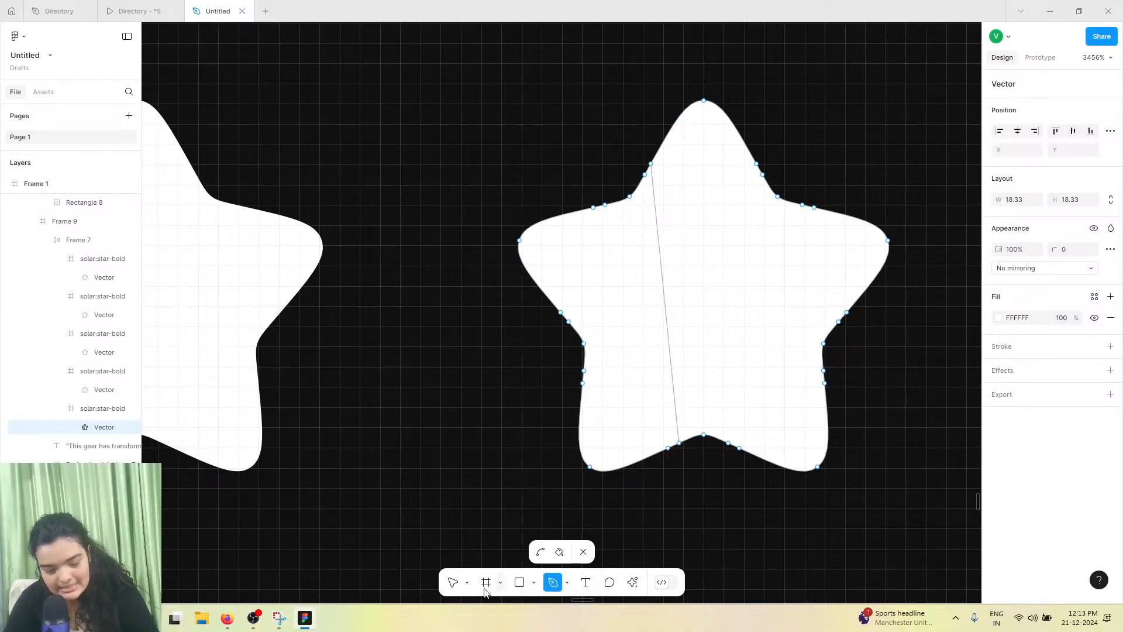
Delete the fifth star's right-side points and re-add a fill to leave a half star
{"action": "left_click", "coordinate": [453, 582]}
{"action": "left_click_drag", "start_coordinate": [840, 203], "coordinate": [928, 304]}
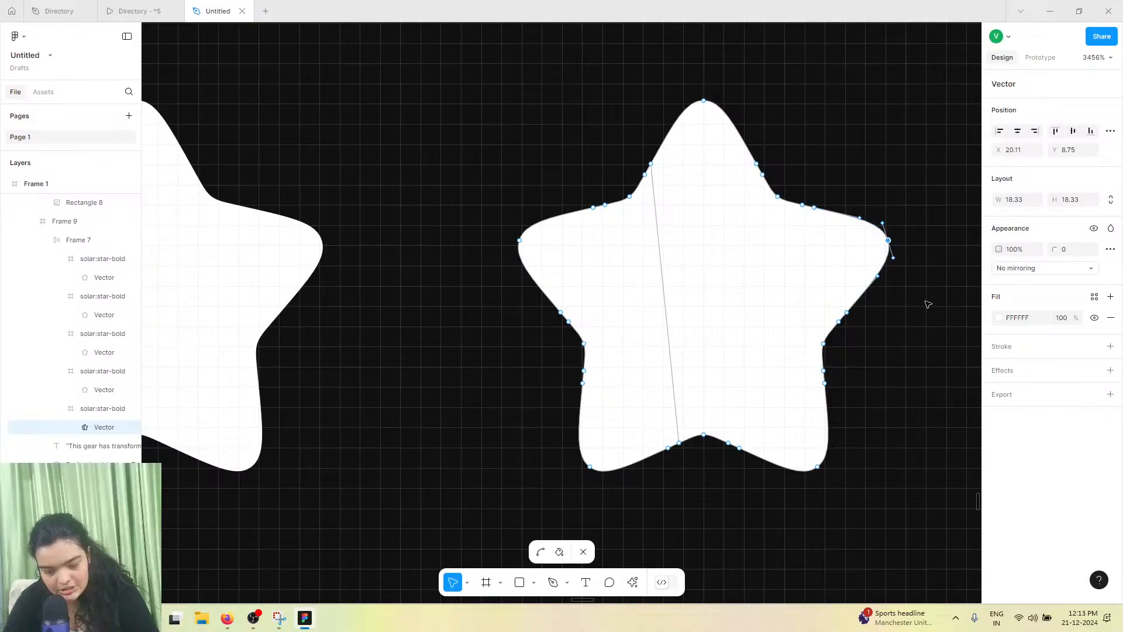
{"action": "key", "text": "Delete"}
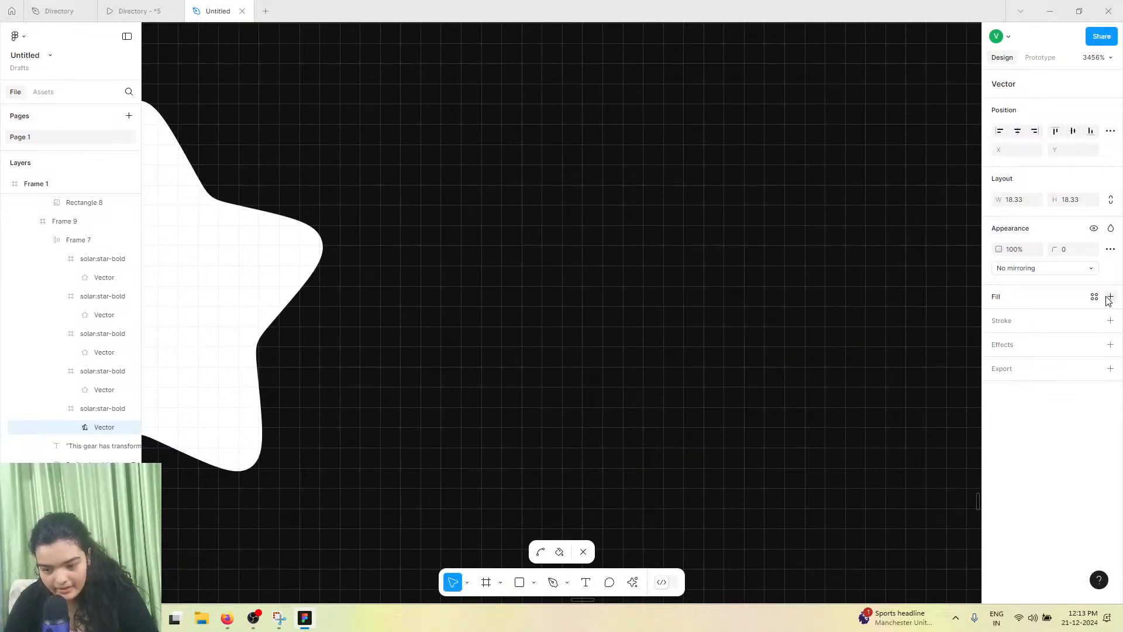
{"action": "left_click", "coordinate": [1110, 297]}
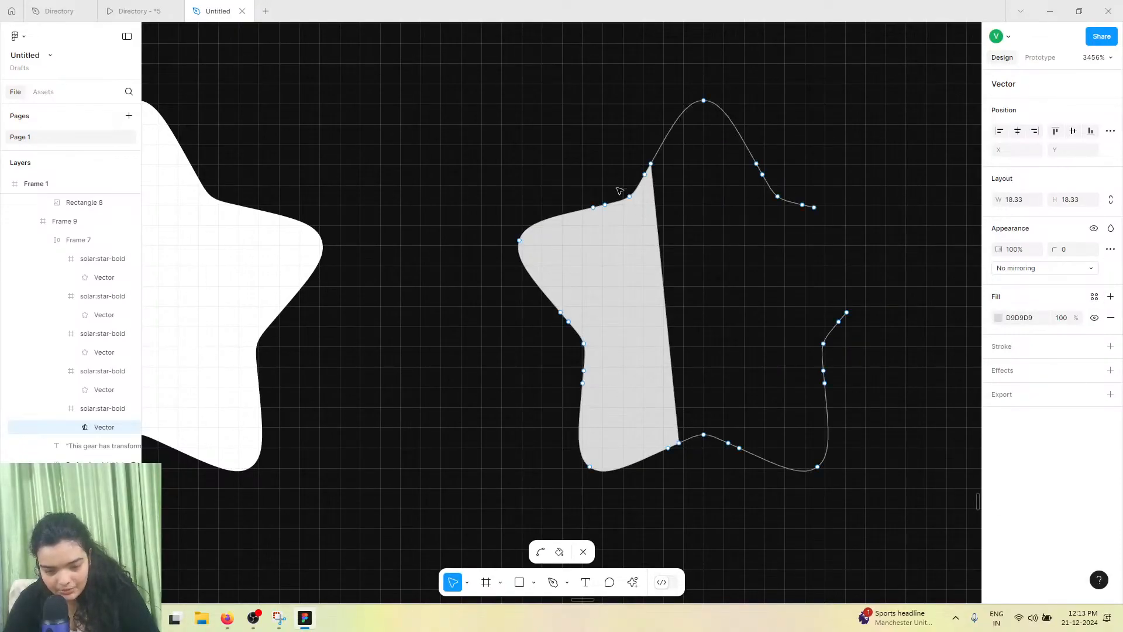
{"action": "left_click_drag", "start_coordinate": [652, 165], "coordinate": [674, 138]}
{"action": "key", "text": "ctrl+z"}
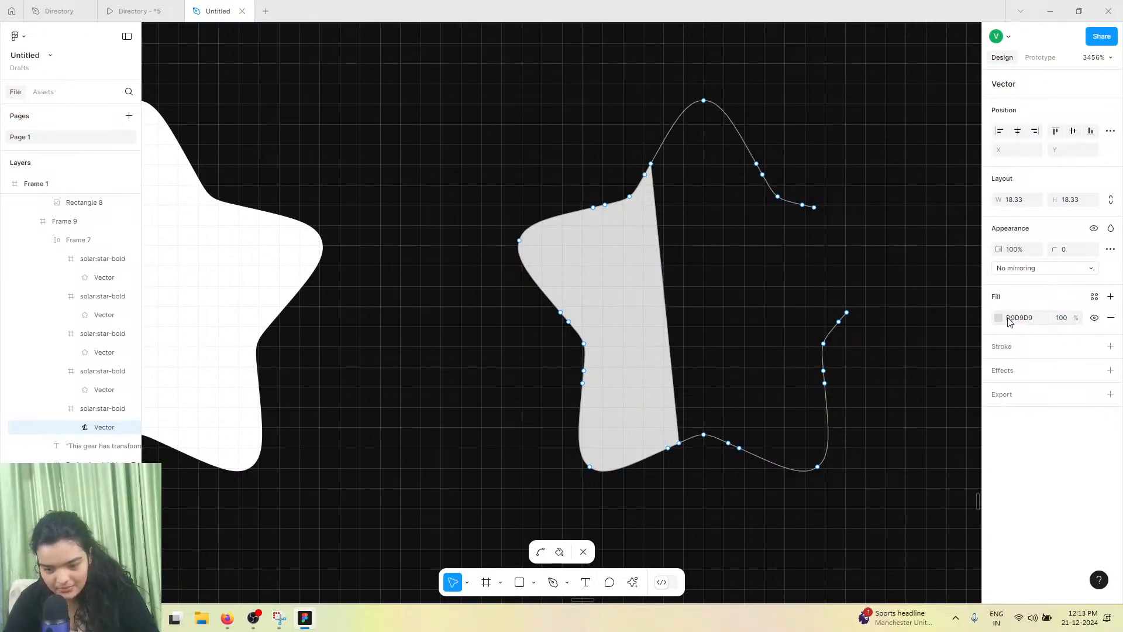
Set the half star's fill colour to F5F5F5 and exit vector editing
{"action": "left_click", "coordinate": [998, 317]}
{"action": "left_click", "coordinate": [956, 545]}
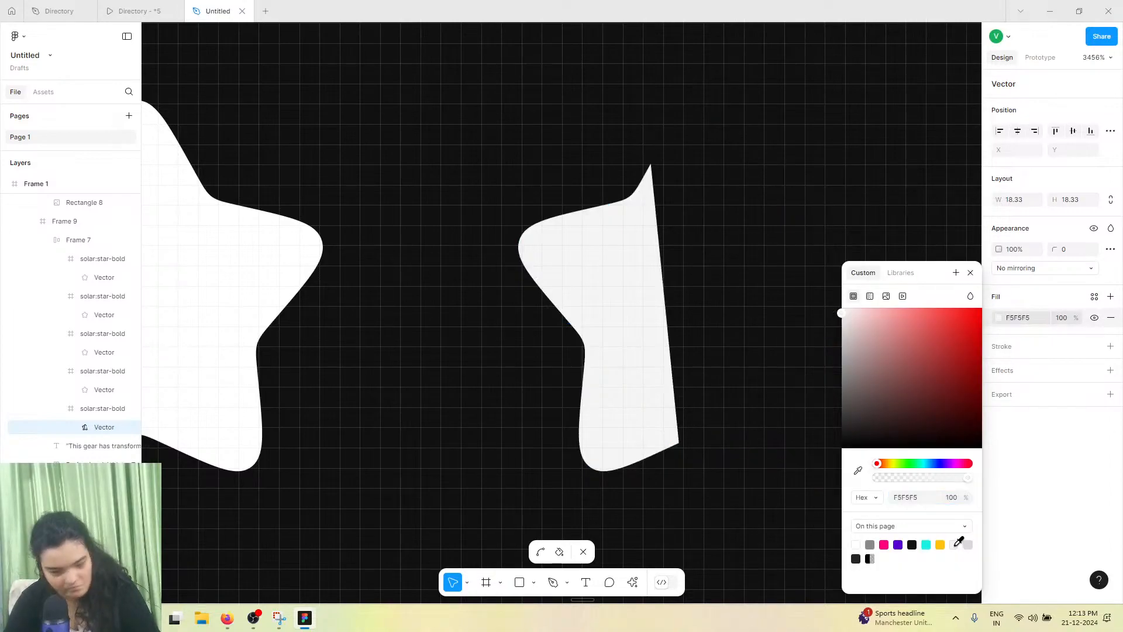
{"action": "scroll", "coordinate": [737, 464], "scroll_direction": "down", "scroll_amount": 5}
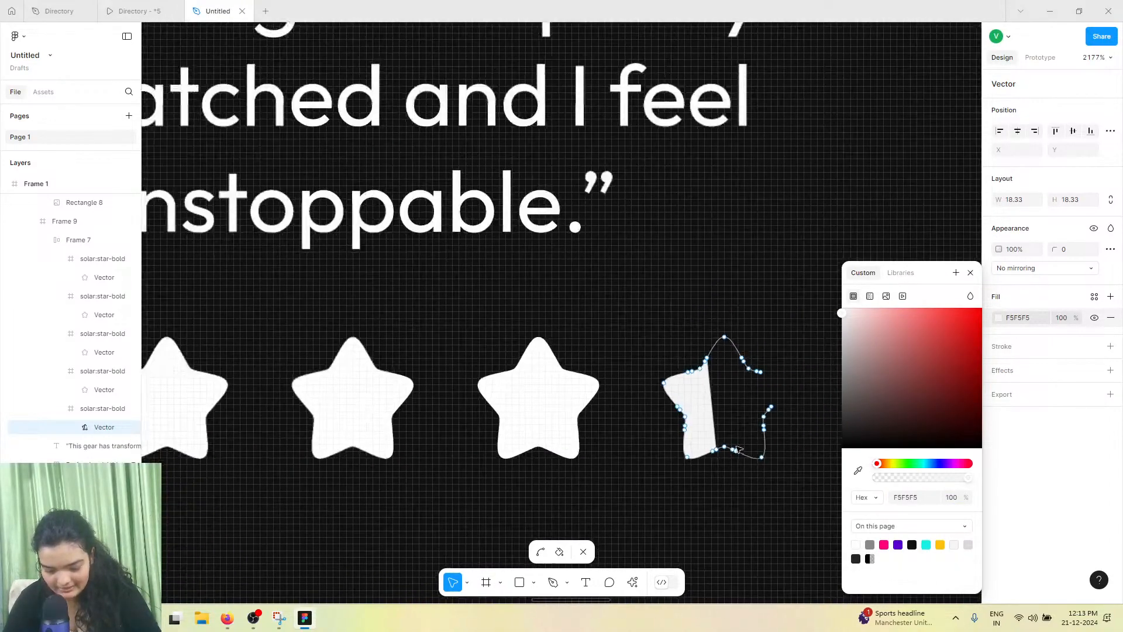
{"action": "scroll", "coordinate": [742, 444], "scroll_direction": "down", "scroll_amount": 3}
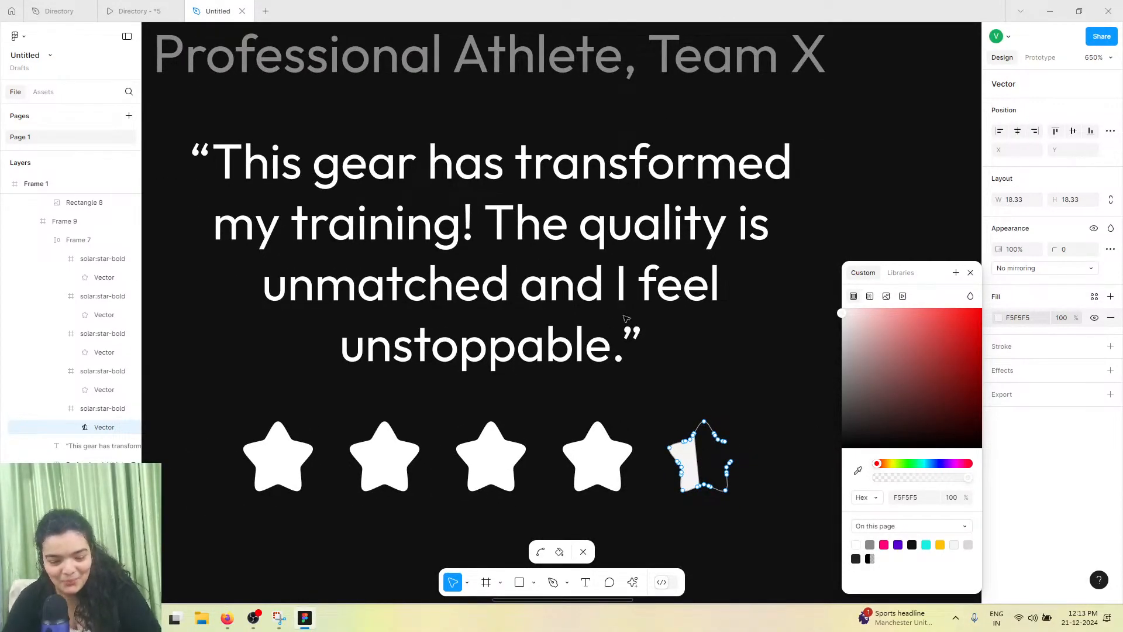
{"action": "scroll", "coordinate": [626, 318], "scroll_direction": "down", "scroll_amount": 2}
{"action": "key", "text": "Escape"}
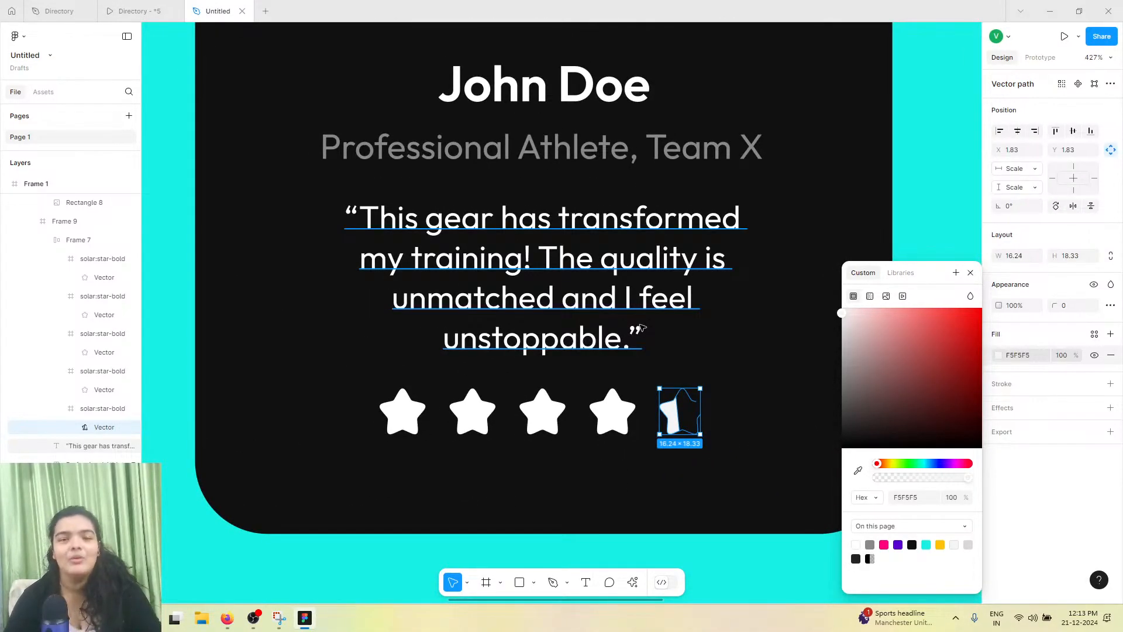
Replace the second card's name with Esther Howard using the Content Reel plugin's Full Name list
{"action": "scroll", "coordinate": [613, 285], "scroll_direction": "down", "scroll_amount": 3}
{"action": "left_click", "coordinate": [686, 256]}
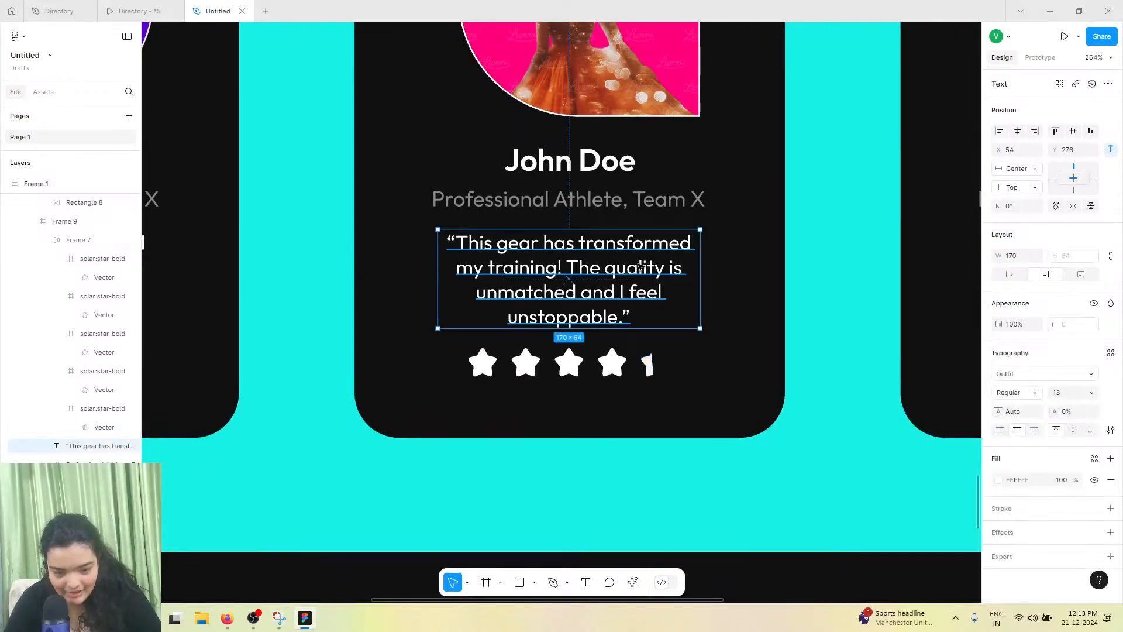
{"action": "scroll", "coordinate": [686, 256], "scroll_direction": "down", "scroll_amount": 2}
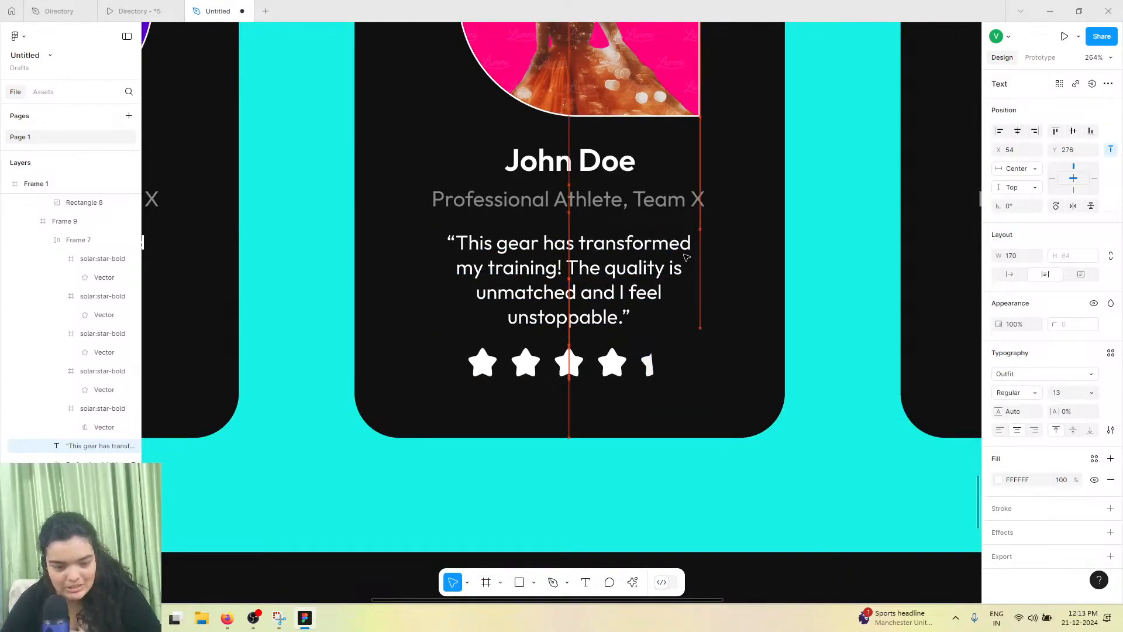
{"action": "scroll", "coordinate": [686, 255], "scroll_direction": "down", "scroll_amount": 1}
{"action": "scroll", "coordinate": [686, 255], "scroll_direction": "down", "scroll_amount": 2}
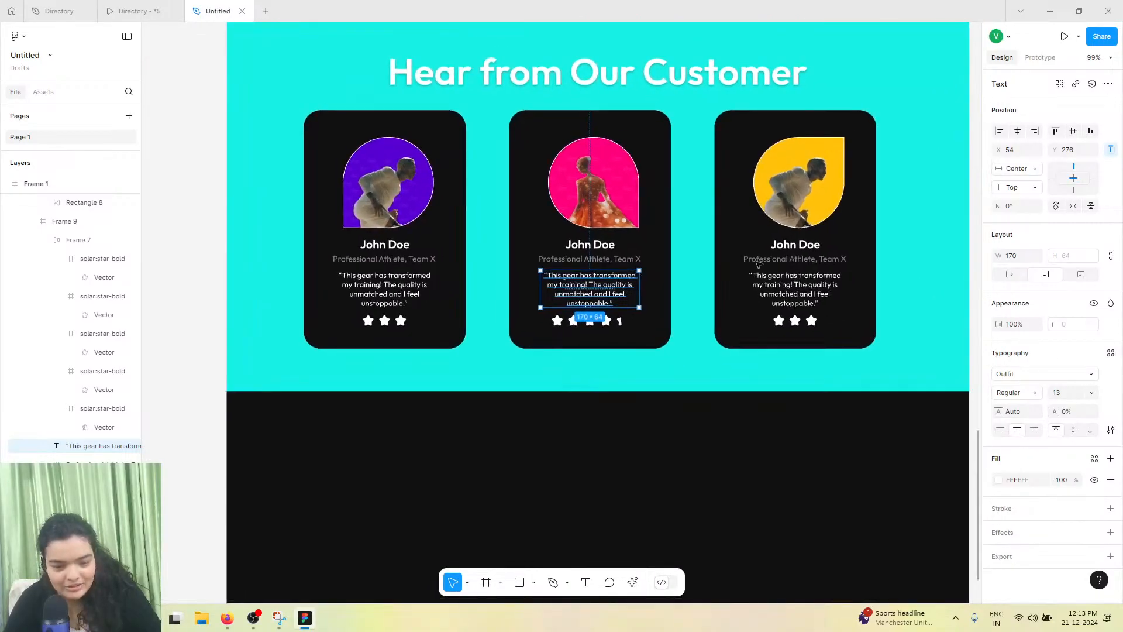
{"action": "scroll", "coordinate": [788, 248], "scroll_direction": "right", "scroll_amount": 1}
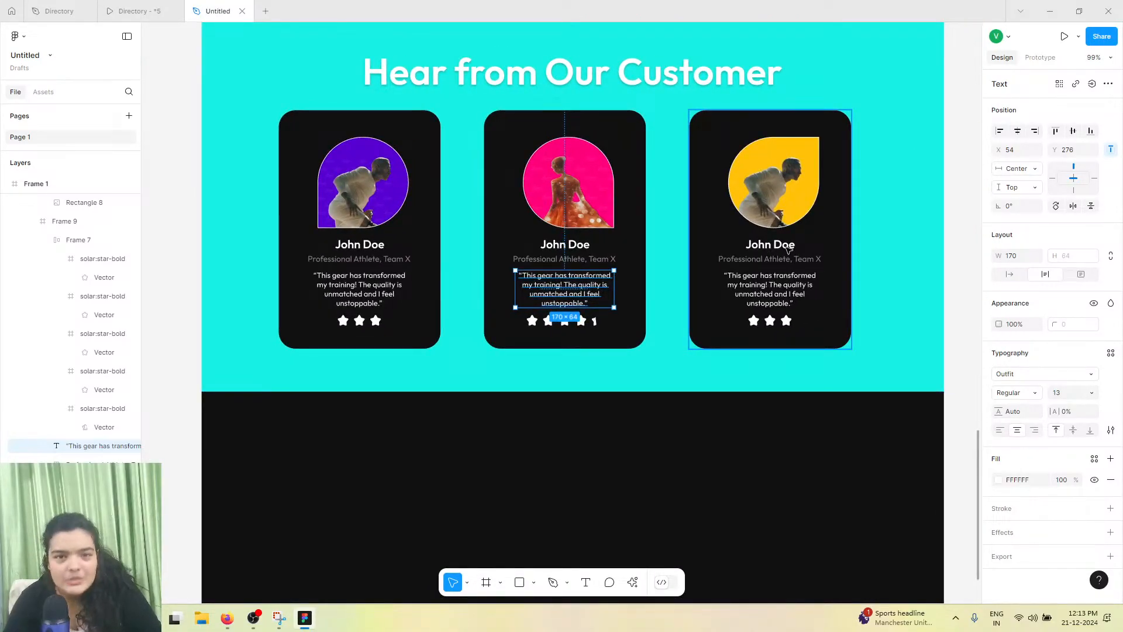
{"action": "left_click", "coordinate": [788, 248]}
{"action": "left_click", "coordinate": [788, 245]}
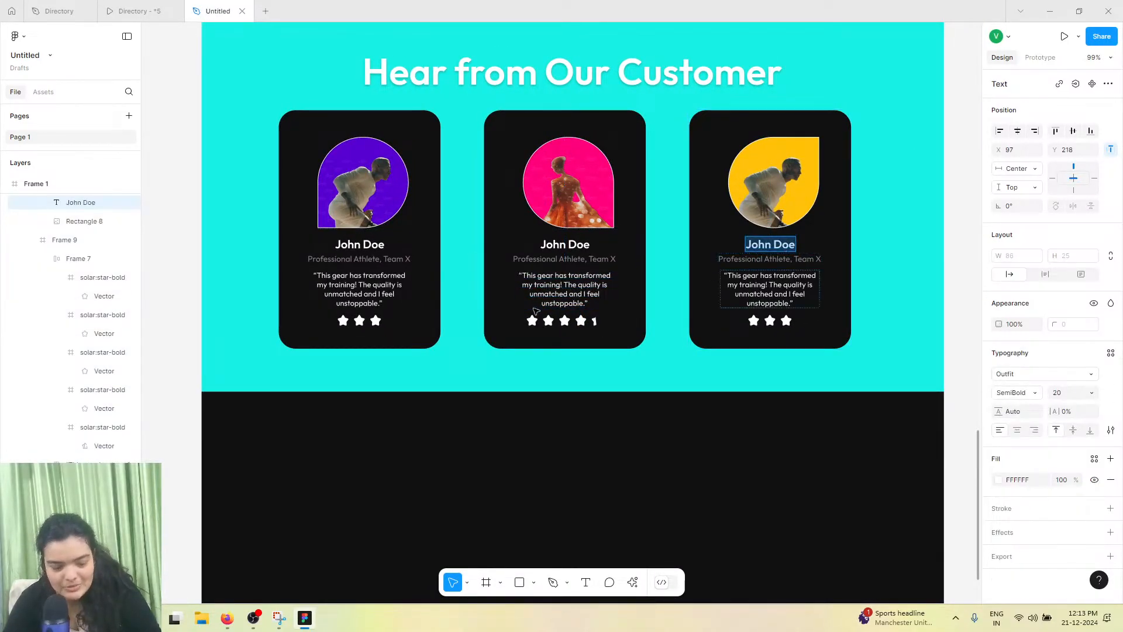
{"action": "left_click", "coordinate": [549, 244]}
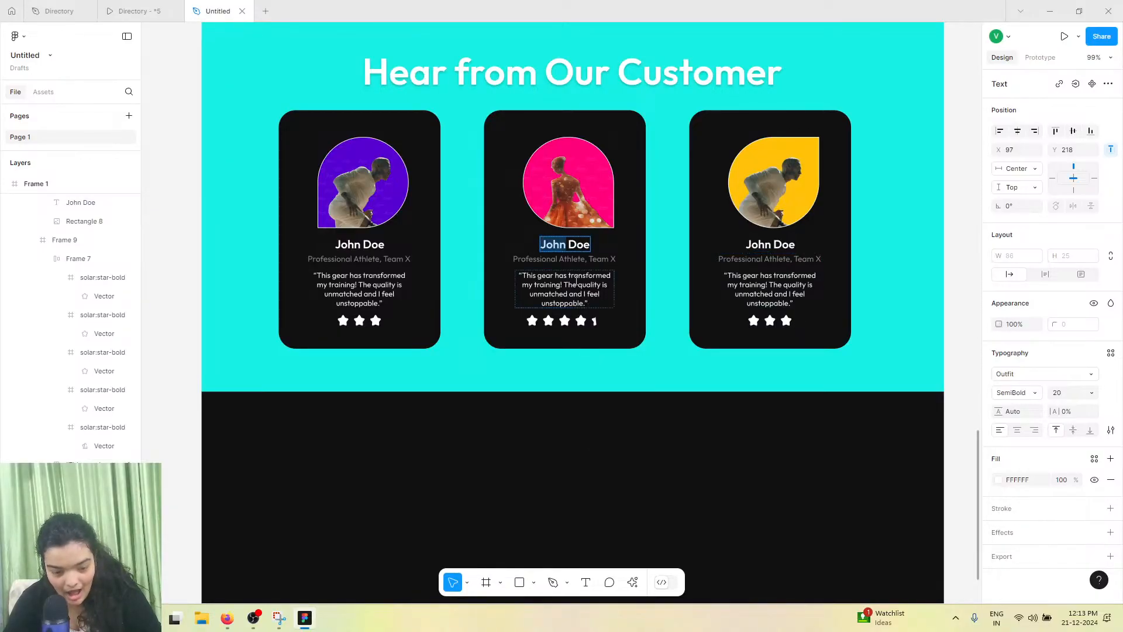
{"action": "left_click", "coordinate": [633, 581]}
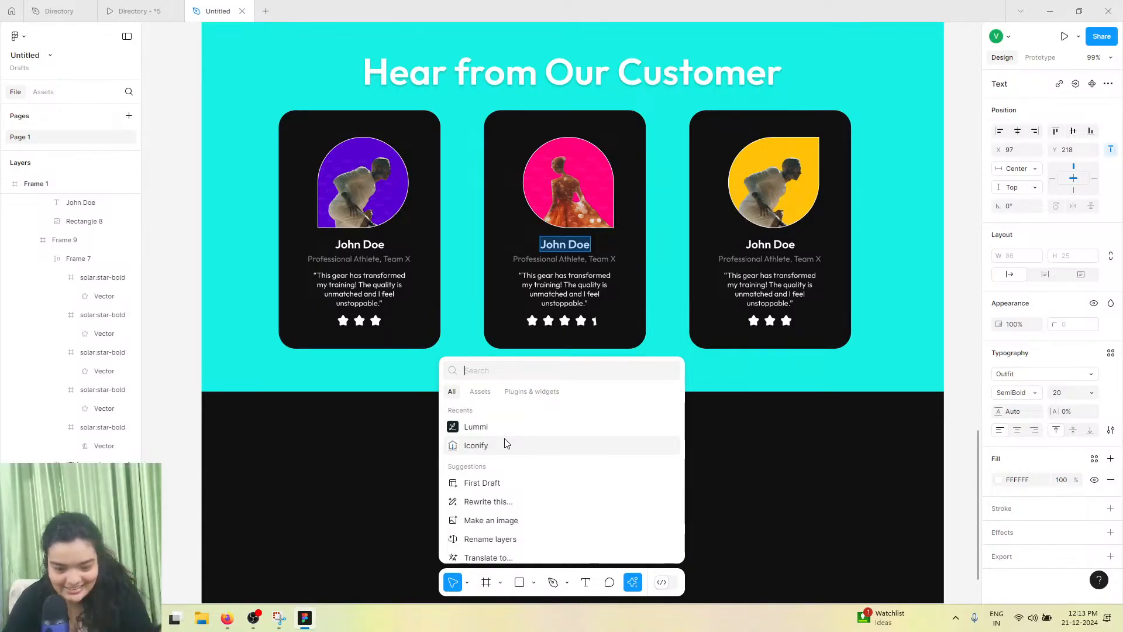
{"action": "left_click", "coordinate": [534, 392]}
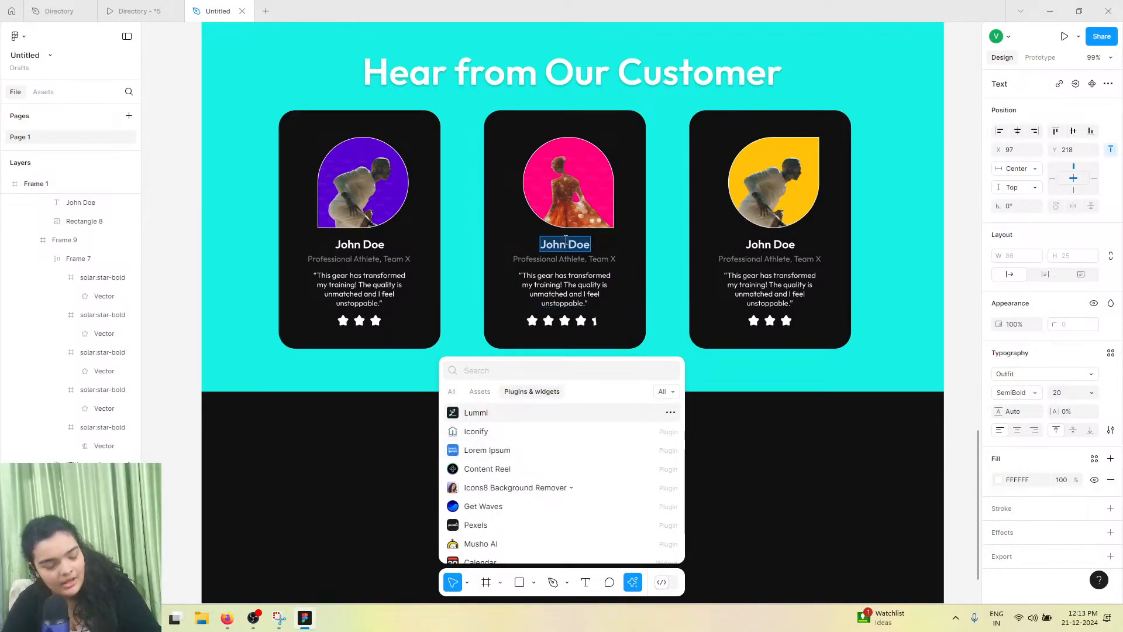
{"action": "left_click", "coordinate": [487, 469]}
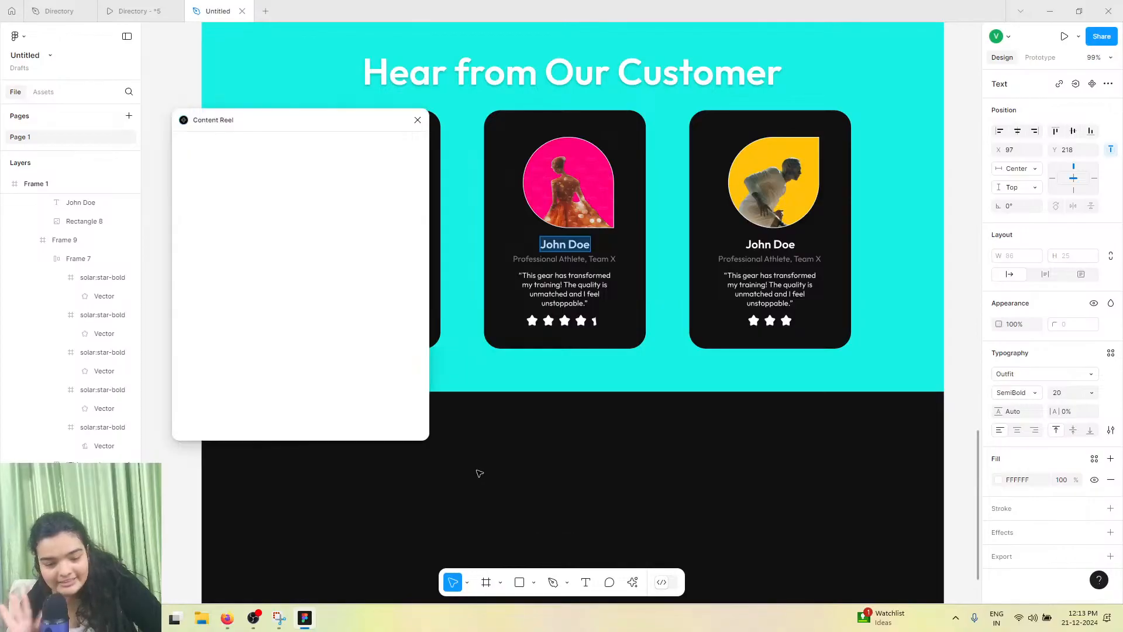
{"action": "left_click", "coordinate": [285, 233]}
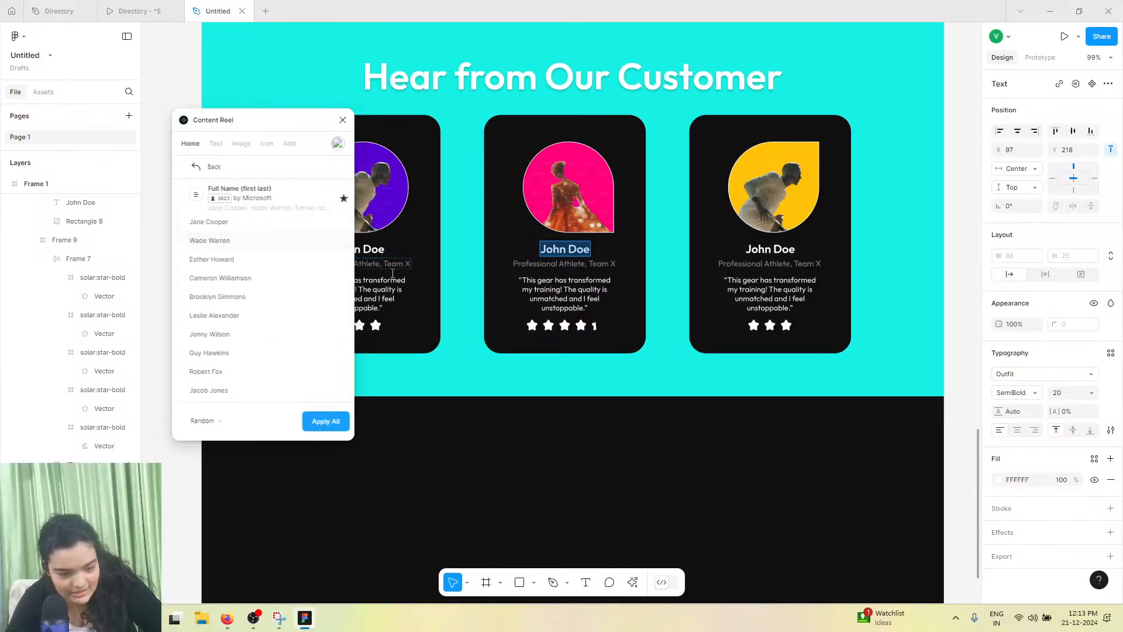
{"action": "left_click", "coordinate": [263, 258]}
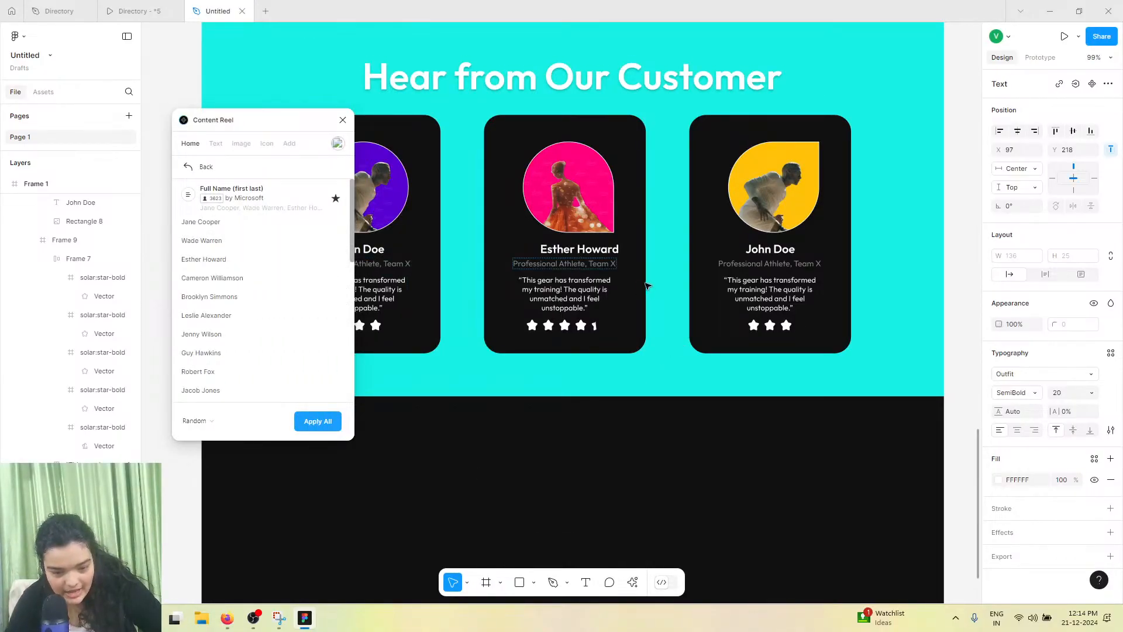
Centre-align the Esther Howard name text and centre it horizontally in its card
{"action": "left_click", "coordinate": [647, 285]}
{"action": "left_click", "coordinate": [1017, 430]}
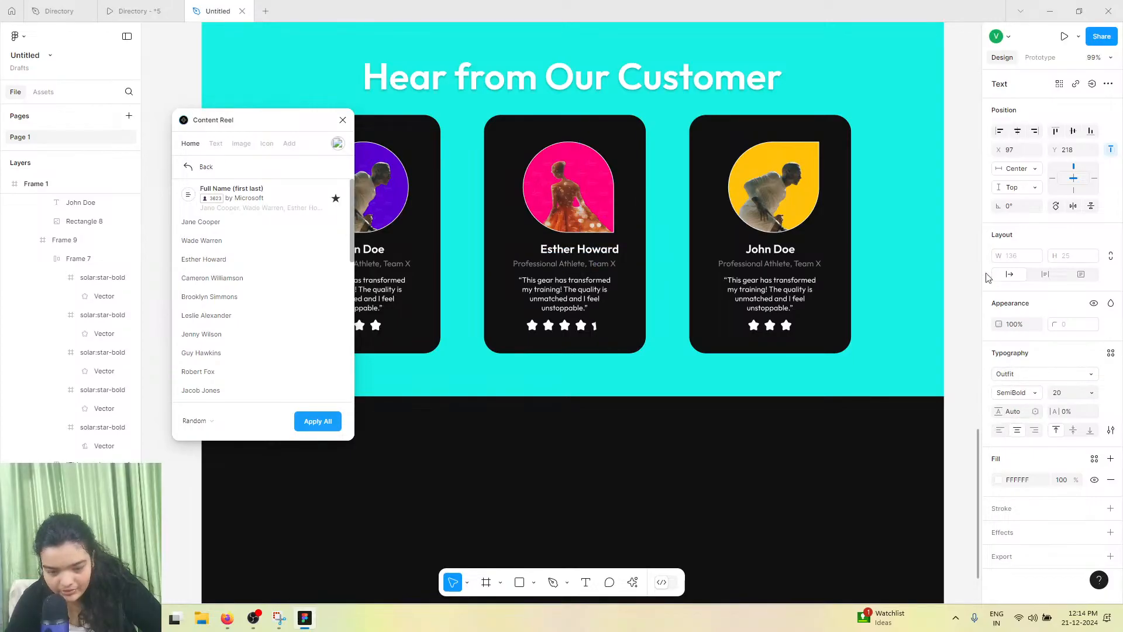
{"action": "left_click", "coordinate": [1017, 134]}
Browse the Content Reel text categories and favourites for a suitable job-title entry
{"action": "left_click", "coordinate": [606, 265]}
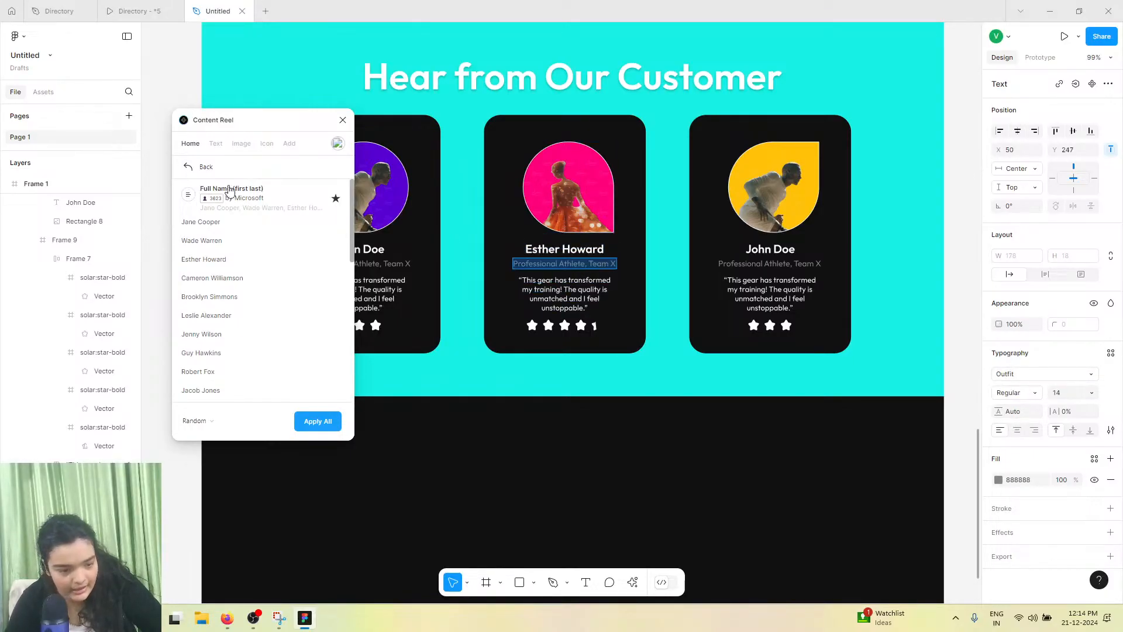
{"action": "left_click", "coordinate": [188, 167]}
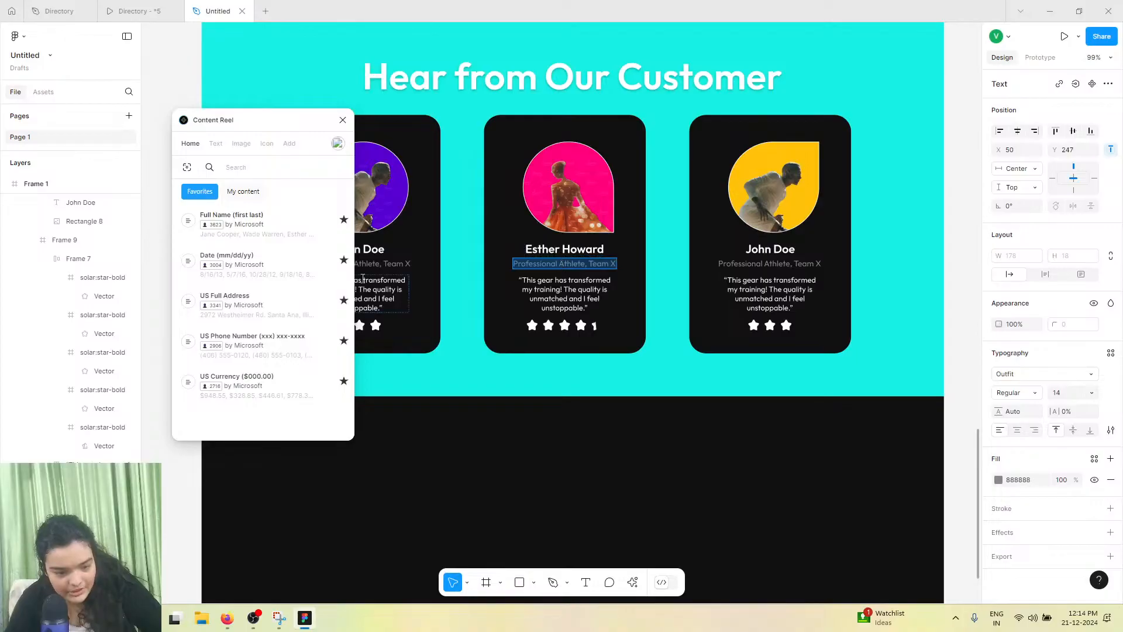
{"action": "left_click", "coordinate": [244, 195]}
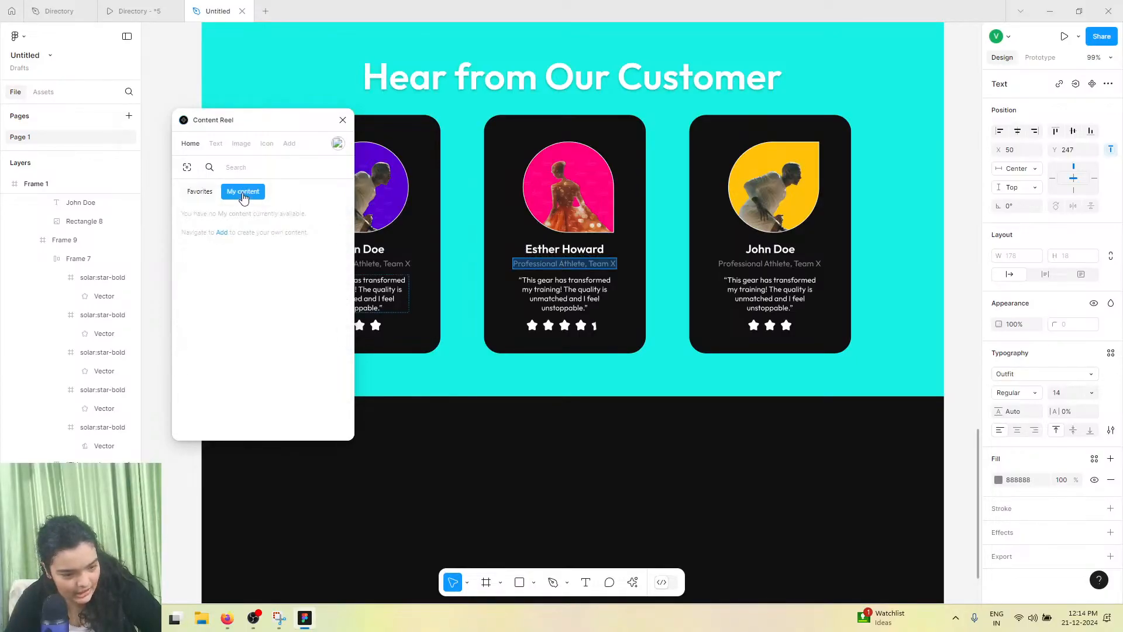
{"action": "left_click", "coordinate": [216, 145]}
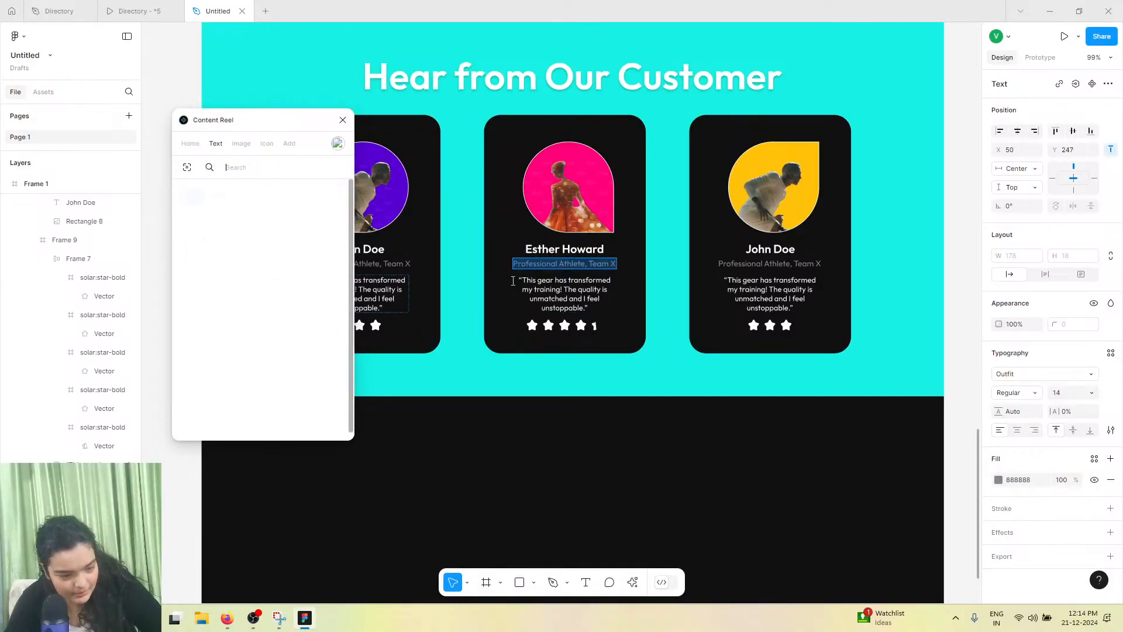
{"action": "scroll", "coordinate": [269, 304], "scroll_direction": "down", "scroll_amount": 2}
{"action": "left_click", "coordinate": [263, 326]}
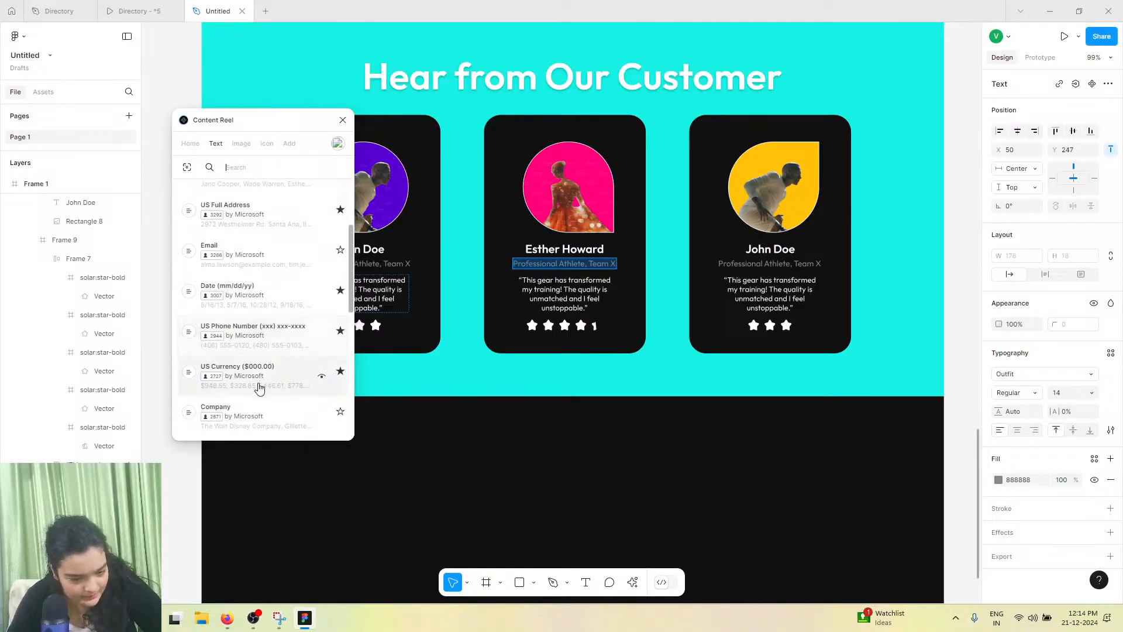
{"action": "scroll", "coordinate": [283, 270], "scroll_direction": "up", "scroll_amount": 2}
{"action": "scroll", "coordinate": [282, 270], "scroll_direction": "up", "scroll_amount": 1}
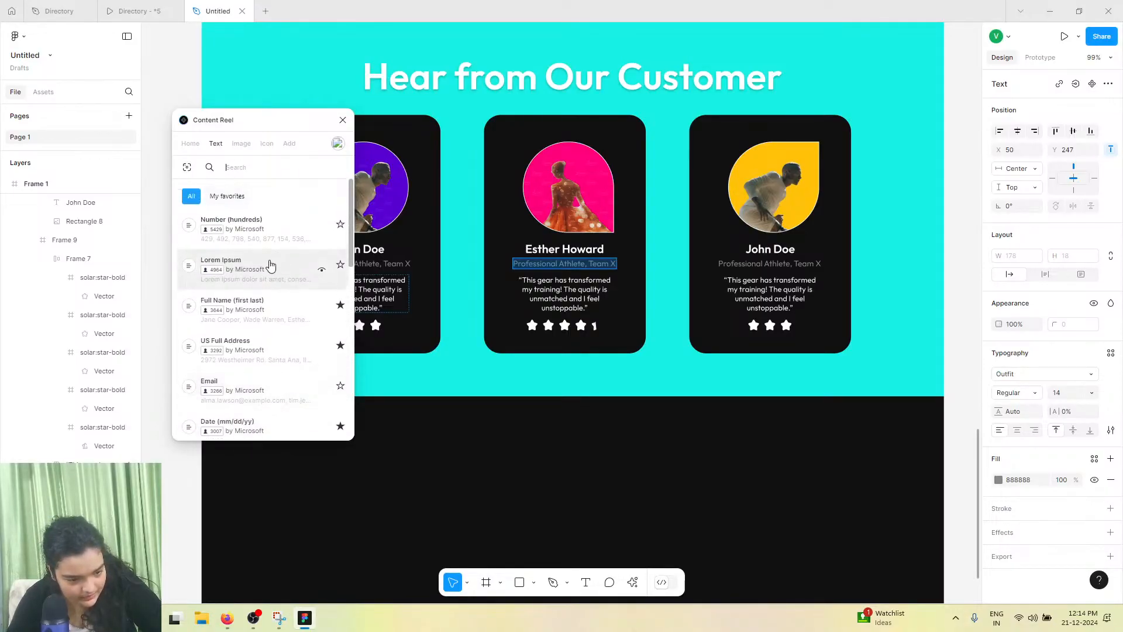
{"action": "left_click", "coordinate": [231, 191]}
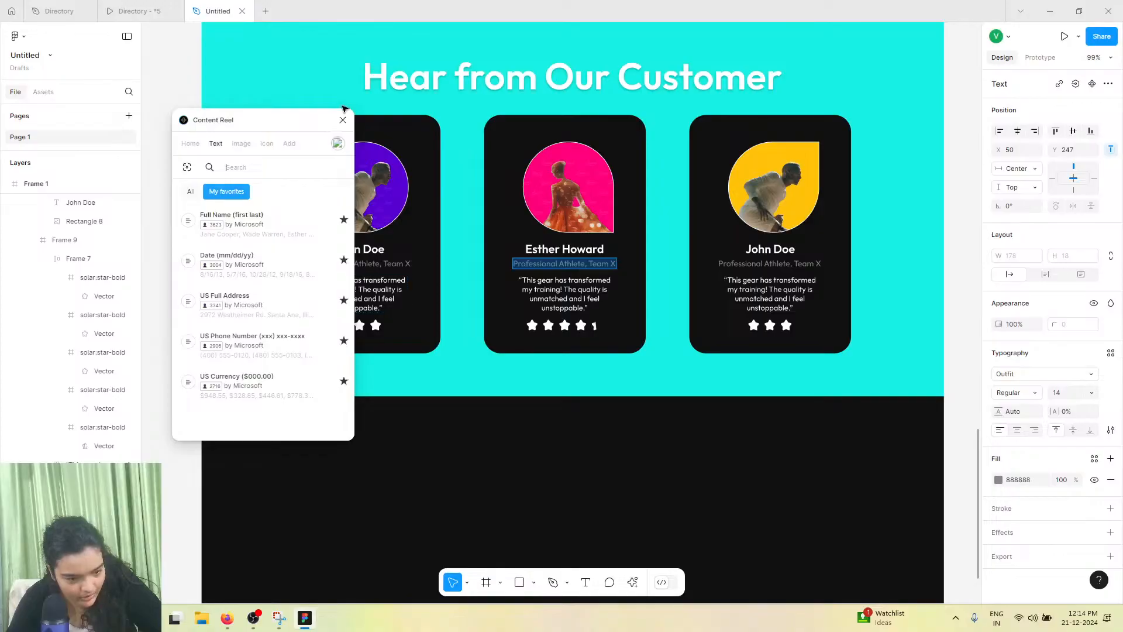
Select the third card's name text for replacement
{"action": "left_click", "coordinate": [770, 249]}
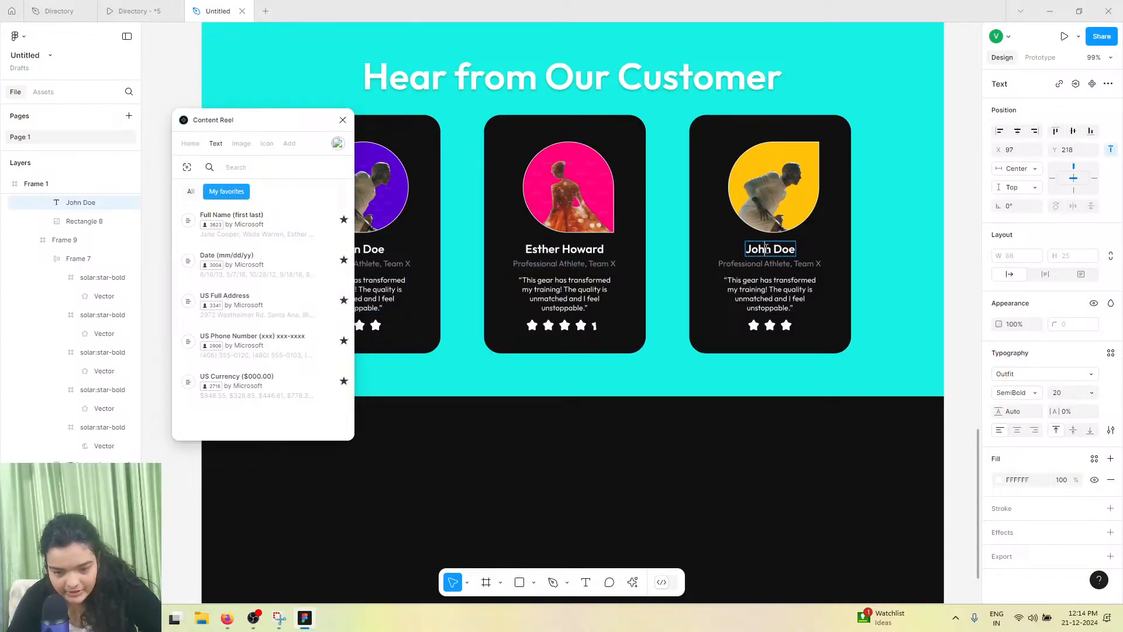
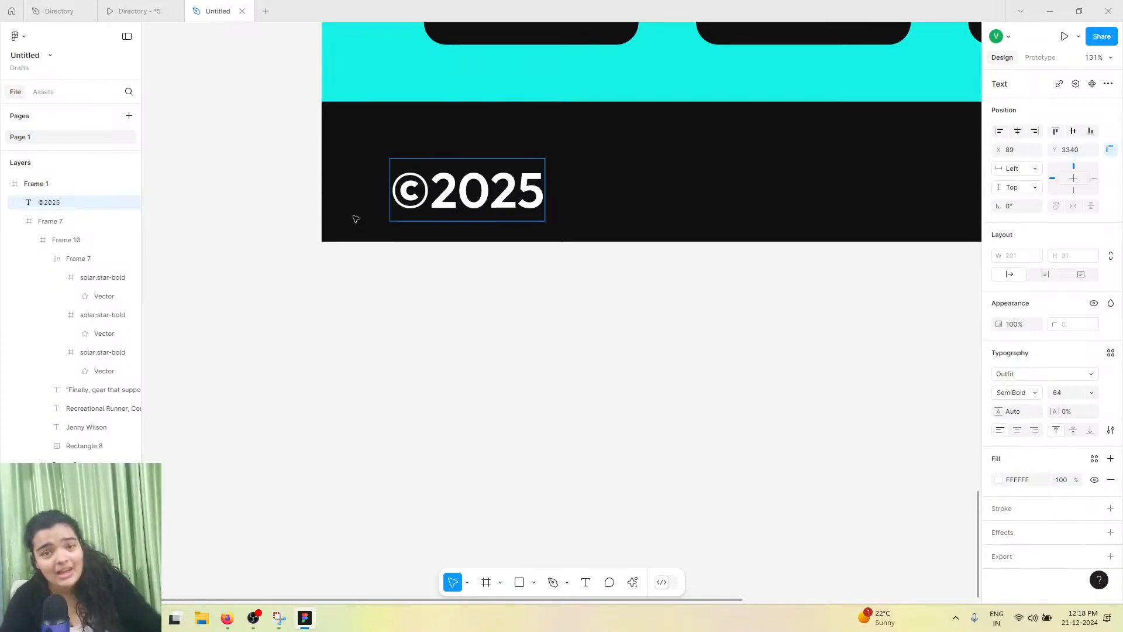
Extend the footer copyright text to read ©2025 Athletic Gear Co., comparing with the reference prototype tab
{"action": "left_click", "coordinate": [162, 6]}
{"action": "mouse_move", "coordinate": [217, 7]}
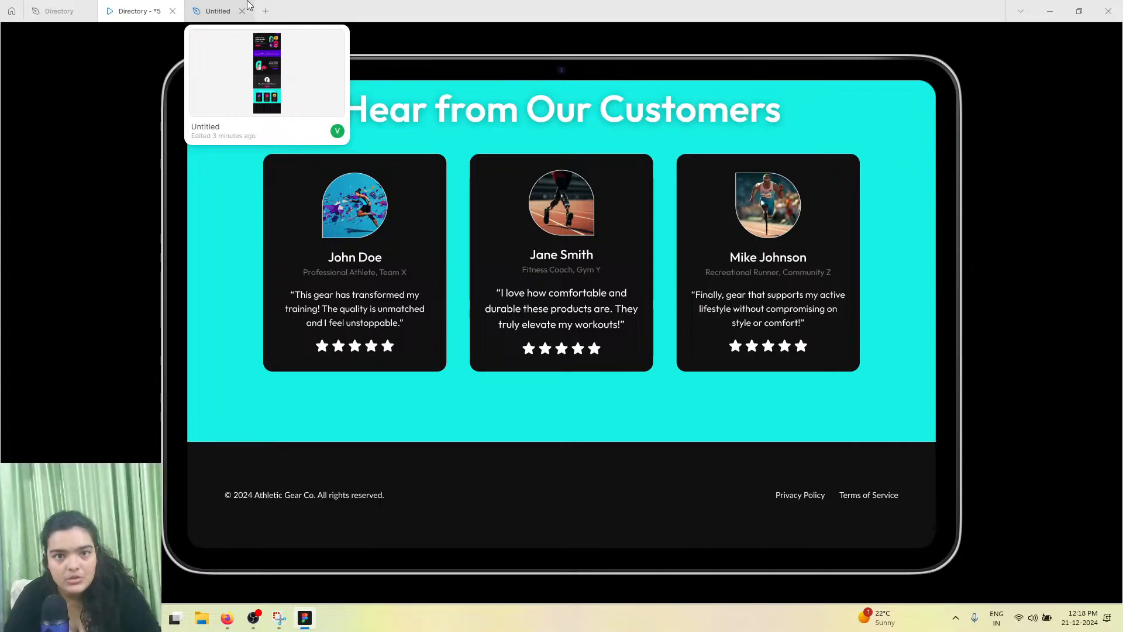
{"action": "left_click", "coordinate": [247, 5]}
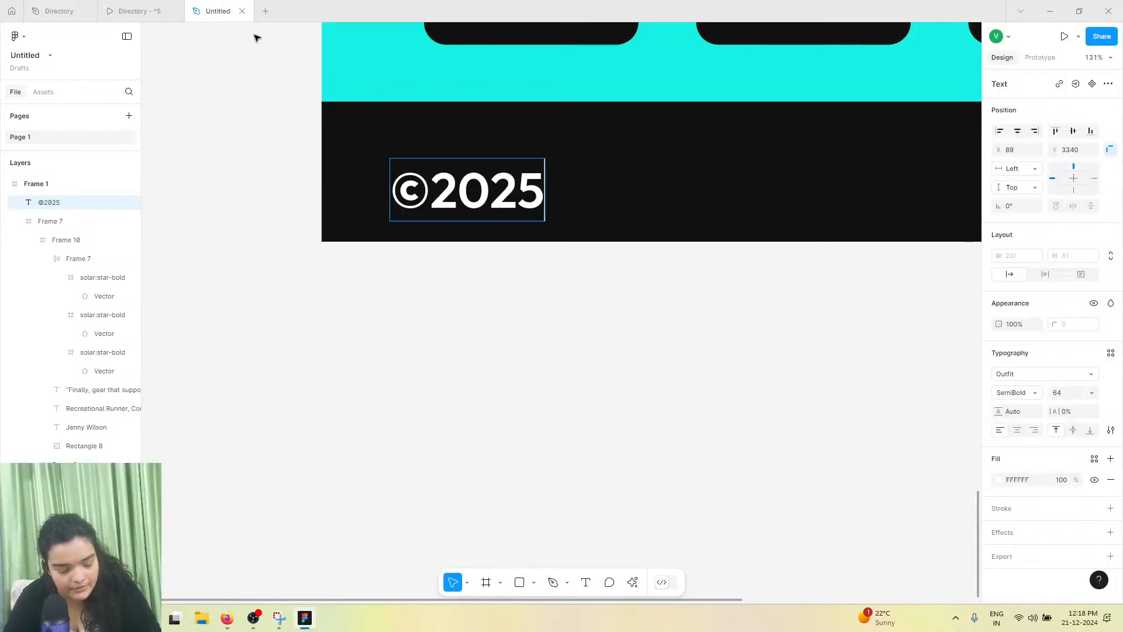
{"action": "left_click", "coordinate": [169, 5]}
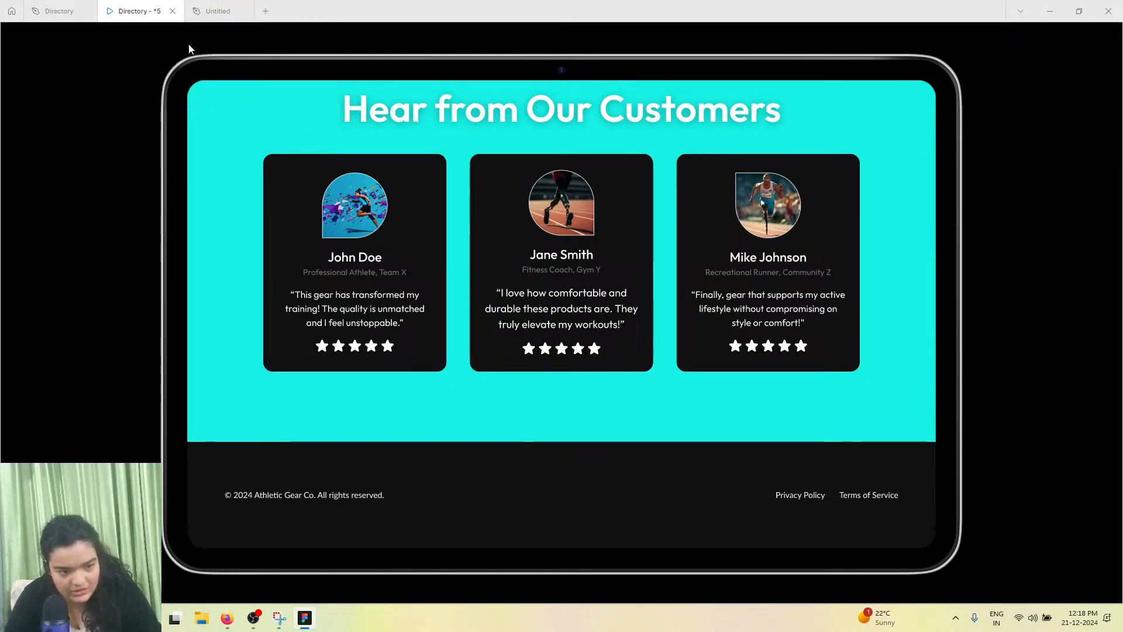
{"action": "left_click", "coordinate": [217, 11]}
{"action": "type", "text": "A"}
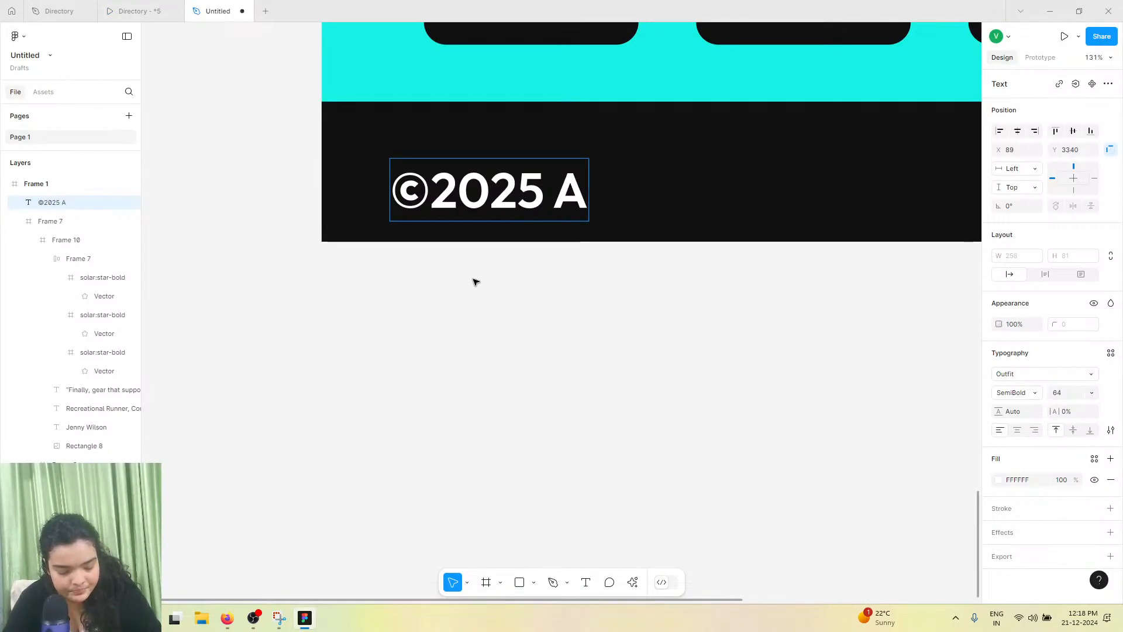
{"action": "type", "text": "thletic"}
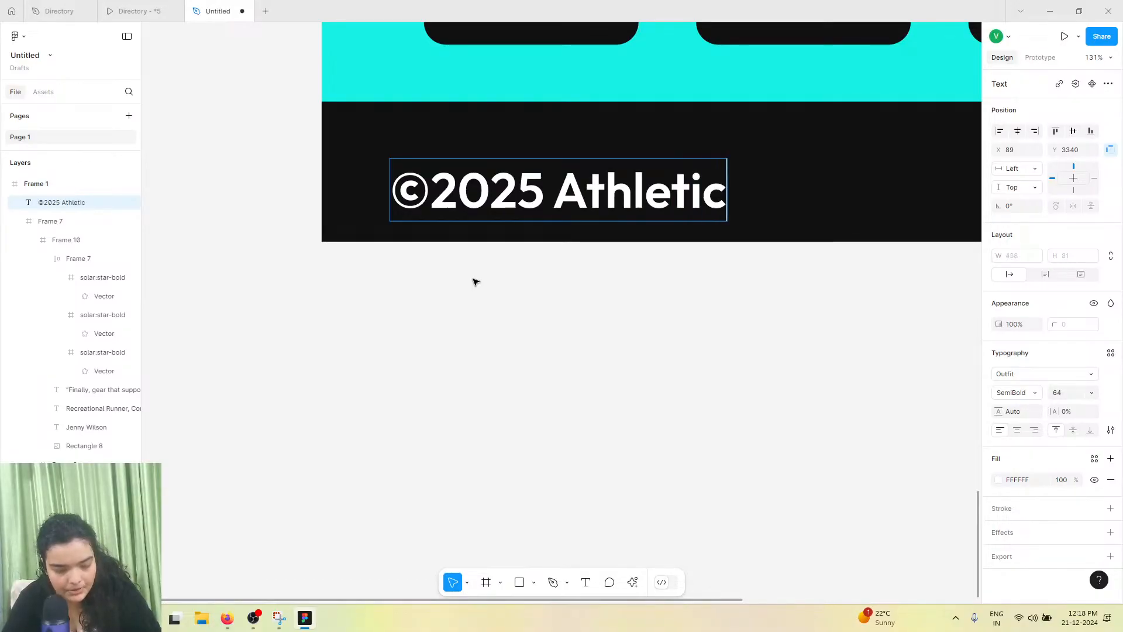
{"action": "left_click", "coordinate": [133, 10]}
{"action": "left_click", "coordinate": [208, 6]}
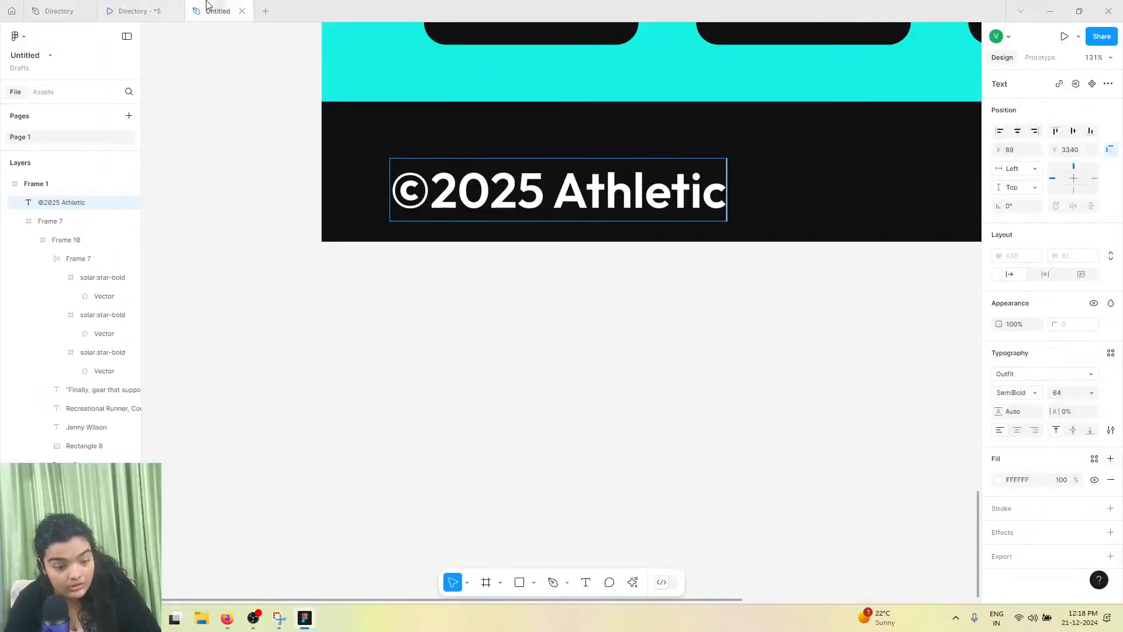
{"action": "type", "text": "Gear Co."}
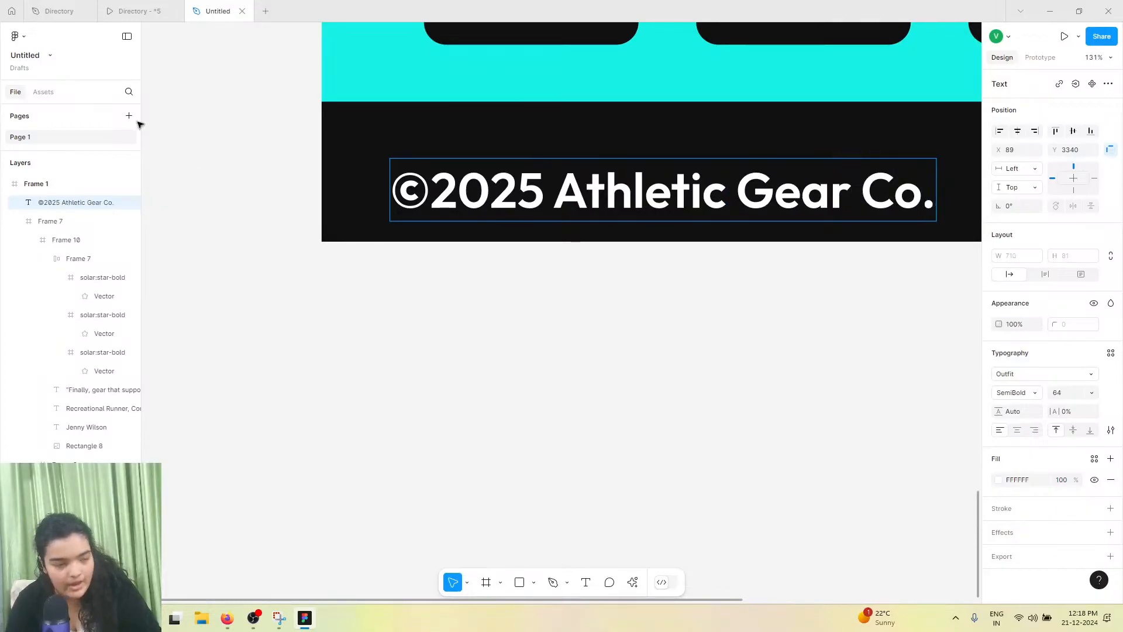
Complete the footer copyright text with All Right Reserved, checking the reference prototype again
{"action": "left_click", "coordinate": [135, 10]}
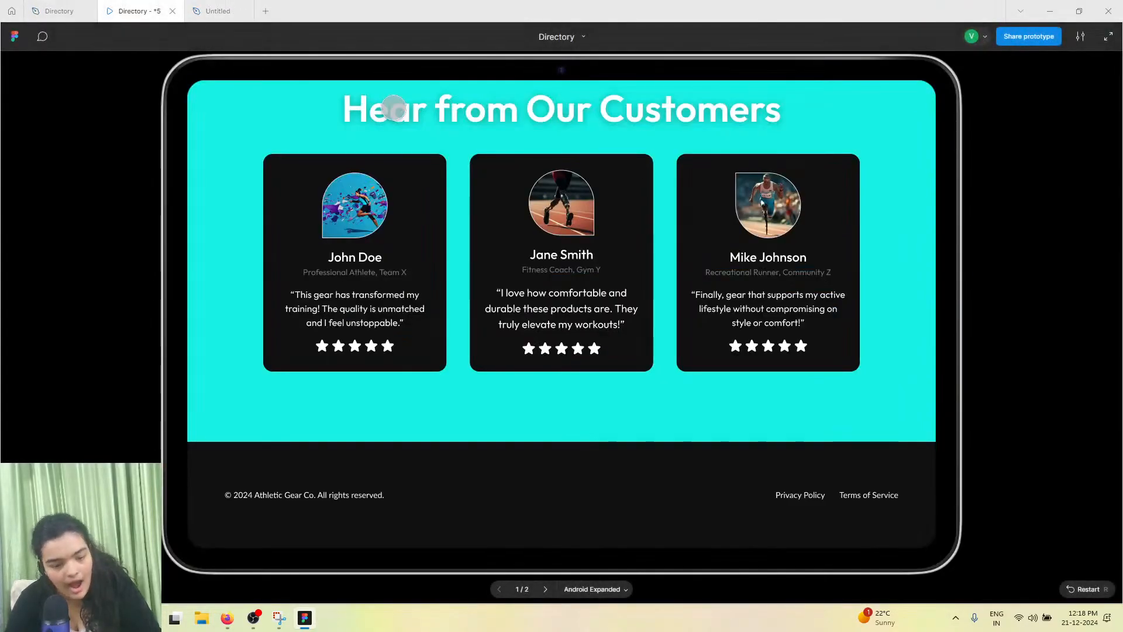
{"action": "left_click", "coordinate": [196, 5]}
{"action": "scroll", "coordinate": [787, 281], "scroll_direction": "right", "scroll_amount": 5}
{"action": "type", "text": "Athletic Gear Co. All Right"}
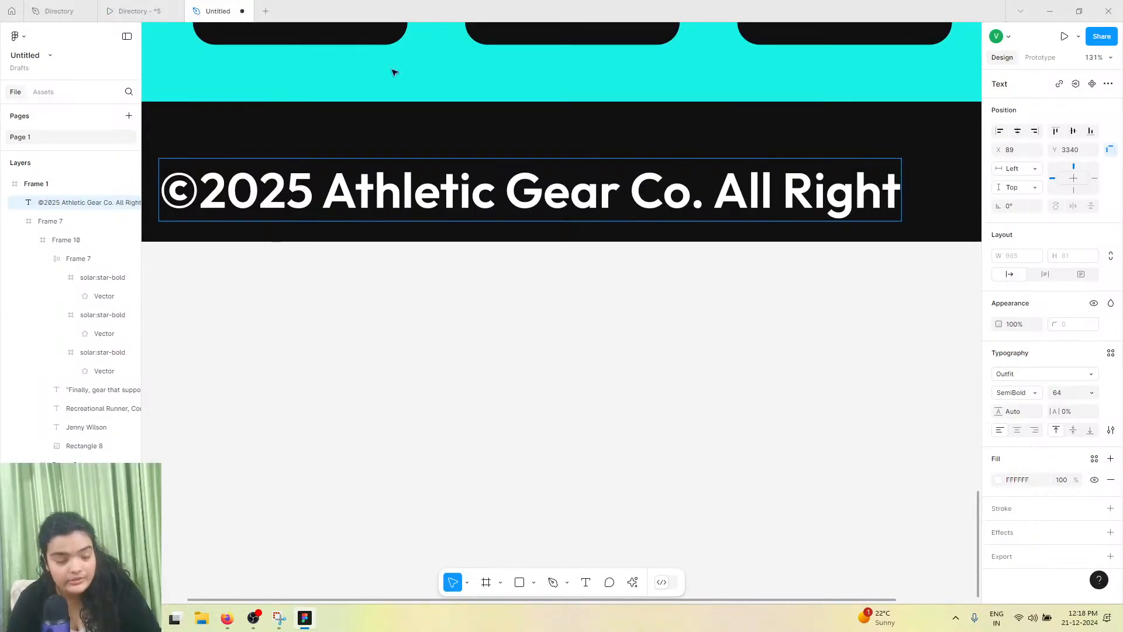
{"action": "left_click", "coordinate": [137, 11]}
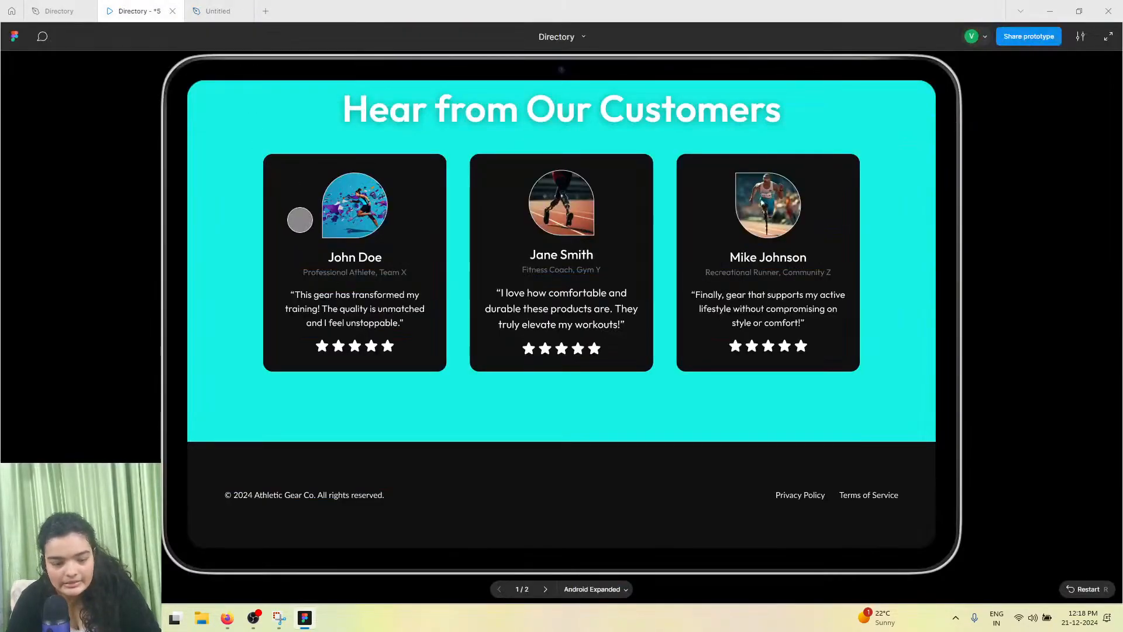
{"action": "left_click", "coordinate": [217, 11]}
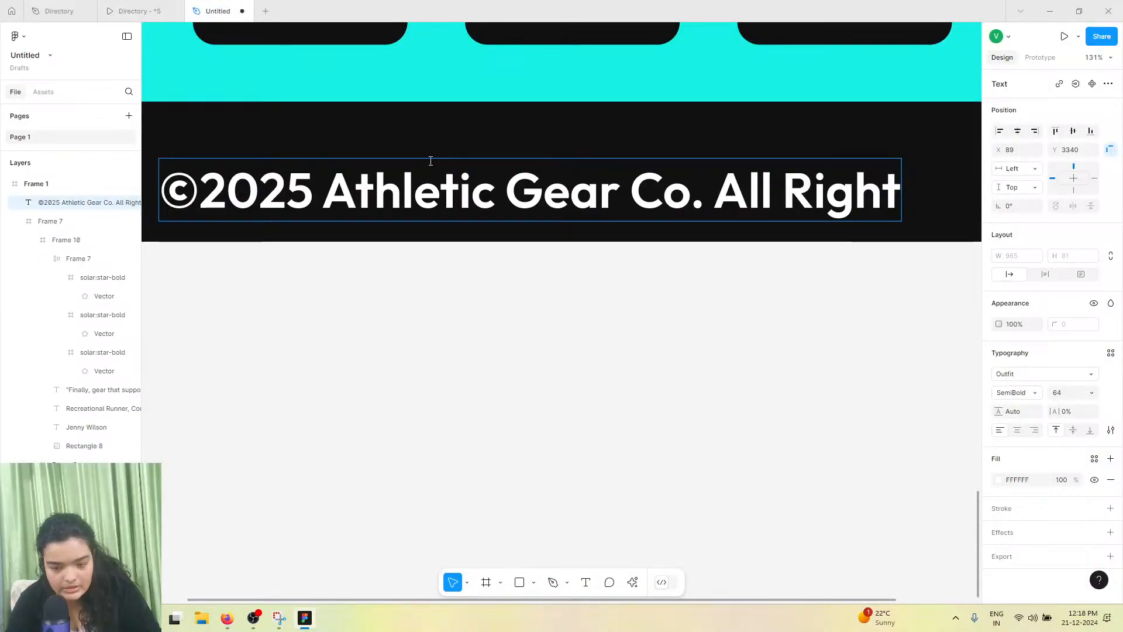
{"action": "type", "text": "Res"}
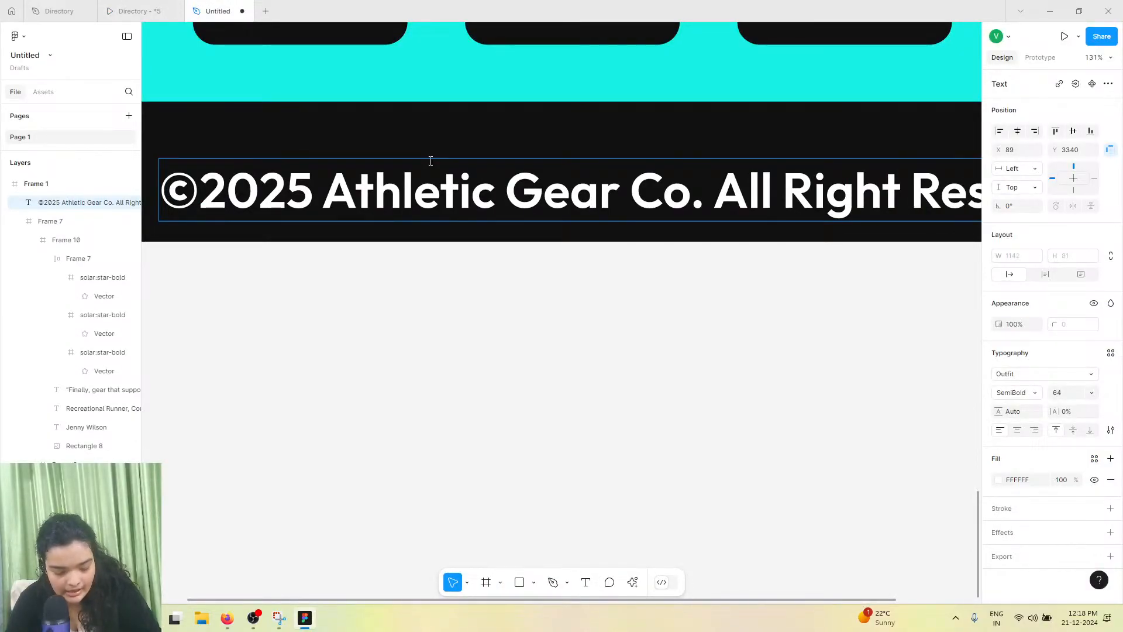
{"action": "type", "text": "erve"}
{"action": "scroll", "coordinate": [447, 233], "scroll_direction": "right", "scroll_amount": 5}
{"action": "key", "text": "Escape"}
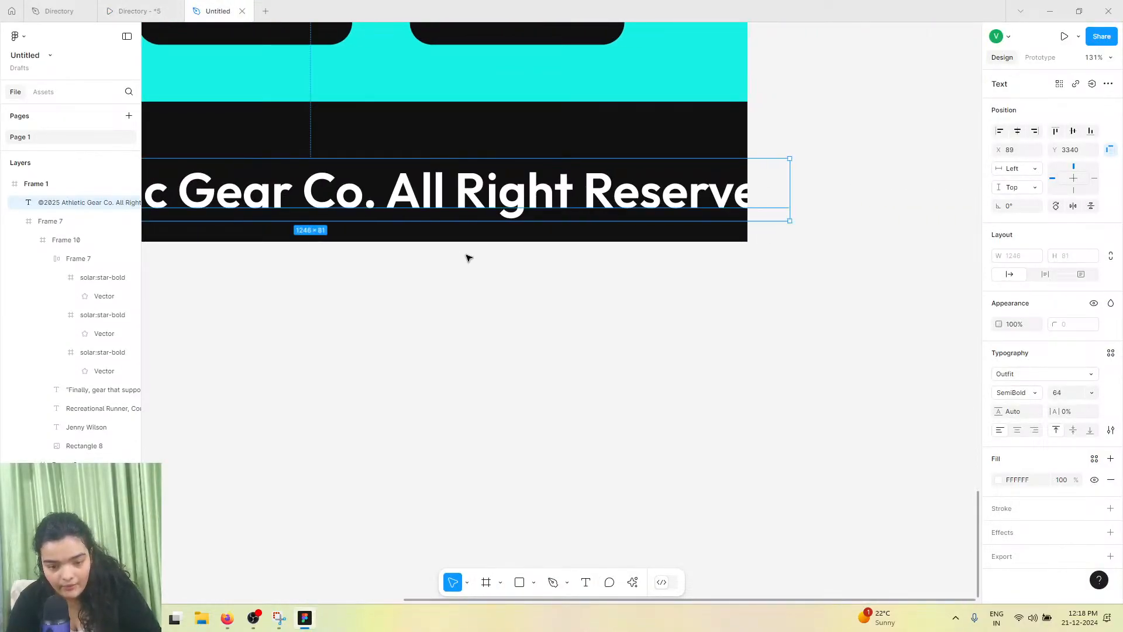
Set the footer copyright text size to 16
{"action": "scroll", "coordinate": [464, 259], "scroll_direction": "down", "scroll_amount": 5}
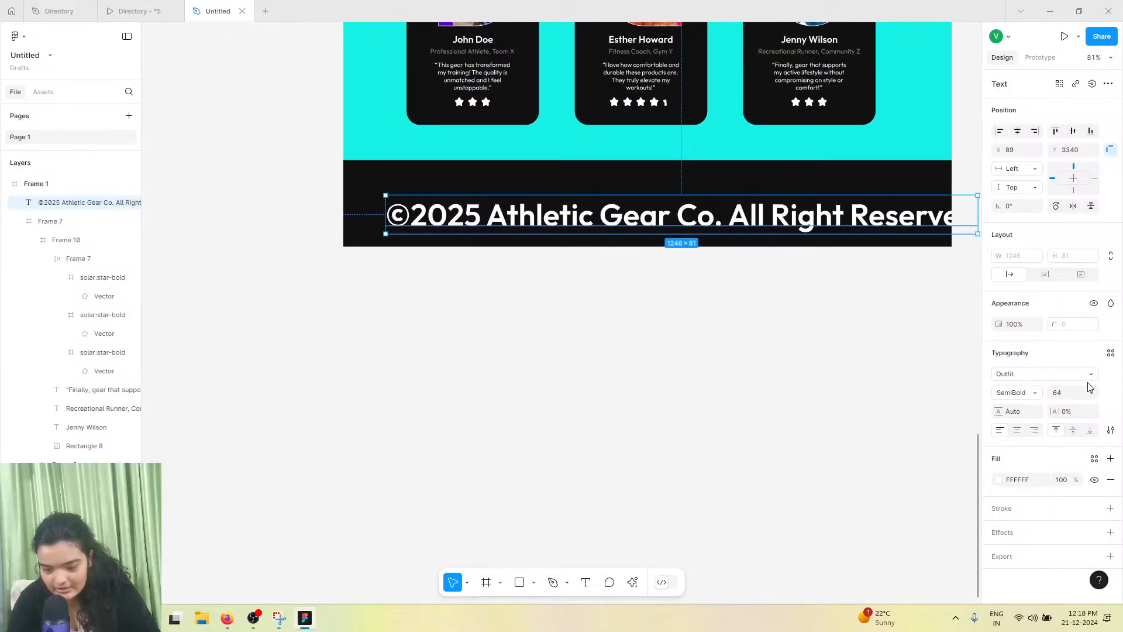
{"action": "left_click", "coordinate": [1093, 397]}
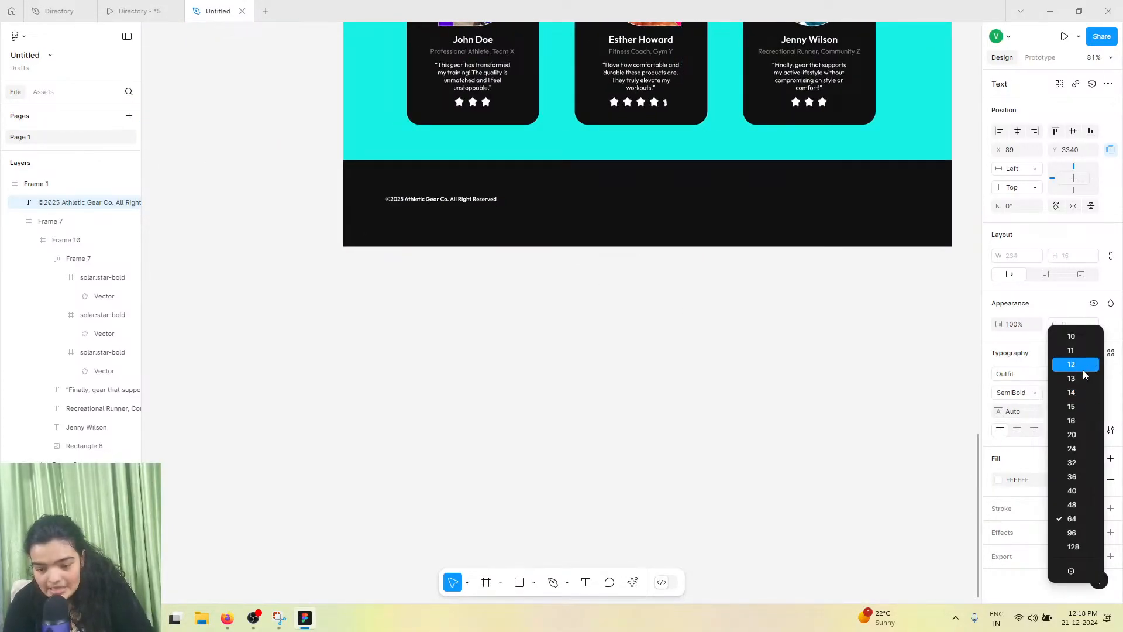
{"action": "left_click", "coordinate": [1069, 419]}
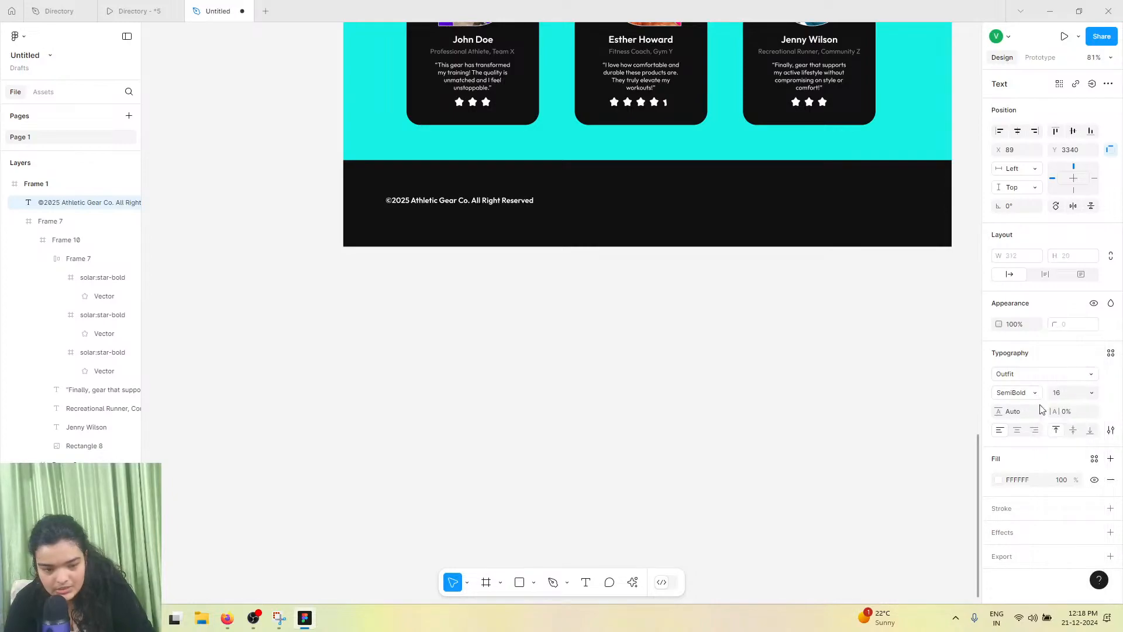
Nudge the copyright text slightly within the footer and set its font size to 18
{"action": "scroll", "coordinate": [413, 200], "scroll_direction": "up", "scroll_amount": 4}
{"action": "scroll", "coordinate": [413, 200], "scroll_direction": "up", "scroll_amount": 2}
{"action": "left_click_drag", "start_coordinate": [414, 199], "coordinate": [435, 216]}
{"action": "left_click", "coordinate": [1068, 397]}
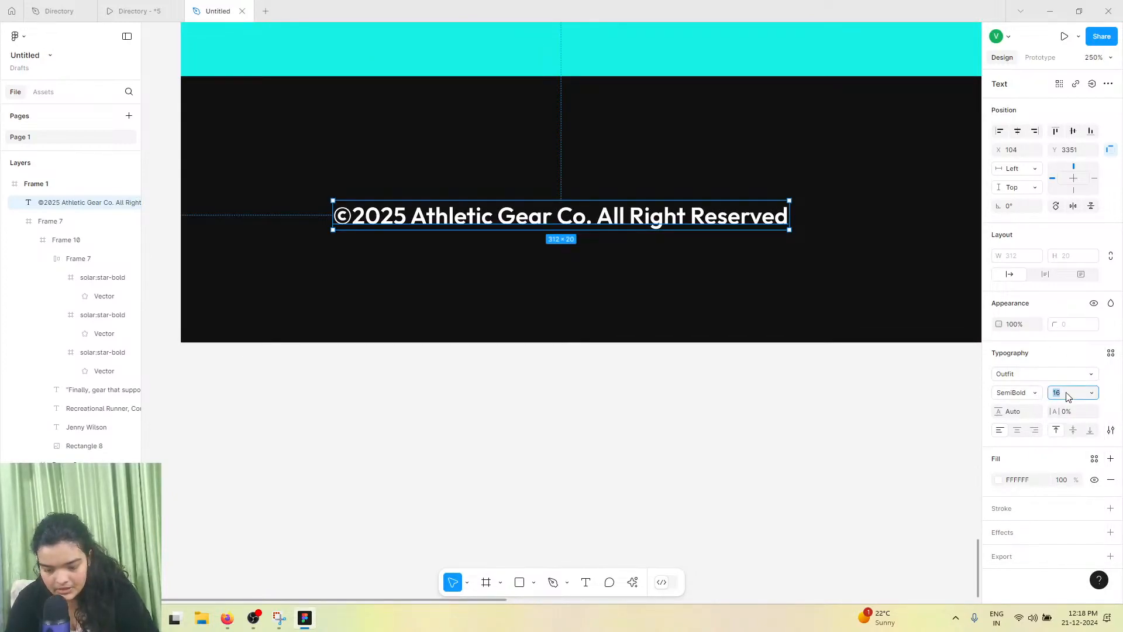
{"action": "type", "text": "18"}
{"action": "key", "text": "Return"}
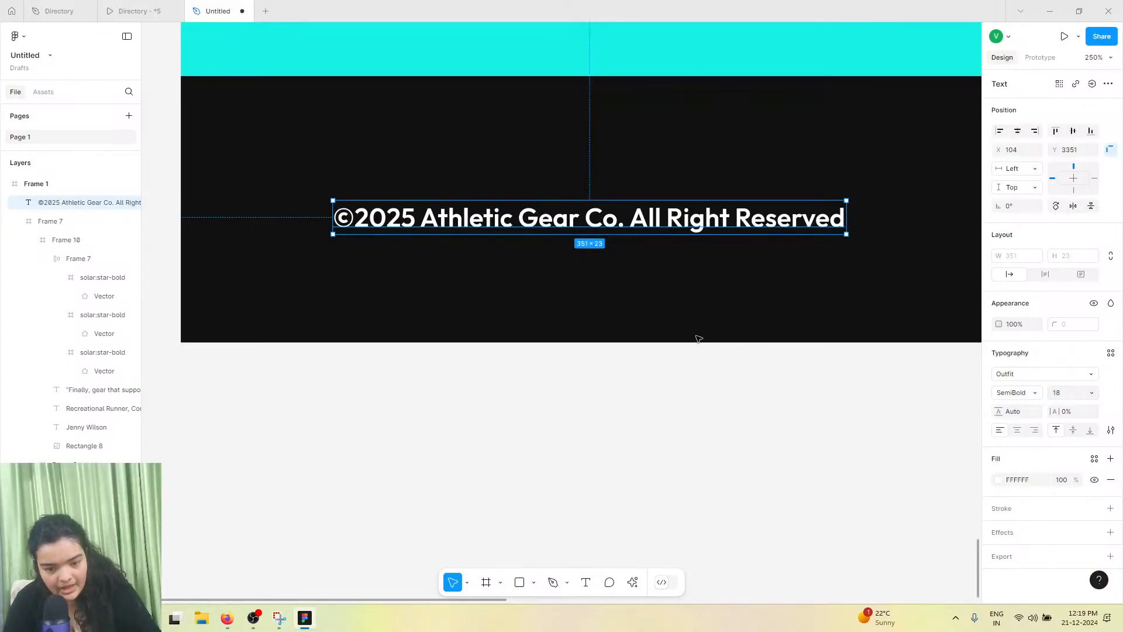
Change the copyright text weight to Medium
{"action": "scroll", "coordinate": [699, 338], "scroll_direction": "down", "scroll_amount": 4}
{"action": "left_click_drag", "start_coordinate": [614, 285], "coordinate": [615, 285]}
{"action": "left_click", "coordinate": [1024, 400]}
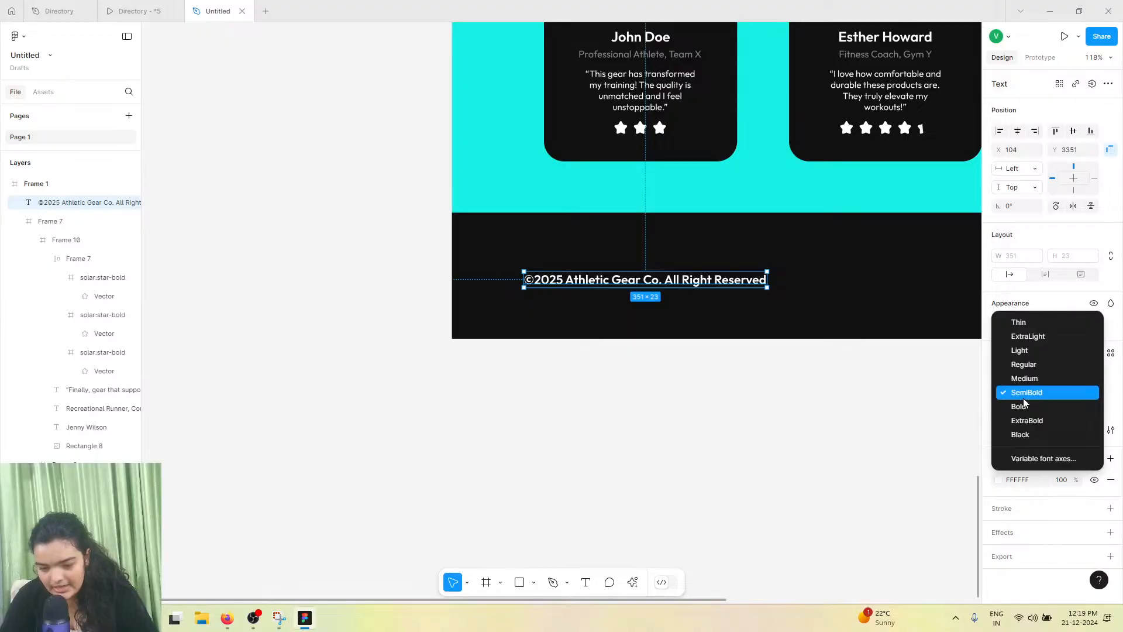
{"action": "left_click", "coordinate": [1029, 394]}
Duplicate the copyright text to the footer's right side and rename the copy Privacy Policy
{"action": "left_click", "coordinate": [134, 11]}
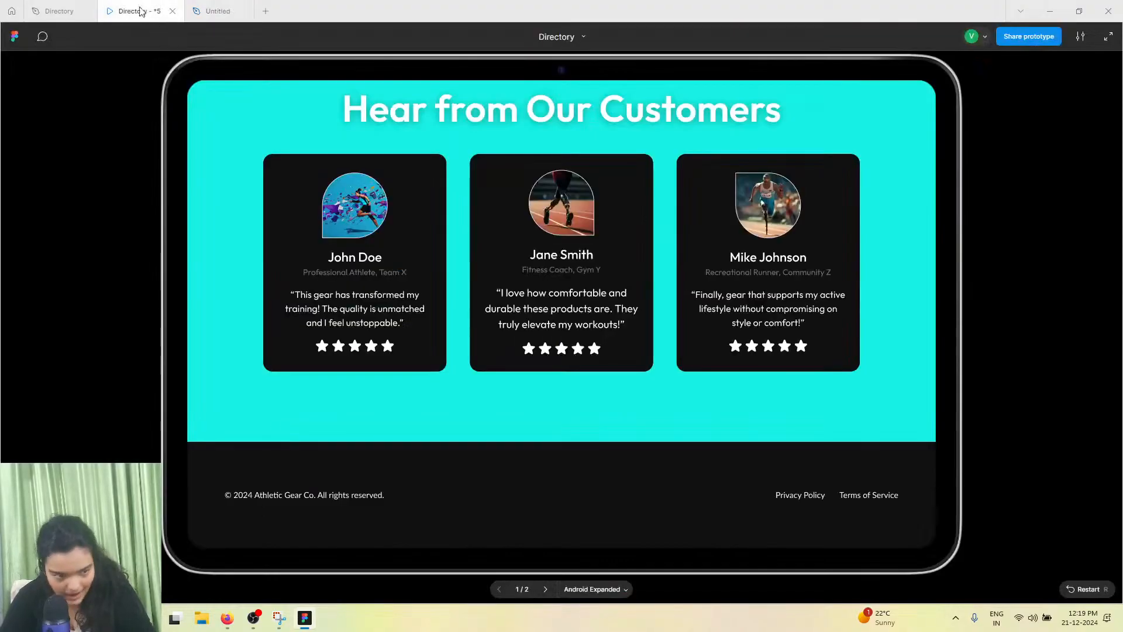
{"action": "left_click", "coordinate": [218, 11]}
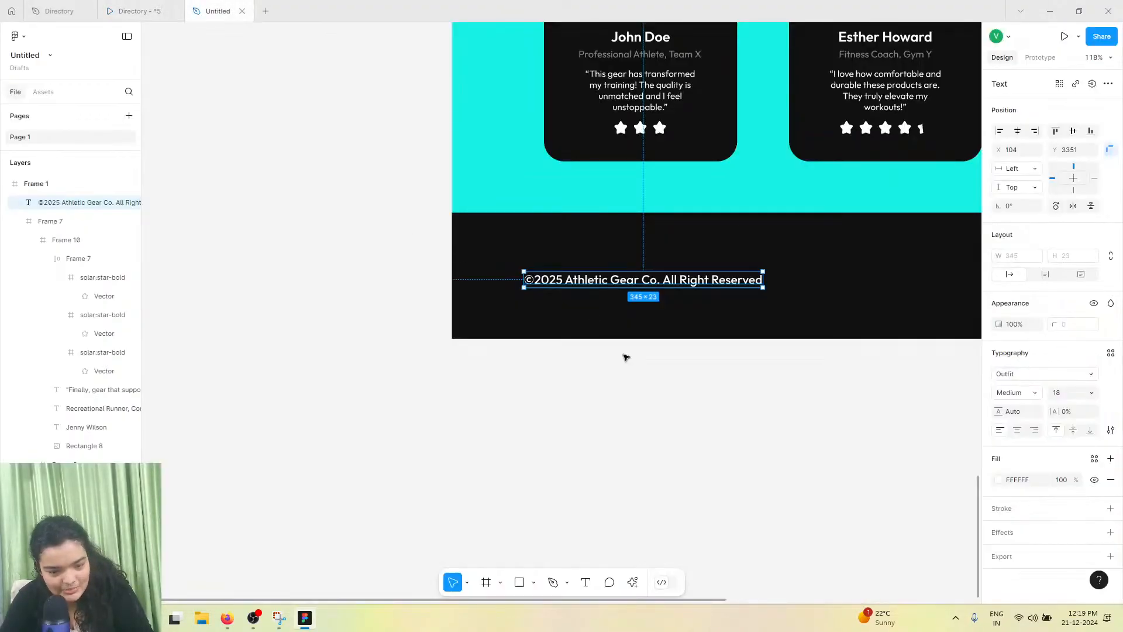
{"action": "left_click_drag", "start_coordinate": [631, 283], "coordinate": [719, 280]}
{"action": "key", "text": "Return"}
{"action": "type", "text": "Privacy Policy"}
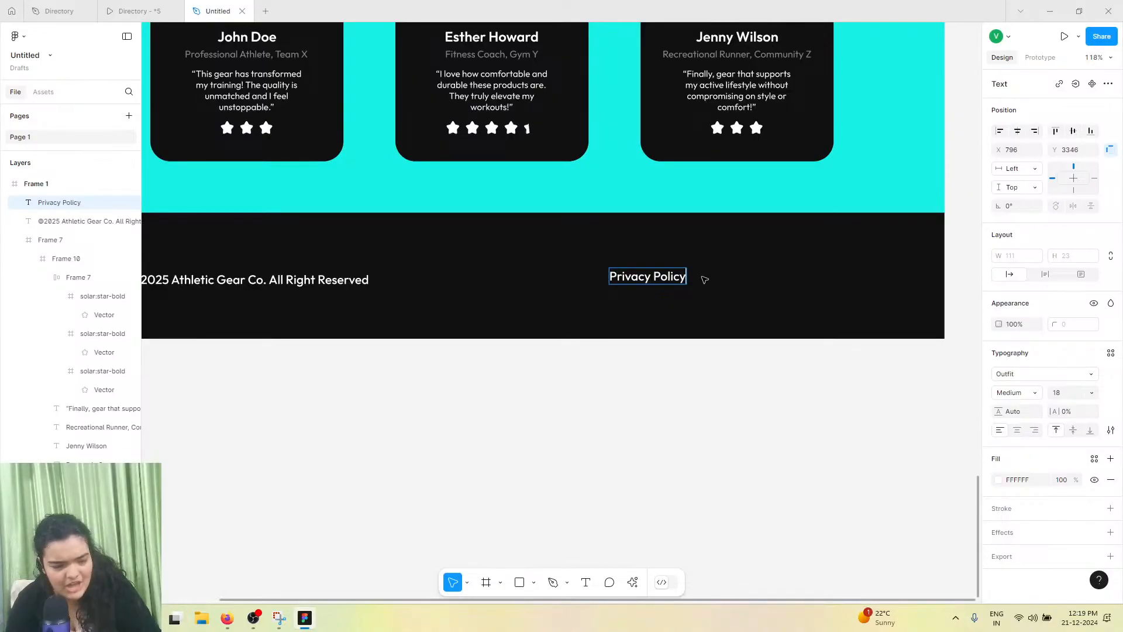
{"action": "key", "text": "Escape"}
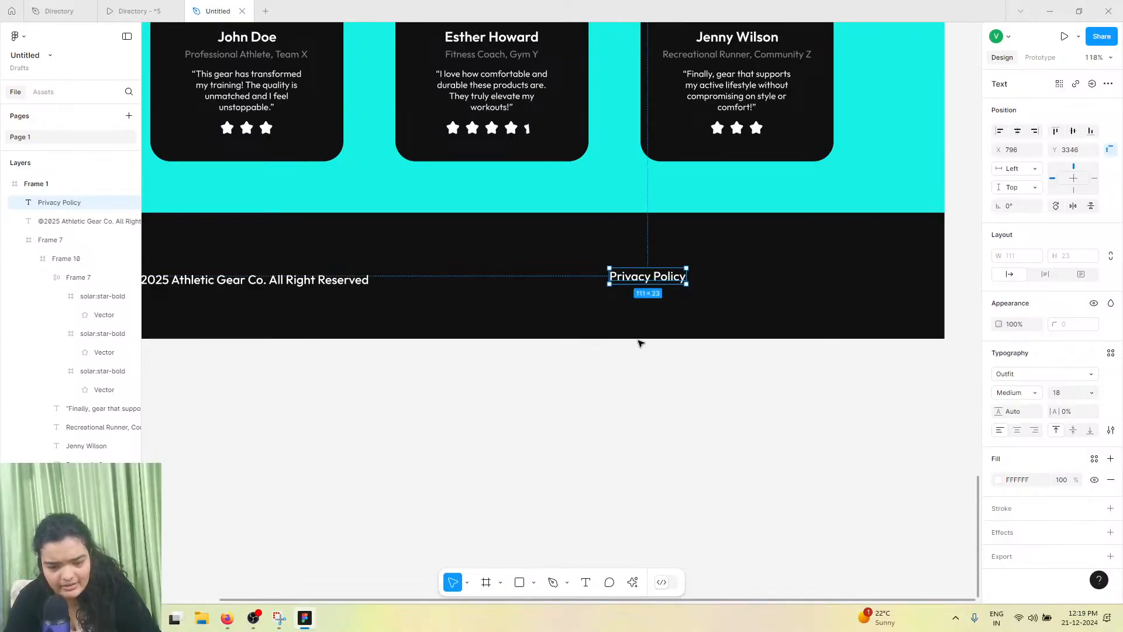
Duplicate the Privacy Policy text beside itself and rename the copy Terms of Service
{"action": "left_click_drag", "start_coordinate": [649, 276], "coordinate": [745, 276]}
{"action": "left_click", "coordinate": [140, 10]}
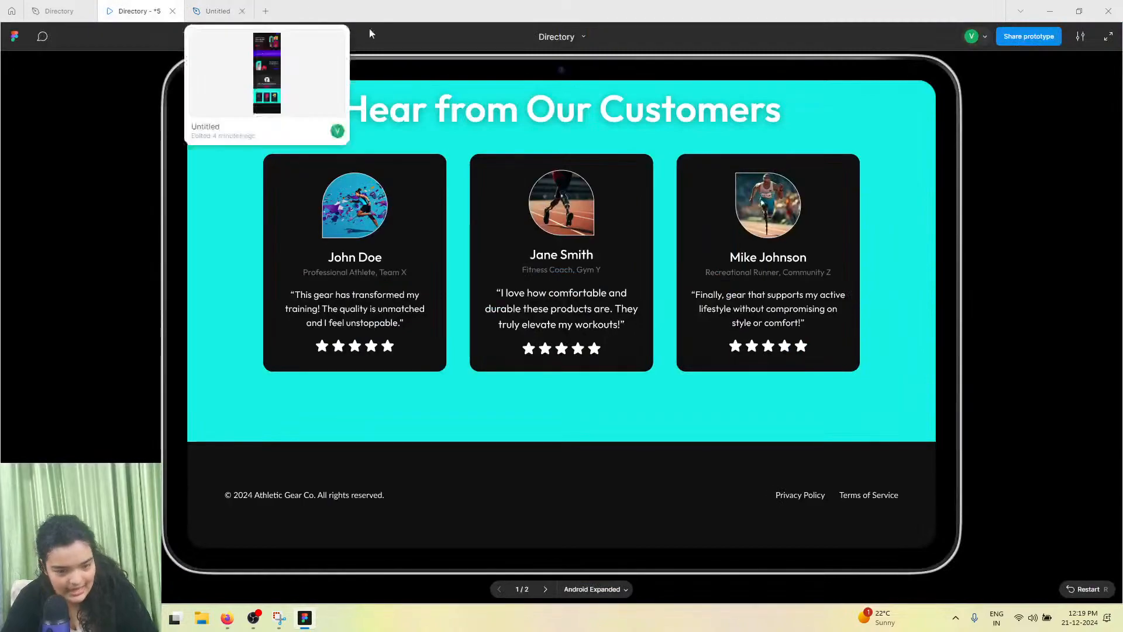
{"action": "left_click", "coordinate": [218, 11]}
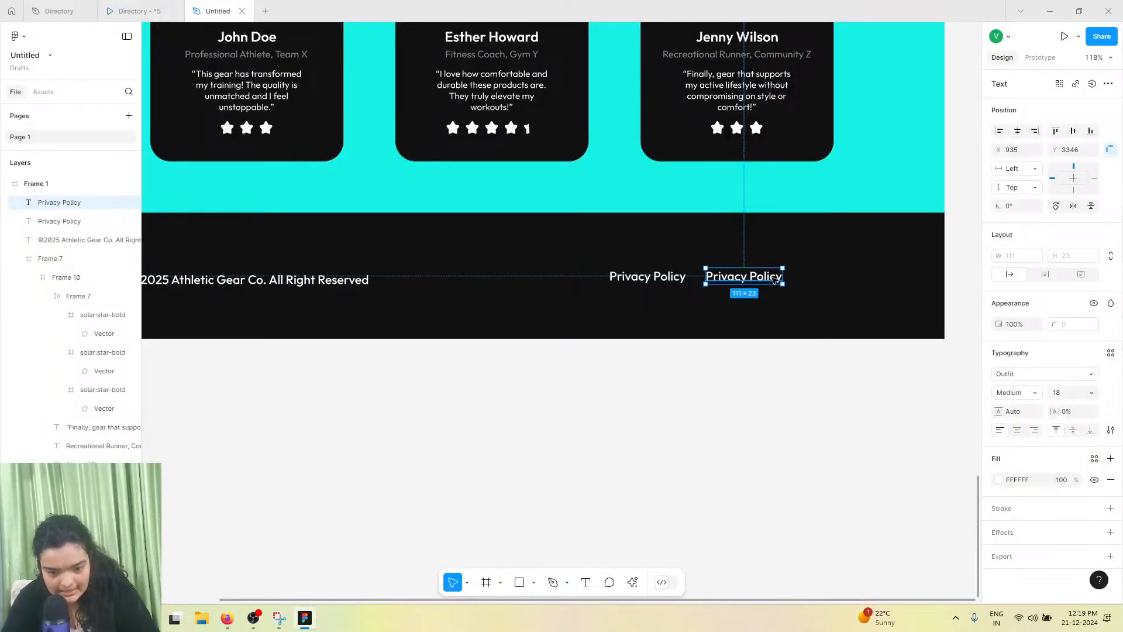
{"action": "double_click", "coordinate": [773, 278]}
{"action": "type", "text": "Terms"}
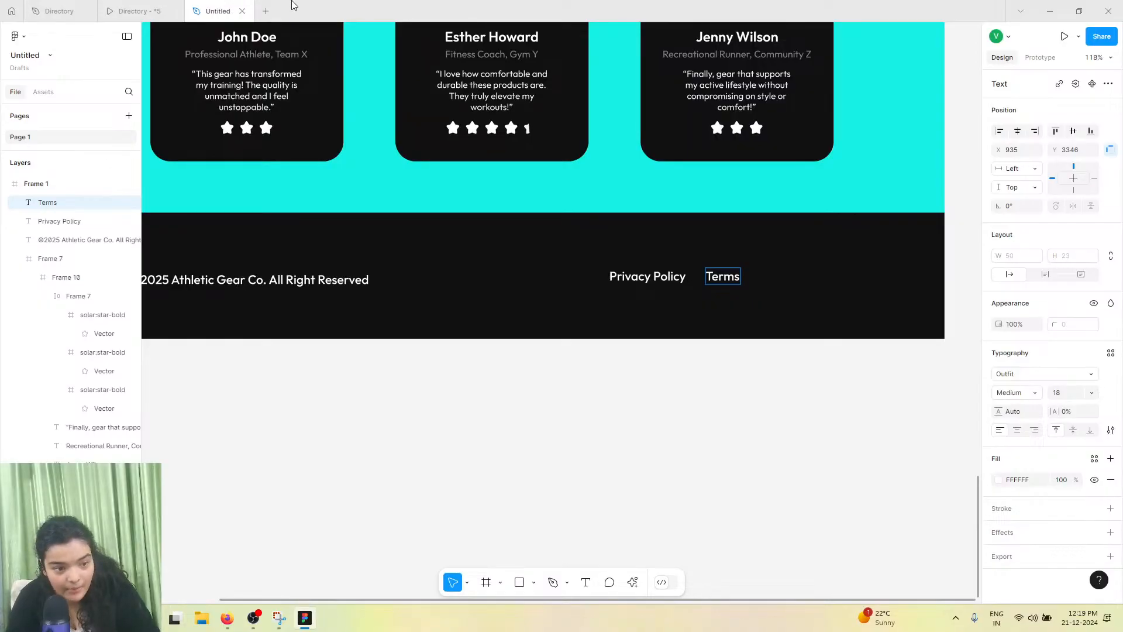
{"action": "left_click", "coordinate": [116, 9]}
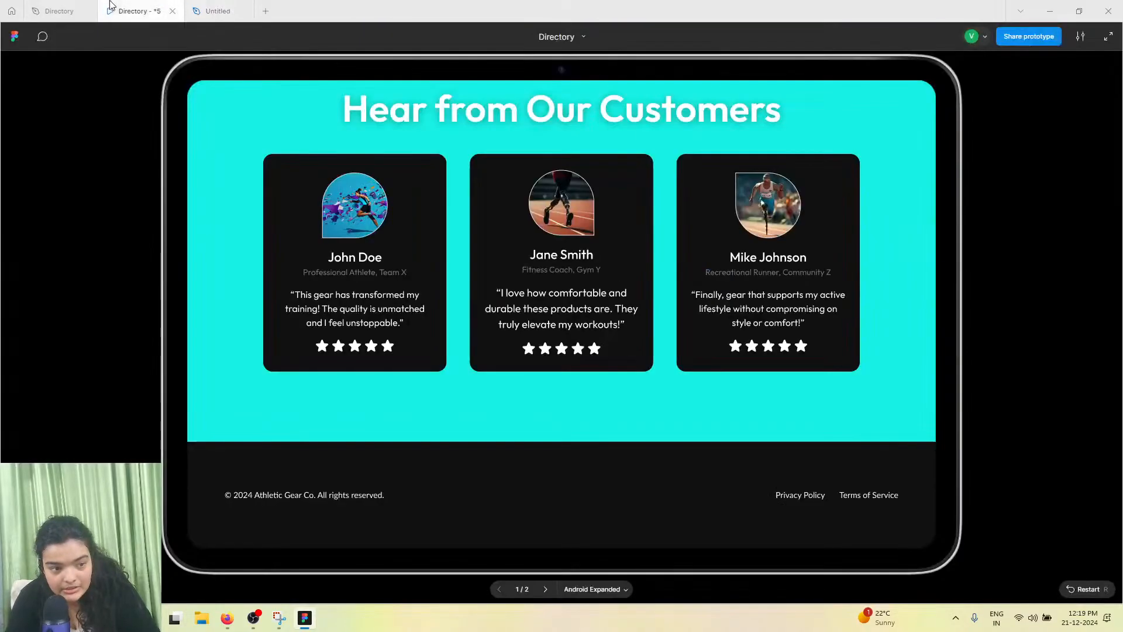
{"action": "left_click", "coordinate": [228, 10]}
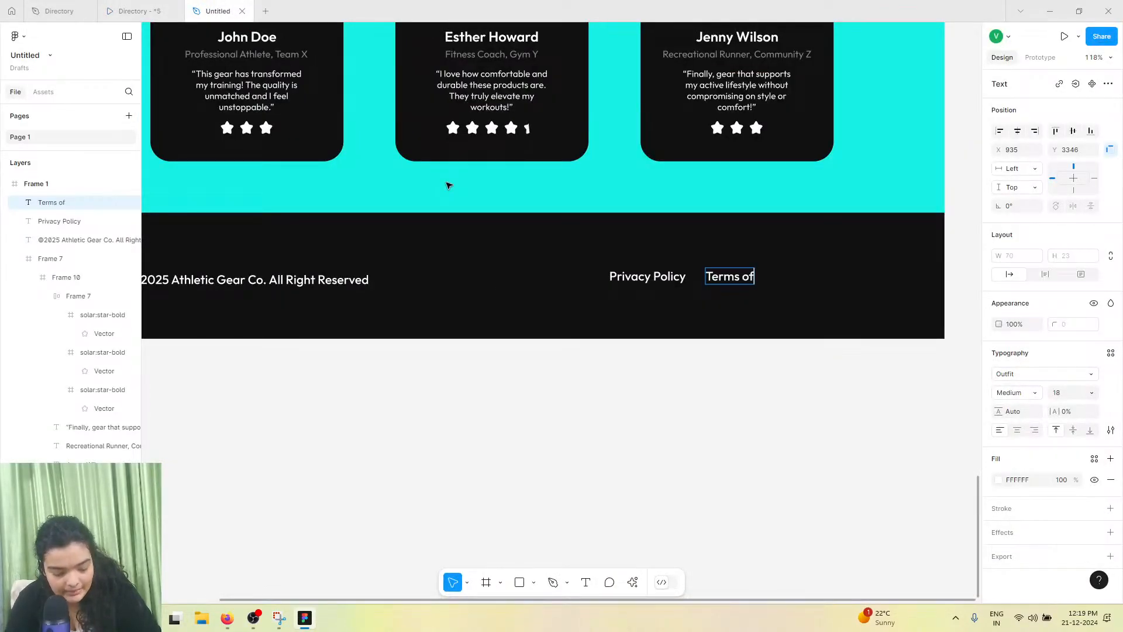
{"action": "type", "text": "ms of Services"}
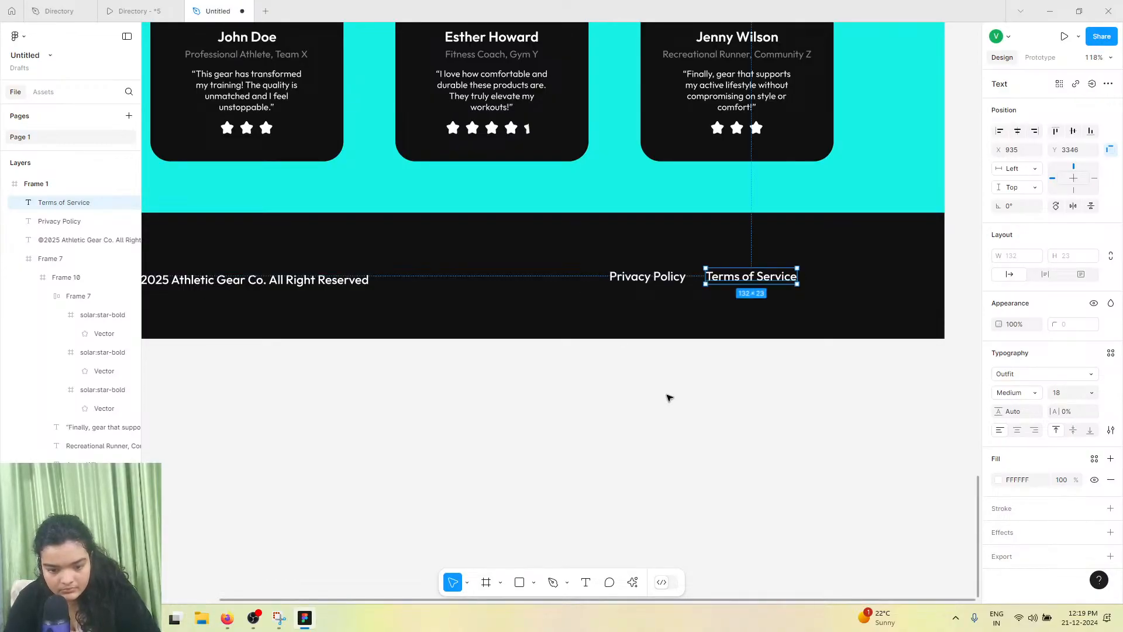
Select Privacy Policy and Terms of Service together and wrap them in an auto layout frame
{"action": "left_click", "coordinate": [645, 276], "text": "shift"}
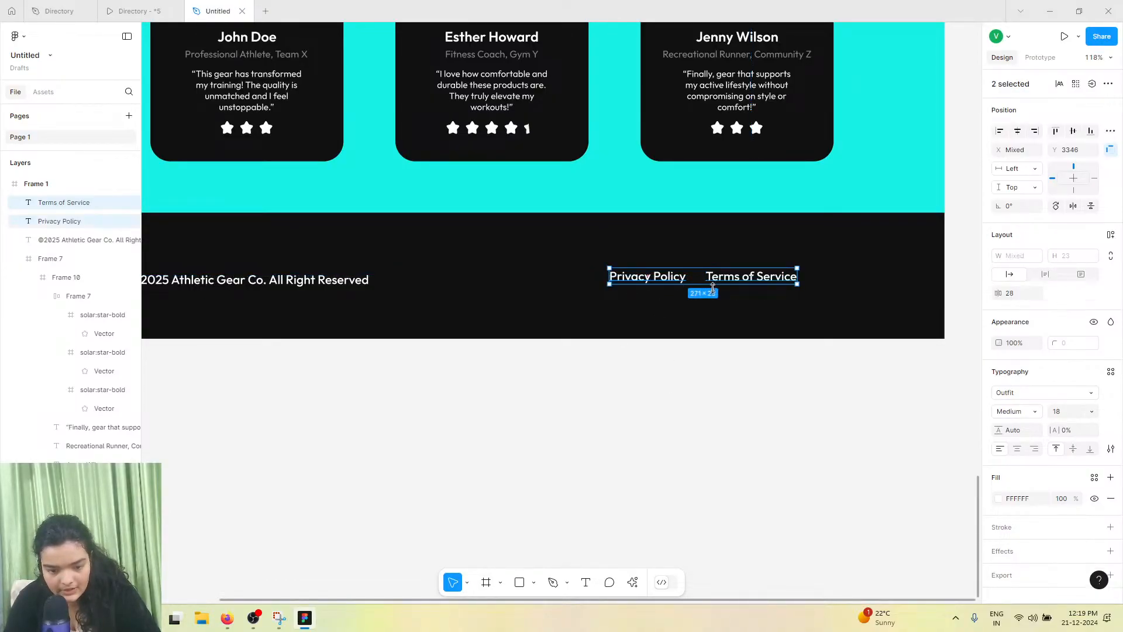
{"action": "left_click", "coordinate": [1112, 235]}
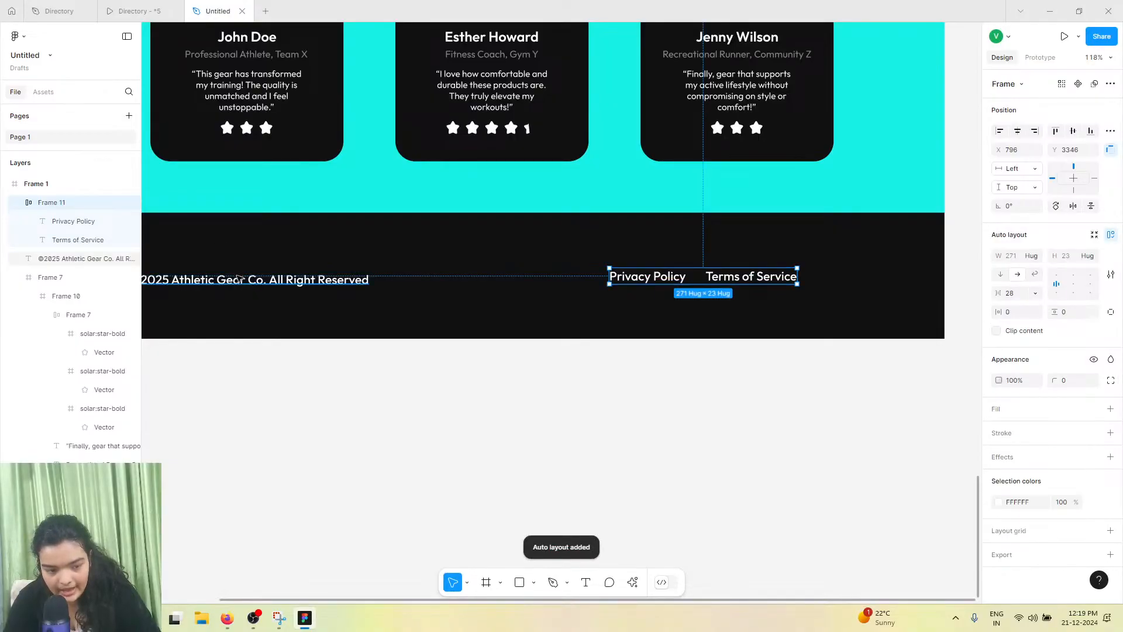
Add the copyright text to the selection and wrap it with the links frame in one horizontal auto layout row
{"action": "left_click", "coordinate": [241, 282], "text": "shift"}
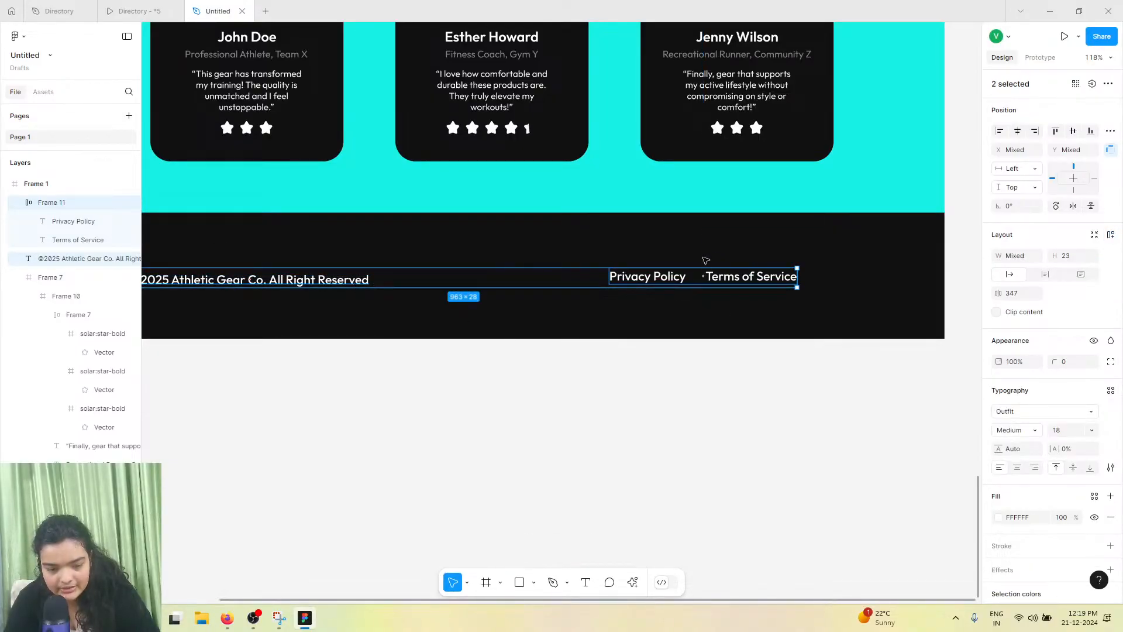
{"action": "key", "text": "ctrl+g"}
{"action": "left_click", "coordinate": [1109, 235]}
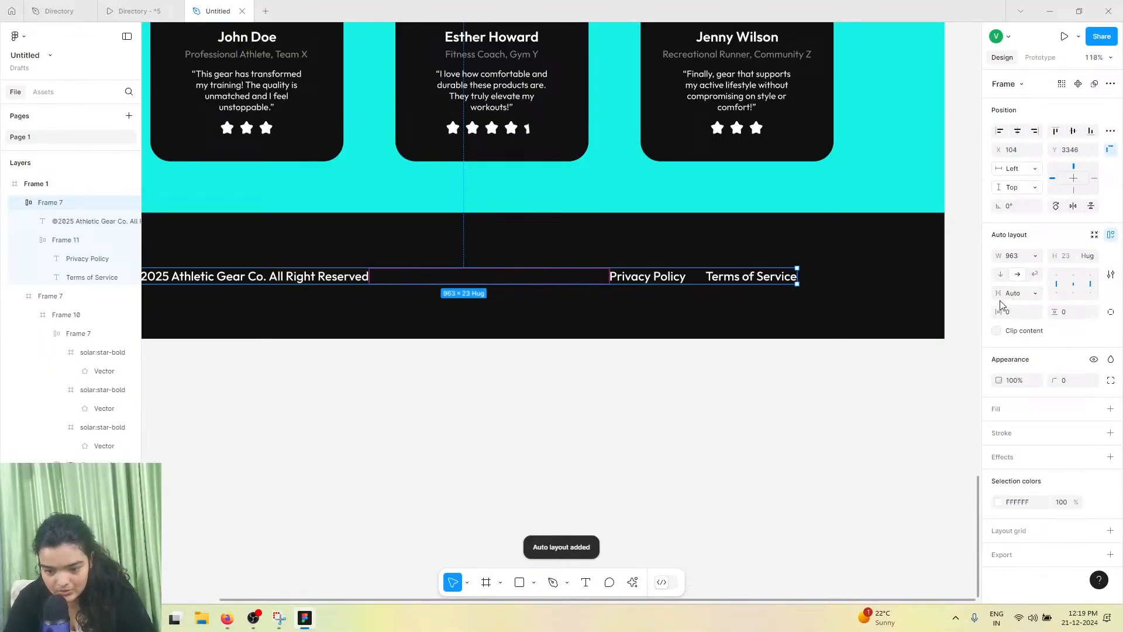
{"action": "scroll", "coordinate": [508, 275], "scroll_direction": "down", "scroll_amount": 5}
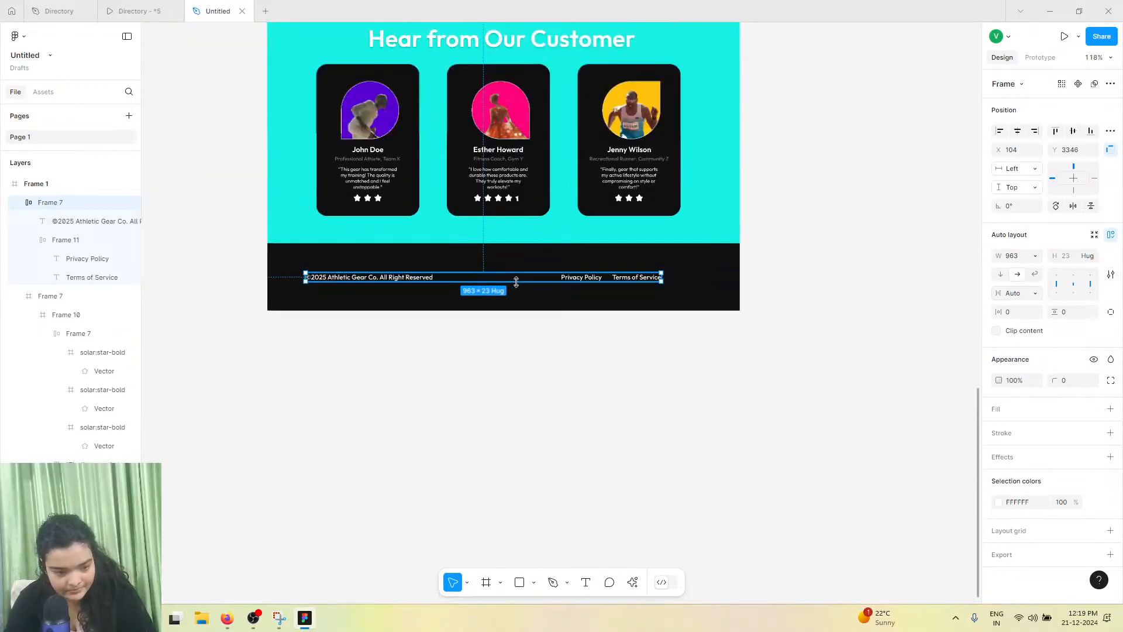
{"action": "scroll", "coordinate": [489, 284], "scroll_direction": "up", "scroll_amount": 4}
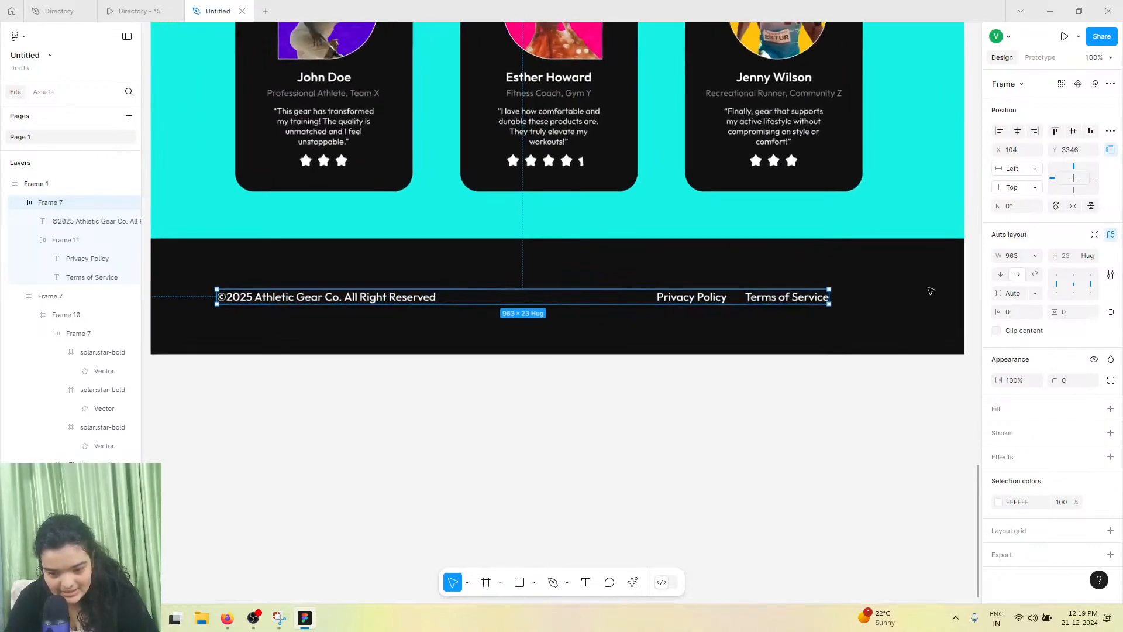
Widen the footer row of copyright text and policy links to 1001 px and center it horizontally in the footer
{"action": "left_click_drag", "start_coordinate": [1002, 310], "coordinate": [957, 311]}
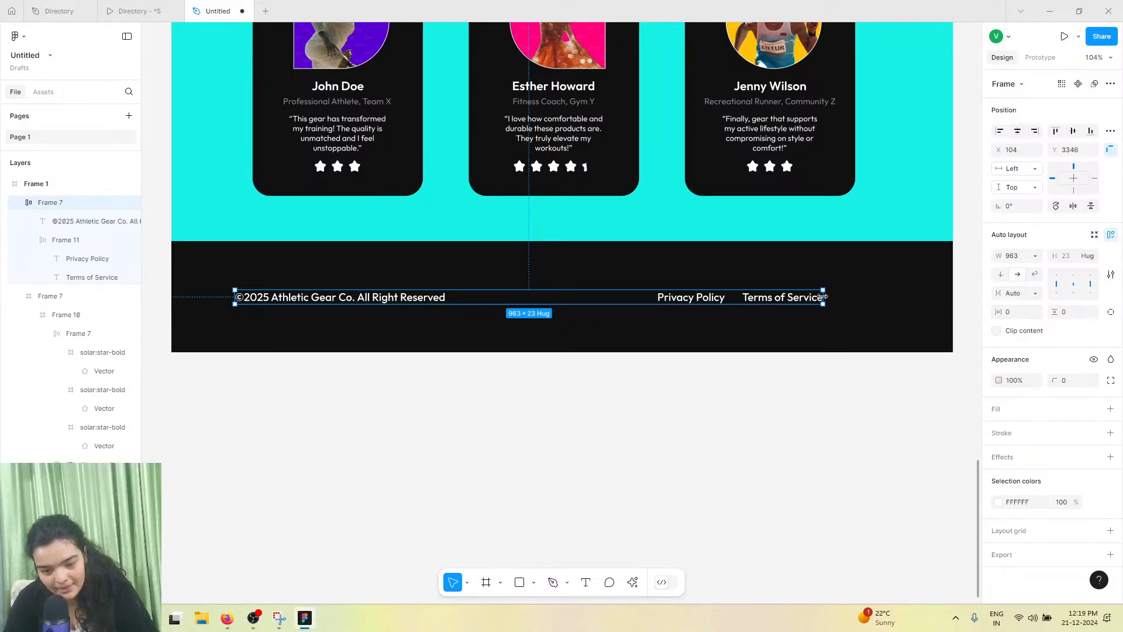
{"action": "left_click_drag", "start_coordinate": [824, 298], "coordinate": [846, 298]}
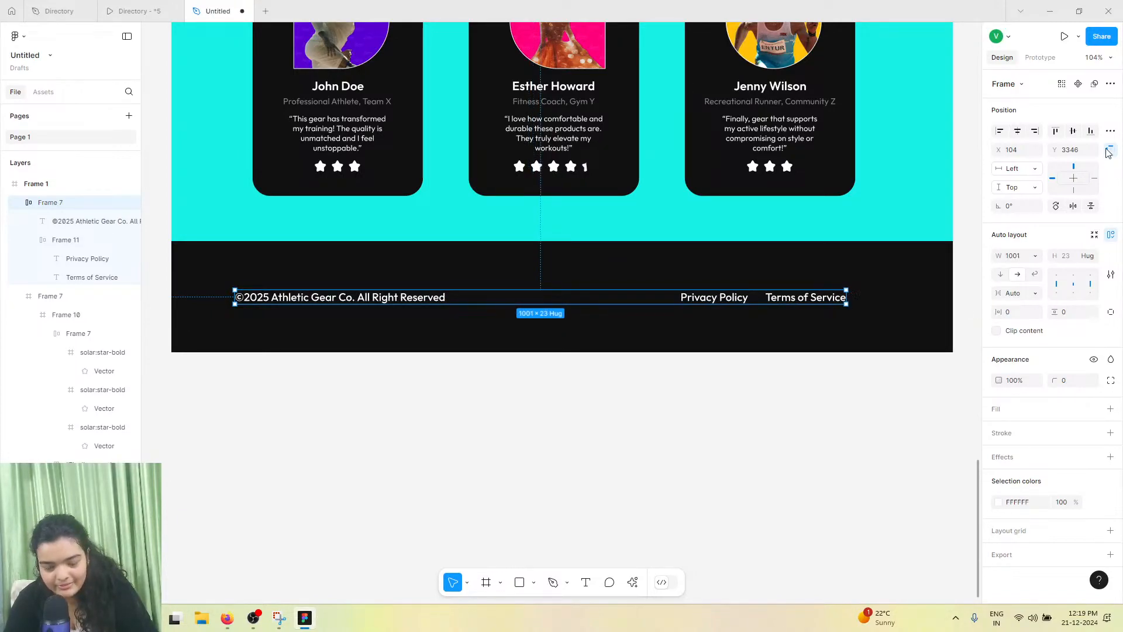
{"action": "left_click", "coordinate": [1017, 131]}
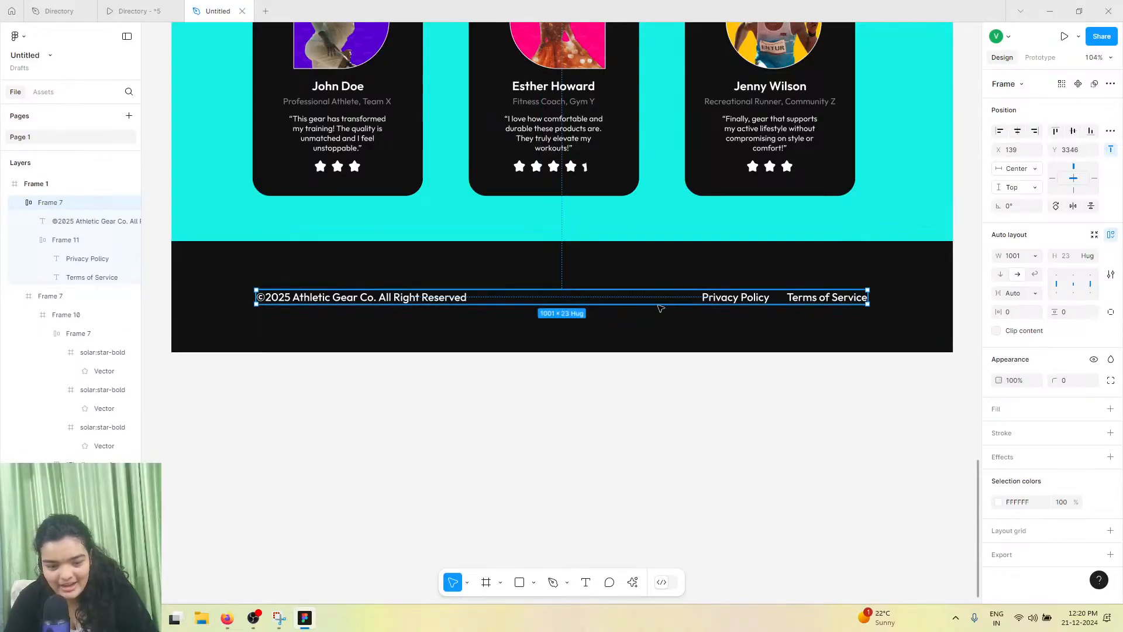
{"action": "left_click_drag", "start_coordinate": [660, 308], "coordinate": [657, 308]}
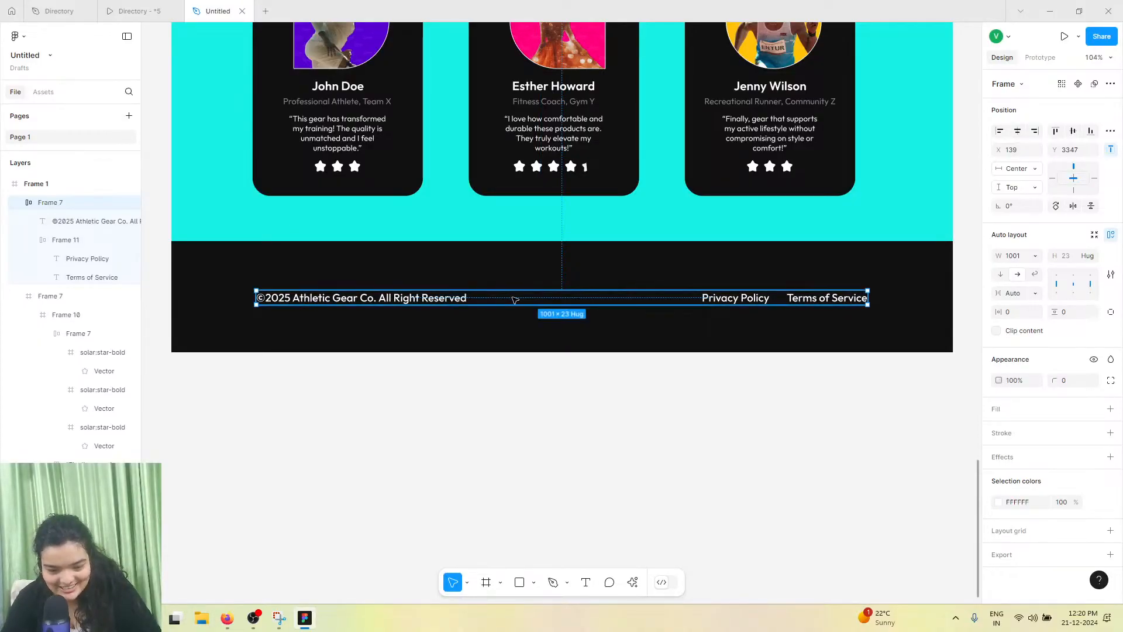
Close the Directory prototype tab
{"action": "scroll", "coordinate": [517, 305], "scroll_direction": "down", "scroll_amount": 5, "text": "ctrl"}
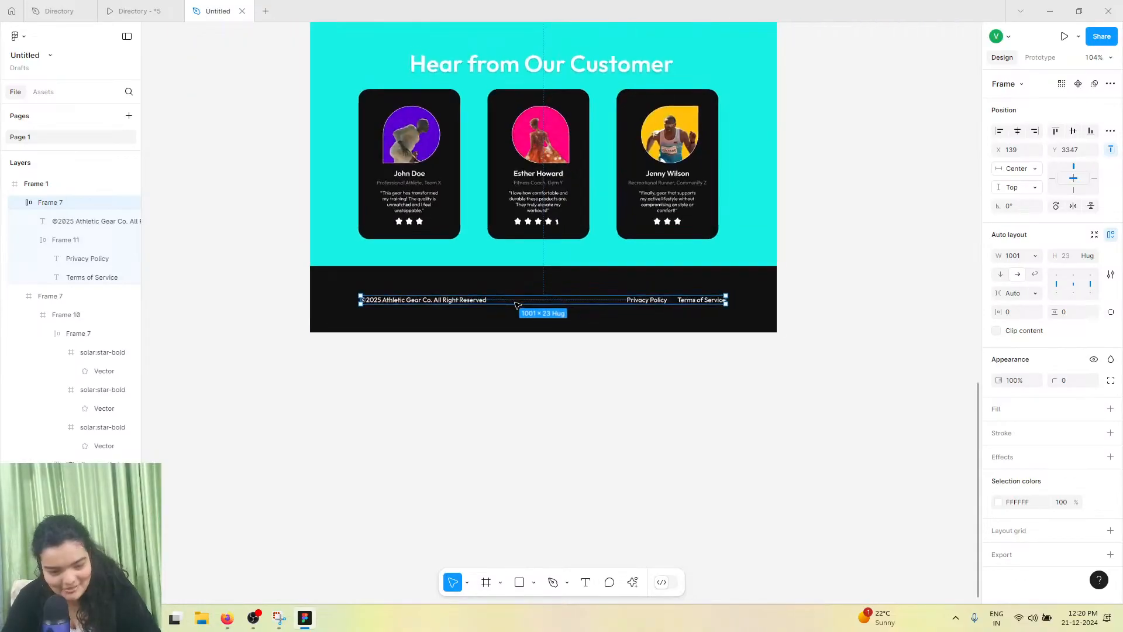
{"action": "scroll", "coordinate": [517, 305], "scroll_direction": "up", "scroll_amount": 3}
{"action": "scroll", "coordinate": [517, 305], "scroll_direction": "down", "scroll_amount": 5, "text": "ctrl"}
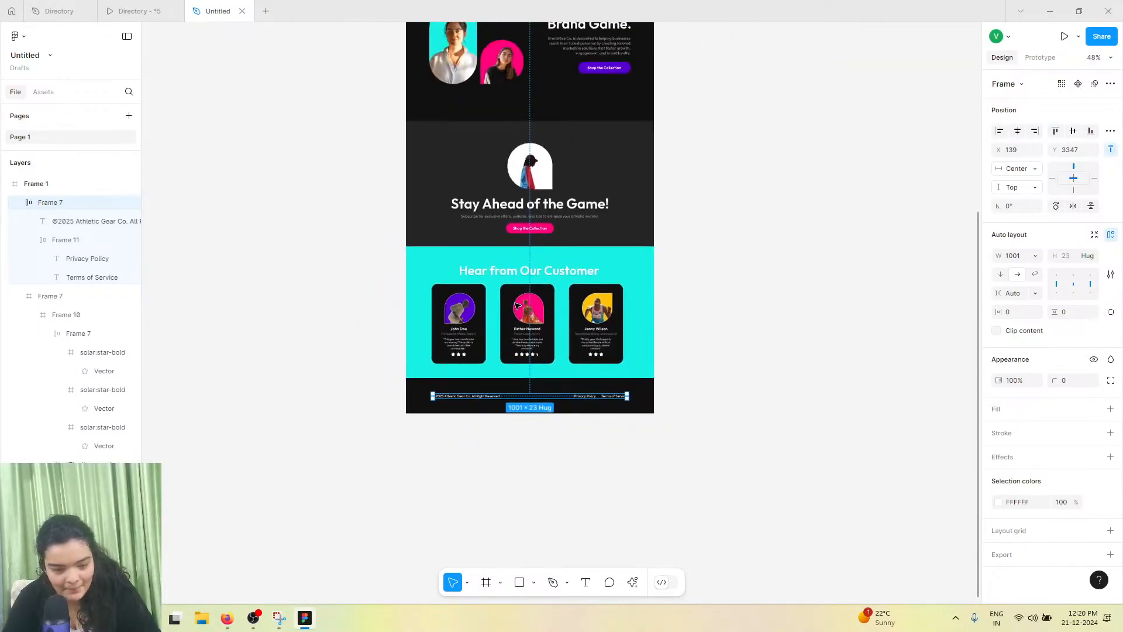
{"action": "scroll", "coordinate": [467, 263], "scroll_direction": "up", "scroll_amount": 10}
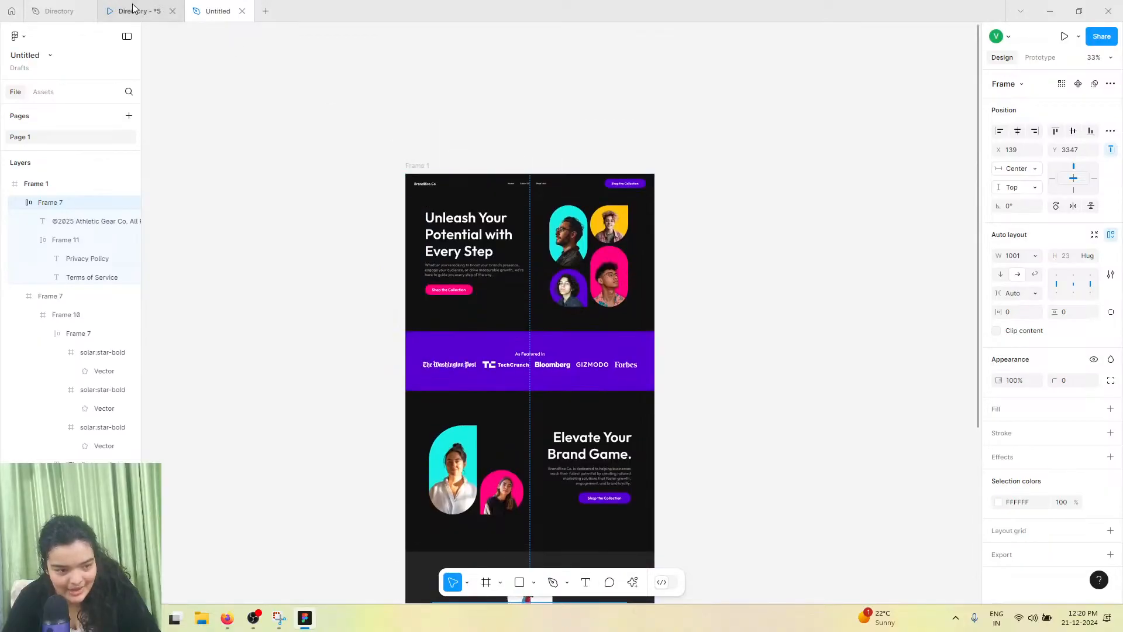
{"action": "left_click", "coordinate": [173, 11]}
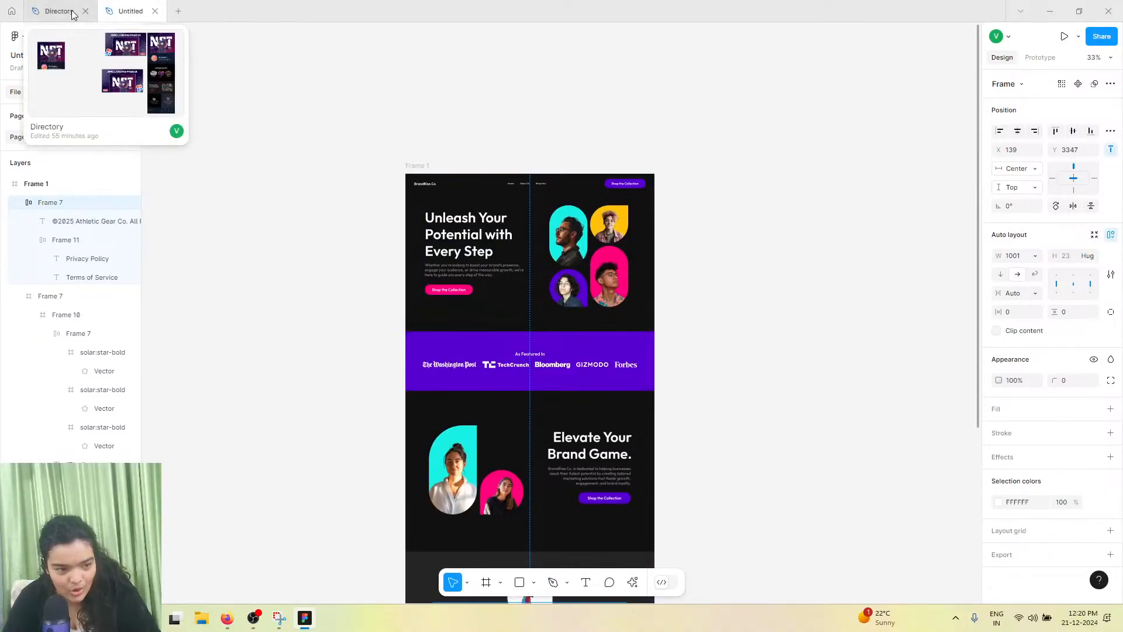
Set the prototype device for Frame 1 to MacBook Air in the prototype settings
{"action": "left_click", "coordinate": [413, 174]}
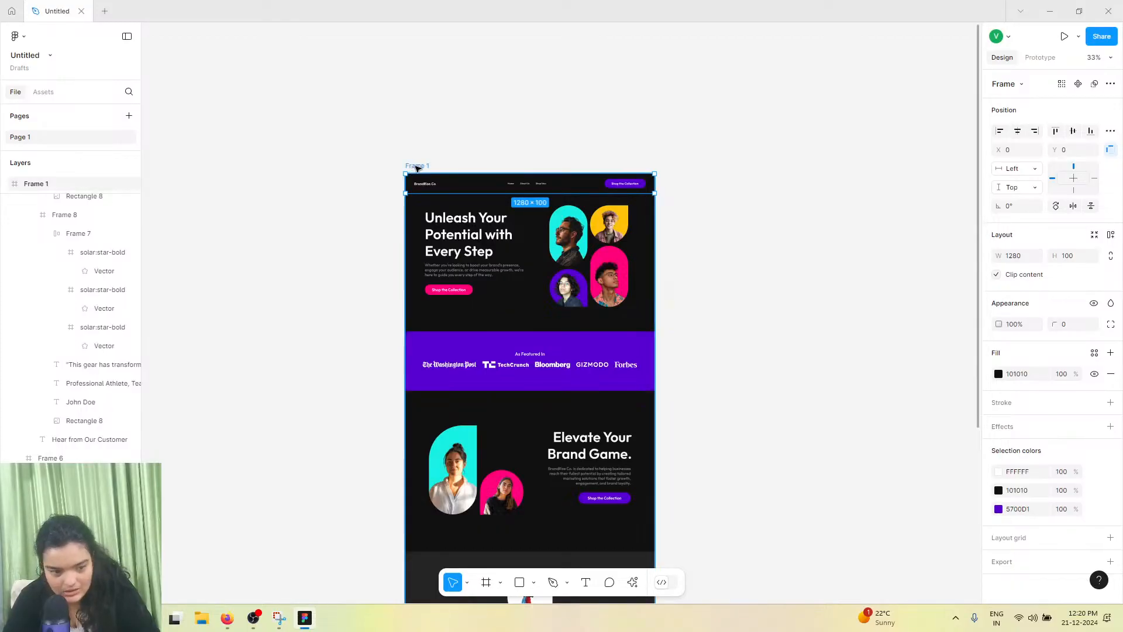
{"action": "key", "text": "Escape"}
{"action": "left_click", "coordinate": [1040, 57]}
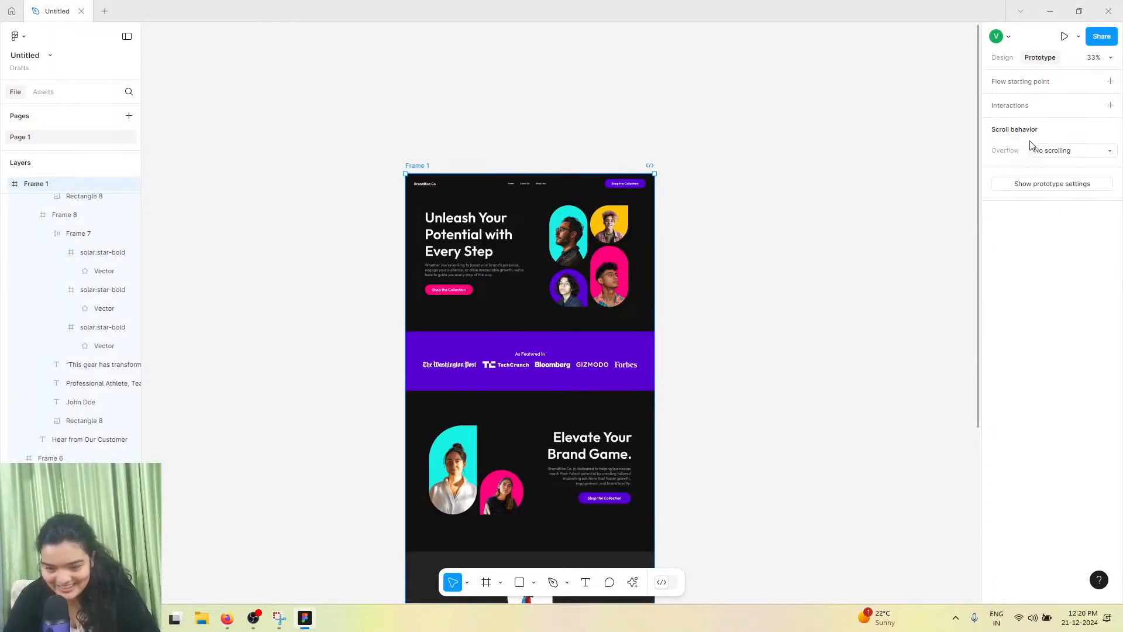
{"action": "left_click", "coordinate": [1050, 184]}
{"action": "left_click", "coordinate": [1023, 104]}
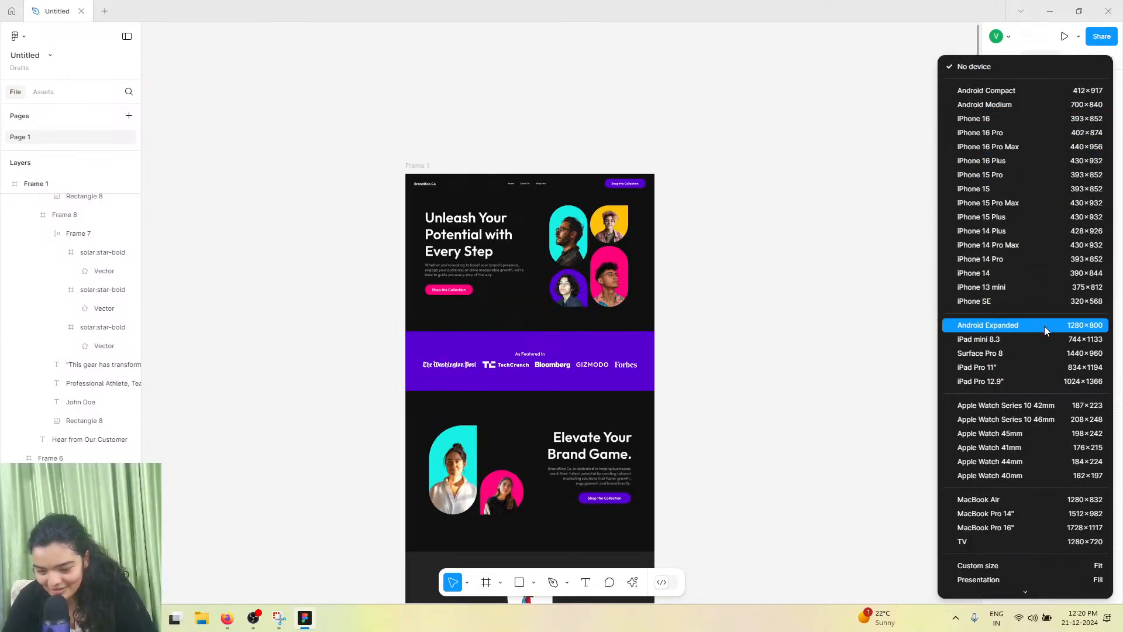
{"action": "left_click", "coordinate": [1032, 499]}
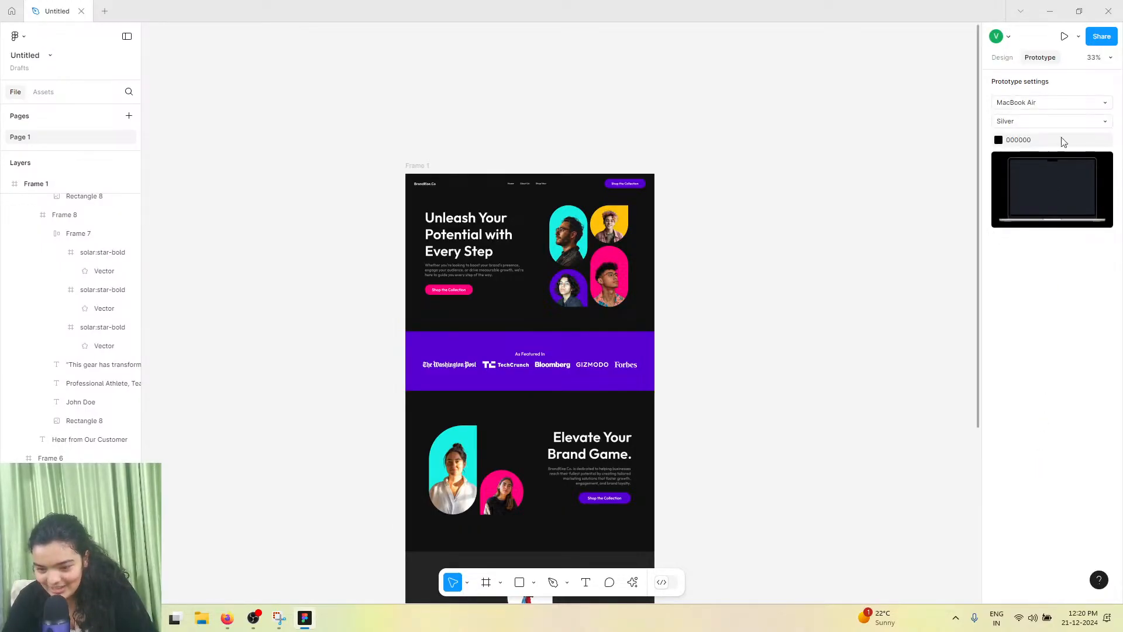
Present the landing page prototype full screen and scroll through every section down to the footer
{"action": "left_click", "coordinate": [1065, 36]}
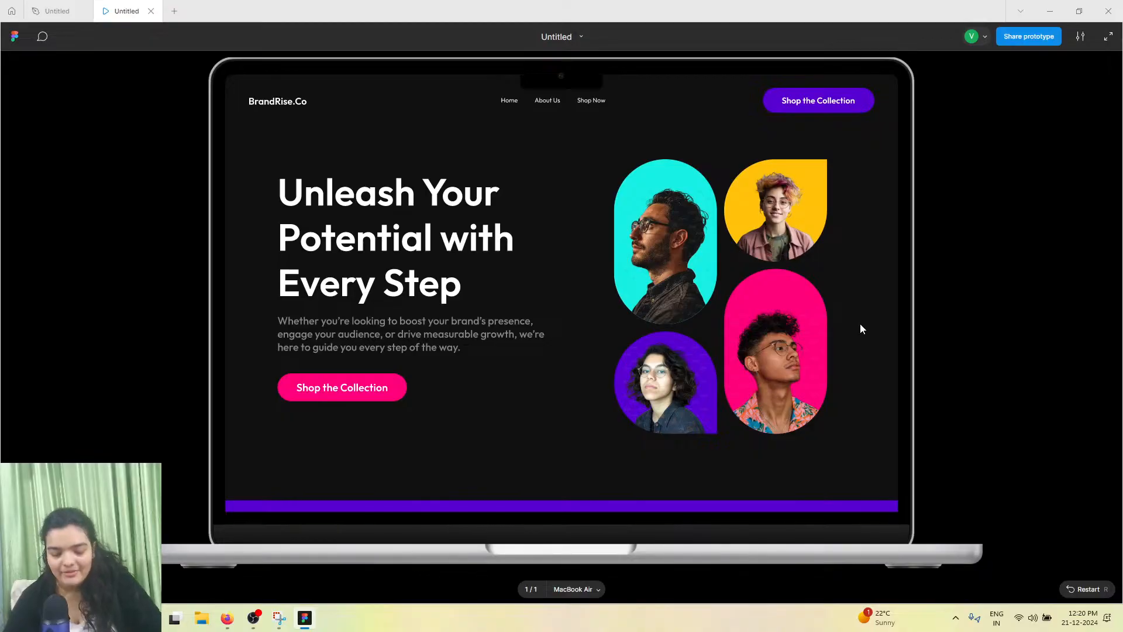
{"action": "key", "text": "f"}
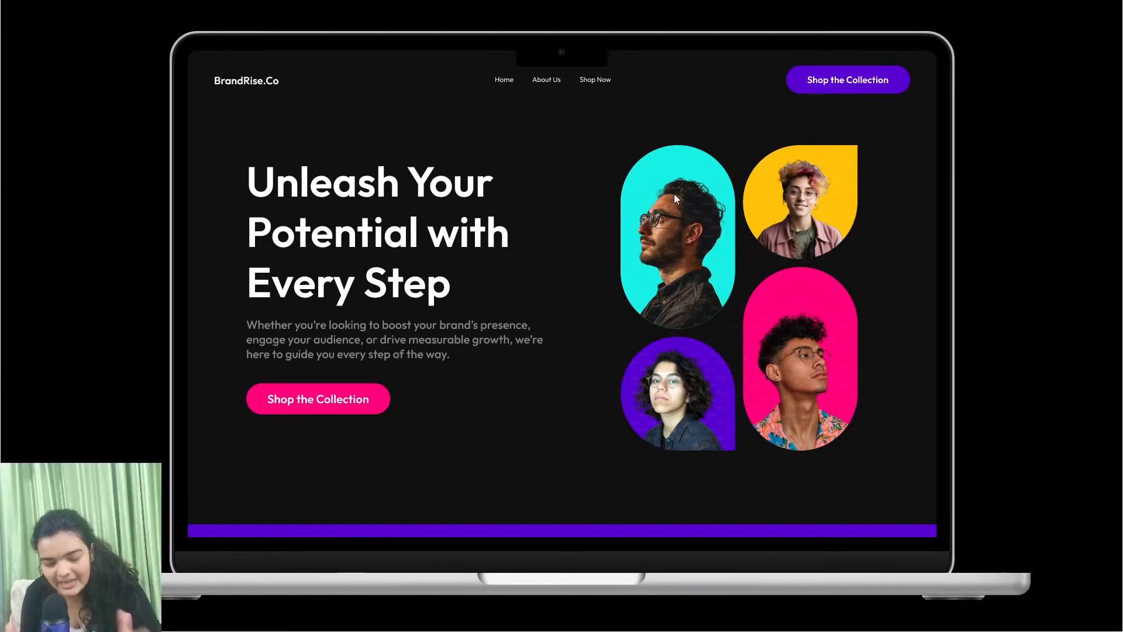
{"action": "scroll", "coordinate": [655, 201], "scroll_direction": "down", "scroll_amount": 4}
{"action": "scroll", "coordinate": [620, 222], "scroll_direction": "up", "scroll_amount": 4}
{"action": "scroll", "coordinate": [608, 231], "scroll_direction": "down", "scroll_amount": 4}
{"action": "scroll", "coordinate": [608, 234], "scroll_direction": "down", "scroll_amount": 3}
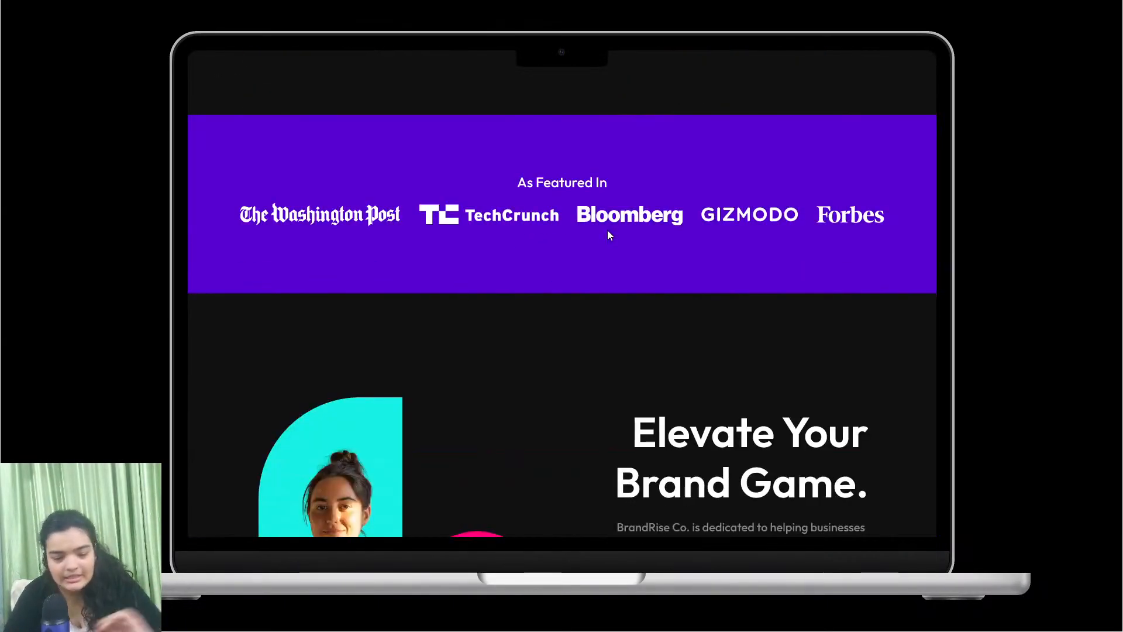
{"action": "scroll", "coordinate": [608, 234], "scroll_direction": "down", "scroll_amount": 4}
{"action": "scroll", "coordinate": [608, 235], "scroll_direction": "down", "scroll_amount": 5}
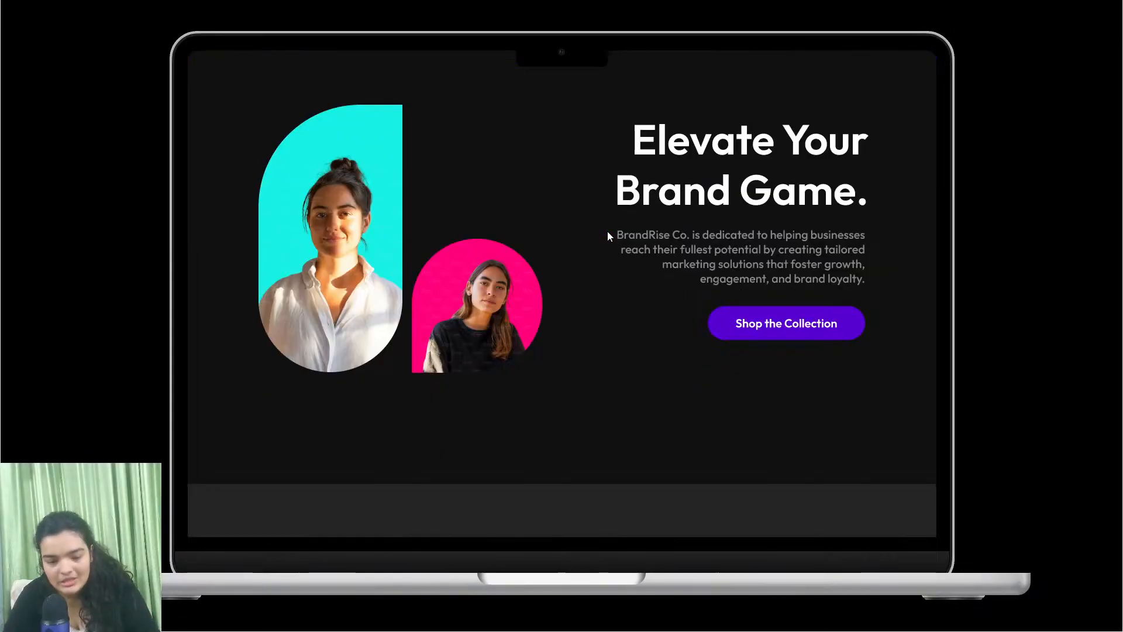
{"action": "scroll", "coordinate": [608, 236], "scroll_direction": "down", "scroll_amount": 1}
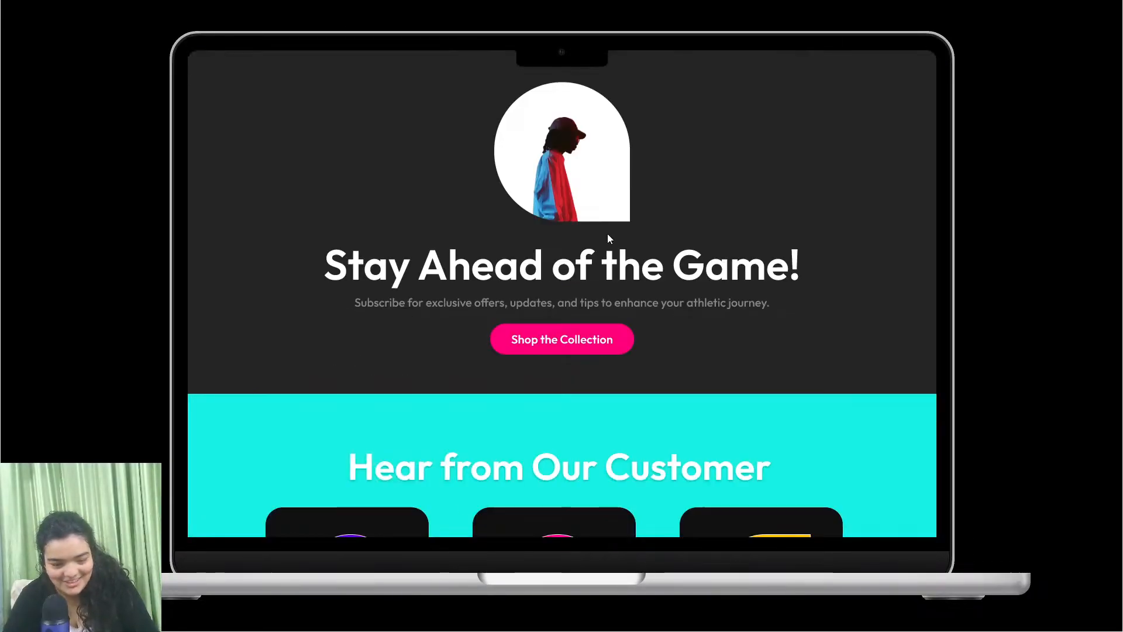
{"action": "scroll", "coordinate": [608, 237], "scroll_direction": "down", "scroll_amount": 5}
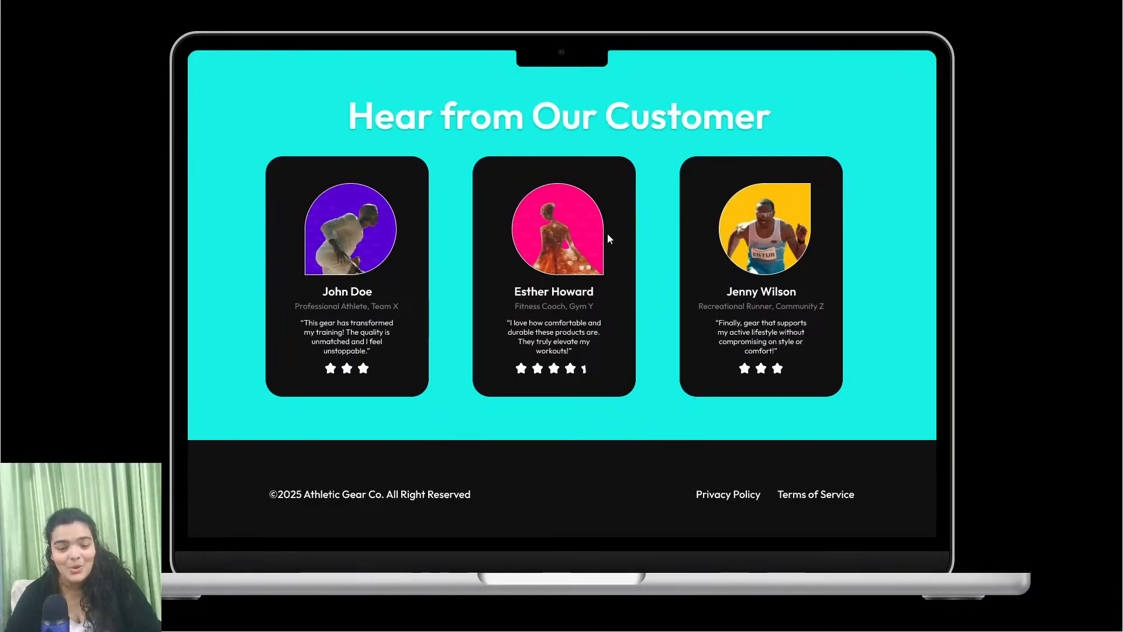
{"action": "scroll", "coordinate": [726, 331], "scroll_direction": "up", "scroll_amount": 10}
{"action": "scroll", "coordinate": [725, 331], "scroll_direction": "up", "scroll_amount": 3}
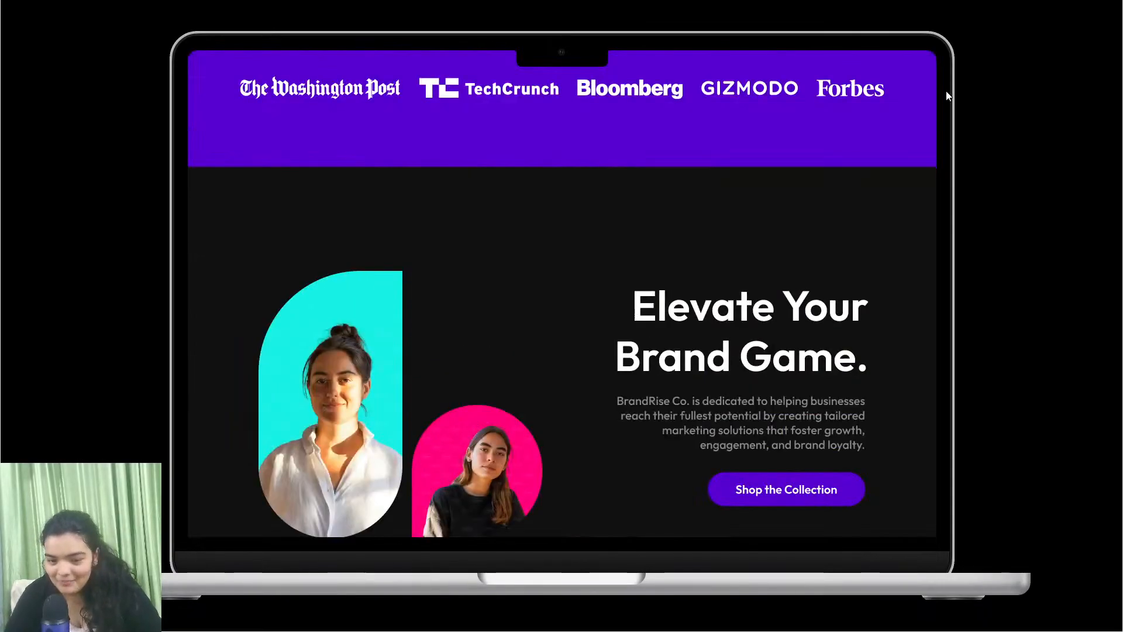
{"action": "scroll", "coordinate": [725, 331], "scroll_direction": "up", "scroll_amount": 5}
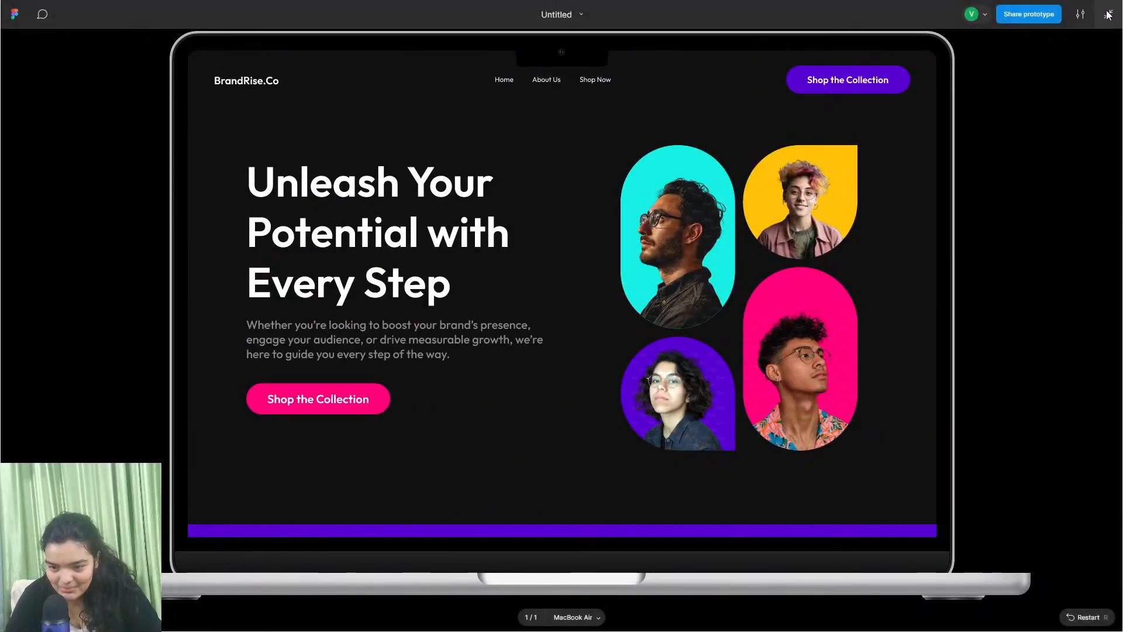
{"action": "left_click", "coordinate": [1109, 14]}
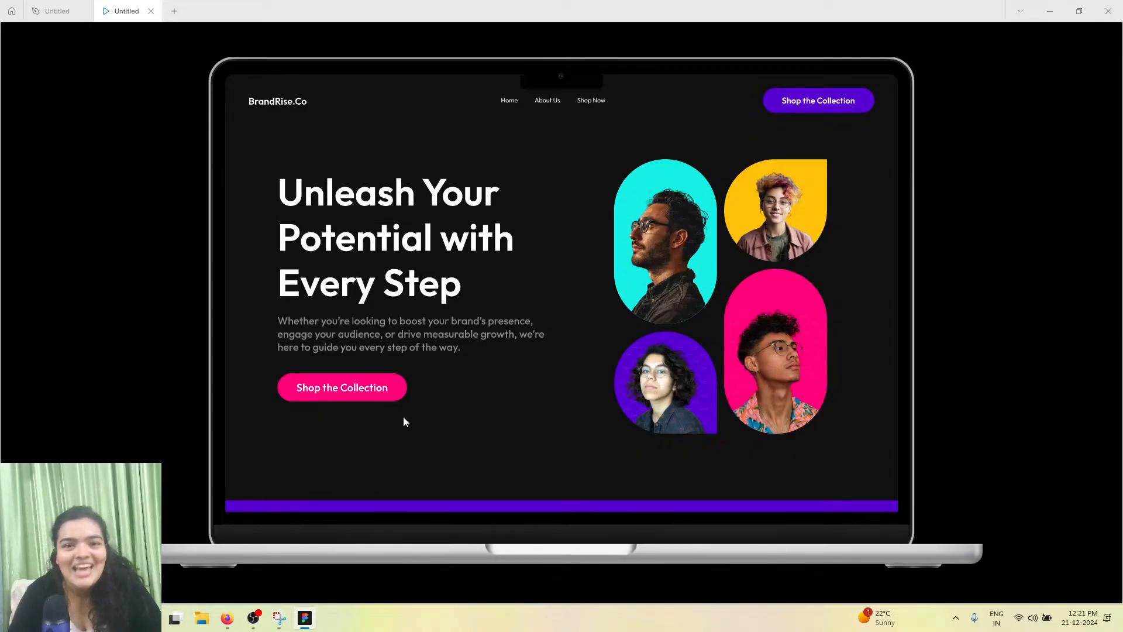
{"action": "left_click", "coordinate": [256, 620]}
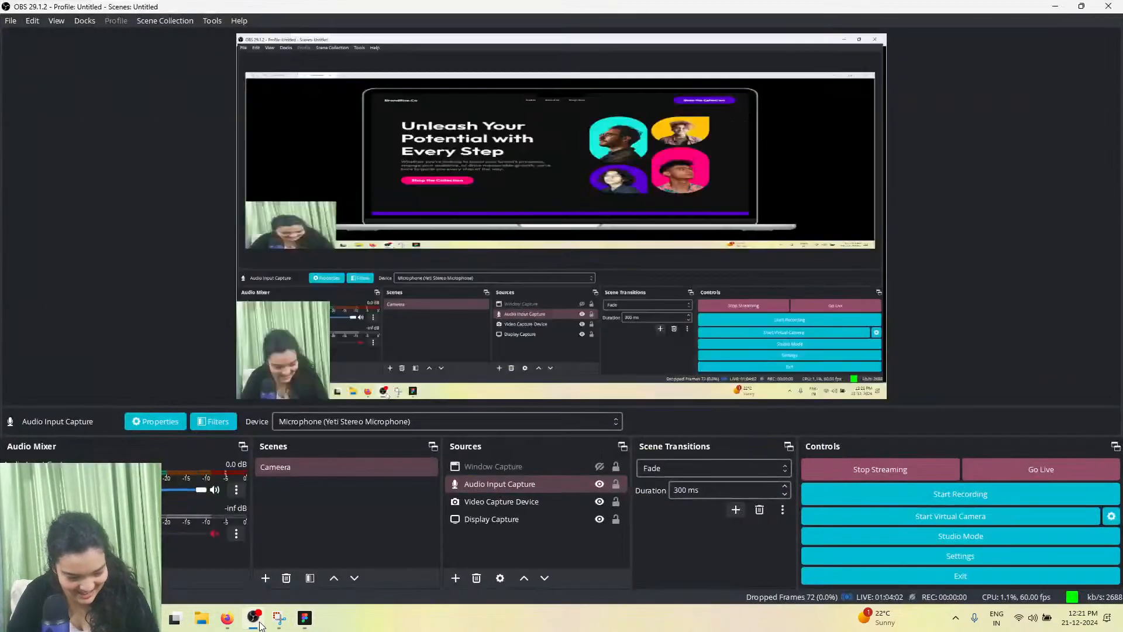